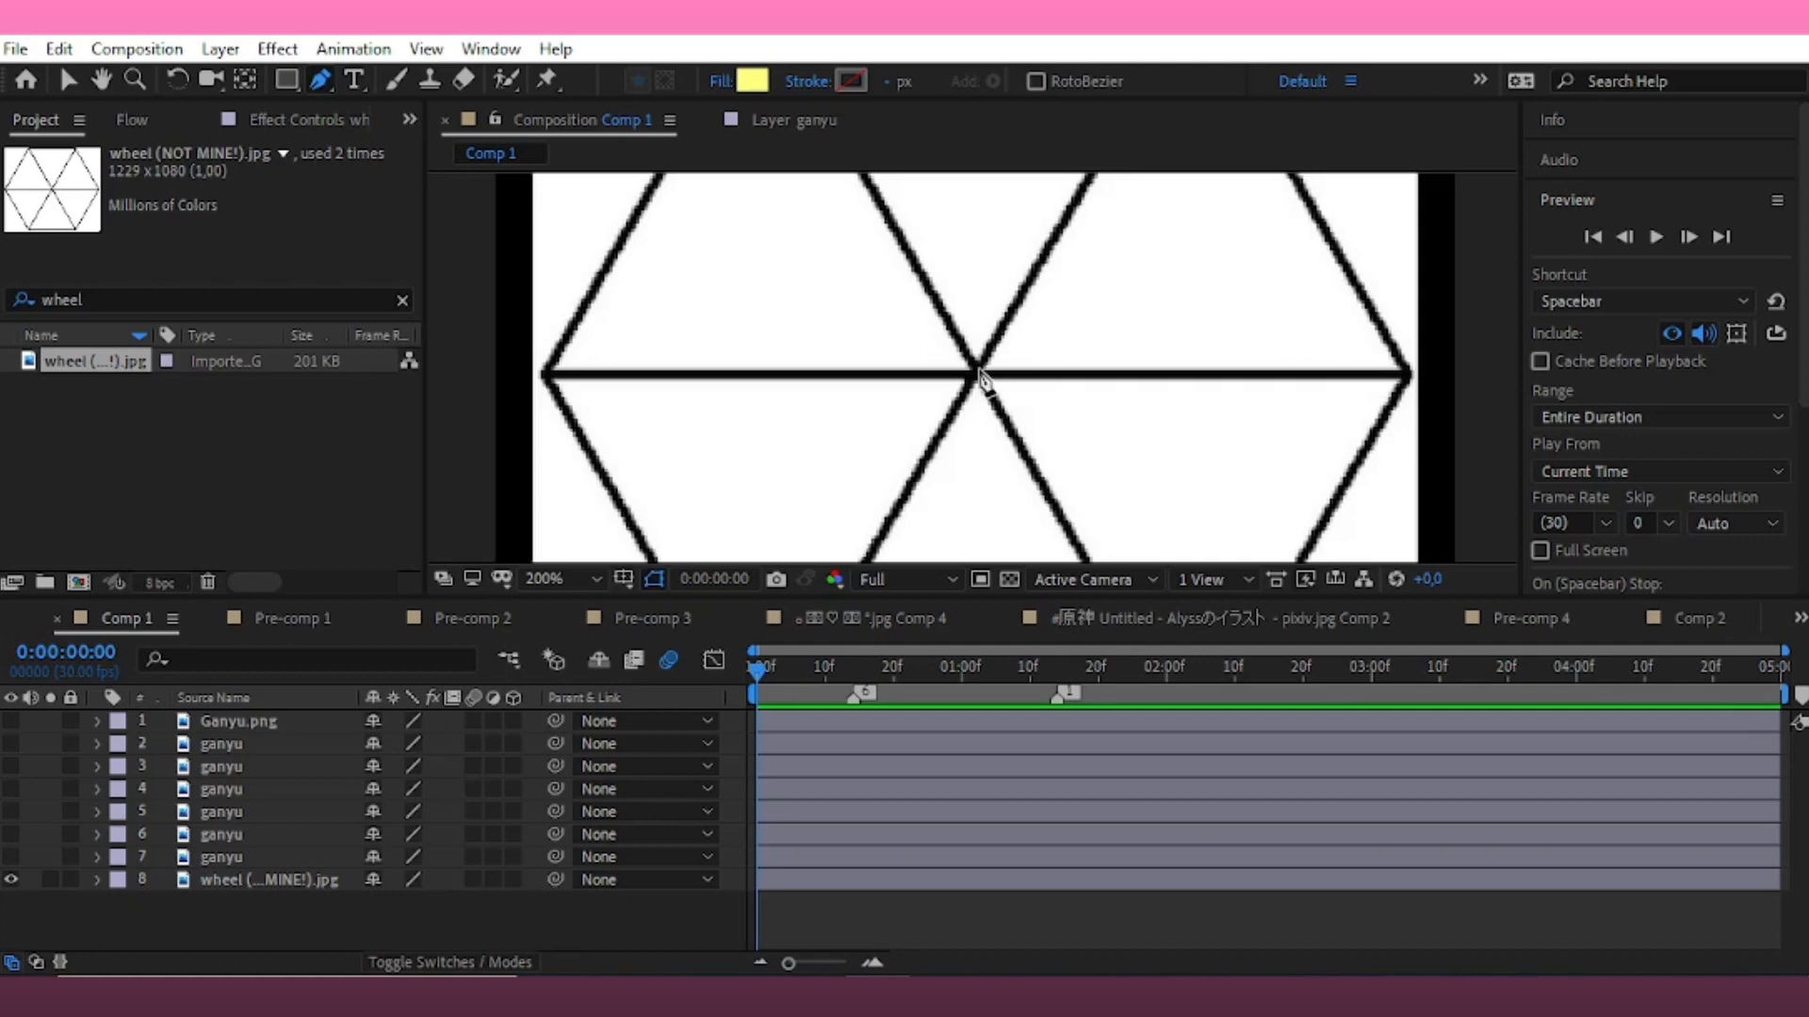
# Draw a yellow filled triangle with the Pen tool, tracing the wheel's upper-right wedge from its centre to the two outer corners
pyautogui.click(980, 377)
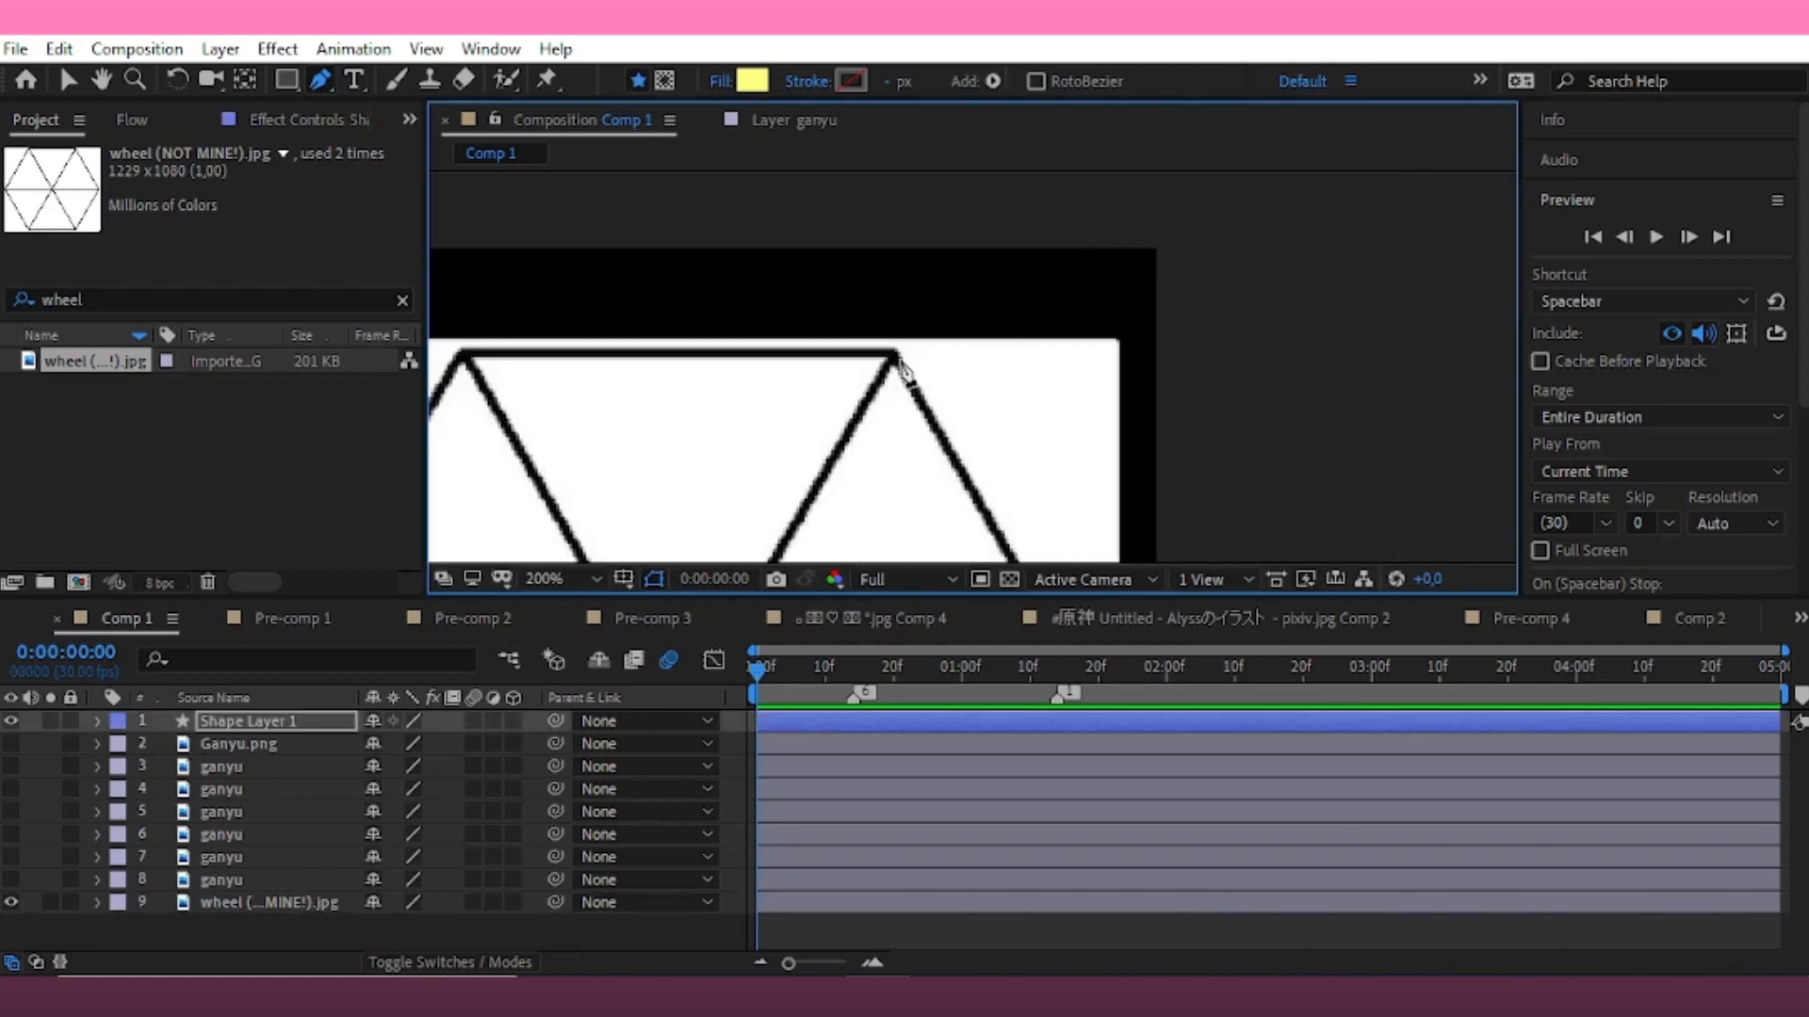
pyautogui.scroll(-1, 937, 419)
pyautogui.scroll(1, 956, 461)
pyautogui.scroll(-1, 1052, 476)
pyautogui.scroll(1, 1050, 471)
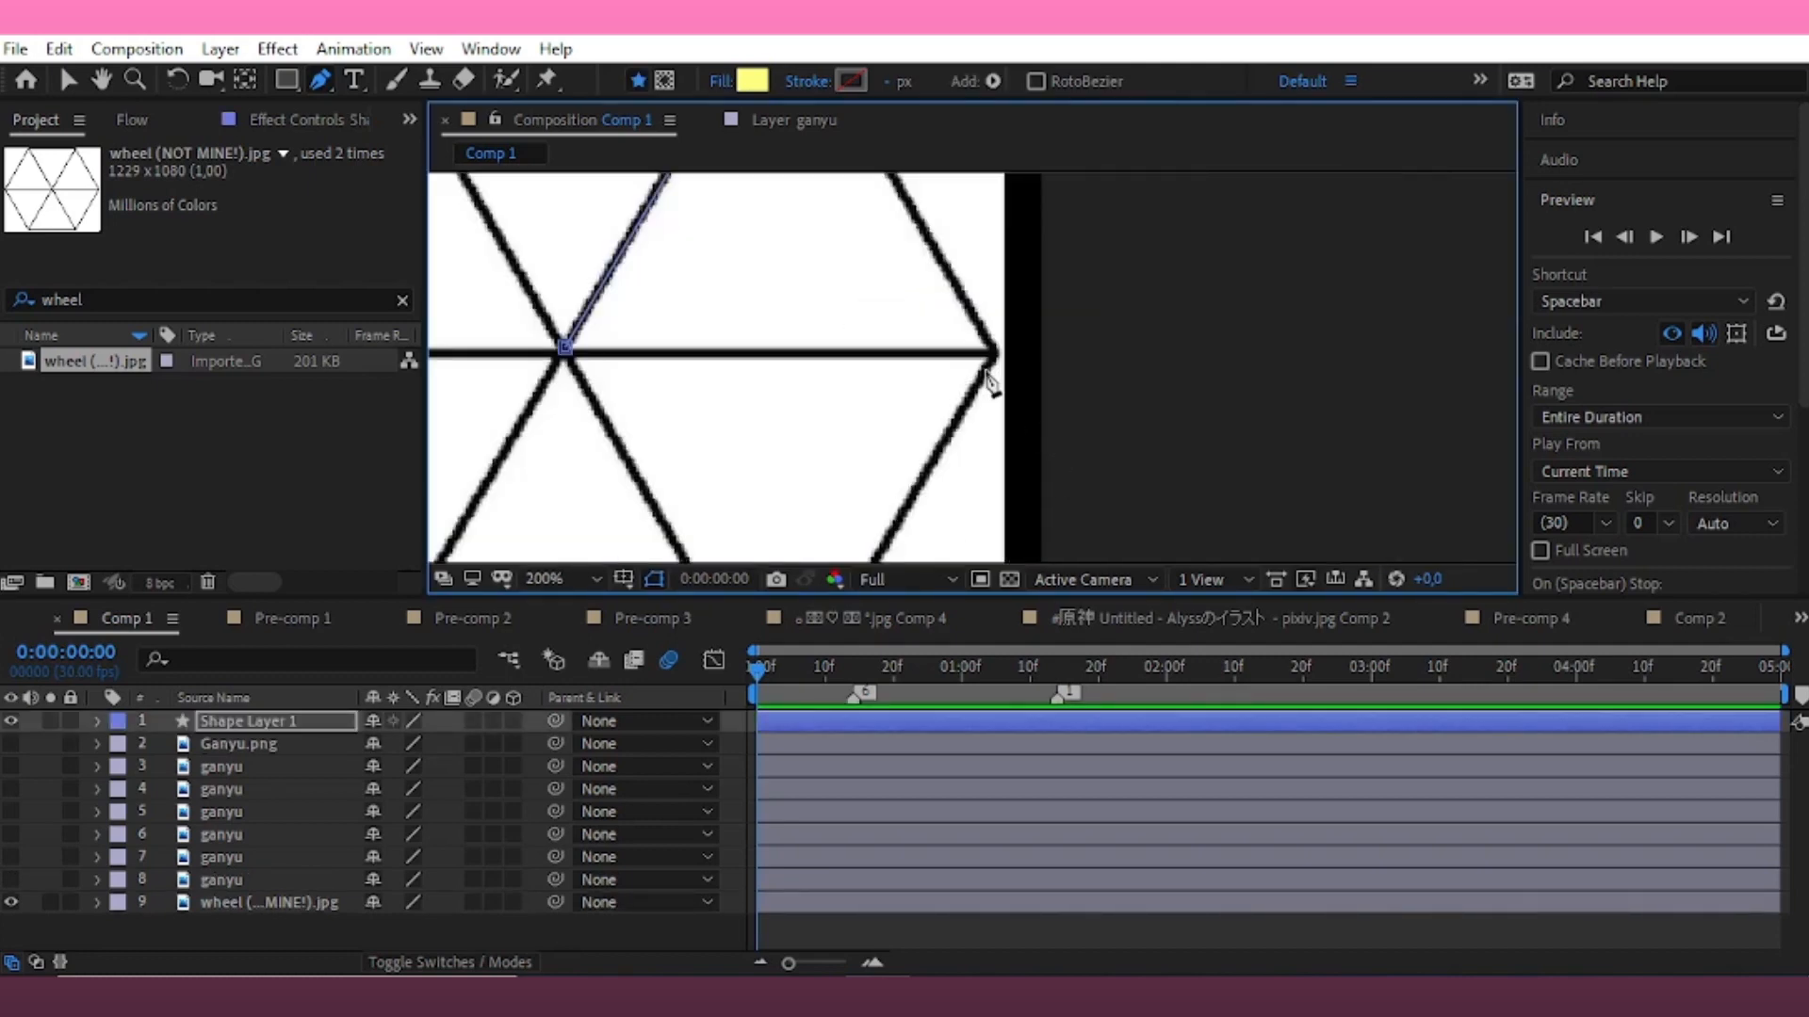
pyautogui.click(564, 346)
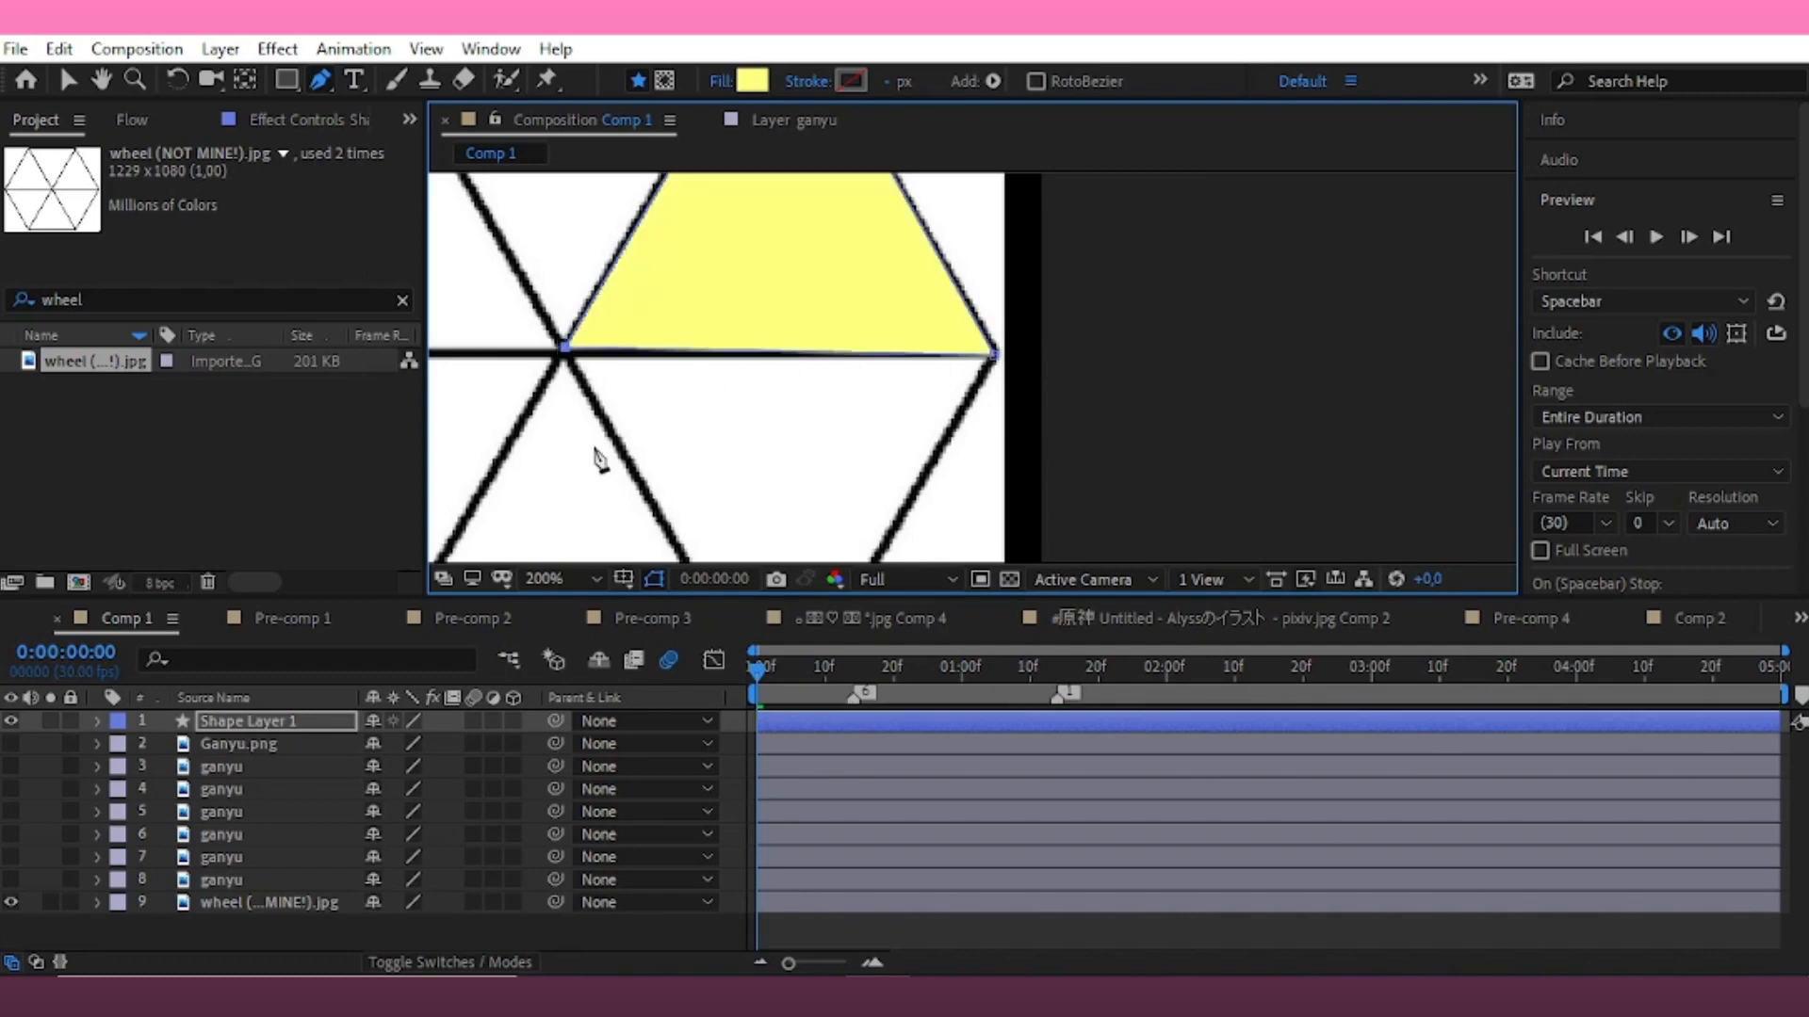
pyautogui.click(565, 578)
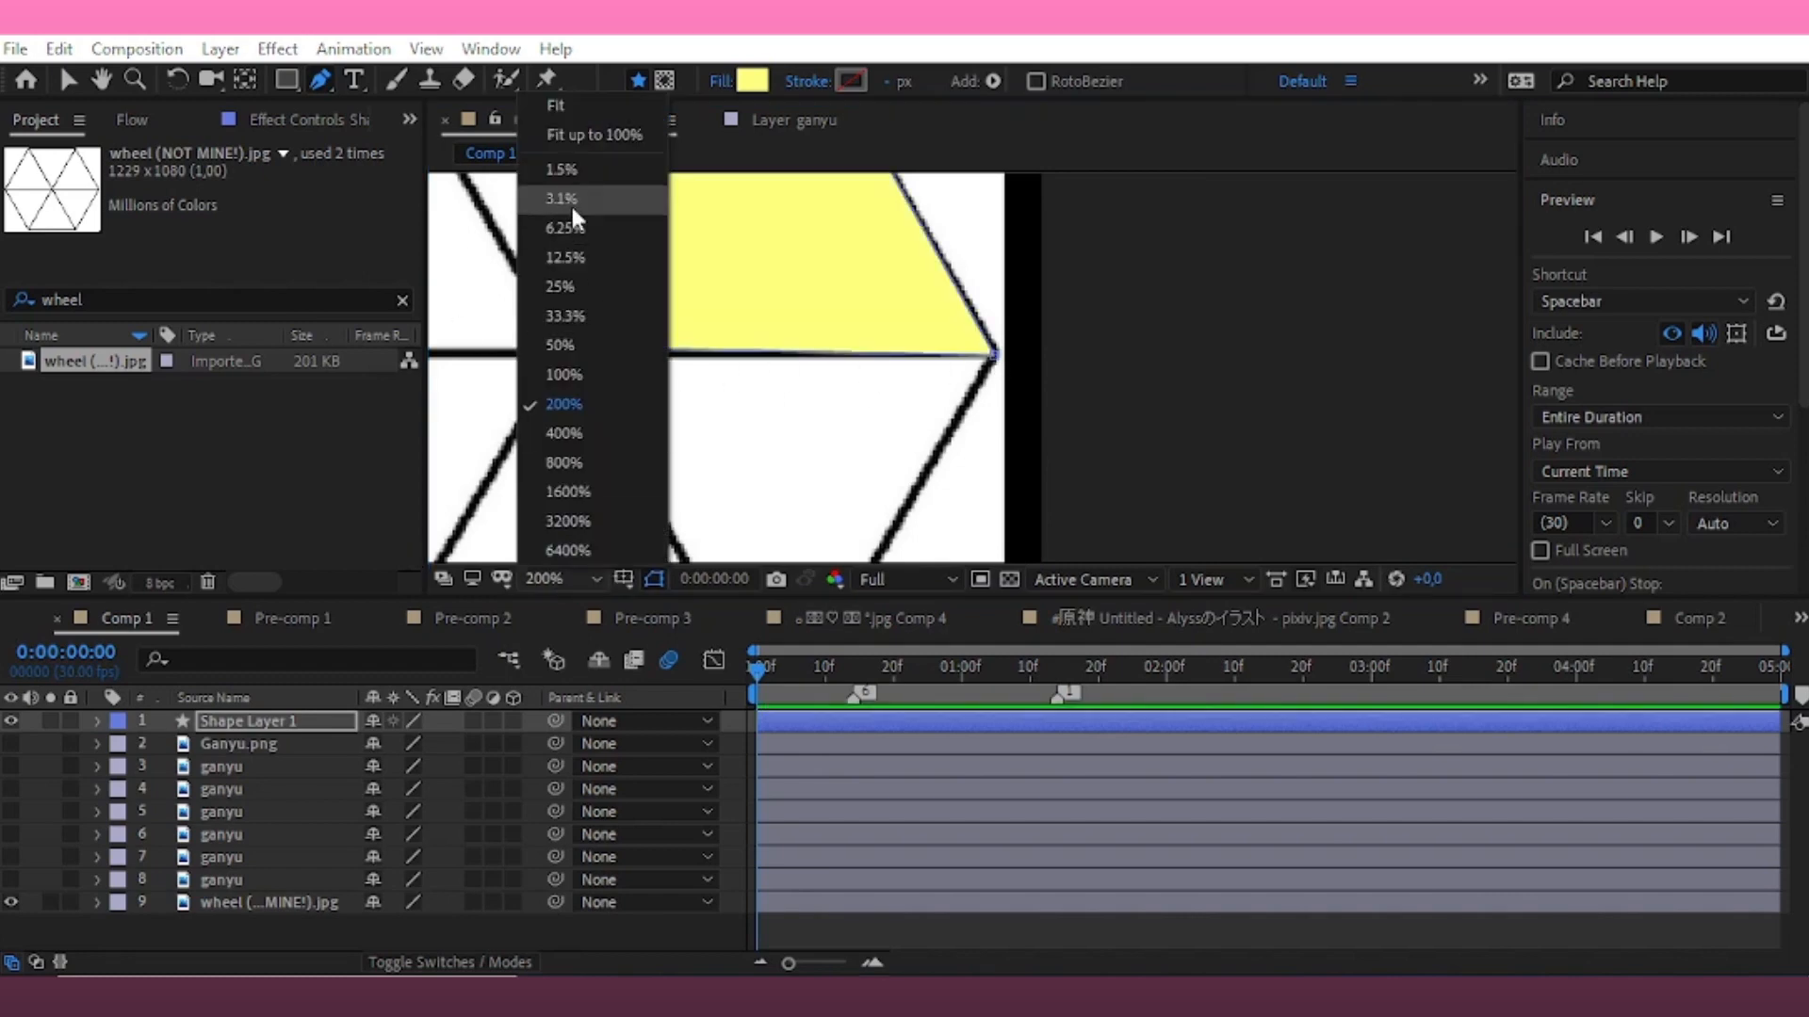
pyautogui.click(592, 137)
pyautogui.press('v')
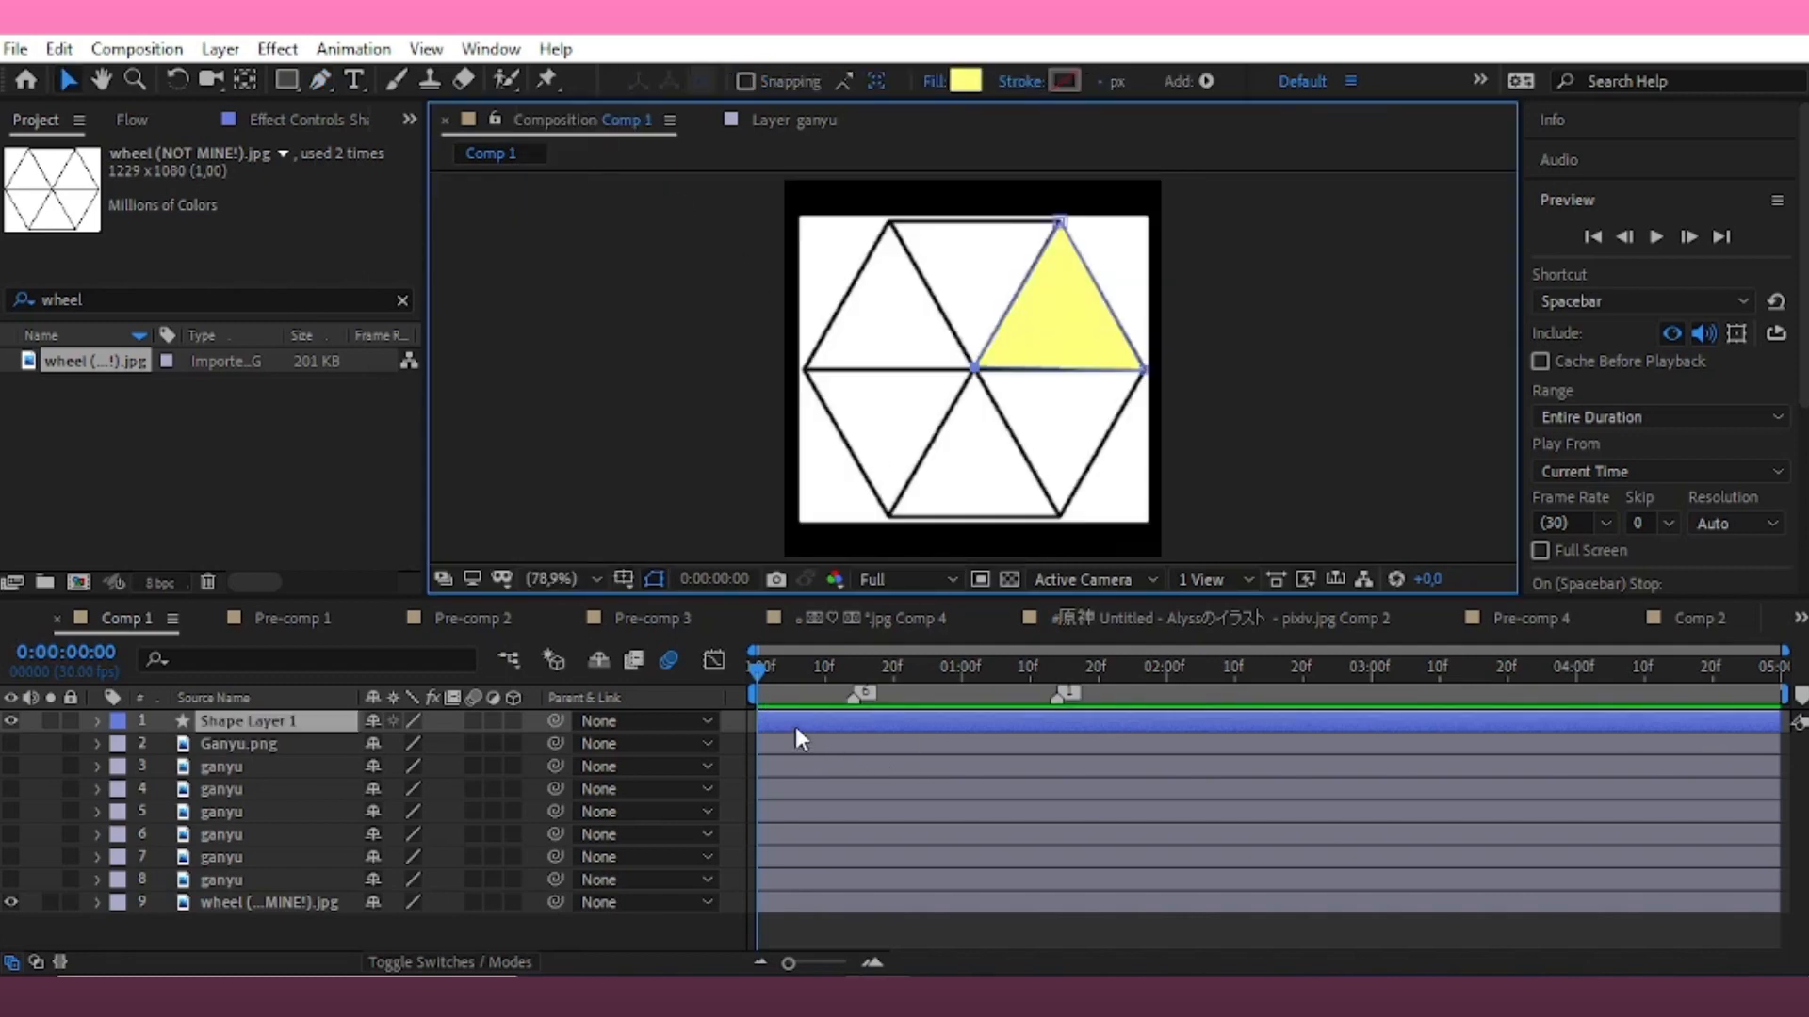
# Duplicate the yellow triangle layer and snap the copy's anchor point to the centre of the wheel
pyautogui.click(795, 726)
pyautogui.hotkey('ctrl', 'd')
pyautogui.press('r')
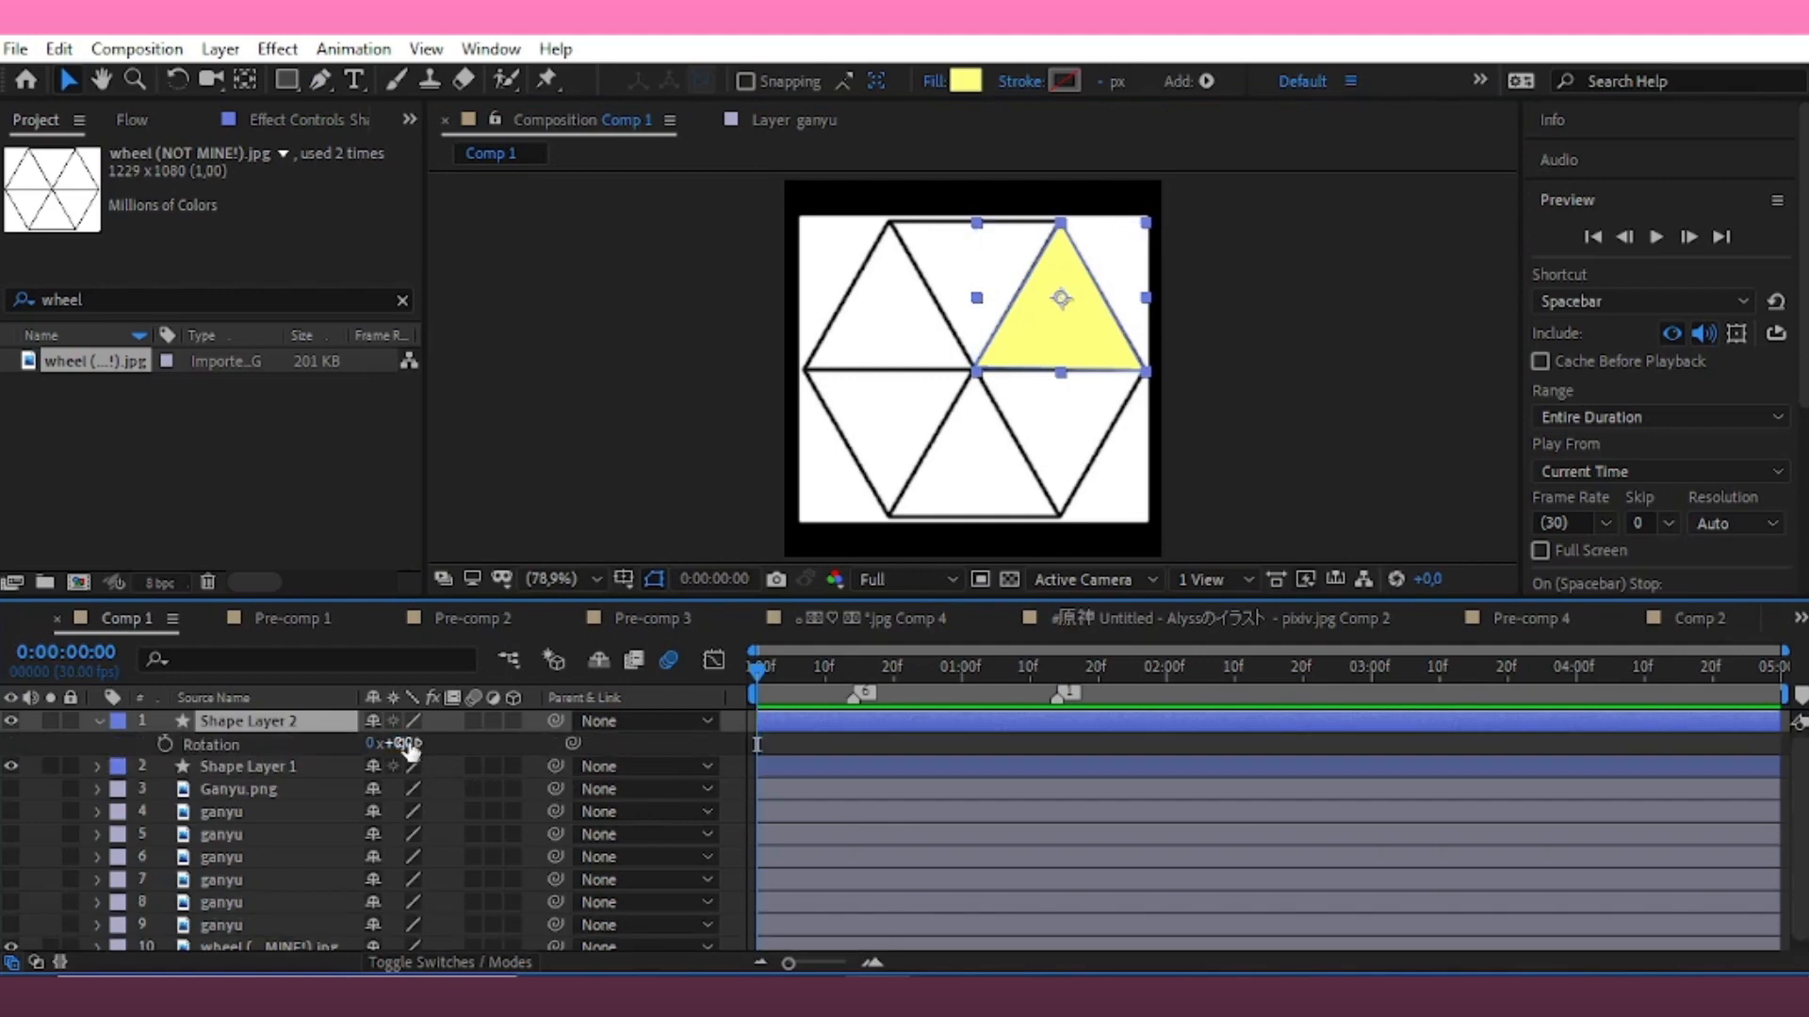
pyautogui.moveTo(396, 744); pyautogui.dragTo(448, 744)
pyautogui.hotkey('ctrl', 'z')
pyautogui.click(244, 80)
pyautogui.moveTo(1062, 298); pyautogui.dragTo(984, 363)
pyautogui.click(652, 81)
# Set the duplicate triangle's rotation to 60° so it covers the lower-right wedge
pyautogui.press('v')
pyautogui.click(323, 744)
pyautogui.moveTo(399, 744); pyautogui.dragTo(490, 749)
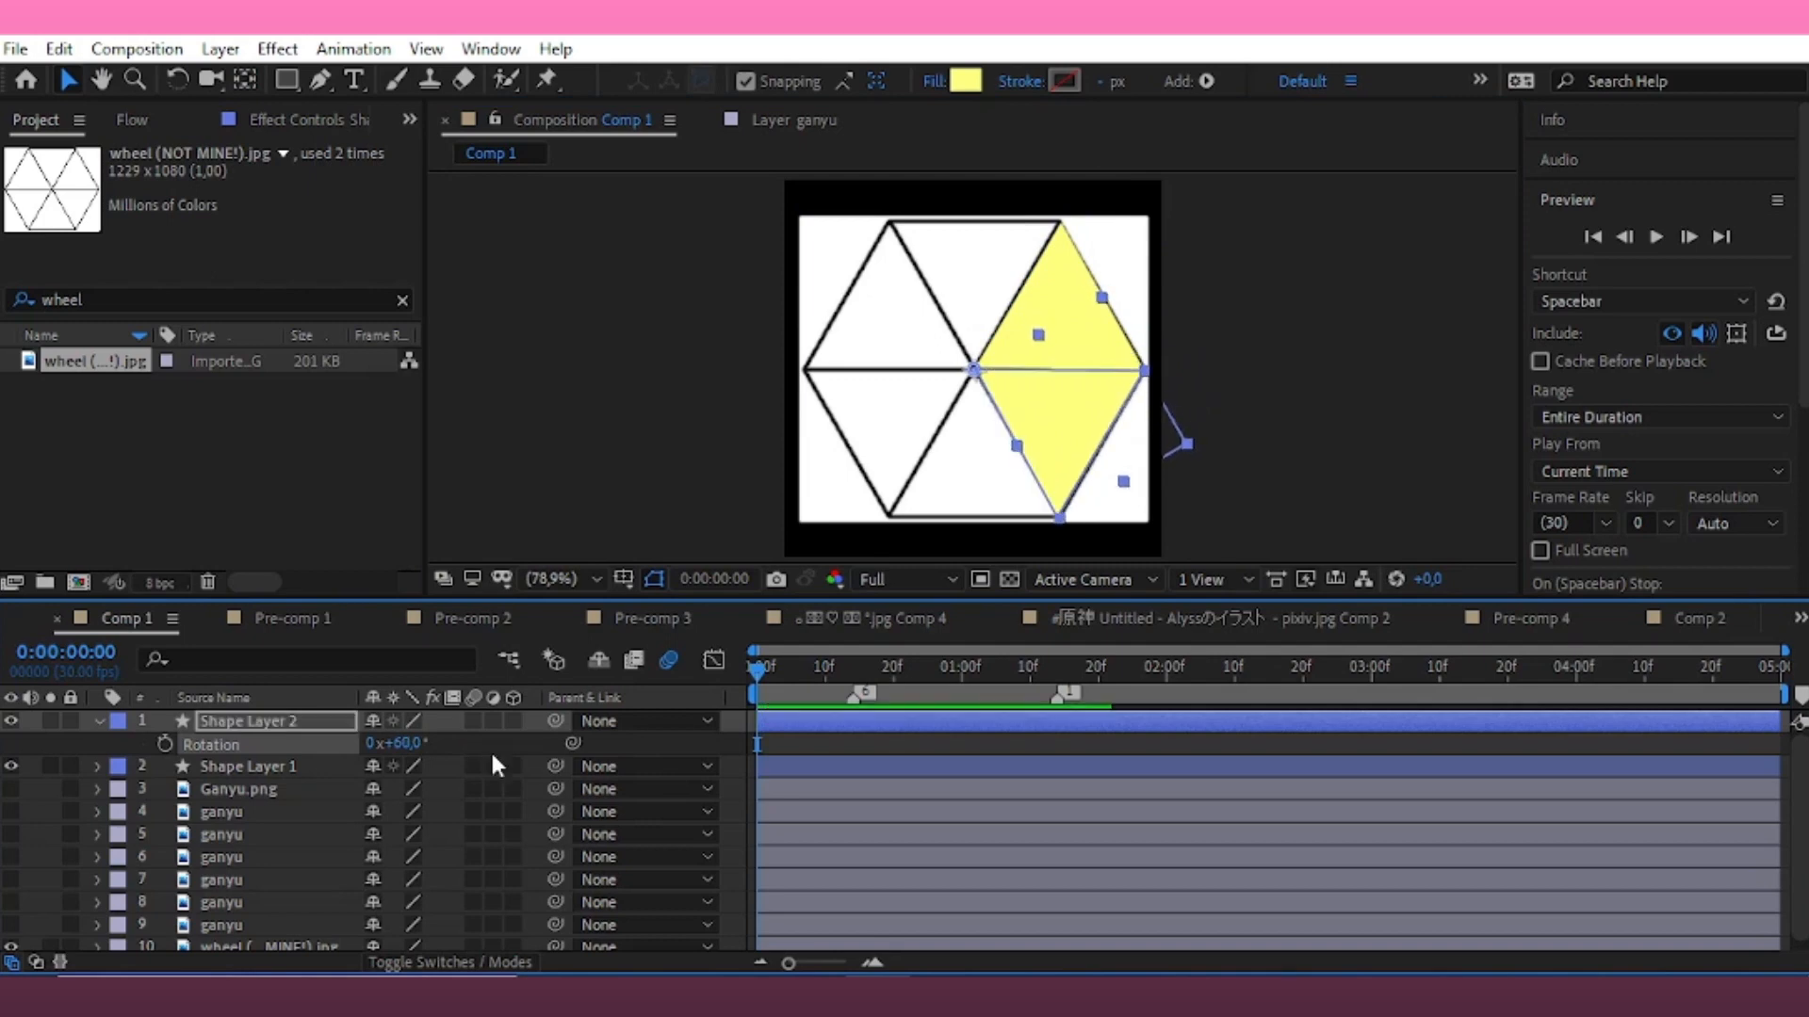
# Change the lower-right triangle's fill to light blue, RGB 162, 208, 255
pyautogui.click(966, 81)
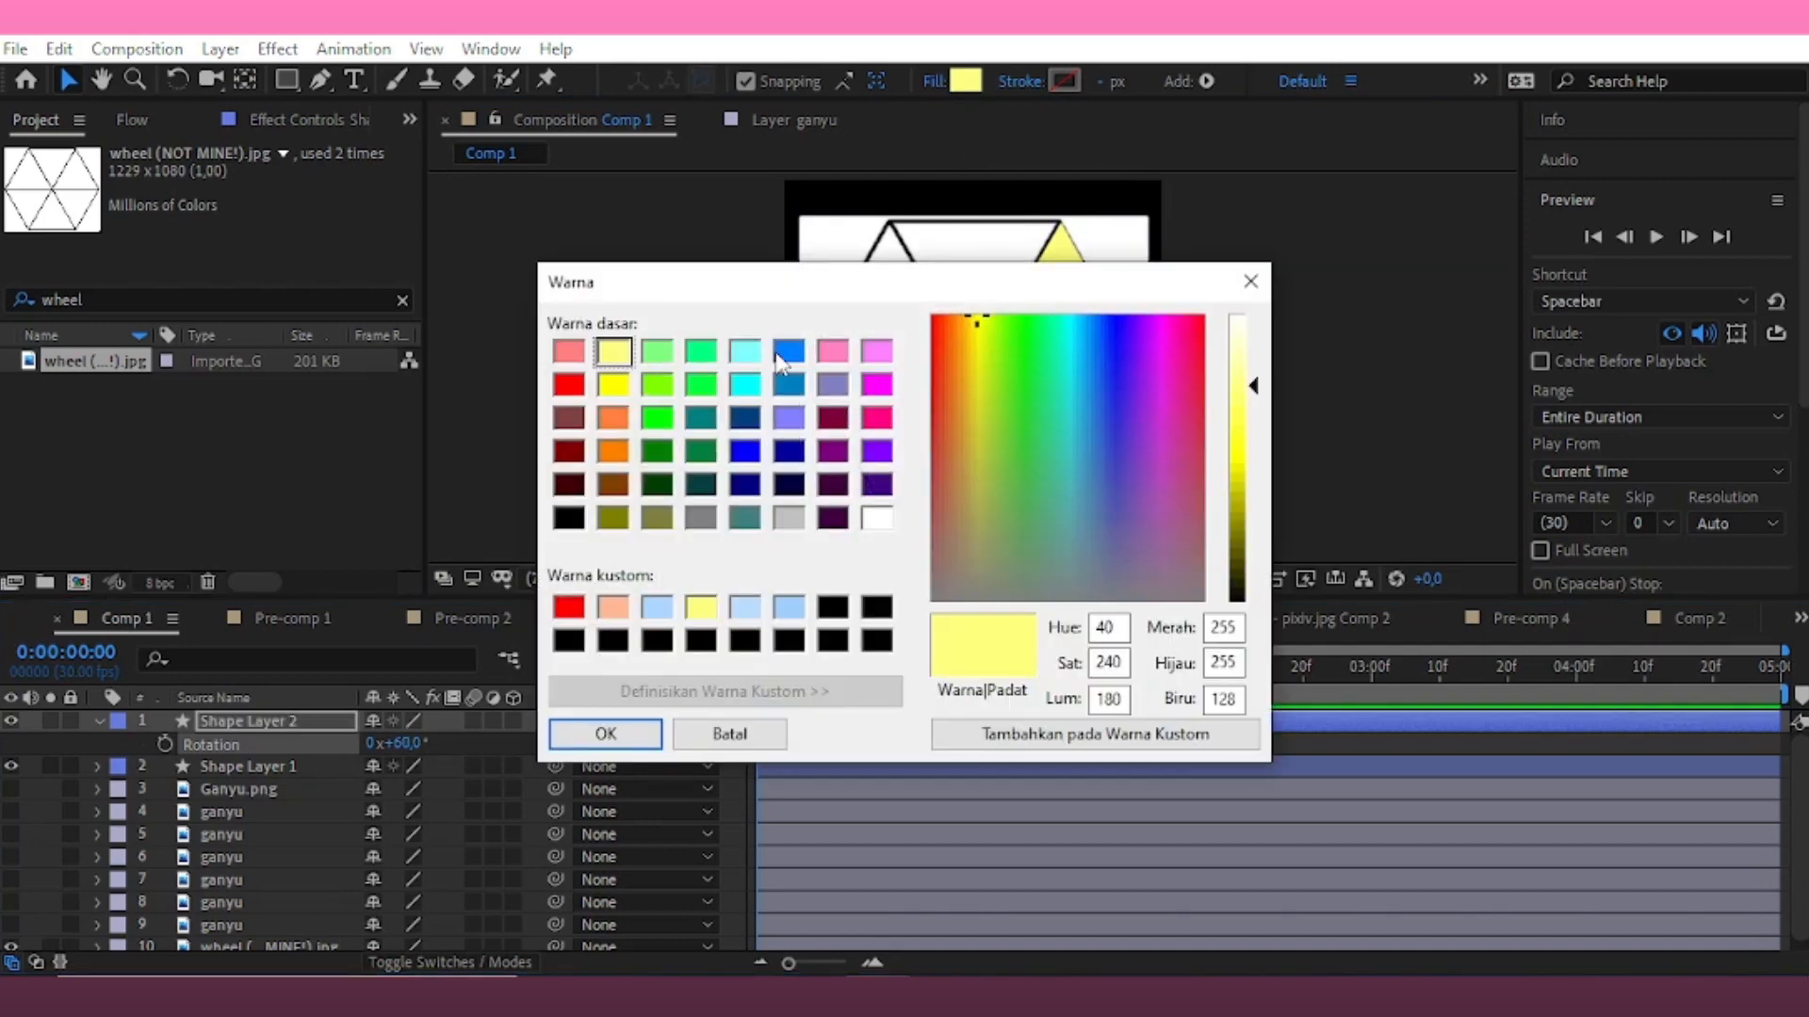
pyautogui.click(789, 351)
pyautogui.click(1272, 367)
pyautogui.click(605, 734)
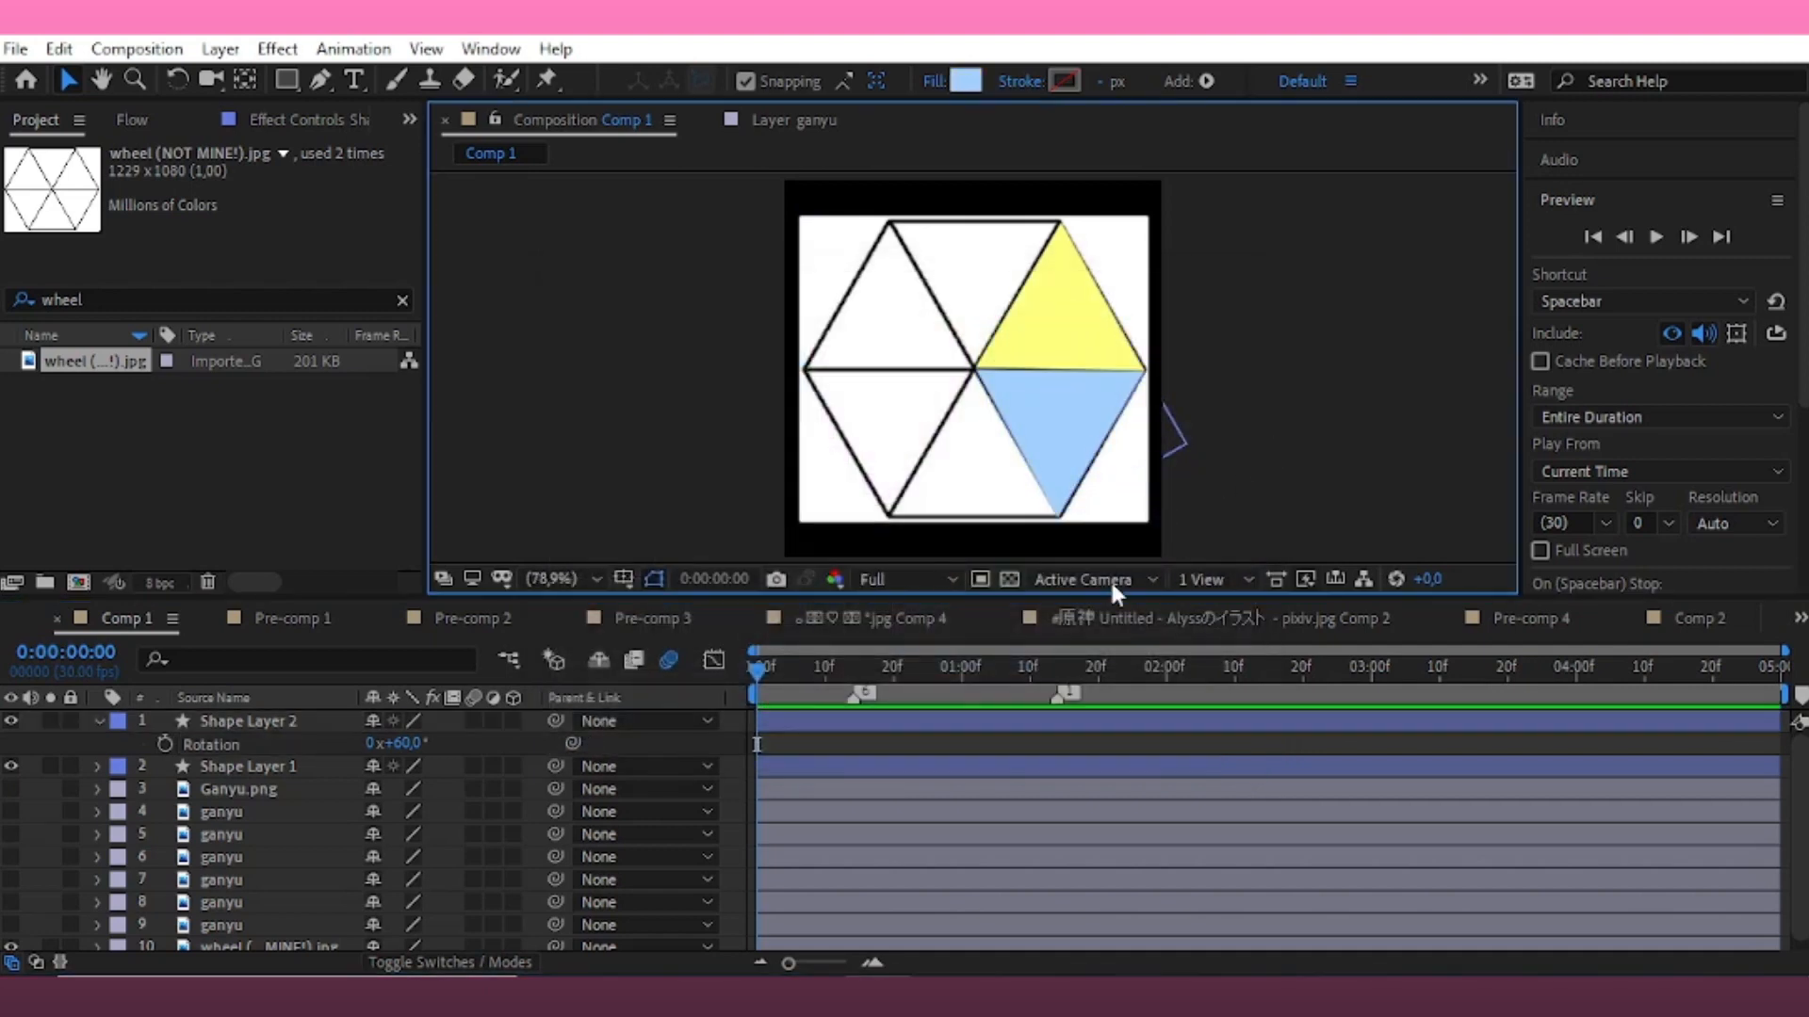
# Duplicate the light blue triangle layer and set the copy's rotation to 120° to cover the bottom wedge
pyautogui.click(876, 711)
pyautogui.hotkey('ctrl', 'd')
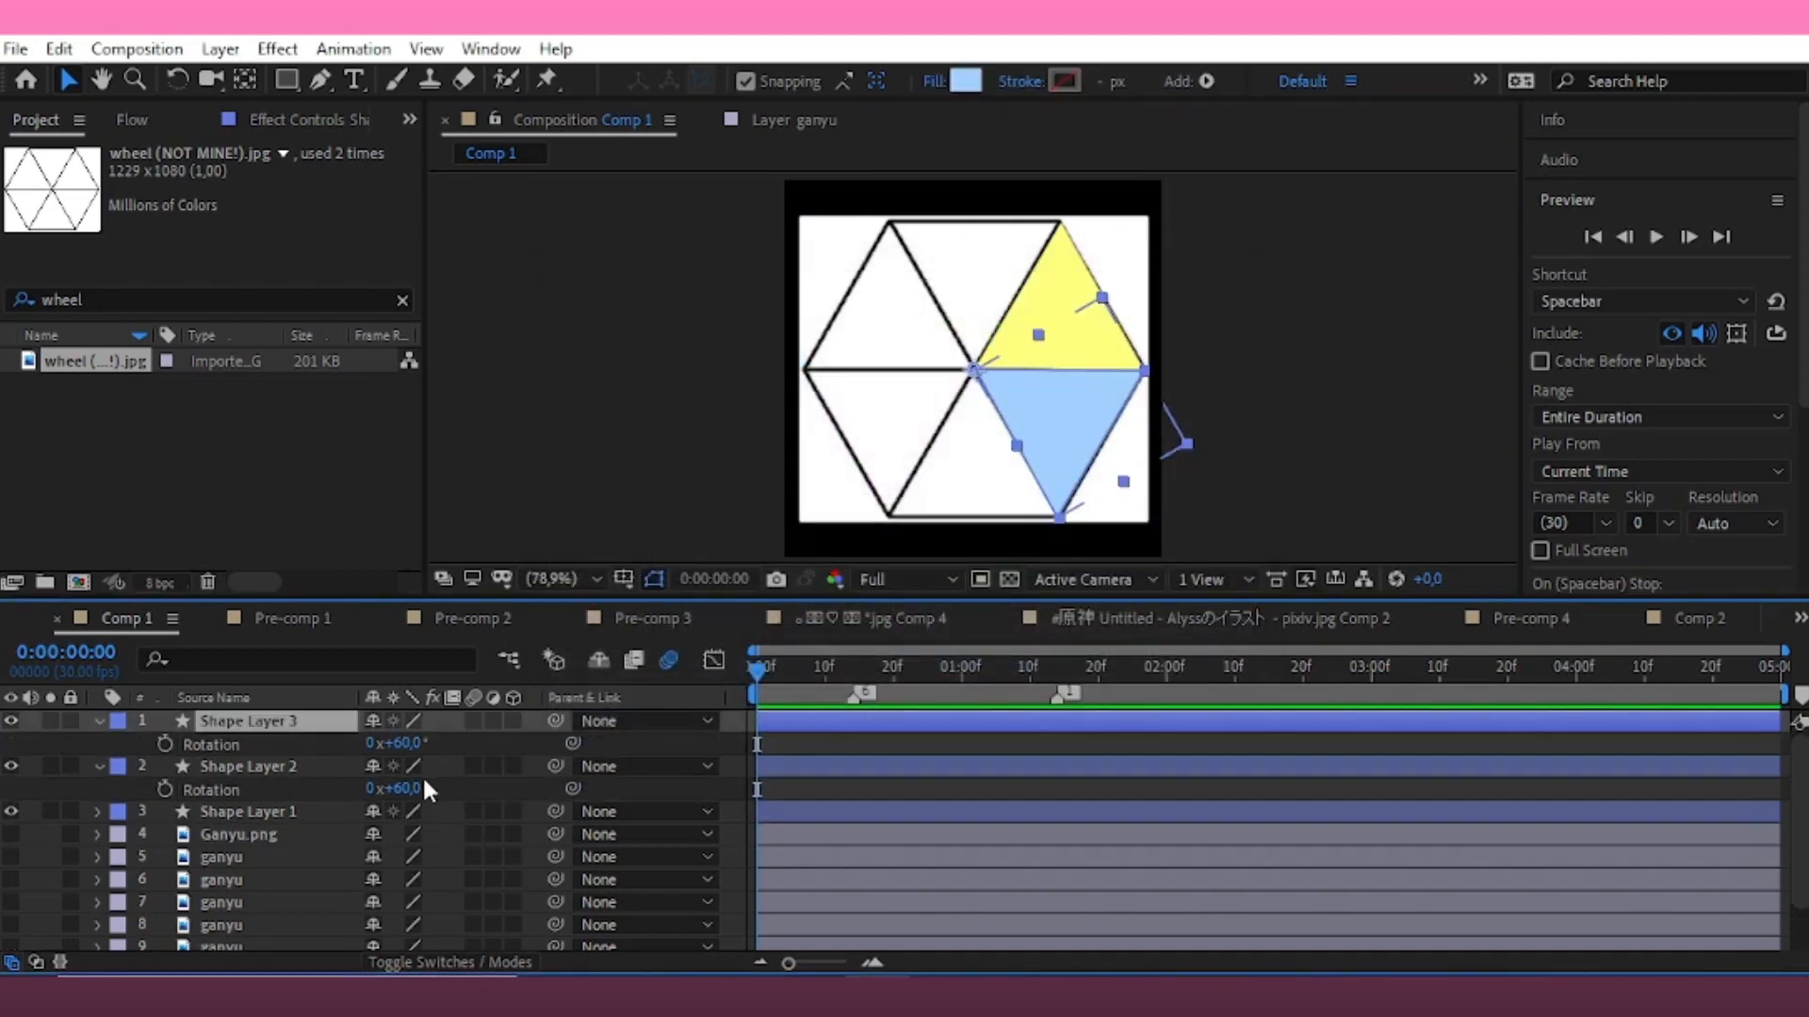
pyautogui.moveTo(396, 743); pyautogui.dragTo(492, 749)
# Change the fill of the bottom wedge's triangle to yellow
pyautogui.click(965, 81)
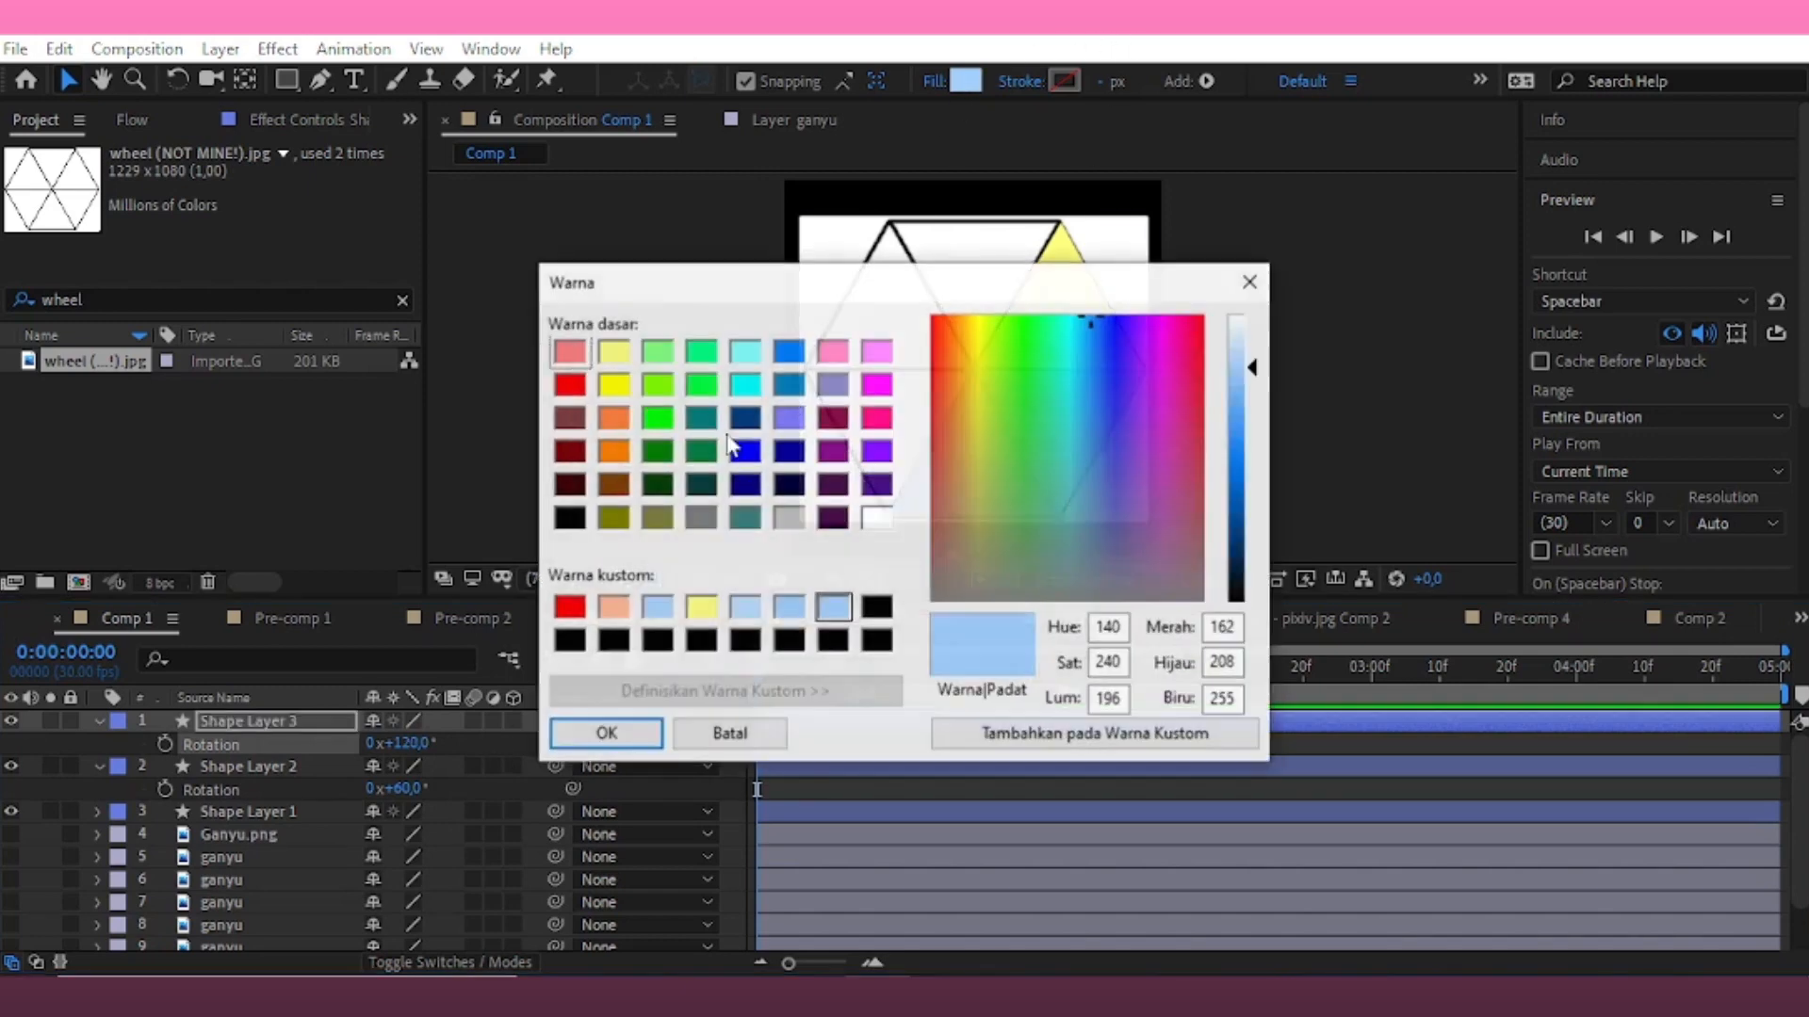
pyautogui.click(878, 356)
pyautogui.click(641, 732)
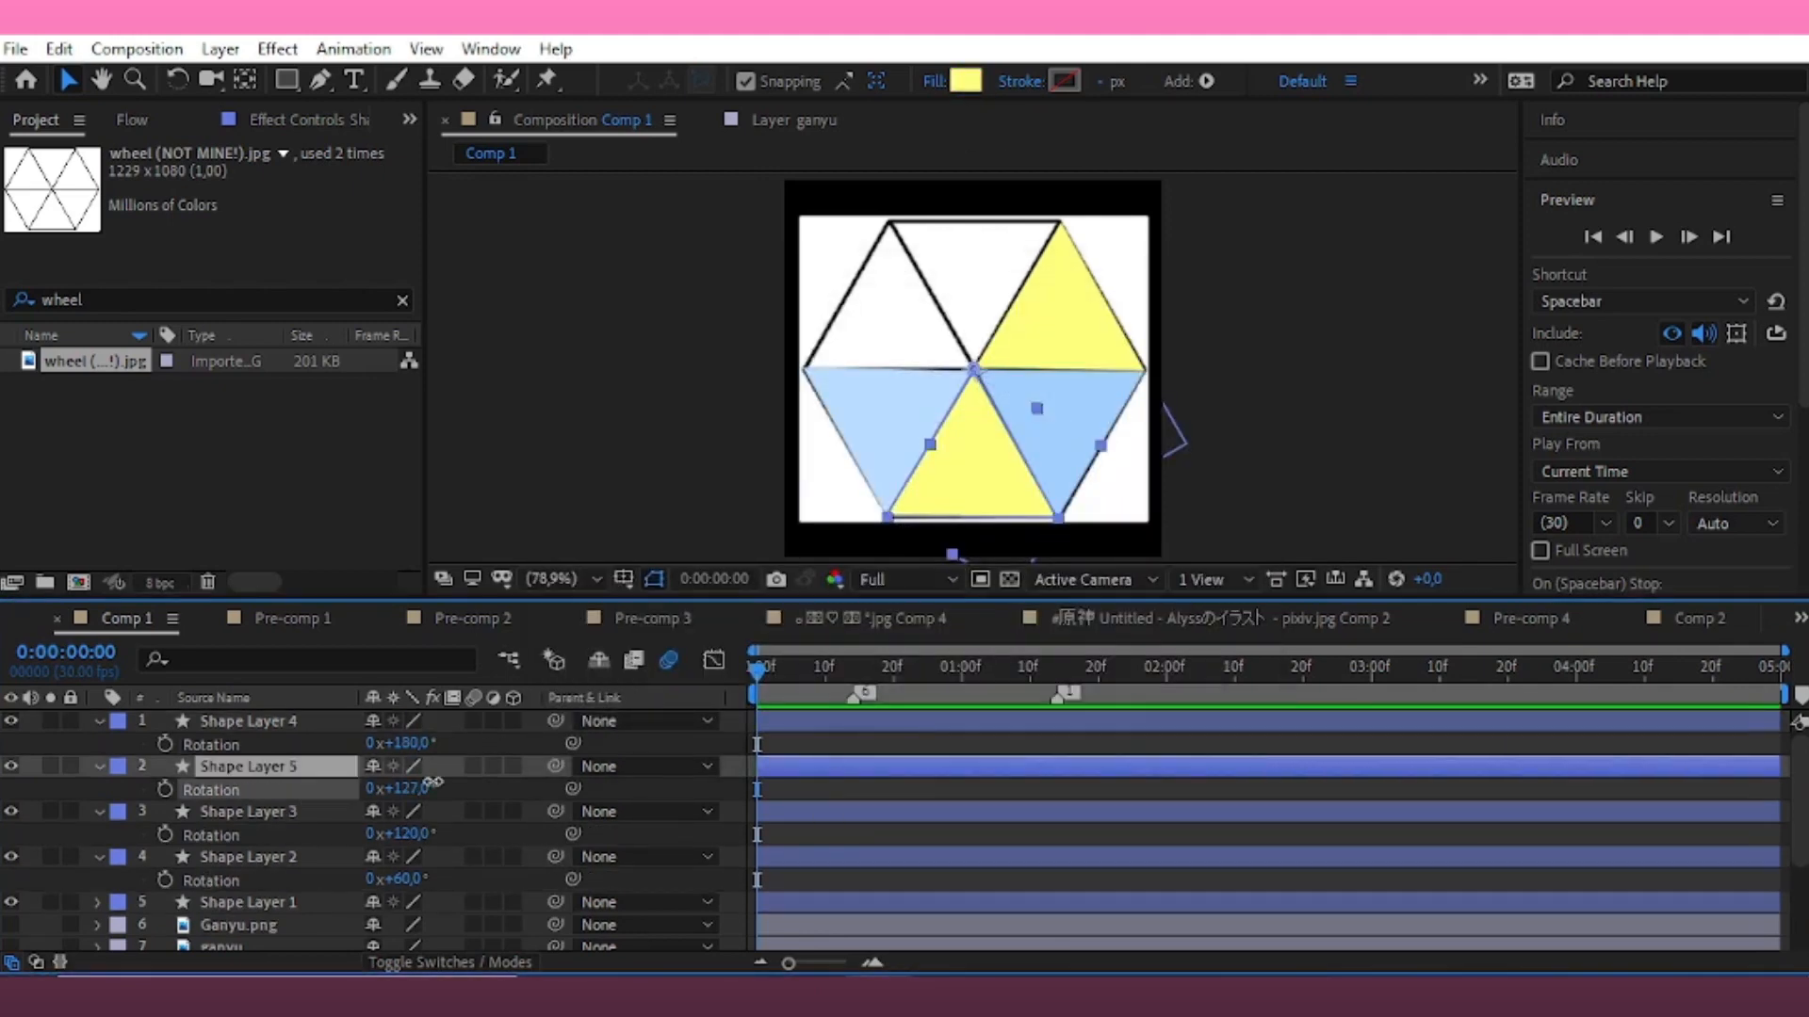
pyautogui.scroll(-2, 154, 803)
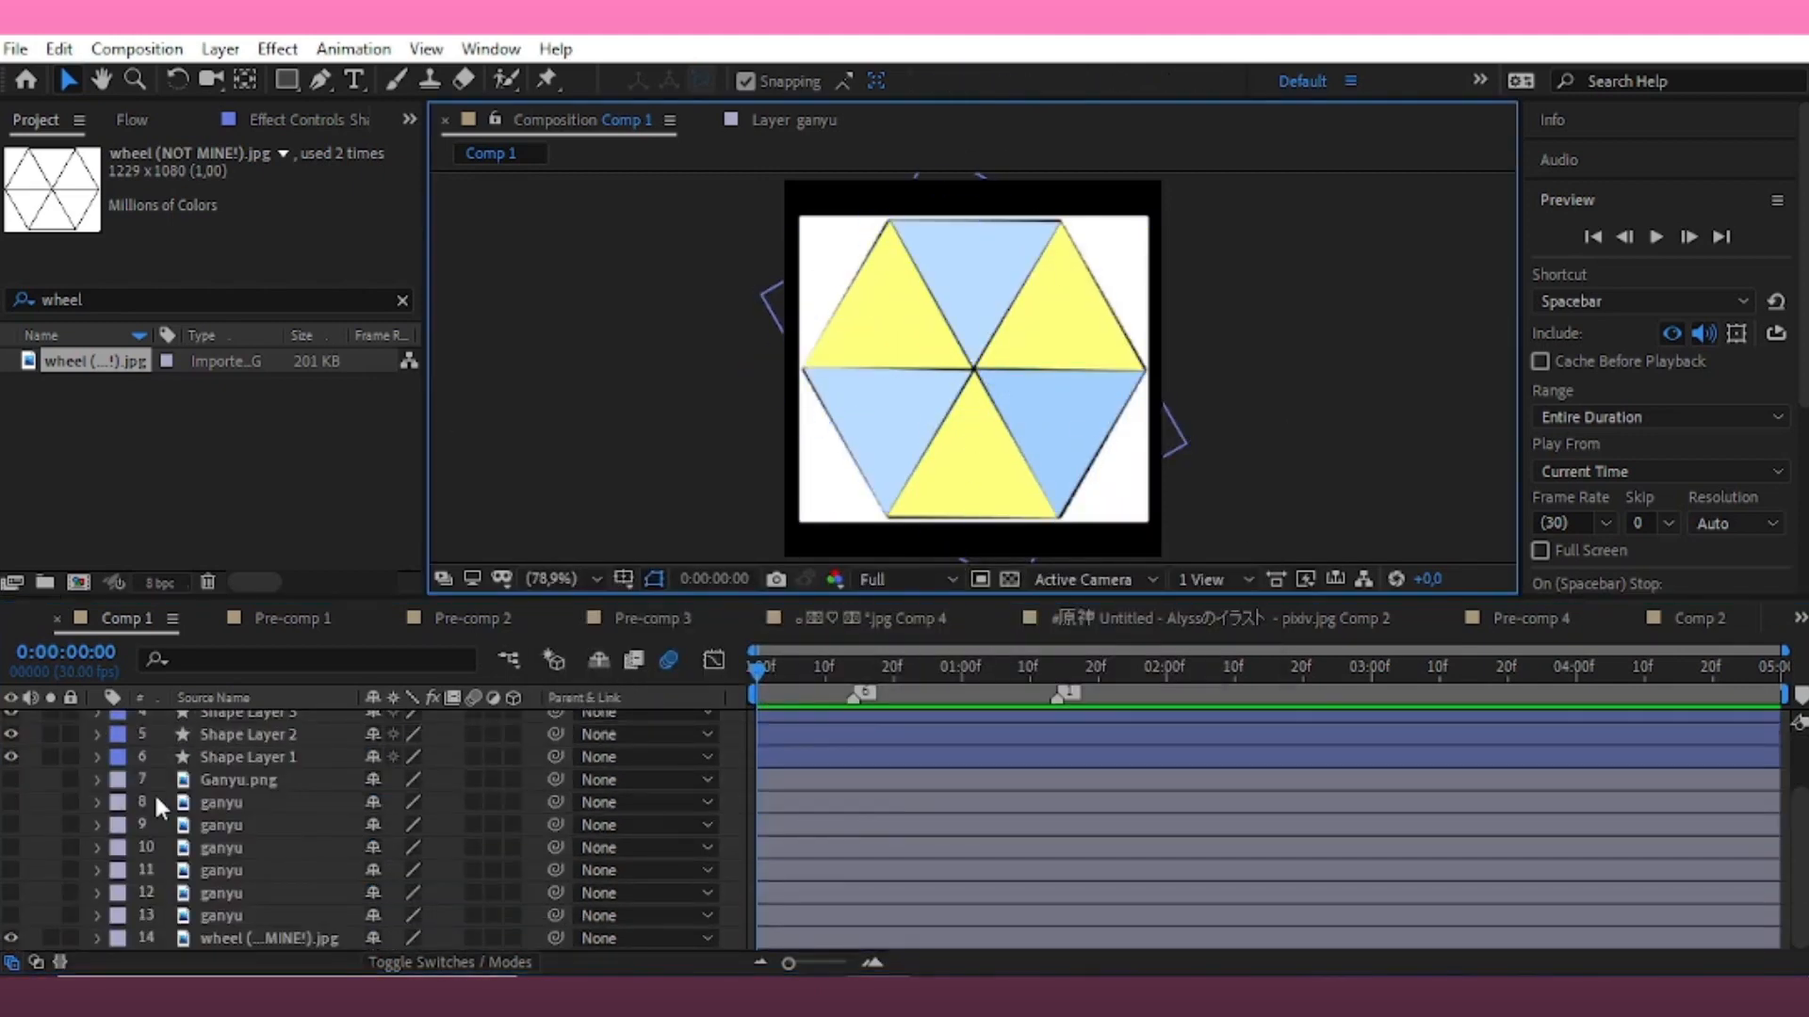
pyautogui.rightClick(251, 793)
pyautogui.click(253, 812)
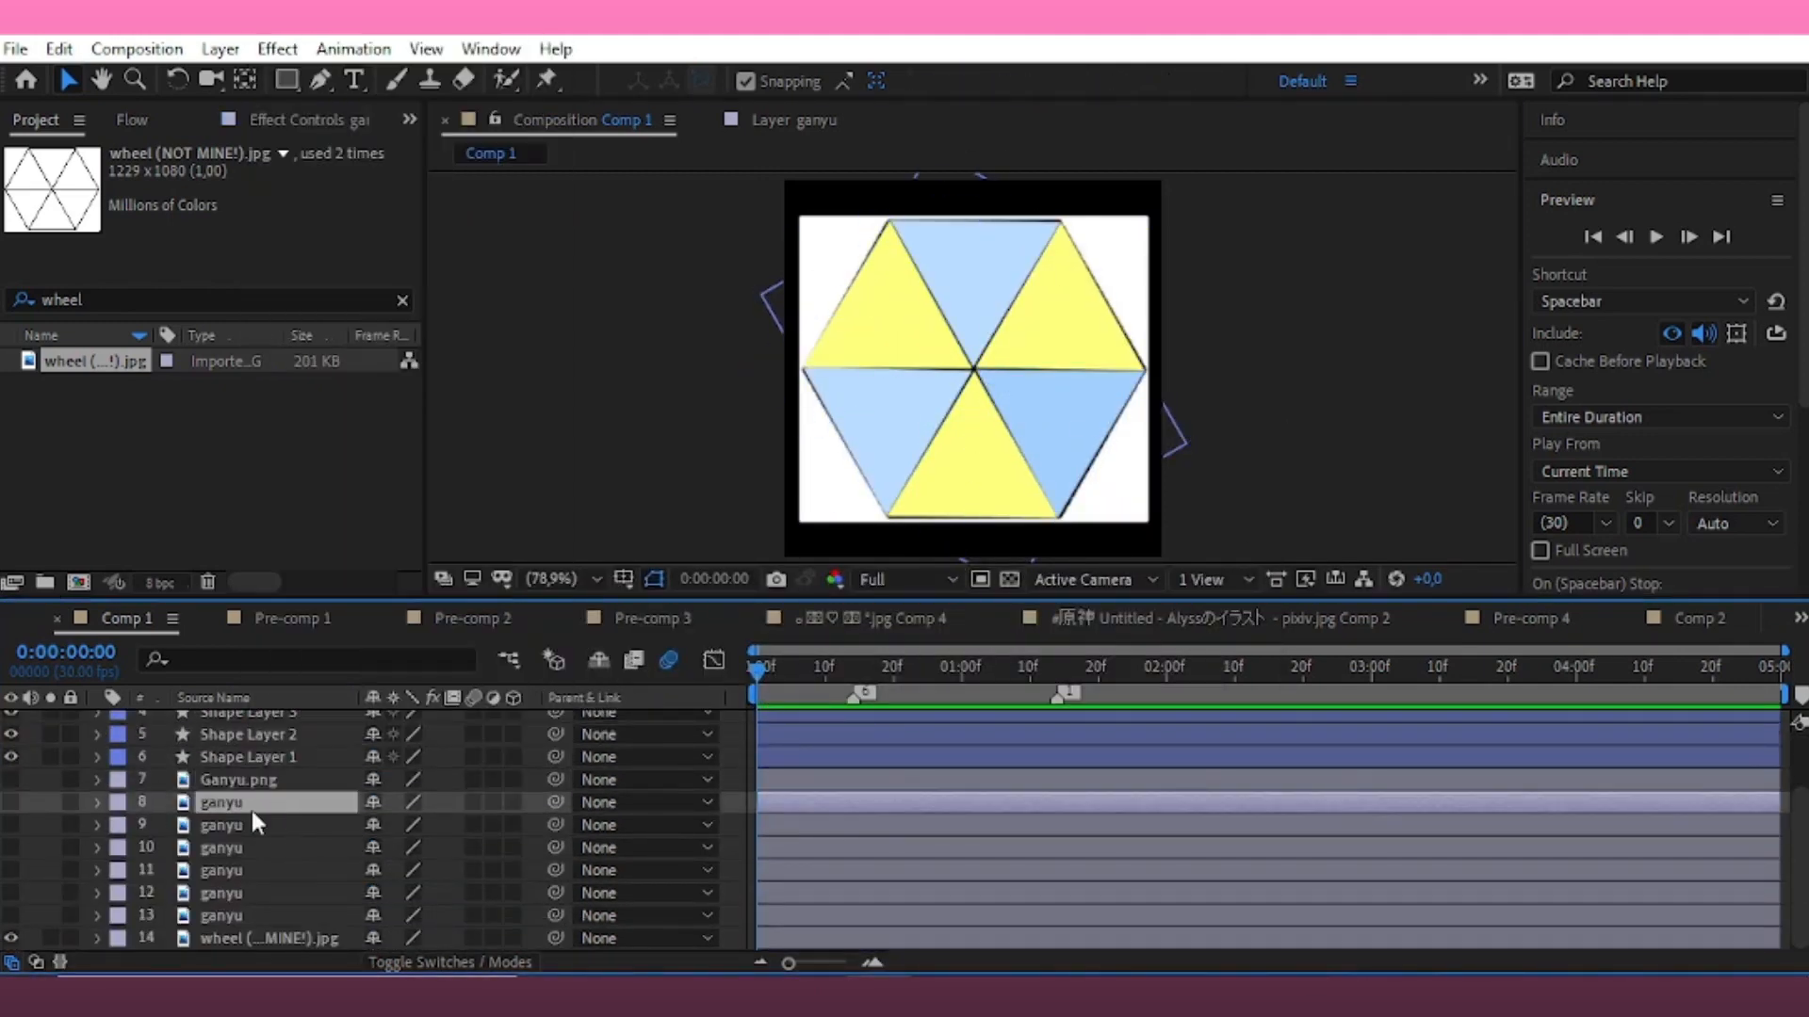
pyautogui.rightClick(224, 809)
pyautogui.click(283, 690)
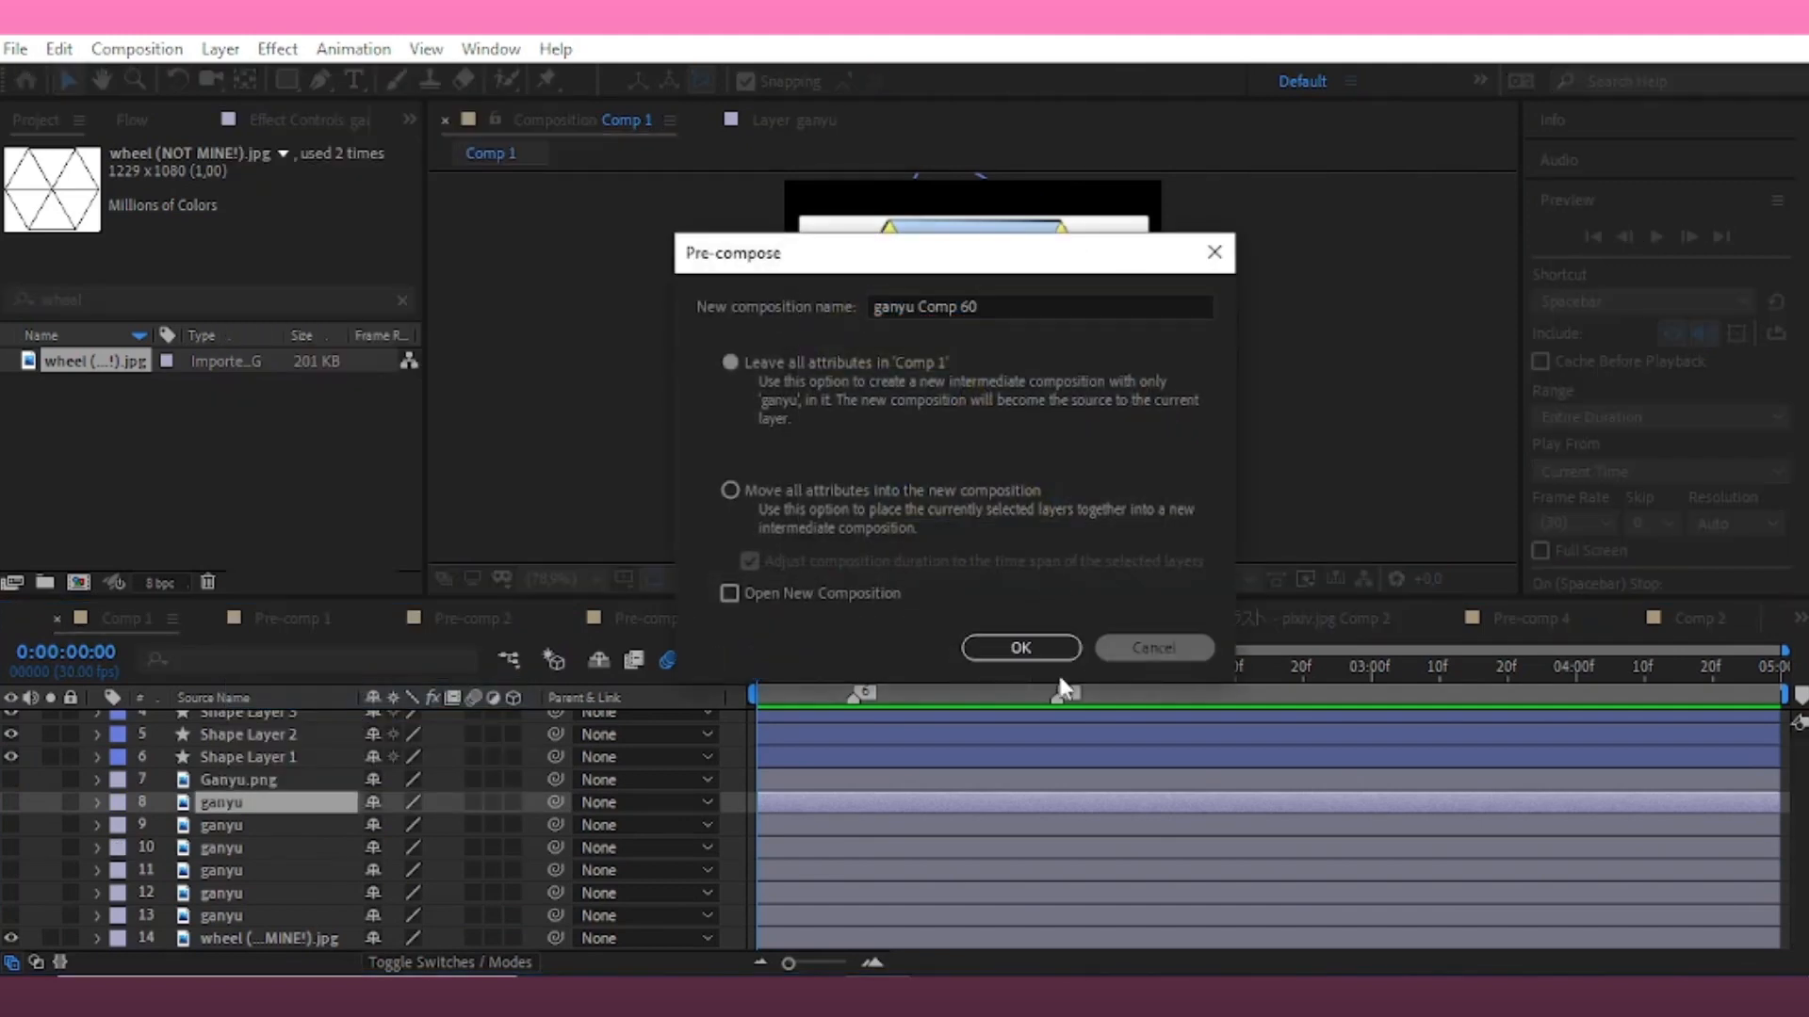
pyautogui.click(1153, 647)
# Move the six ganyu image layers to the top of the layer stack and make them visible
pyautogui.moveTo(162, 808); pyautogui.dragTo(212, 928)
pyautogui.moveTo(303, 863); pyautogui.dragTo(307, 715)
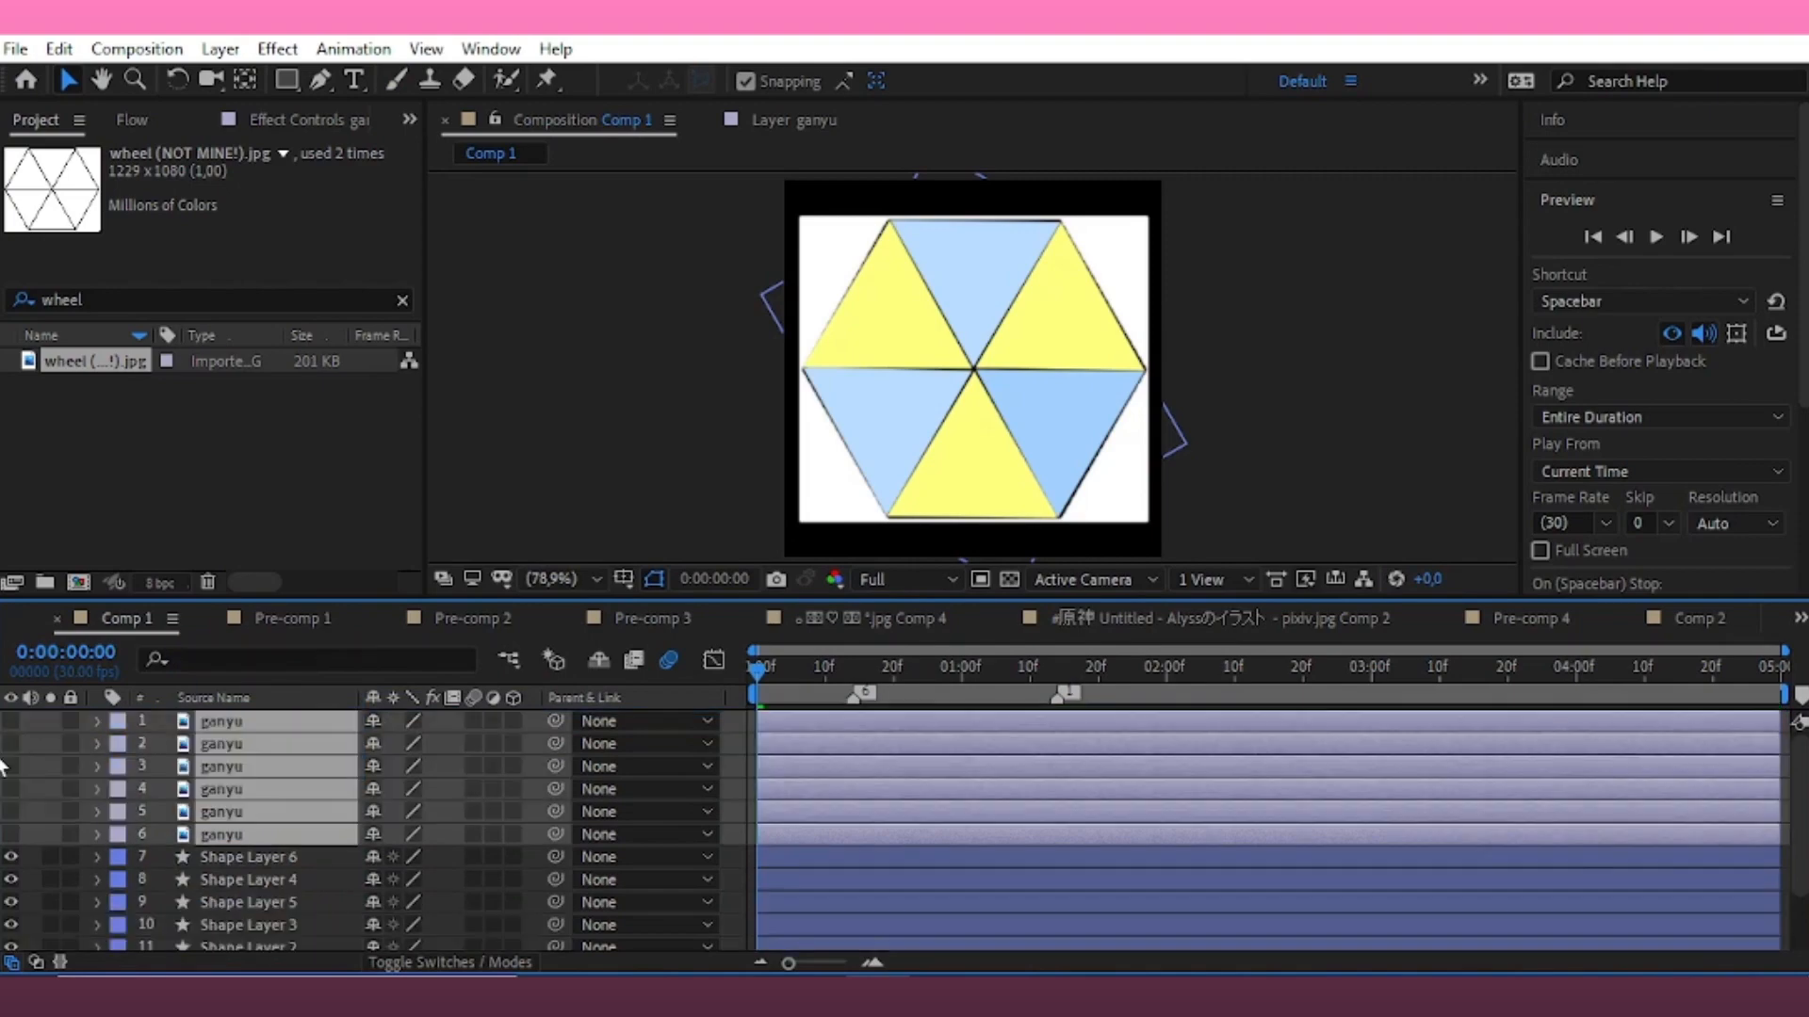
pyautogui.moveTo(9, 721); pyautogui.dragTo(10, 835)
# Pre-compose the topmost ganyu layer on its own, leaving all attributes in Comp 1
pyautogui.click(222, 863)
pyautogui.rightClick(264, 716)
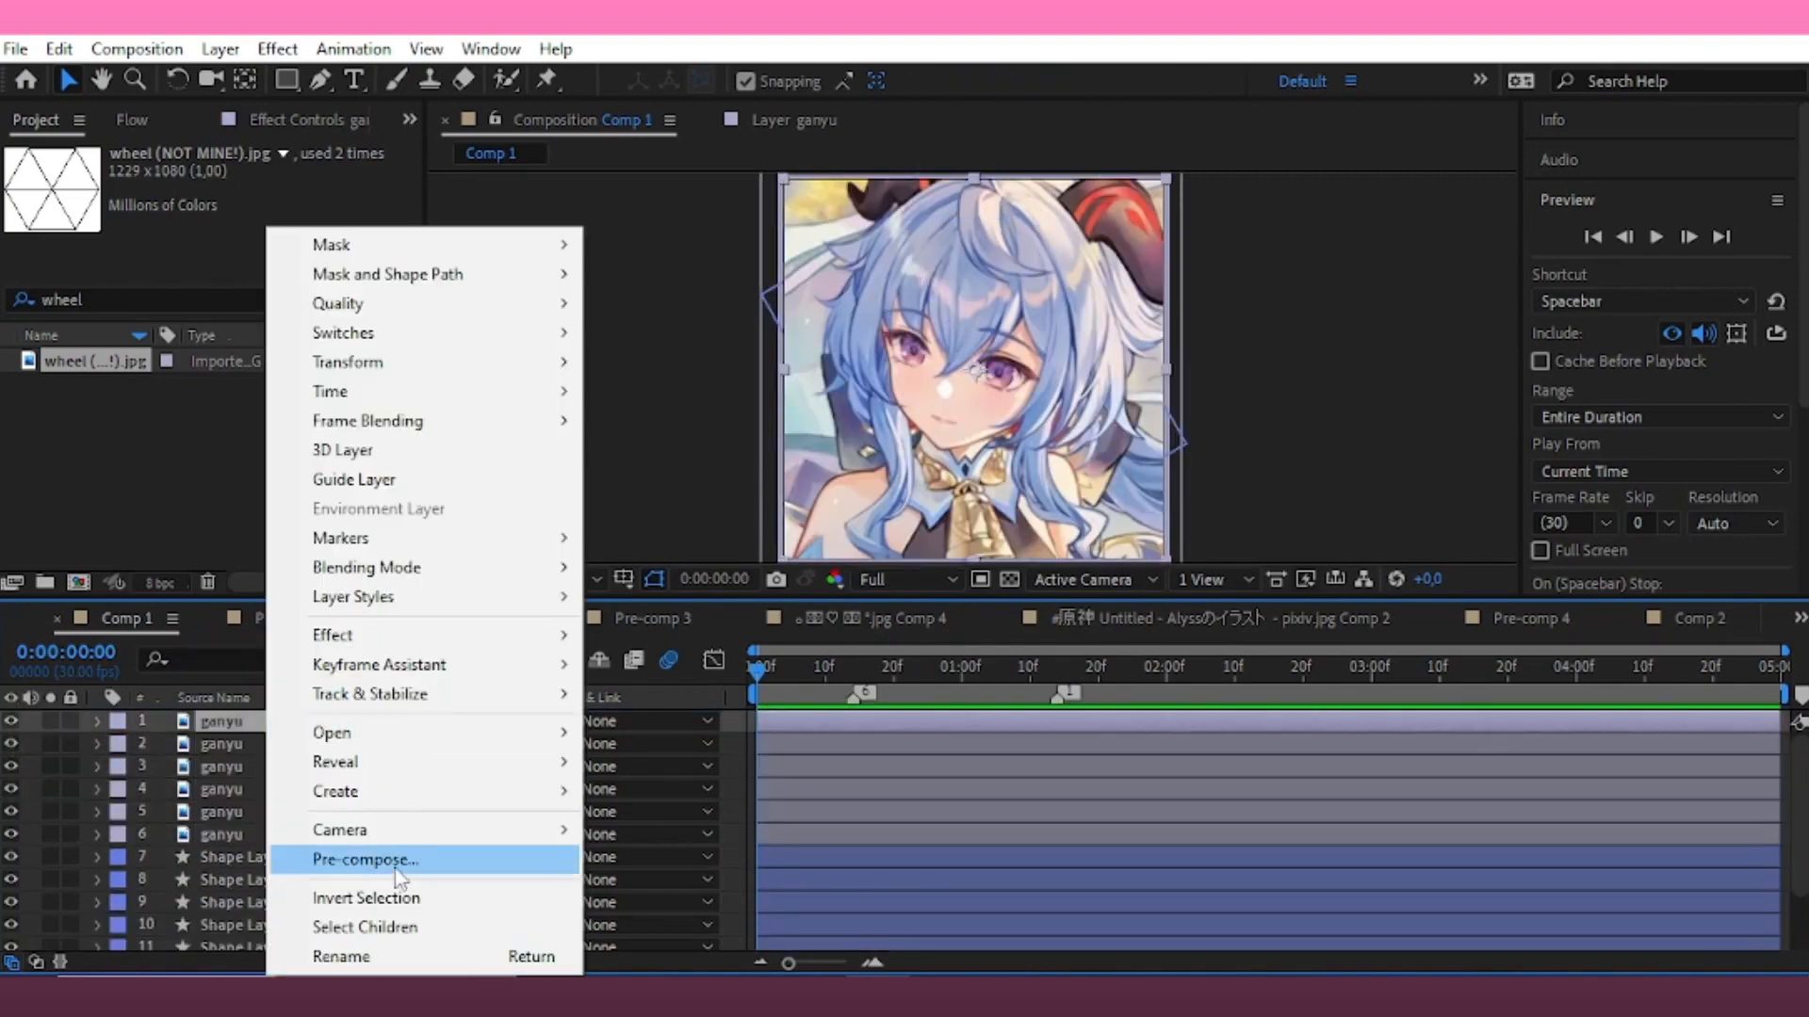
pyautogui.click(395, 868)
pyautogui.click(1010, 650)
# Pre-compose the second and third ganyu layers separately, moving all attributes into each new composition
pyautogui.rightClick(875, 750)
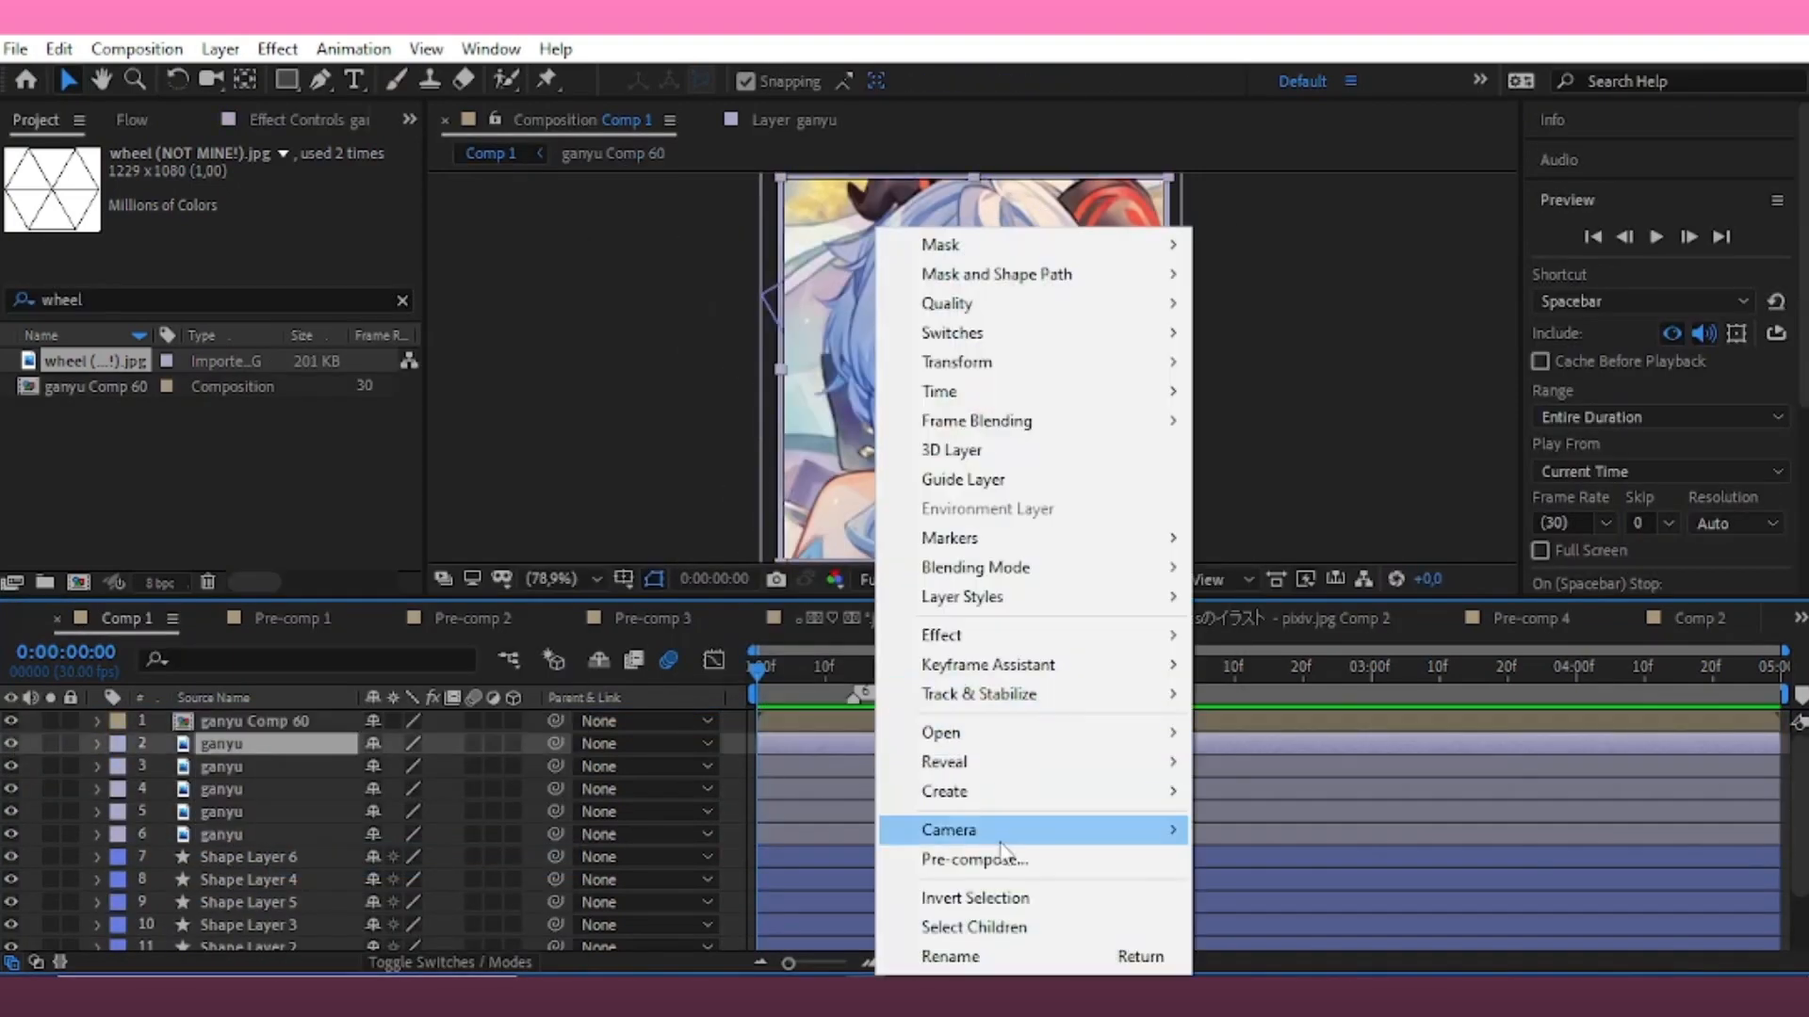
pyautogui.click(998, 857)
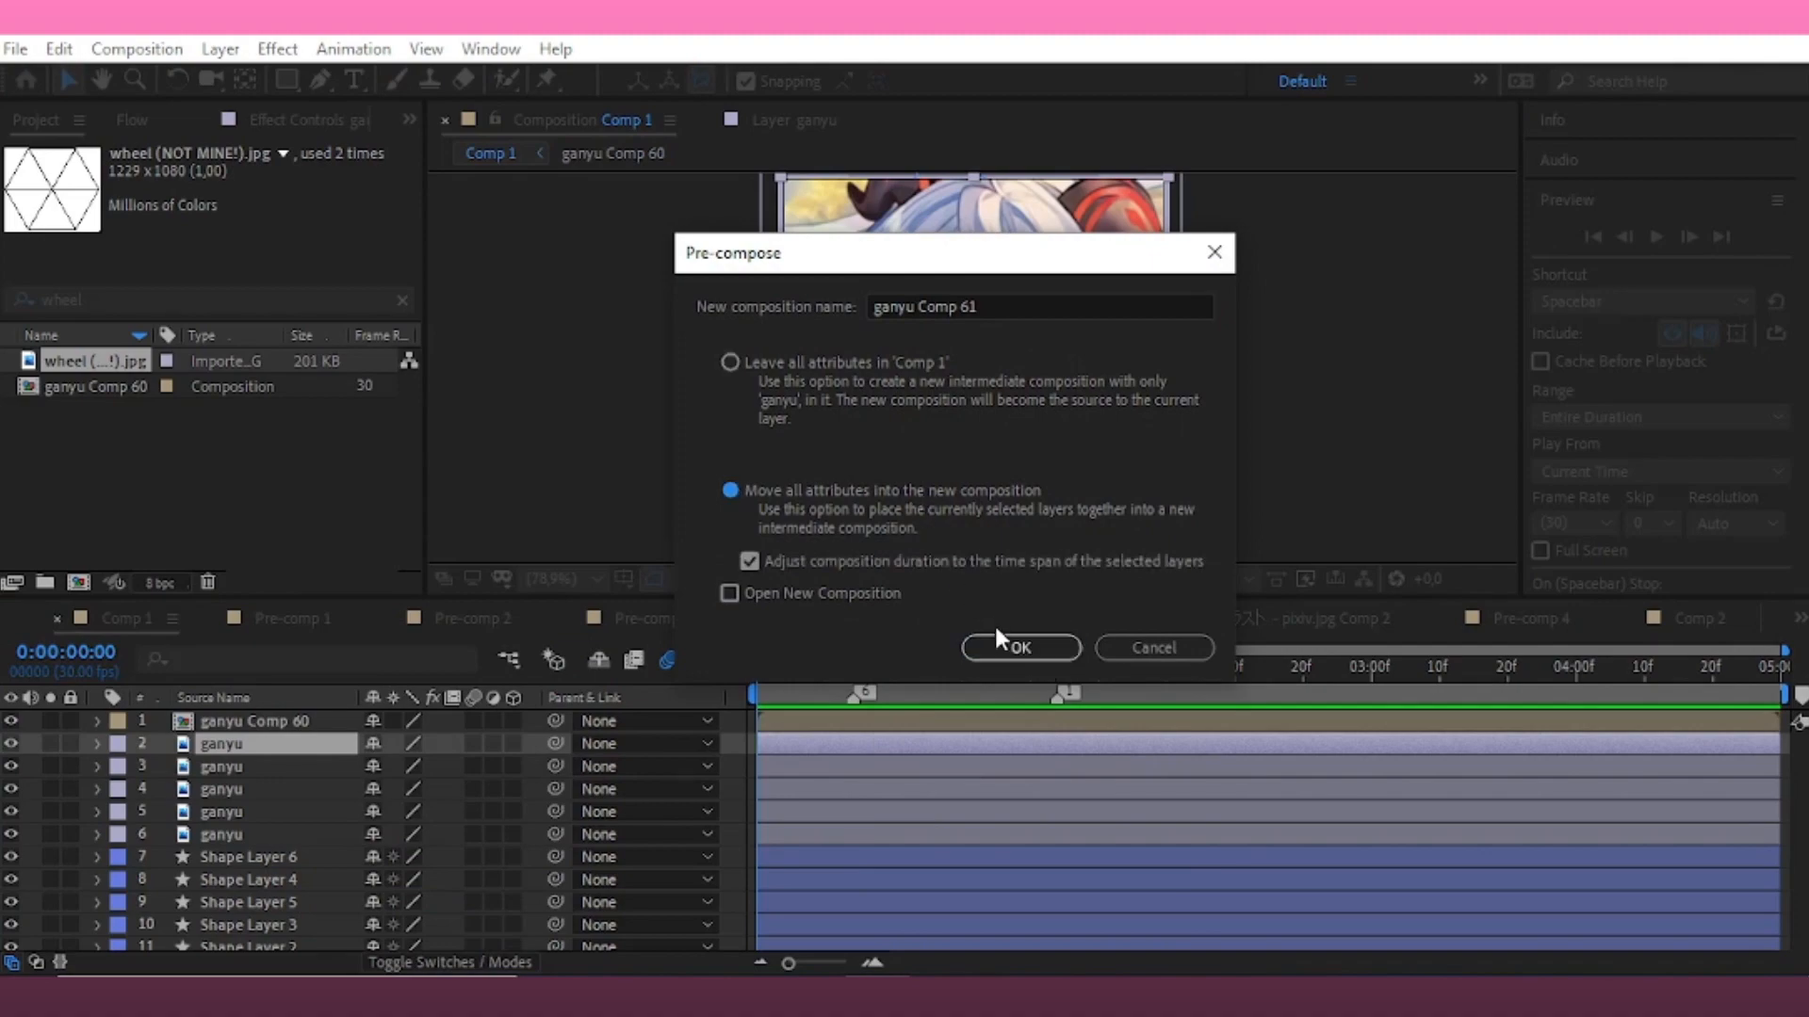
pyautogui.click(1019, 648)
pyautogui.rightClick(804, 777)
pyautogui.click(895, 659)
pyautogui.click(1021, 648)
# Pre-compose each of the remaining three ganyu layers separately, moving all attributes into the new compositions, and save the project
pyautogui.rightClick(849, 784)
pyautogui.click(933, 671)
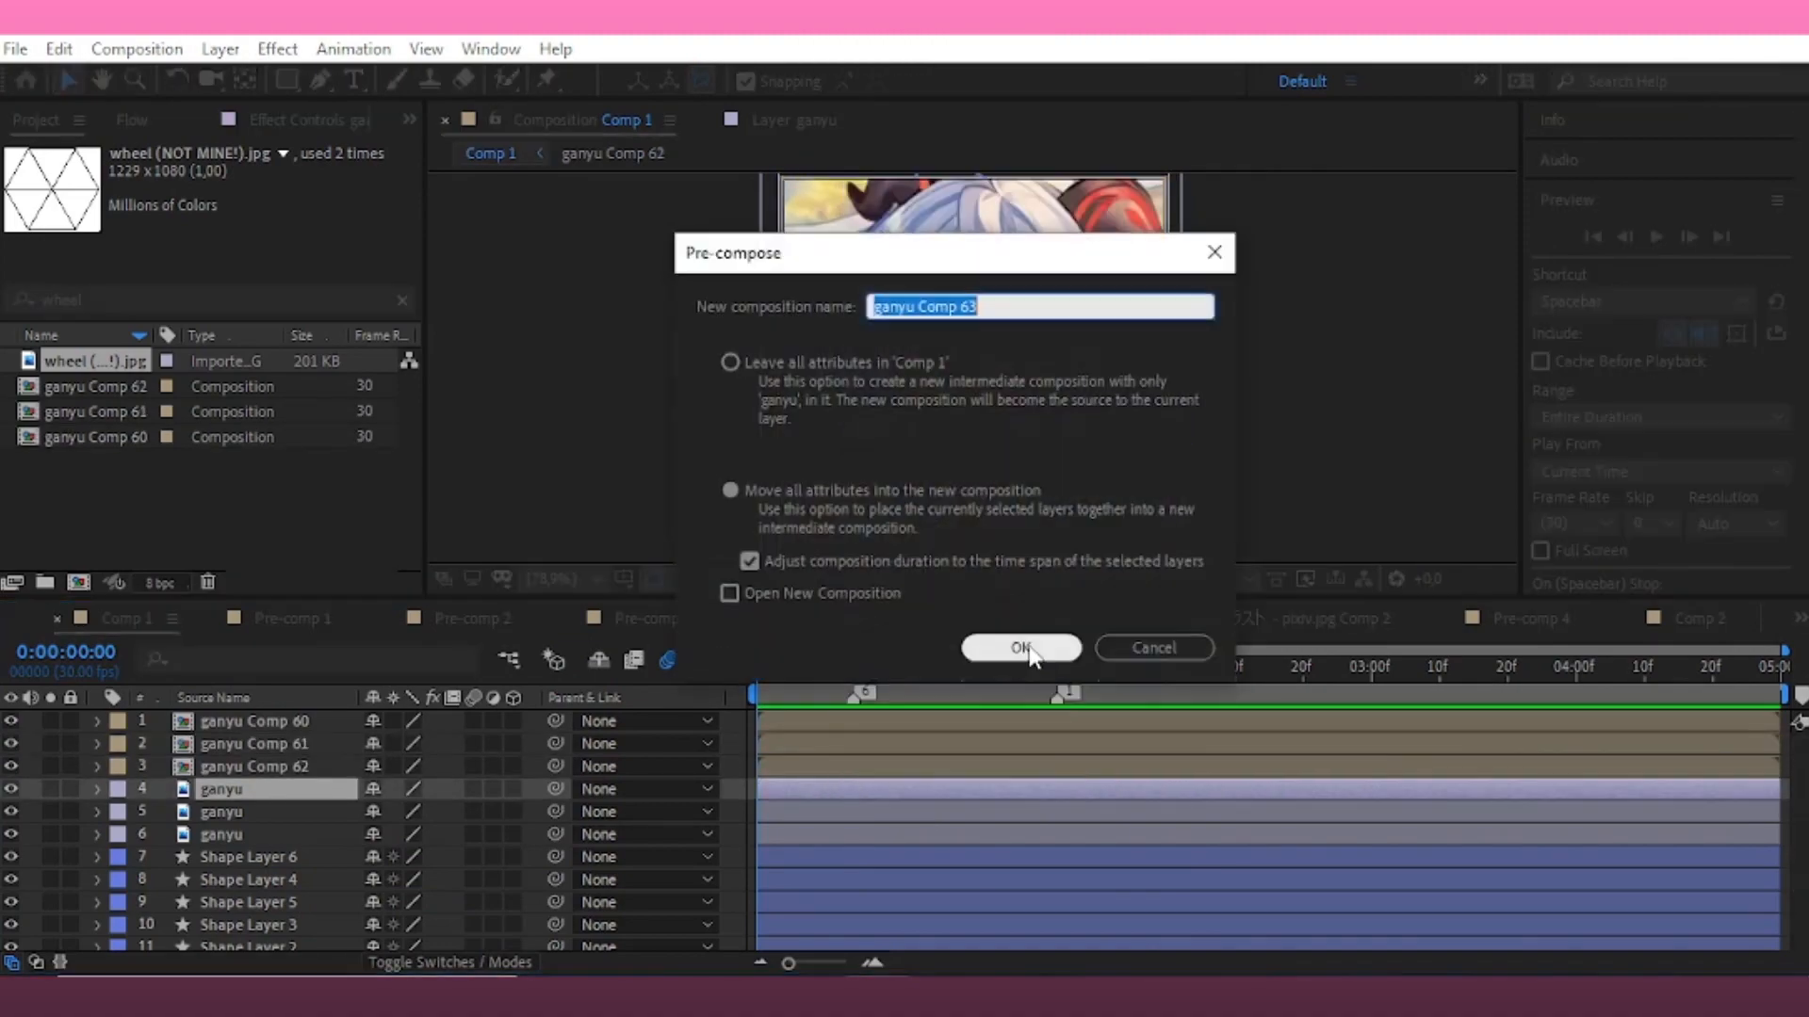
pyautogui.click(1021, 647)
pyautogui.rightClick(835, 812)
pyautogui.click(885, 690)
pyautogui.press('Return')
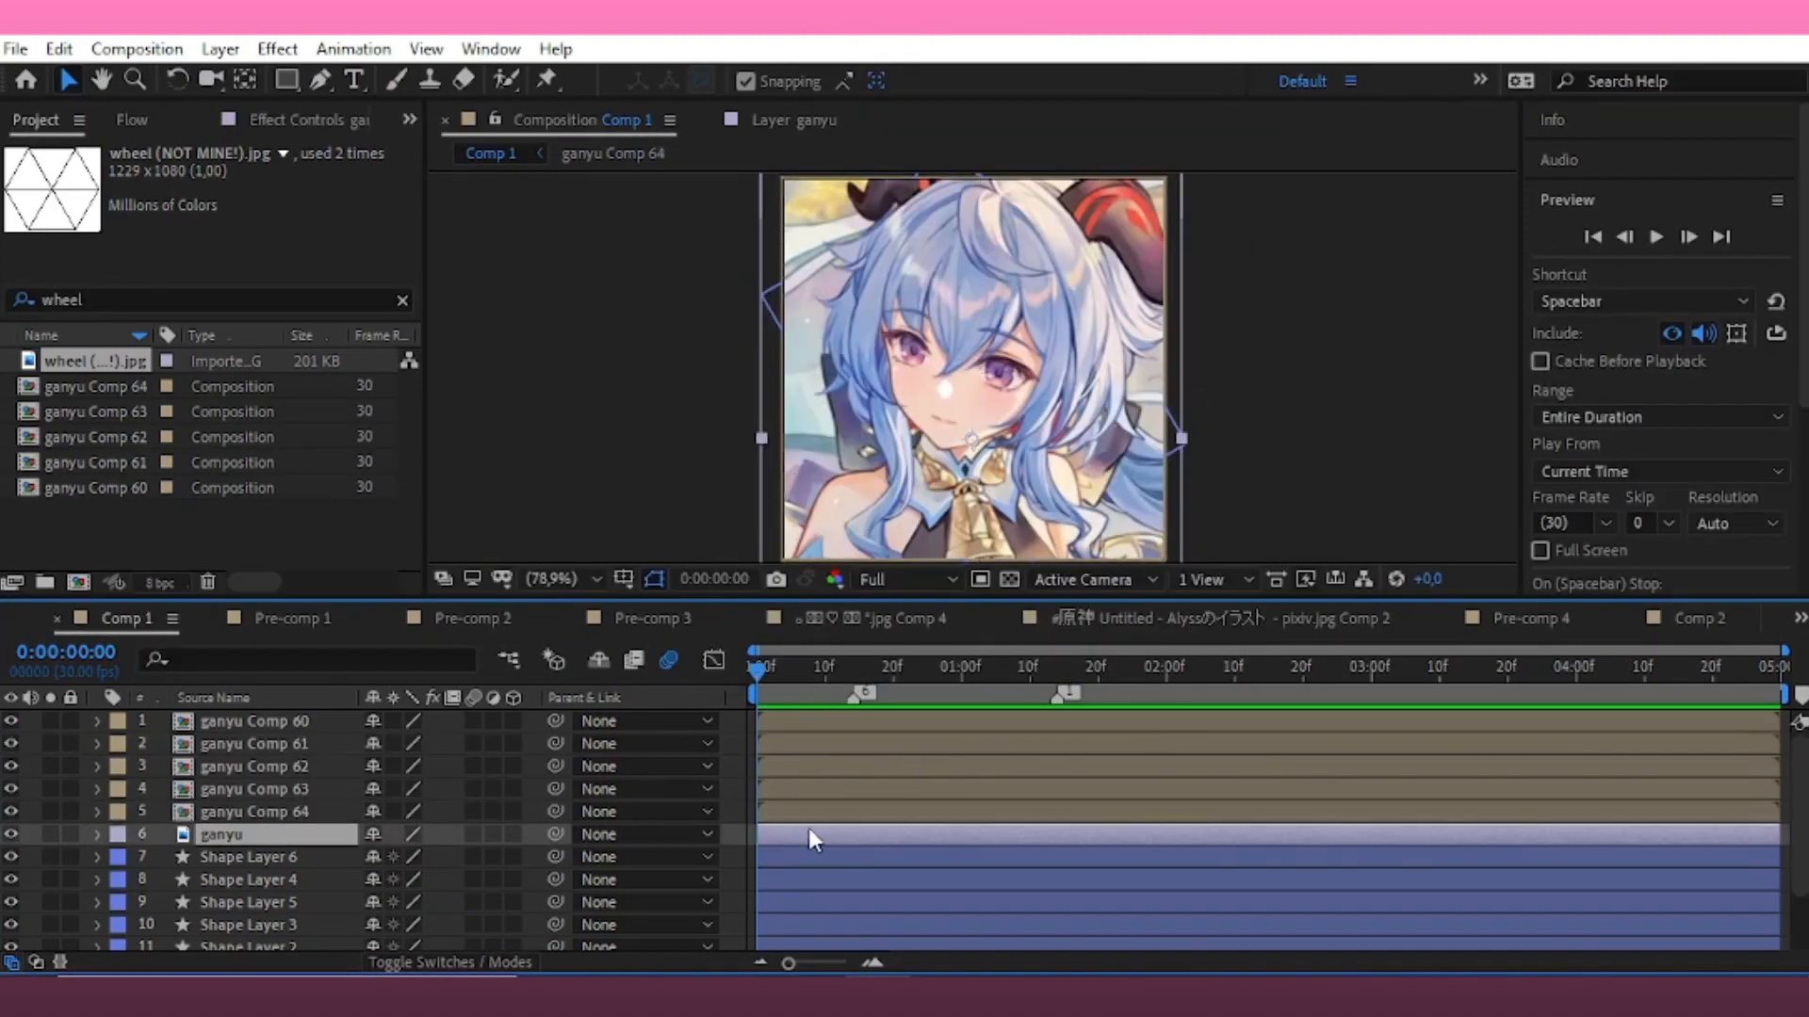
pyautogui.rightClick(809, 828)
pyautogui.click(933, 711)
pyautogui.click(1019, 645)
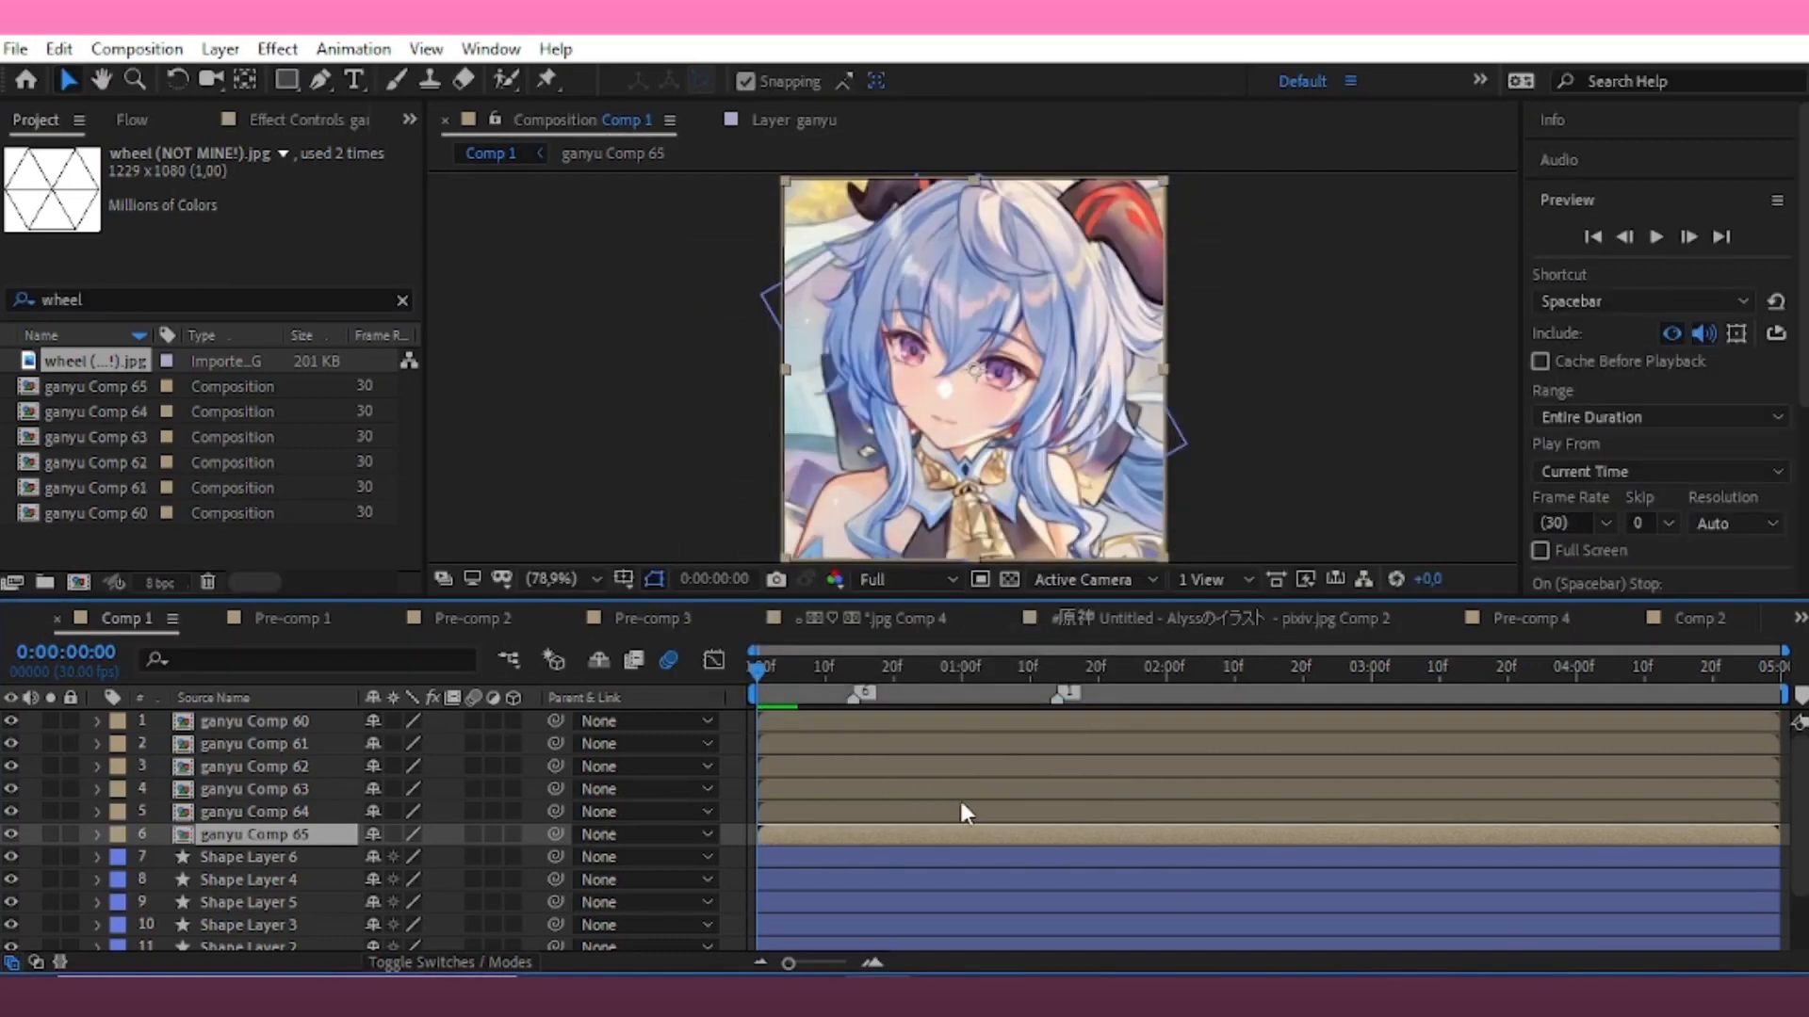
pyautogui.hotkey('ctrl', 's')
# Try to scale down all six ganyu compositions together
pyautogui.moveTo(172, 713); pyautogui.dragTo(201, 828)
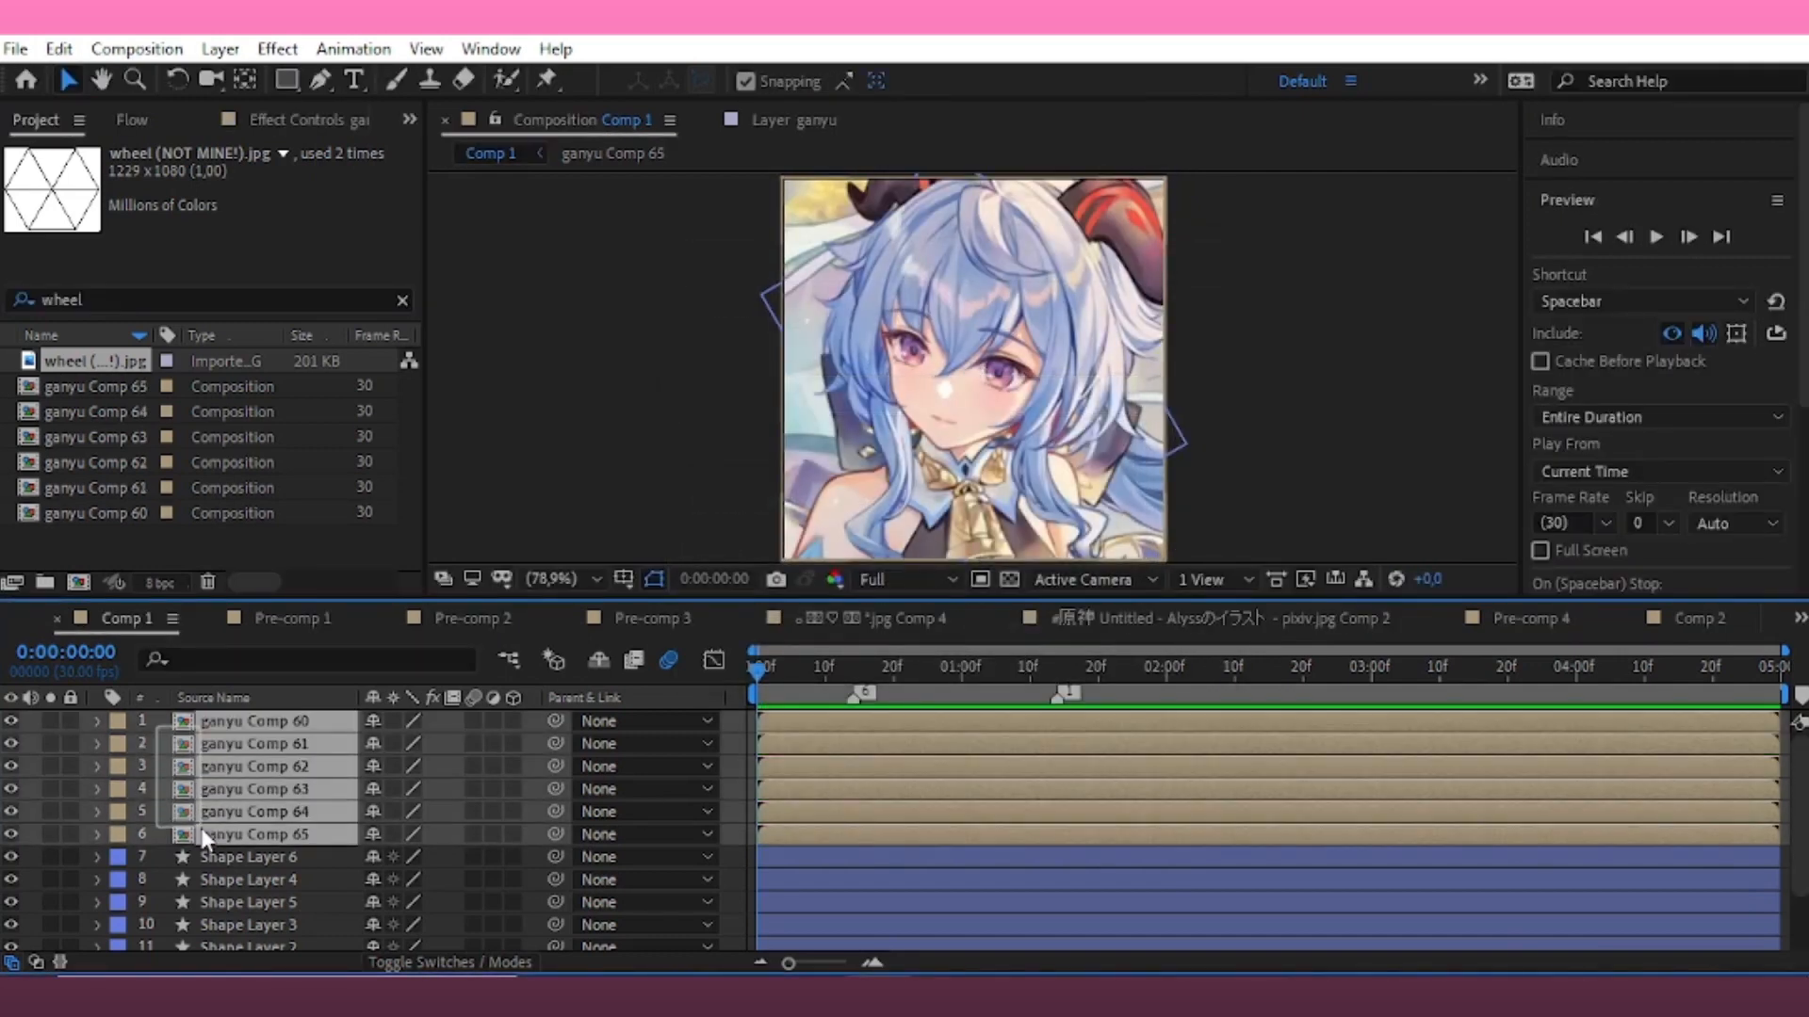
pyautogui.press('s')
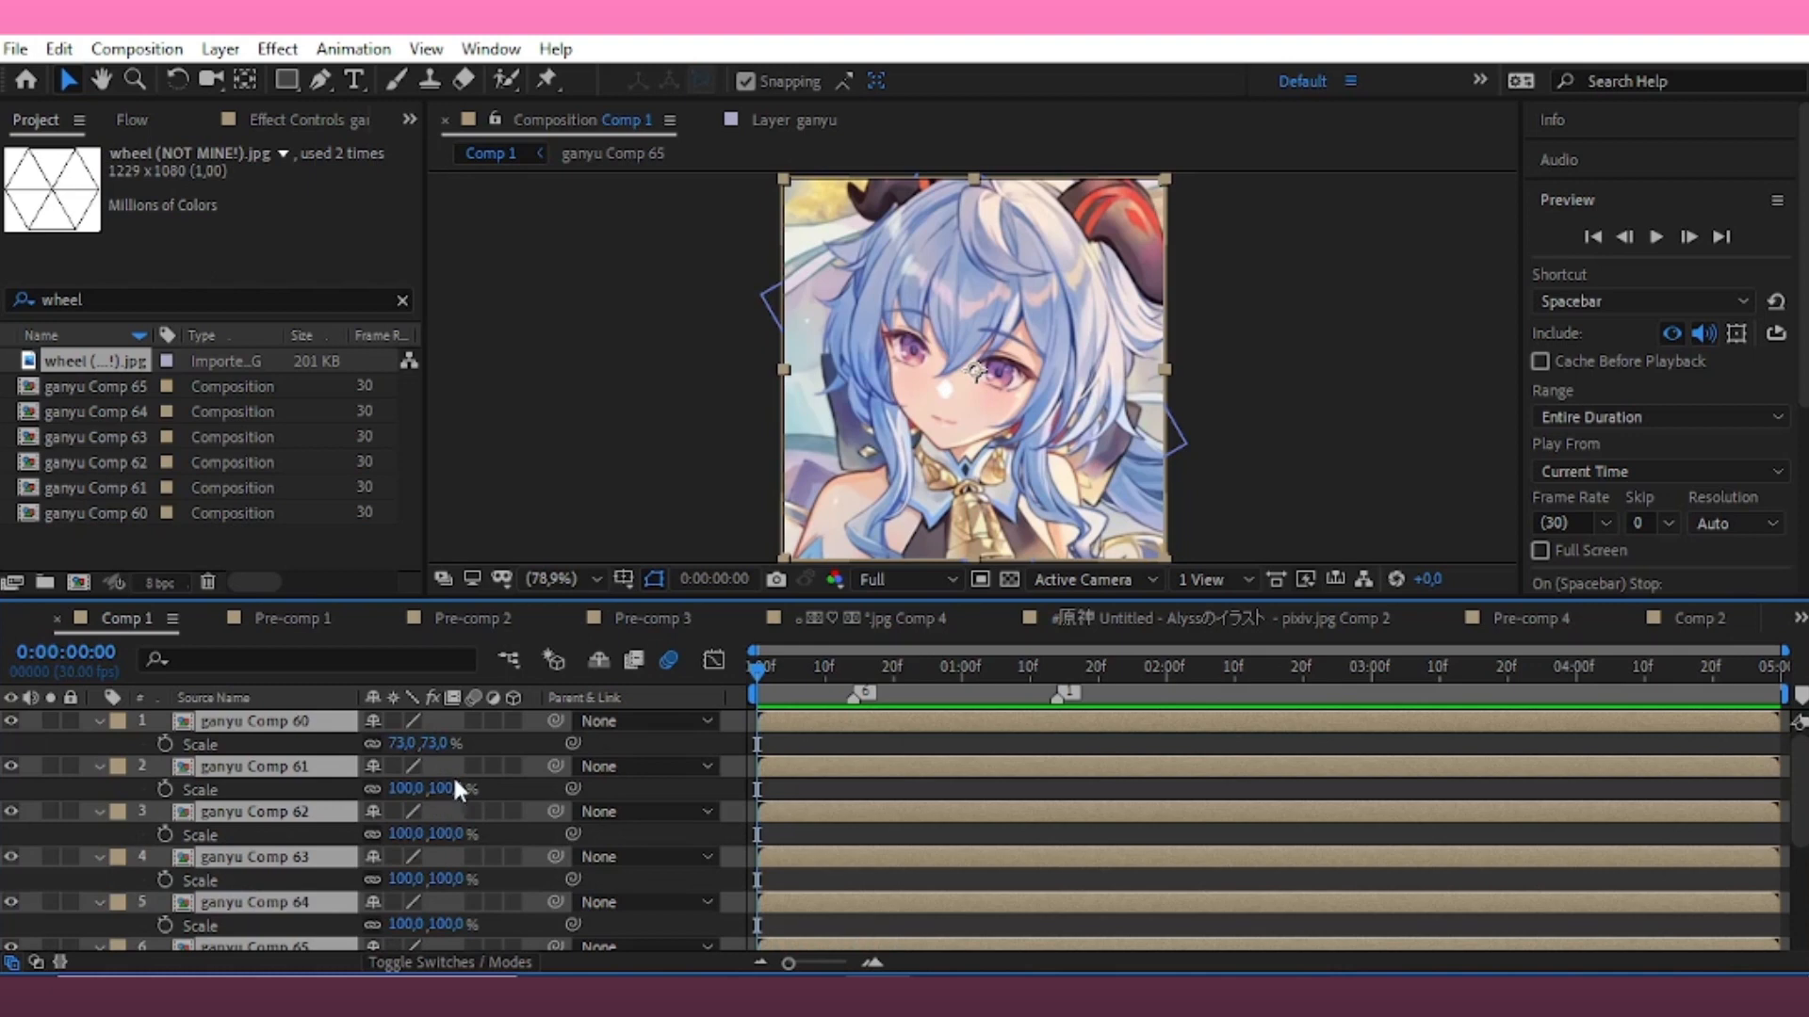
pyautogui.moveTo(453, 789); pyautogui.dragTo(417, 825)
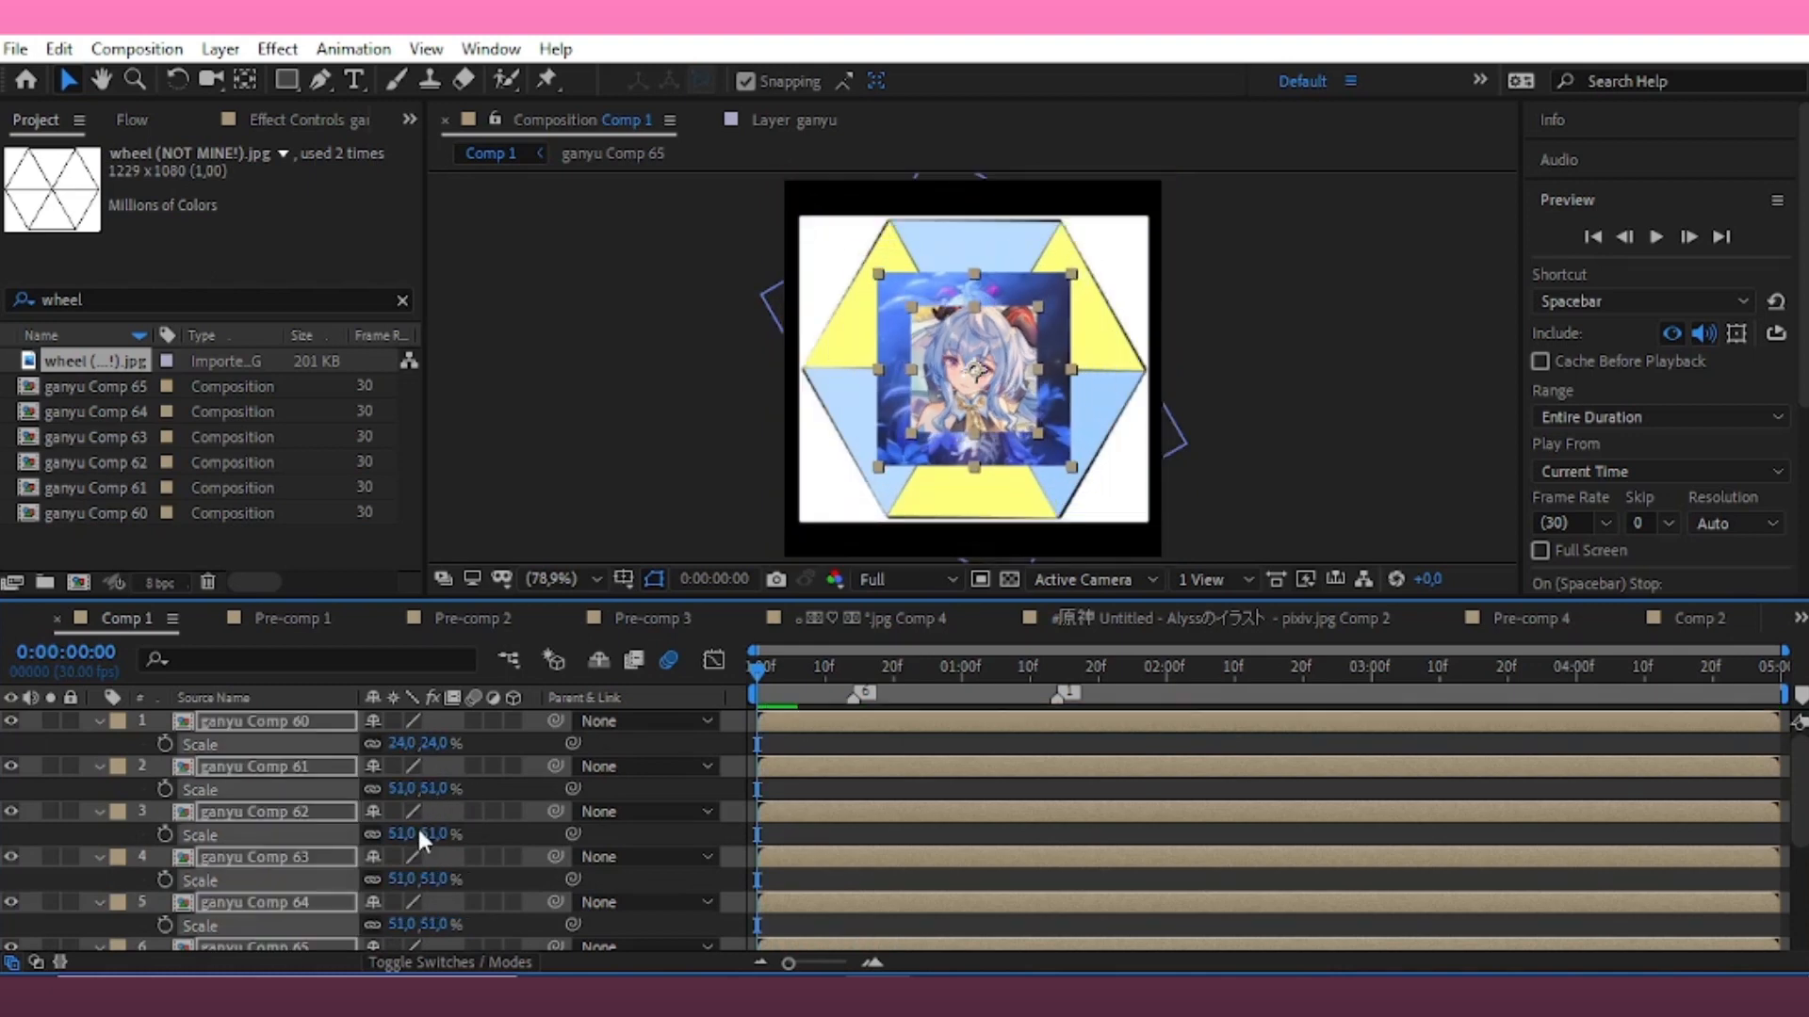
pyautogui.hotkey('ctrl', 'z')
pyautogui.click(1386, 431)
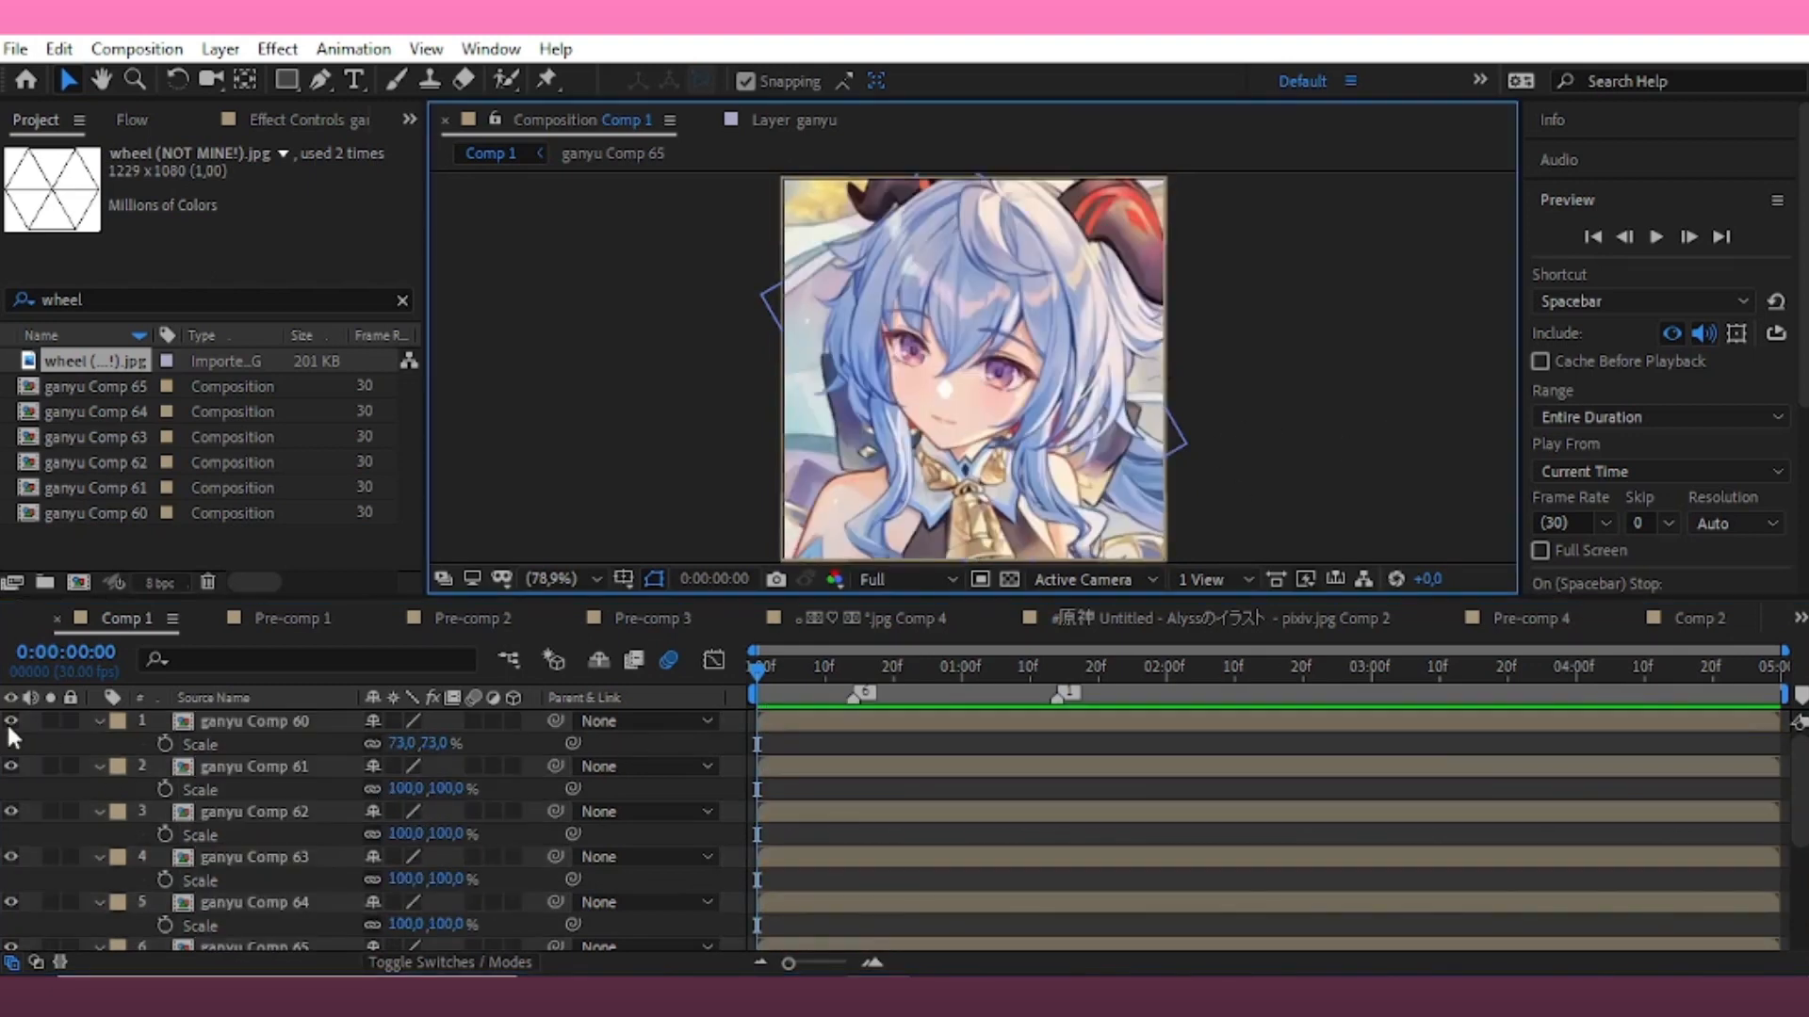
# Hide ganyu Comp 60 and scale ganyu Comp 61 through 65 down together to roughly the size of one wedge
pyautogui.click(11, 721)
pyautogui.moveTo(149, 752); pyautogui.dragTo(252, 955)
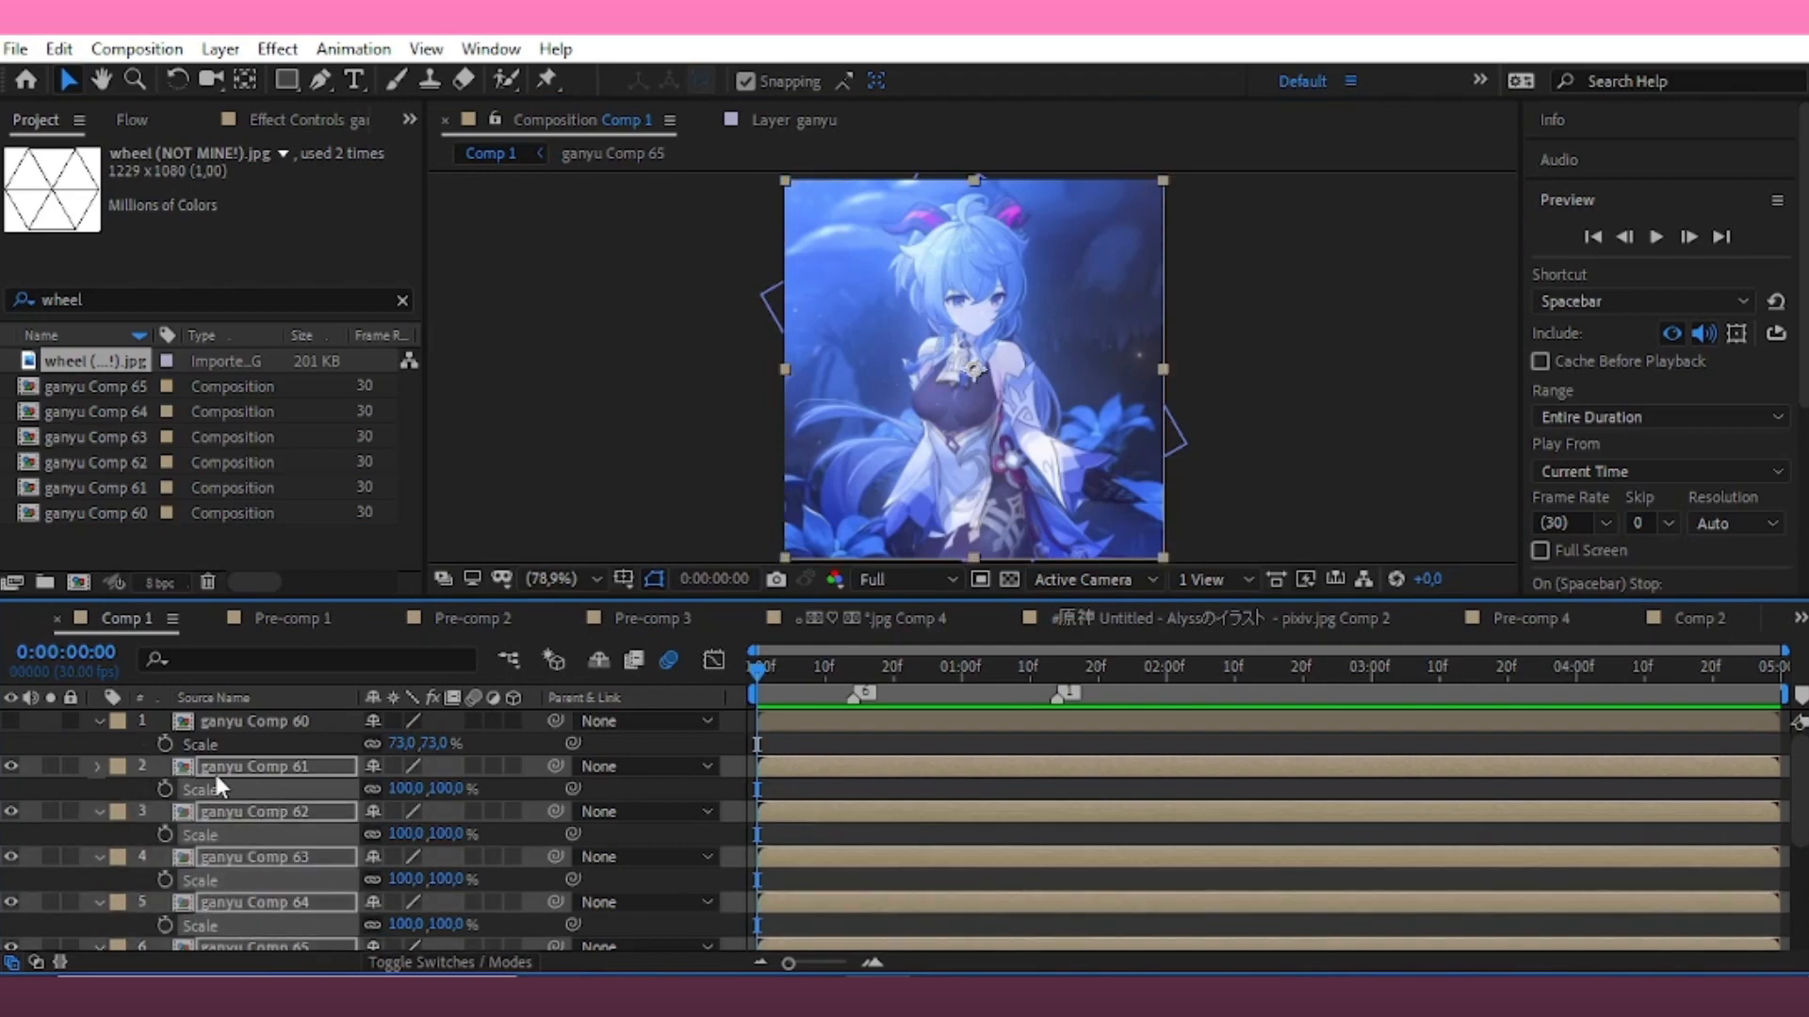
pyautogui.press('s')
pyautogui.moveTo(150, 756); pyautogui.dragTo(224, 861)
pyautogui.press('s')
pyautogui.moveTo(445, 791); pyautogui.dragTo(360, 784)
# Move ganyu Comp 61 through 65 up over the top wedge, to position 180, 128
pyautogui.press('p')
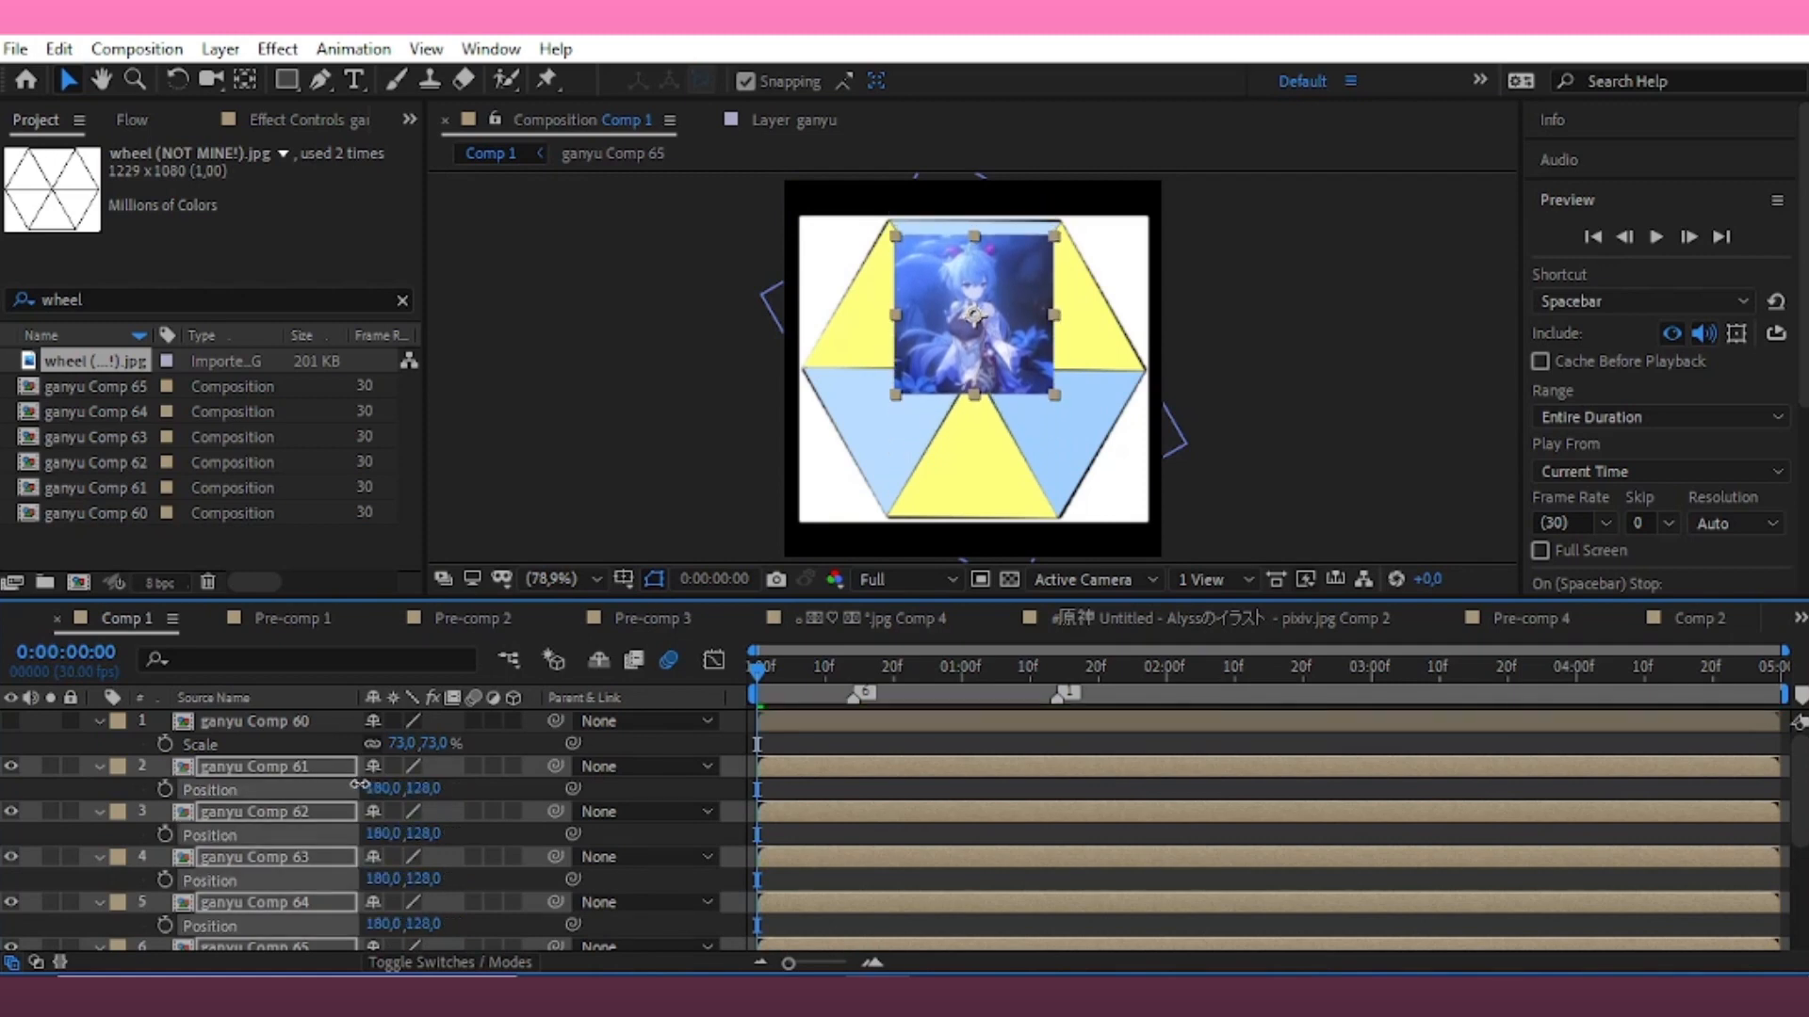
pyautogui.scroll(1, 965, 424)
pyautogui.moveTo(983, 354); pyautogui.dragTo(1008, 426)
pyautogui.scroll(1, 976, 416)
pyautogui.scroll(-1, 985, 400)
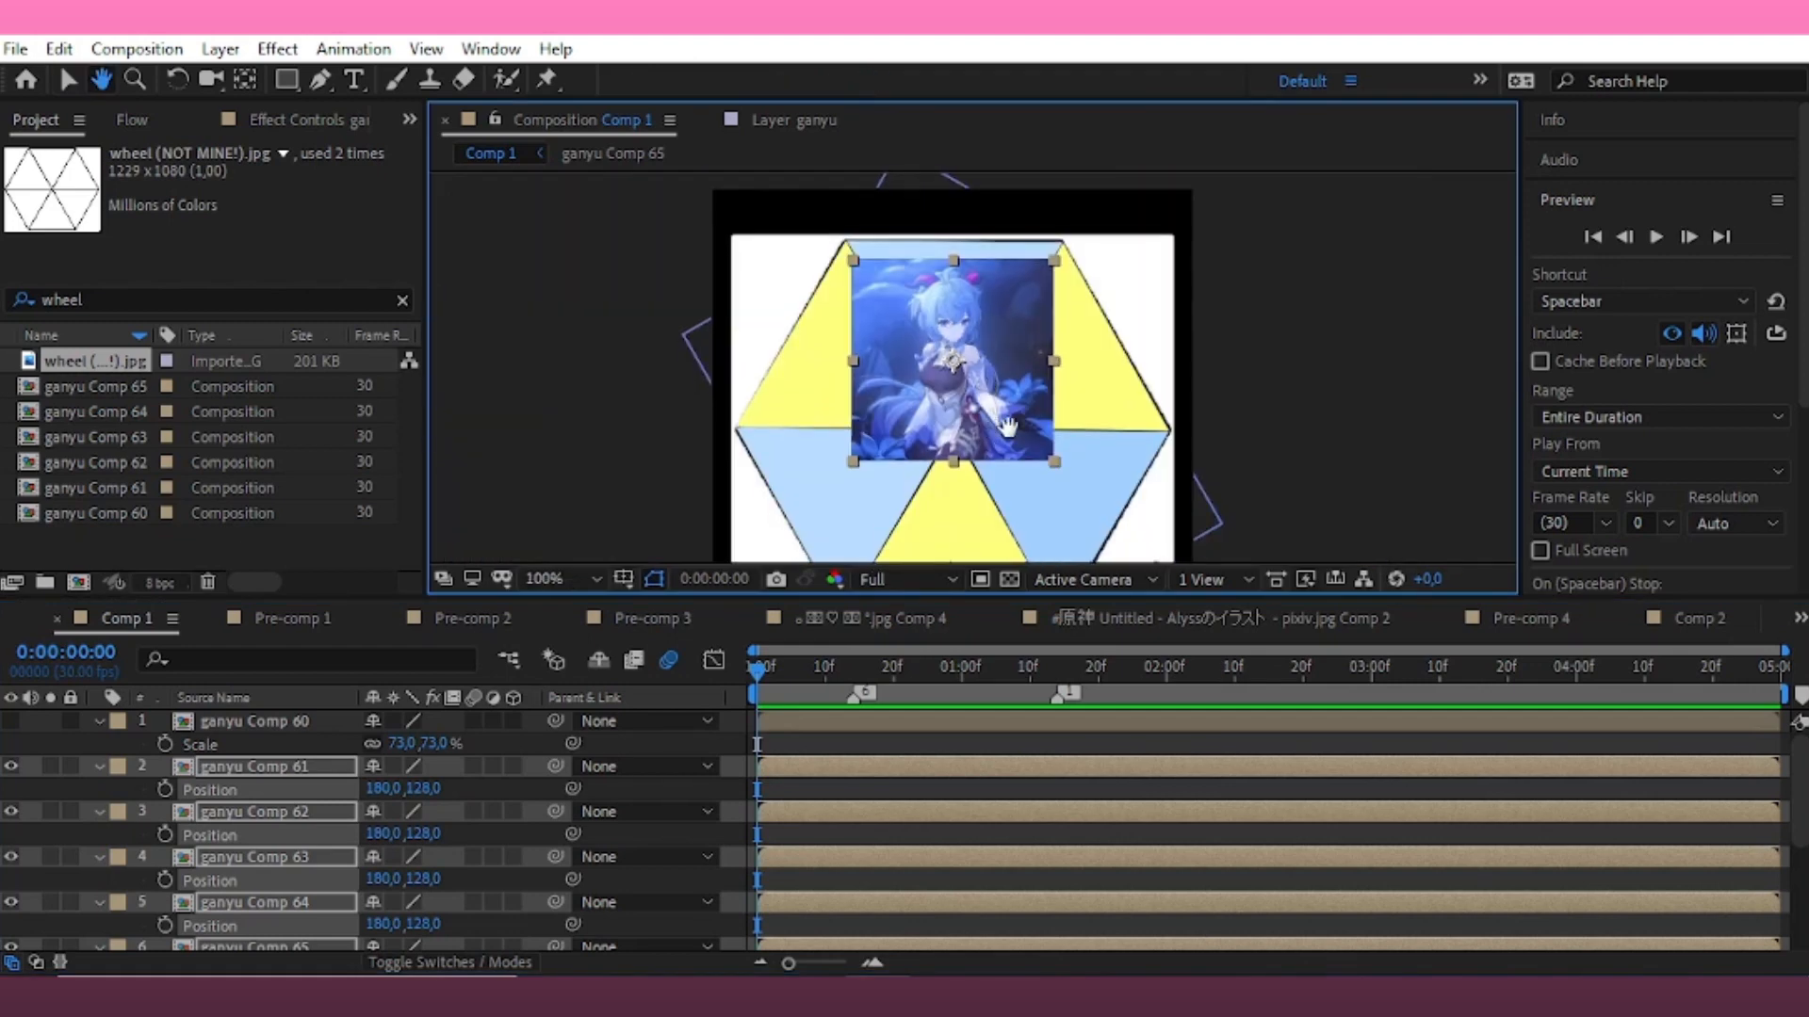
pyautogui.press('v')
pyautogui.click(99, 766)
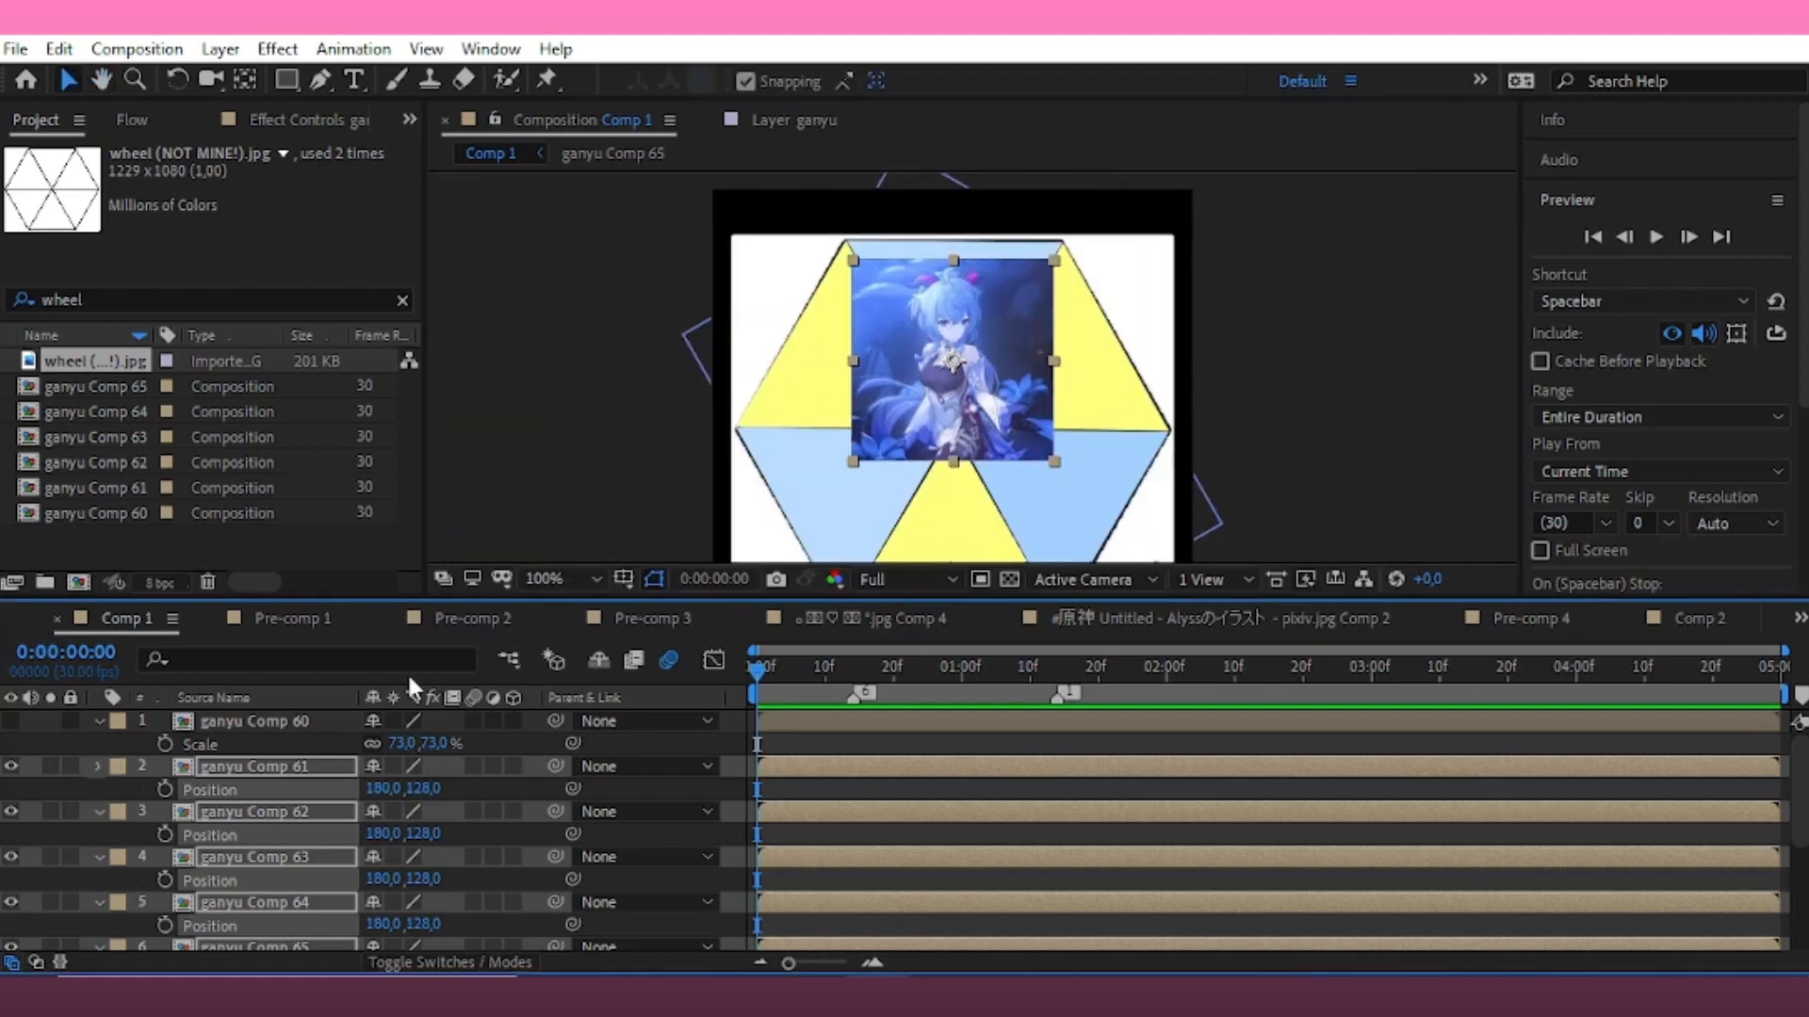
# Hide ganyu Comp 61 through 65 so the coloured wedges underneath can be traced
pyautogui.click(1118, 426)
pyautogui.moveTo(145, 793); pyautogui.dragTo(162, 860)
pyautogui.click(9, 788)
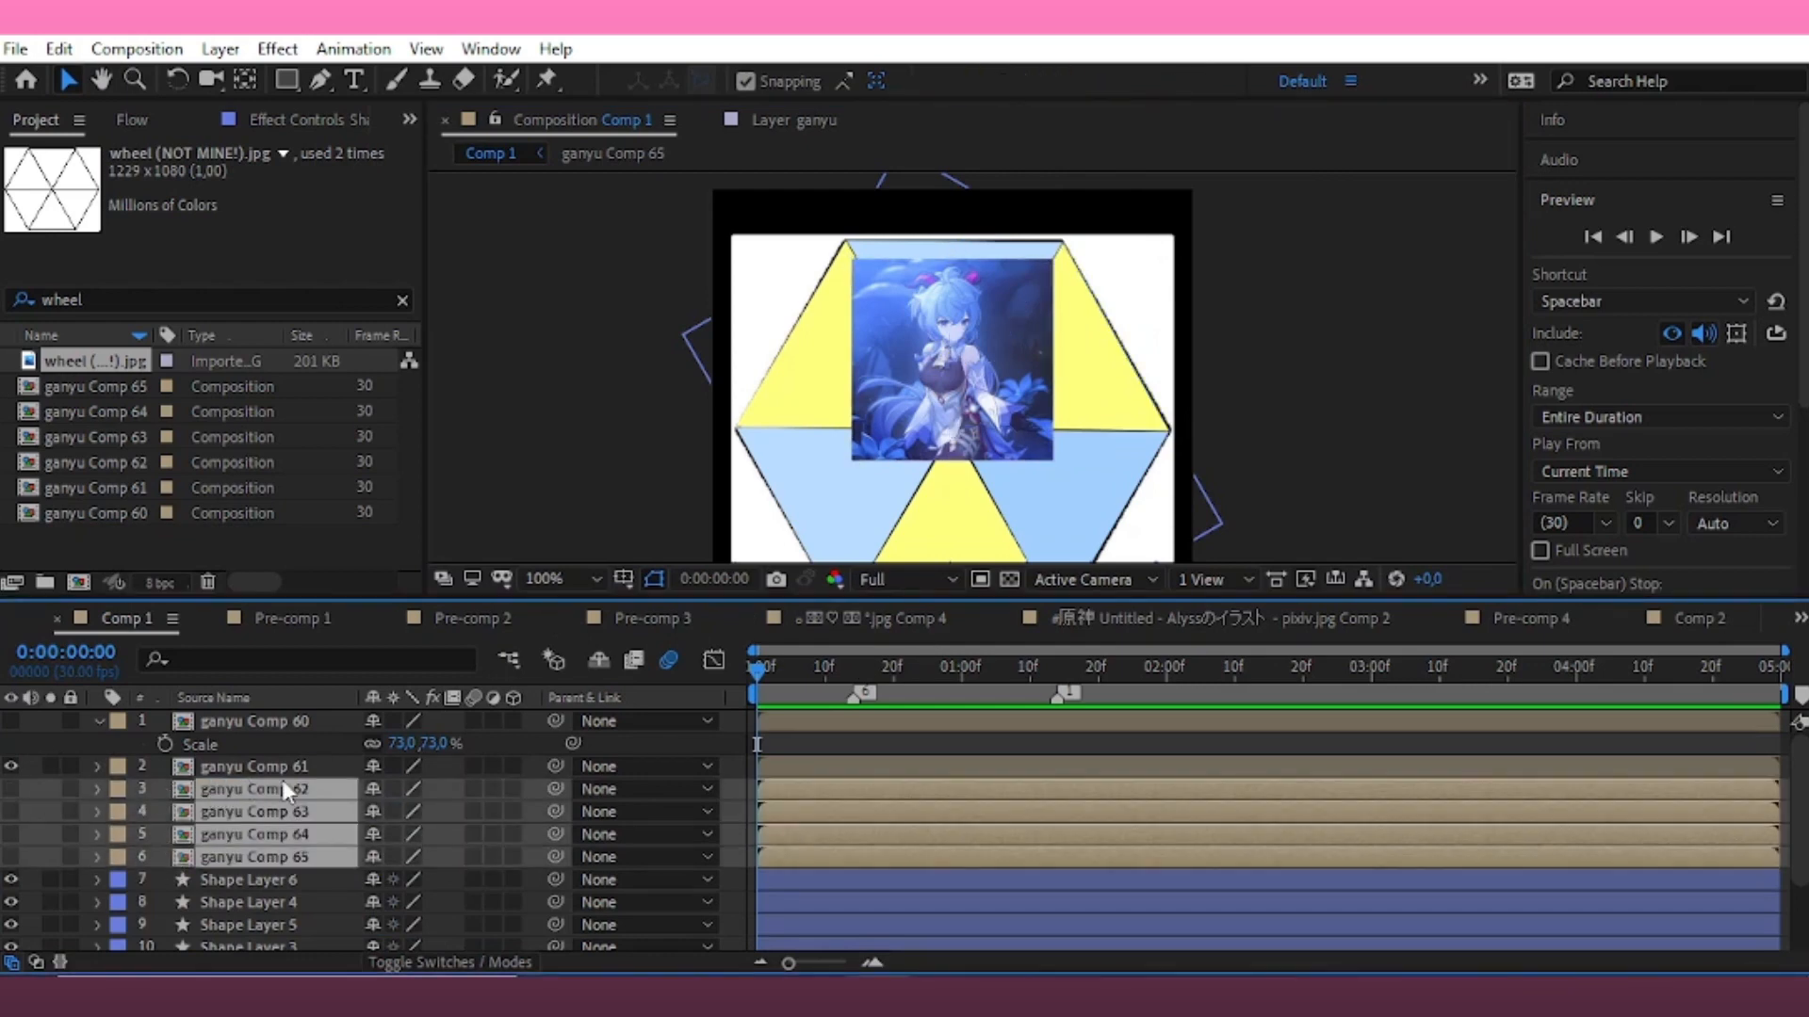
pyautogui.click(270, 767)
pyautogui.click(11, 765)
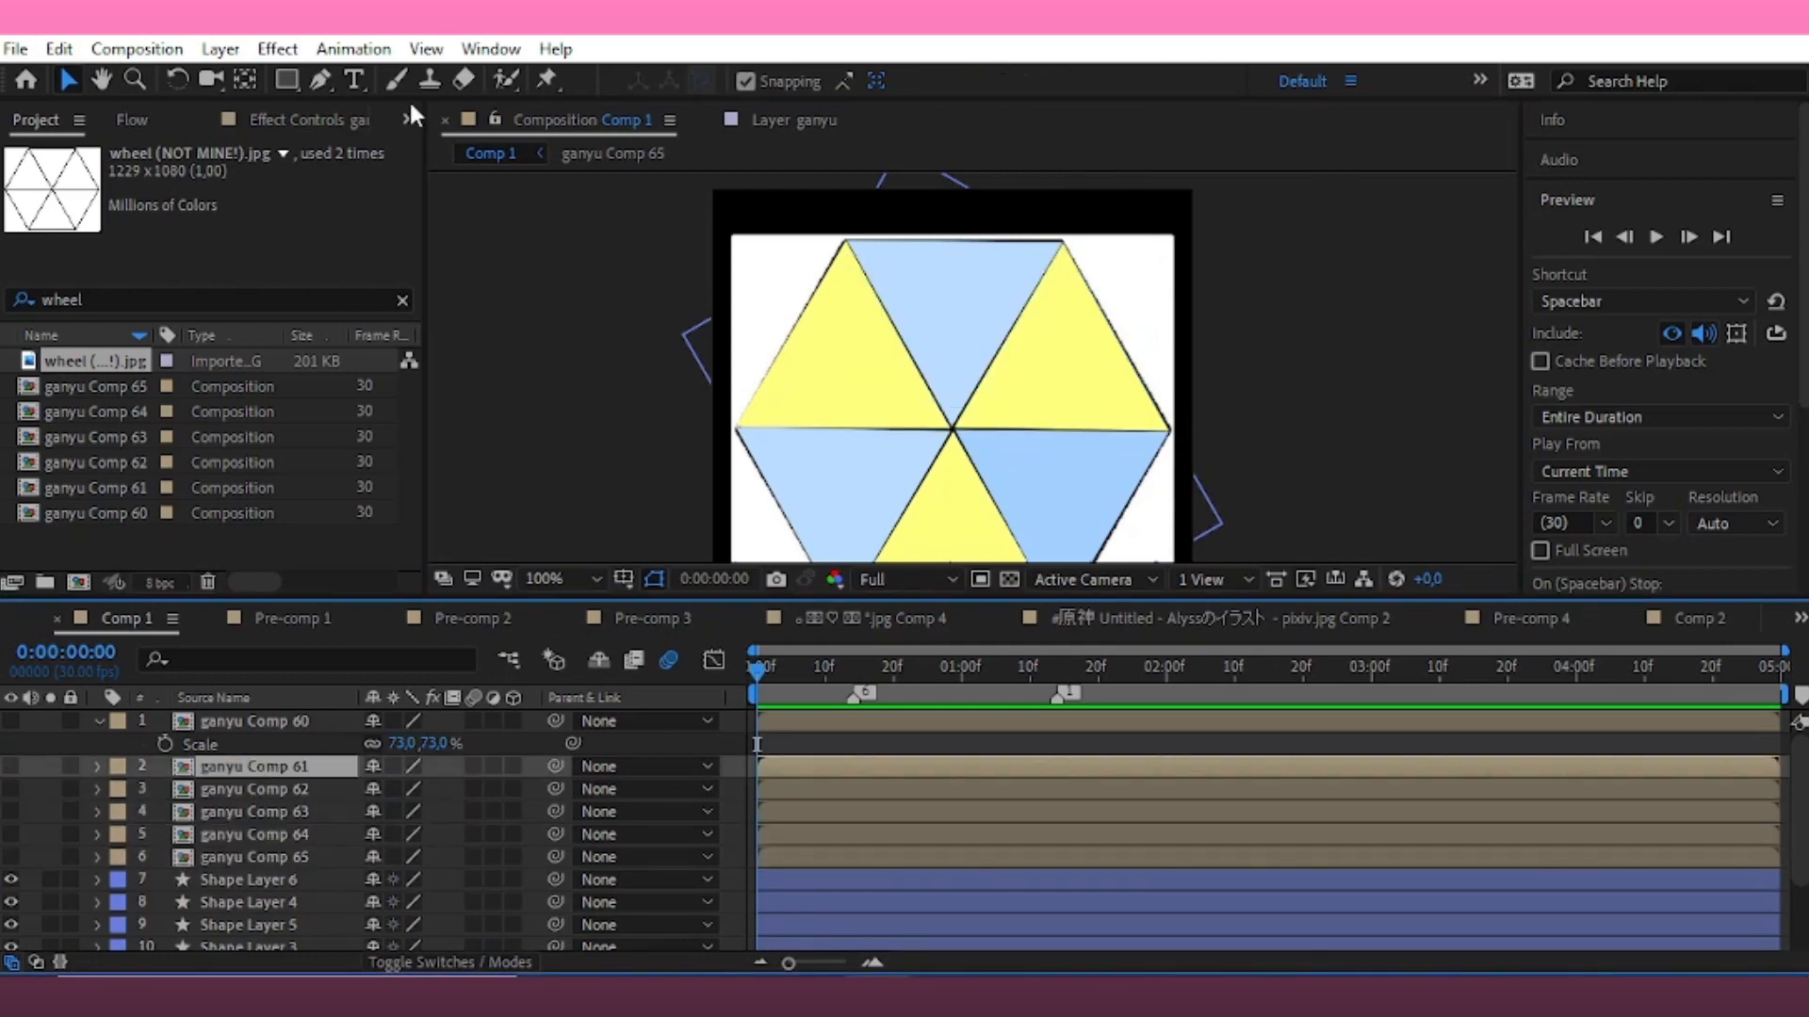
# Draw a triangular mask on ganyu Comp 61 with the Pen tool, following the edges of the top light blue wedge
pyautogui.press('g')
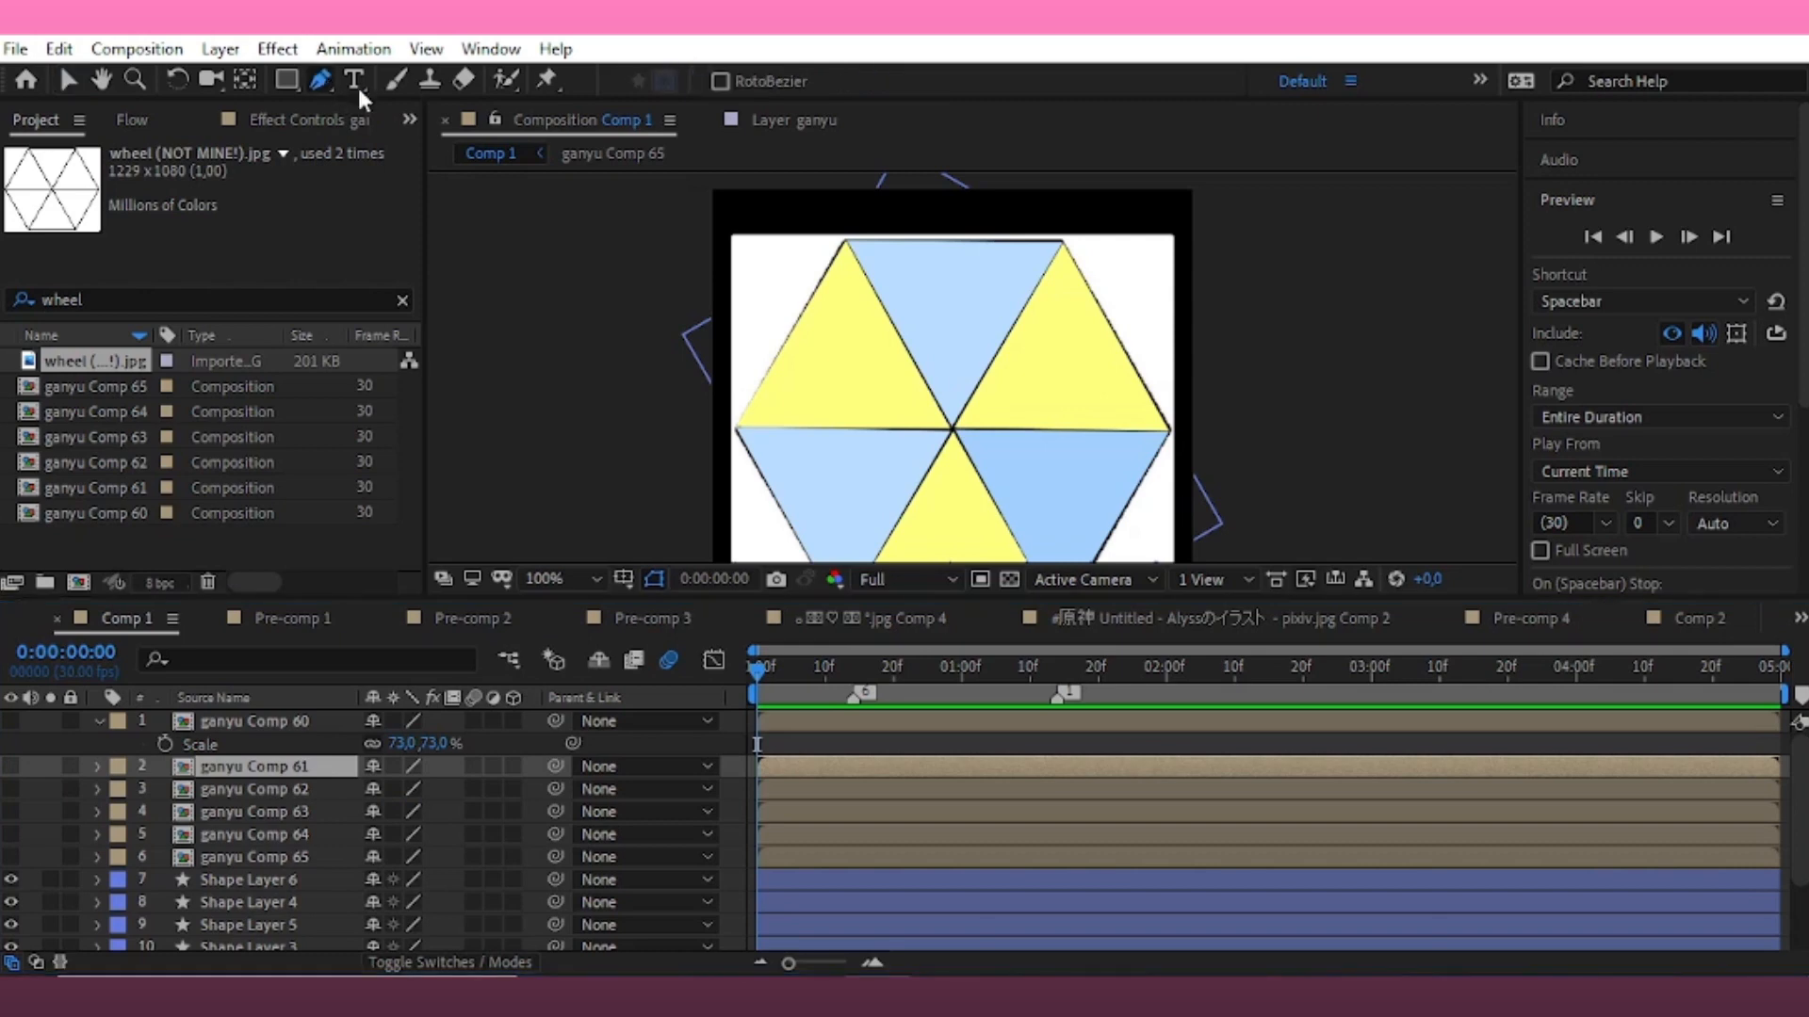
pyautogui.click(846, 241)
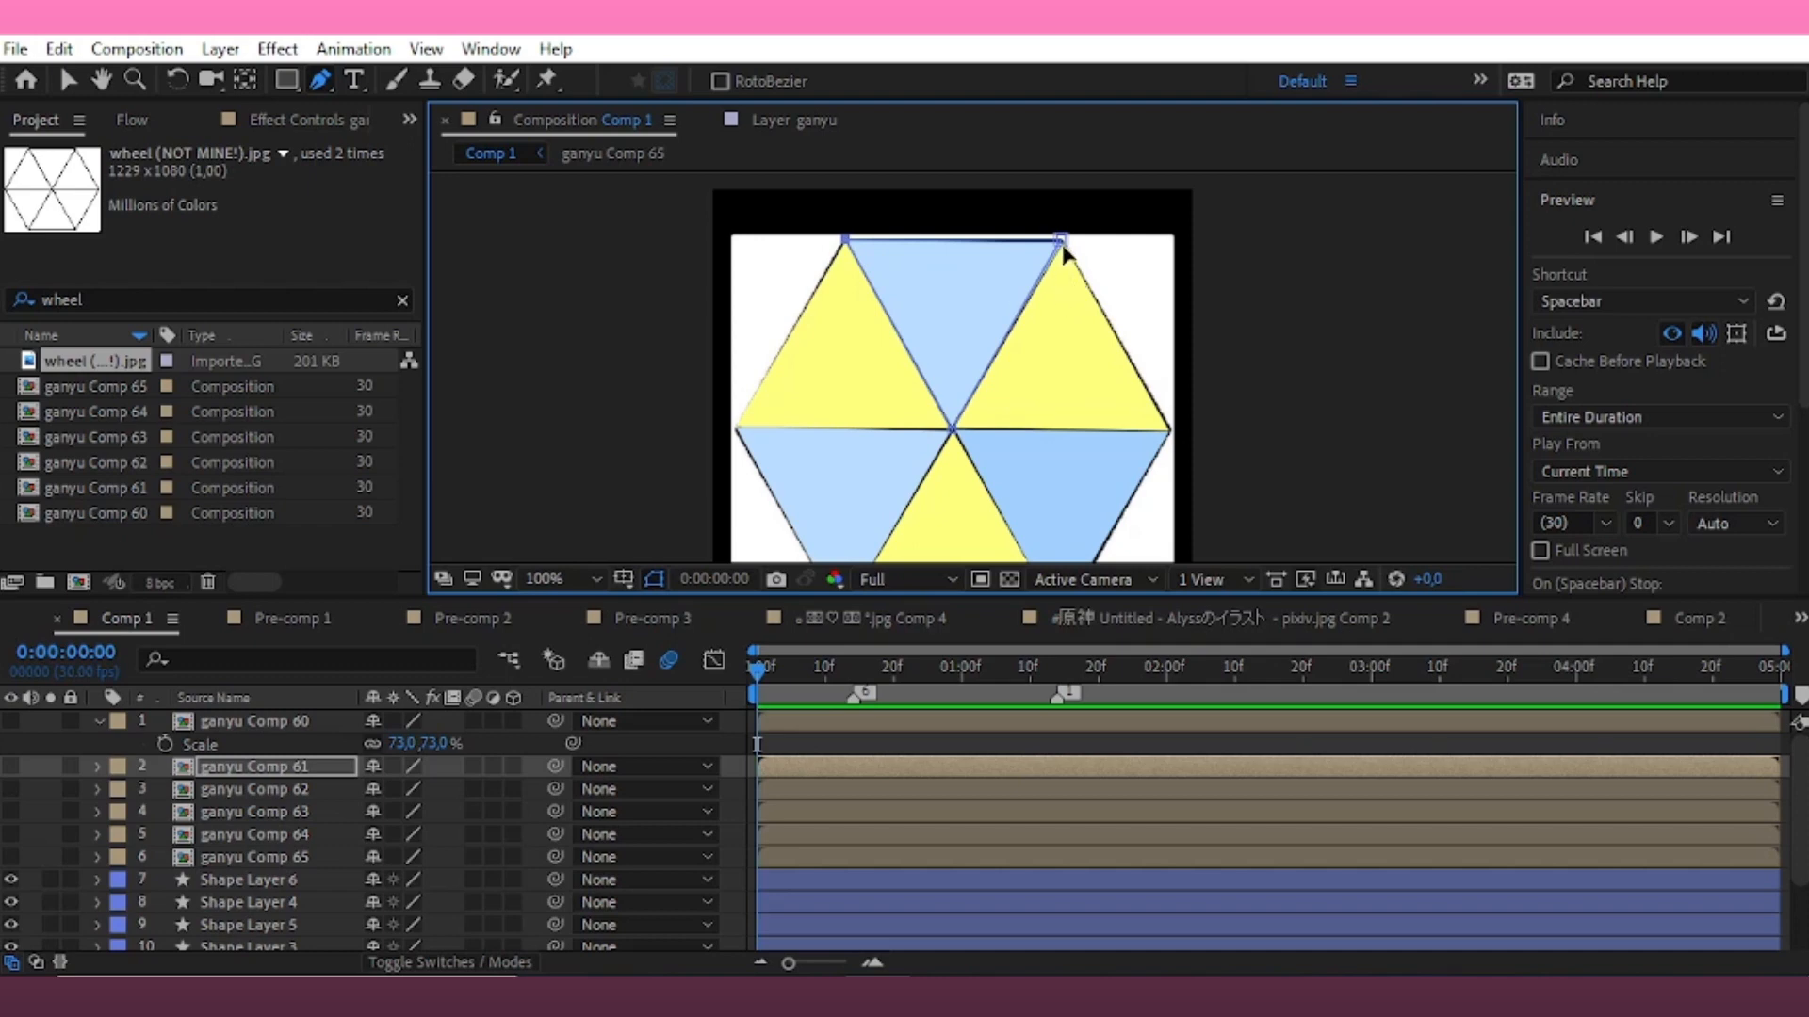
pyautogui.moveTo(1063, 244); pyautogui.dragTo(1069, 247)
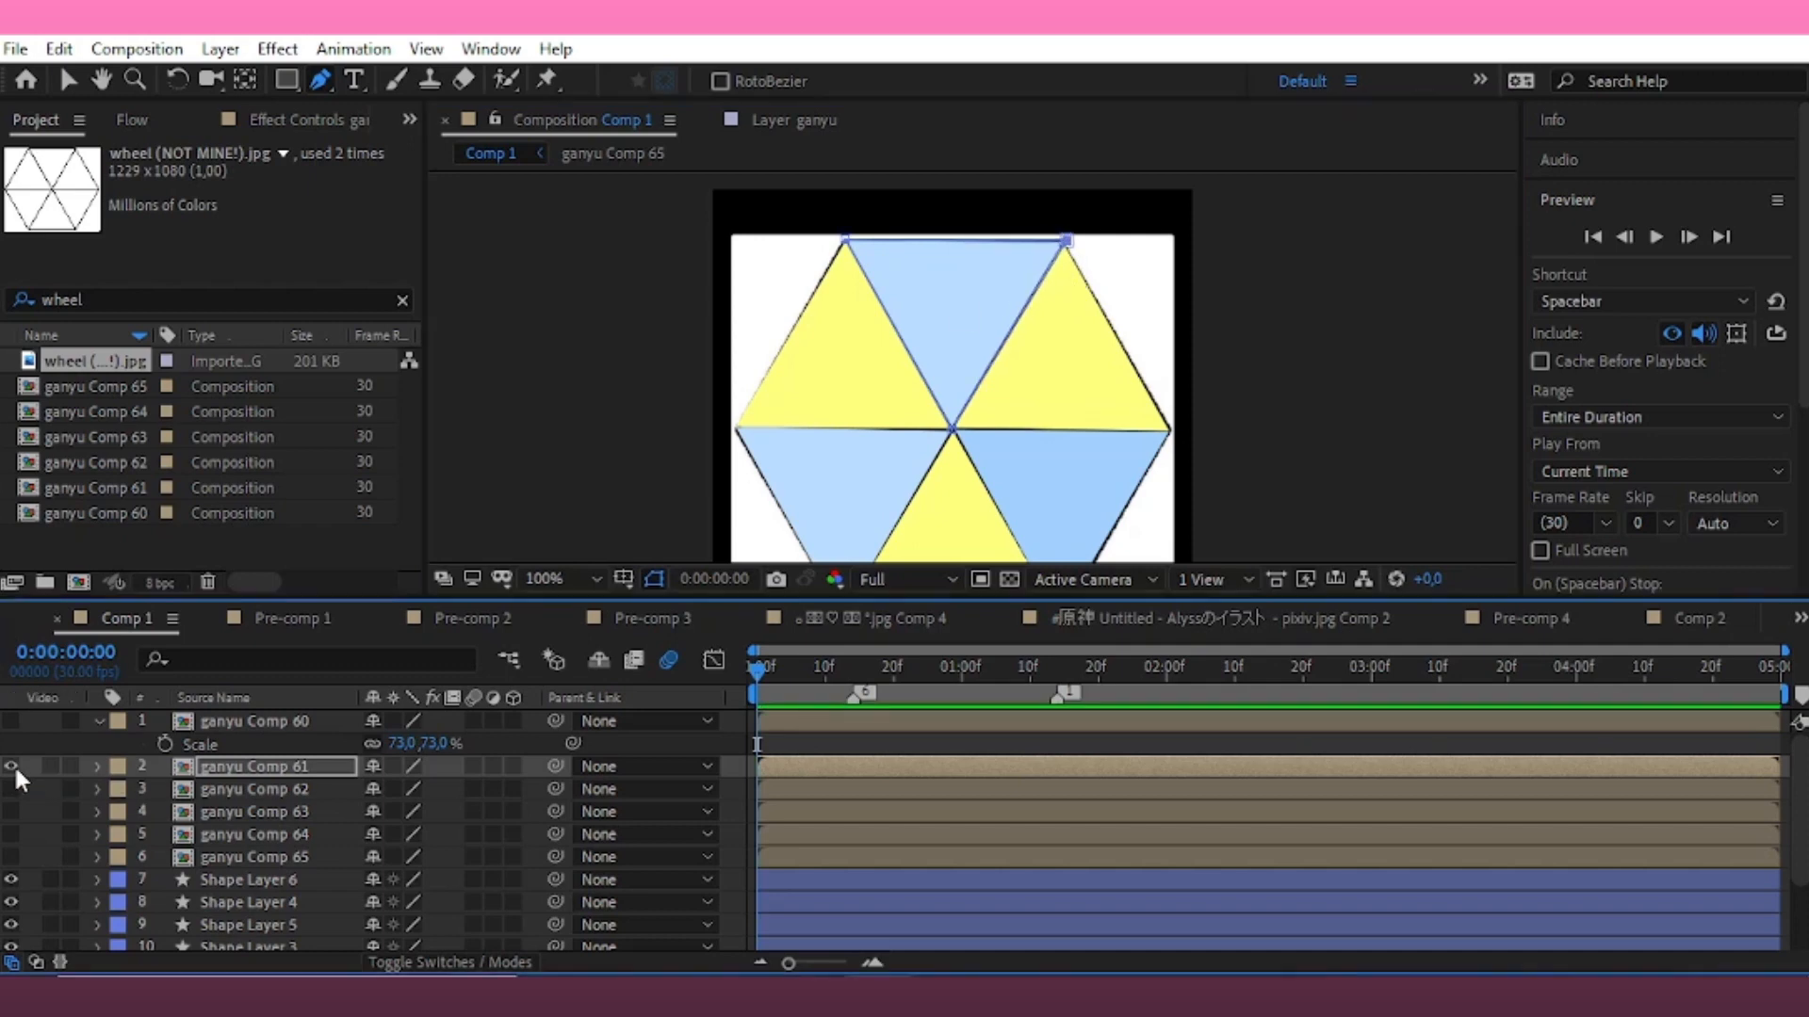
# Show ganyu Comp 61 again with its triangular mask applied and switch back to the Selection tool
pyautogui.click(12, 765)
pyautogui.press('v')
pyautogui.click(236, 793)
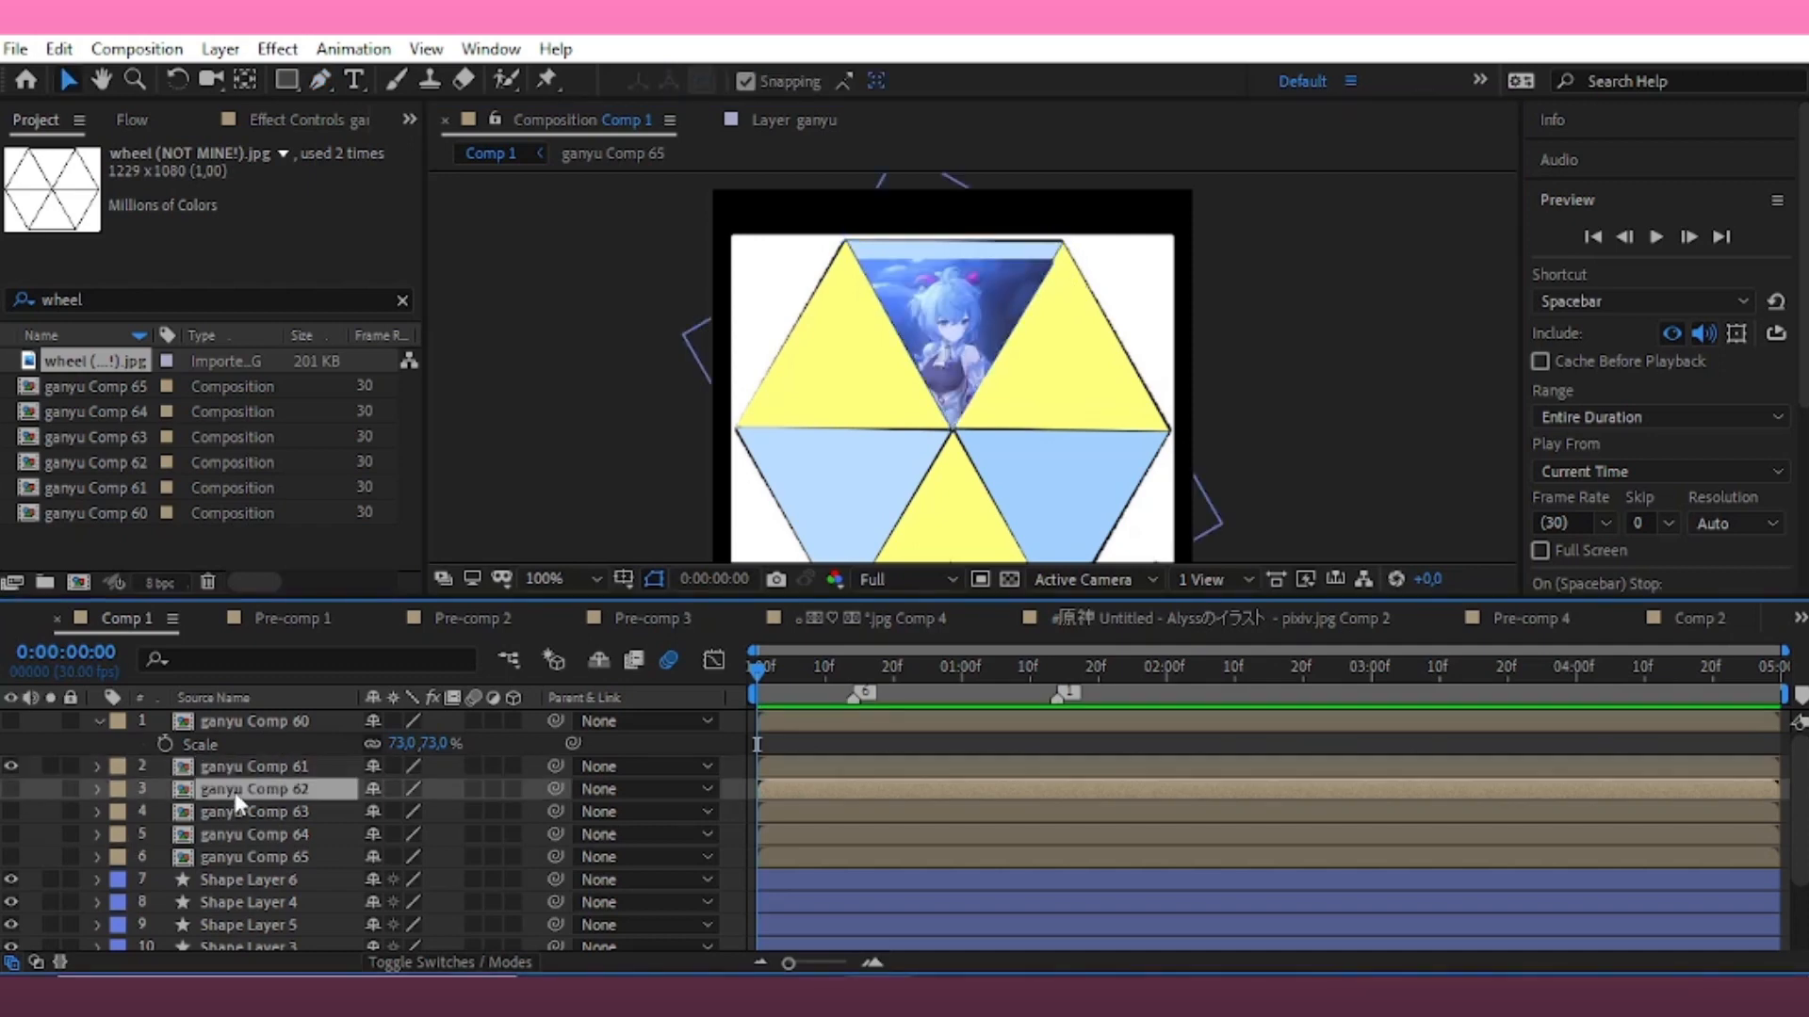
# Open ganyu Comp 61, scale its ganyu image to 69%, and reposition it so the character's face fits the frame
pyautogui.click(320, 768)
pyautogui.doubleClick(888, 761)
pyautogui.click(845, 721)
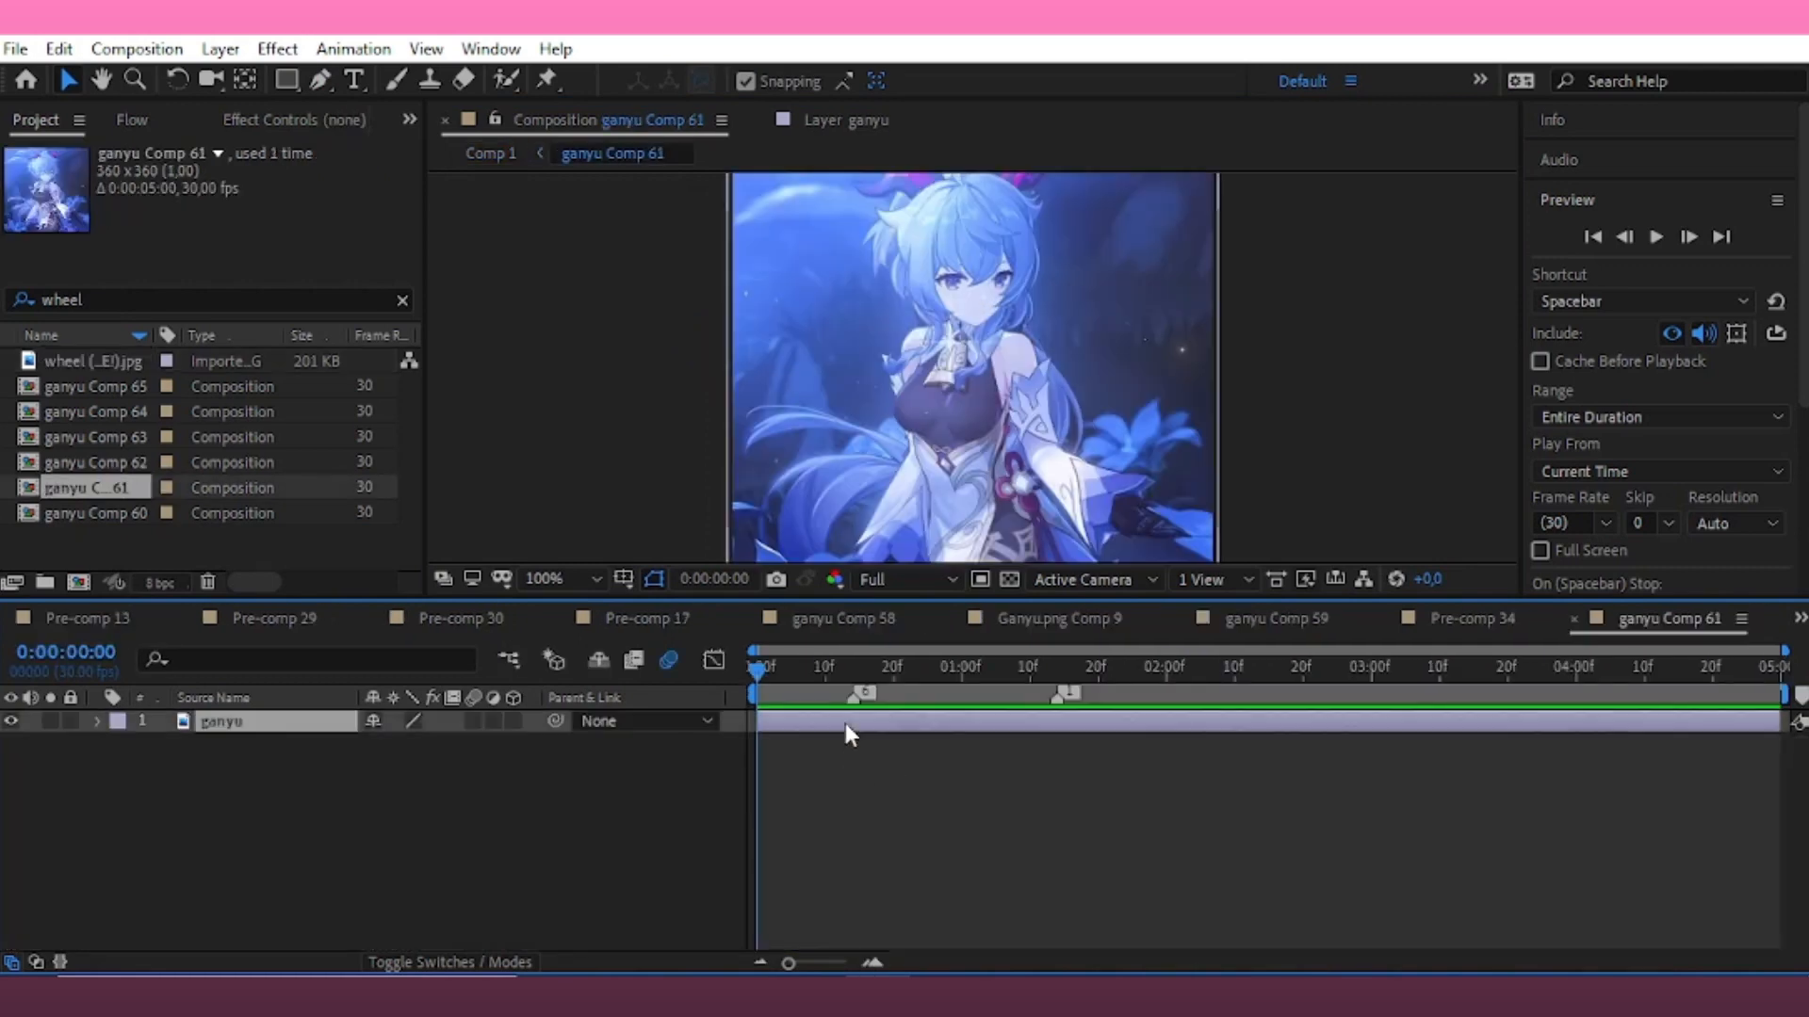
pyautogui.press('s')
pyautogui.moveTo(433, 745); pyautogui.dragTo(474, 747)
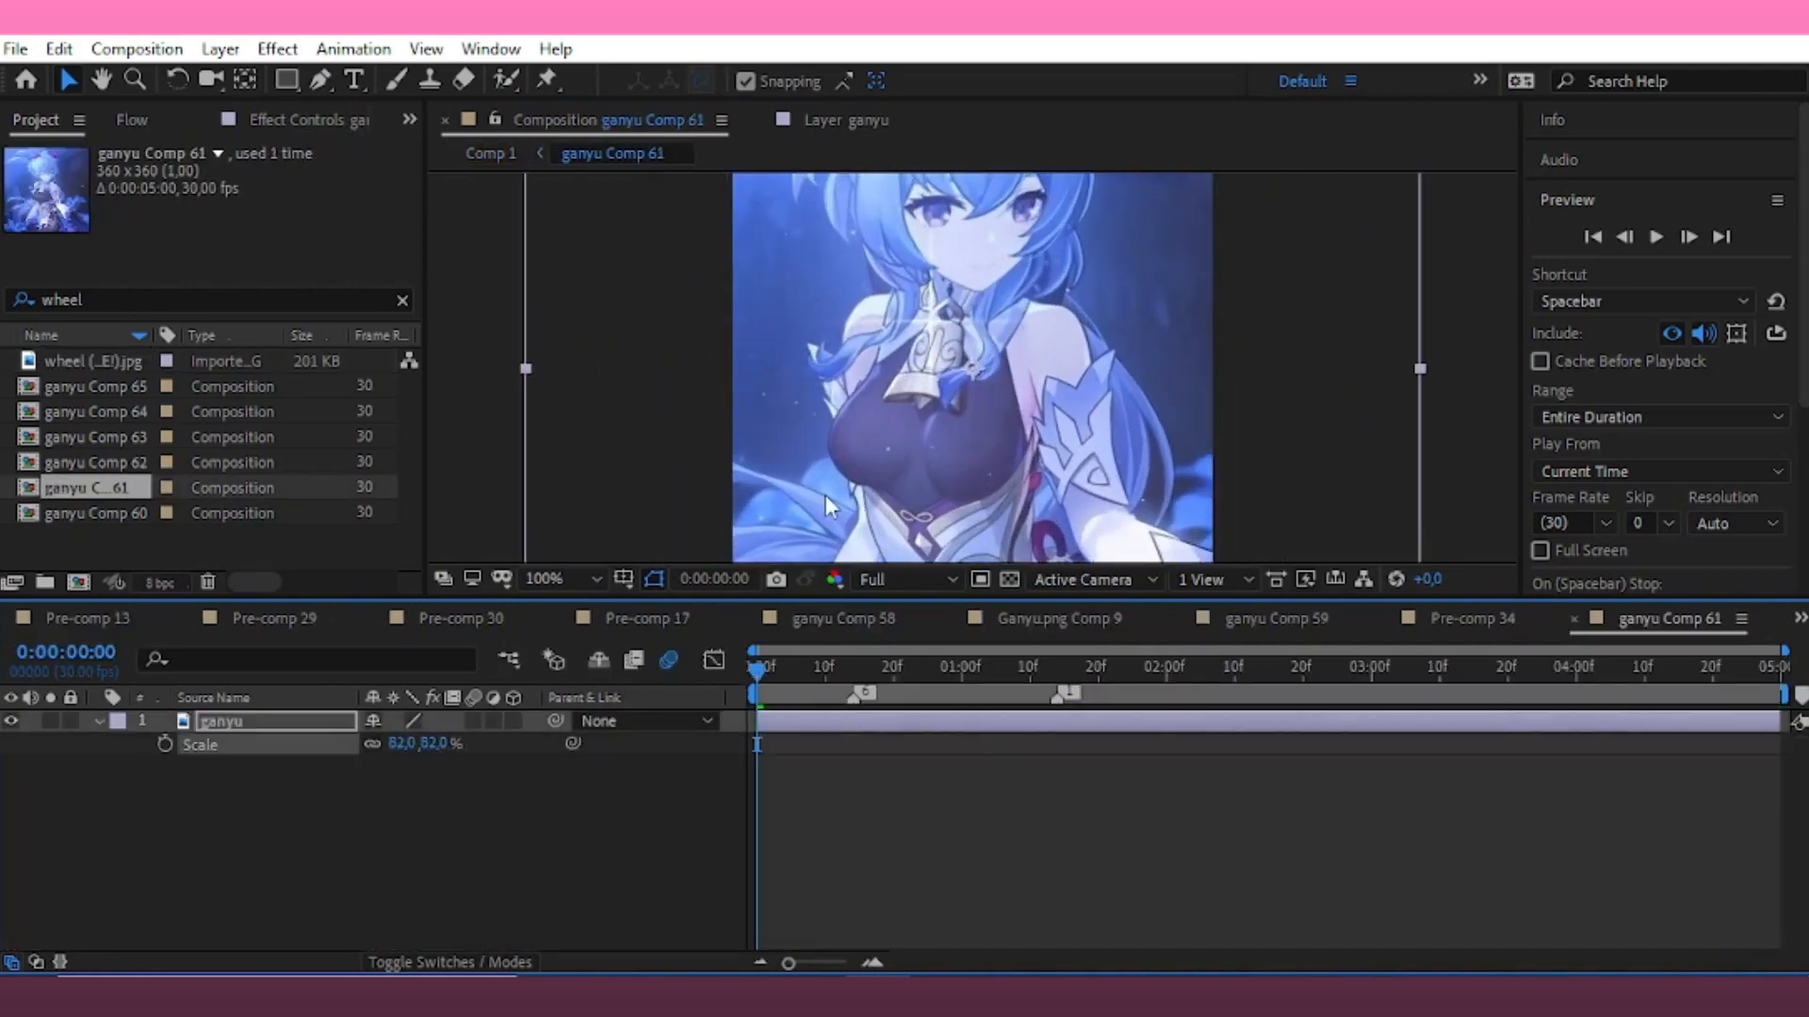
pyautogui.moveTo(961, 399); pyautogui.dragTo(971, 533)
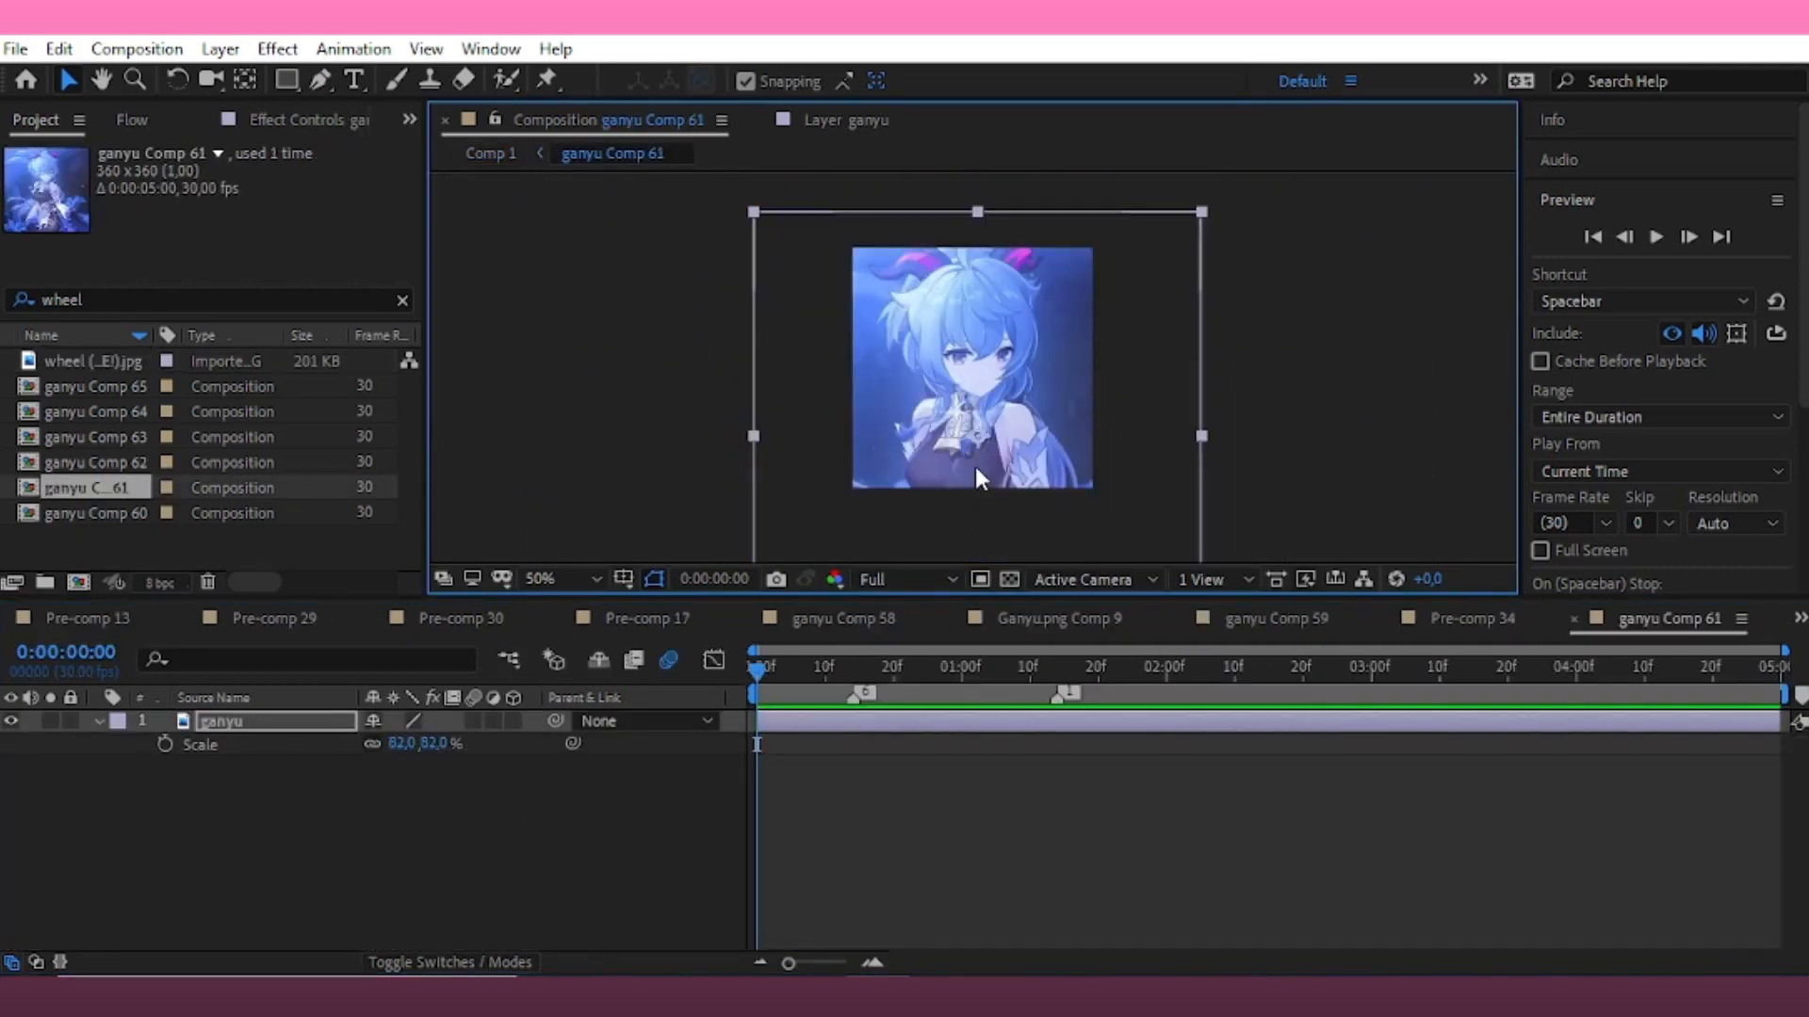
pyautogui.moveTo(436, 744); pyautogui.dragTo(424, 744)
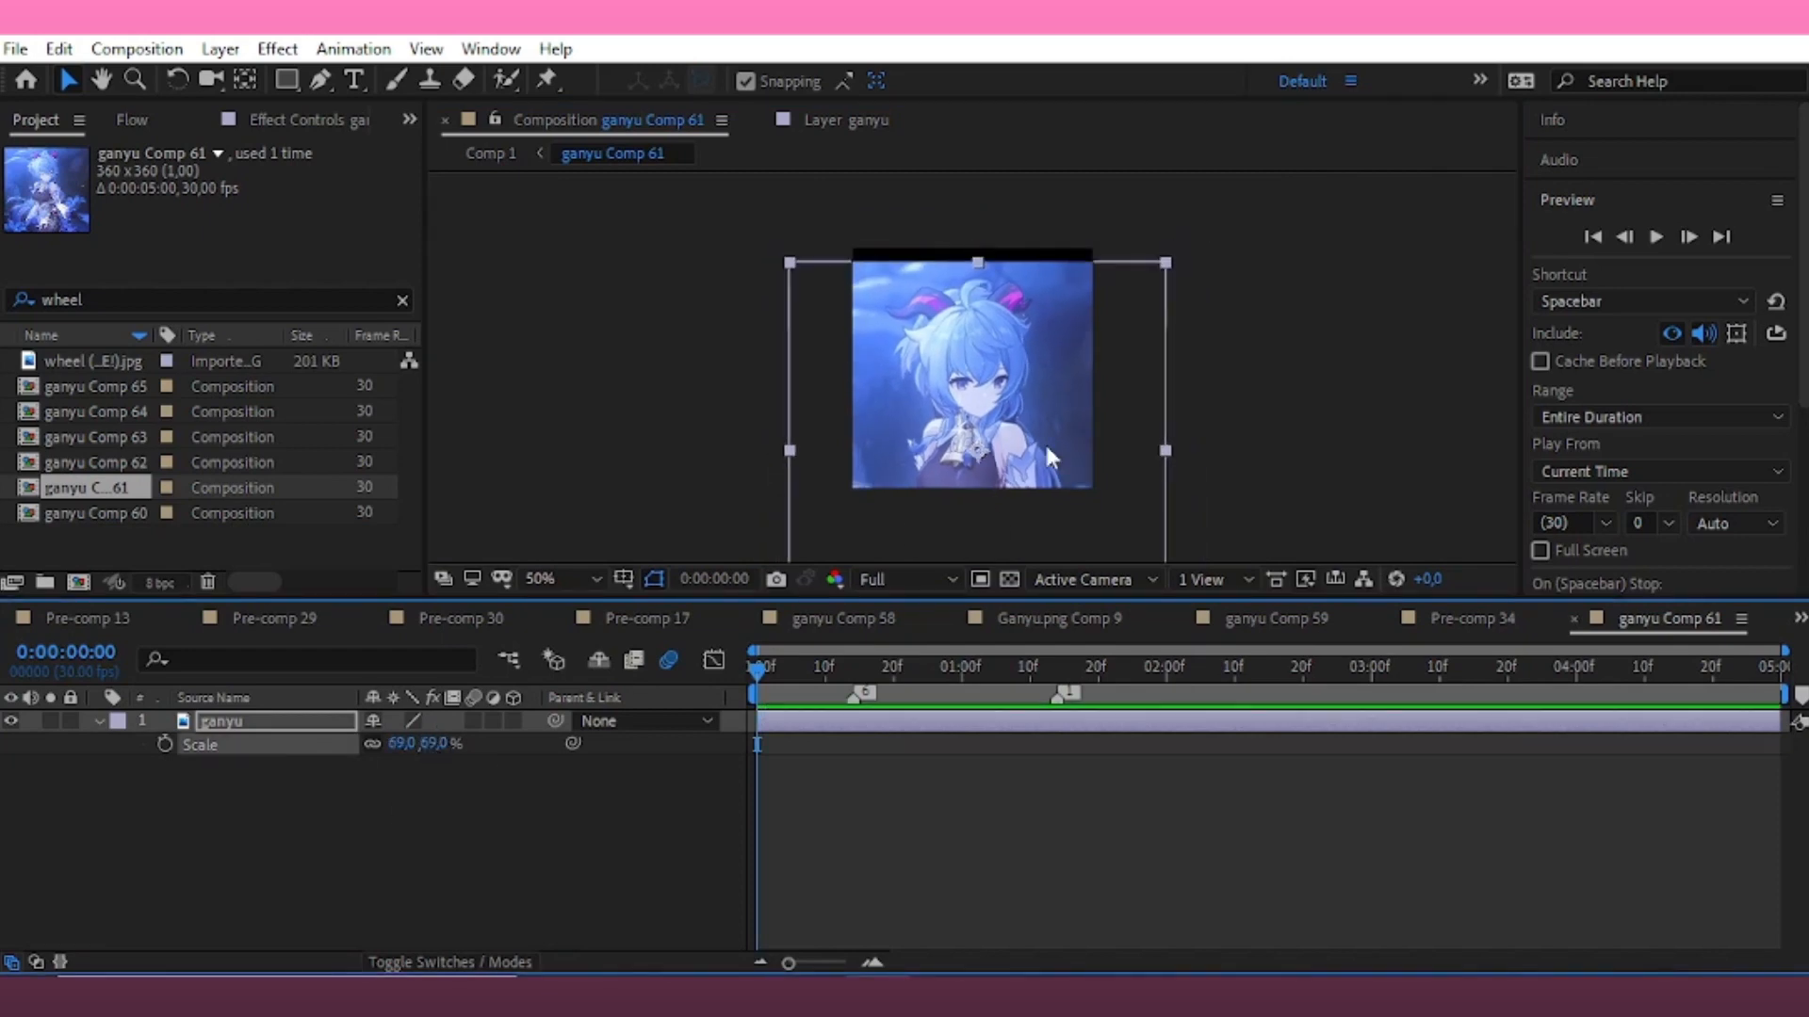
pyautogui.click(984, 751)
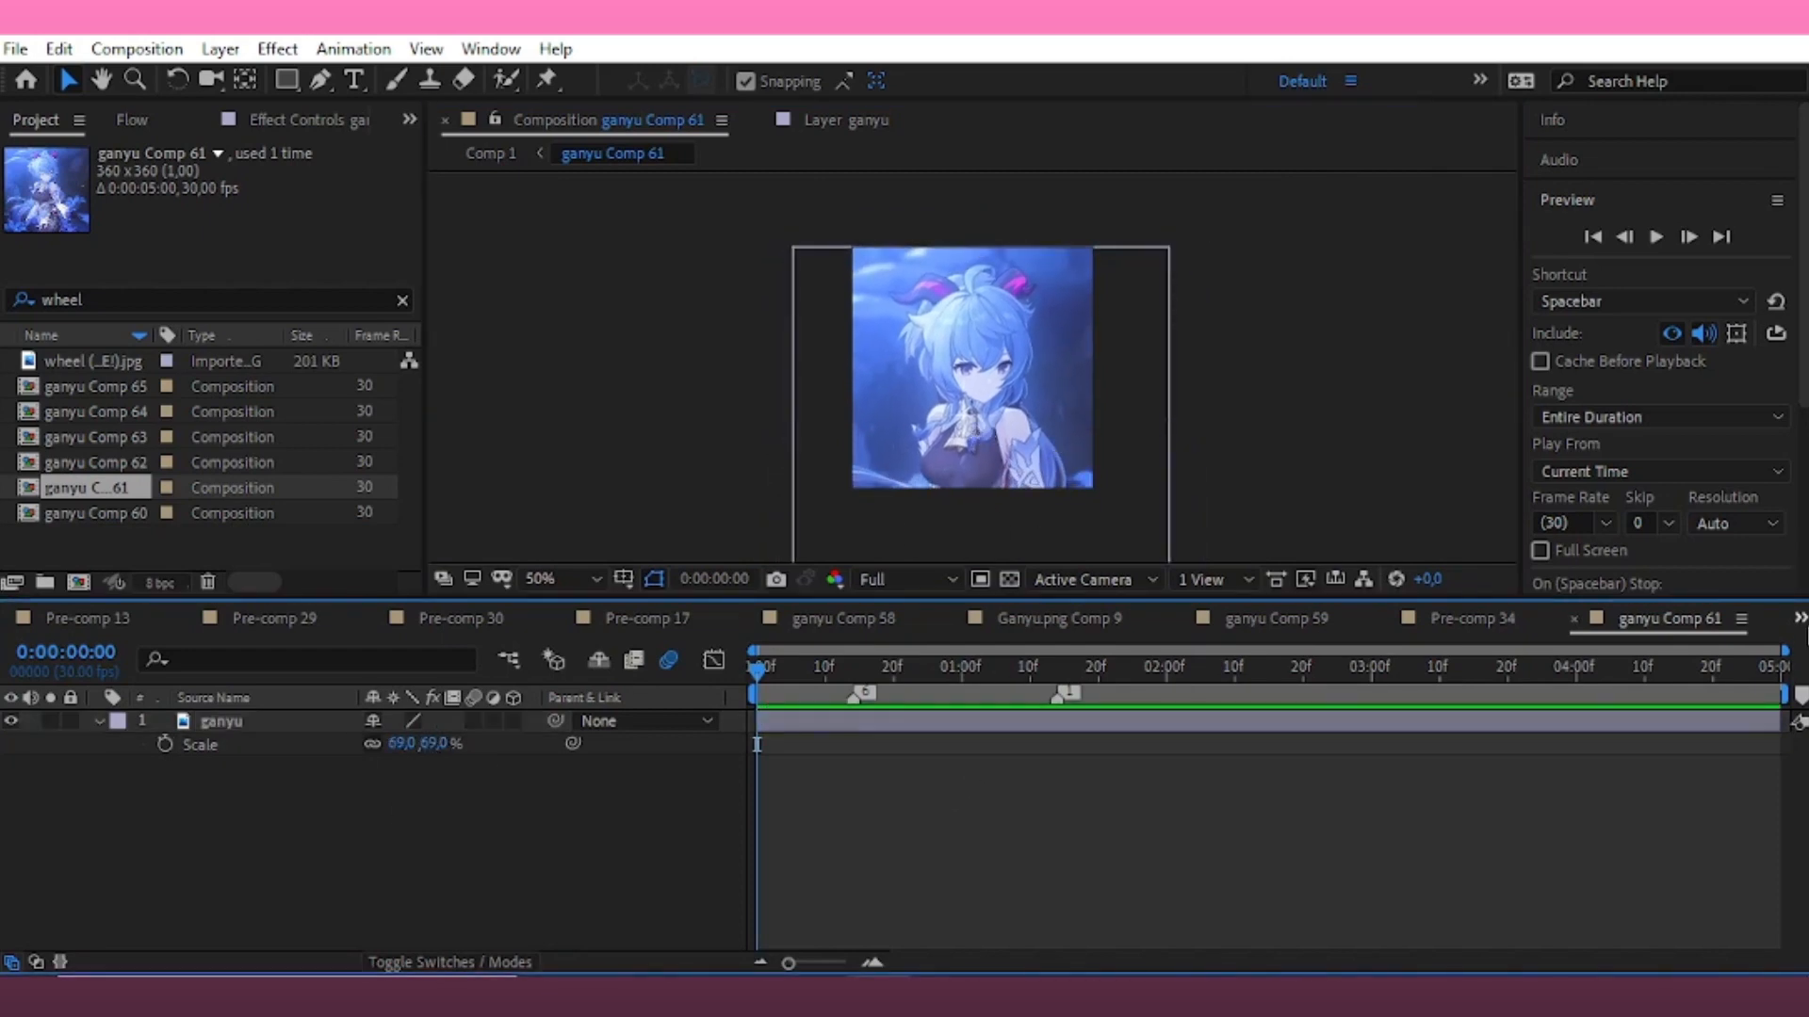
# Nudge the image inside ganyu Comp 61 slightly upward to suit the top wedge, and return to Comp 1
pyautogui.click(1799, 618)
pyautogui.scroll(10, 1488, 311)
pyautogui.click(1272, 51)
pyautogui.doubleClick(927, 766)
pyautogui.moveTo(942, 396); pyautogui.dragTo(942, 371)
pyautogui.click(1799, 619)
pyautogui.scroll(10, 1488, 311)
pyautogui.click(1272, 51)
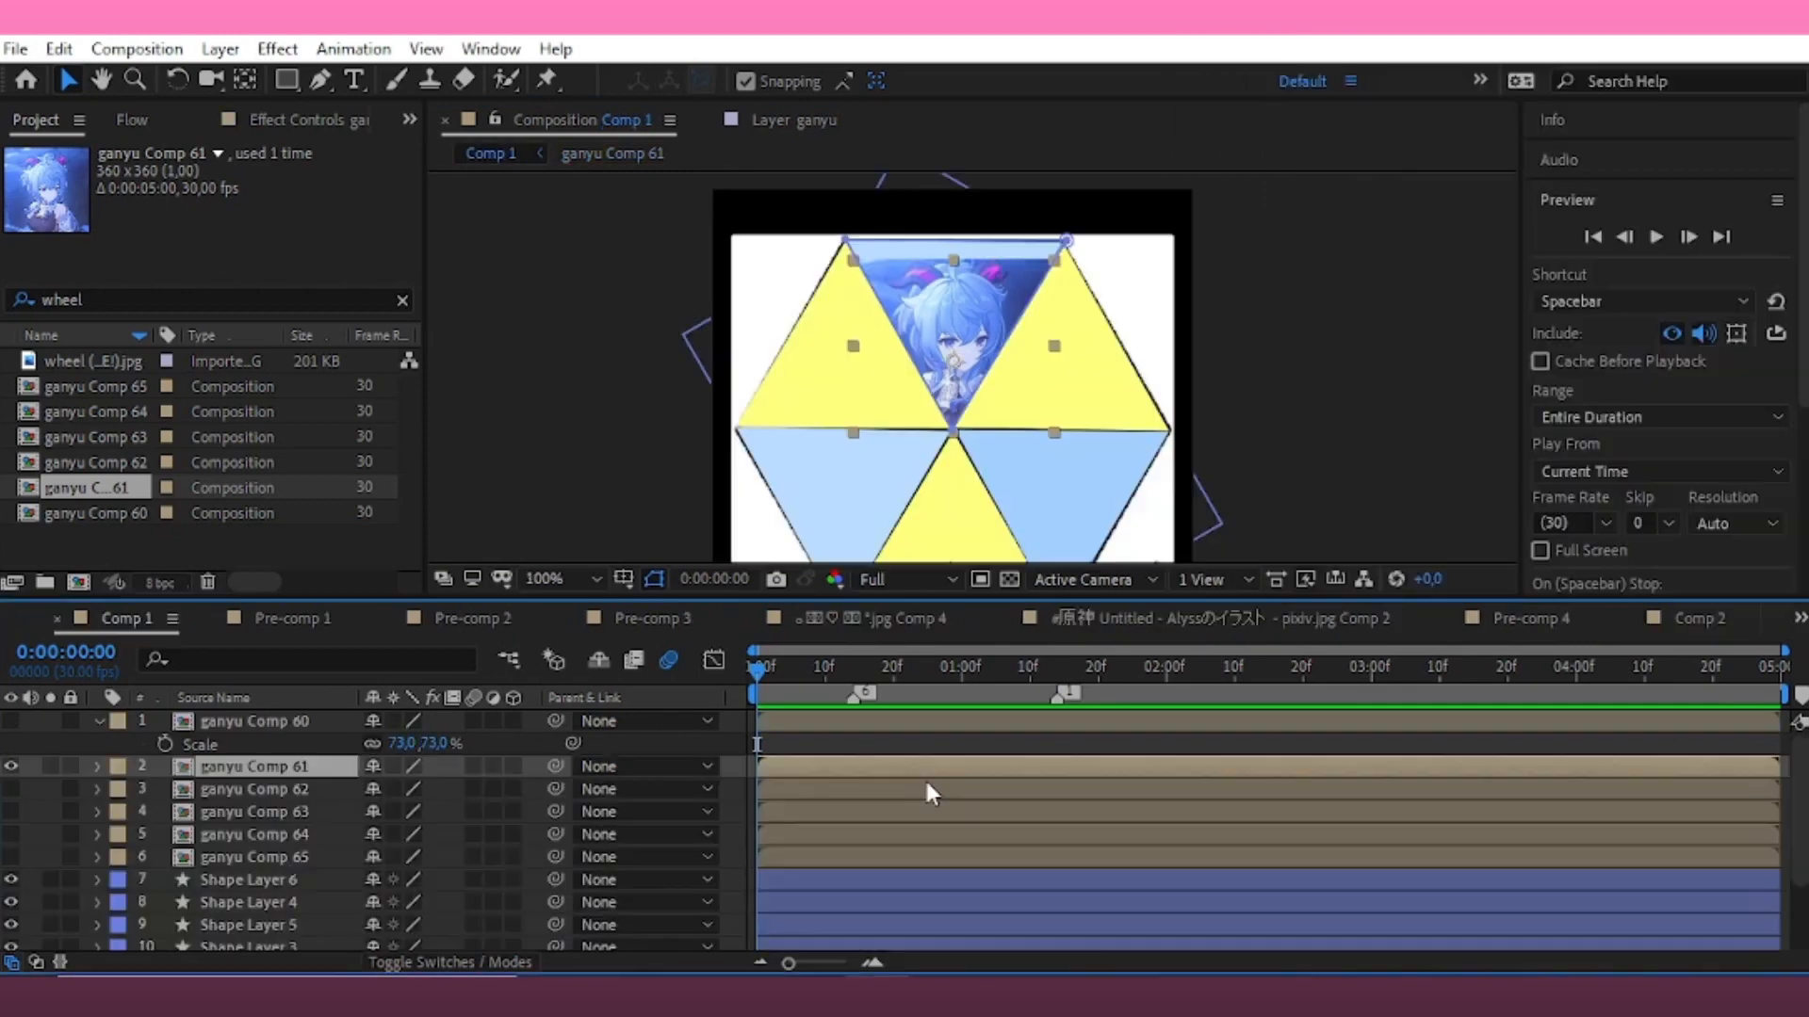
# Rotate ganyu Comp 62 to 61° and, with snapping off, move it over the upper-right yellow wedge
pyautogui.click(286, 793)
pyautogui.press('r')
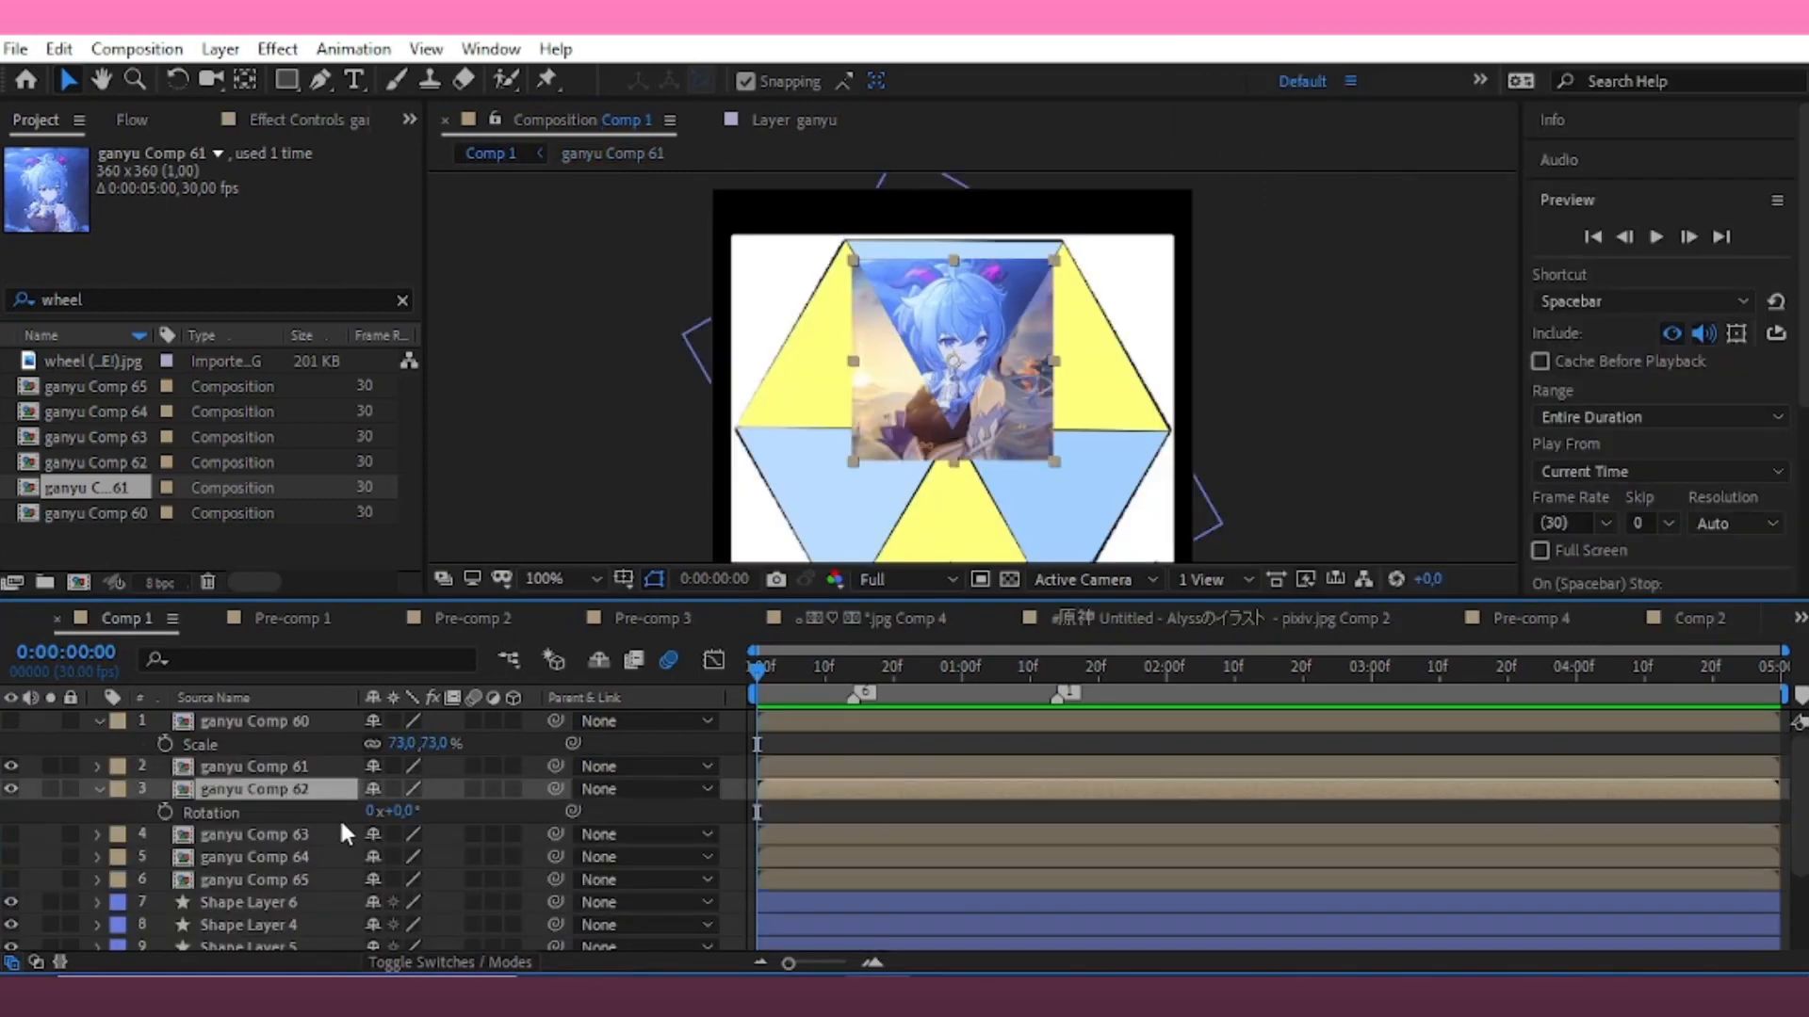
pyautogui.moveTo(402, 812); pyautogui.dragTo(489, 816)
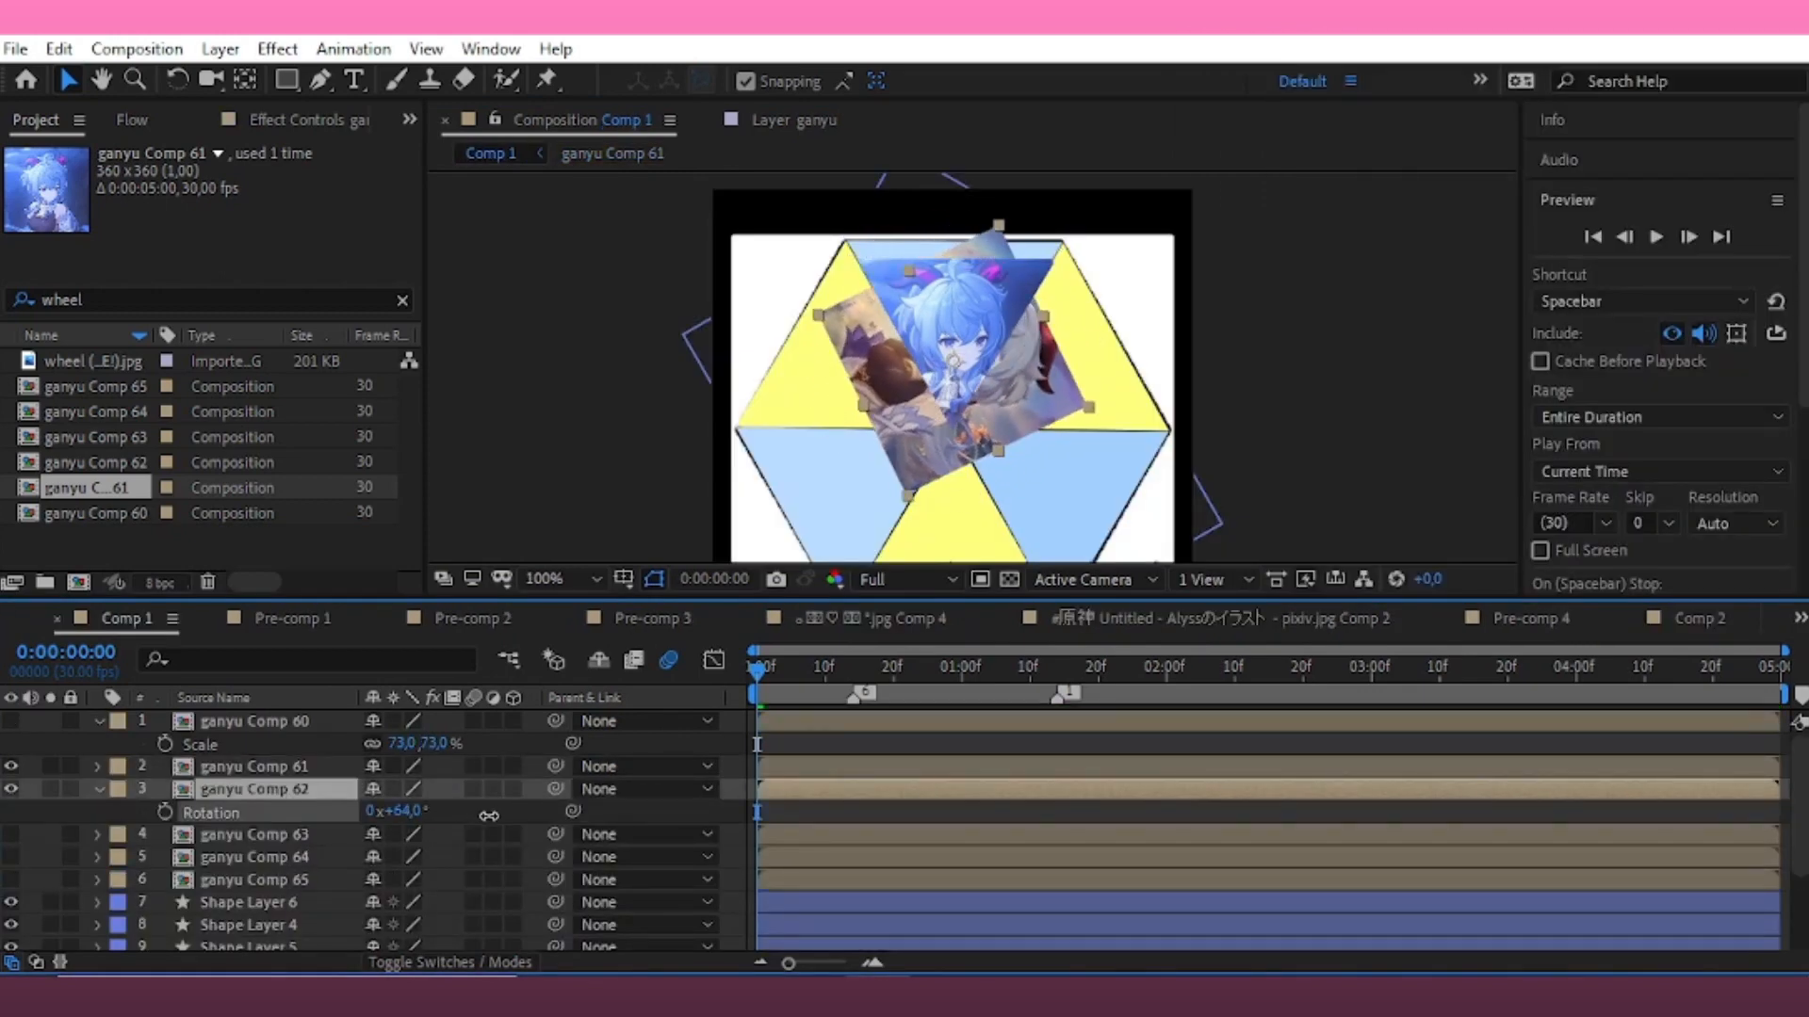
pyautogui.moveTo(1020, 370); pyautogui.dragTo(1059, 421)
pyautogui.click(745, 81)
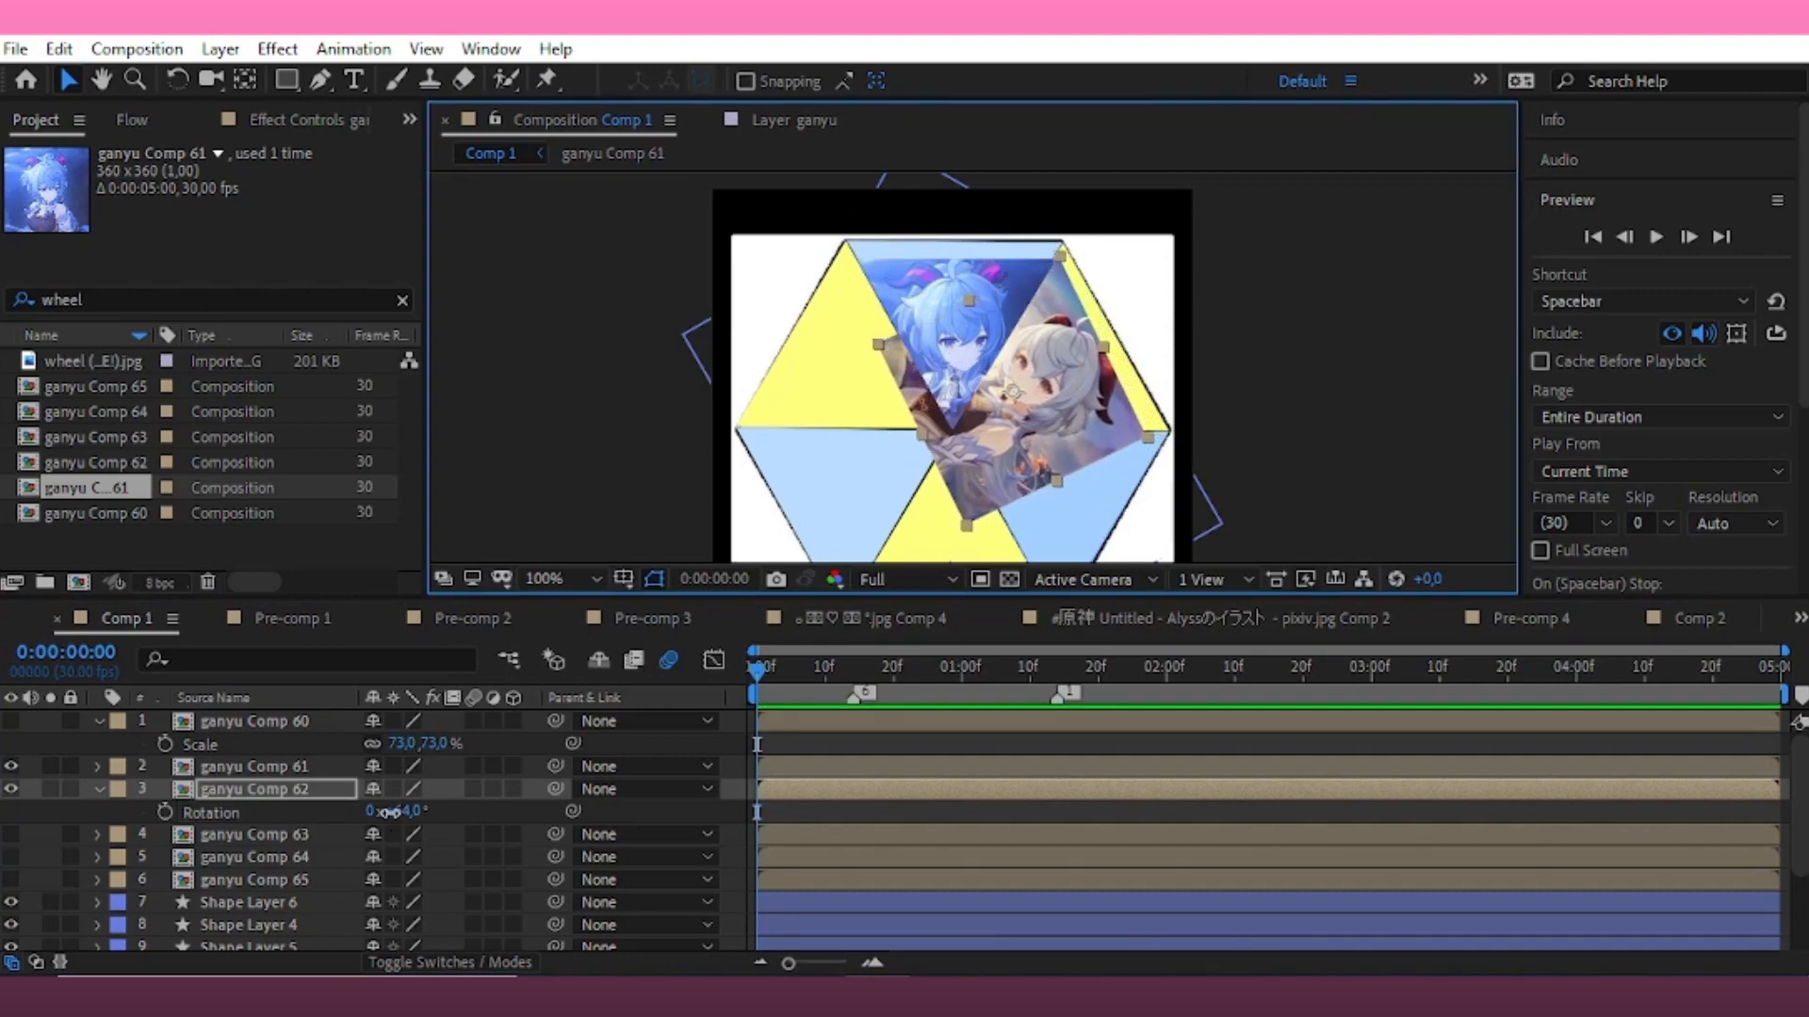
pyautogui.moveTo(387, 812); pyautogui.dragTo(384, 812)
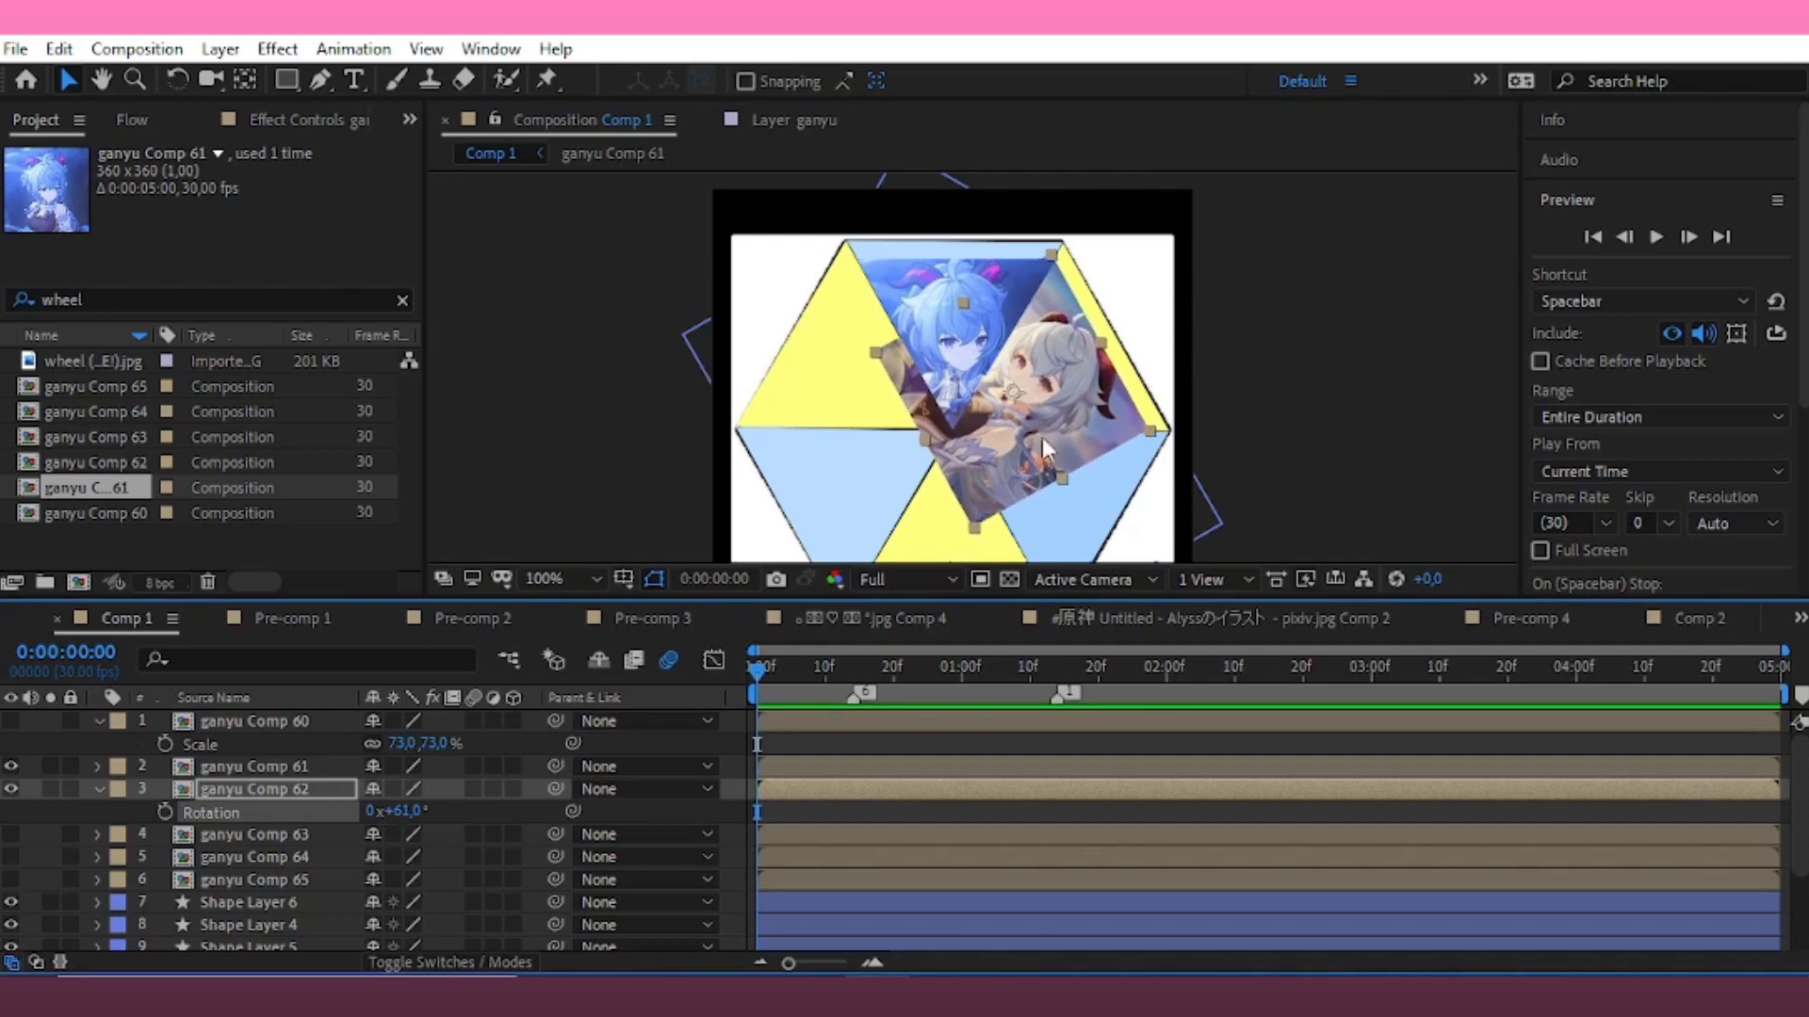
pyautogui.moveTo(1060, 405); pyautogui.dragTo(1064, 409)
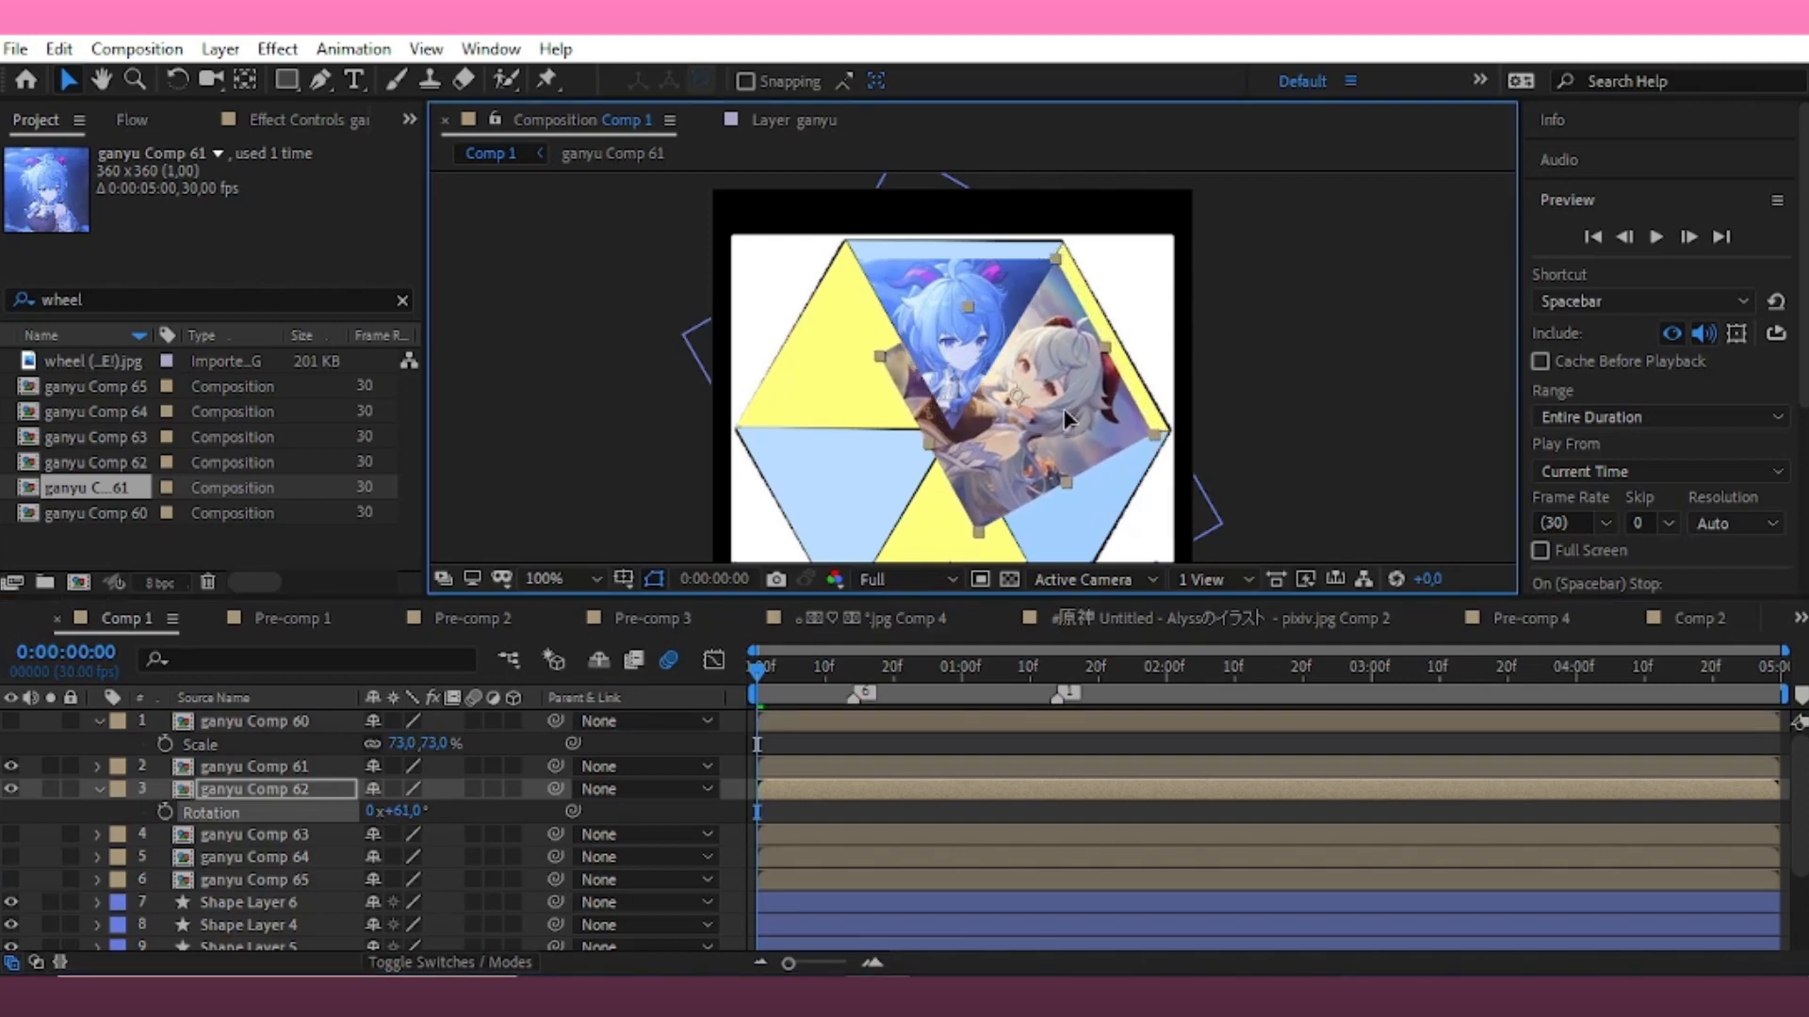
# Draw a triangular mask on the hidden ganyu Comp 62 along the upper-right yellow wedge, and show the layer again
pyautogui.click(315, 82)
pyautogui.click(10, 789)
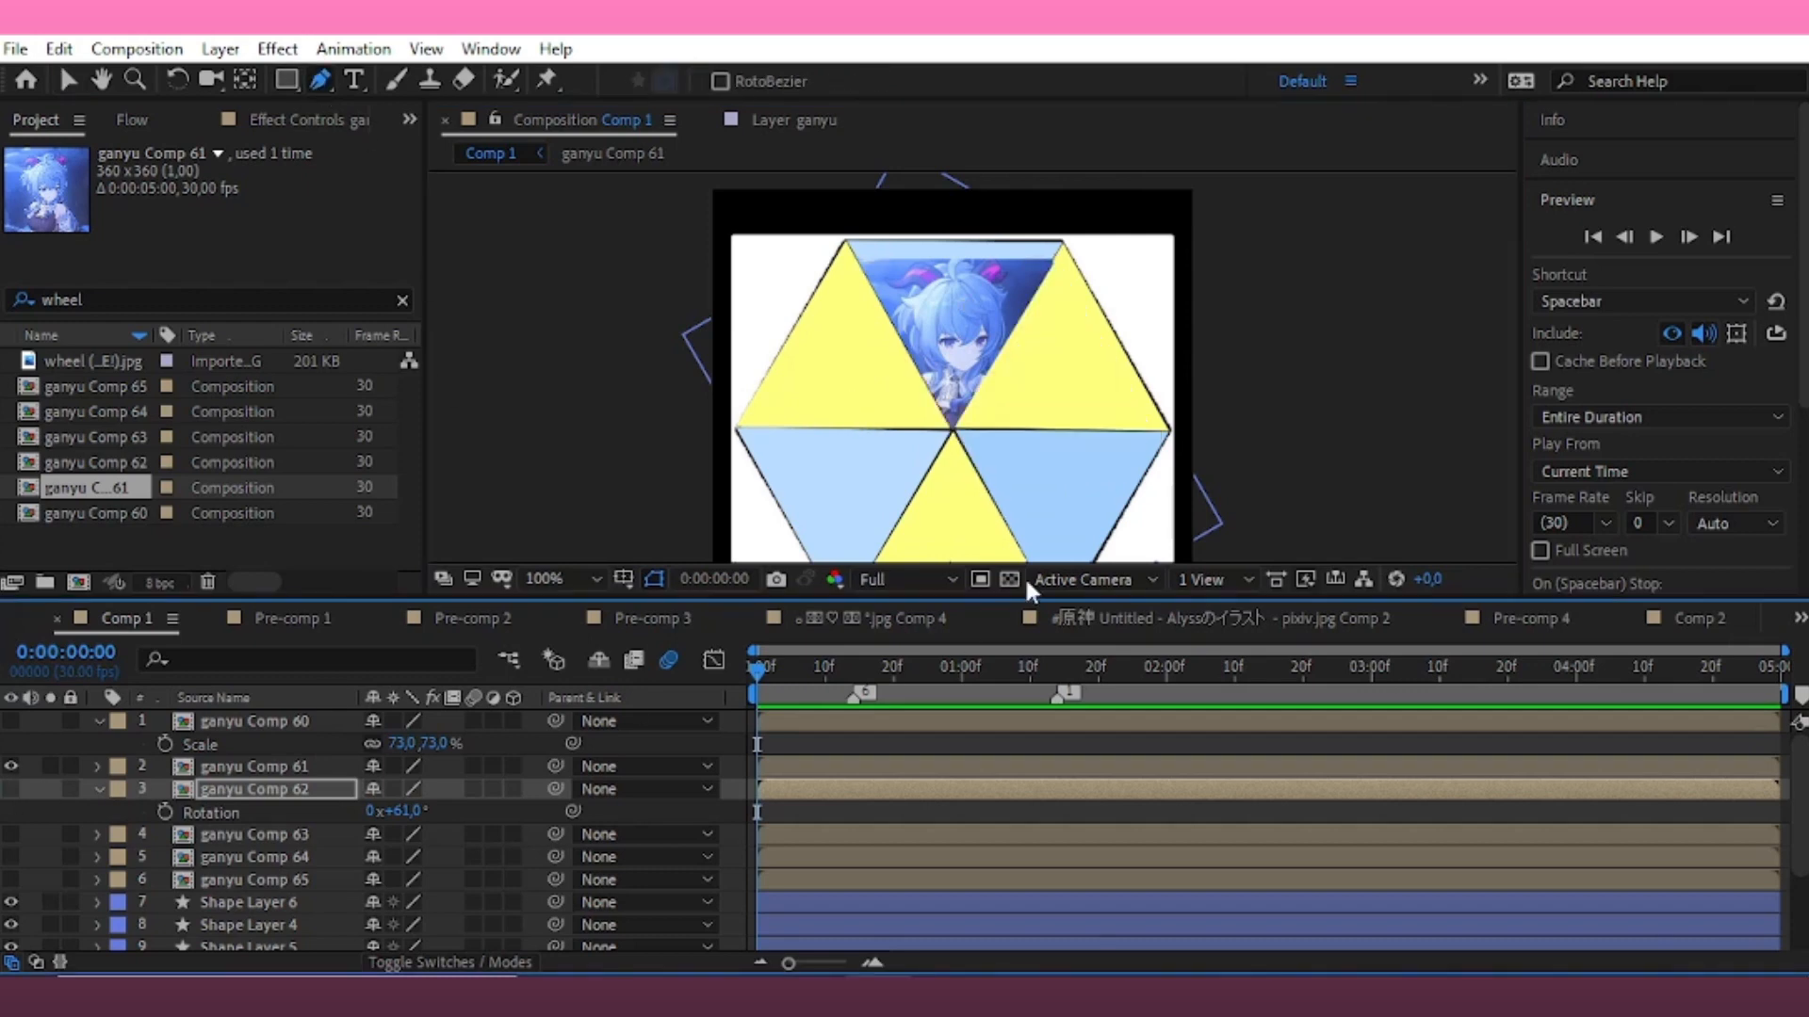
pyautogui.click(952, 432)
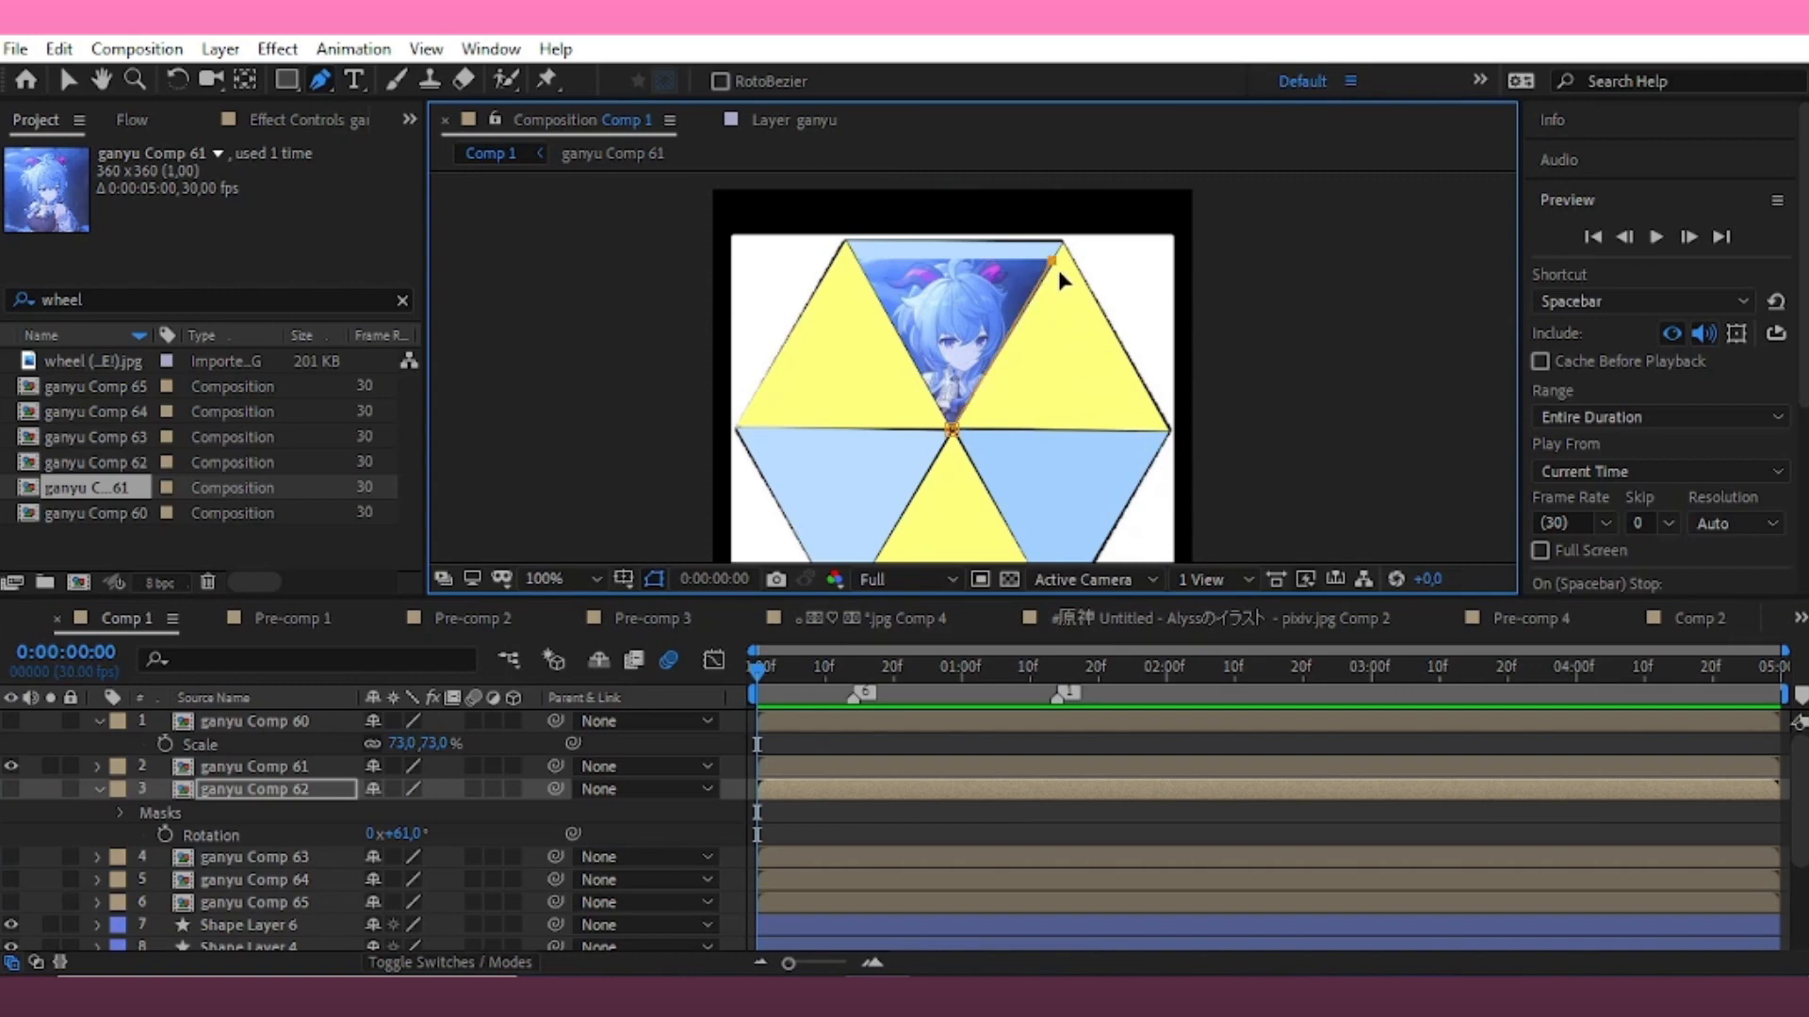
pyautogui.click(1054, 261)
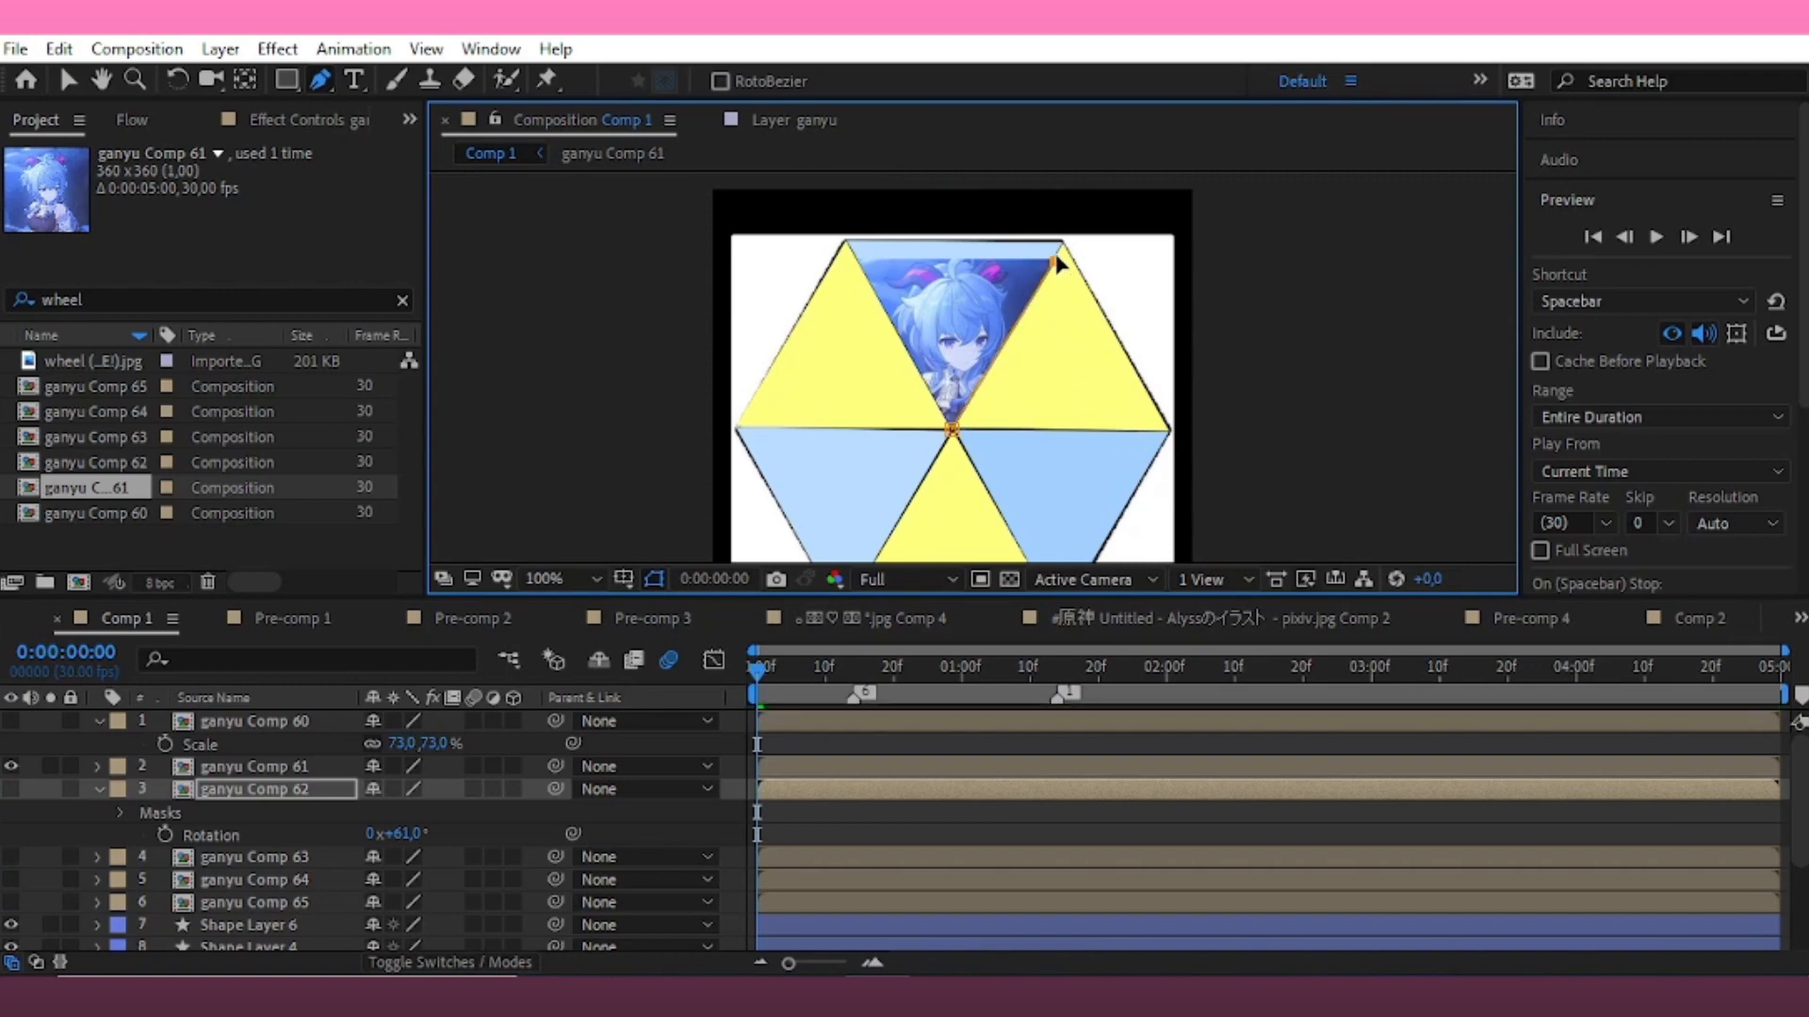
pyautogui.click(11, 789)
pyautogui.press('v')
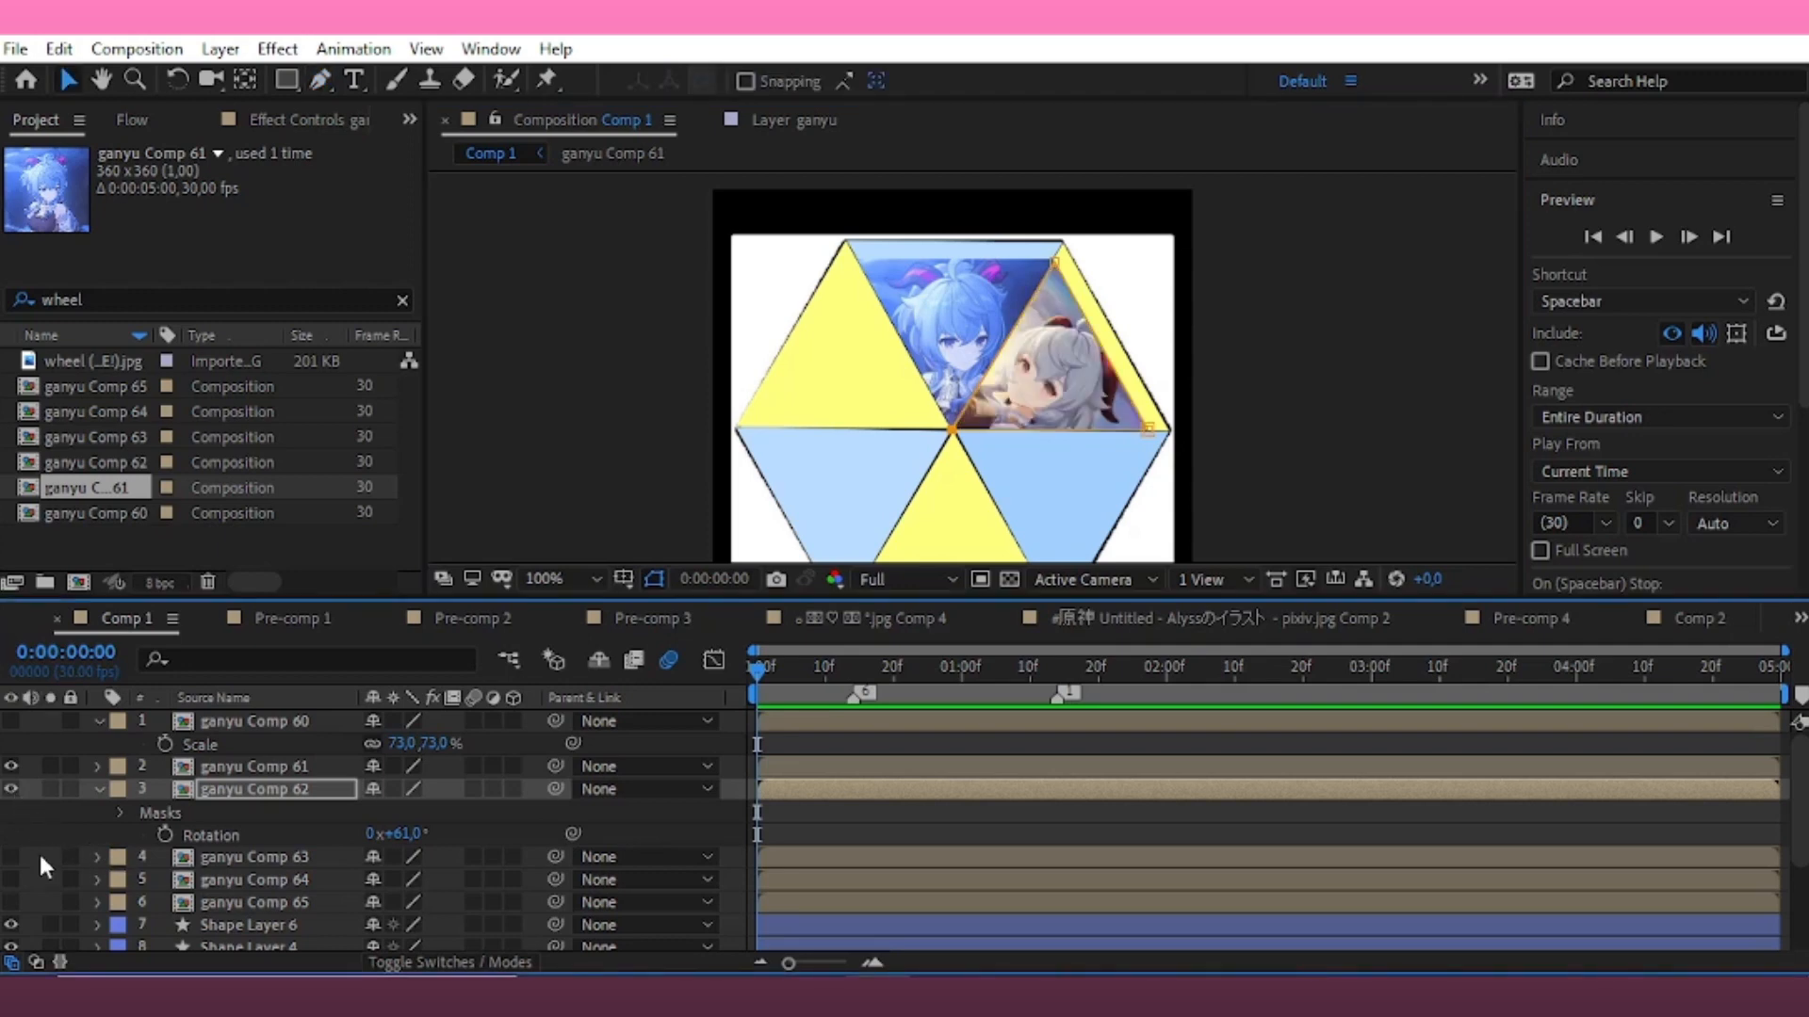
# Show ganyu Comp 63, rotate it to -61°, and position it over the upper-left yellow wedge, scaled to 58%
pyautogui.click(12, 856)
pyautogui.click(217, 860)
pyautogui.press('r')
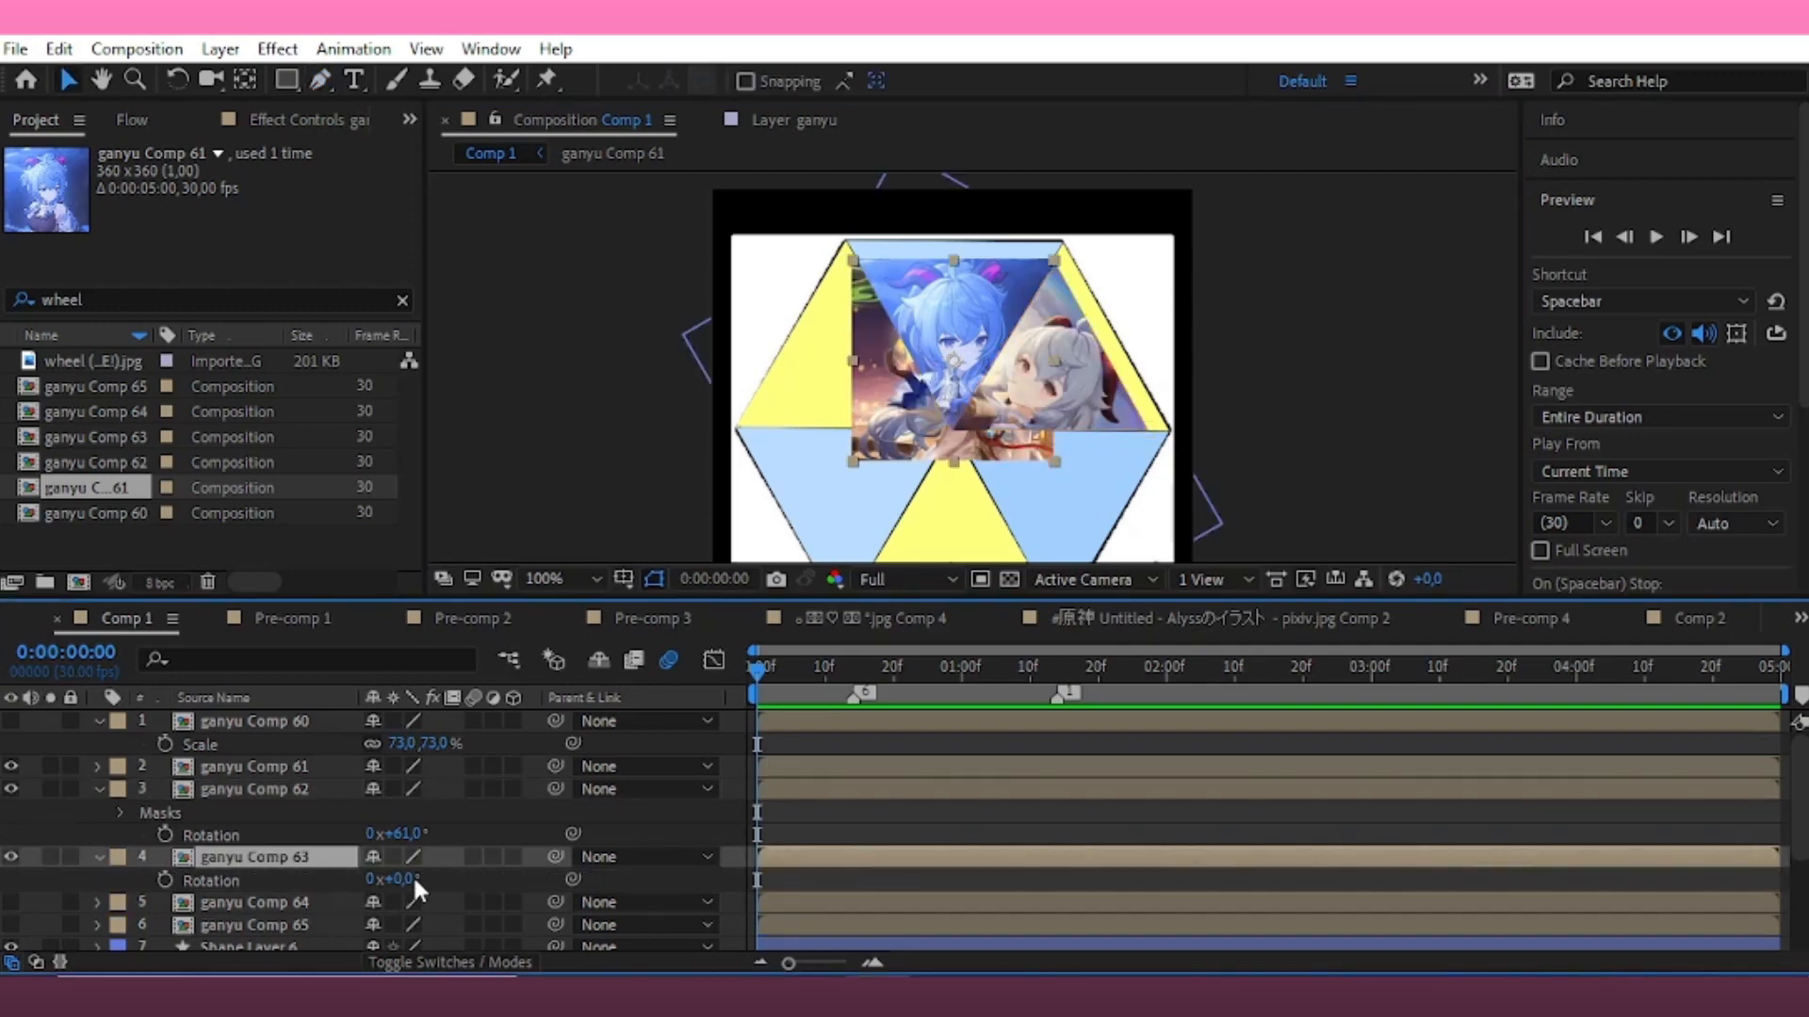
pyautogui.moveTo(413, 876); pyautogui.dragTo(346, 893)
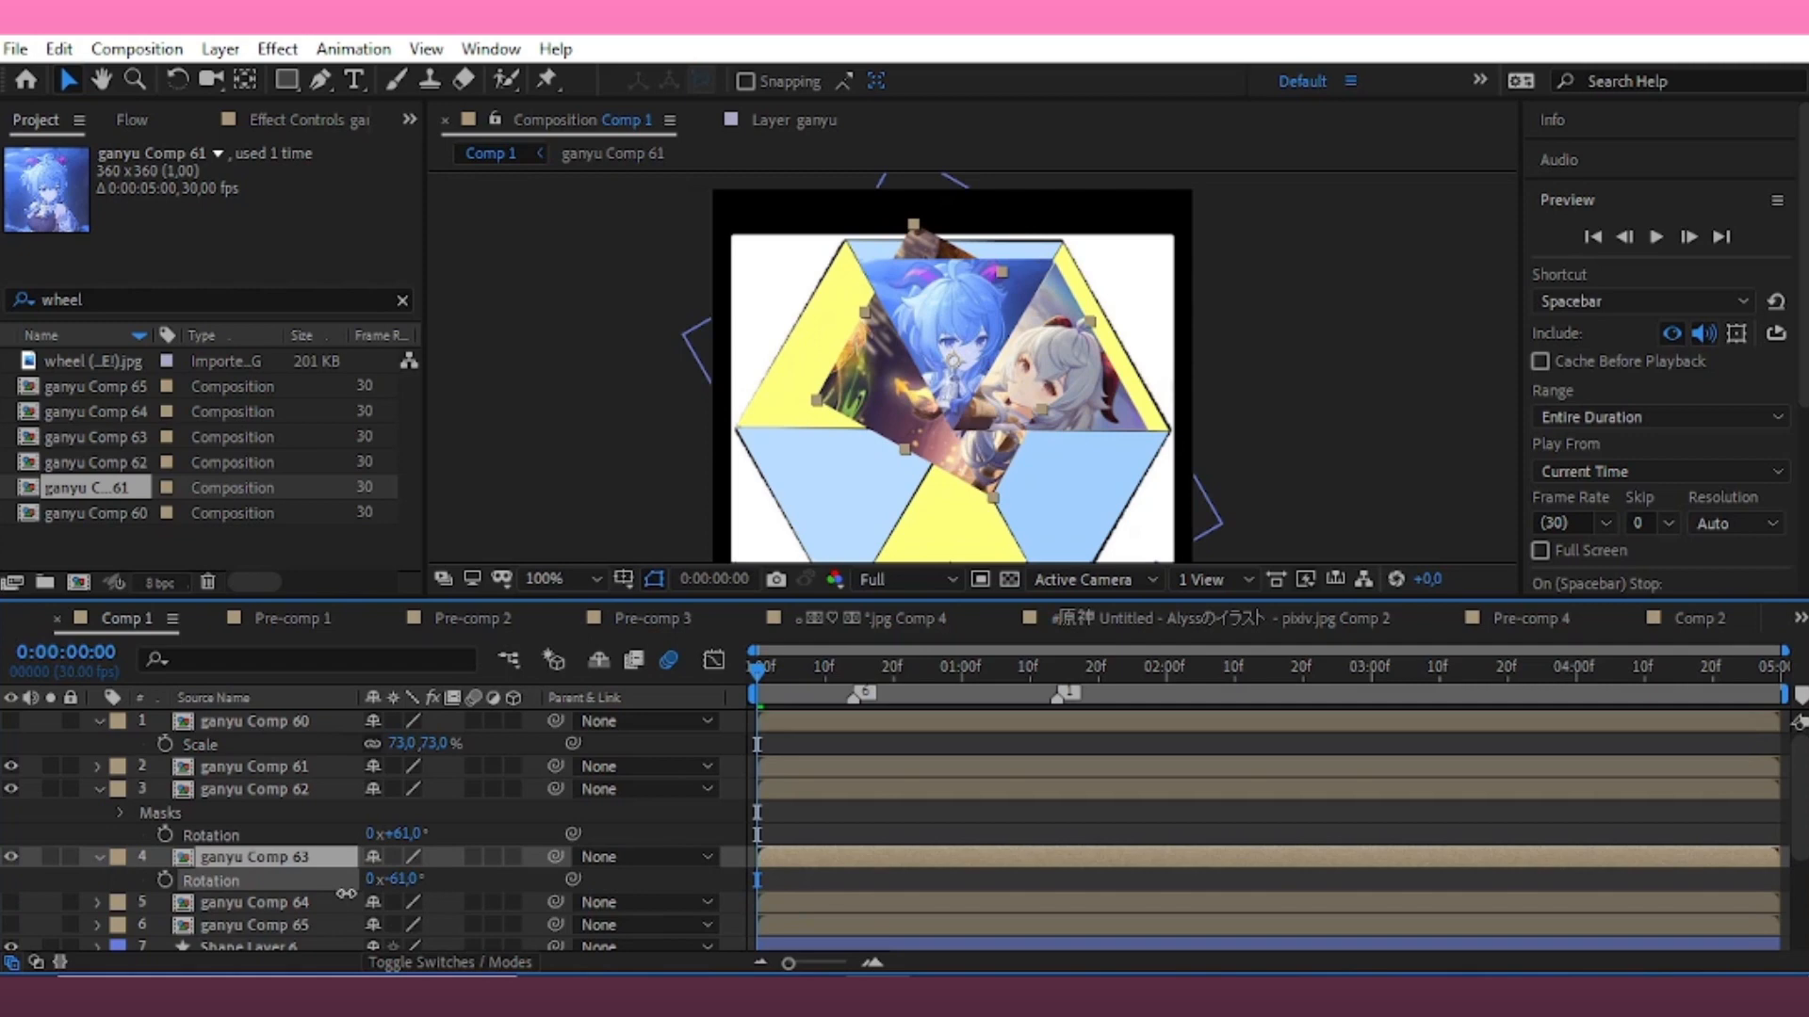
pyautogui.moveTo(918, 413); pyautogui.dragTo(868, 447)
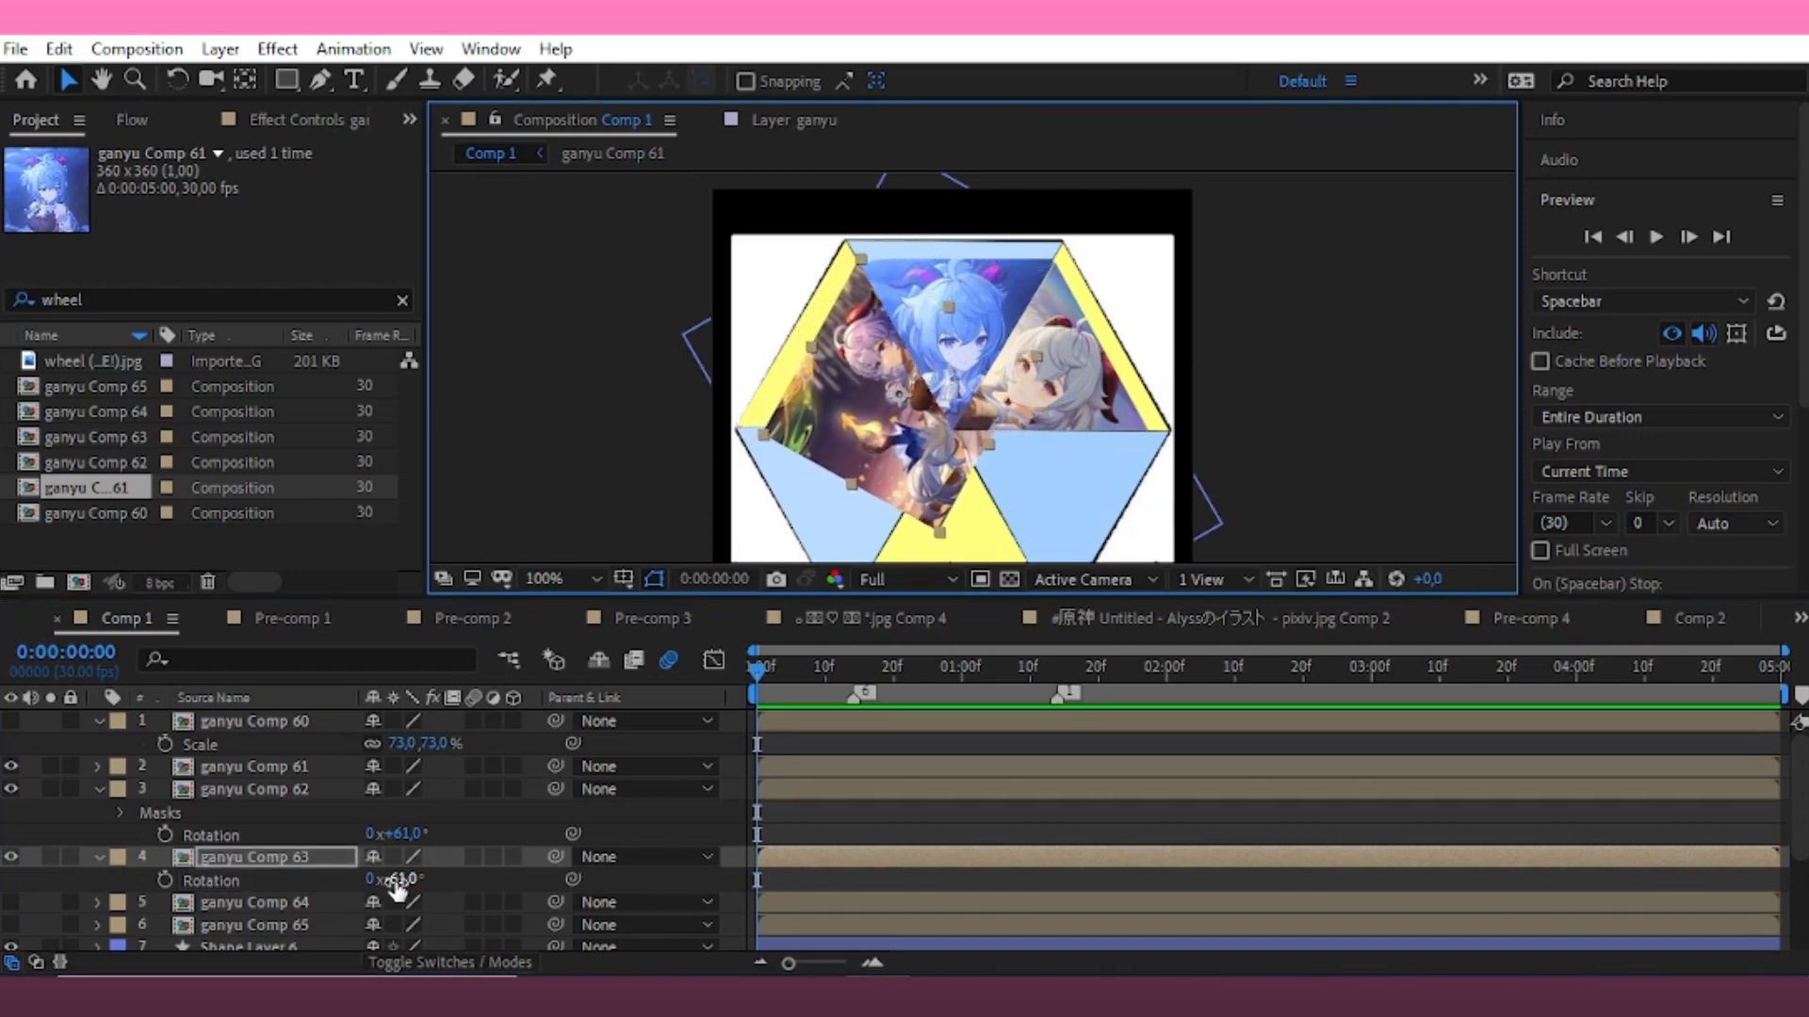
pyautogui.moveTo(426, 882); pyautogui.dragTo(447, 874)
pyautogui.moveTo(899, 382); pyautogui.dragTo(895, 420)
pyautogui.click(10, 856)
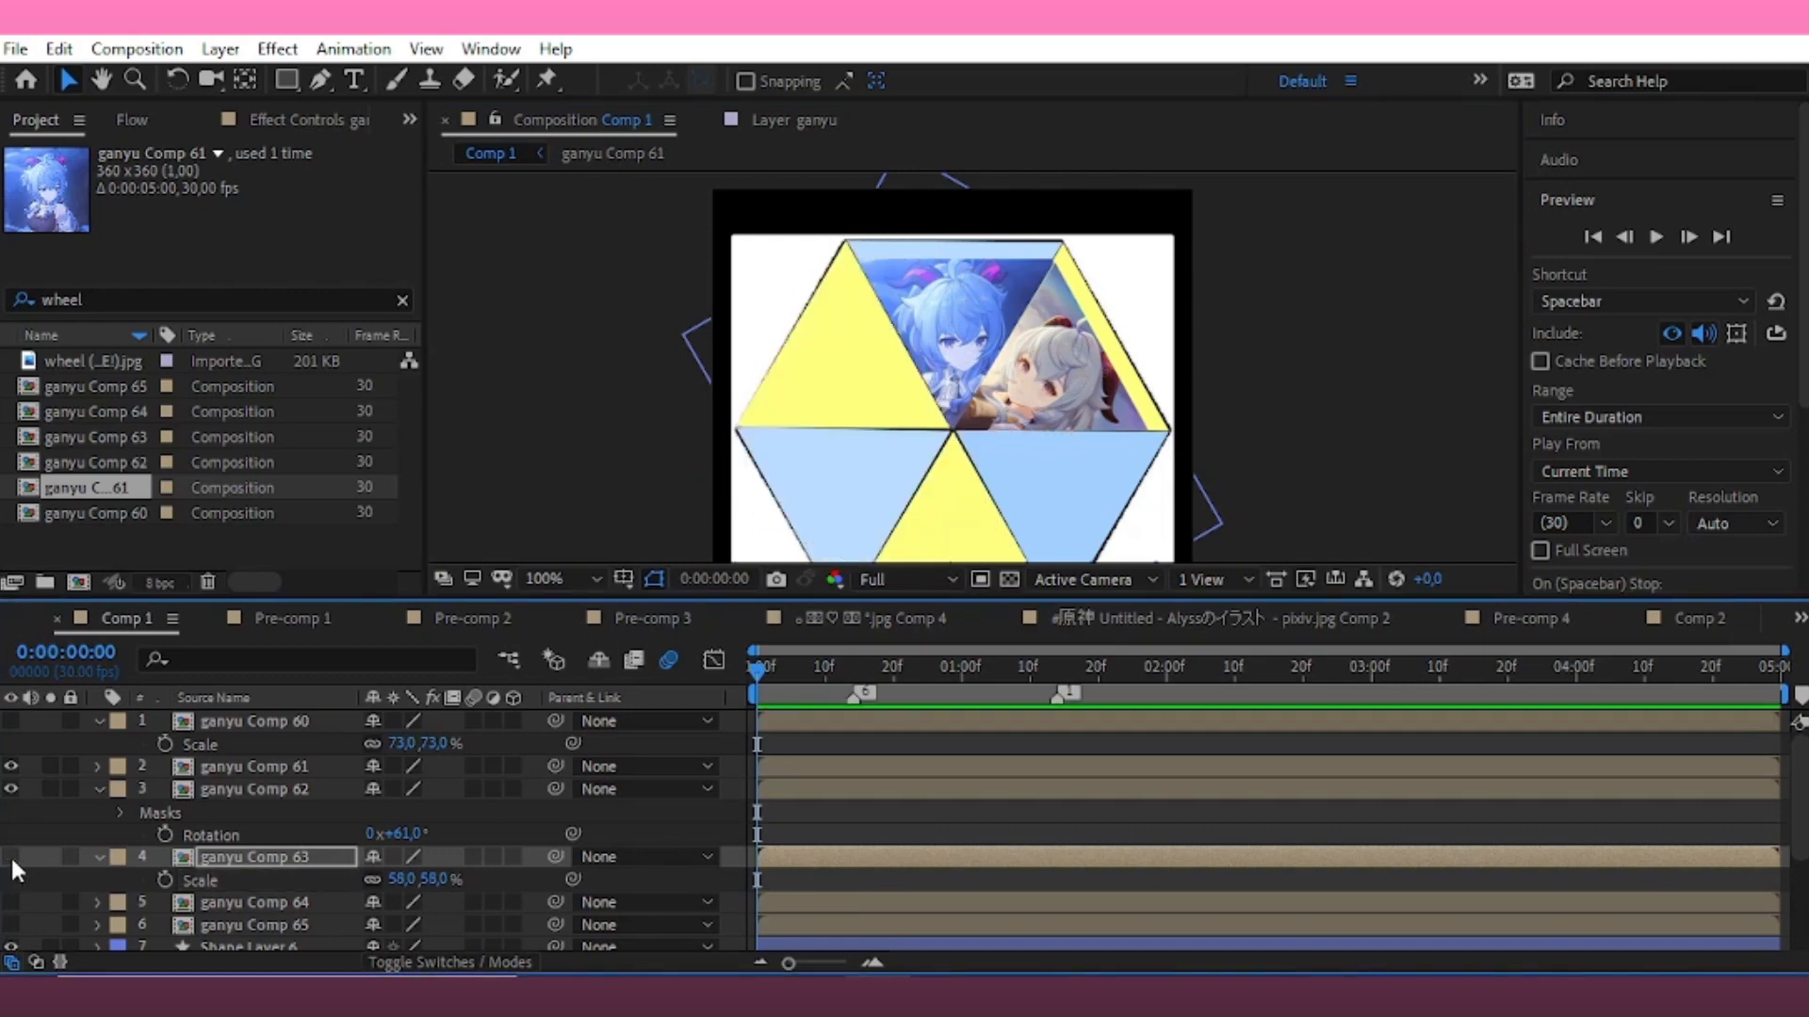
pyautogui.click(322, 82)
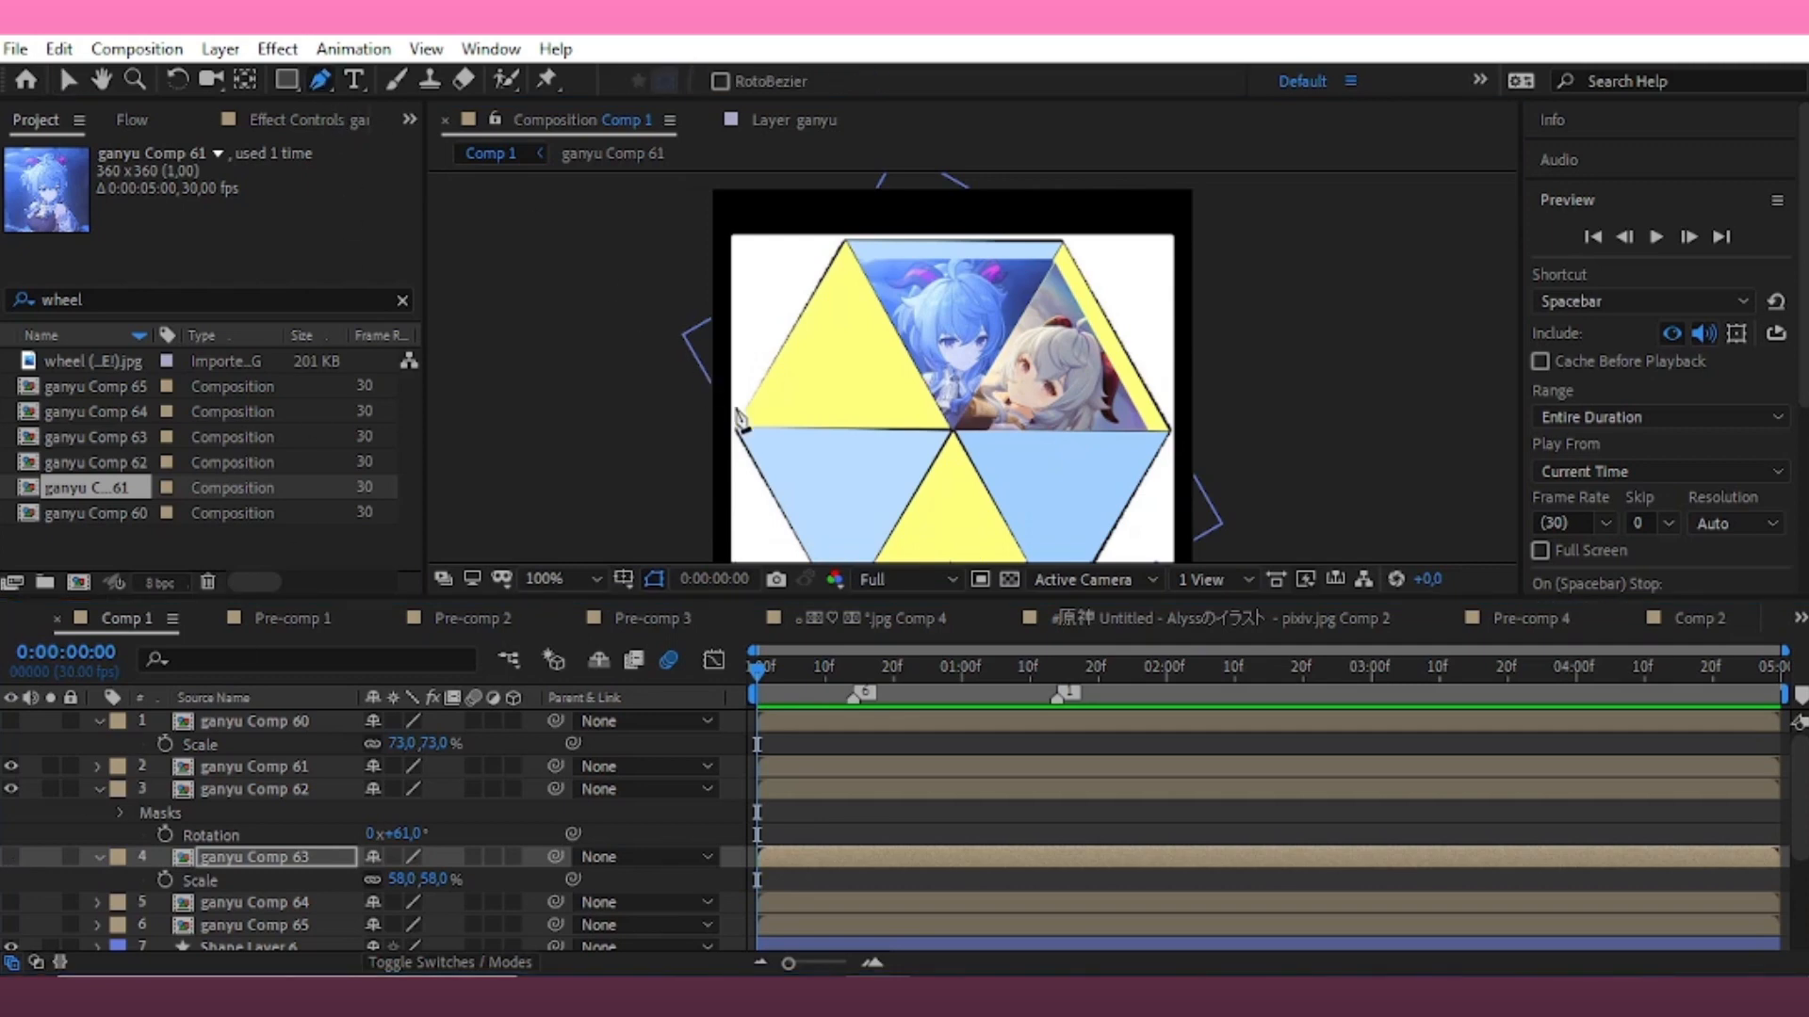
pyautogui.click(10, 857)
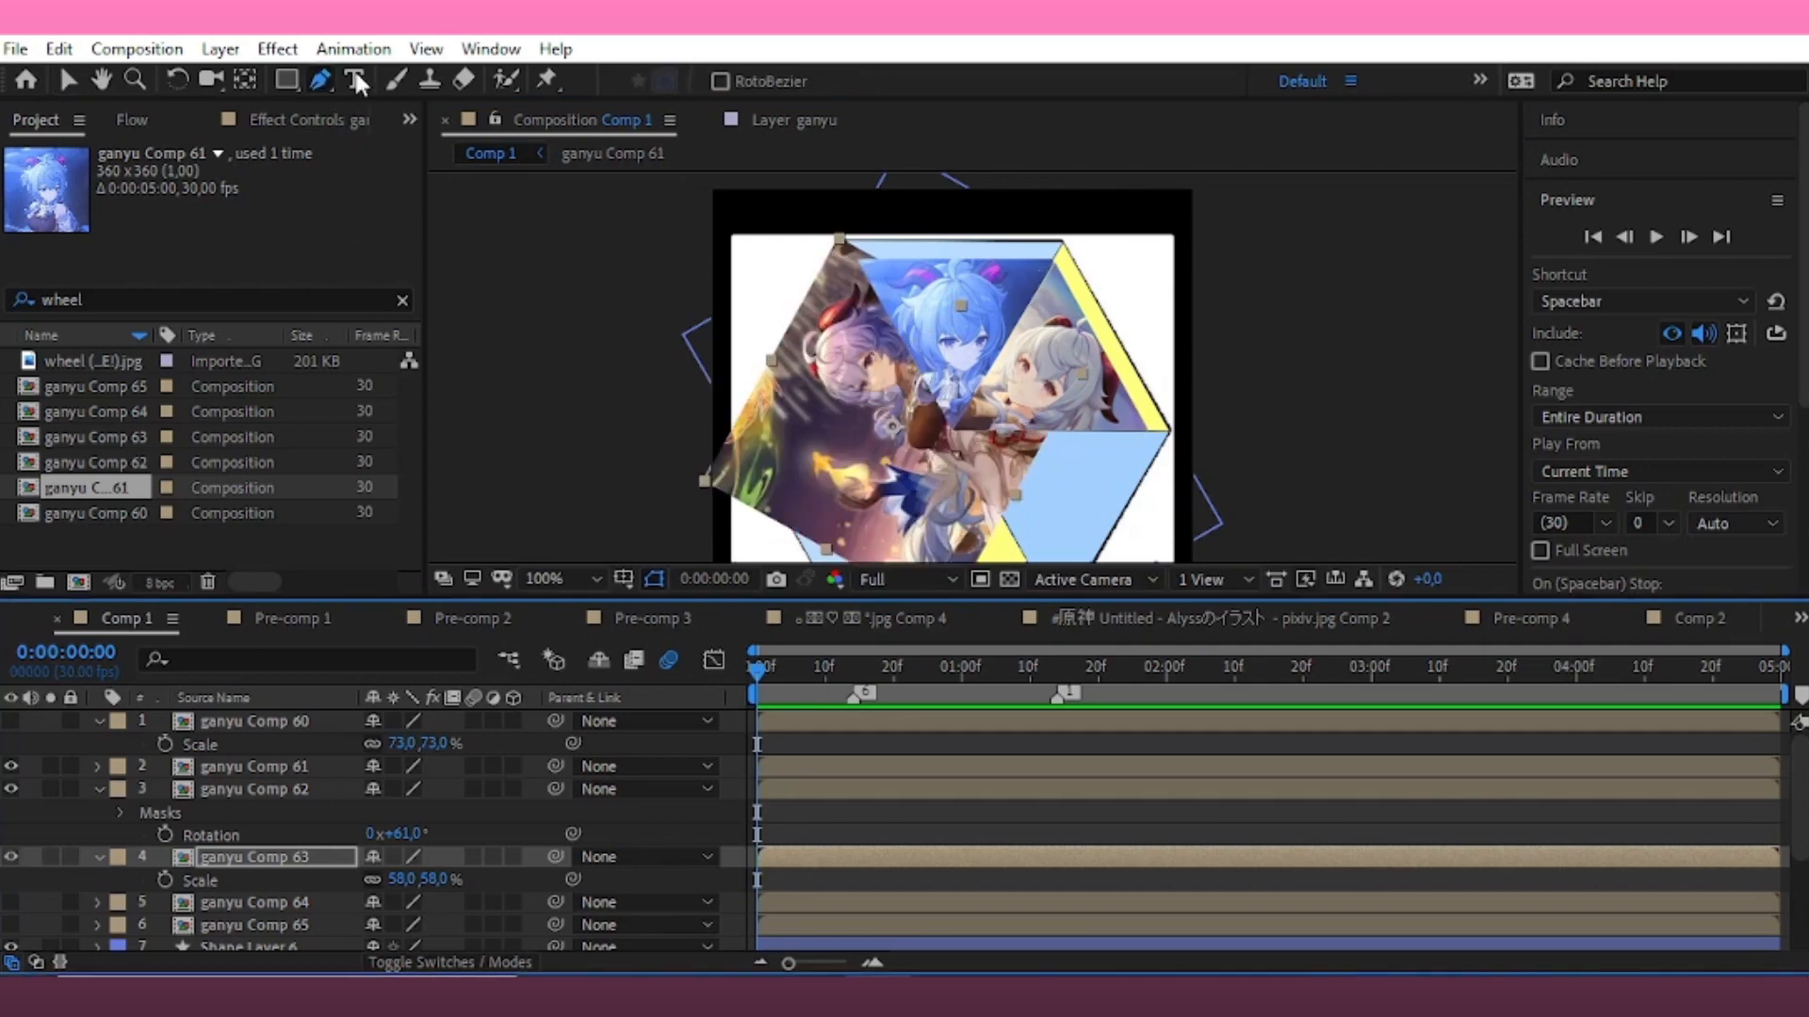
pyautogui.click(68, 82)
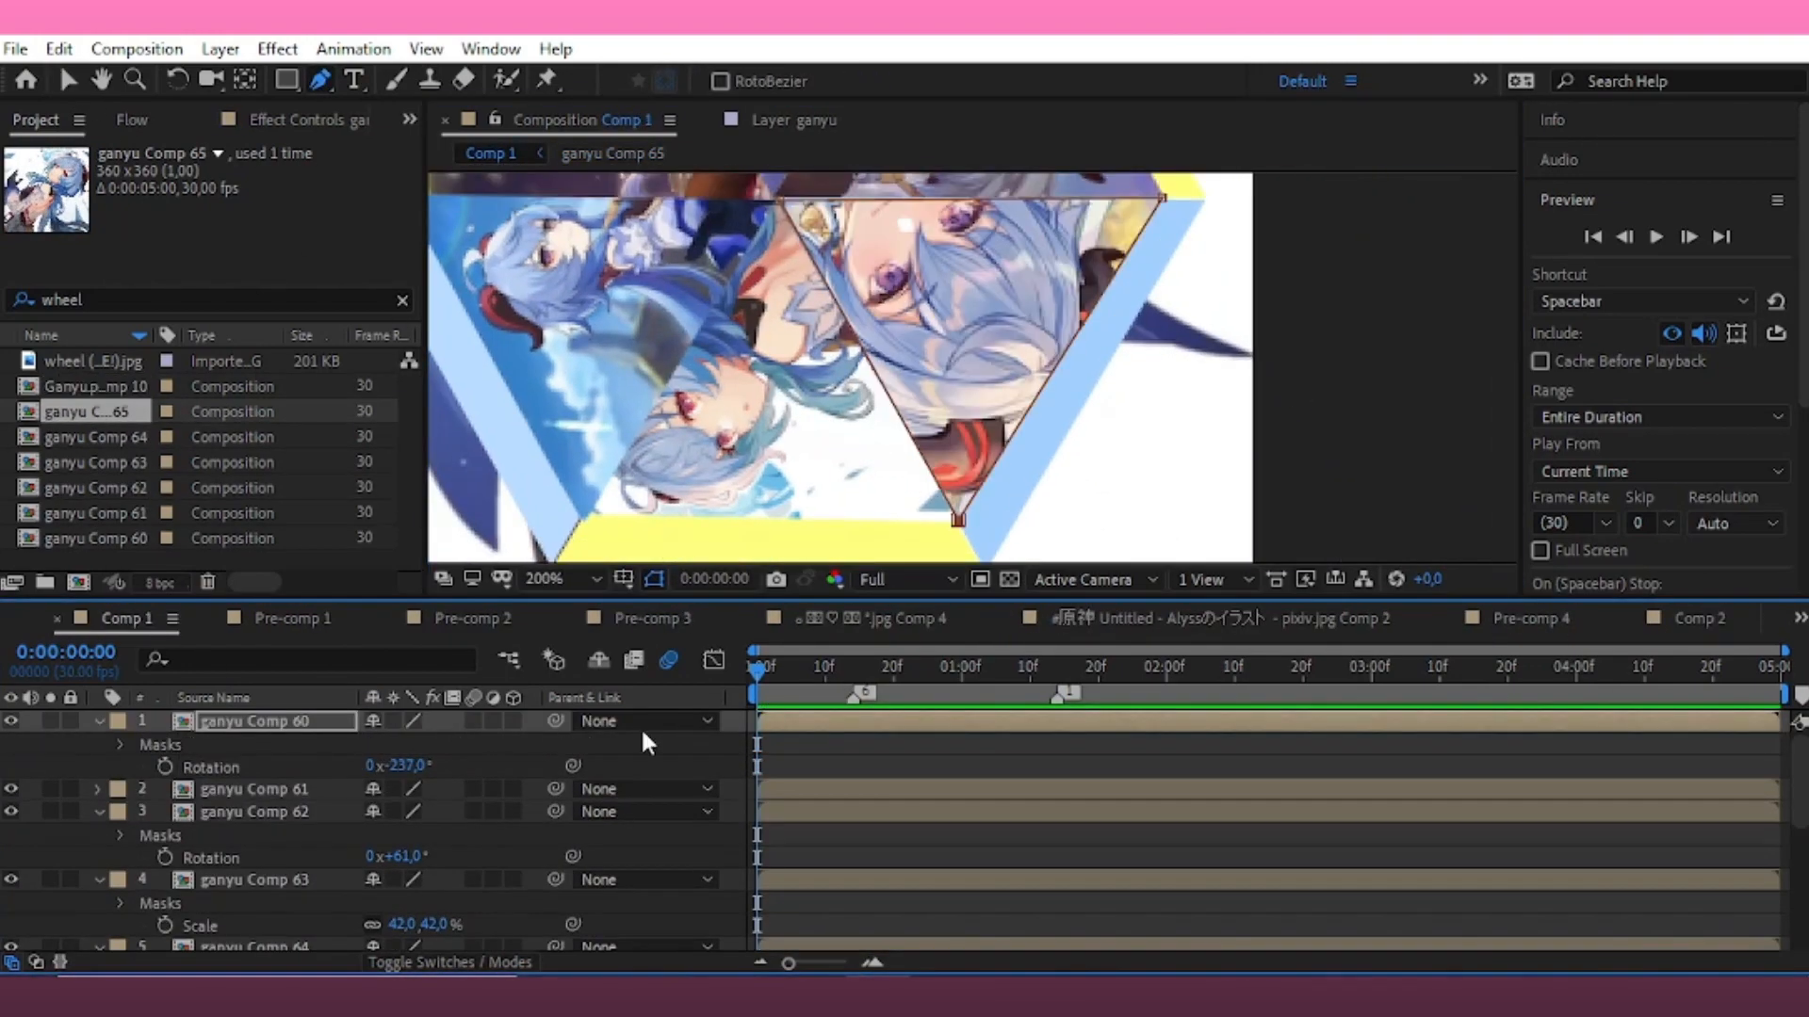
# Fit the whole wheel in the view and collapse the expanded properties of the ganyu Comp layers
pyautogui.click(570, 578)
pyautogui.click(615, 127)
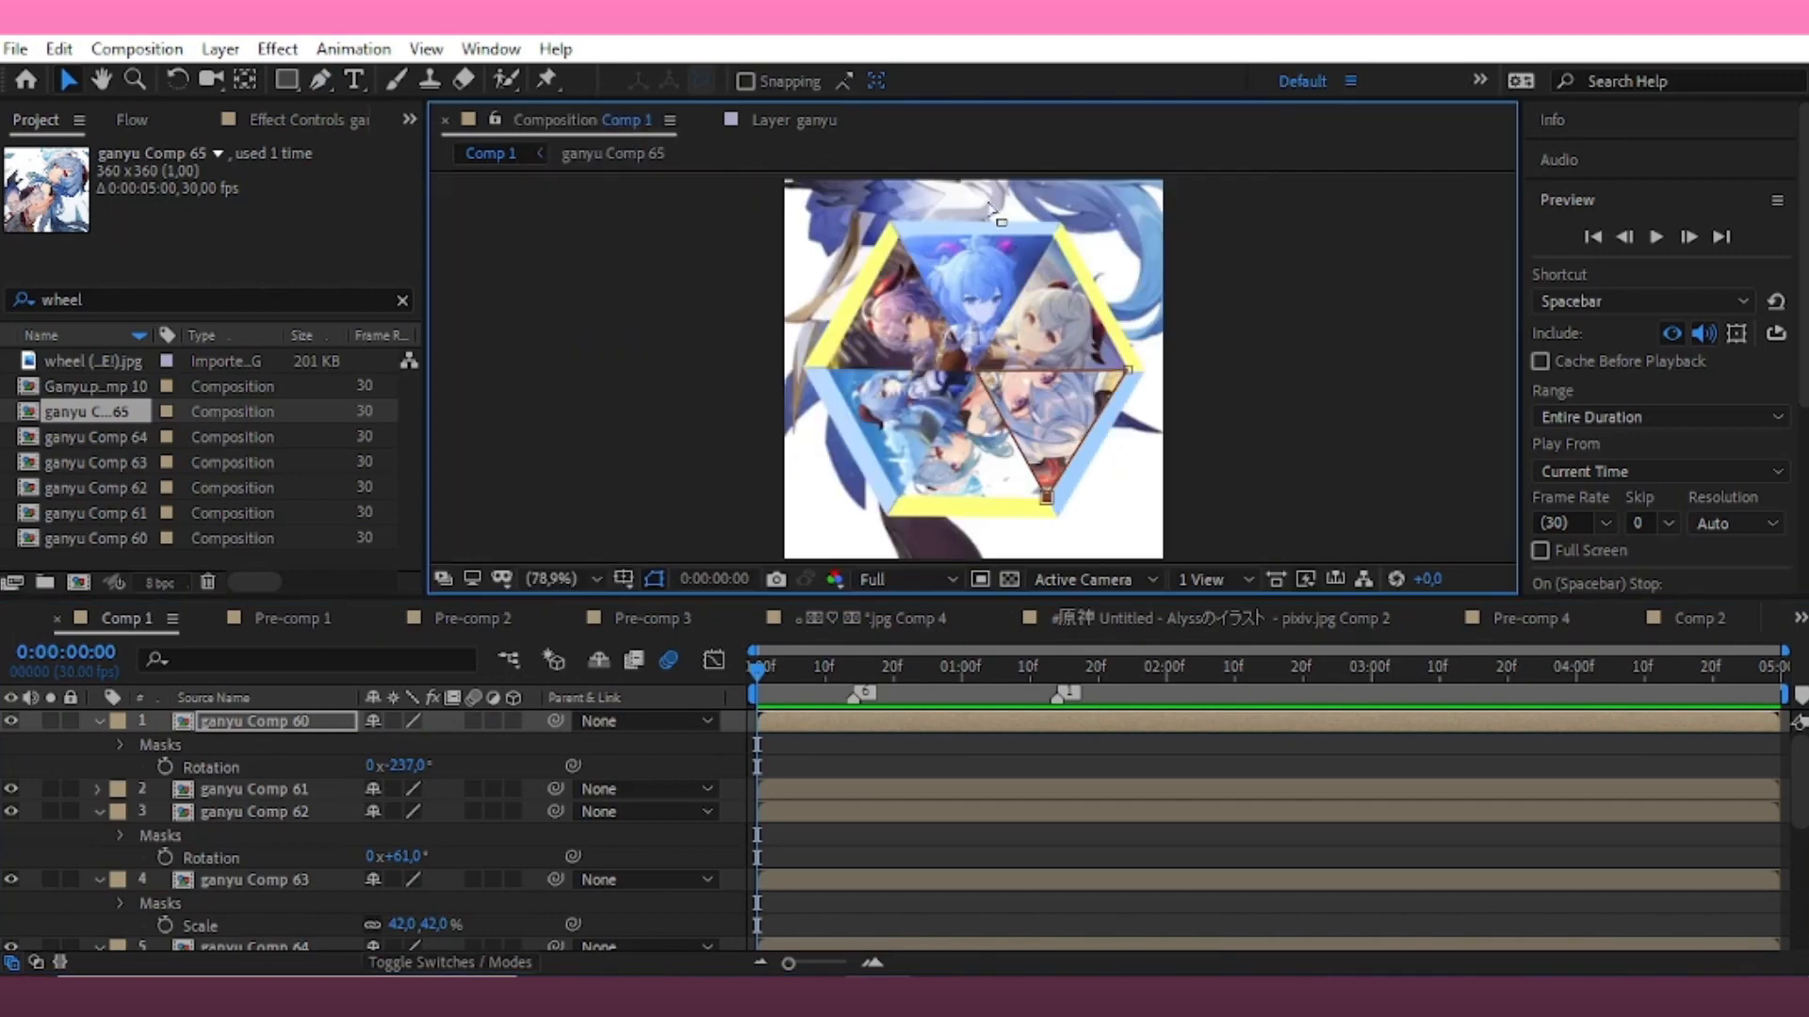
pyautogui.click(1317, 483)
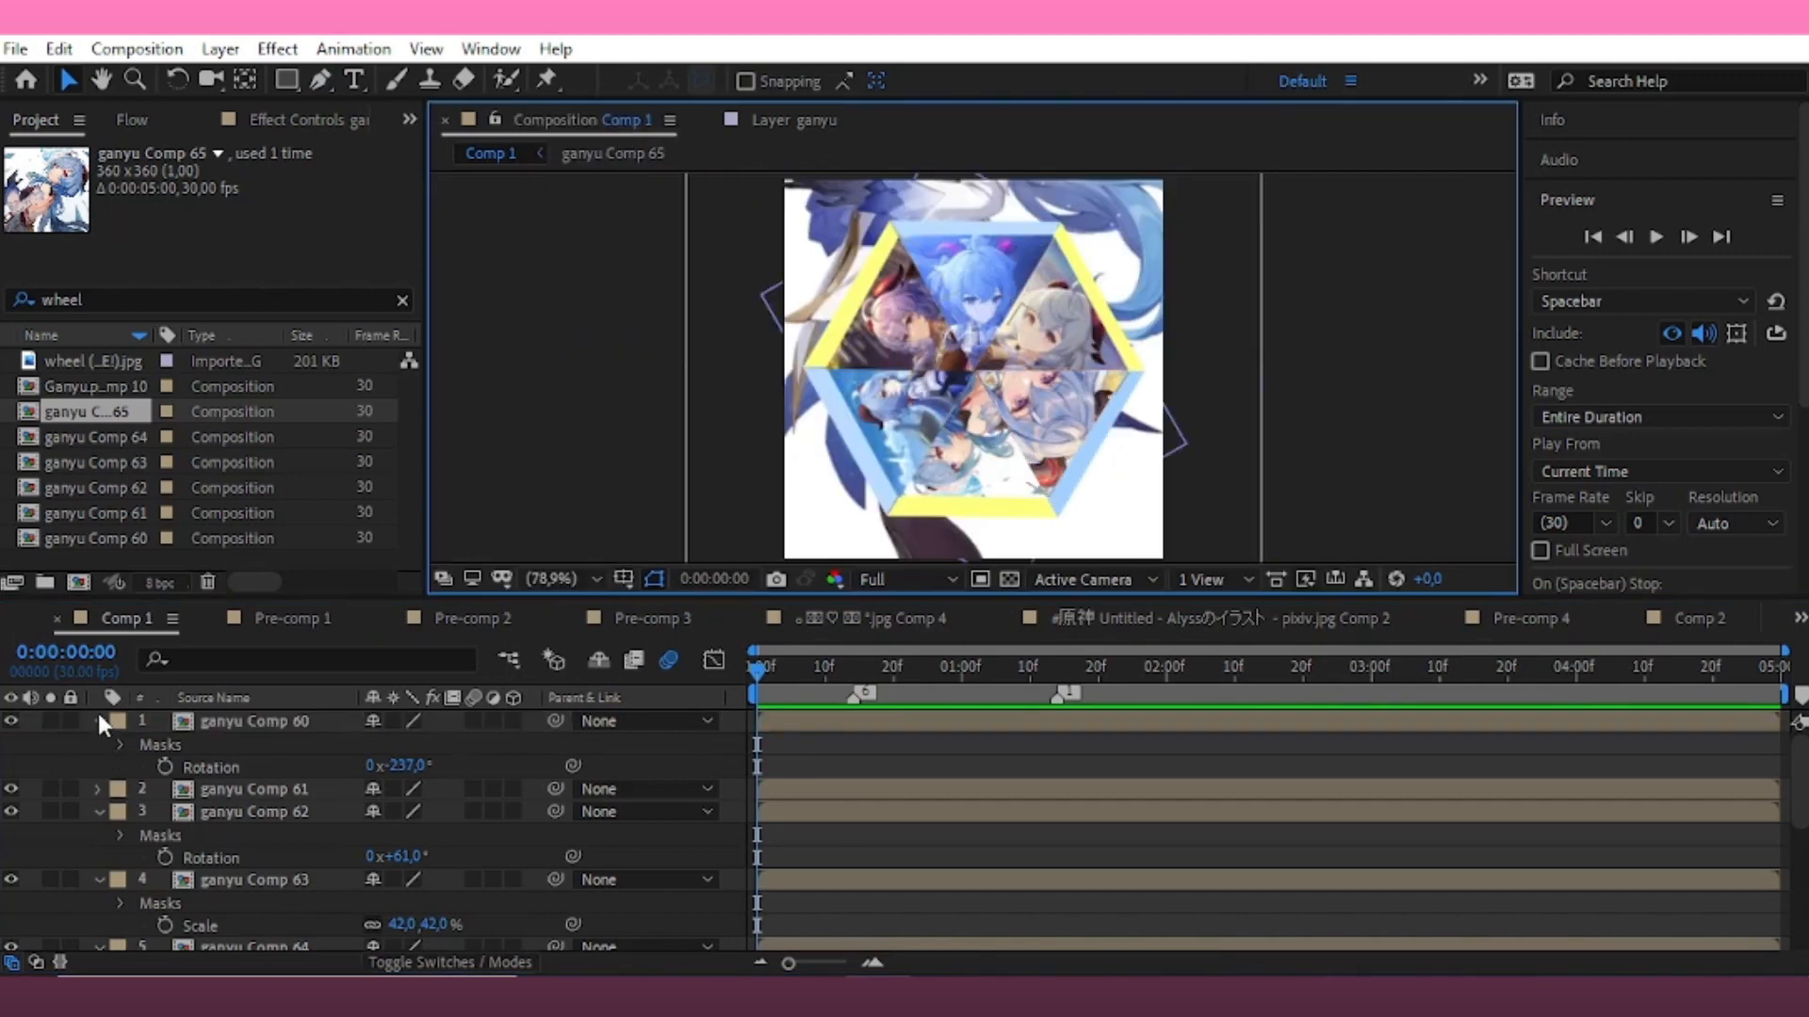
pyautogui.click(98, 720)
pyautogui.click(98, 766)
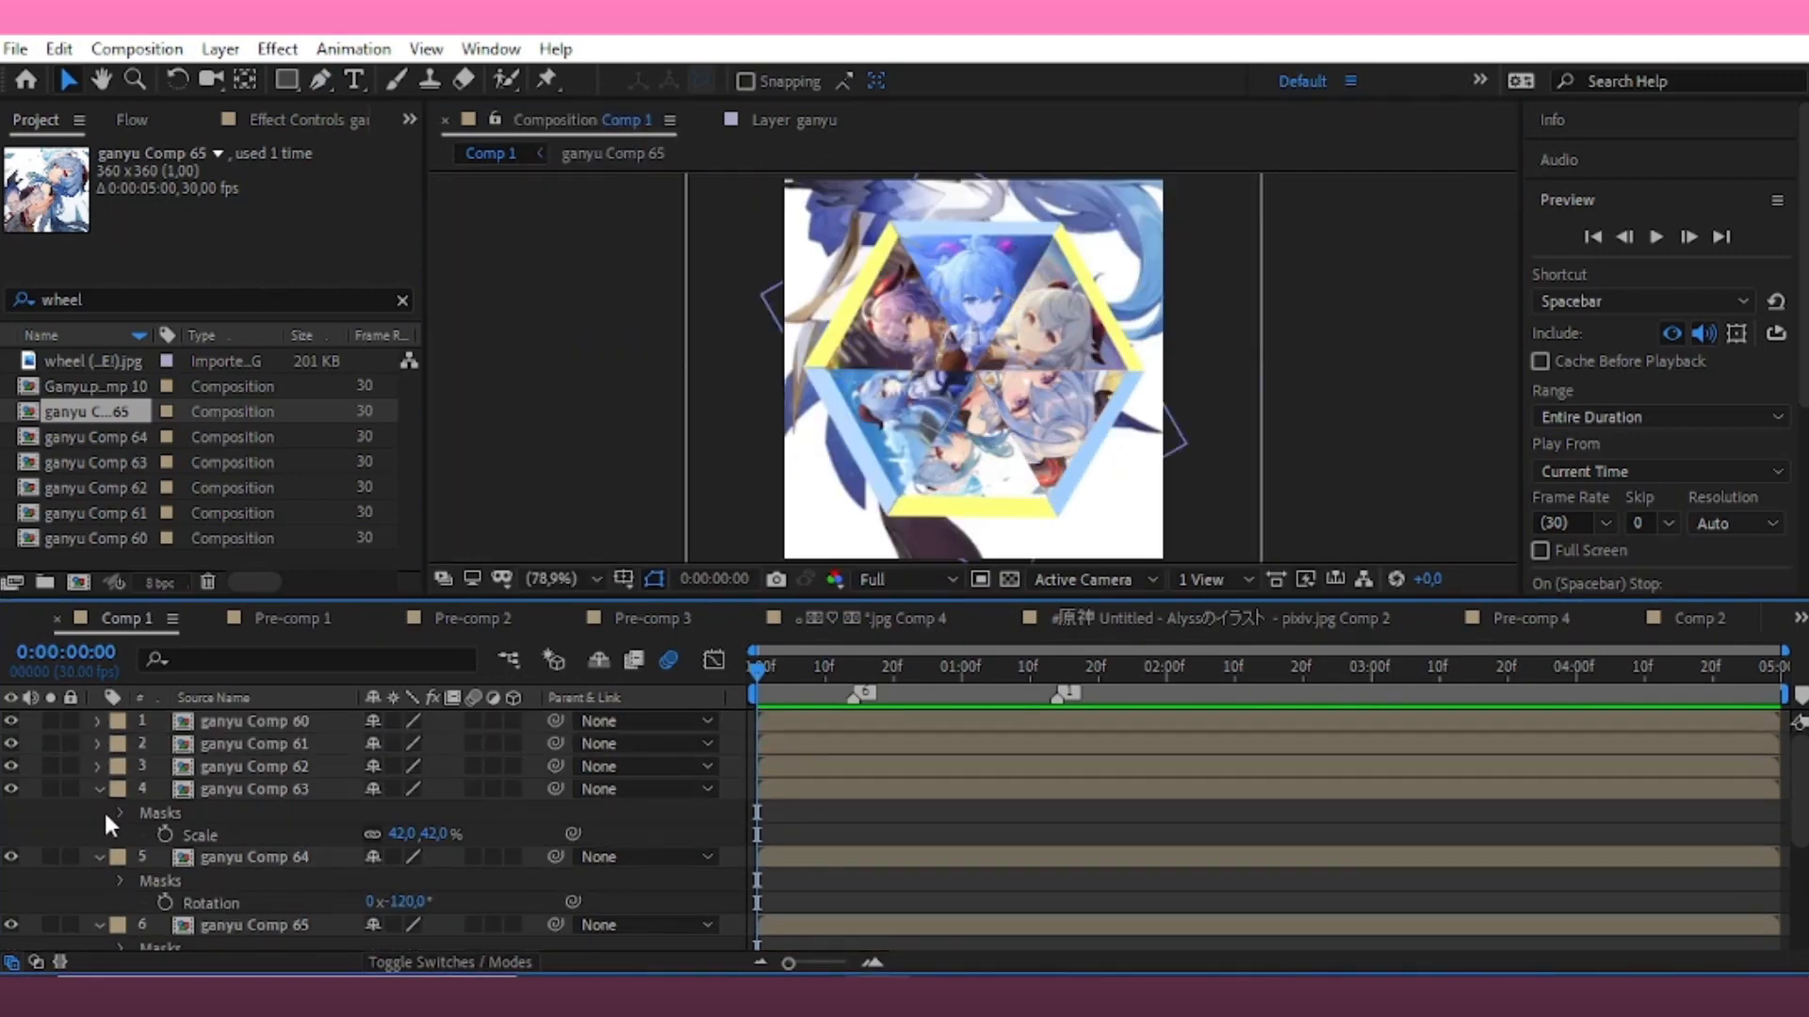
pyautogui.click(98, 789)
pyautogui.click(98, 811)
pyautogui.click(98, 834)
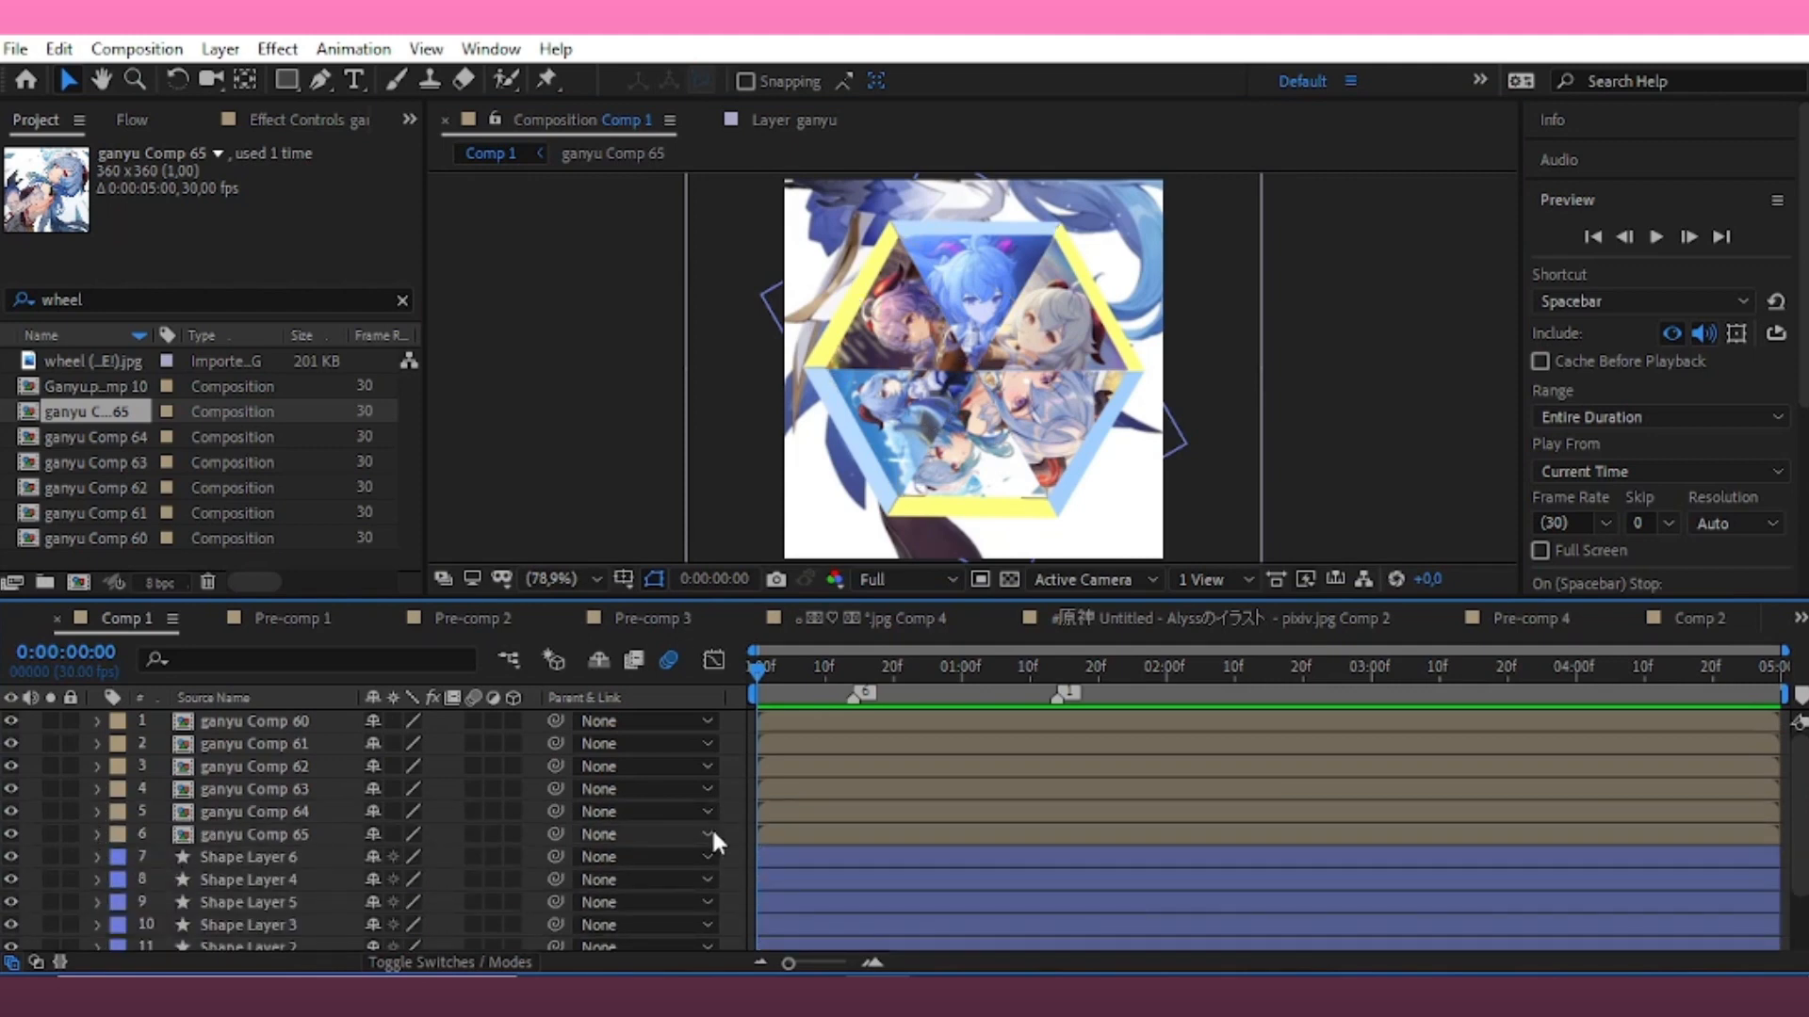
# Move the Ganyu.png layer to the top of the layer stack in Comp 1 and hide it
pyautogui.scroll(-3, 814, 828)
pyautogui.click(261, 919)
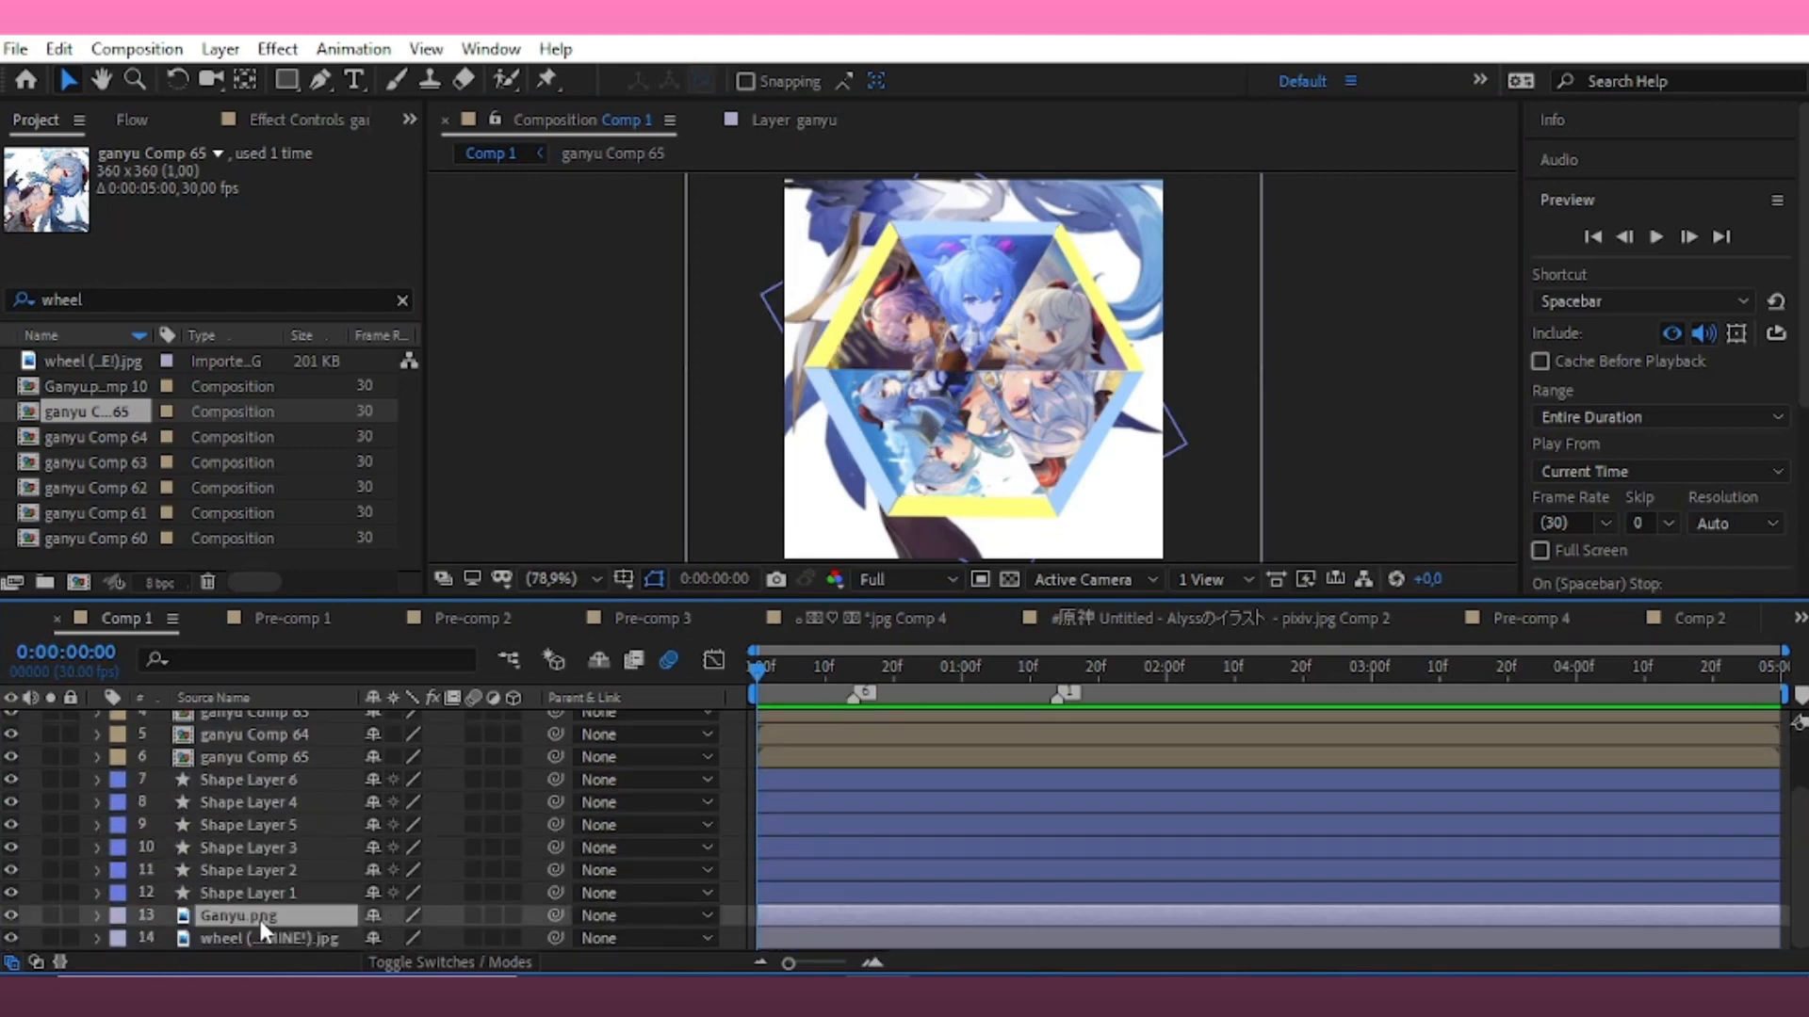
pyautogui.moveTo(260, 920); pyautogui.dragTo(271, 716)
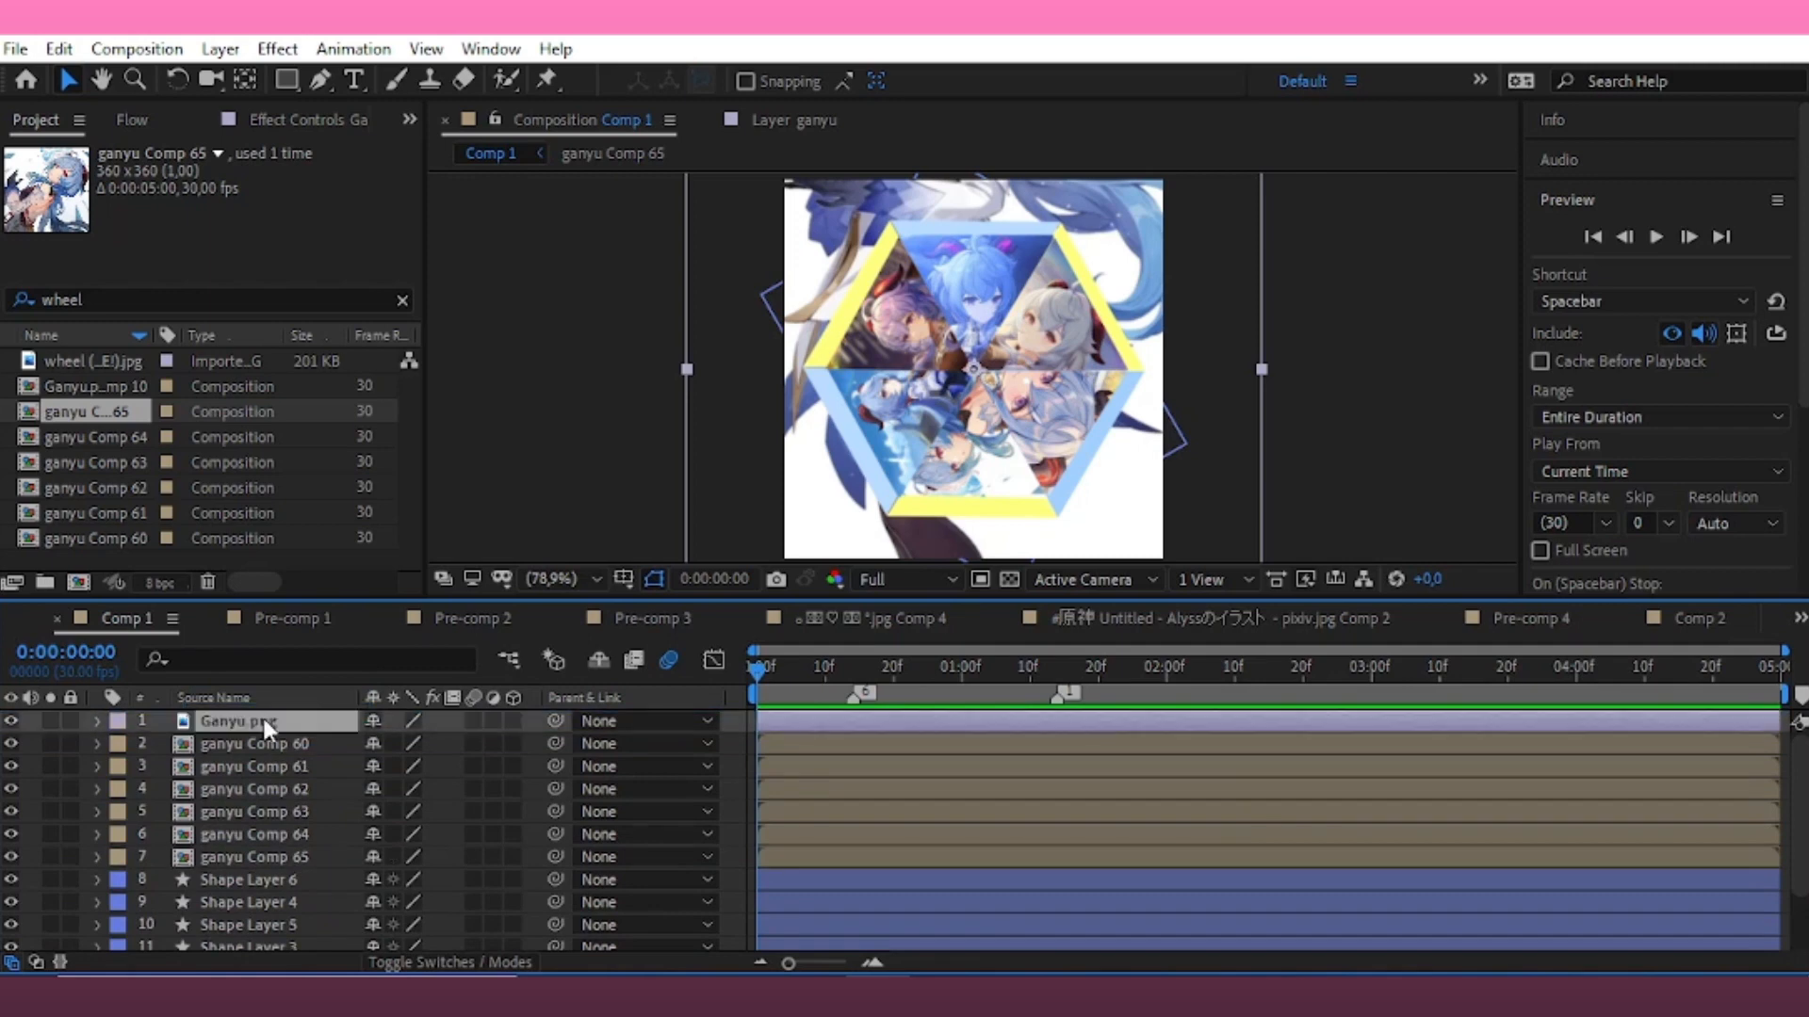
pyautogui.click(11, 721)
# Delete the wheel reference image layer beneath the coloured shape layers
pyautogui.scroll(-3, 786, 839)
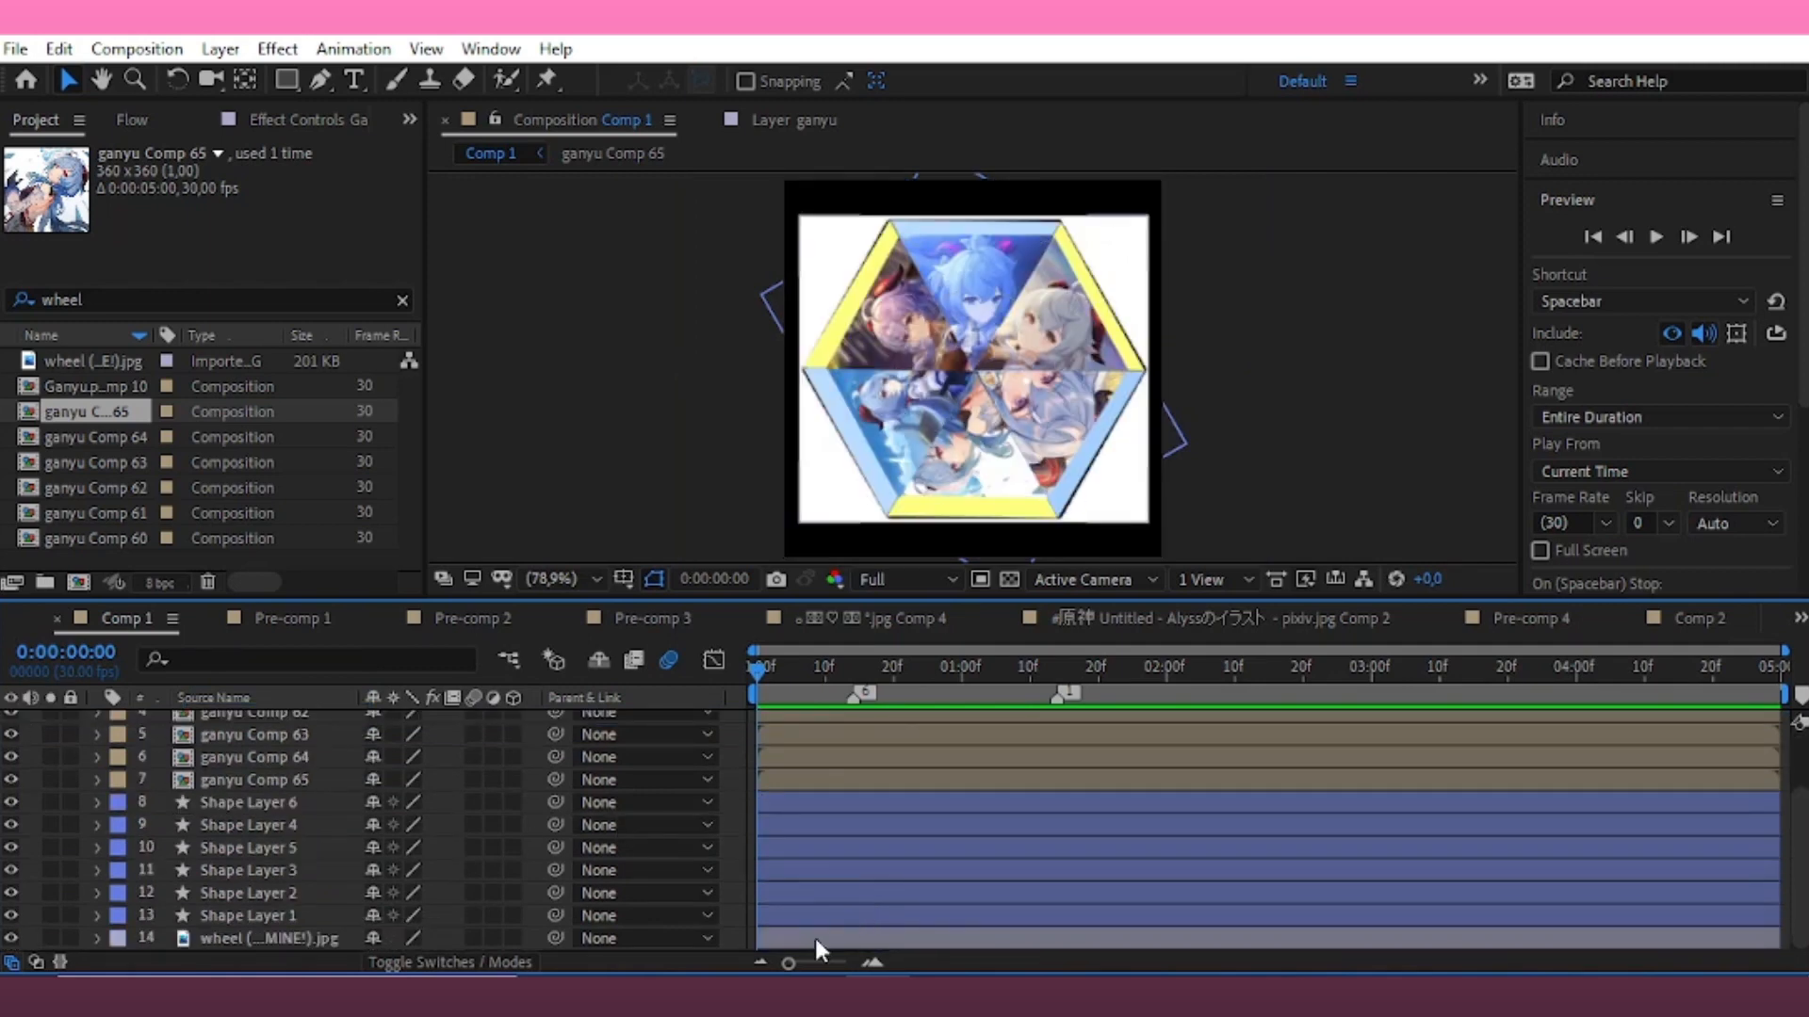
pyautogui.click(814, 935)
pyautogui.press('Delete')
pyautogui.scroll(3, 906, 868)
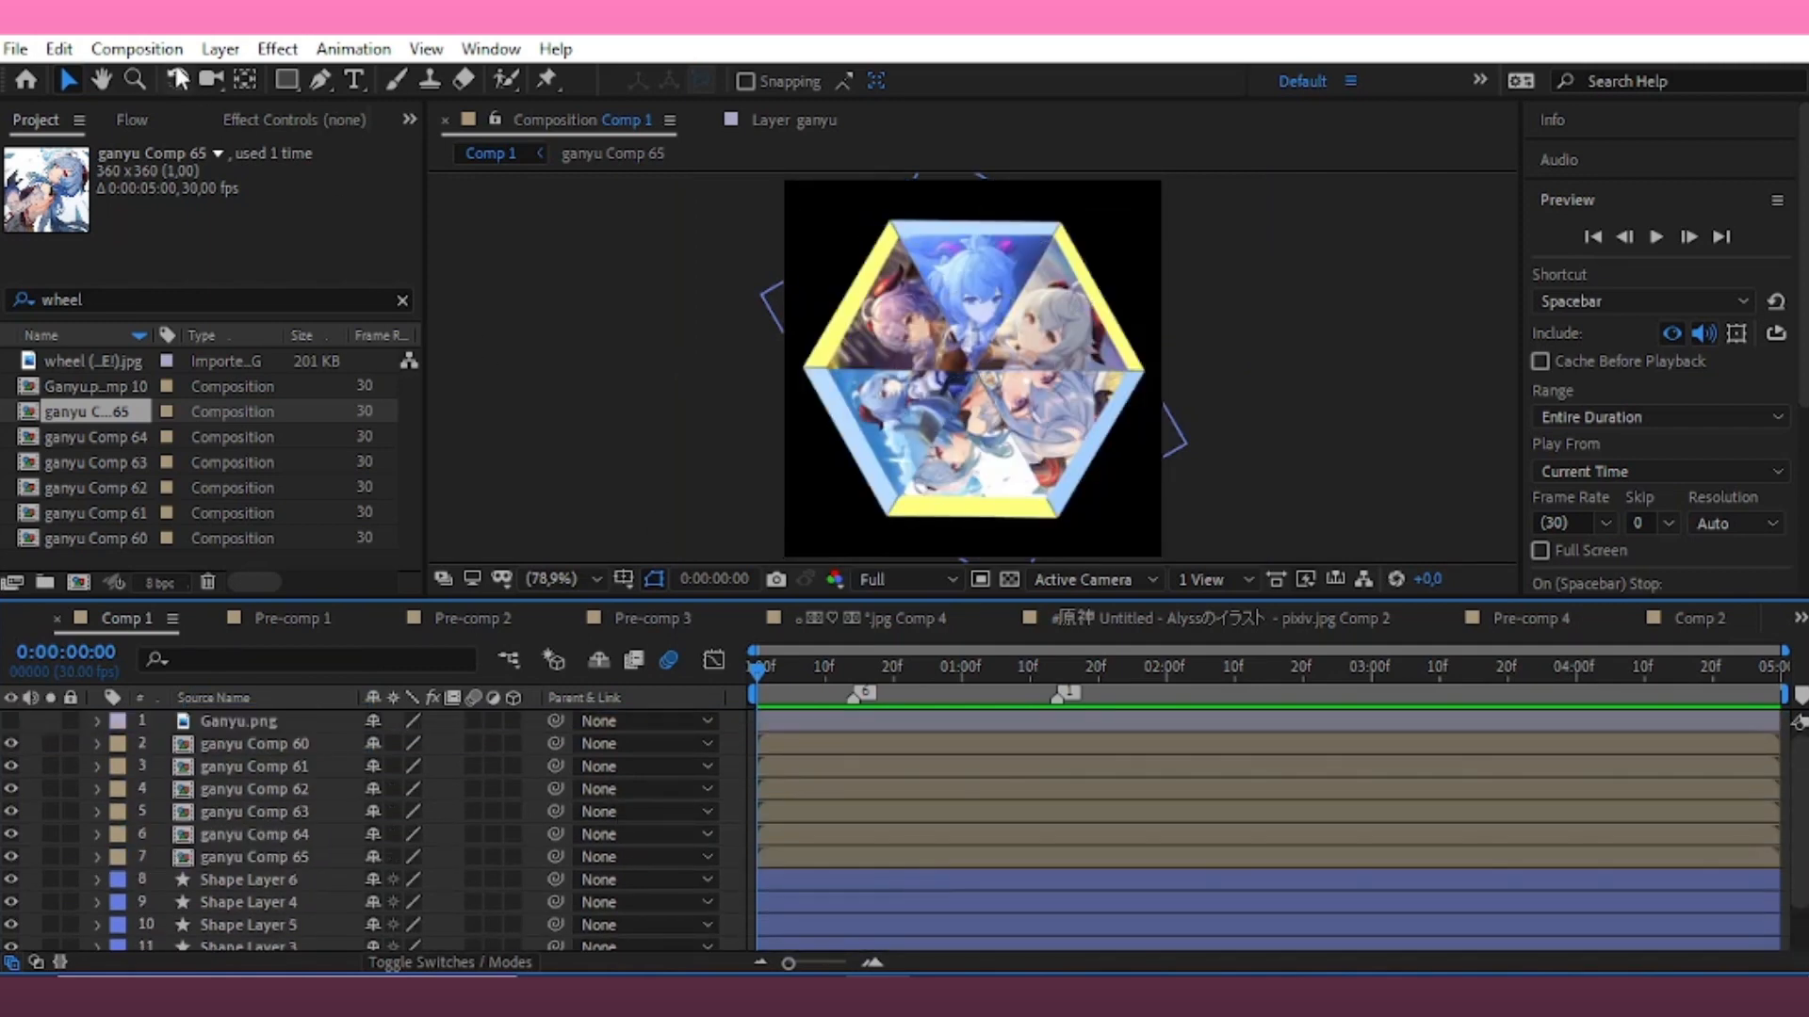
# Add a null object above all the layers in Comp 1
pyautogui.click(220, 48)
pyautogui.moveTo(243, 80)
pyautogui.click(807, 193)
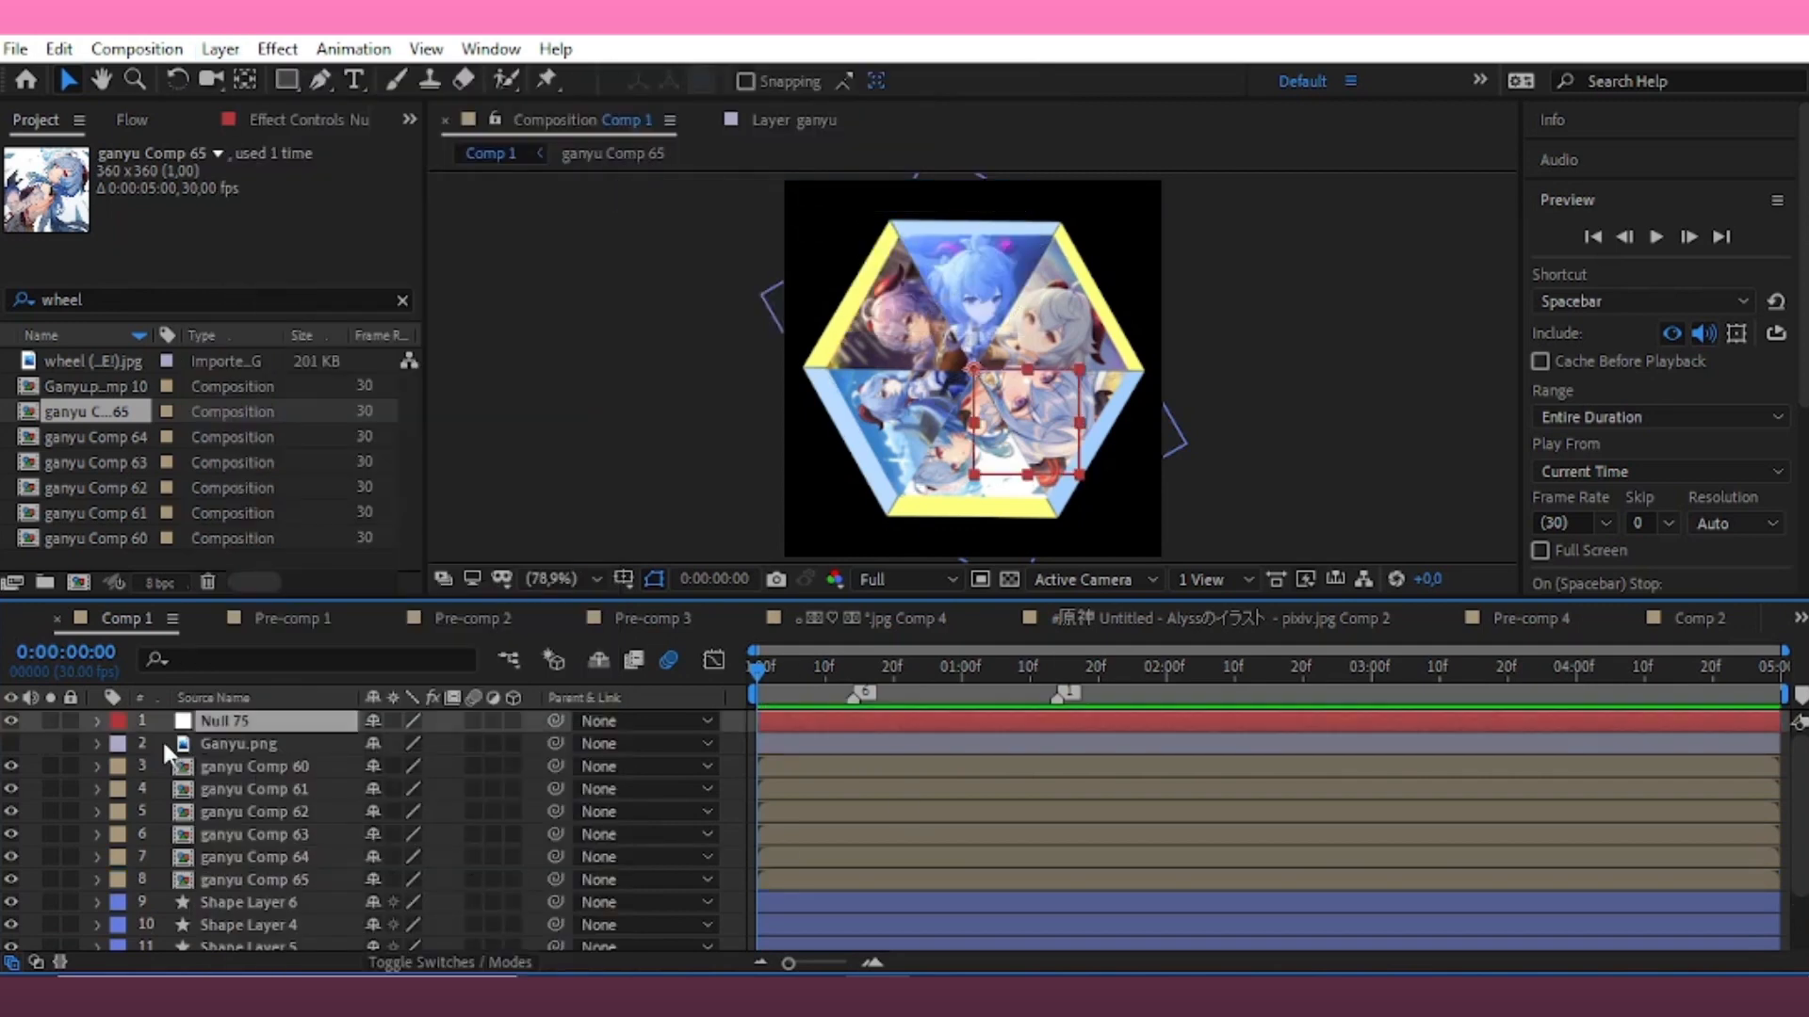
# Show the Ganyu.png layer and pre-compose it, moving all attributes into the new composition
pyautogui.click(229, 743)
pyautogui.click(10, 743)
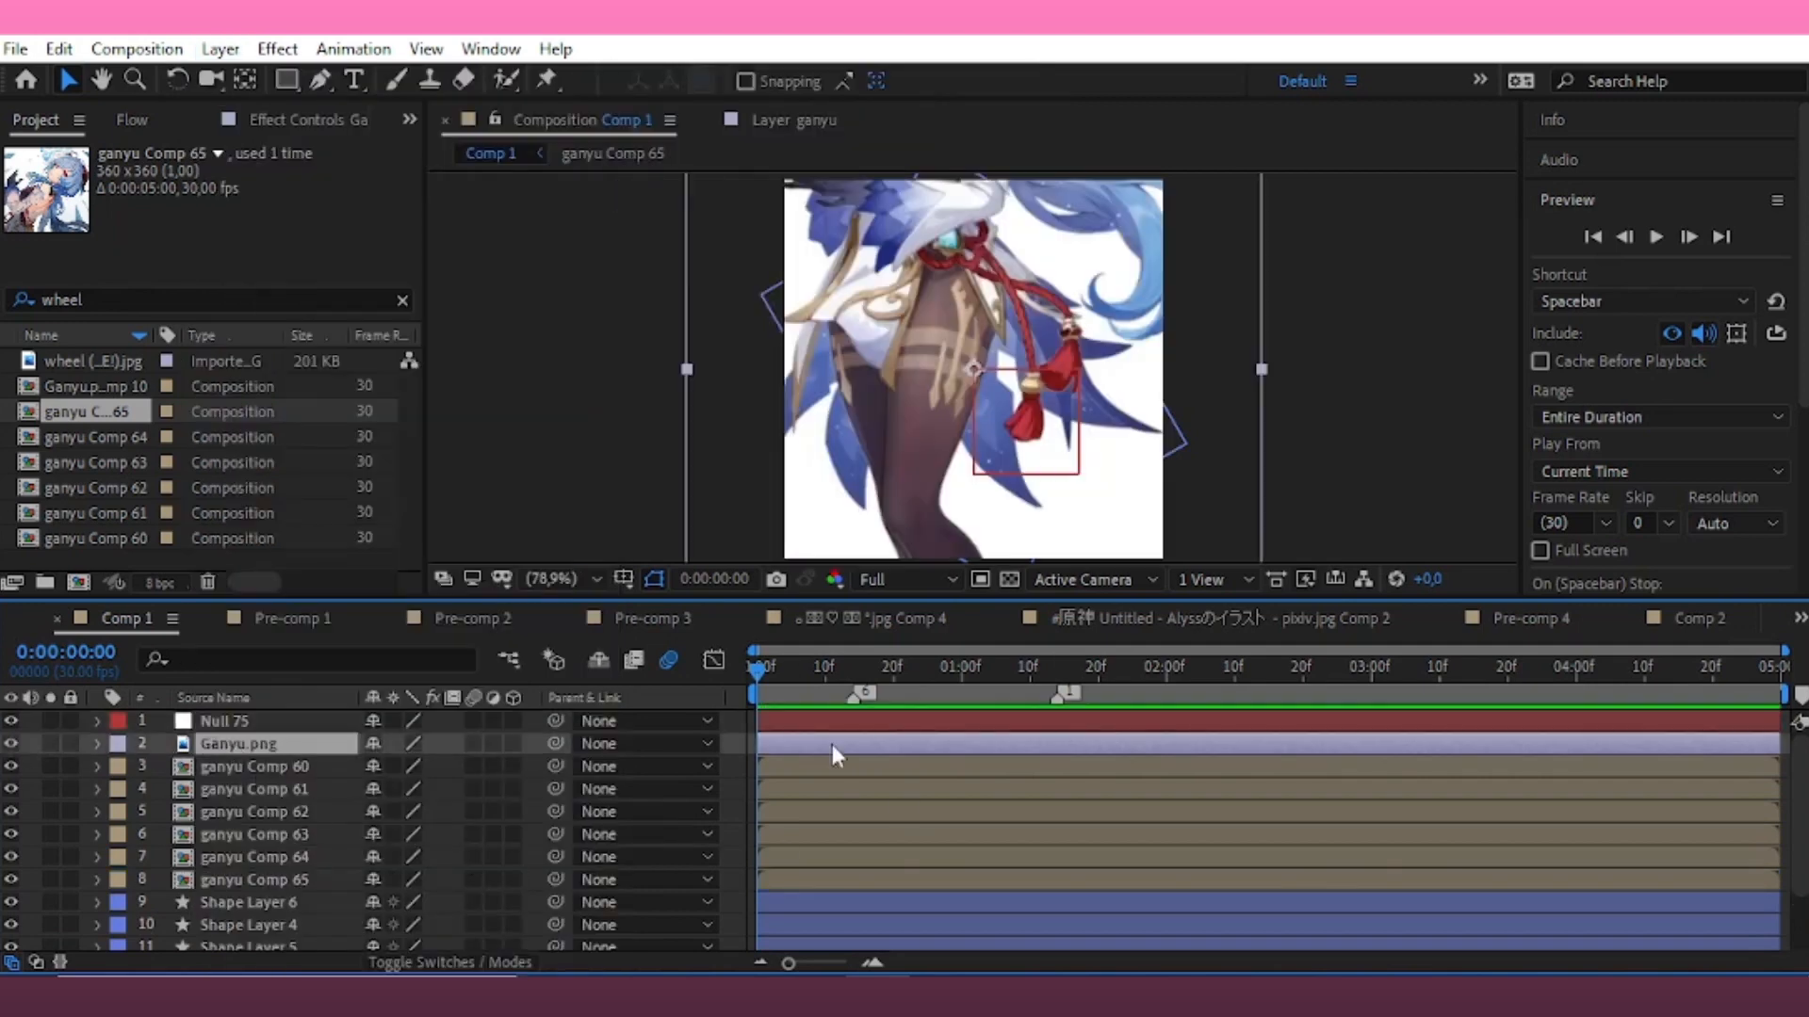
pyautogui.rightClick(919, 744)
pyautogui.click(1100, 855)
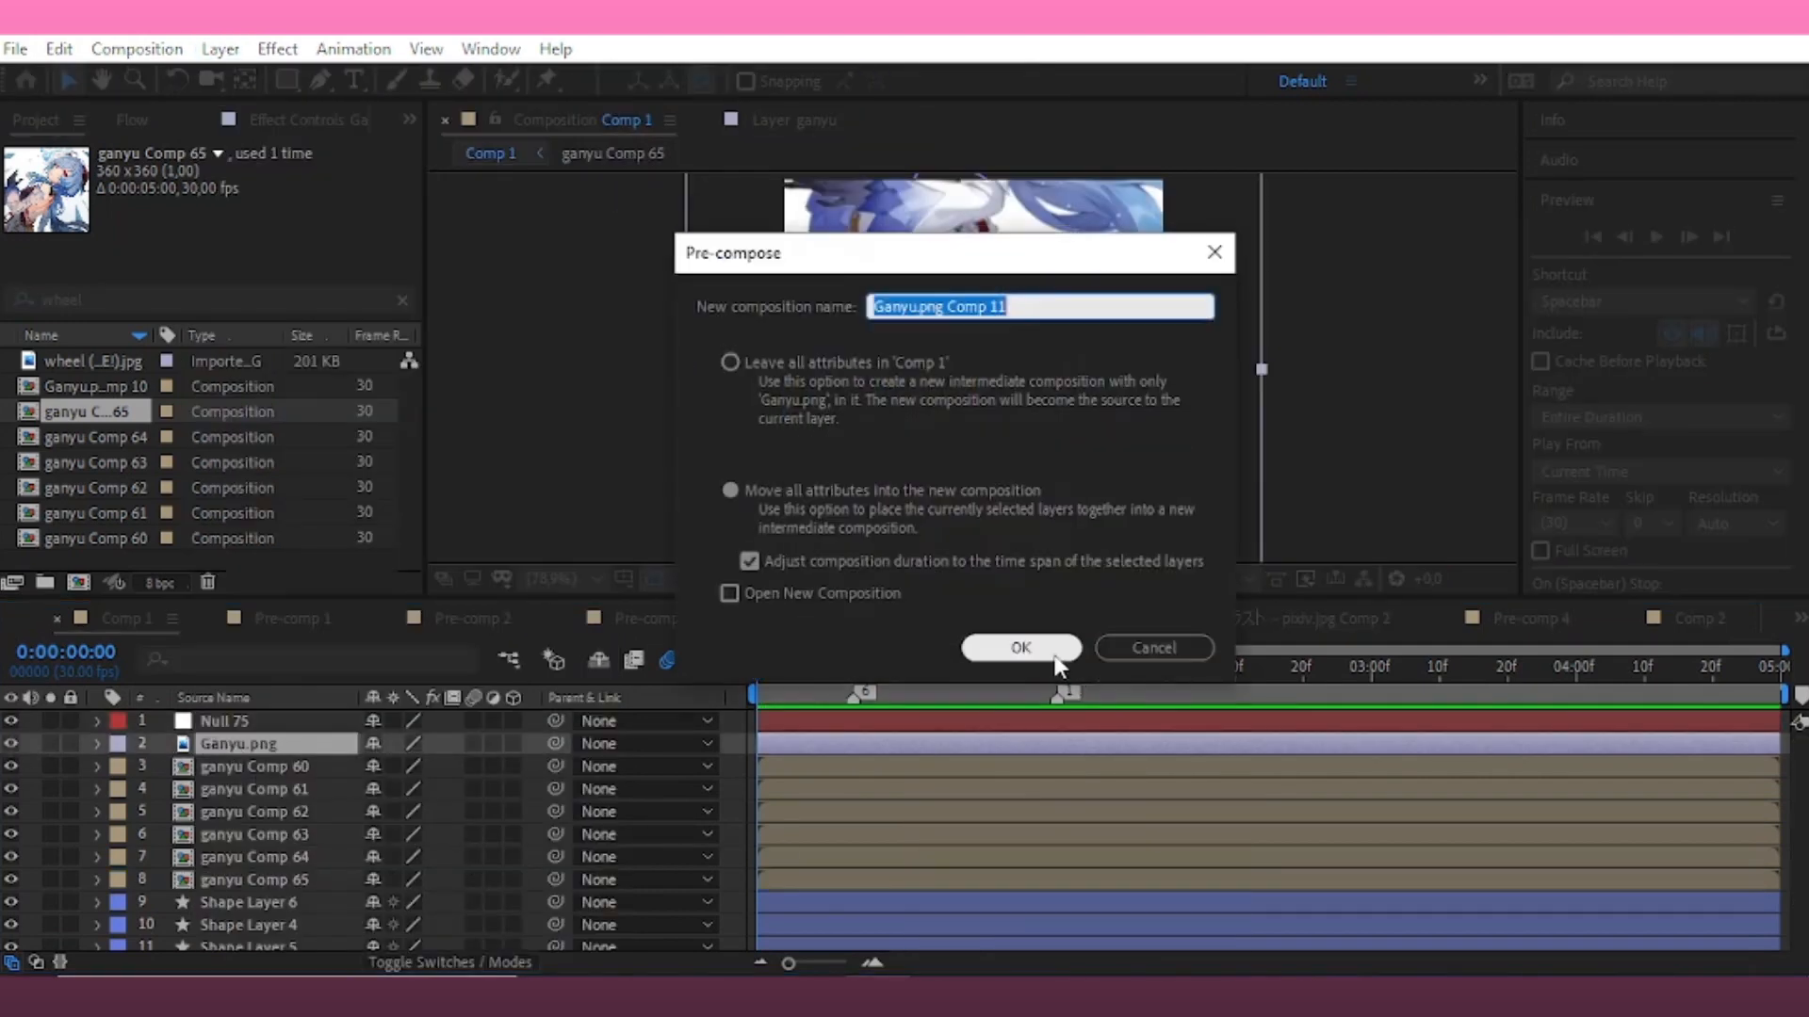
pyautogui.press('Return')
# Inside the Ganyu.png Comp 11 composition, scale the picture down to show the head and upper body, and position it at 180, 311
pyautogui.doubleClick(838, 743)
pyautogui.click(816, 725)
pyautogui.press('s')
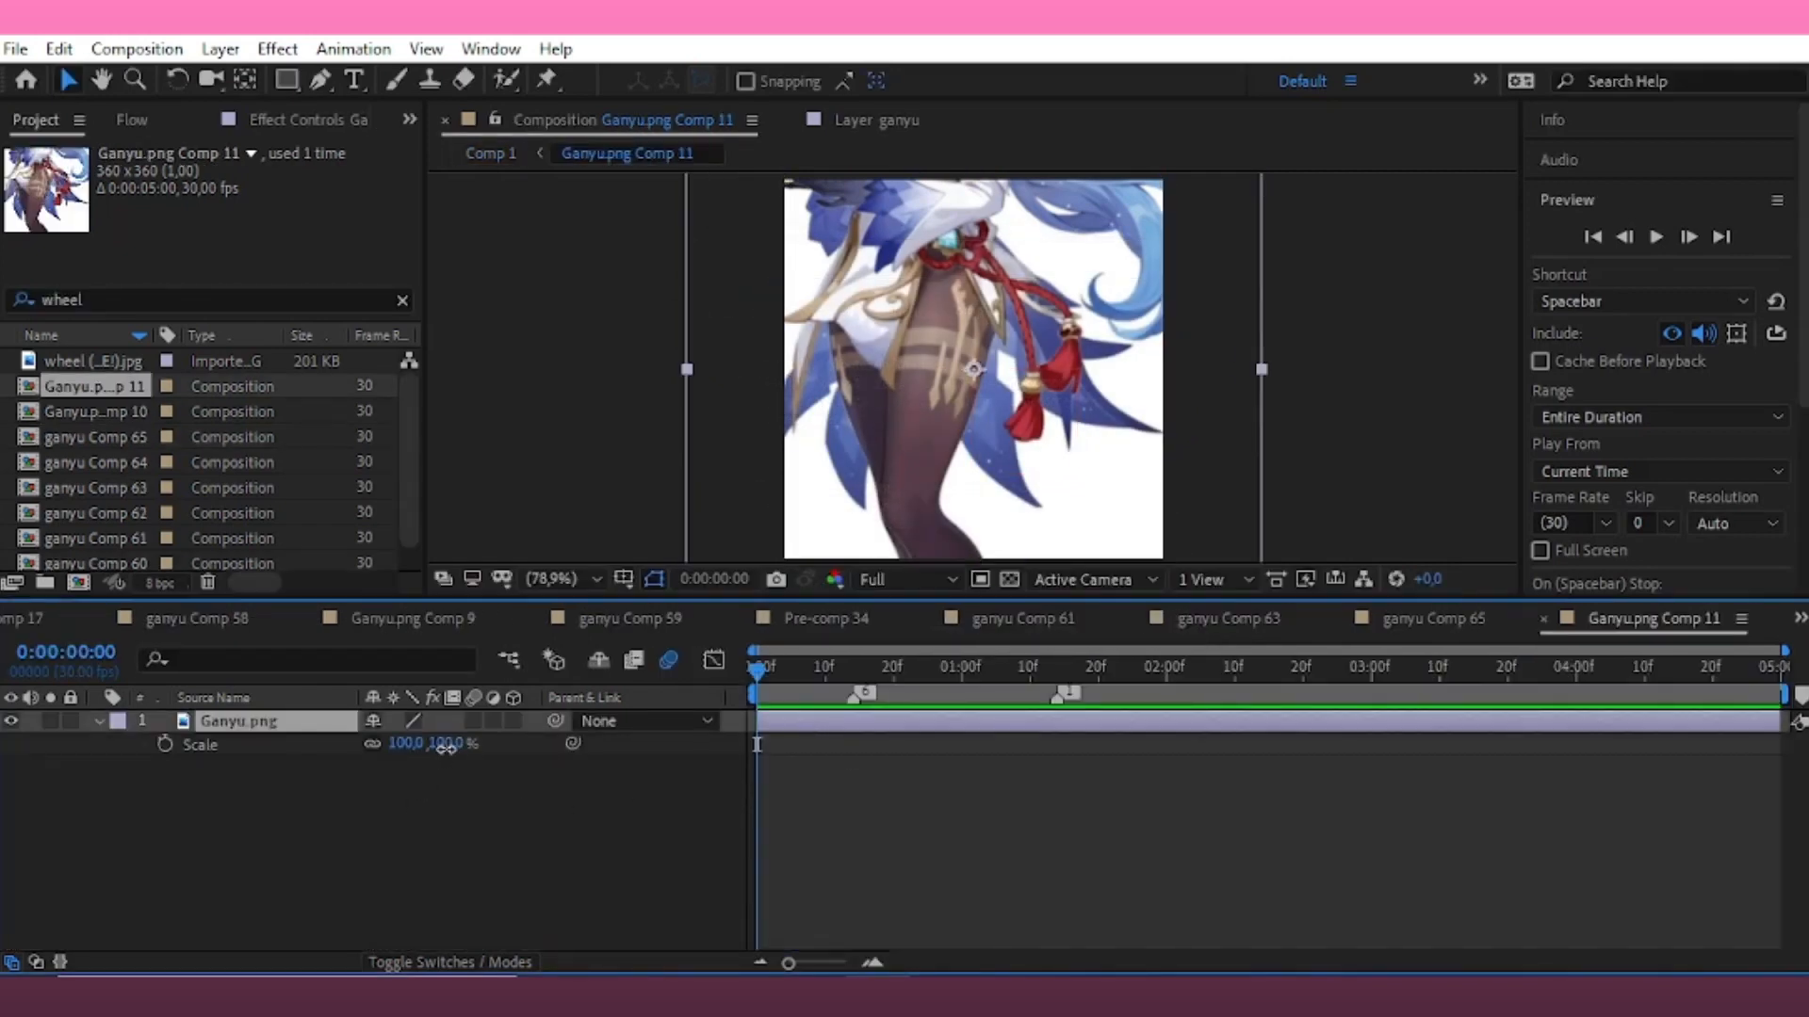
pyautogui.moveTo(445, 747); pyautogui.dragTo(587, 795)
pyautogui.press('p')
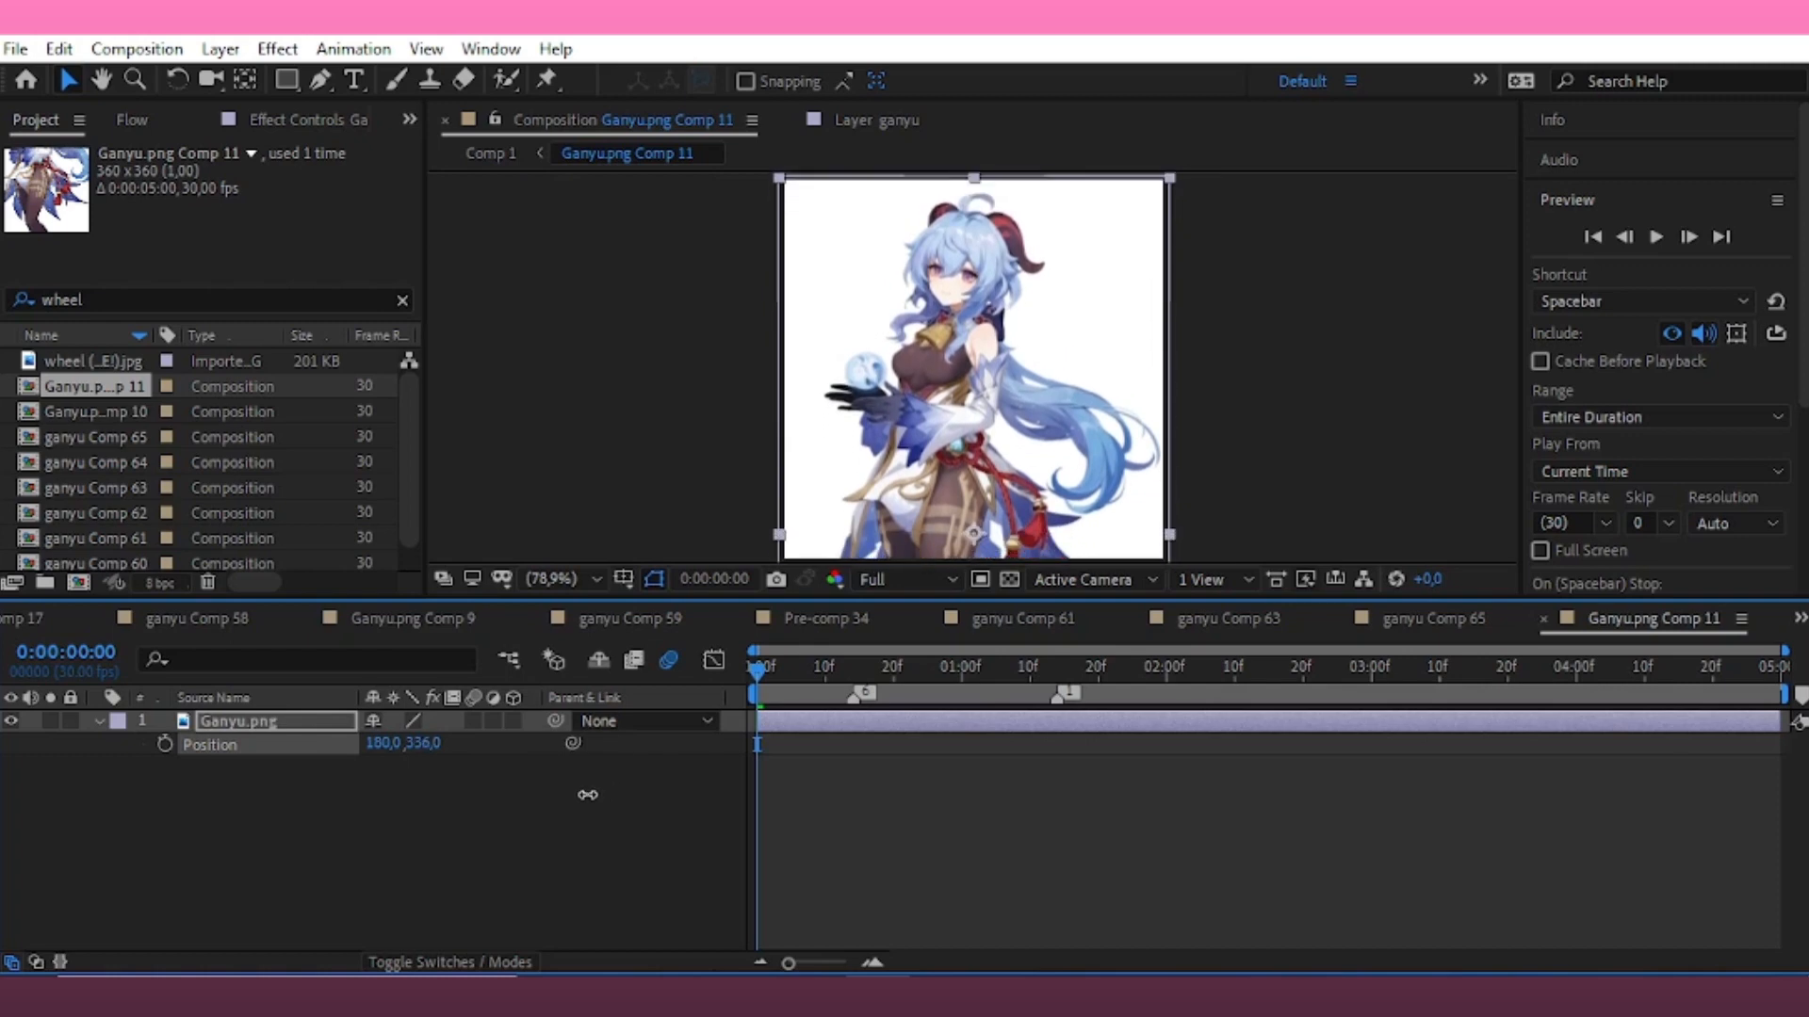
pyautogui.press('s')
pyautogui.moveTo(438, 746); pyautogui.dragTo(443, 743)
pyautogui.press('p')
pyautogui.press('s')
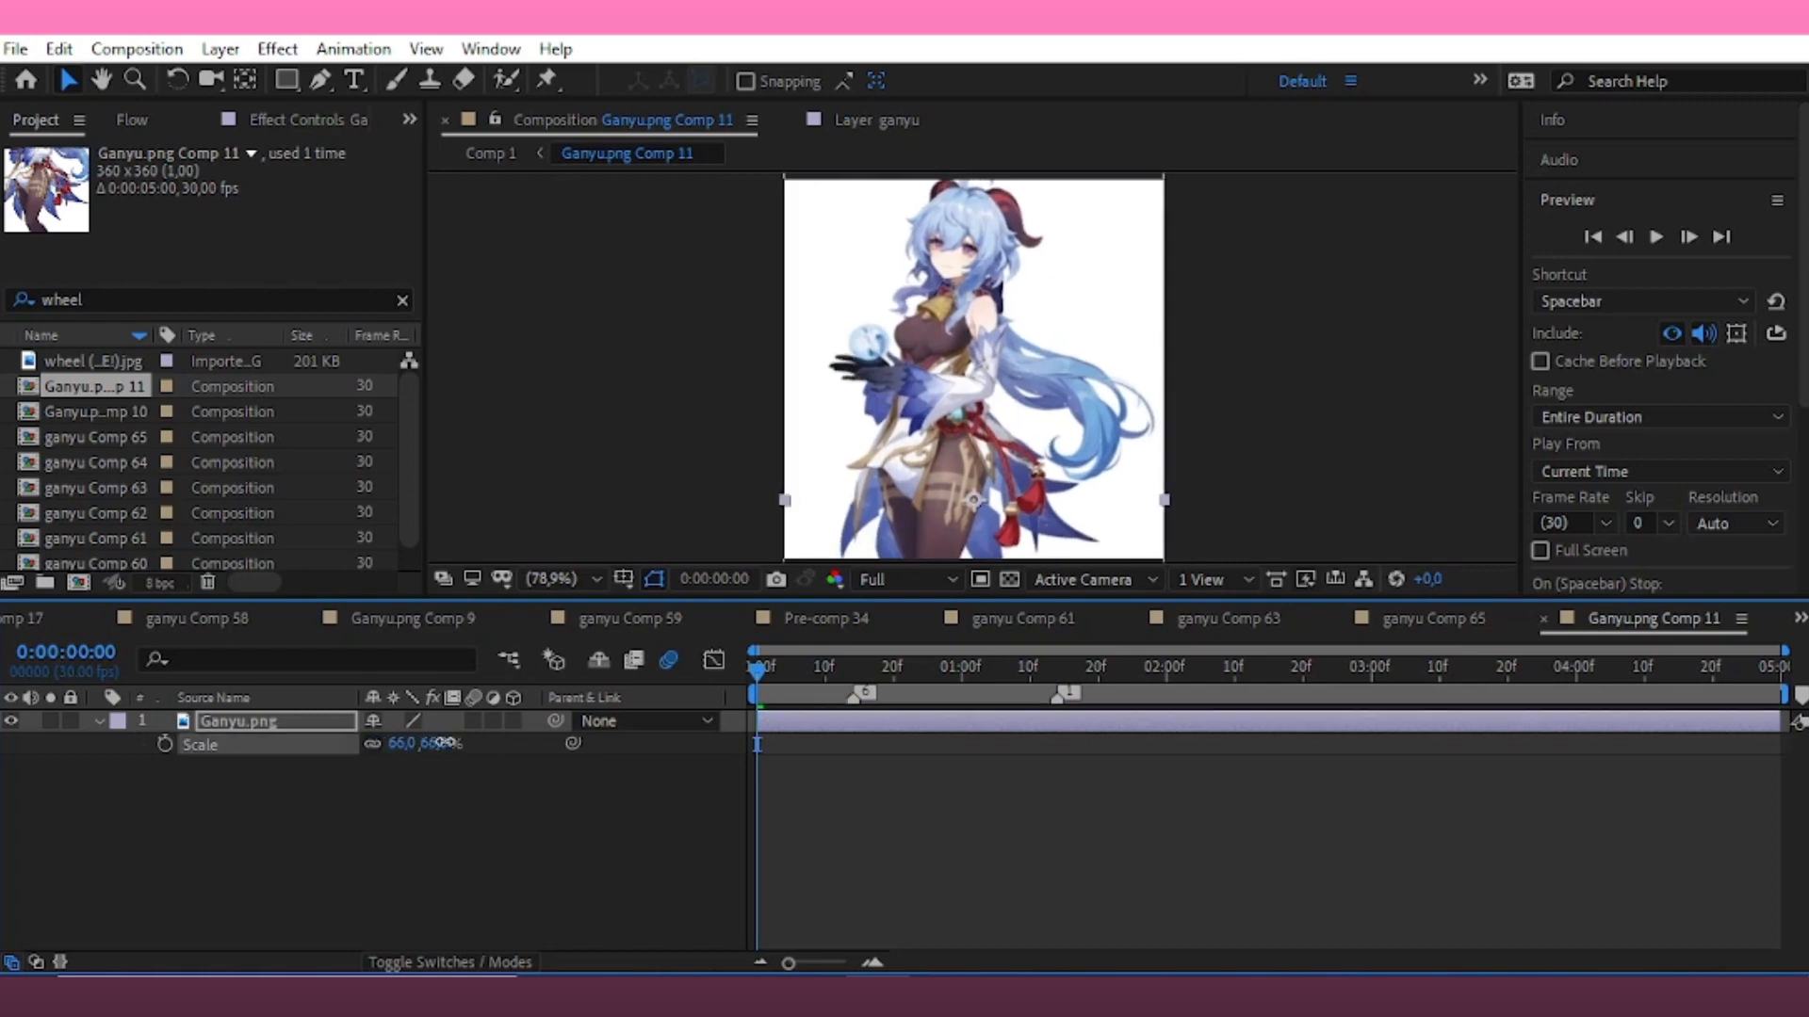
pyautogui.moveTo(445, 743); pyautogui.dragTo(433, 744)
pyautogui.press('p')
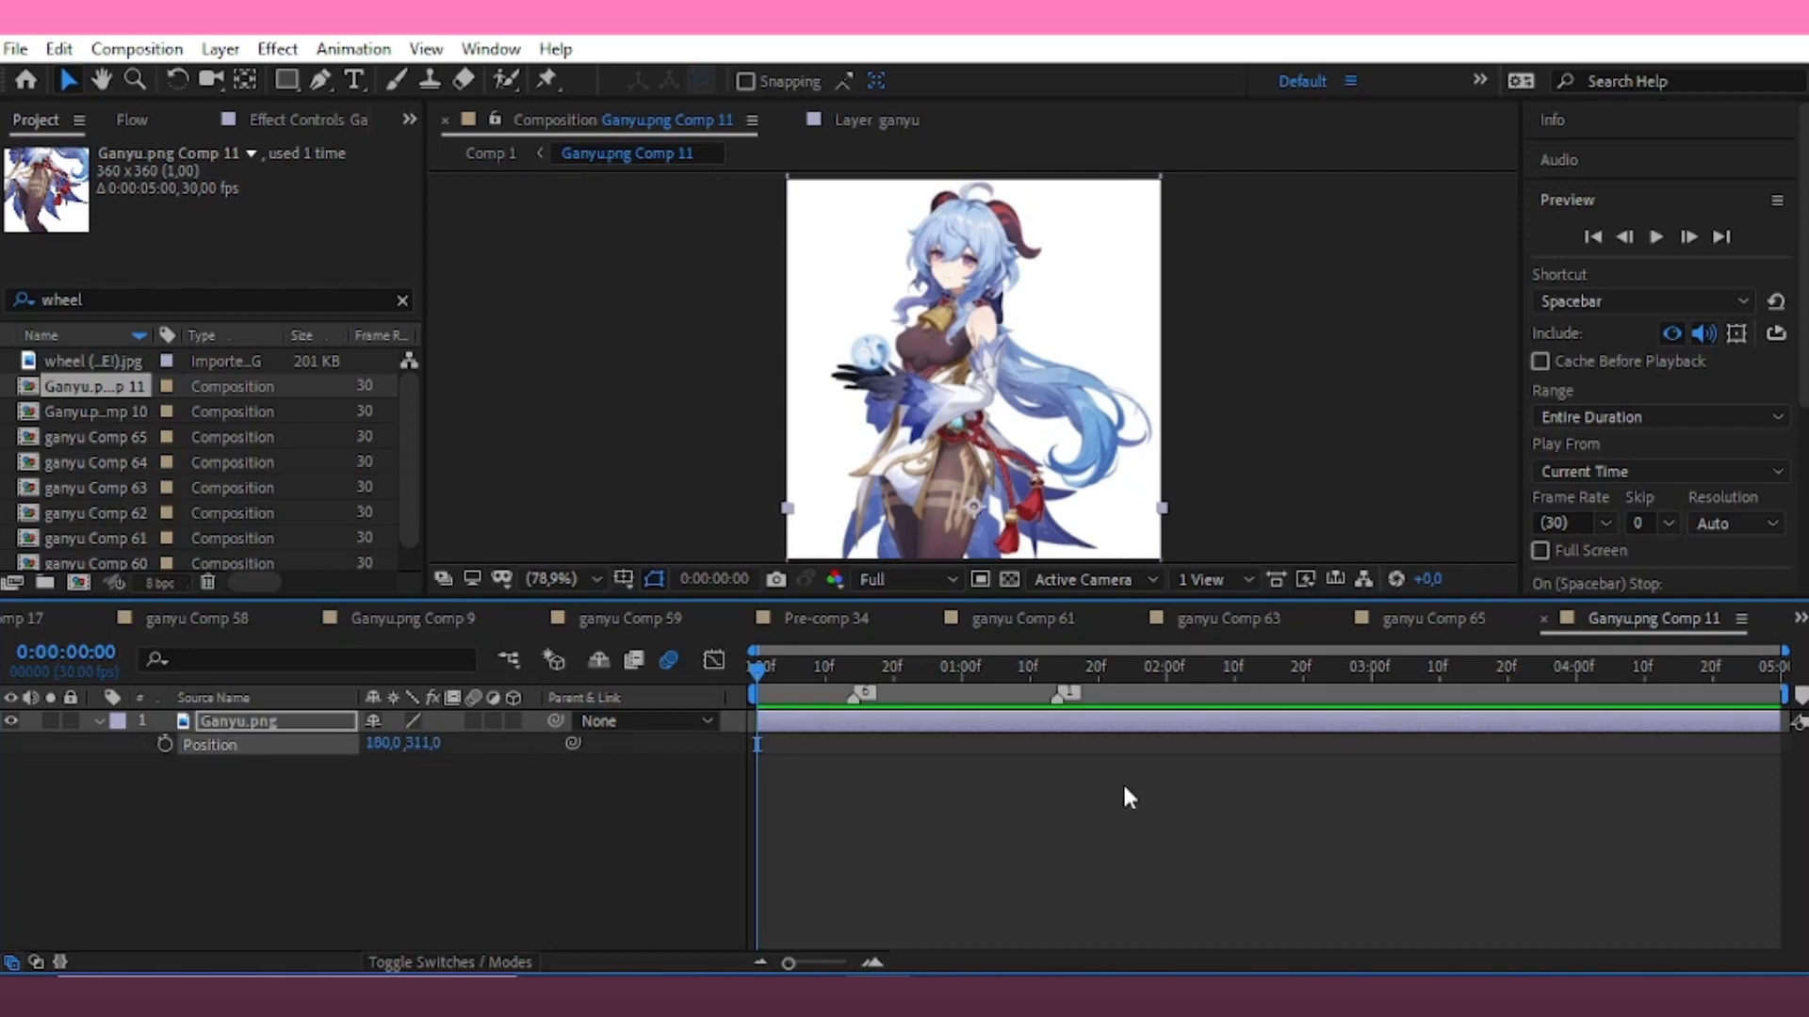
# Mask only the character's head and hair on the Ganyu.png layer with the Pen tool, tracing its outline closely
pyautogui.click(321, 80)
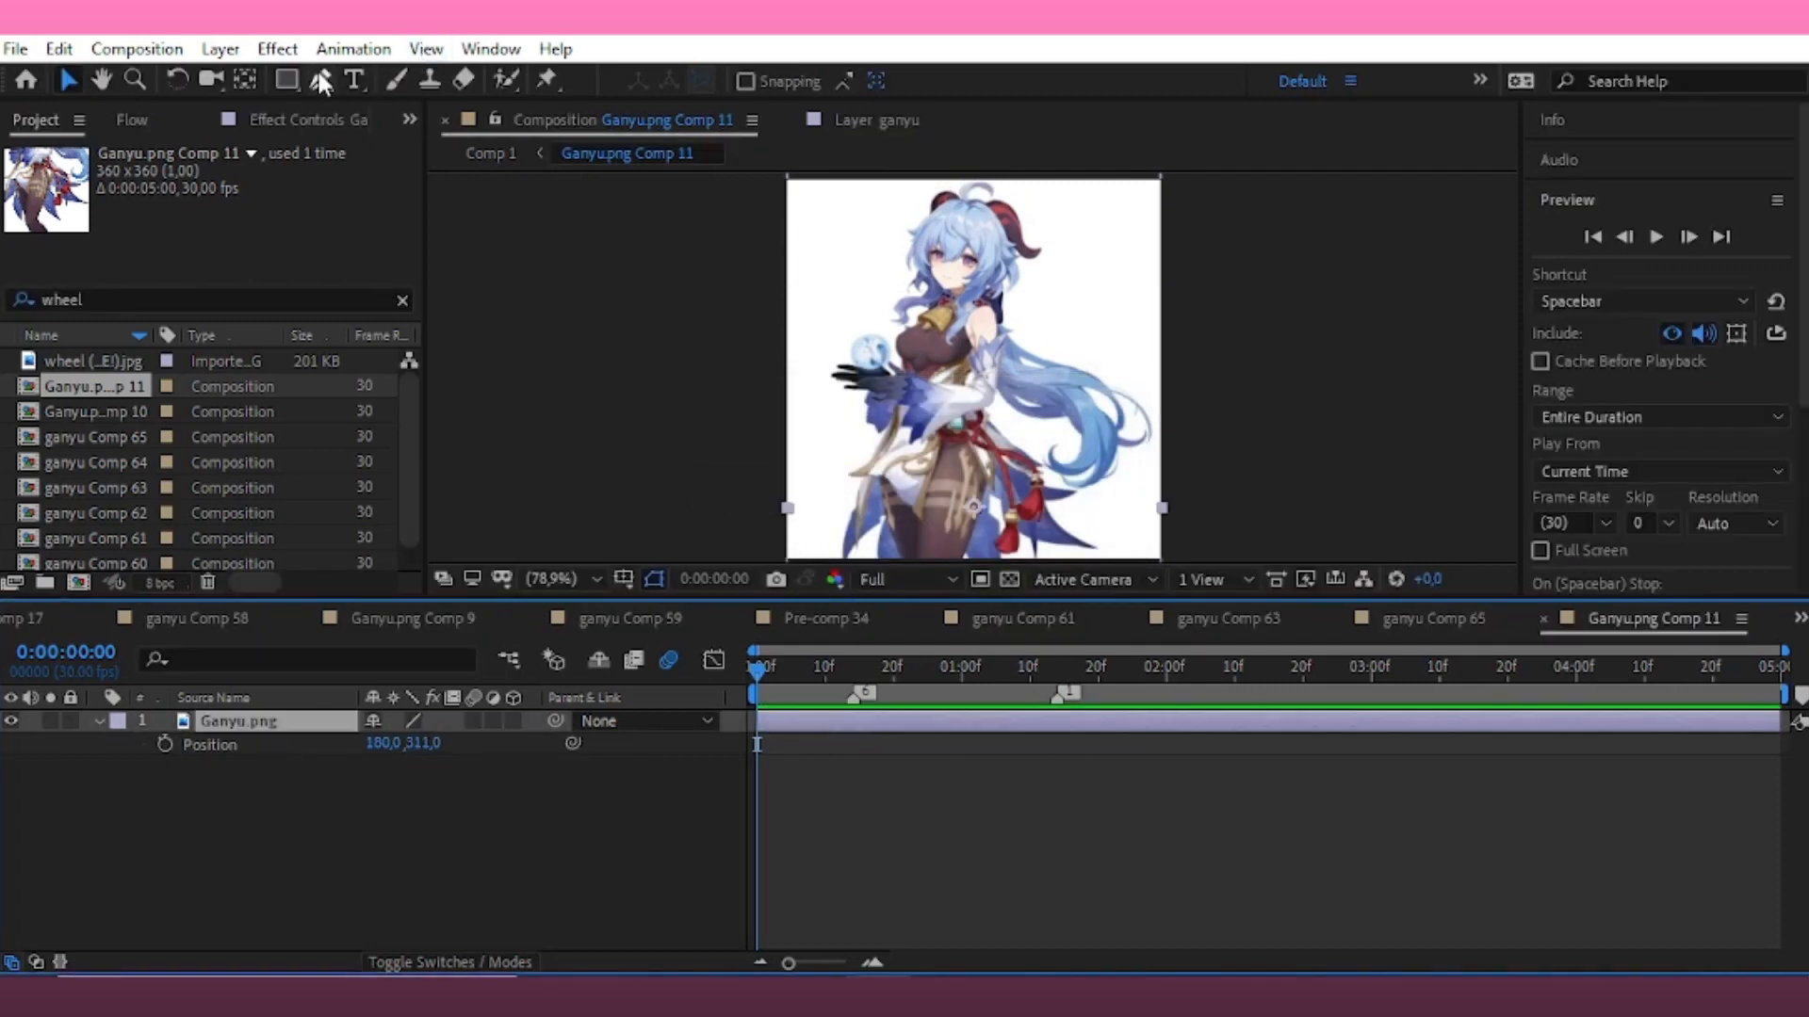
pyautogui.scroll(6, 968, 331)
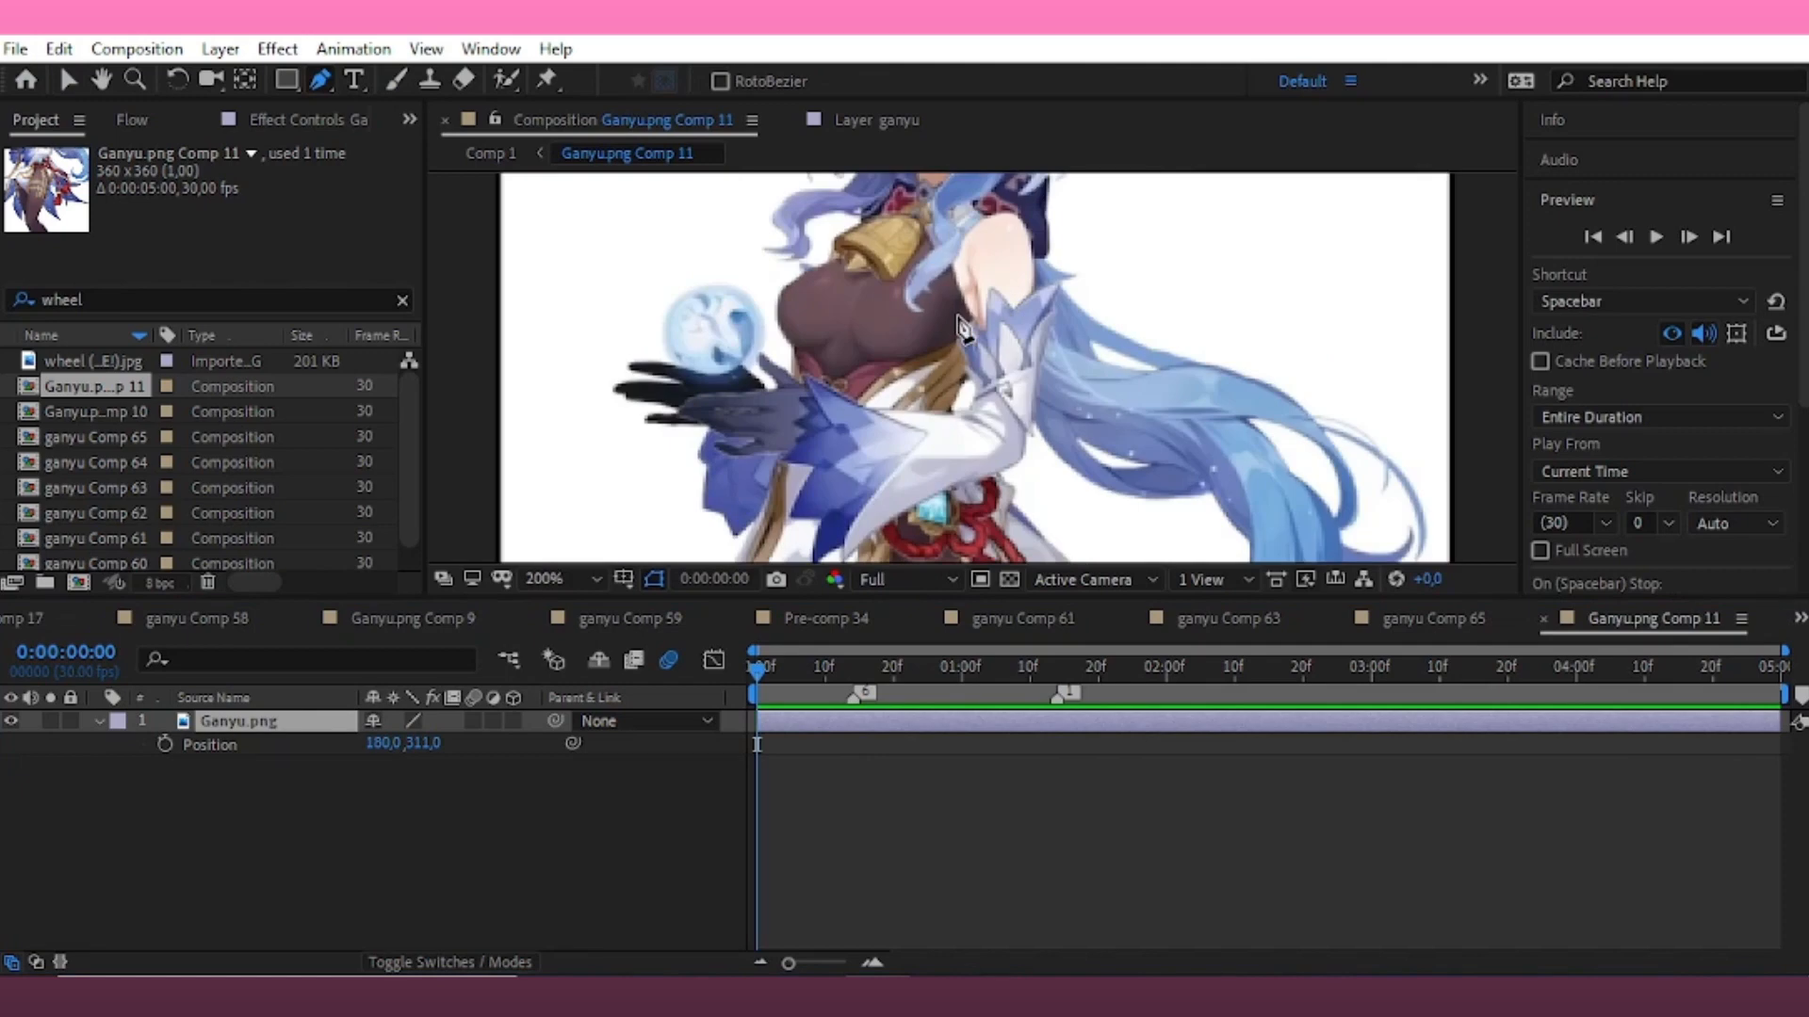
pyautogui.moveTo(903, 299); pyautogui.dragTo(891, 544)
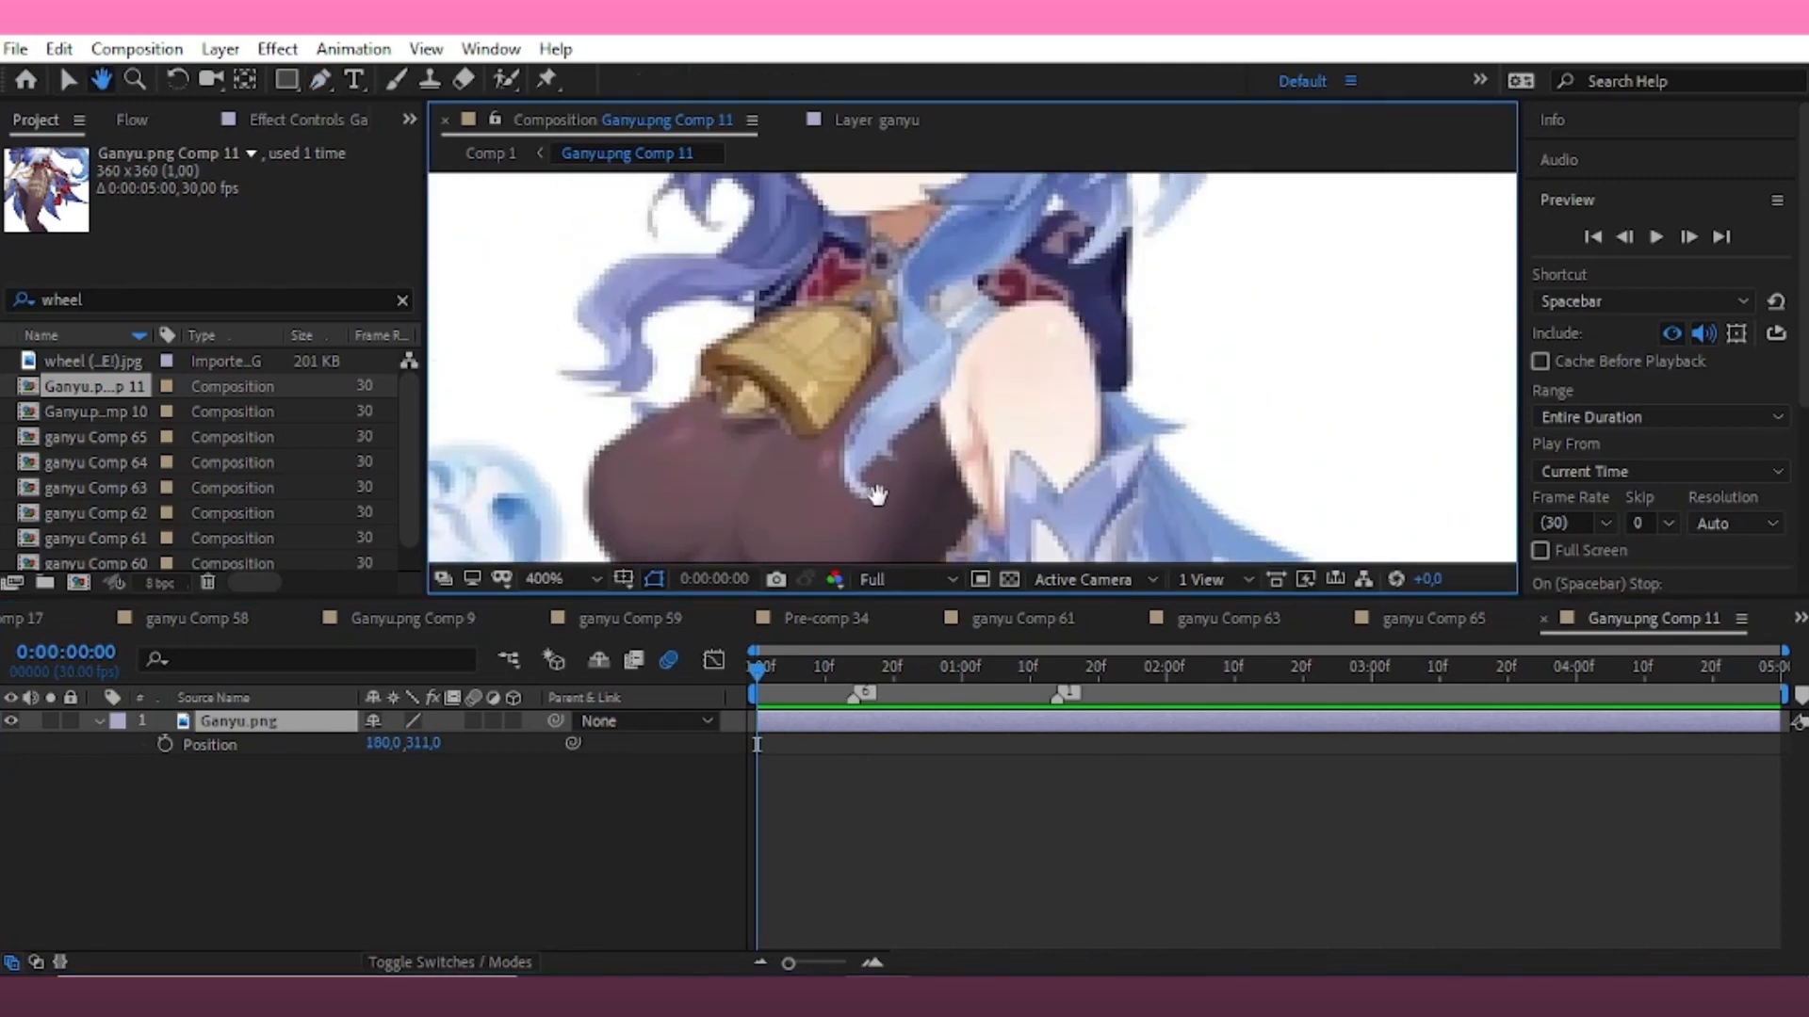
pyautogui.click(878, 493)
pyautogui.click(858, 486)
pyautogui.click(864, 474)
pyautogui.click(881, 456)
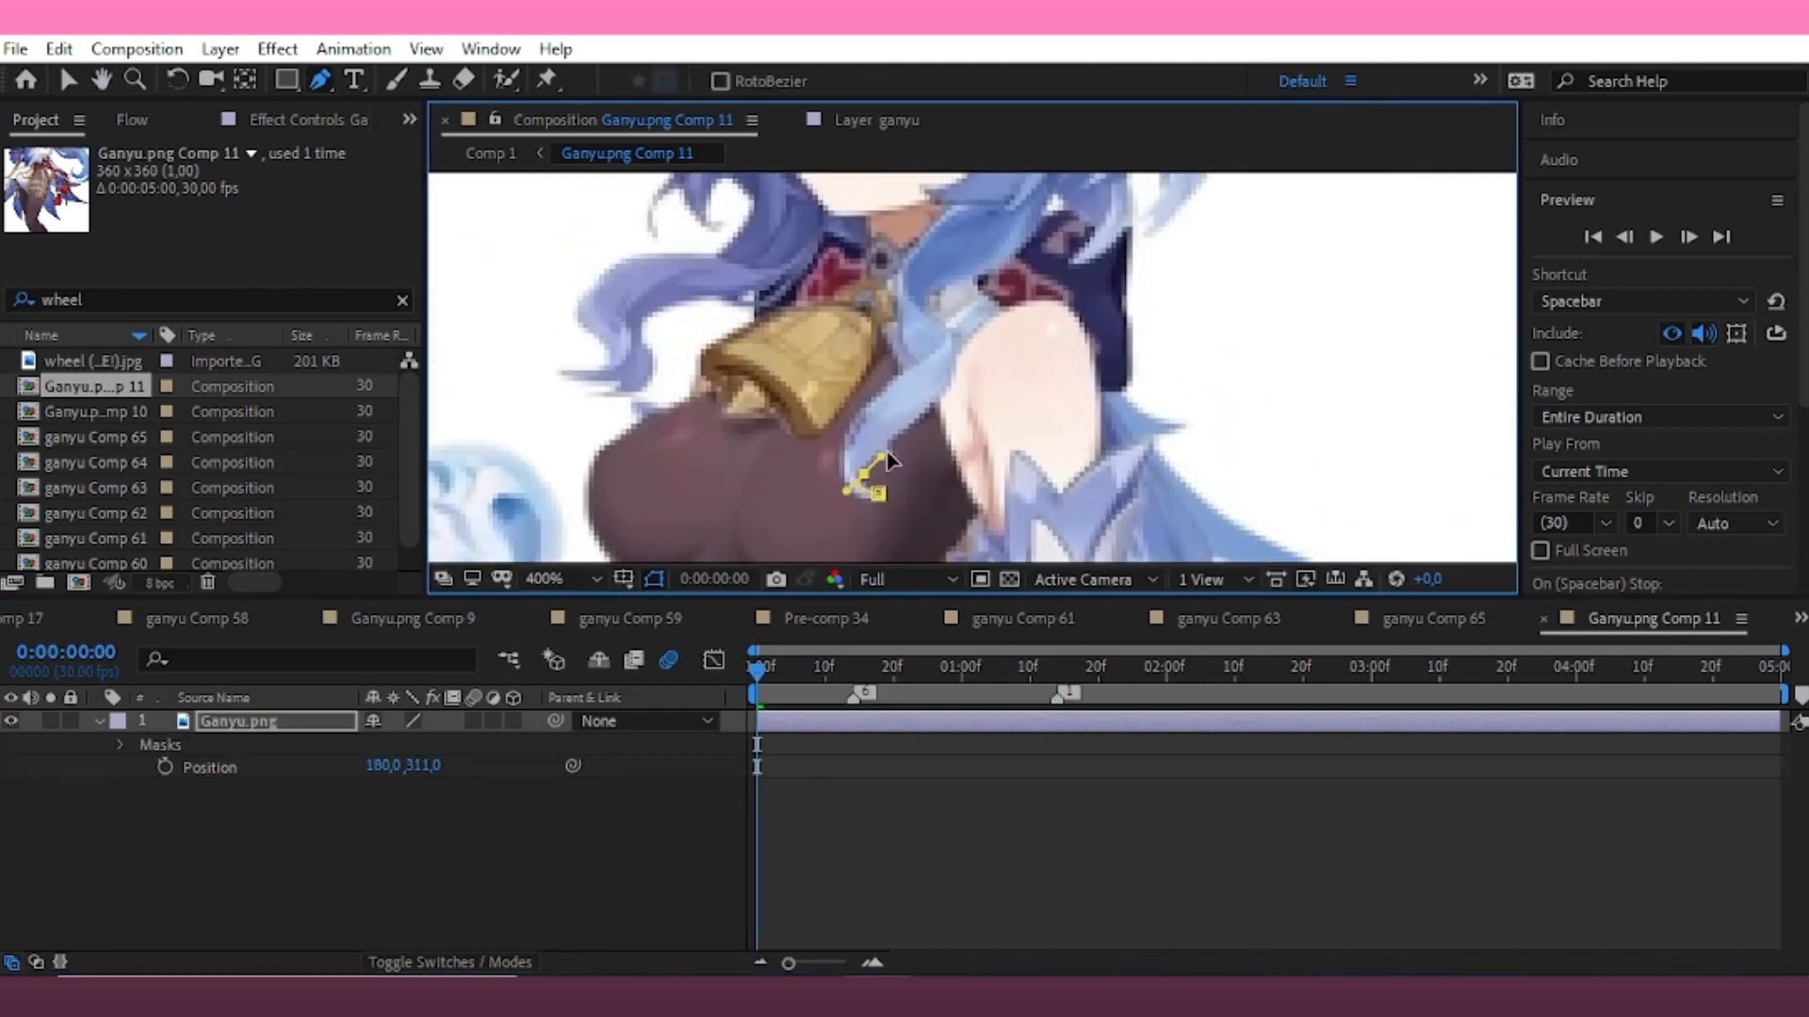
pyautogui.click(915, 427)
pyautogui.click(930, 415)
pyautogui.click(944, 407)
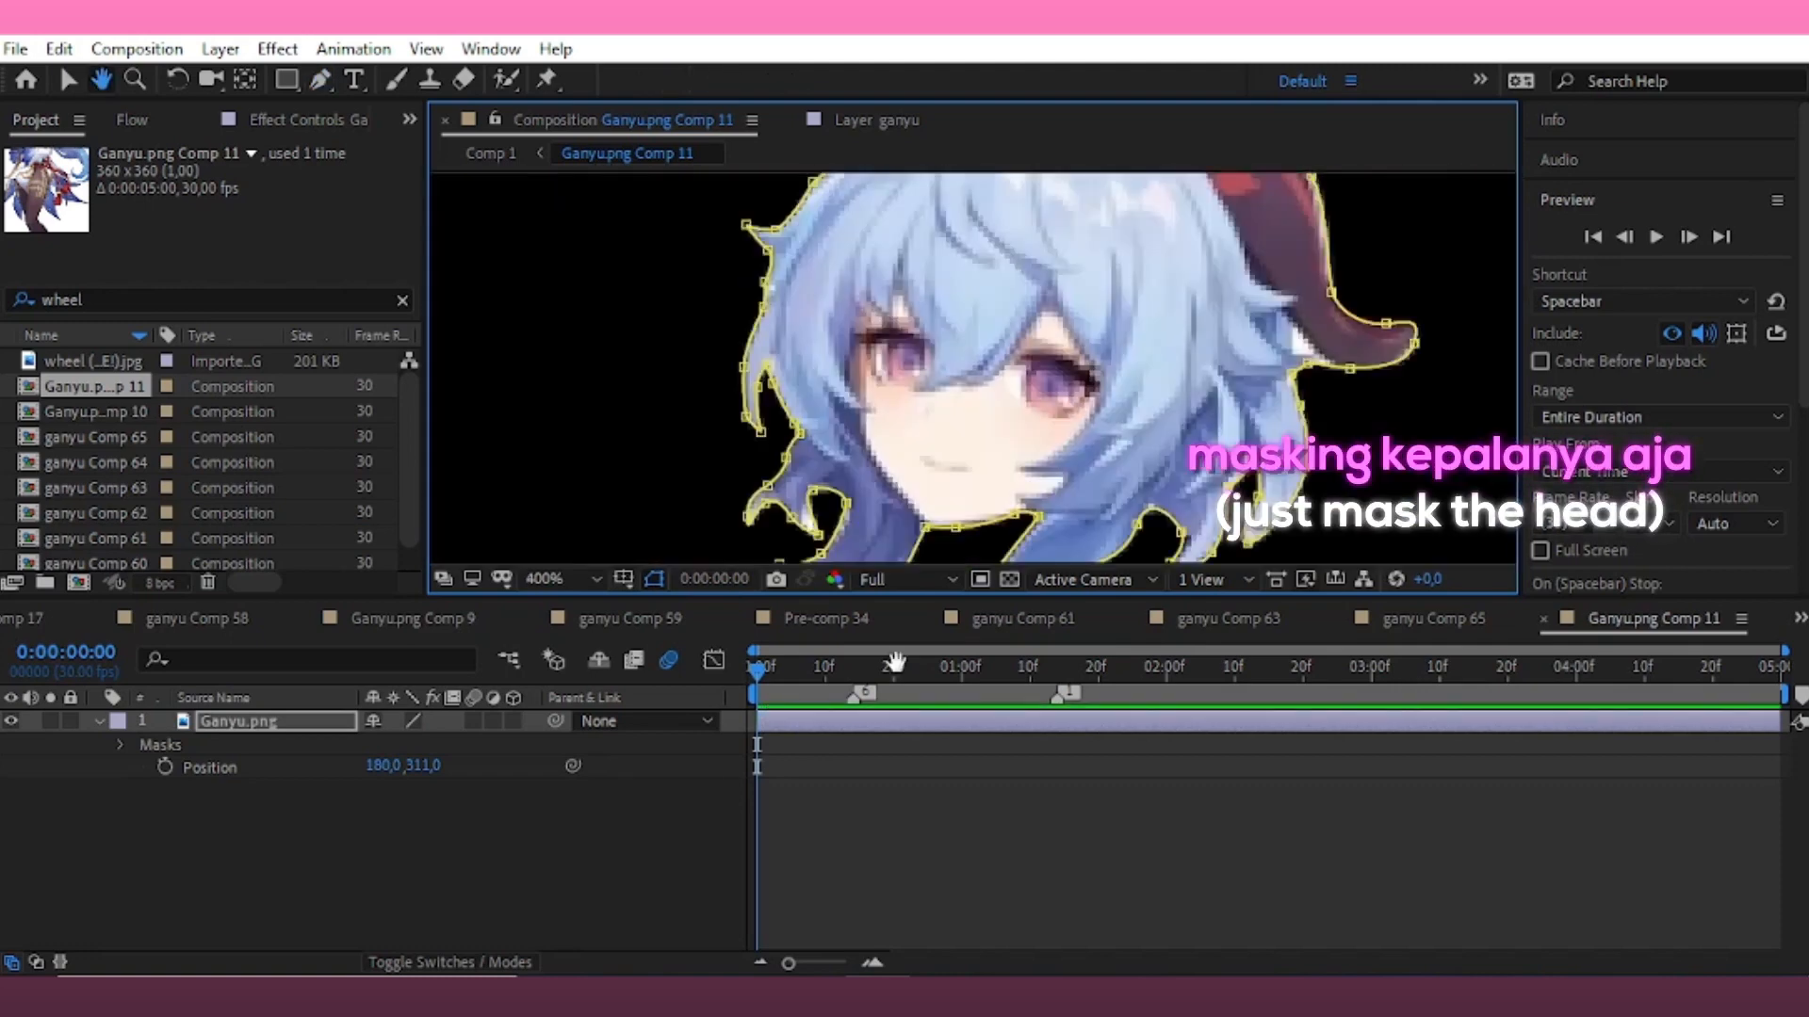
pyautogui.press('v')
pyautogui.hotkey('shift', '/')
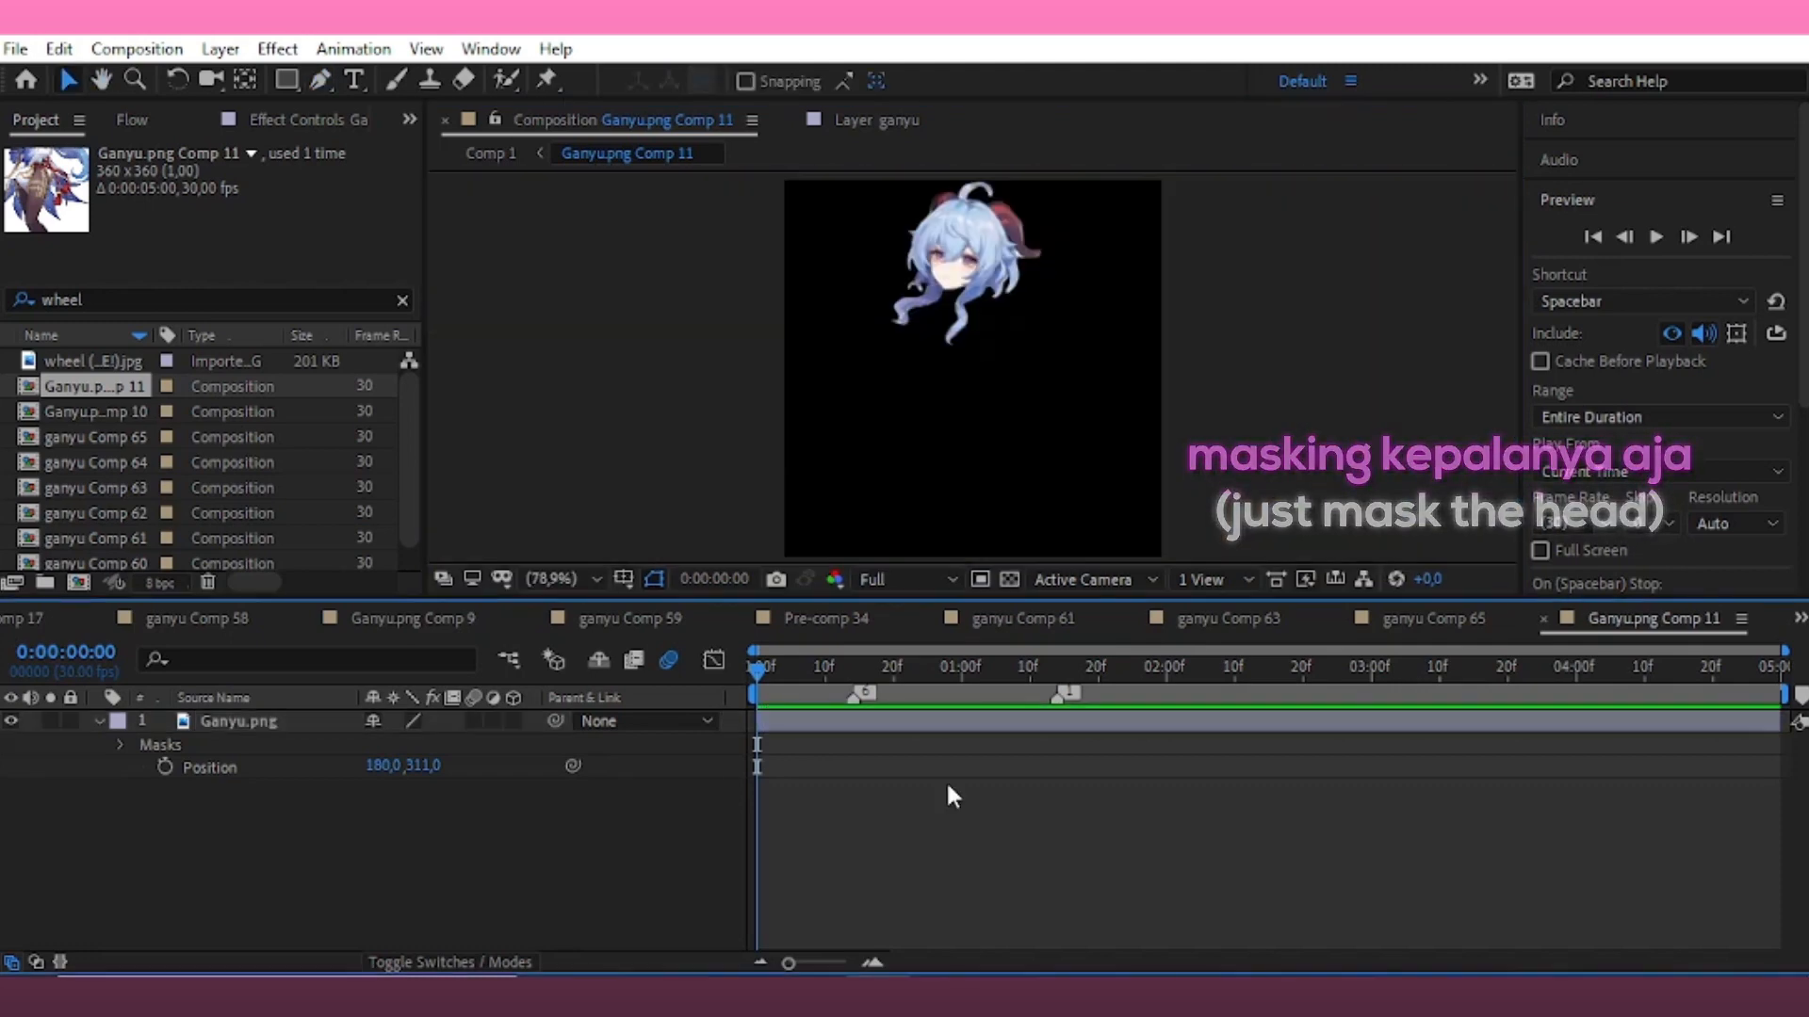
# Save the project, duplicate the masked head layer and set the lower copy's mask expansion to 3 pixels
pyautogui.hotkey('ctrl', 's')
pyautogui.hotkey('ctrl', 'd')
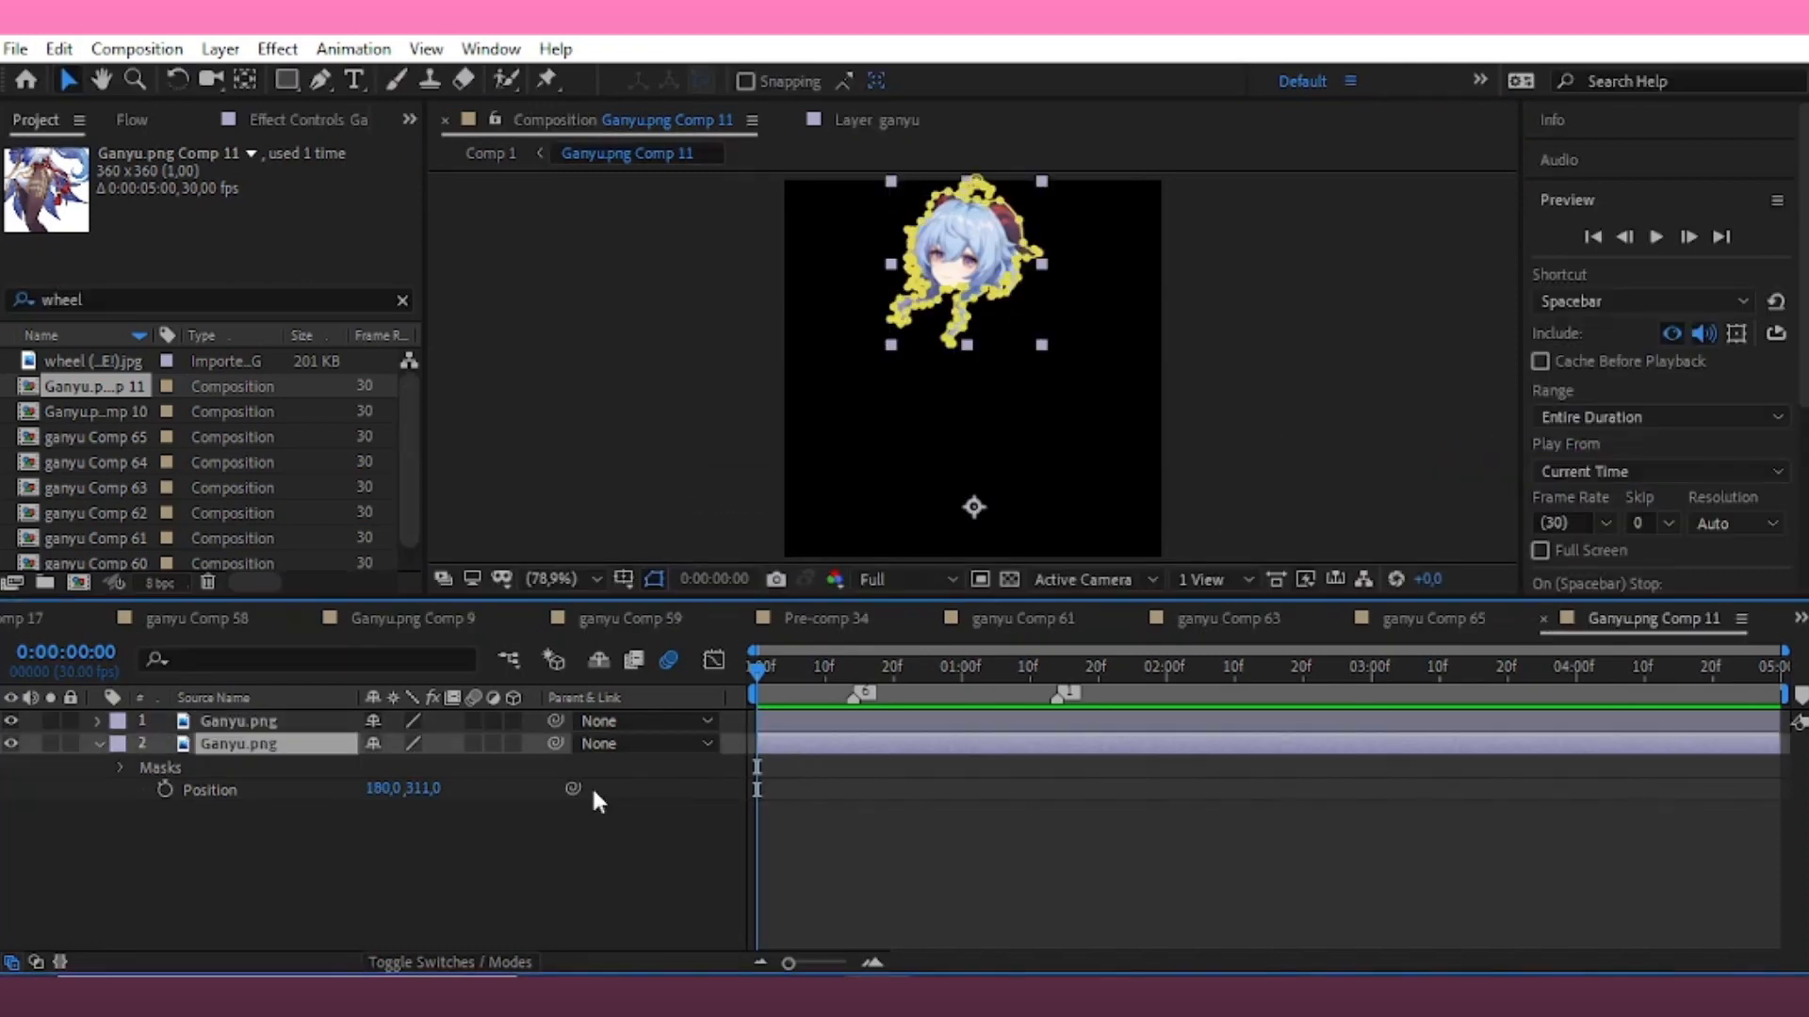
pyautogui.click(120, 768)
pyautogui.click(145, 799)
pyautogui.click(145, 790)
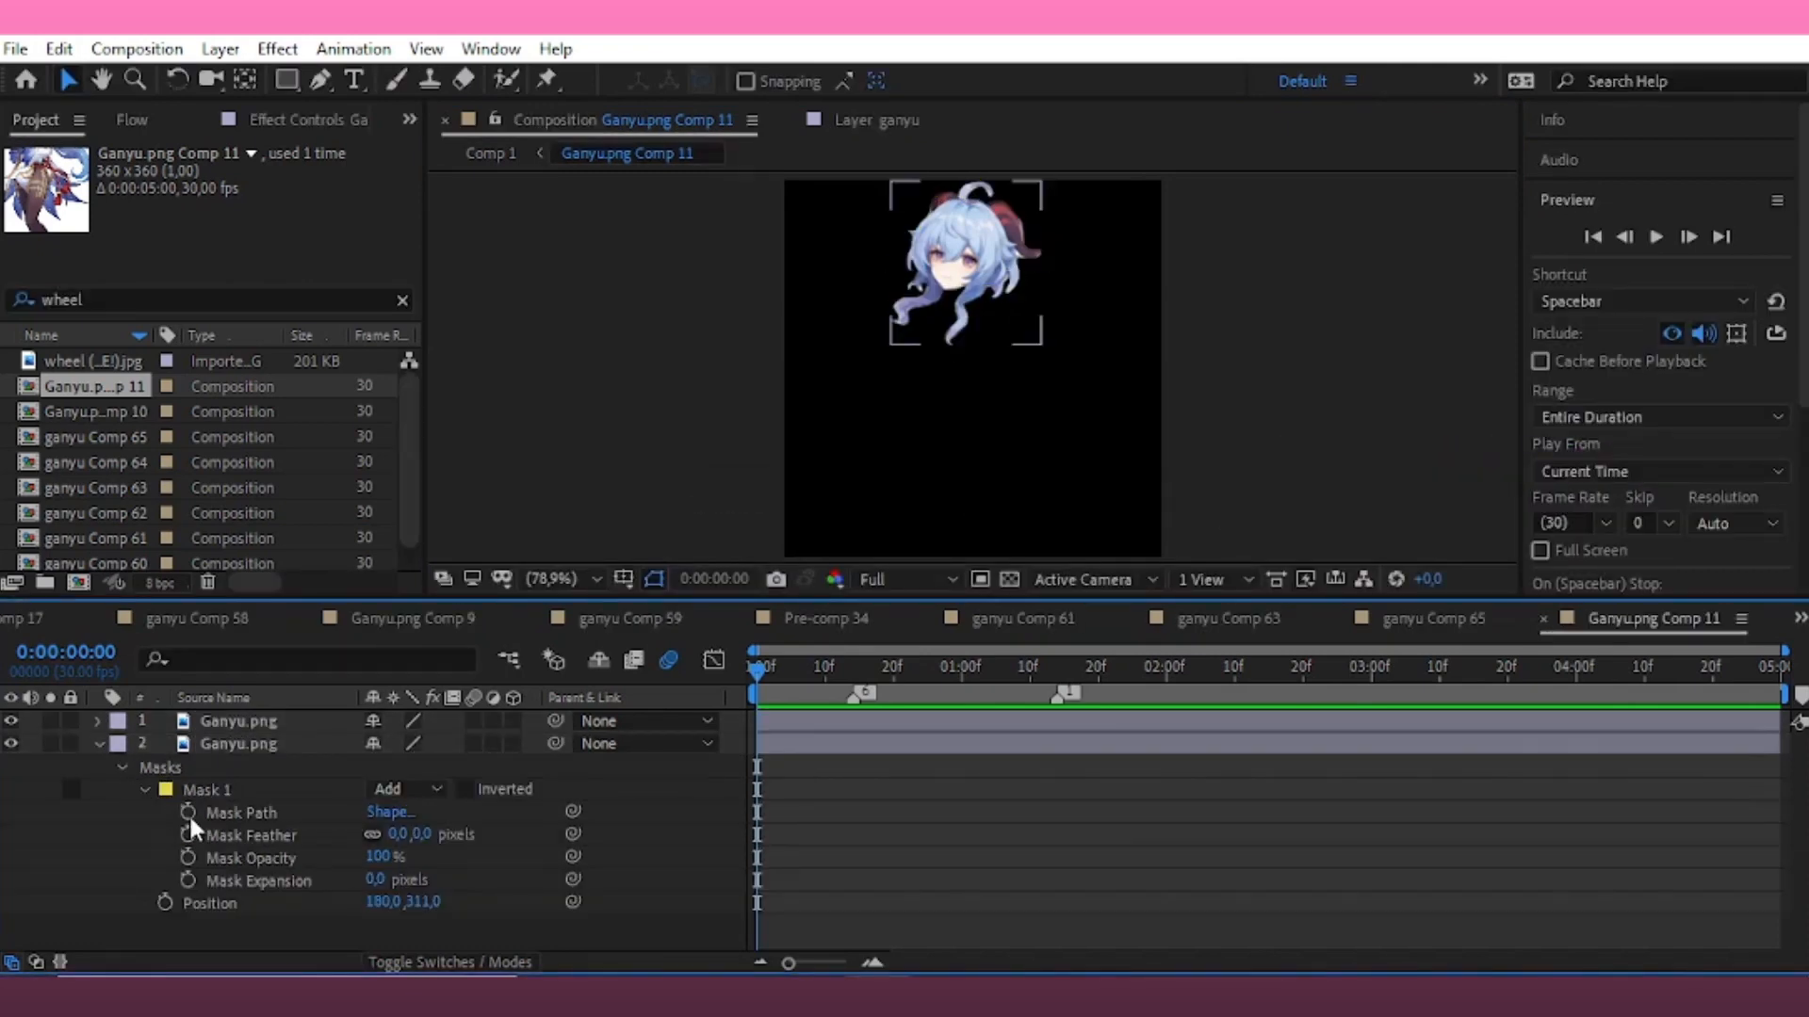
pyautogui.click(378, 878)
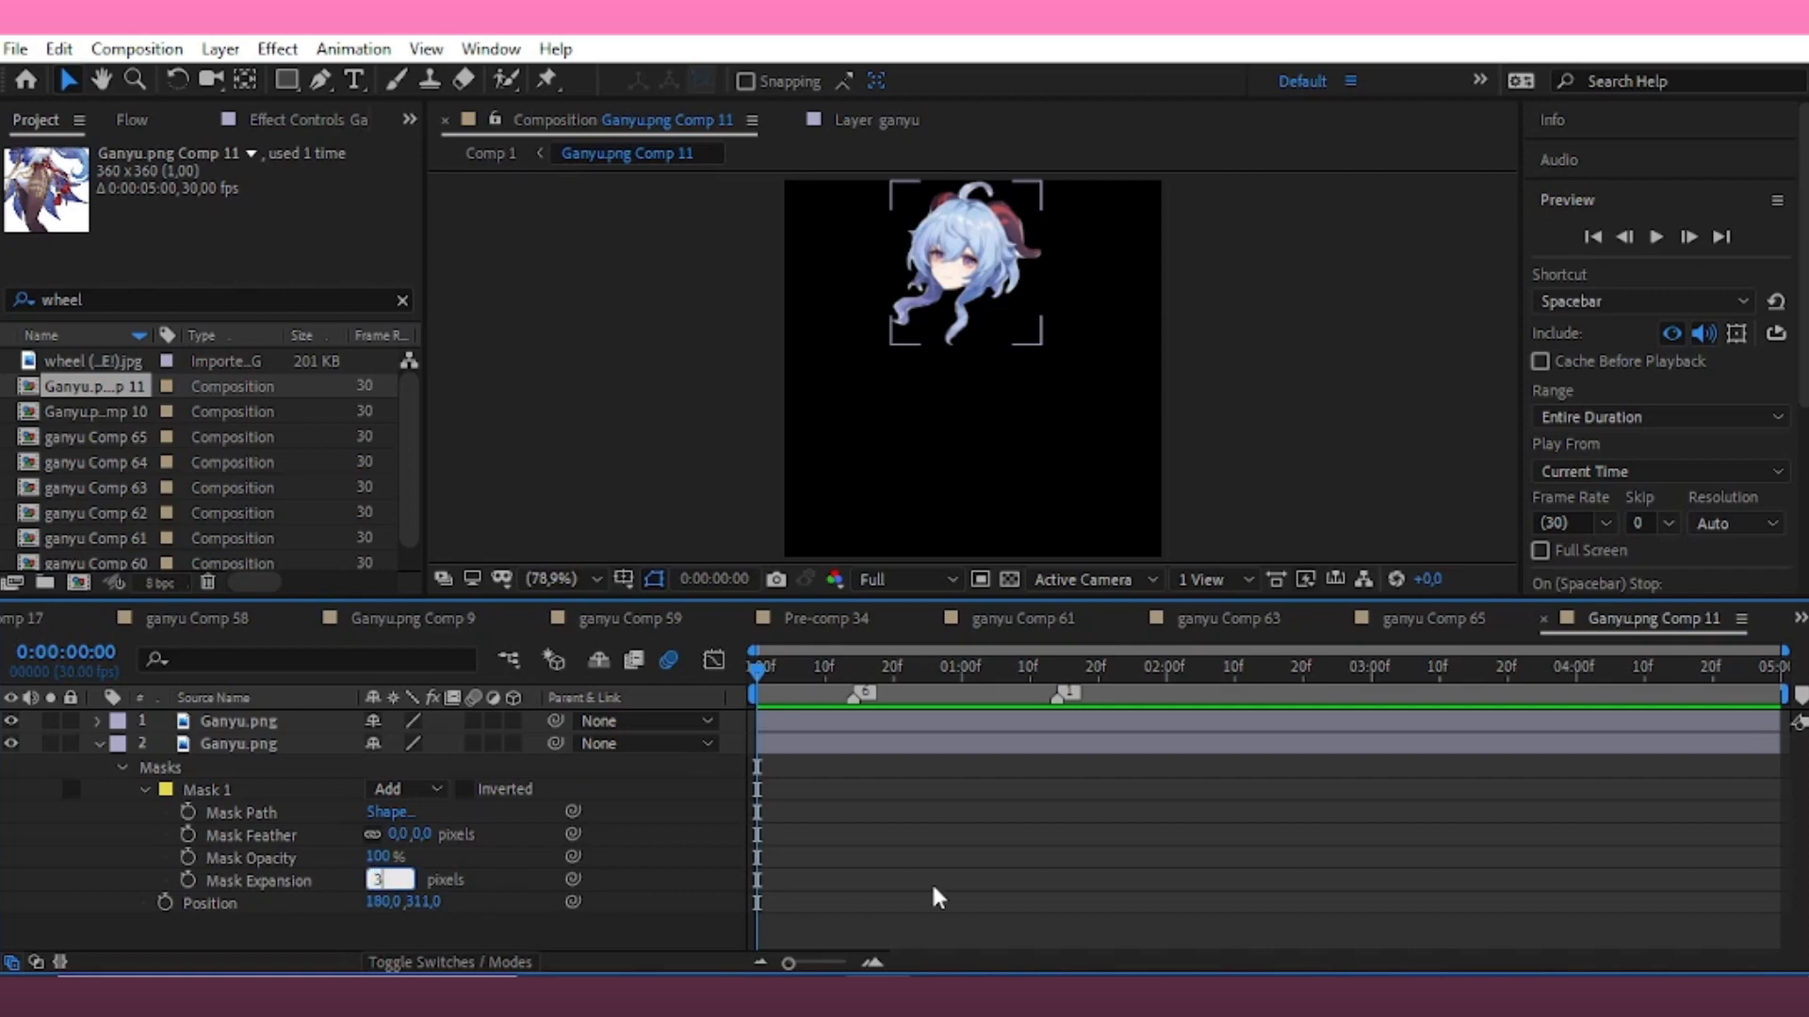
pyautogui.press('Return')
# Apply the Fill effect to the lower Ganyu.png layer and set its colour to white
pyautogui.click(869, 747)
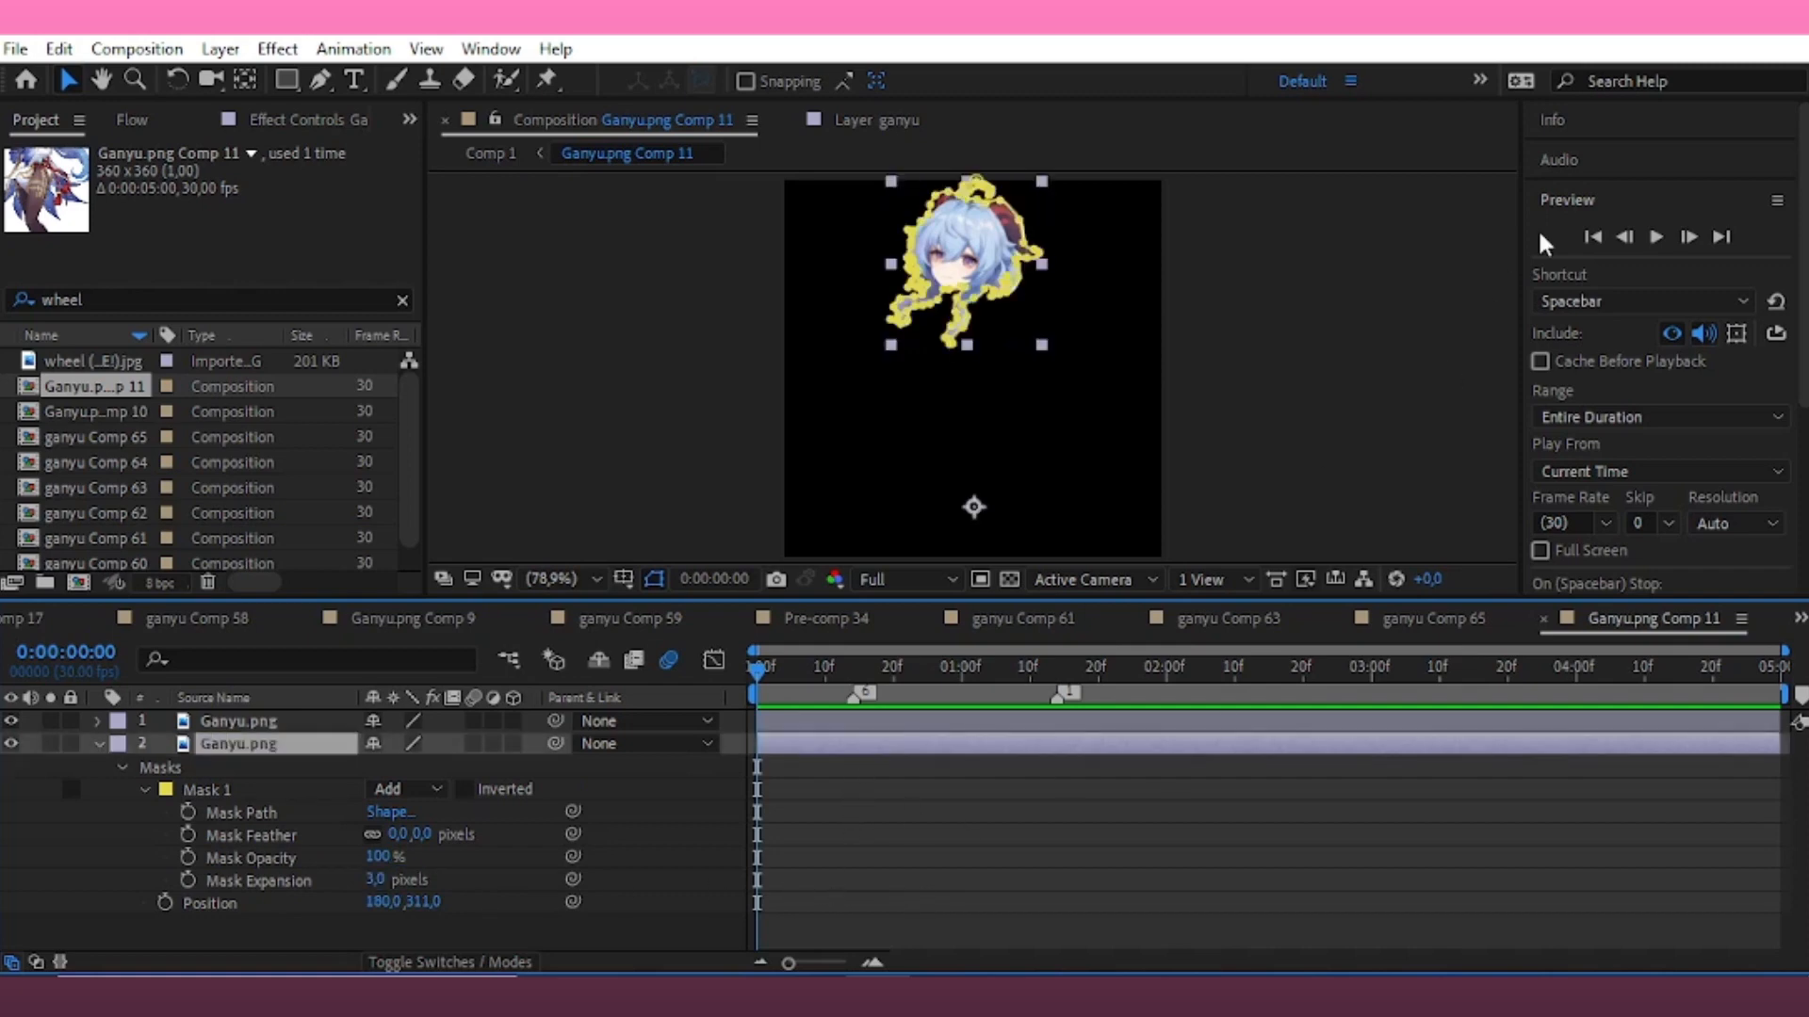
pyautogui.click(1602, 199)
pyautogui.click(1602, 238)
pyautogui.click(1284, 271)
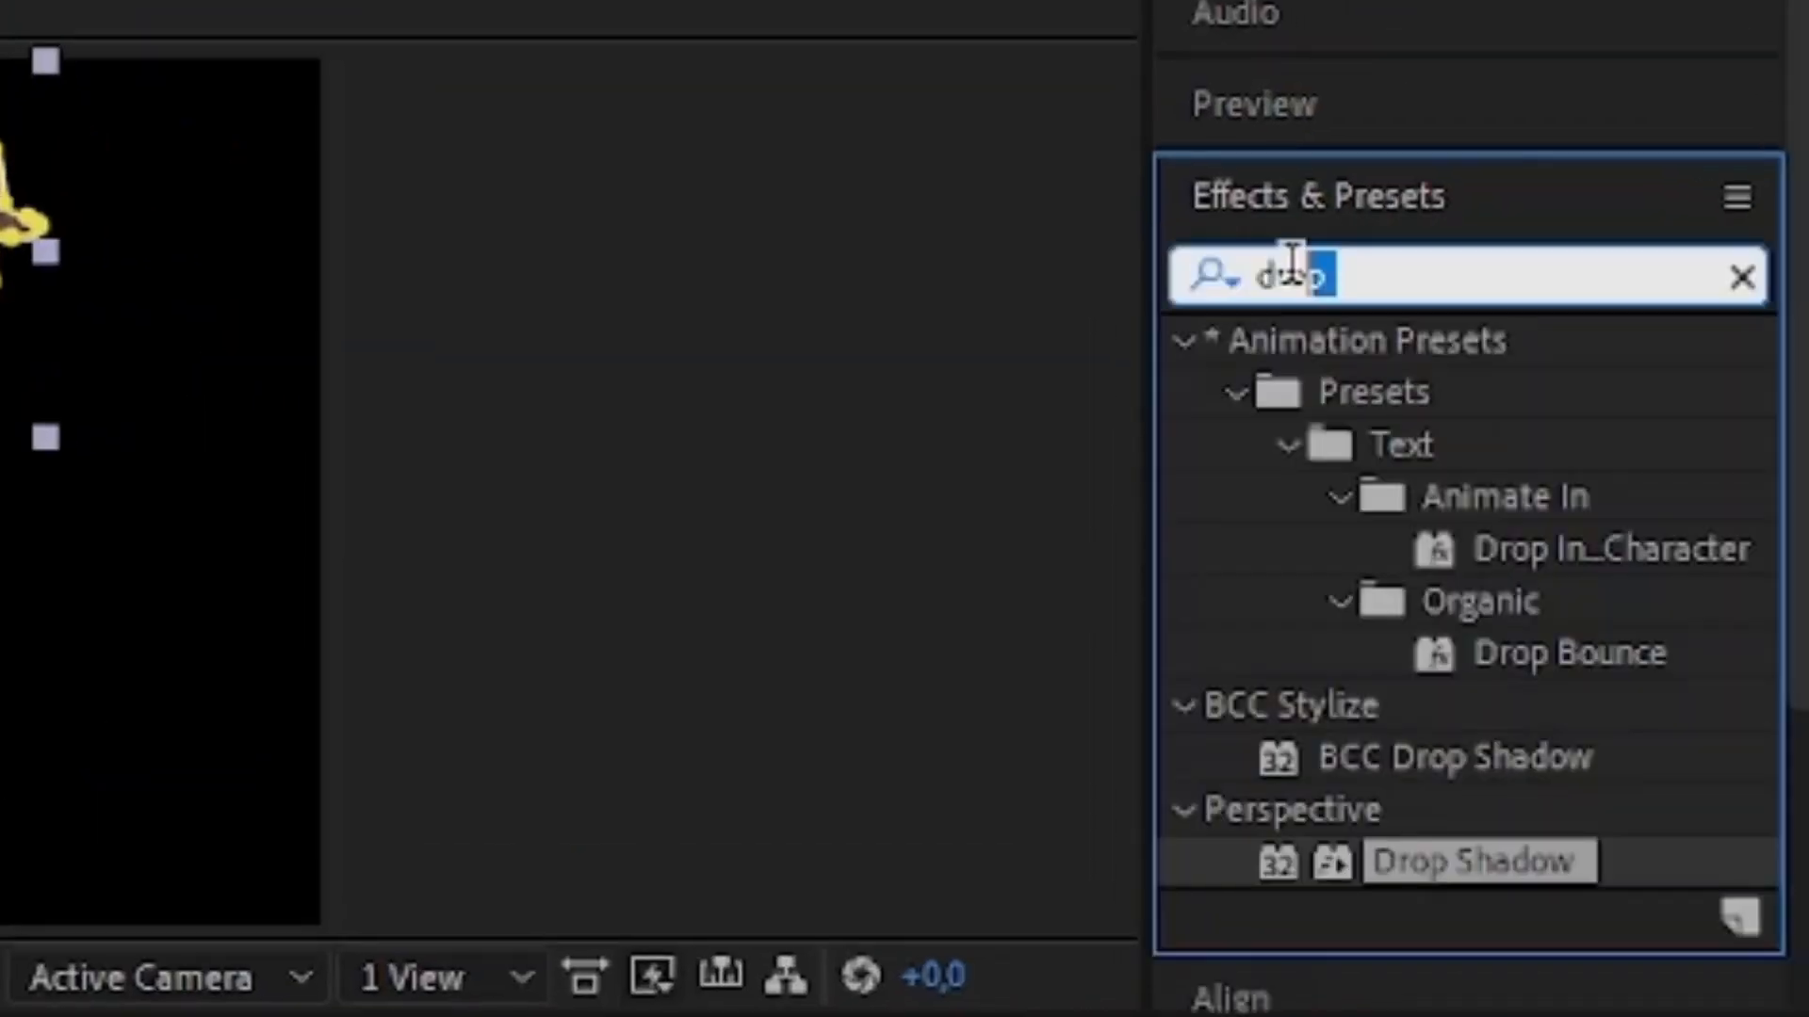
pyautogui.write('fill')
pyautogui.doubleClick(1613, 485)
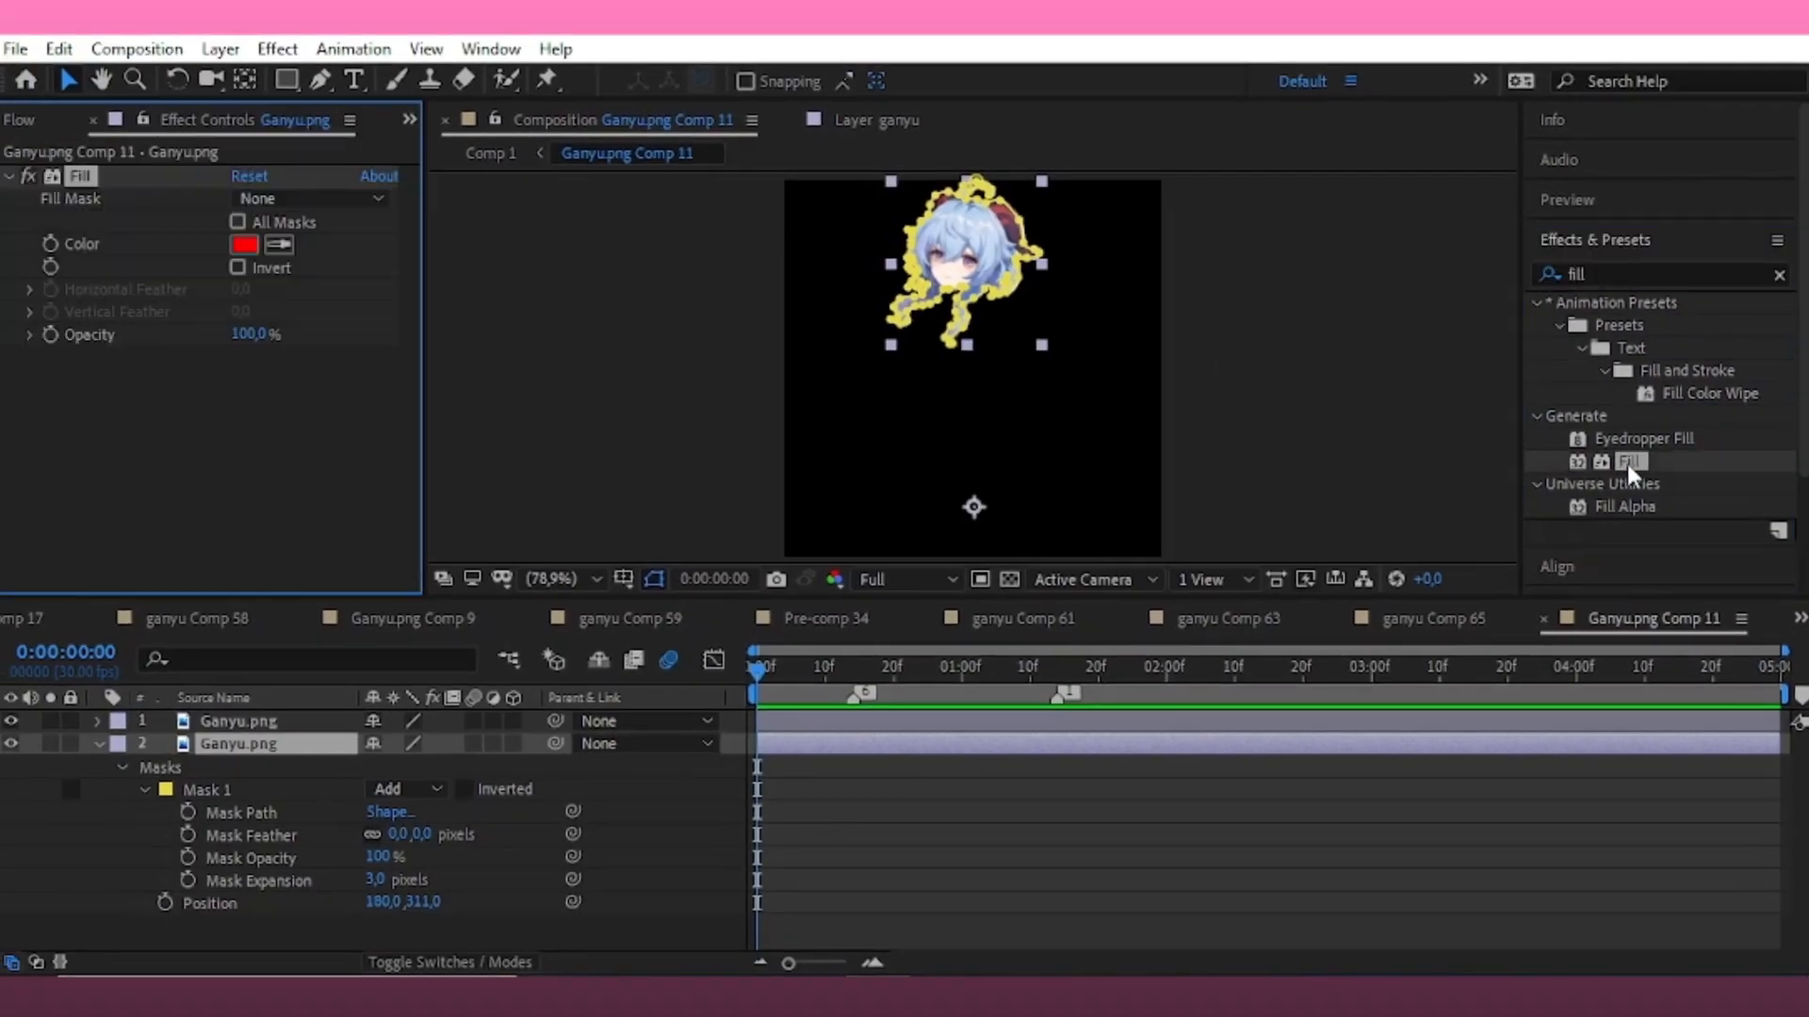
pyautogui.click(55, 240)
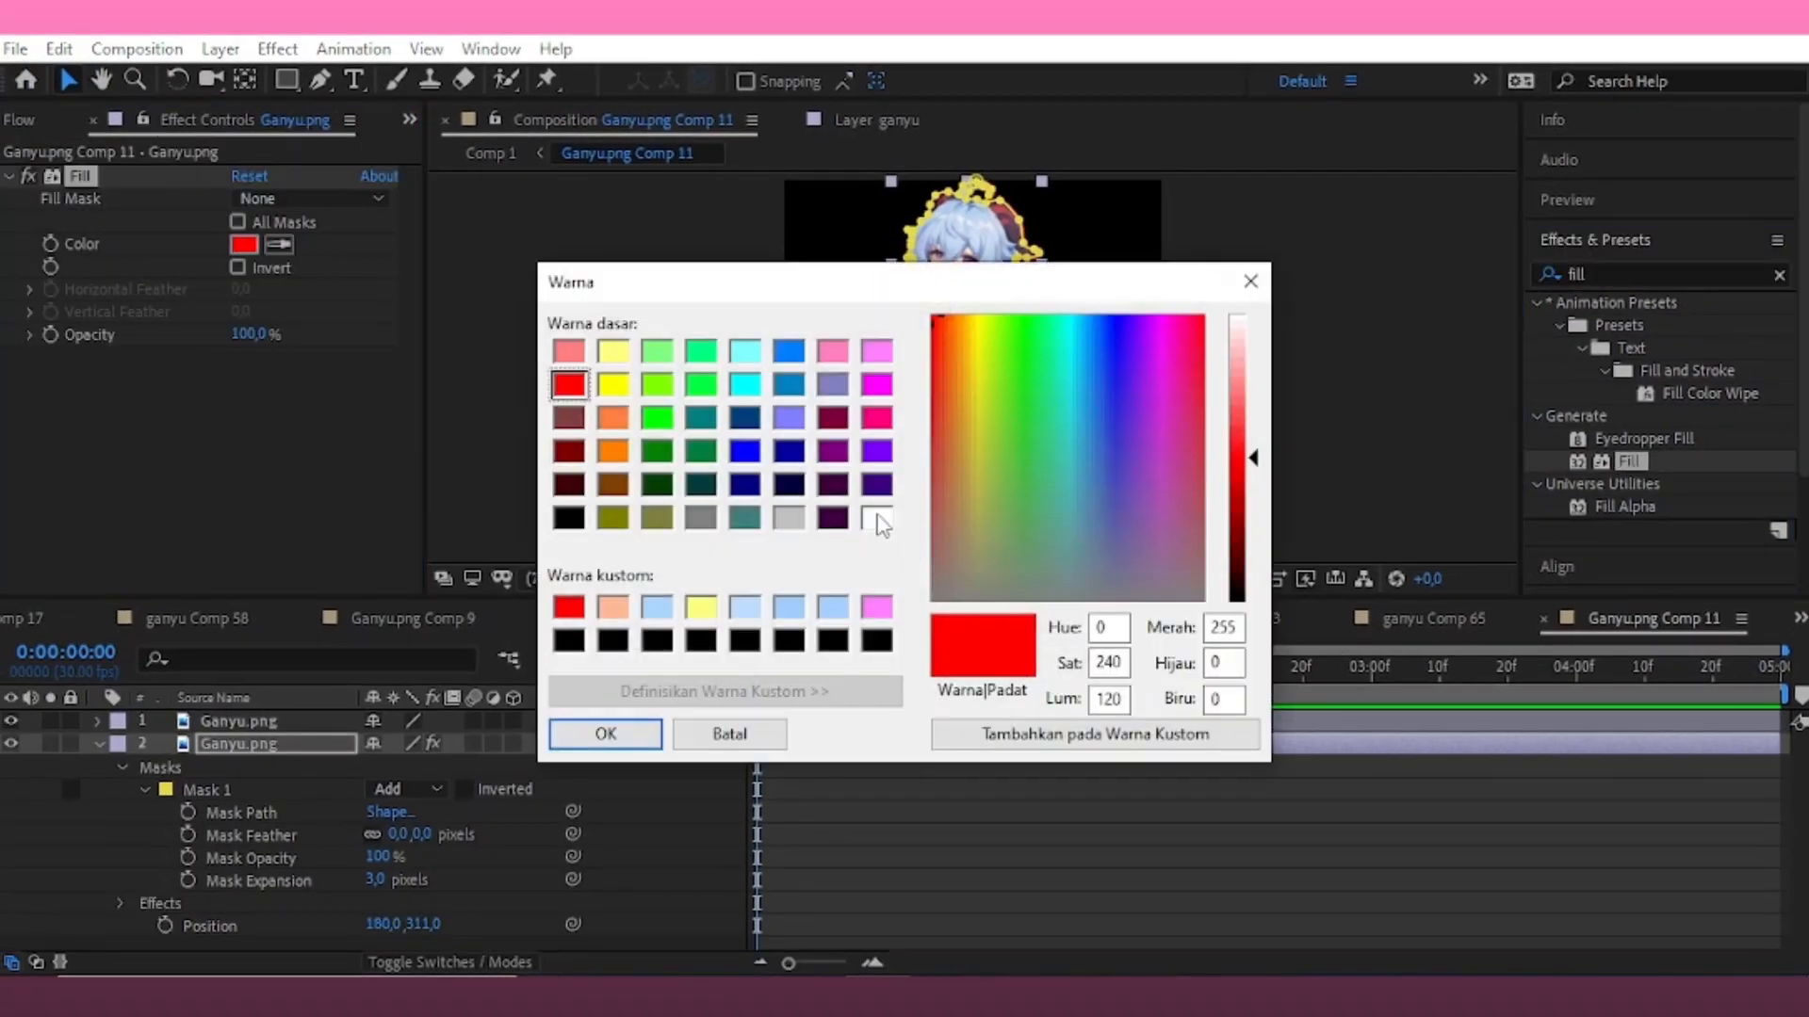
pyautogui.click(878, 518)
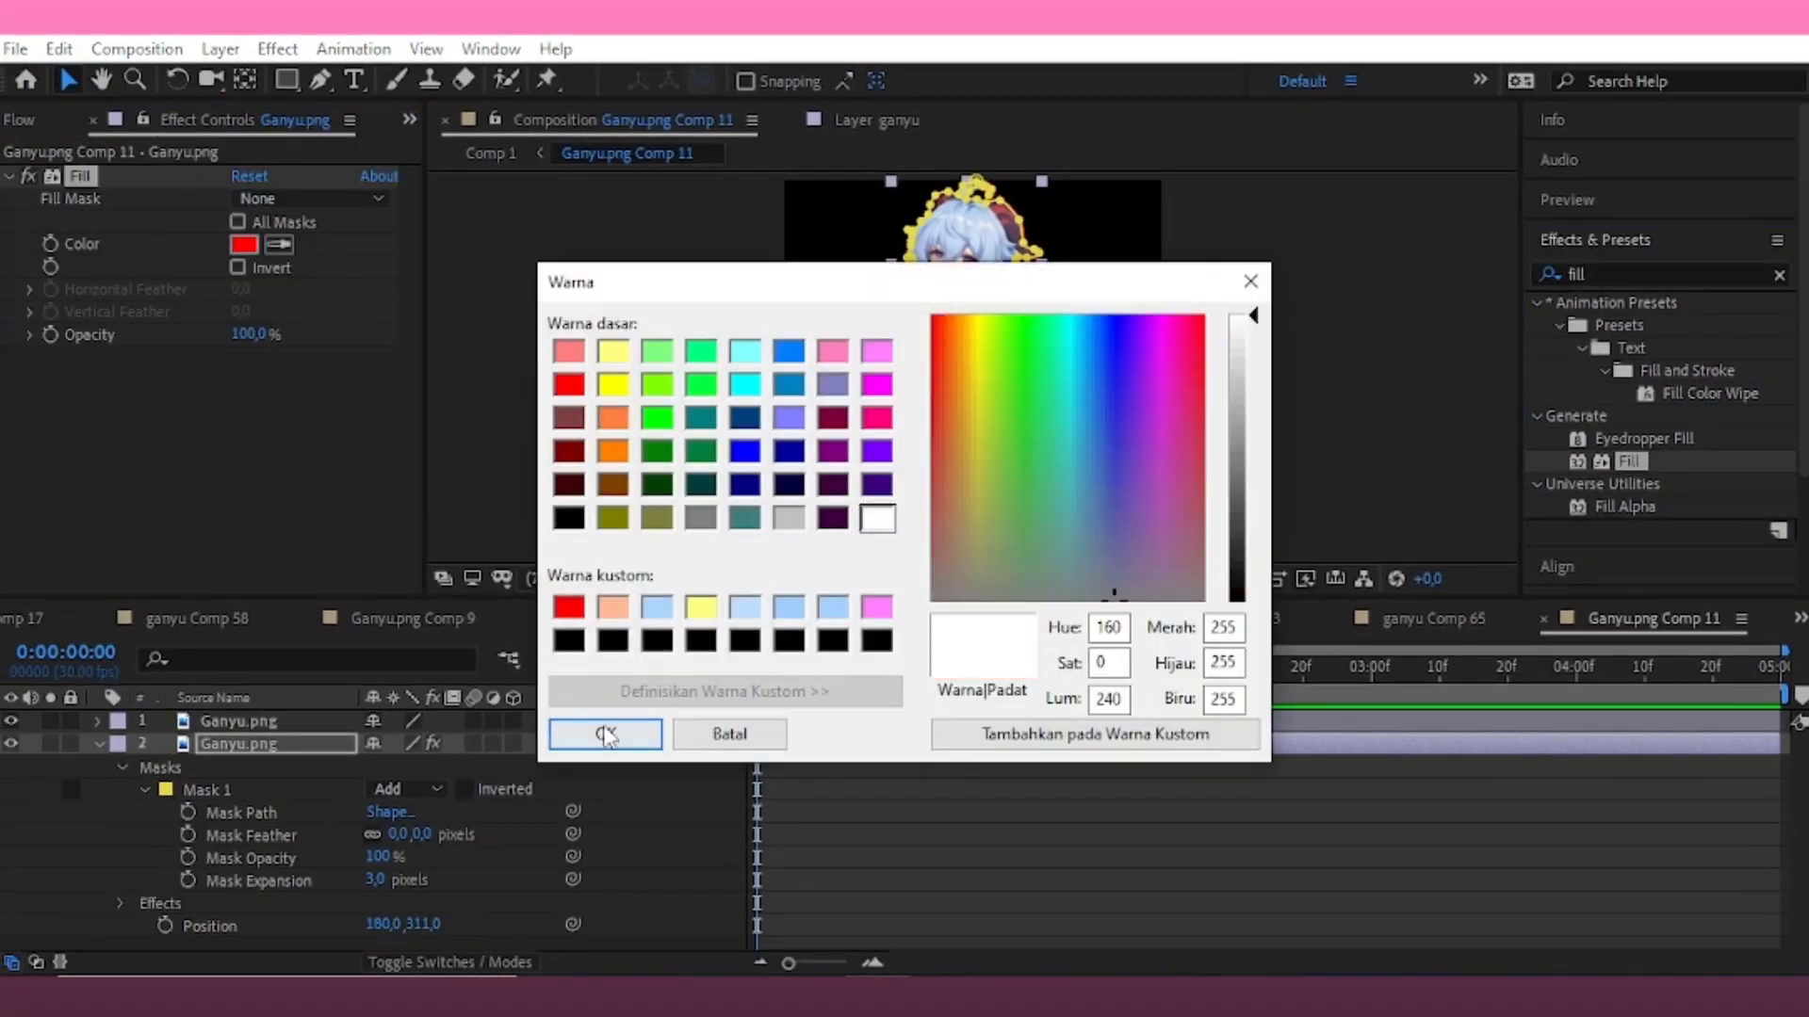
pyautogui.click(604, 733)
# Return to Comp 1, move the Ganyu head composition down to the wheel's centre and scale it to 73%
pyautogui.click(1799, 618)
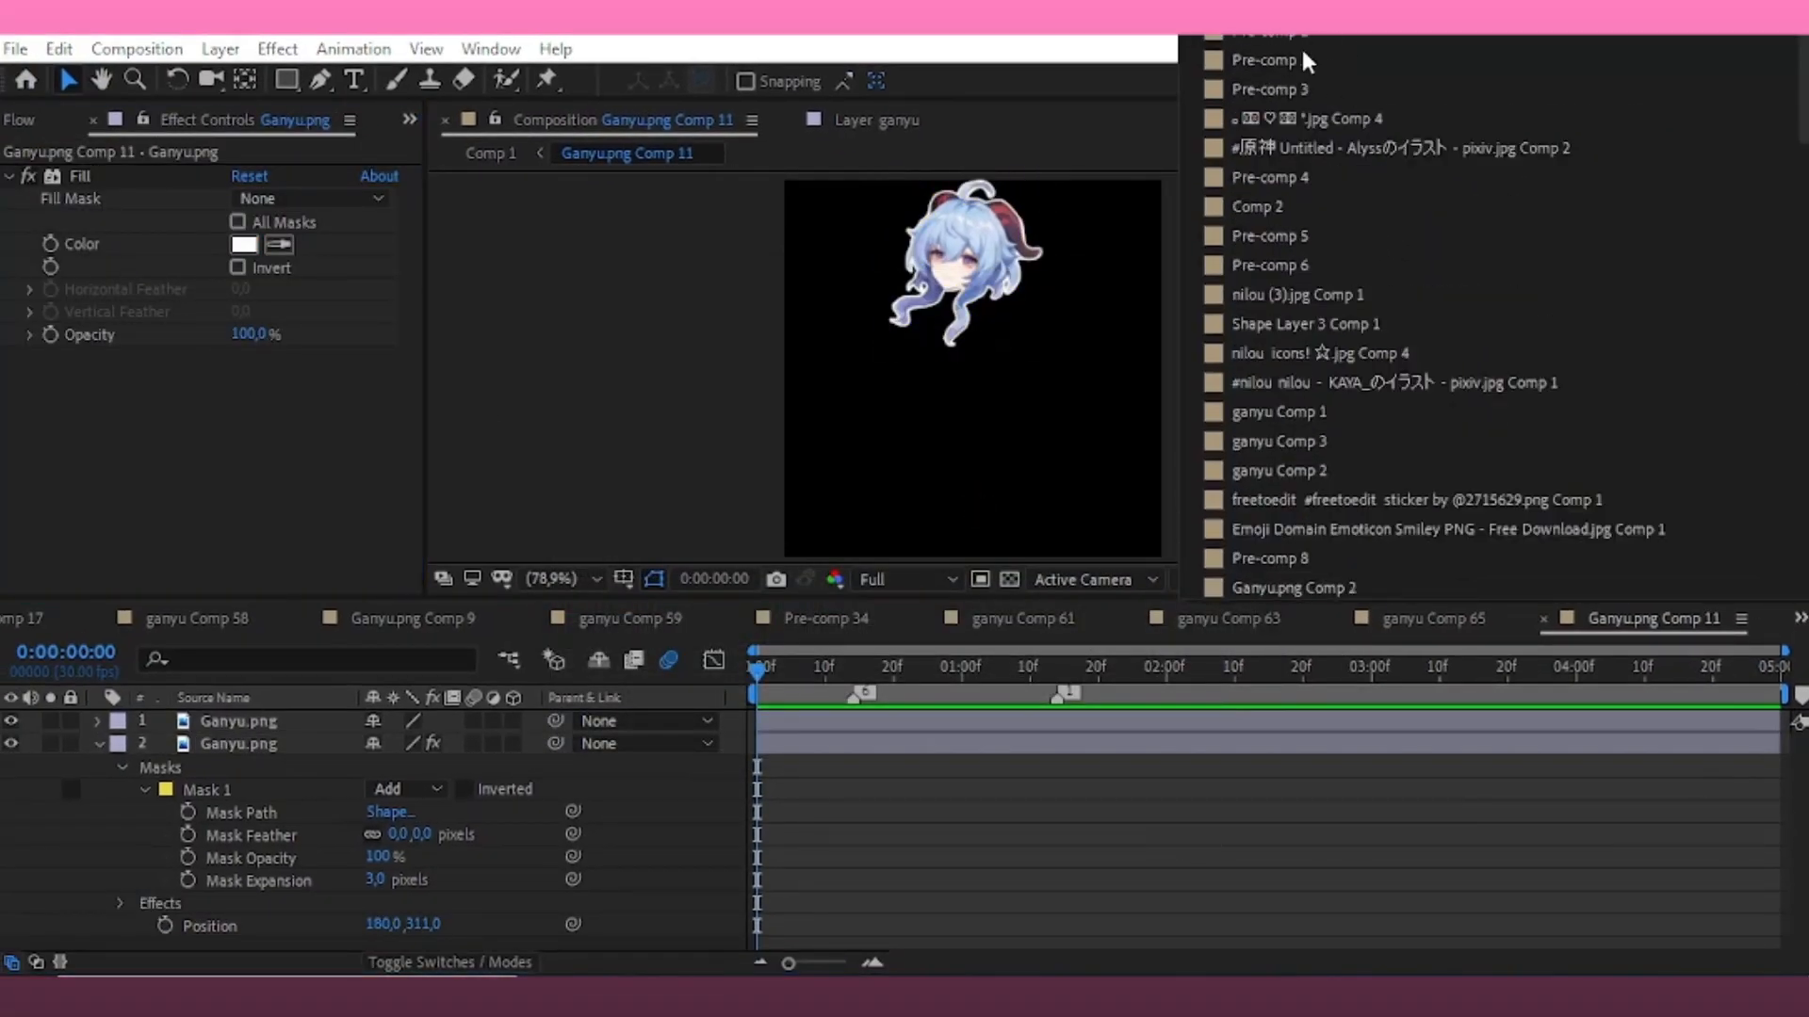
pyautogui.click(1284, 49)
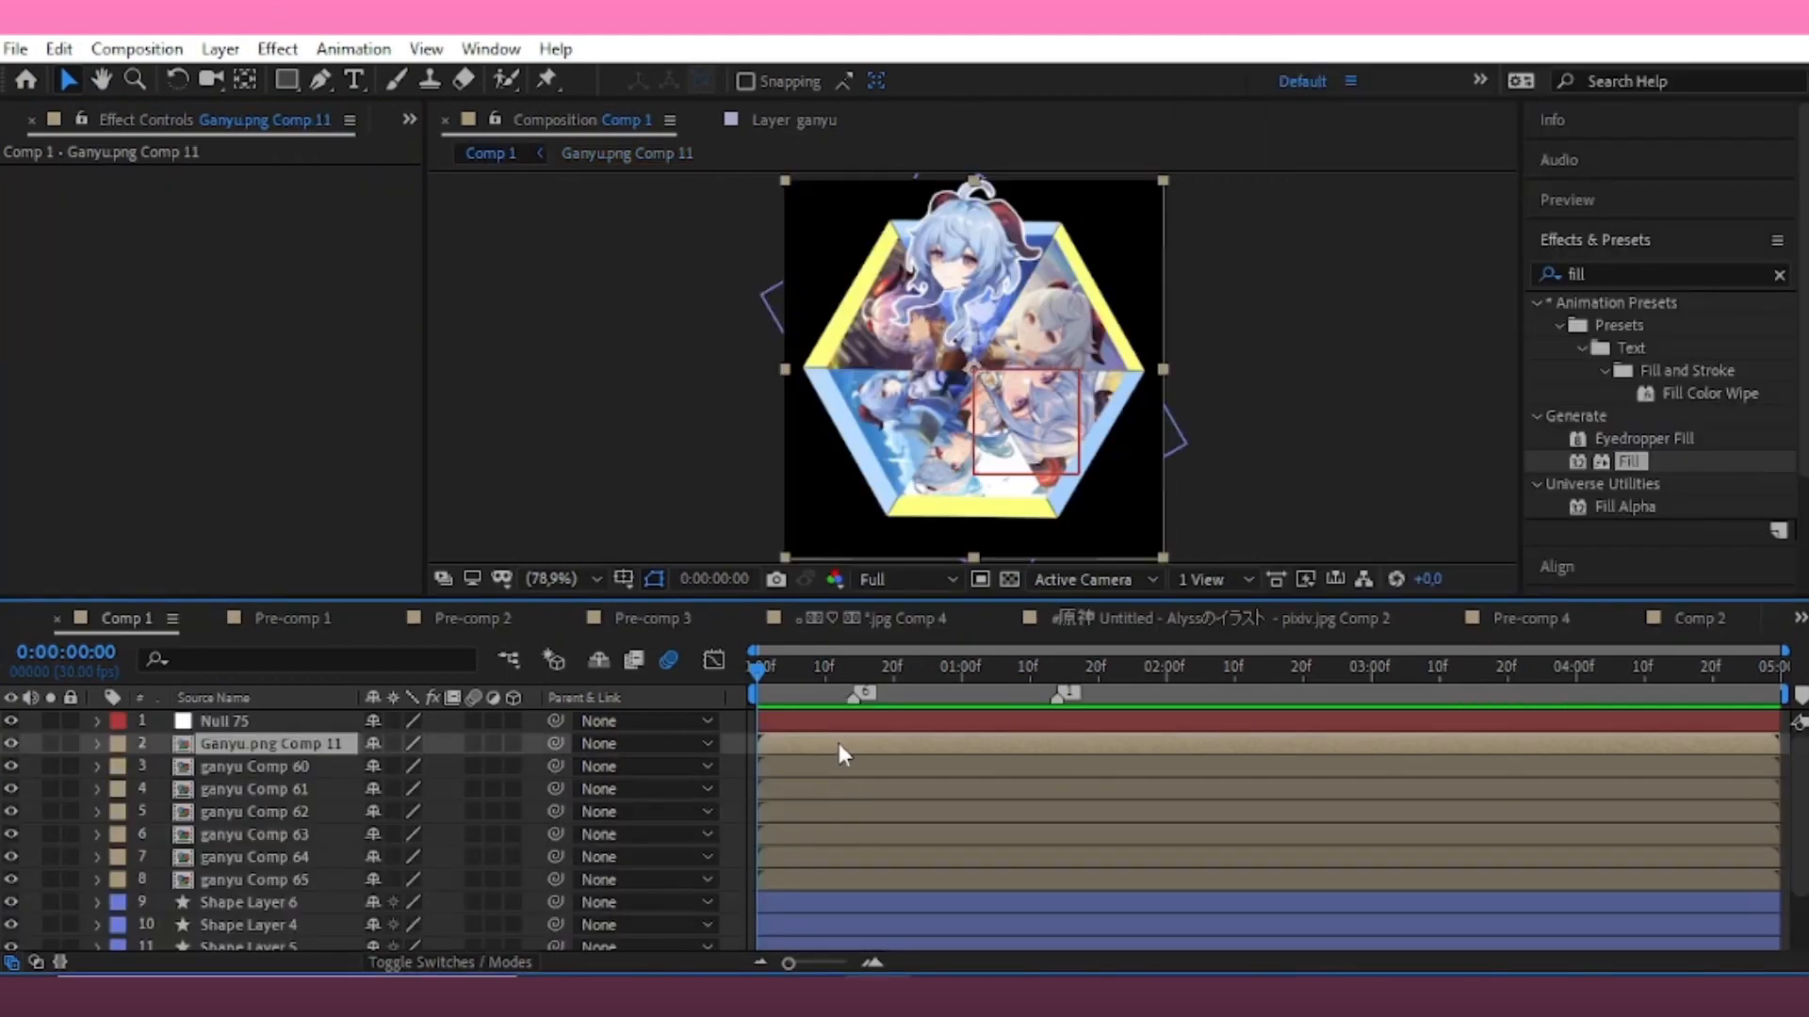
pyautogui.press('p')
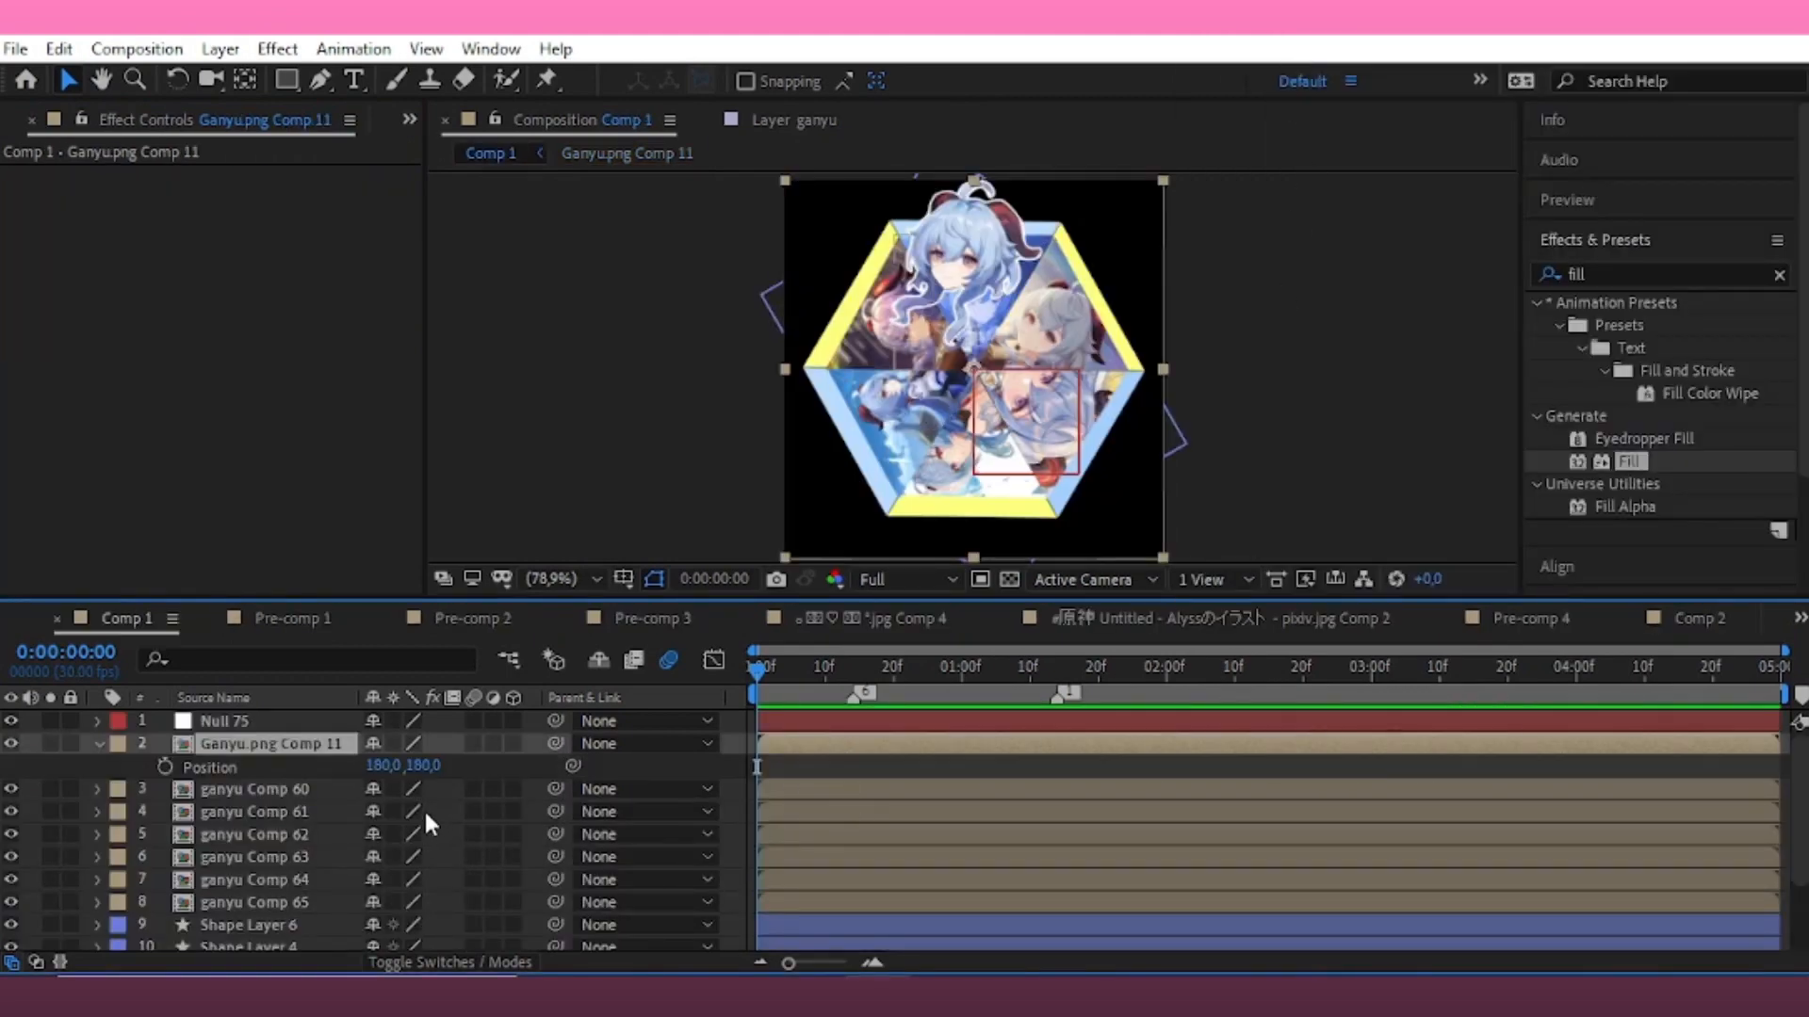
pyautogui.moveTo(421, 765); pyautogui.dragTo(542, 804)
pyautogui.press('s')
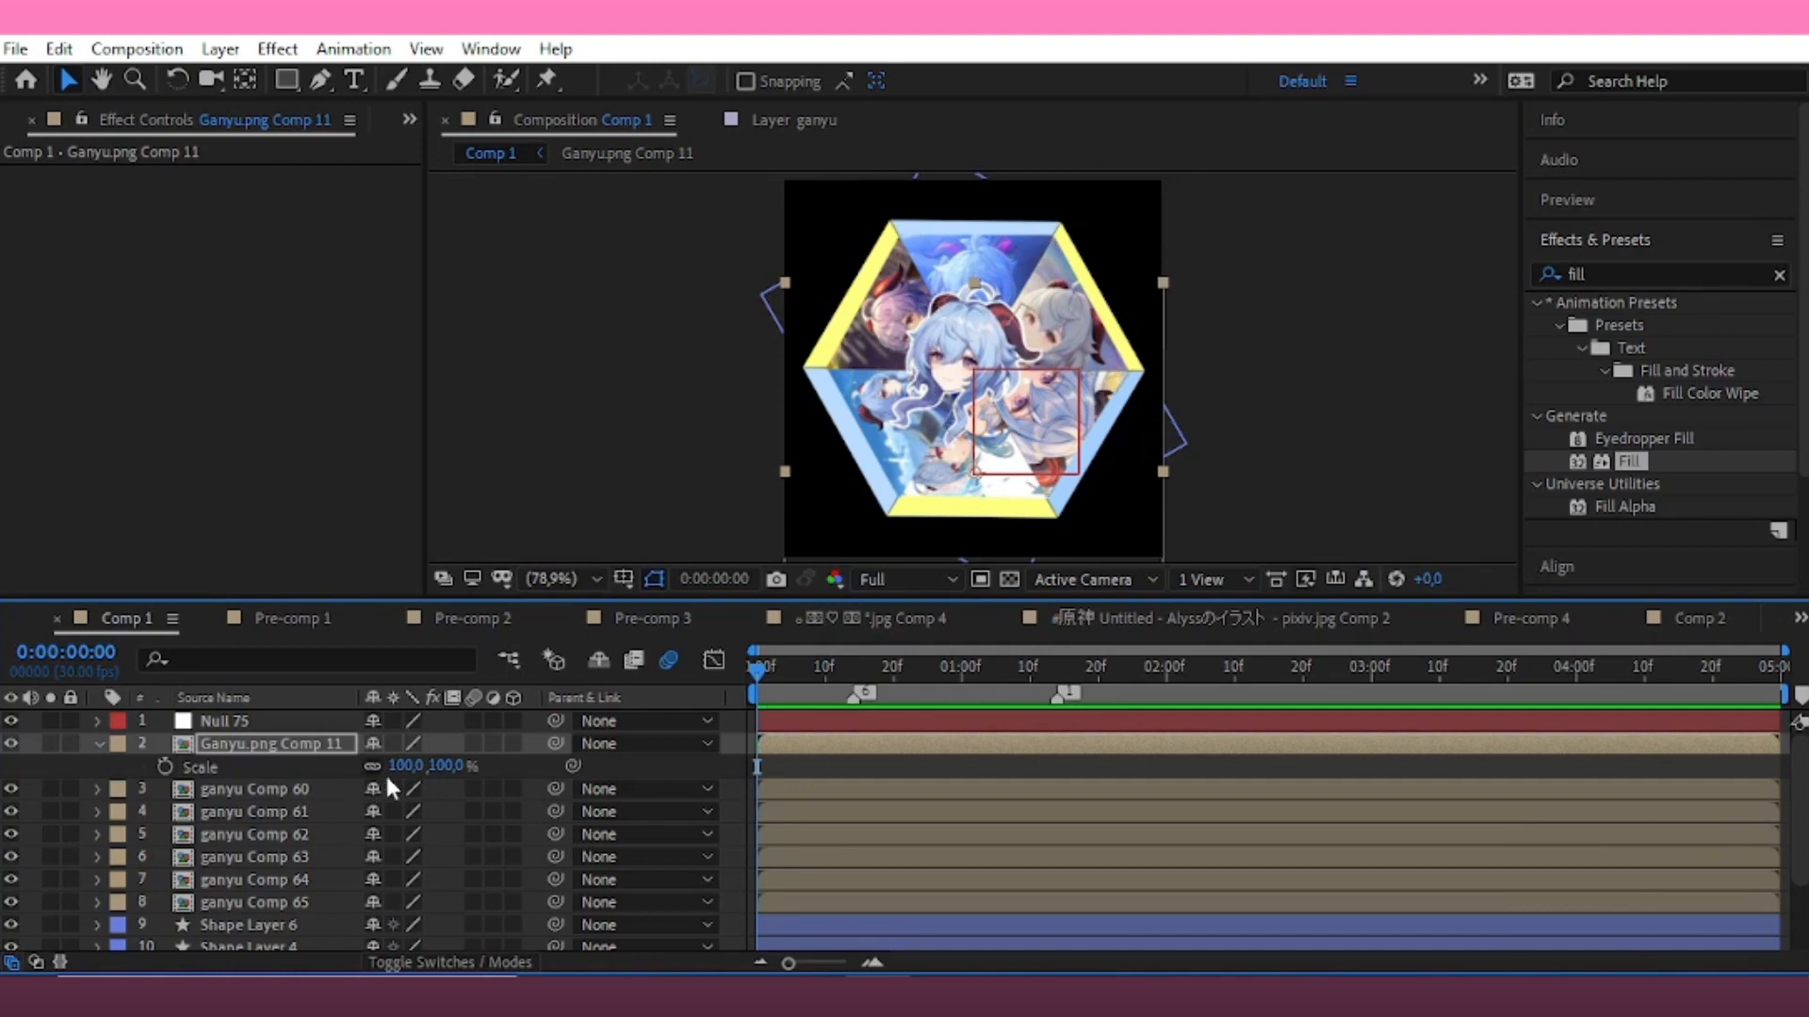
pyautogui.moveTo(430, 771); pyautogui.dragTo(405, 772)
pyautogui.click(1069, 417)
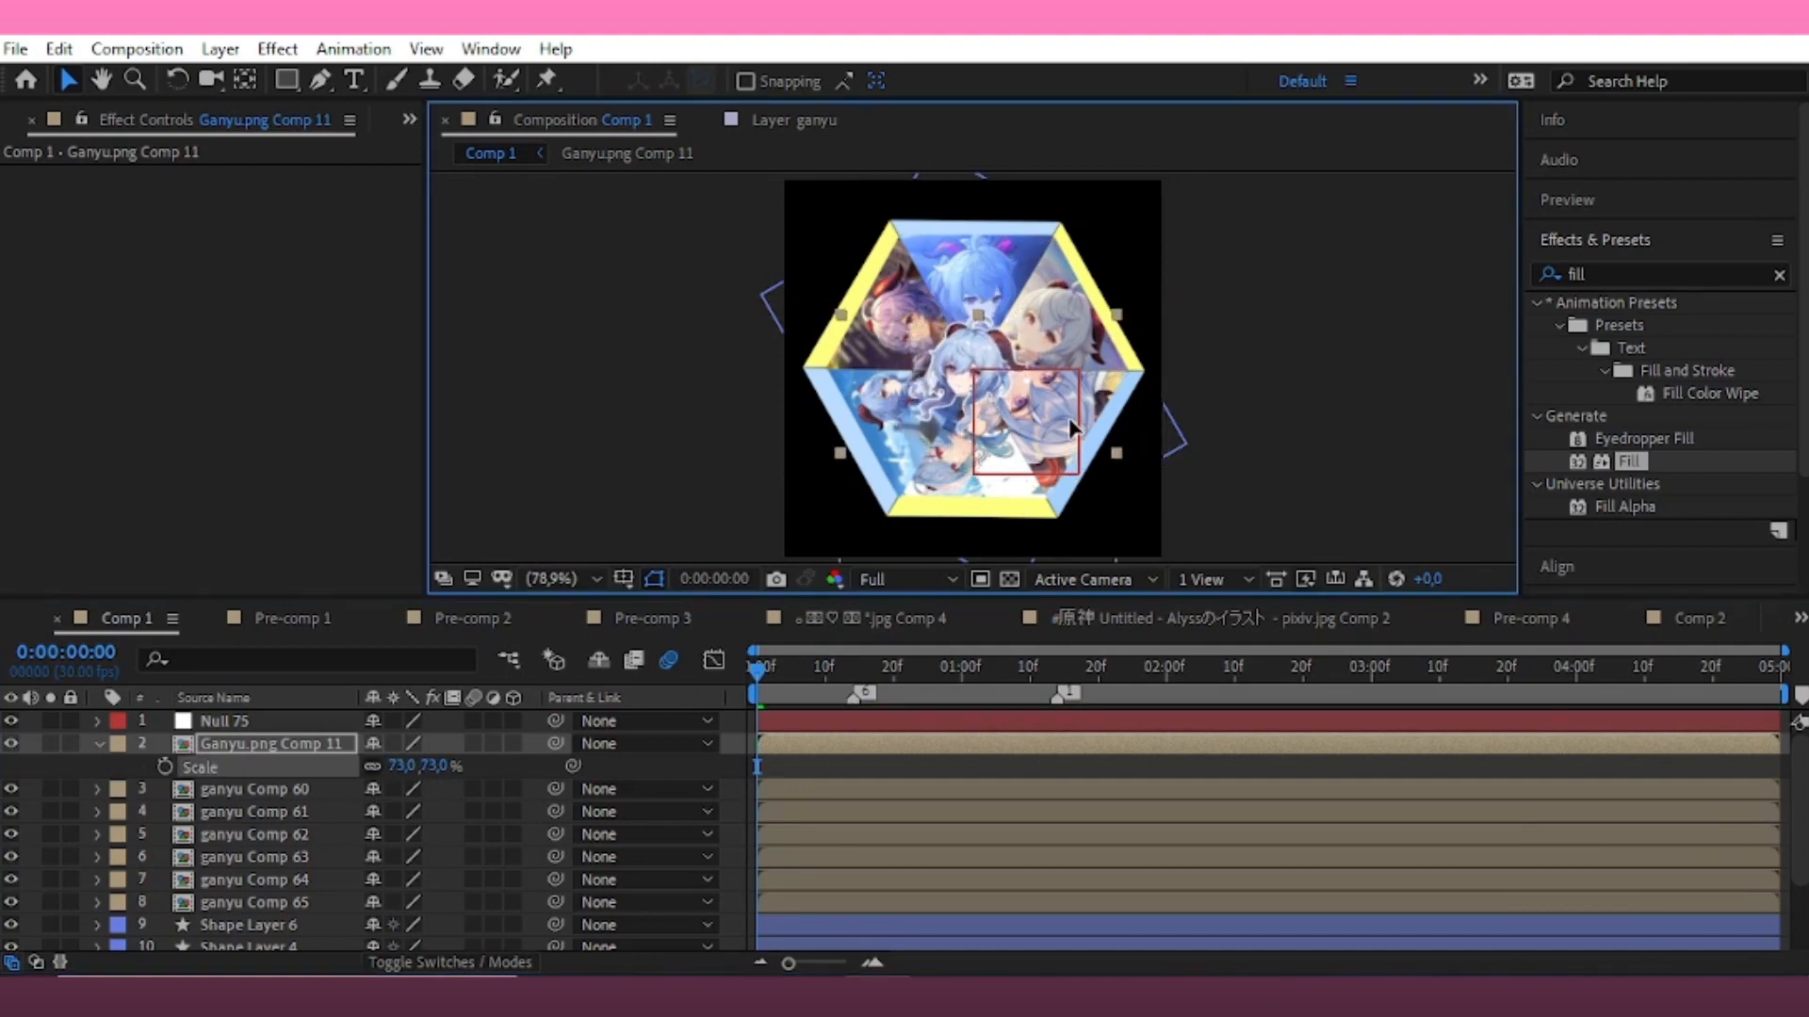
# Apply a Drop Shadow effect to the Ganyu head layer and set the shadow opacity to 25%
pyautogui.click(1603, 274)
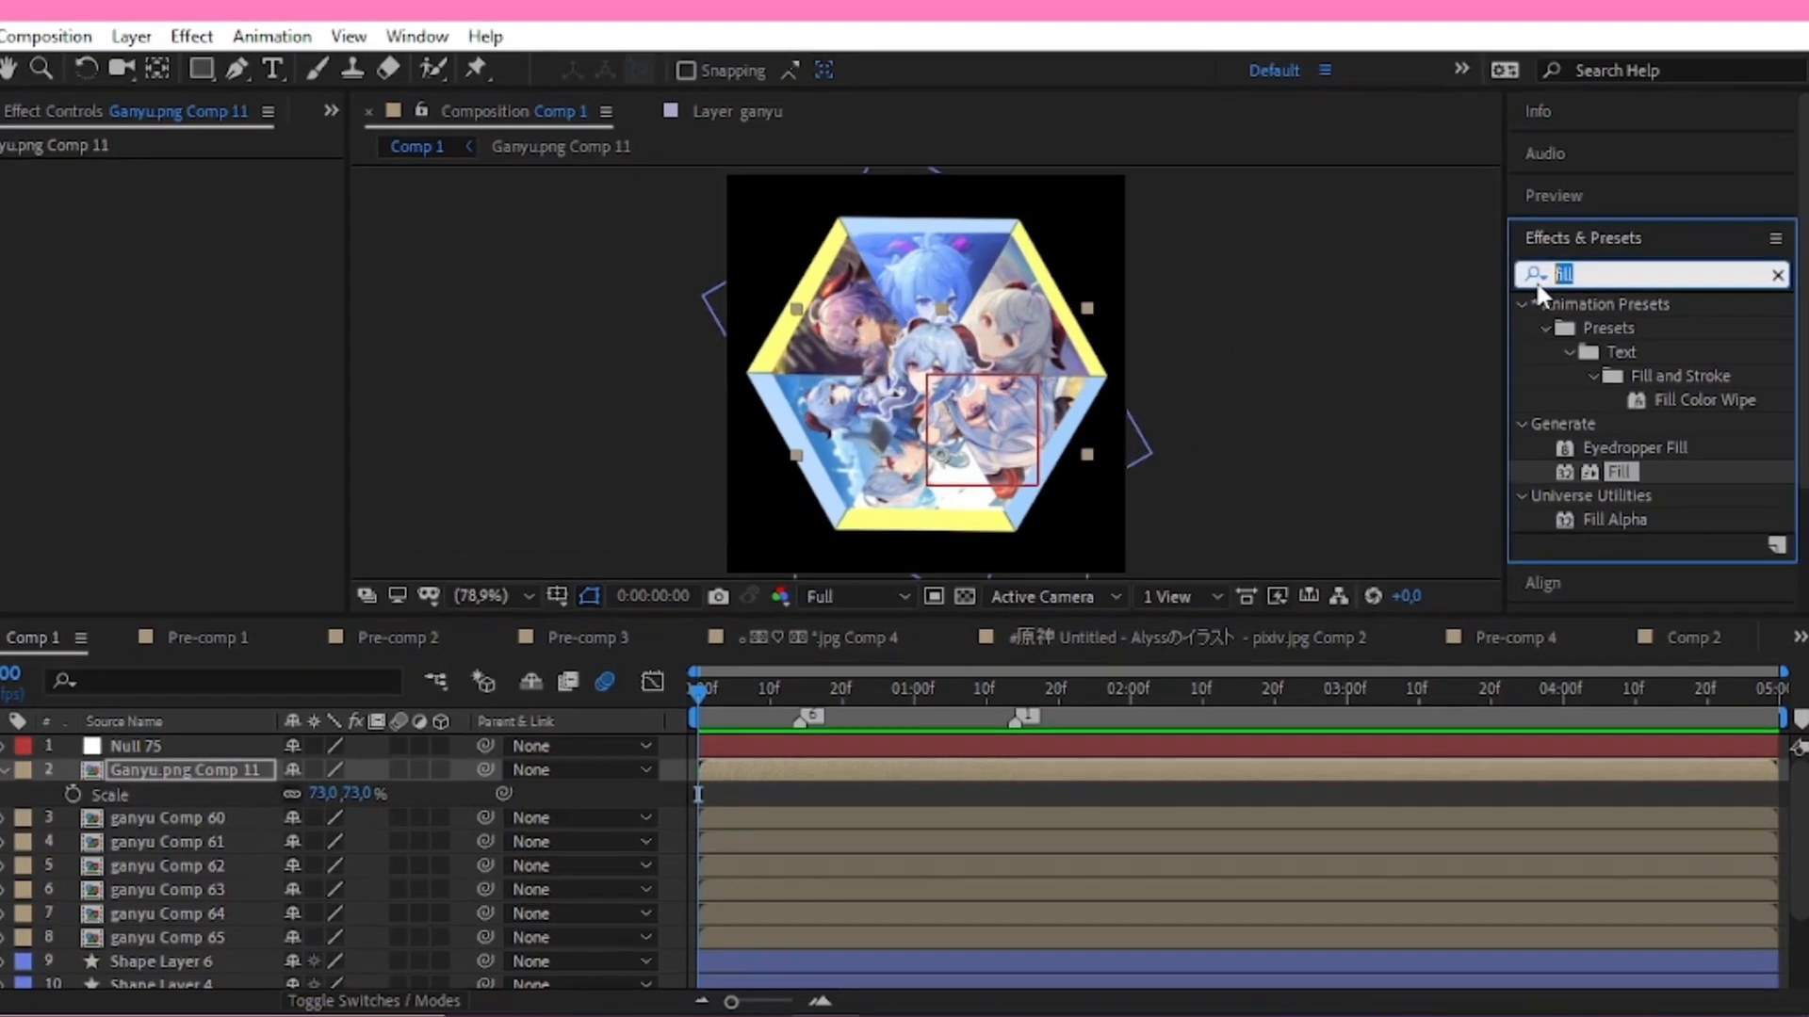
pyautogui.write('drop')
pyautogui.doubleClick(1498, 865)
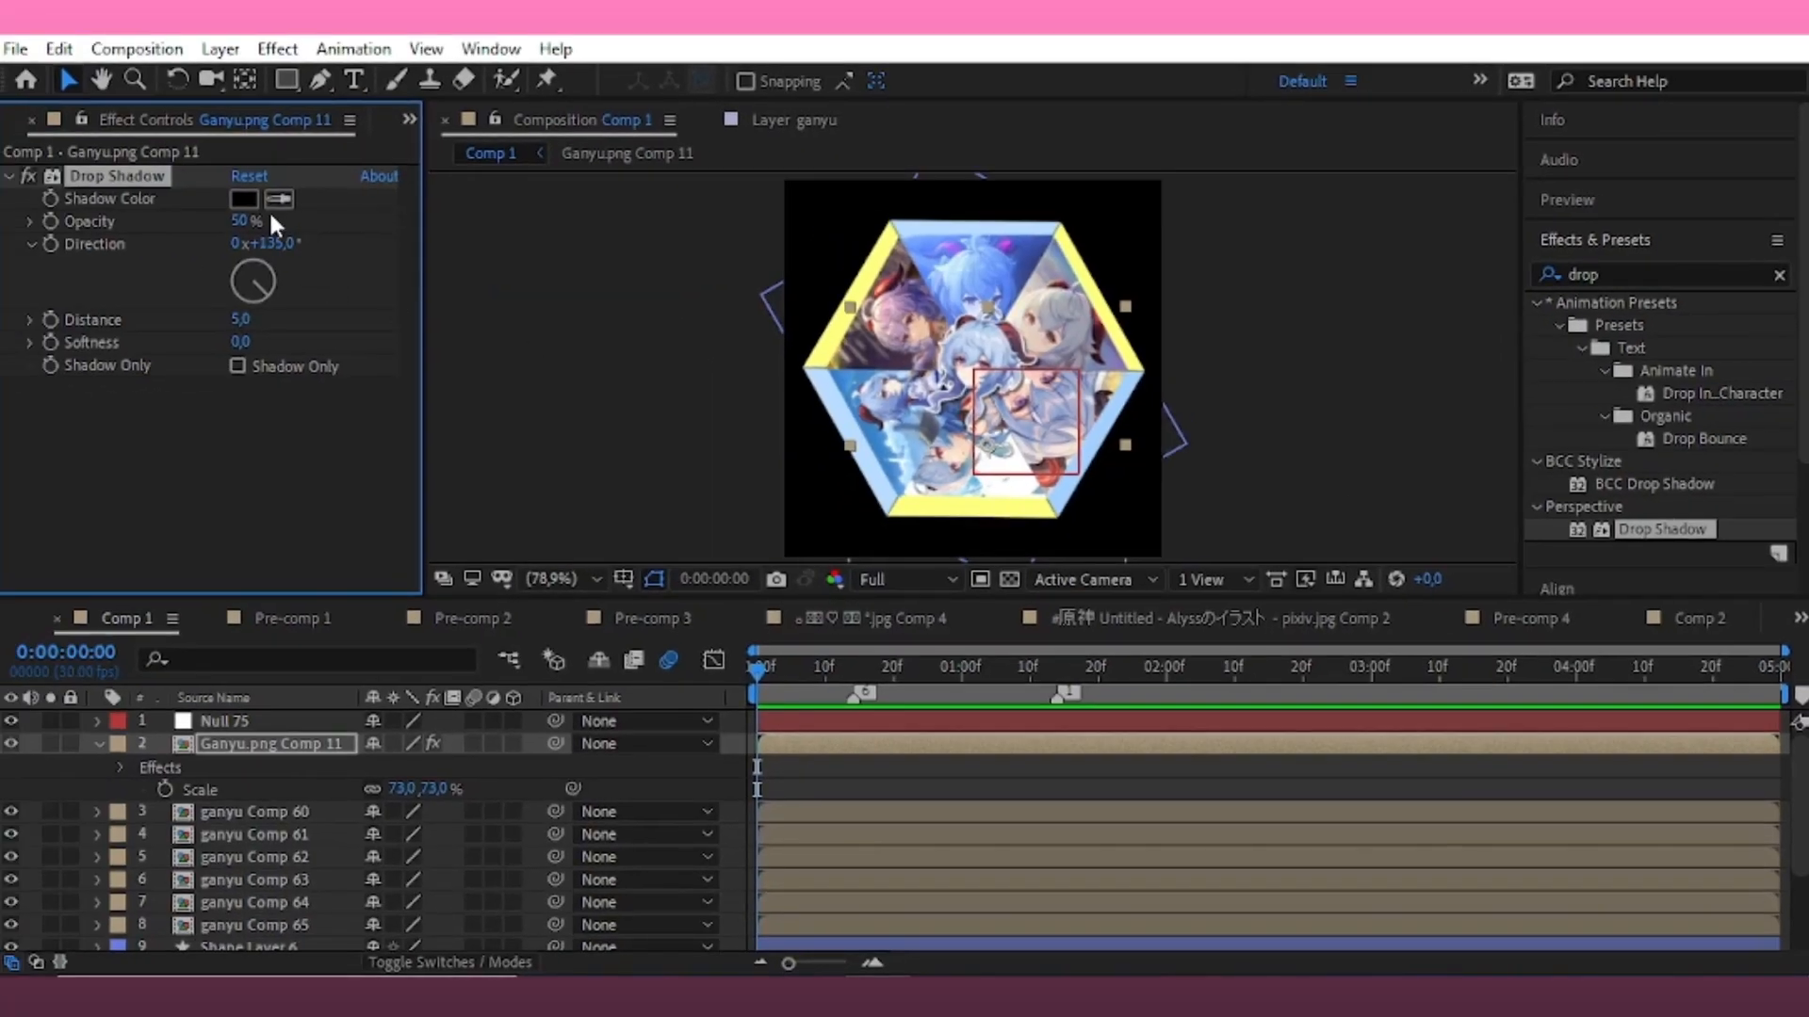
pyautogui.click(189, 220)
pyautogui.write('25')
pyautogui.press('Return')
pyautogui.click(1144, 441)
pyautogui.click(97, 744)
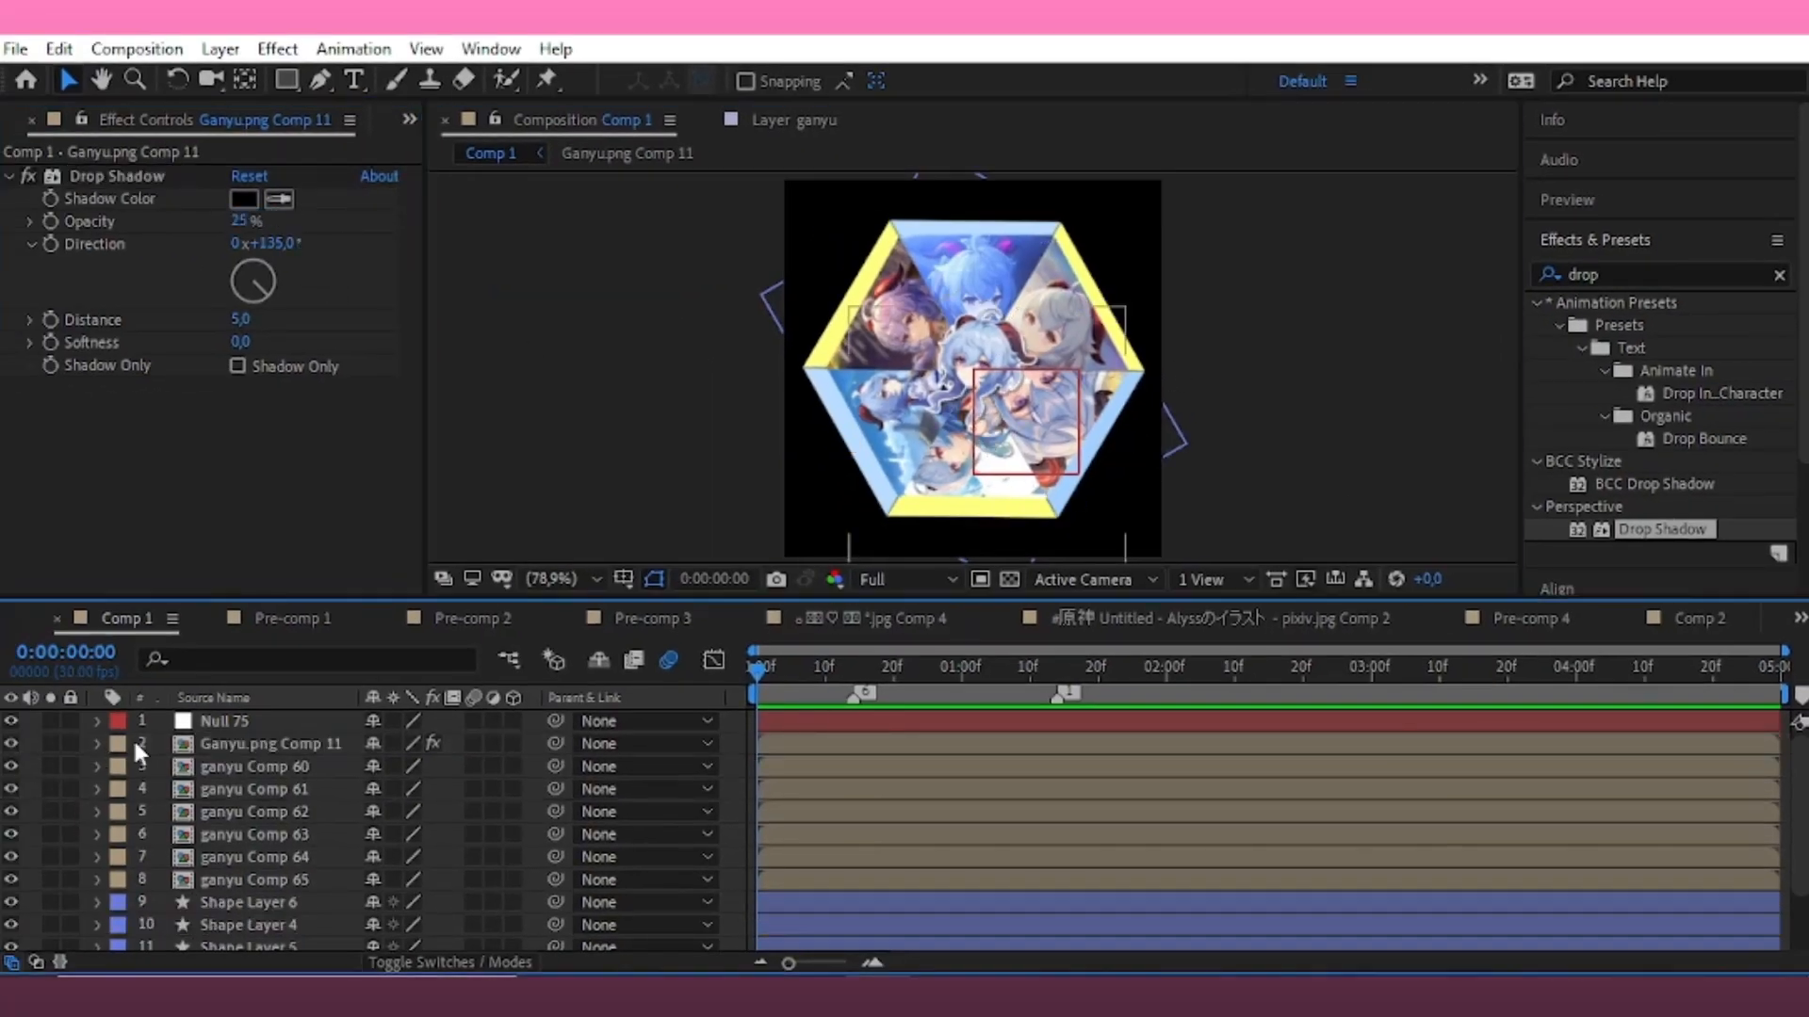
# Enable motion blur and 3D for all the Ganyu and shape layers, and make the null layer 3D too
pyautogui.moveTo(162, 744); pyautogui.dragTo(373, 950)
pyautogui.scroll(2, 506, 822)
pyautogui.click(472, 742)
pyautogui.click(512, 741)
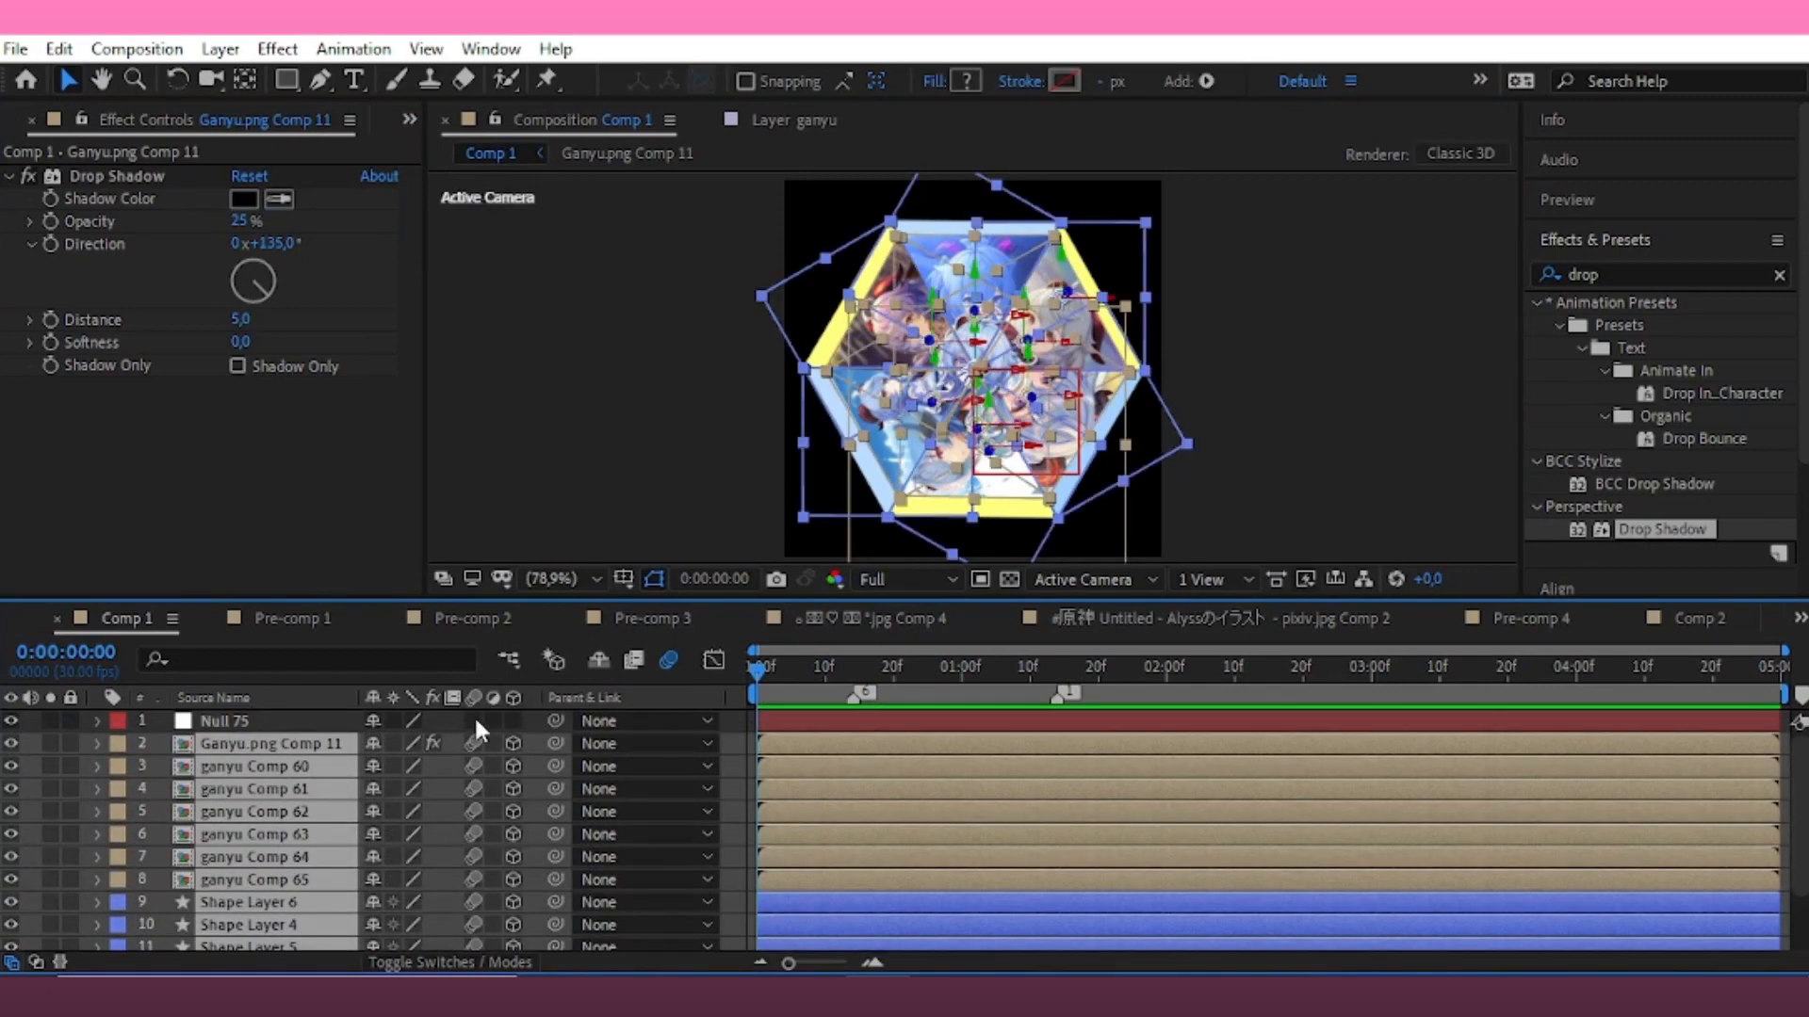
pyautogui.click(476, 721)
# Parent all the Ganyu composition and shape layers to the Null 75 layer
pyautogui.moveTo(256, 745); pyautogui.dragTo(337, 903)
pyautogui.moveTo(543, 745); pyautogui.dragTo(529, 720)
pyautogui.click(1393, 341)
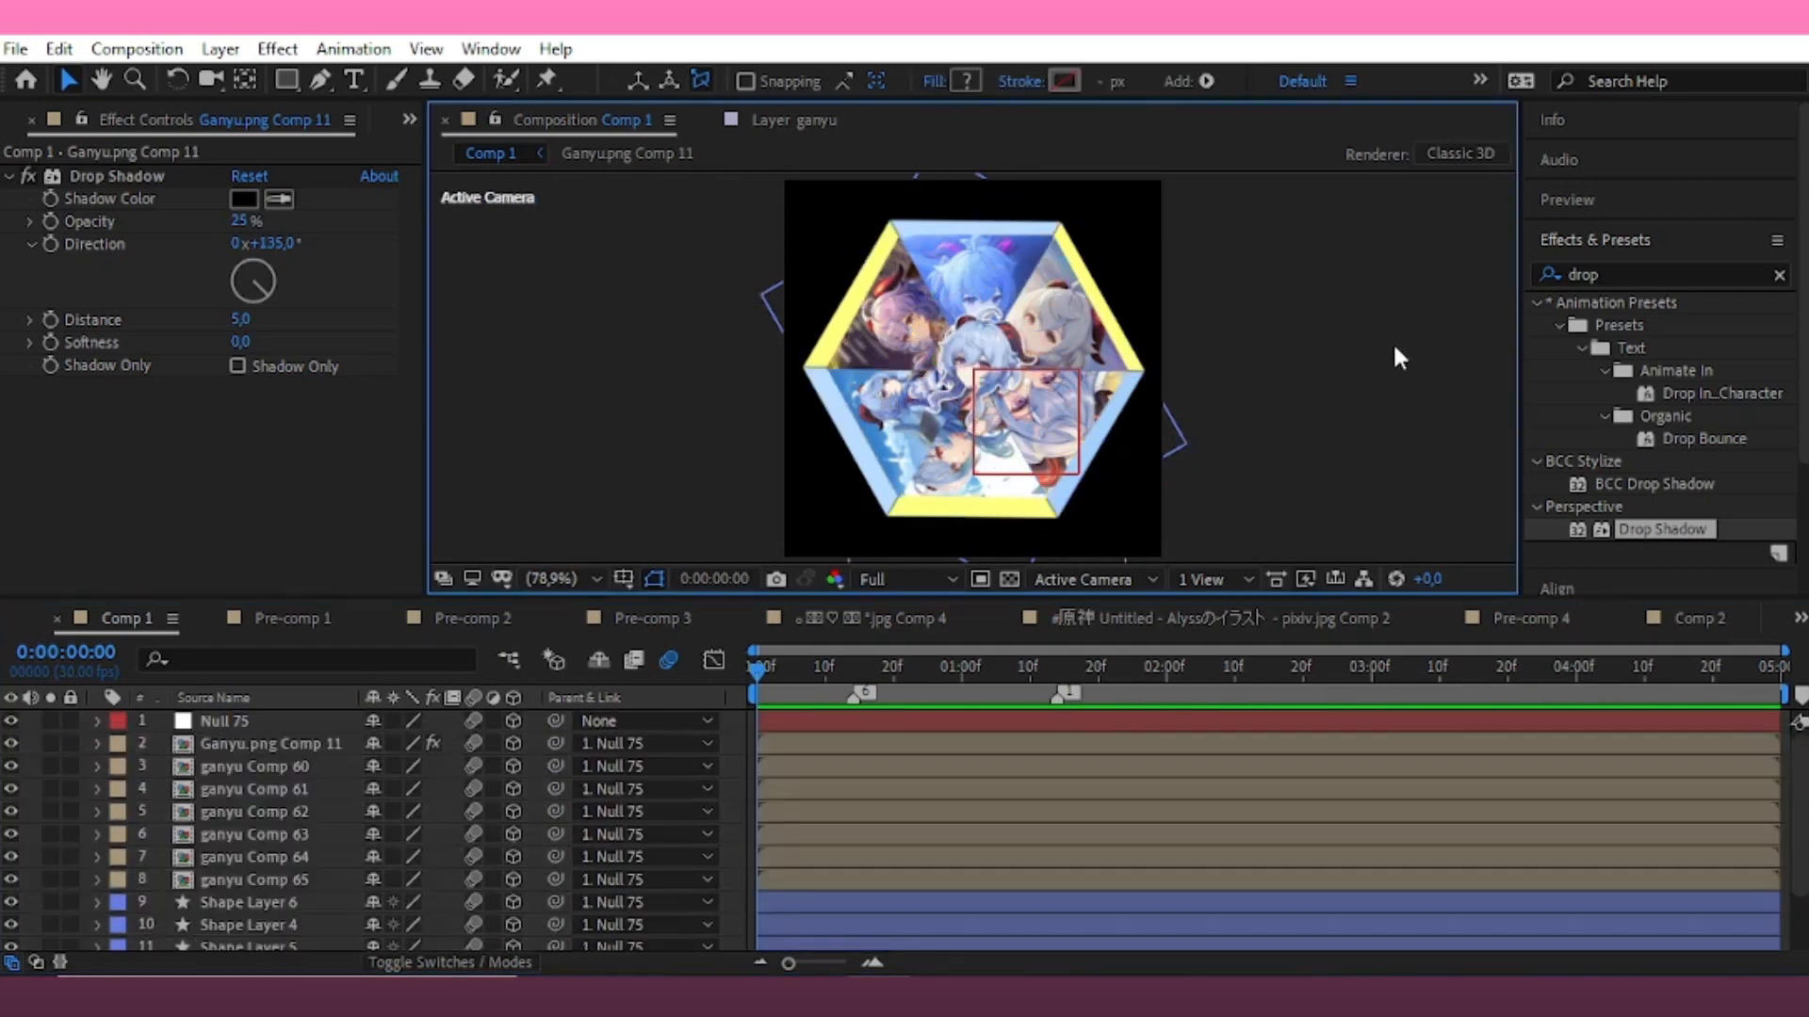
# Add Scale and Z Rotation keyframes to the null layer and move them to the 1-second mark
pyautogui.click(778, 722)
pyautogui.press('s')
pyautogui.press('r')
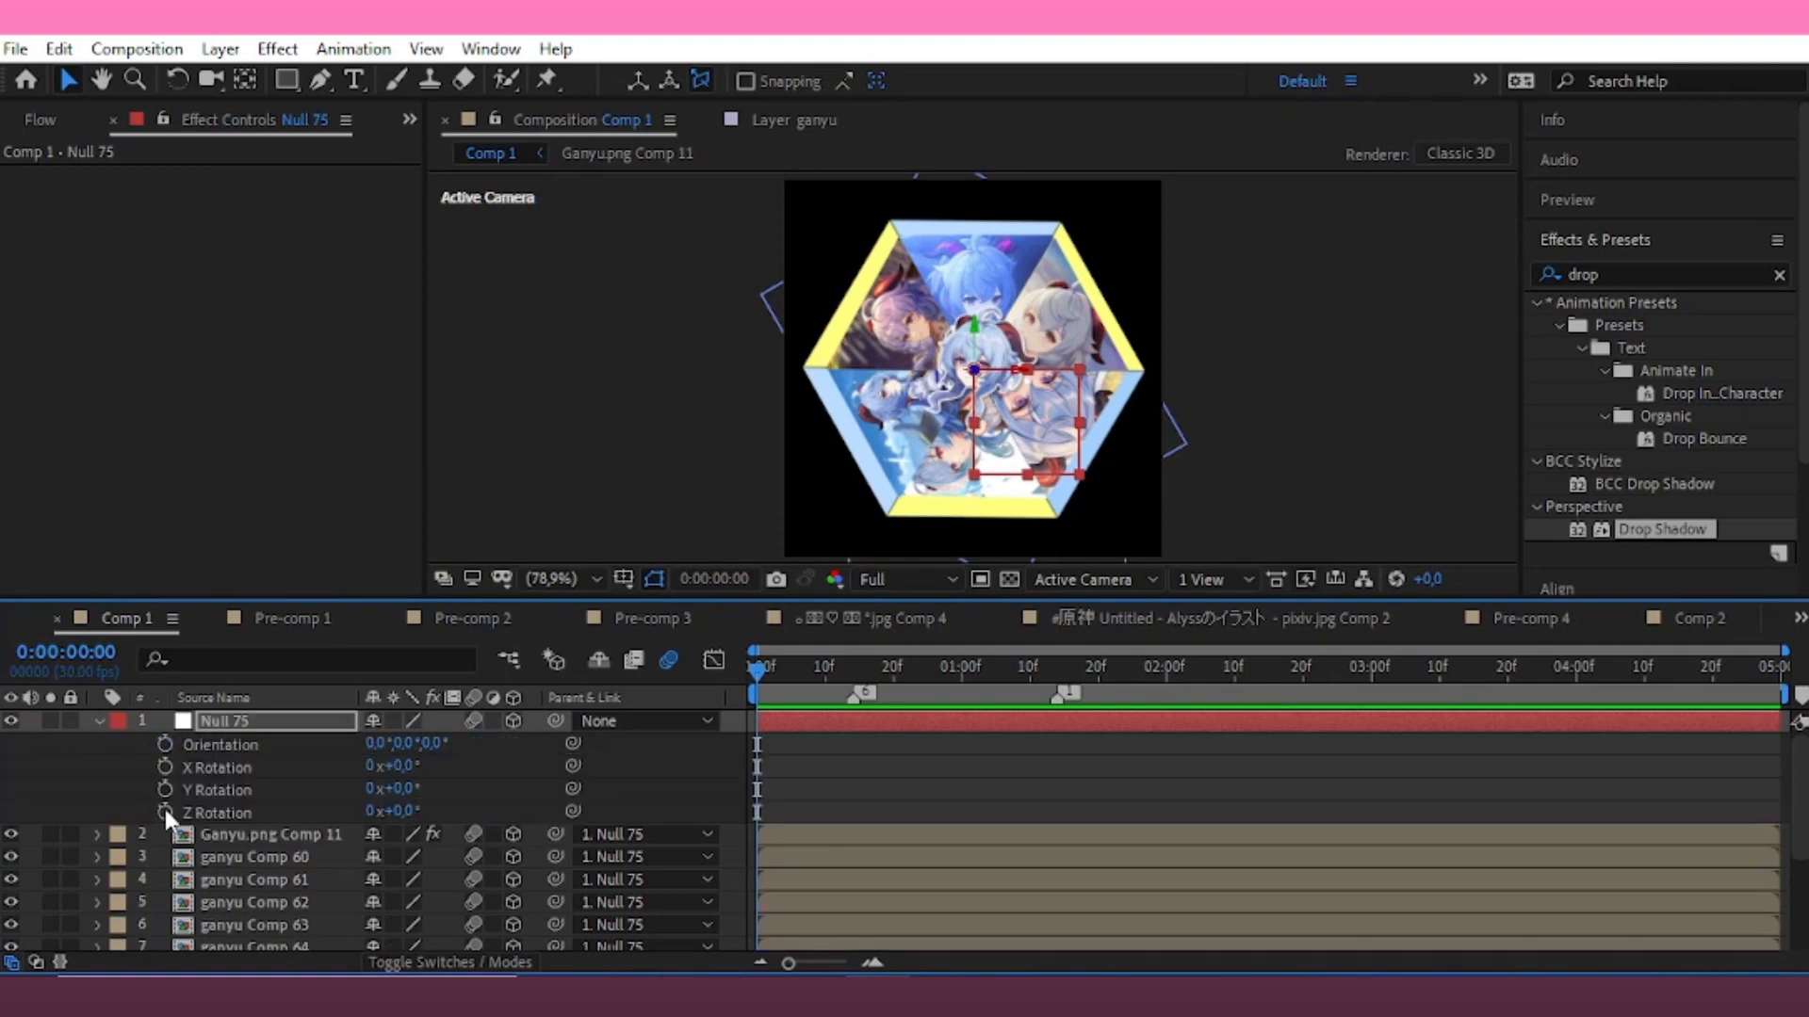
pyautogui.click(166, 811)
pyautogui.press('u')
pyautogui.moveTo(767, 754); pyautogui.dragTo(964, 758)
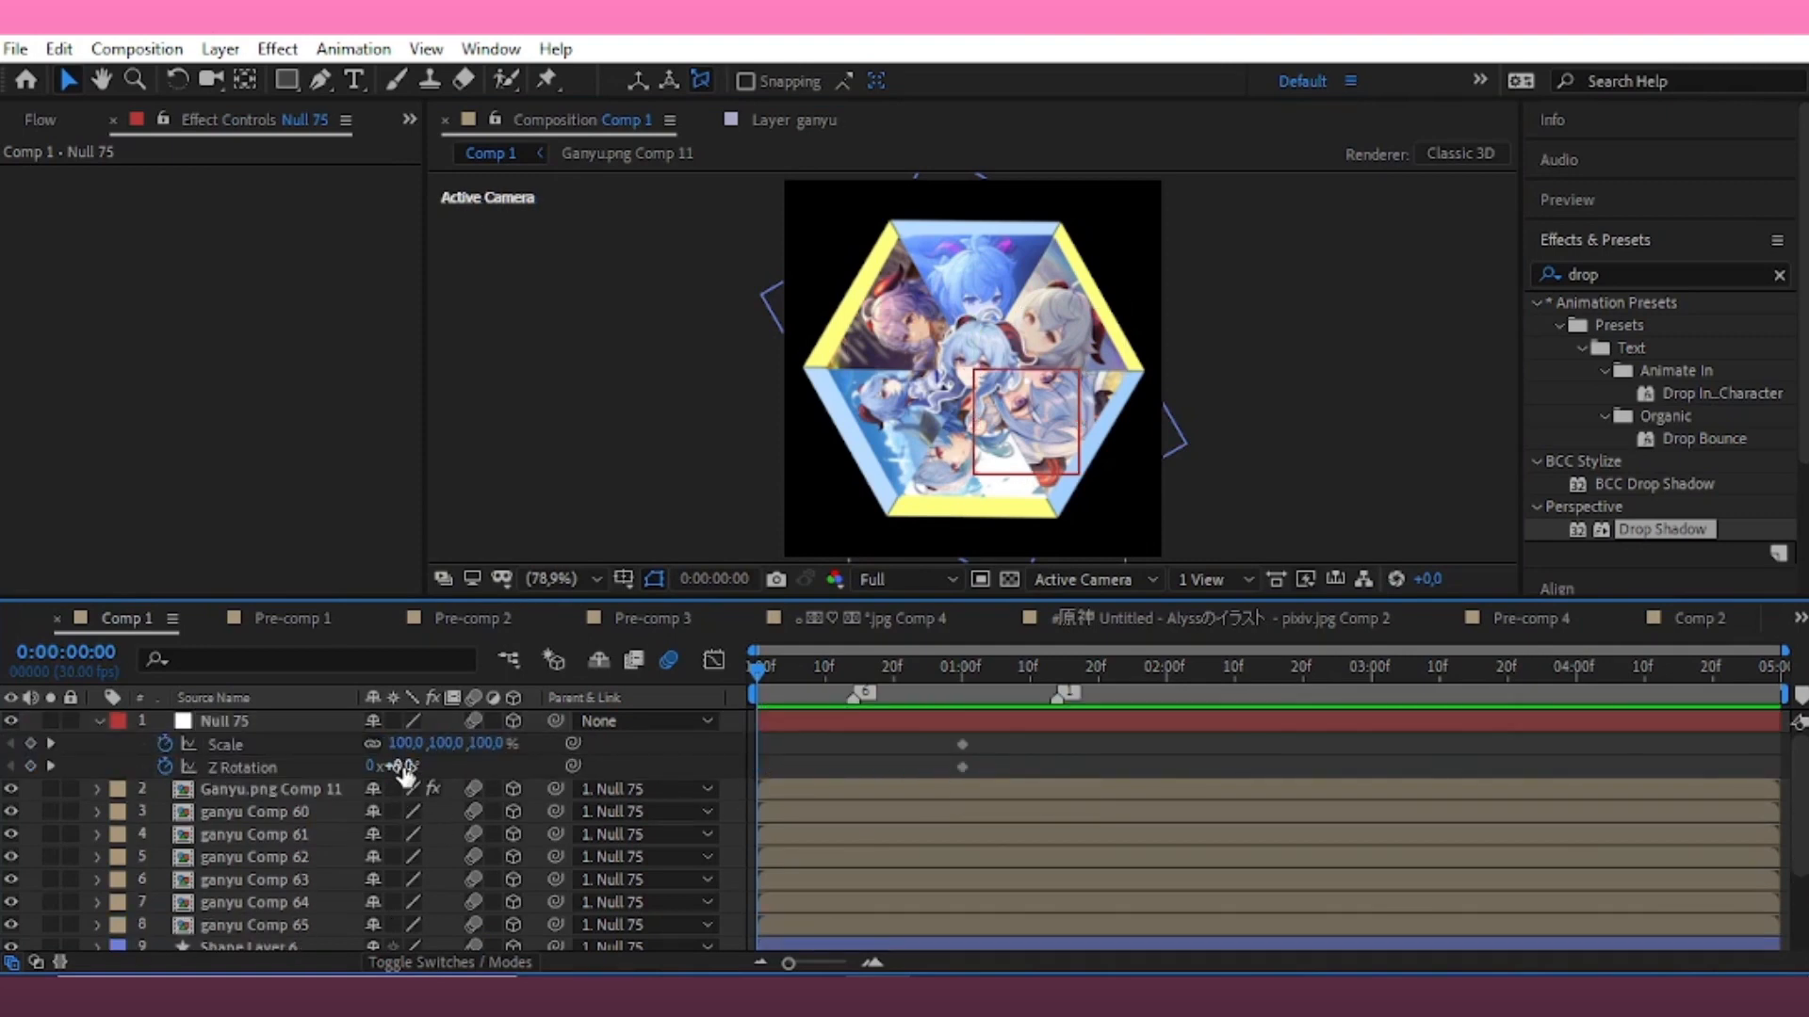
# Keyframe the null at the start of the timeline with Z Rotation 180° and Scale 0%
pyautogui.write('180')
pyautogui.press('Return')
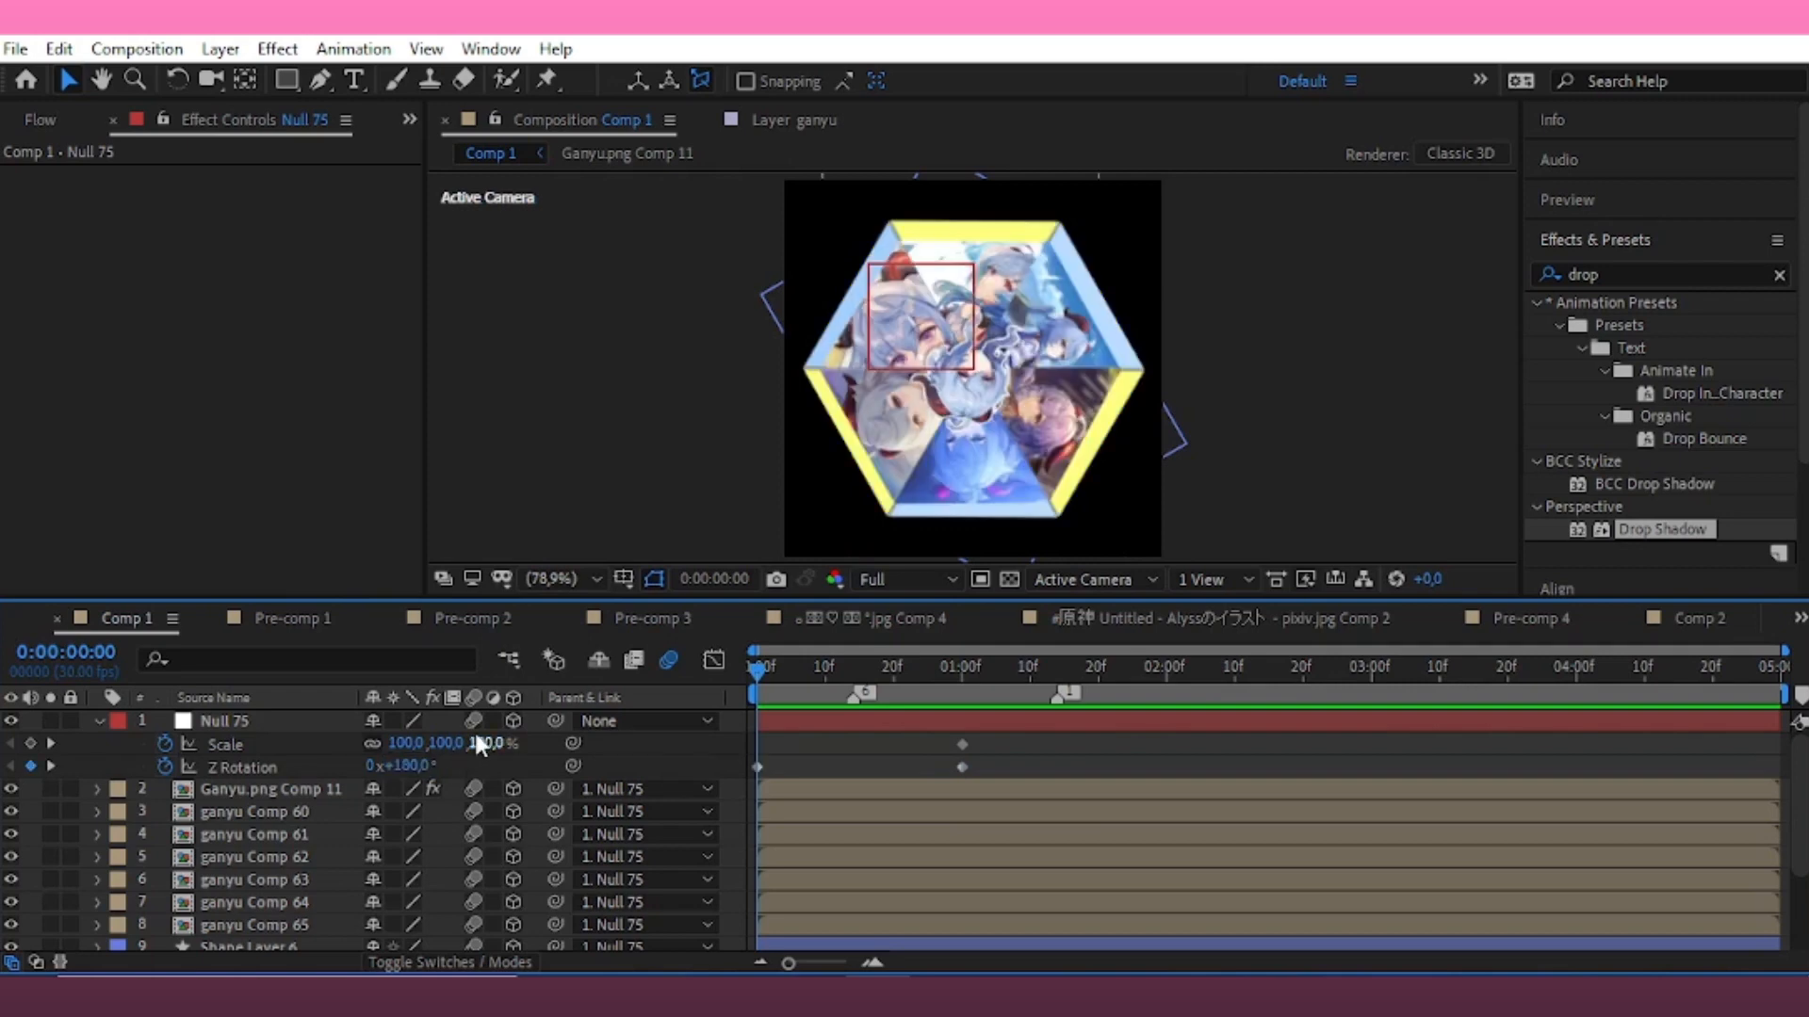
pyautogui.click(492, 744)
pyautogui.write('0')
pyautogui.press('Return')
# Reshape the speed graph of the null's Scale and Z Rotation keyframes for a fast start and a long, gradual slow-down
pyautogui.moveTo(1026, 751); pyautogui.dragTo(709, 780)
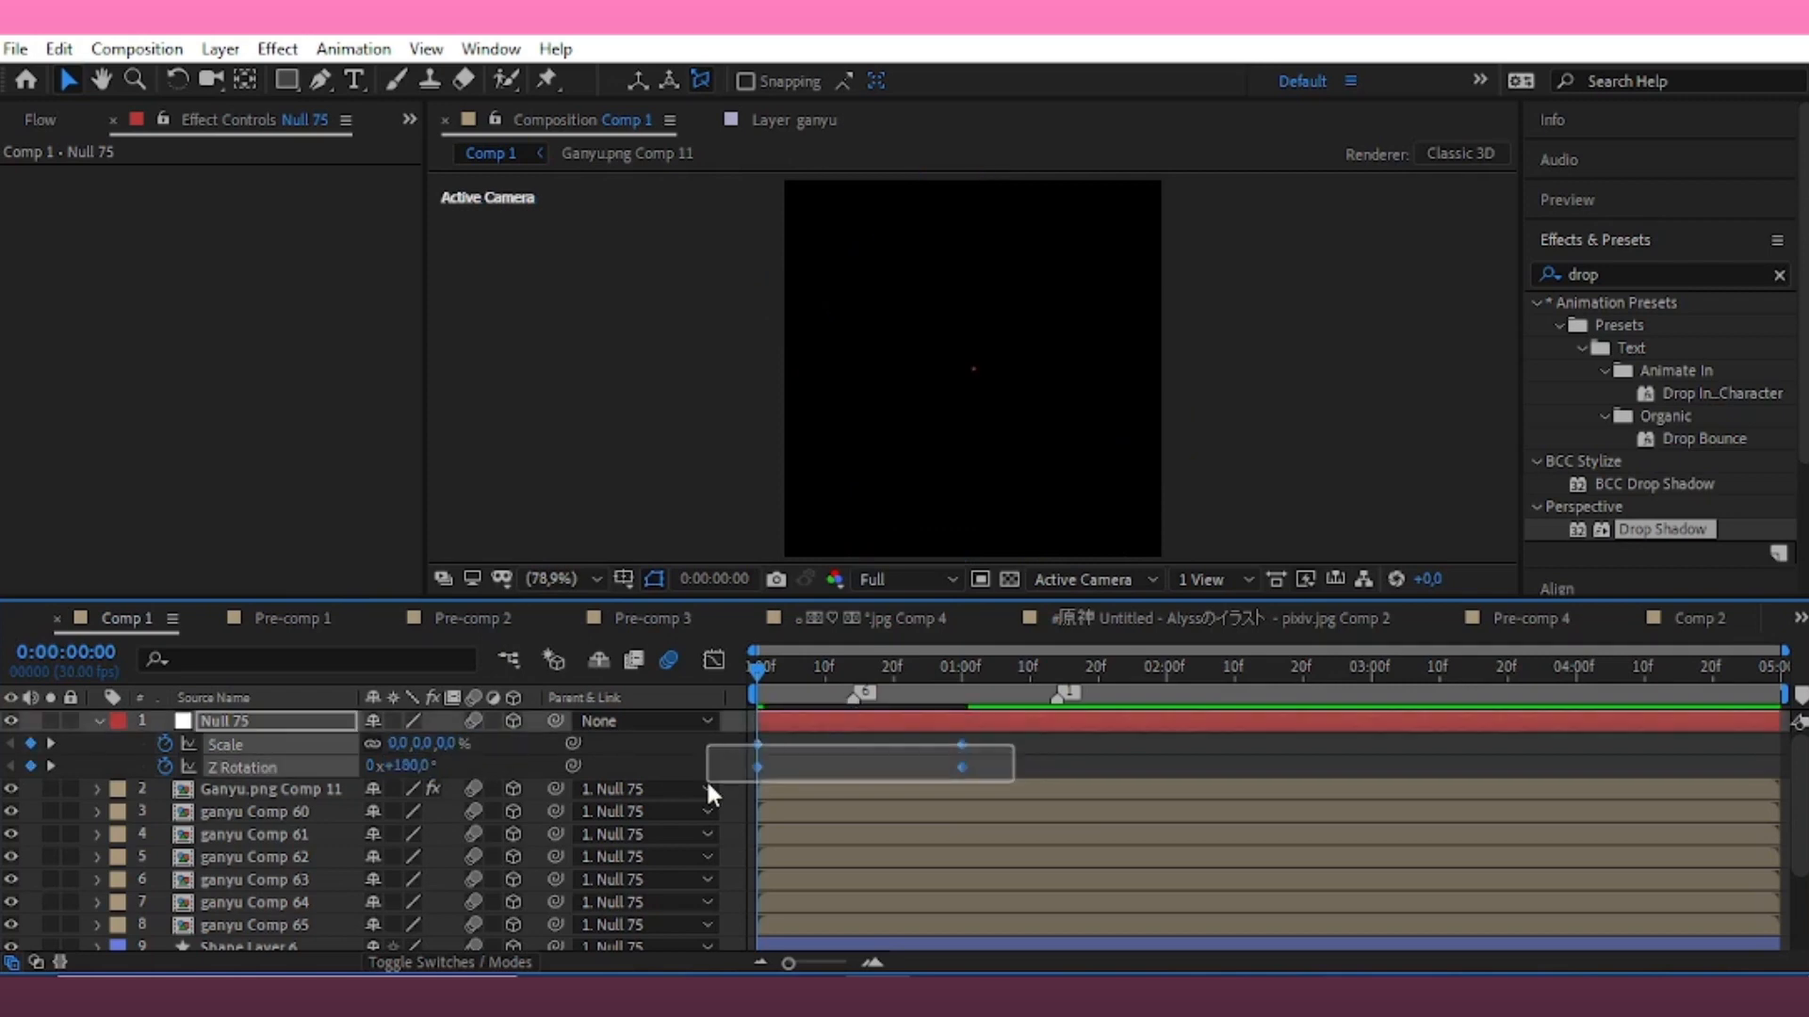
pyautogui.click(714, 659)
pyautogui.rightClick(918, 776)
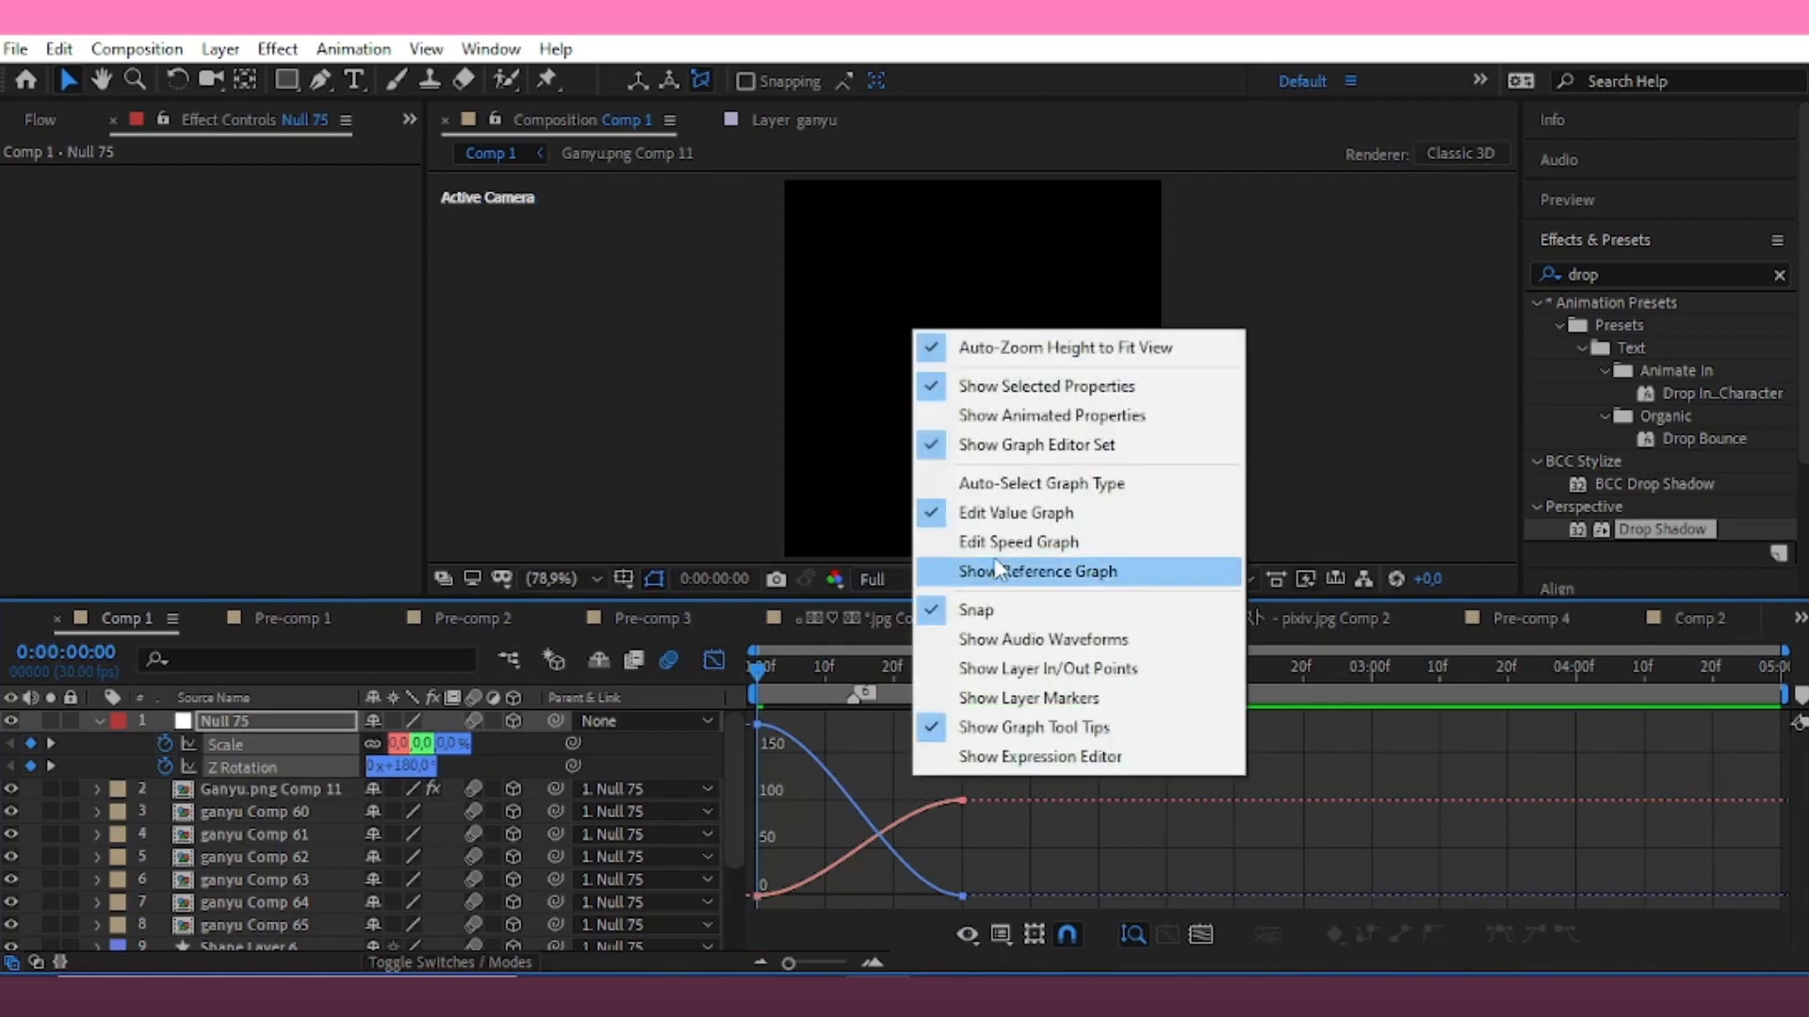
pyautogui.click(970, 542)
pyautogui.moveTo(985, 758); pyautogui.dragTo(716, 876)
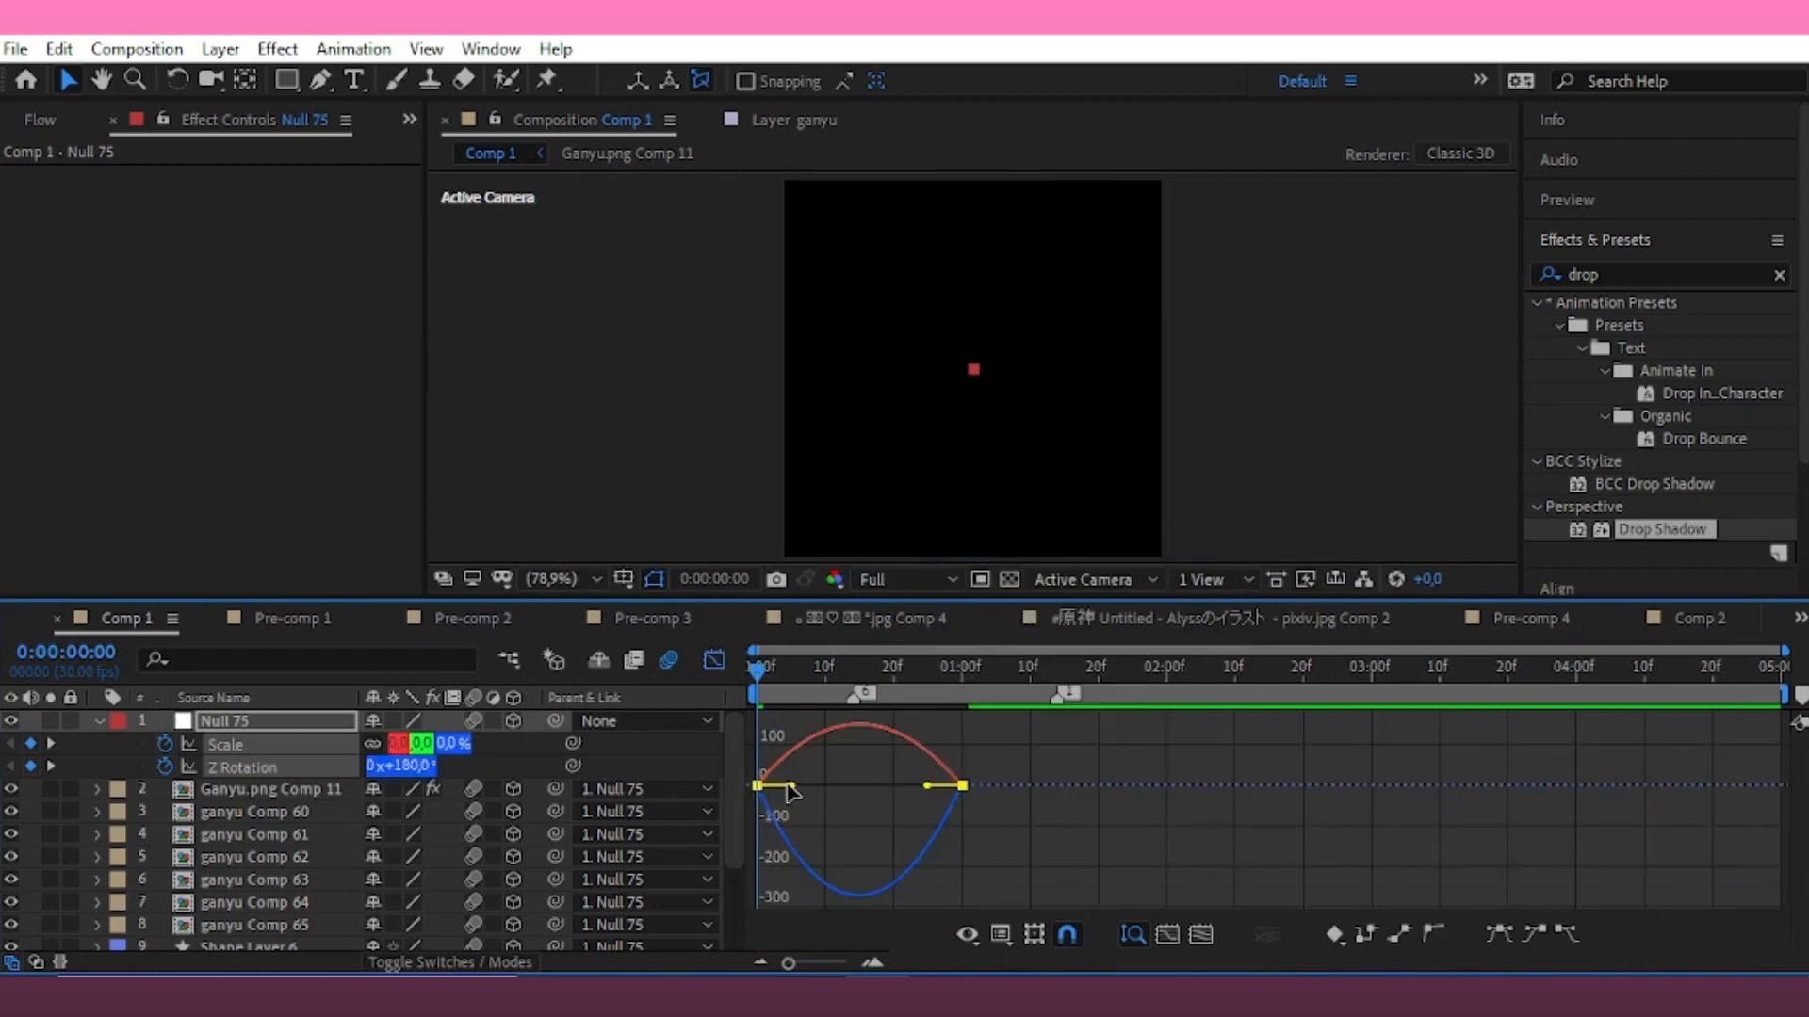
pyautogui.moveTo(790, 785); pyautogui.dragTo(760, 785)
pyautogui.moveTo(926, 785); pyautogui.dragTo(782, 781)
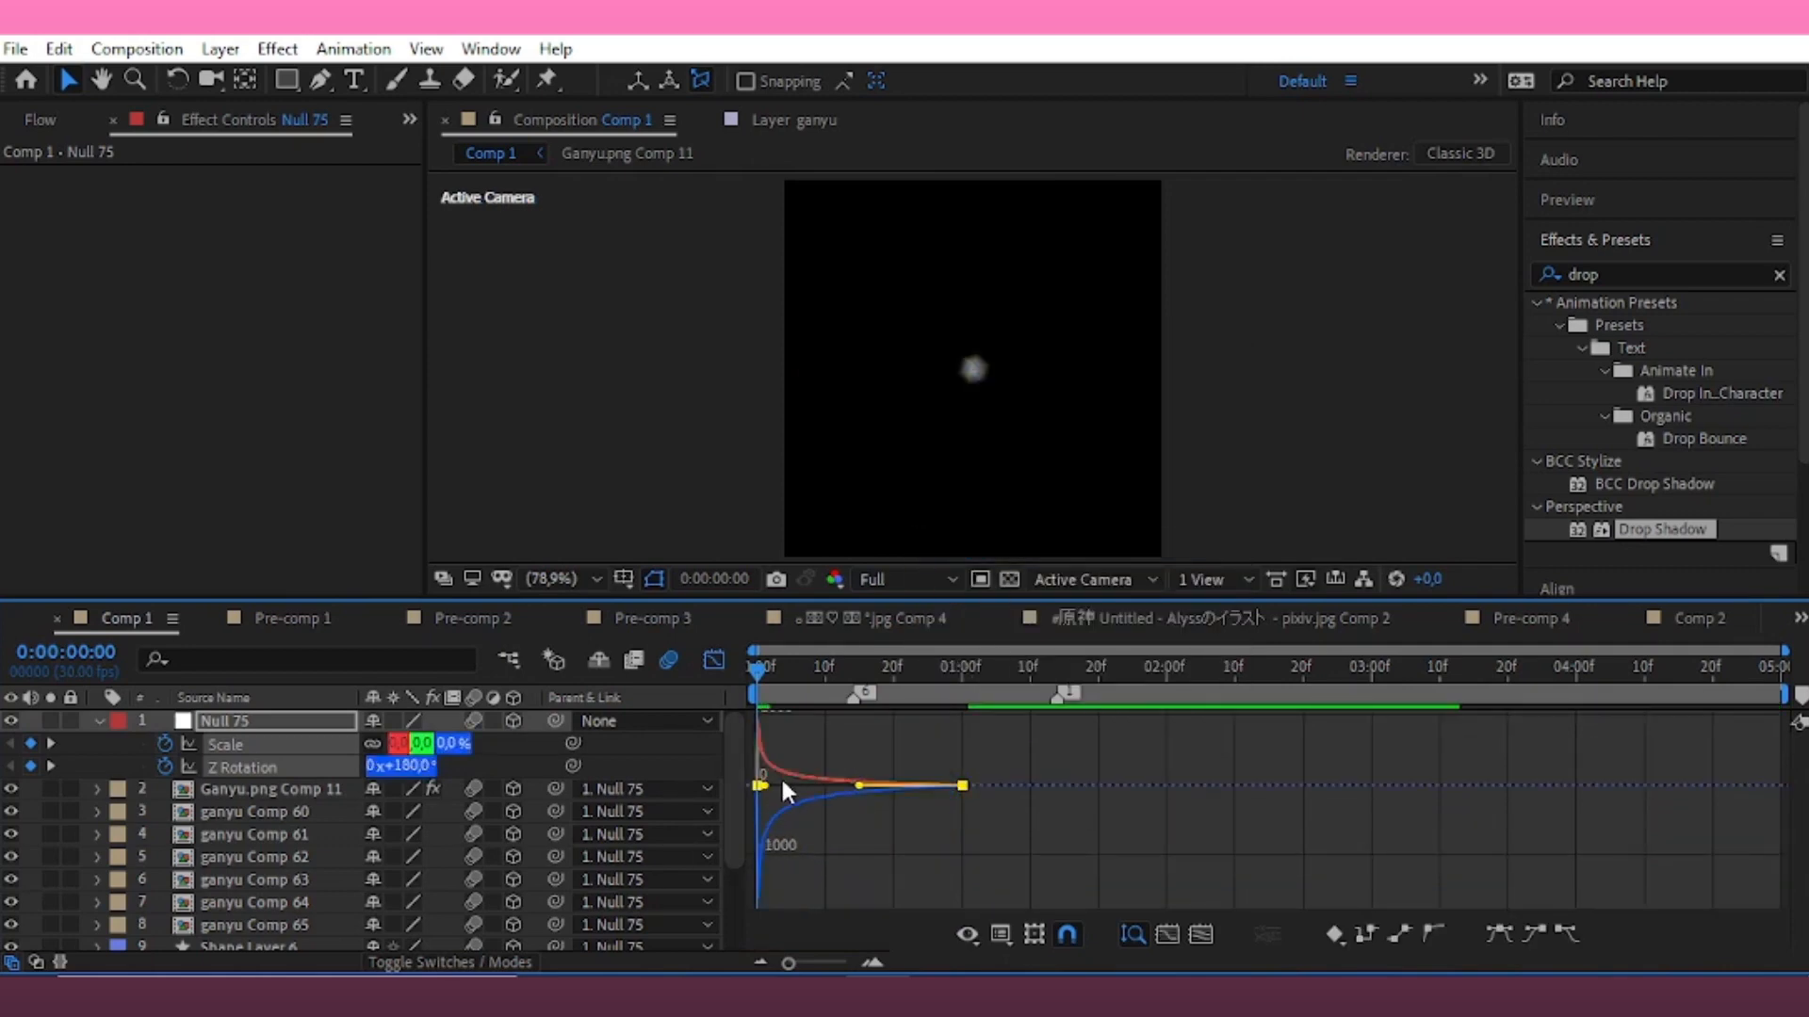
# Preview the spin-in and set Null 75's Scale to 84% at the 1-second keyframe
pyautogui.press('space')
pyautogui.click(714, 660)
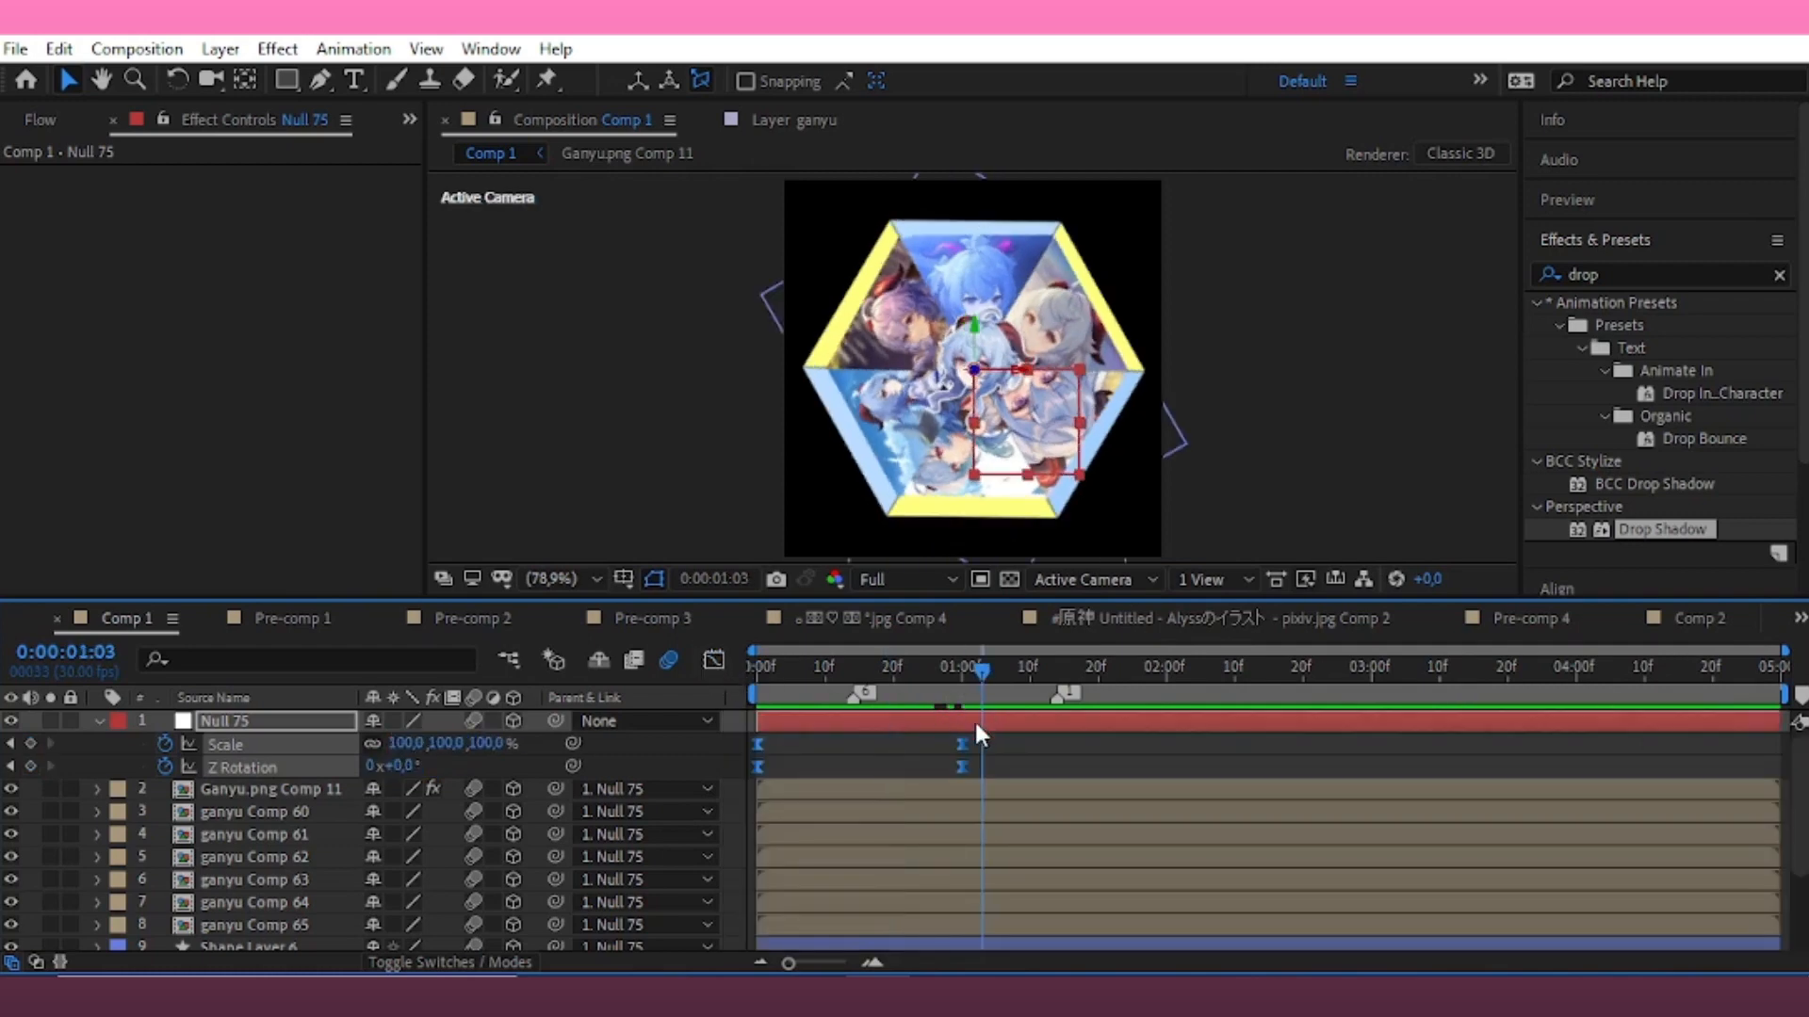
pyautogui.press('space')
pyautogui.click(961, 744)
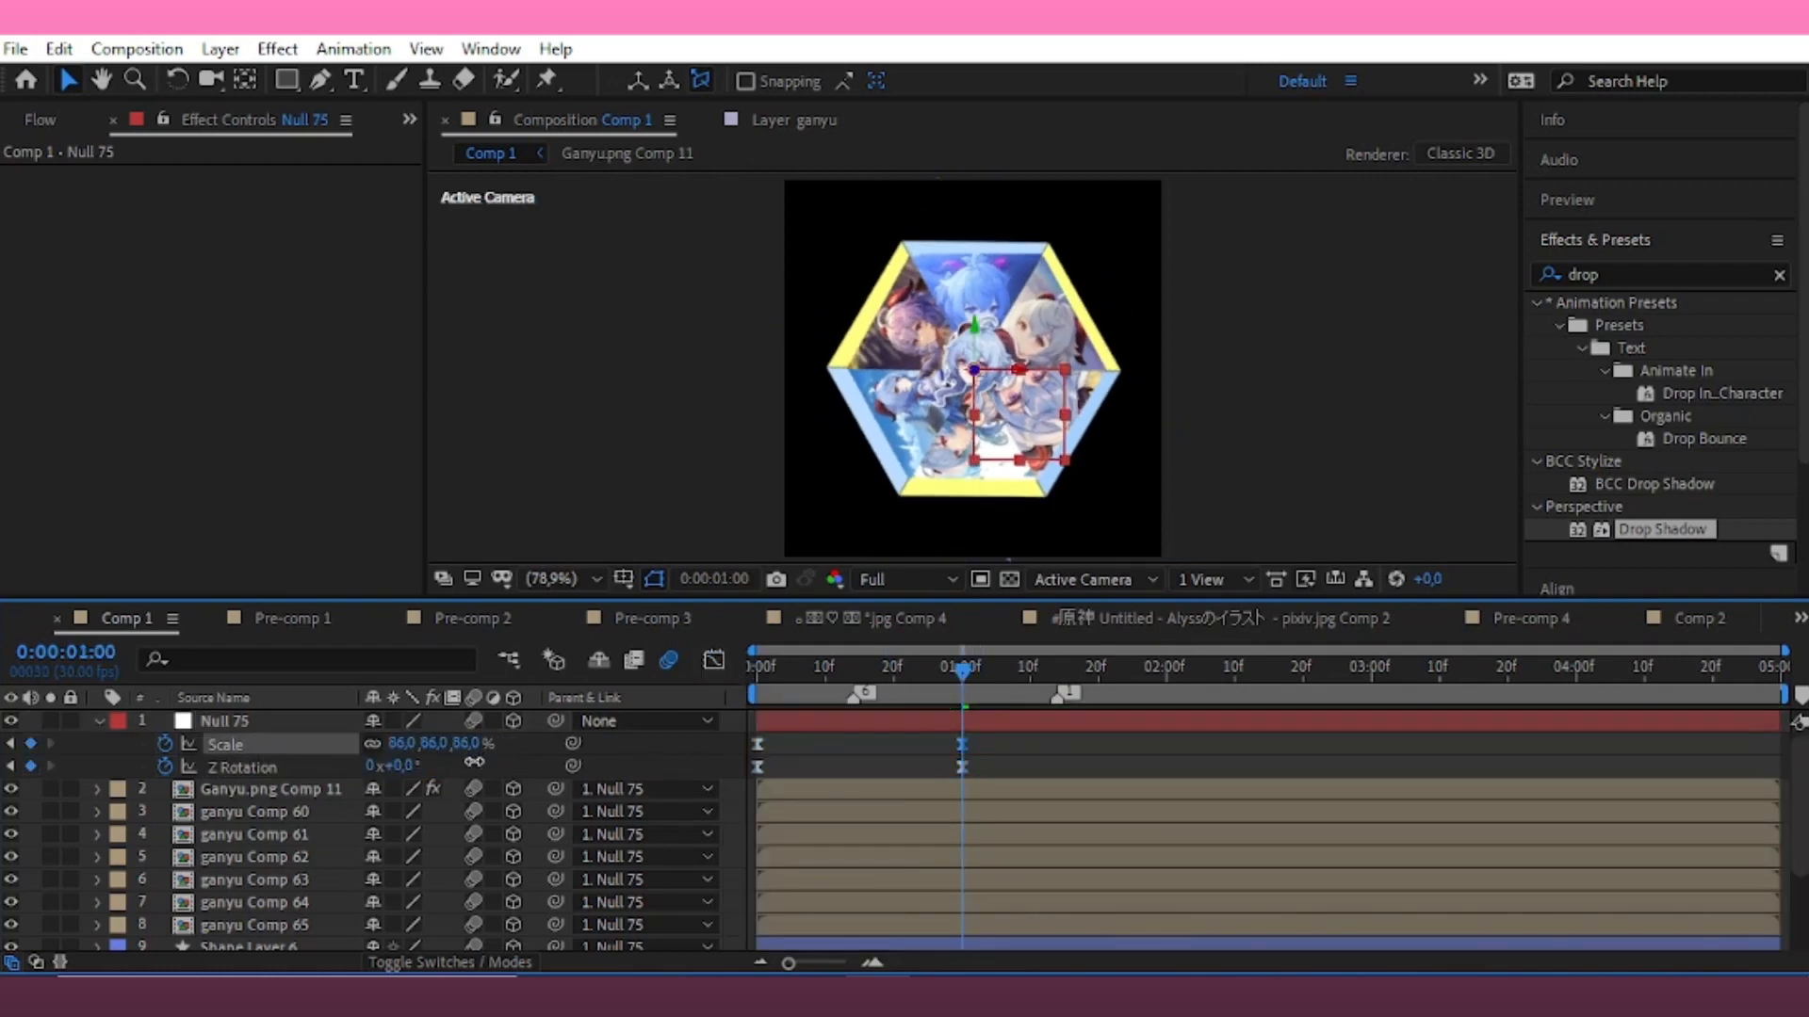
pyautogui.moveTo(474, 762); pyautogui.dragTo(470, 761)
pyautogui.moveTo(914, 682); pyautogui.dragTo(961, 766)
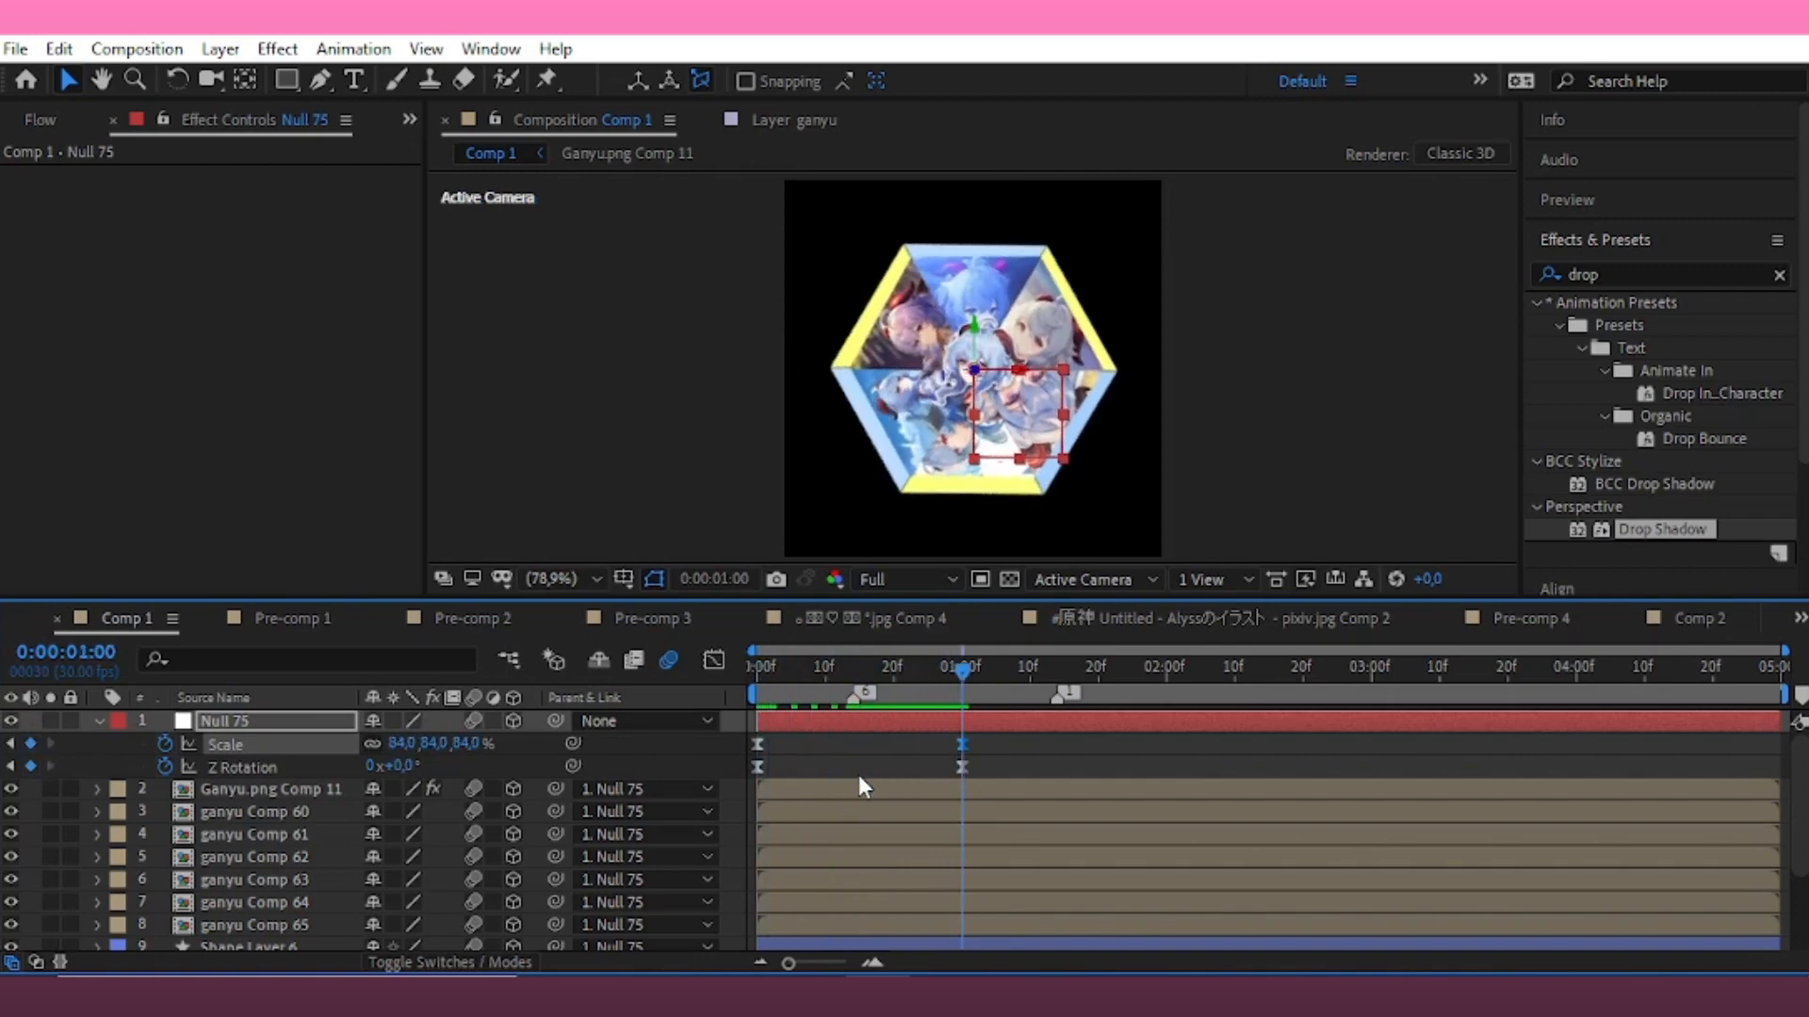
# Add a new null object, make it a 3D layer, and parent Null 75 to it
pyautogui.click(219, 48)
pyautogui.moveTo(242, 77)
pyautogui.click(810, 194)
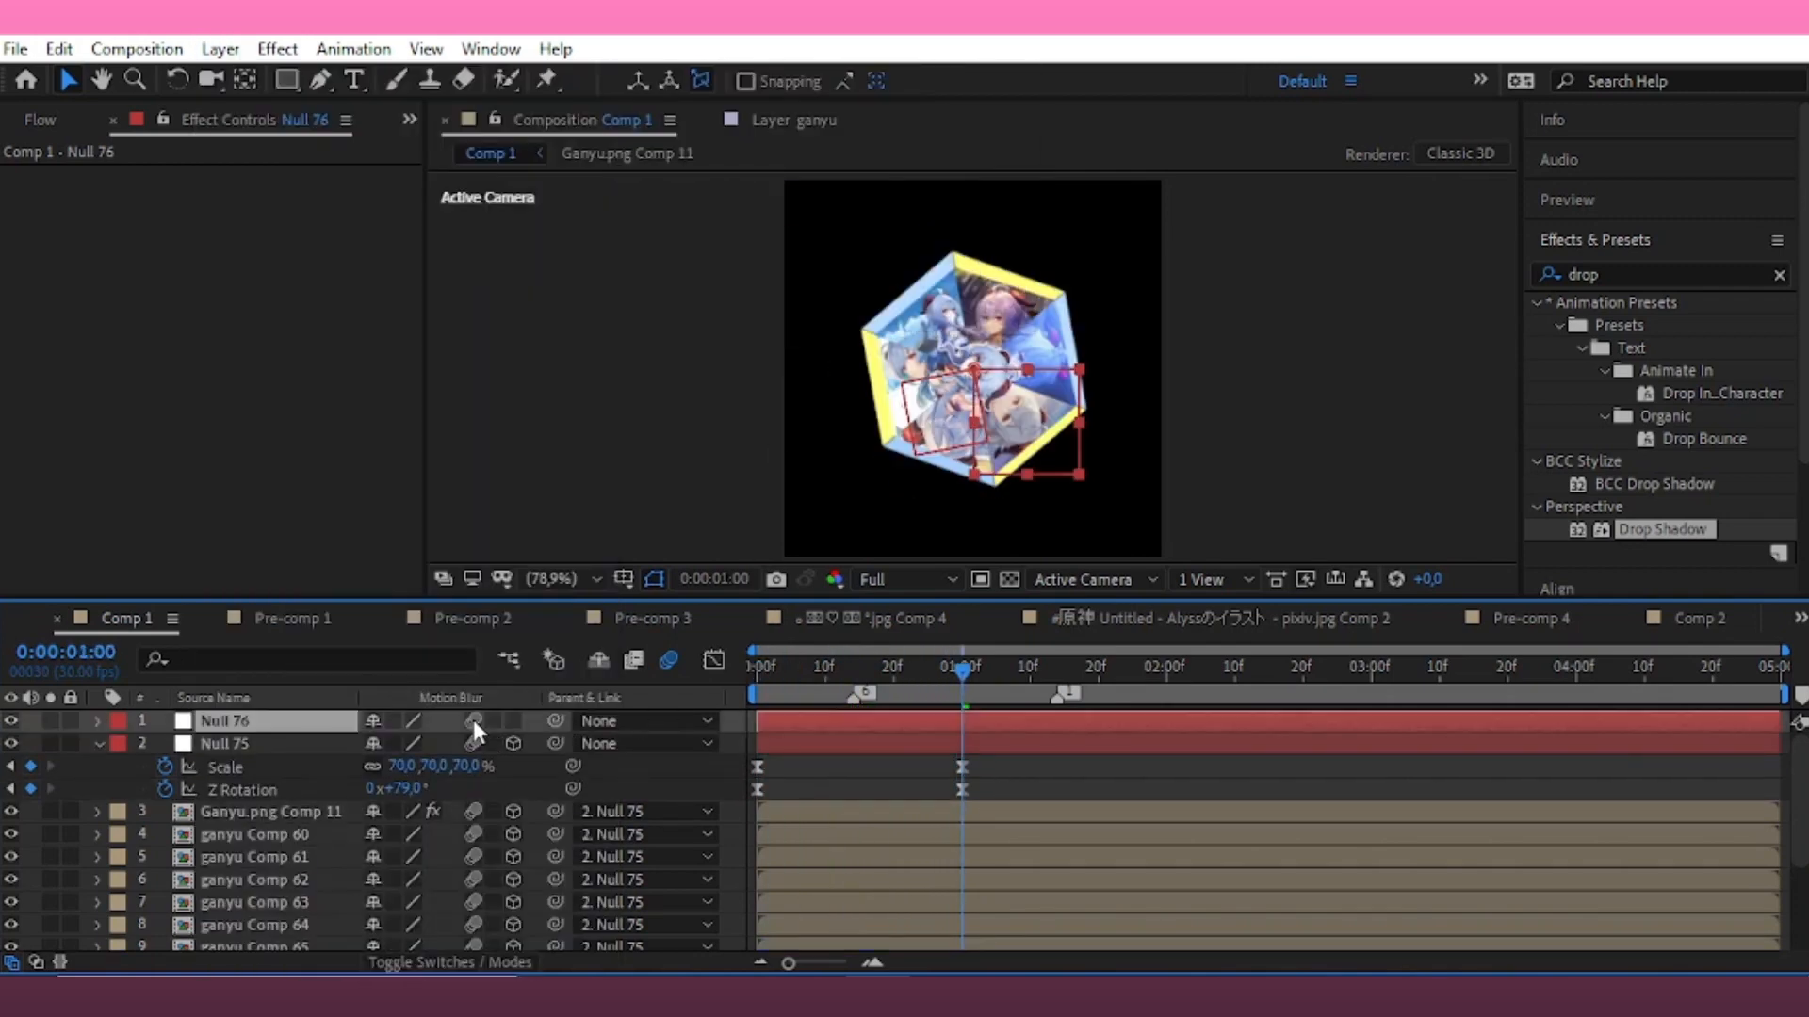
pyautogui.click(512, 722)
pyautogui.moveTo(530, 739); pyautogui.dragTo(226, 720)
pyautogui.click(544, 767)
# Add Z Rotation and Scale keyframes to Null 76 and move them to the start of the timeline
pyautogui.click(818, 726)
pyautogui.press('r')
pyautogui.click(166, 812)
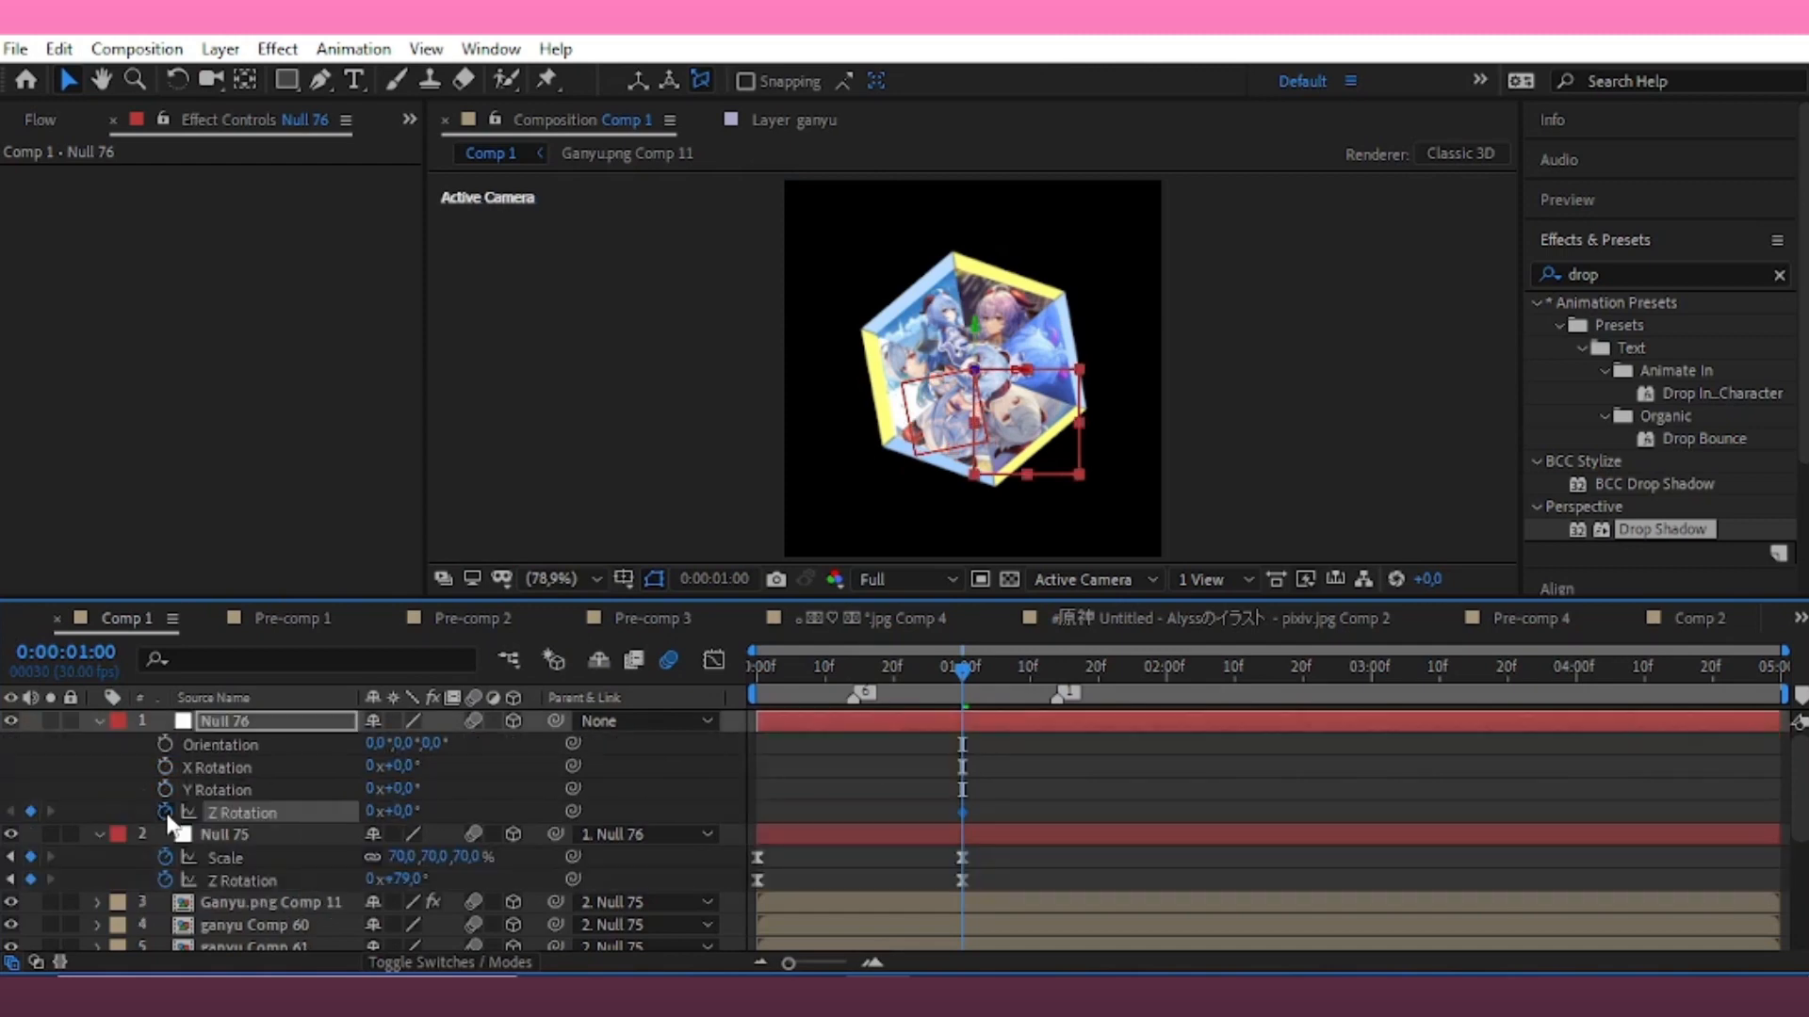
pyautogui.press('s')
pyautogui.click(165, 745)
pyautogui.press('s')
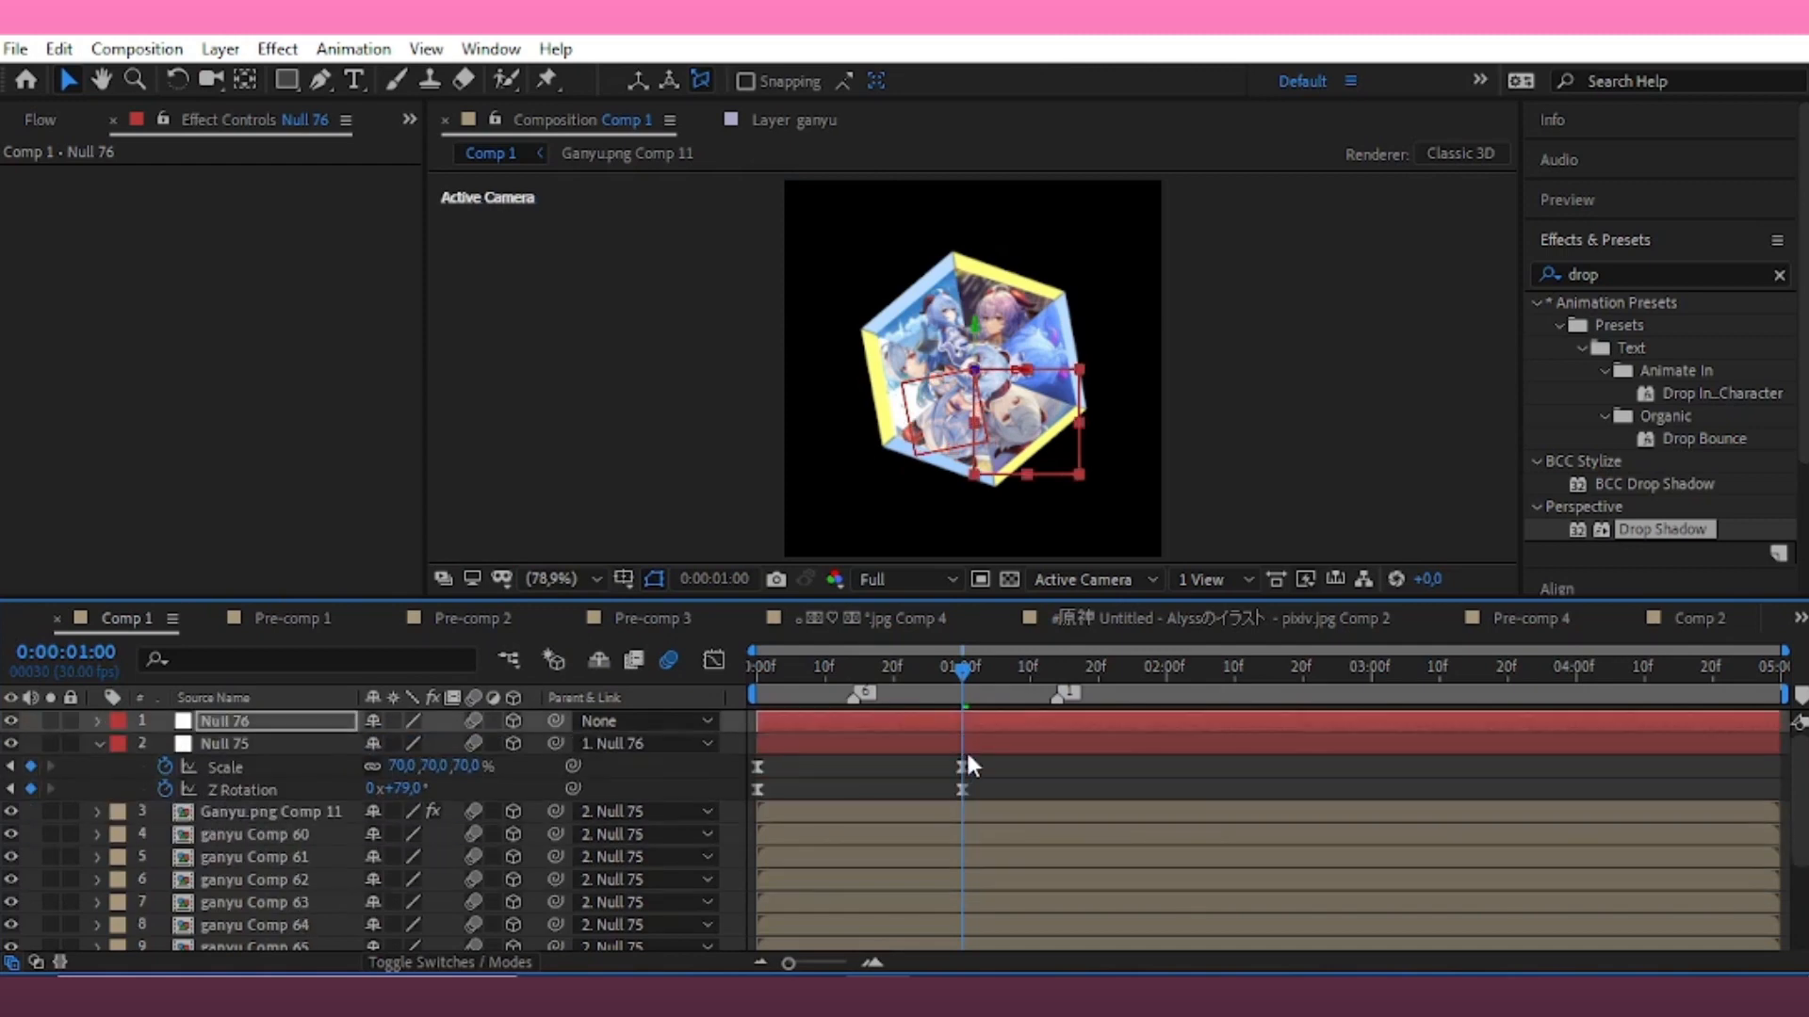
pyautogui.press('u')
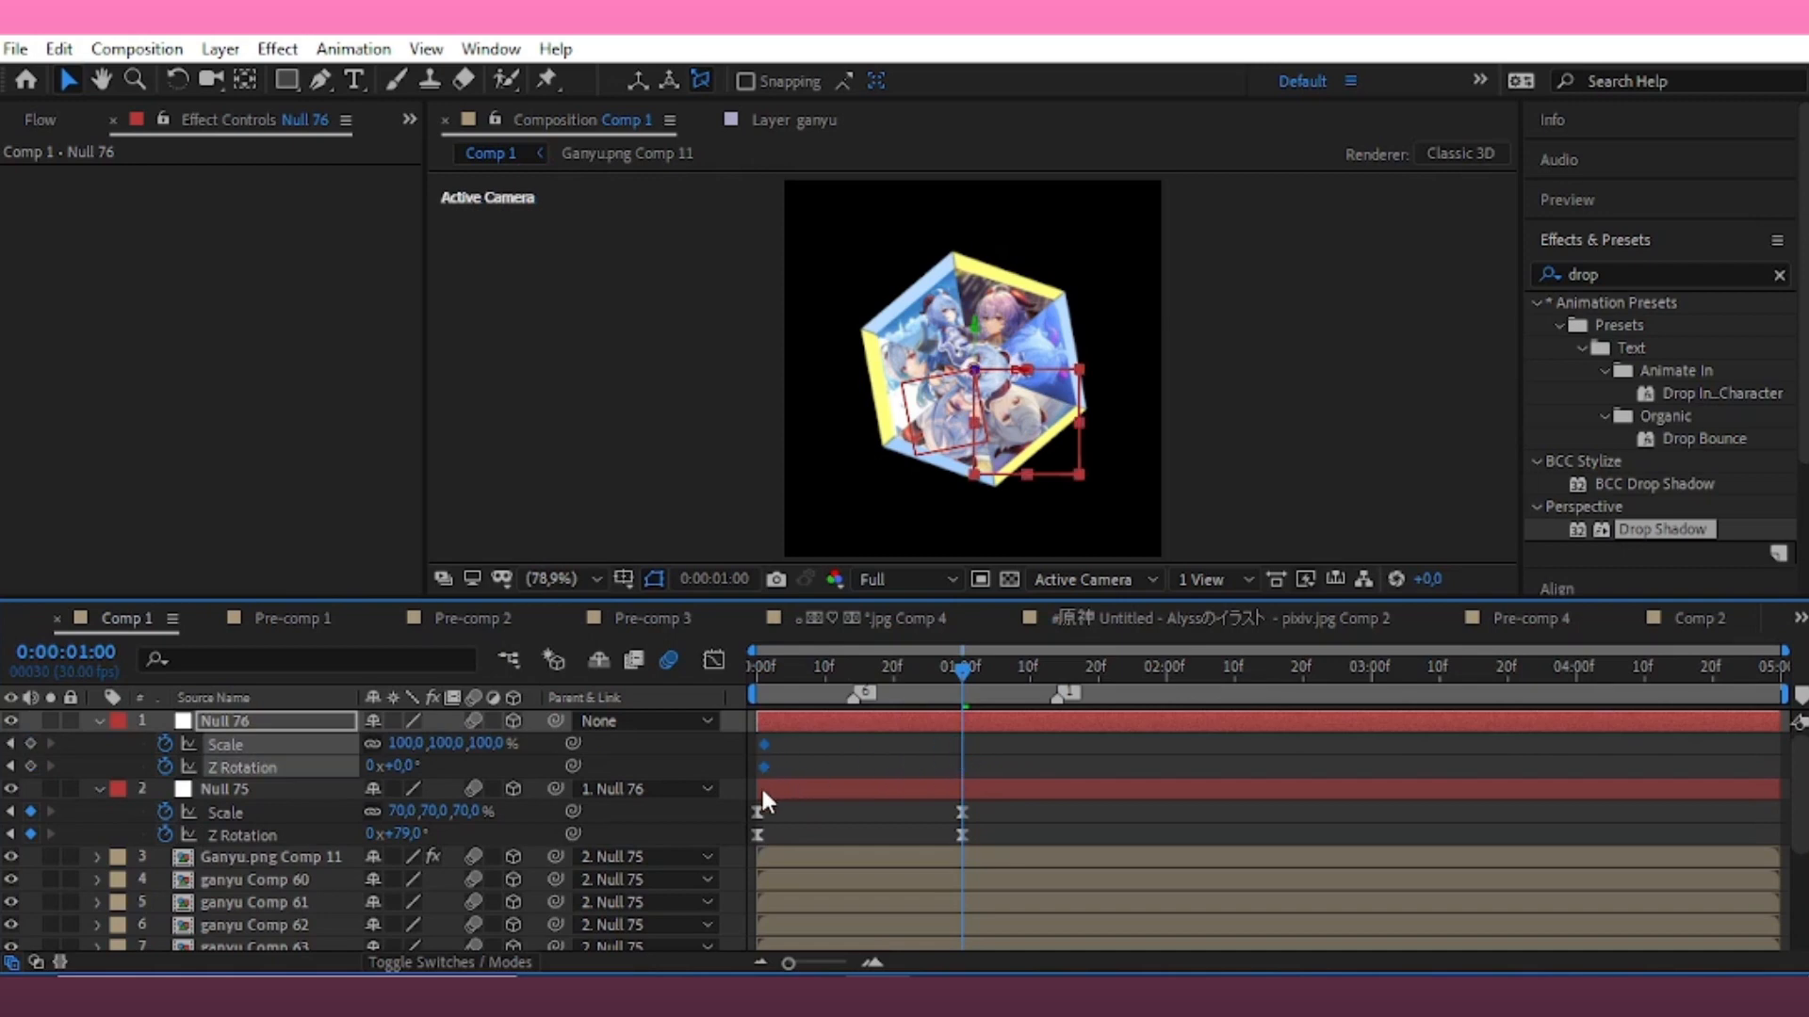
pyautogui.moveTo(762, 791); pyautogui.dragTo(754, 791)
# Keyframe Null 76 at the 1-second mark with Z Rotation -58° and Scale 120%
pyautogui.click(822, 751)
pyautogui.moveTo(405, 775); pyautogui.dragTo(376, 796)
pyautogui.moveTo(489, 745); pyautogui.dragTo(537, 746)
pyautogui.moveTo(980, 741); pyautogui.dragTo(712, 778)
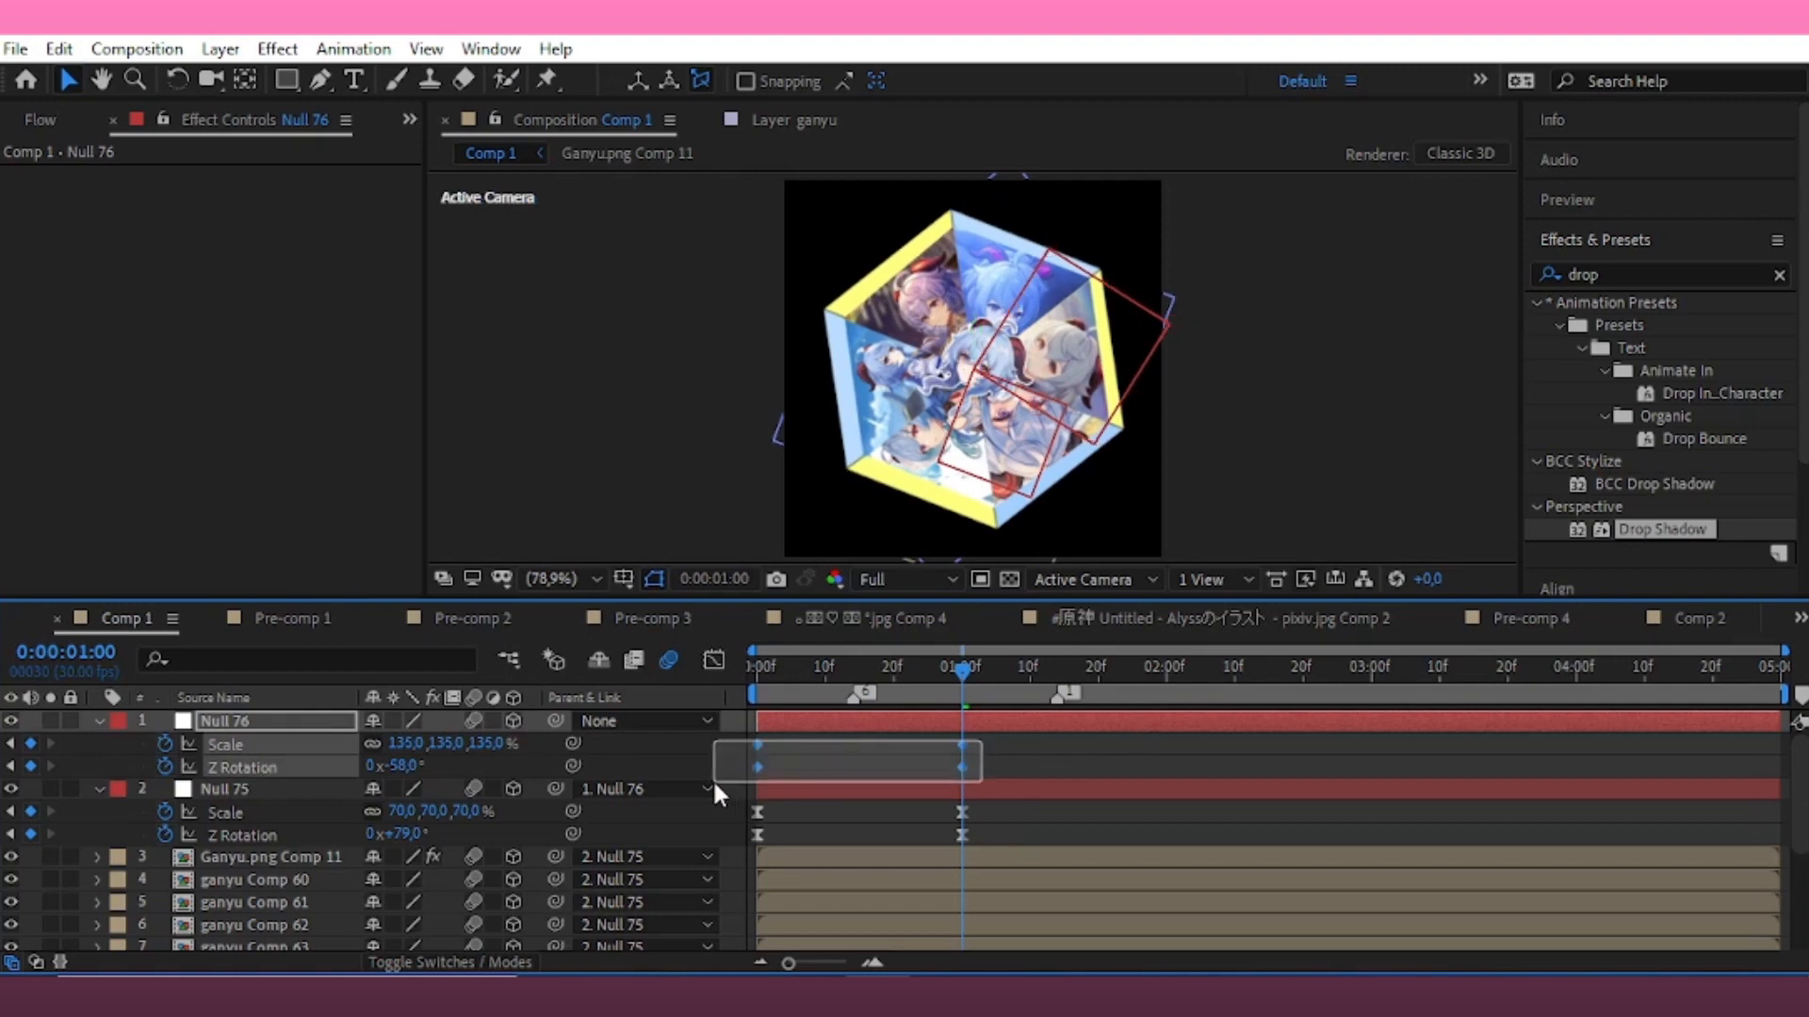
pyautogui.moveTo(484, 747)
pyautogui.mouseDown()
pyautogui.moveTo(470, 759)
pyautogui.moveTo(496, 747)
pyautogui.mouseUp()
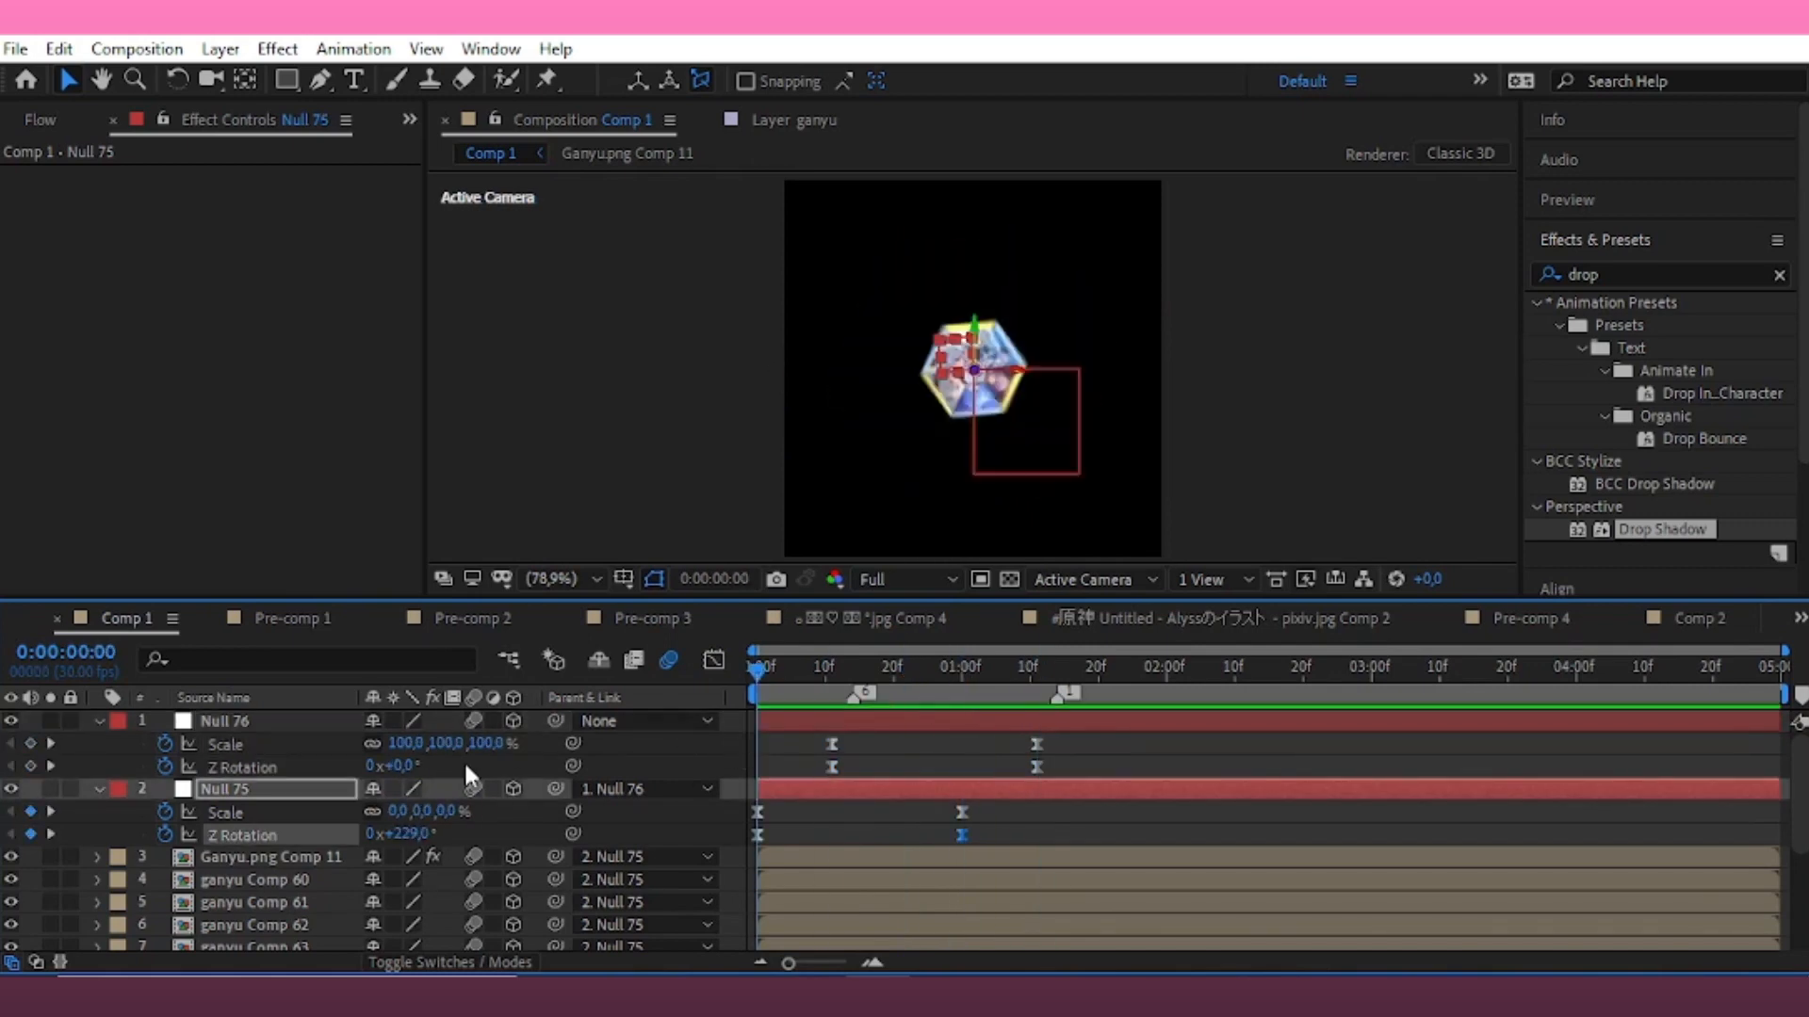
# At 0:00:01:11, add another 3D null object and parent Null 76 to it
pyautogui.moveTo(1017, 672); pyautogui.dragTo(1037, 702)
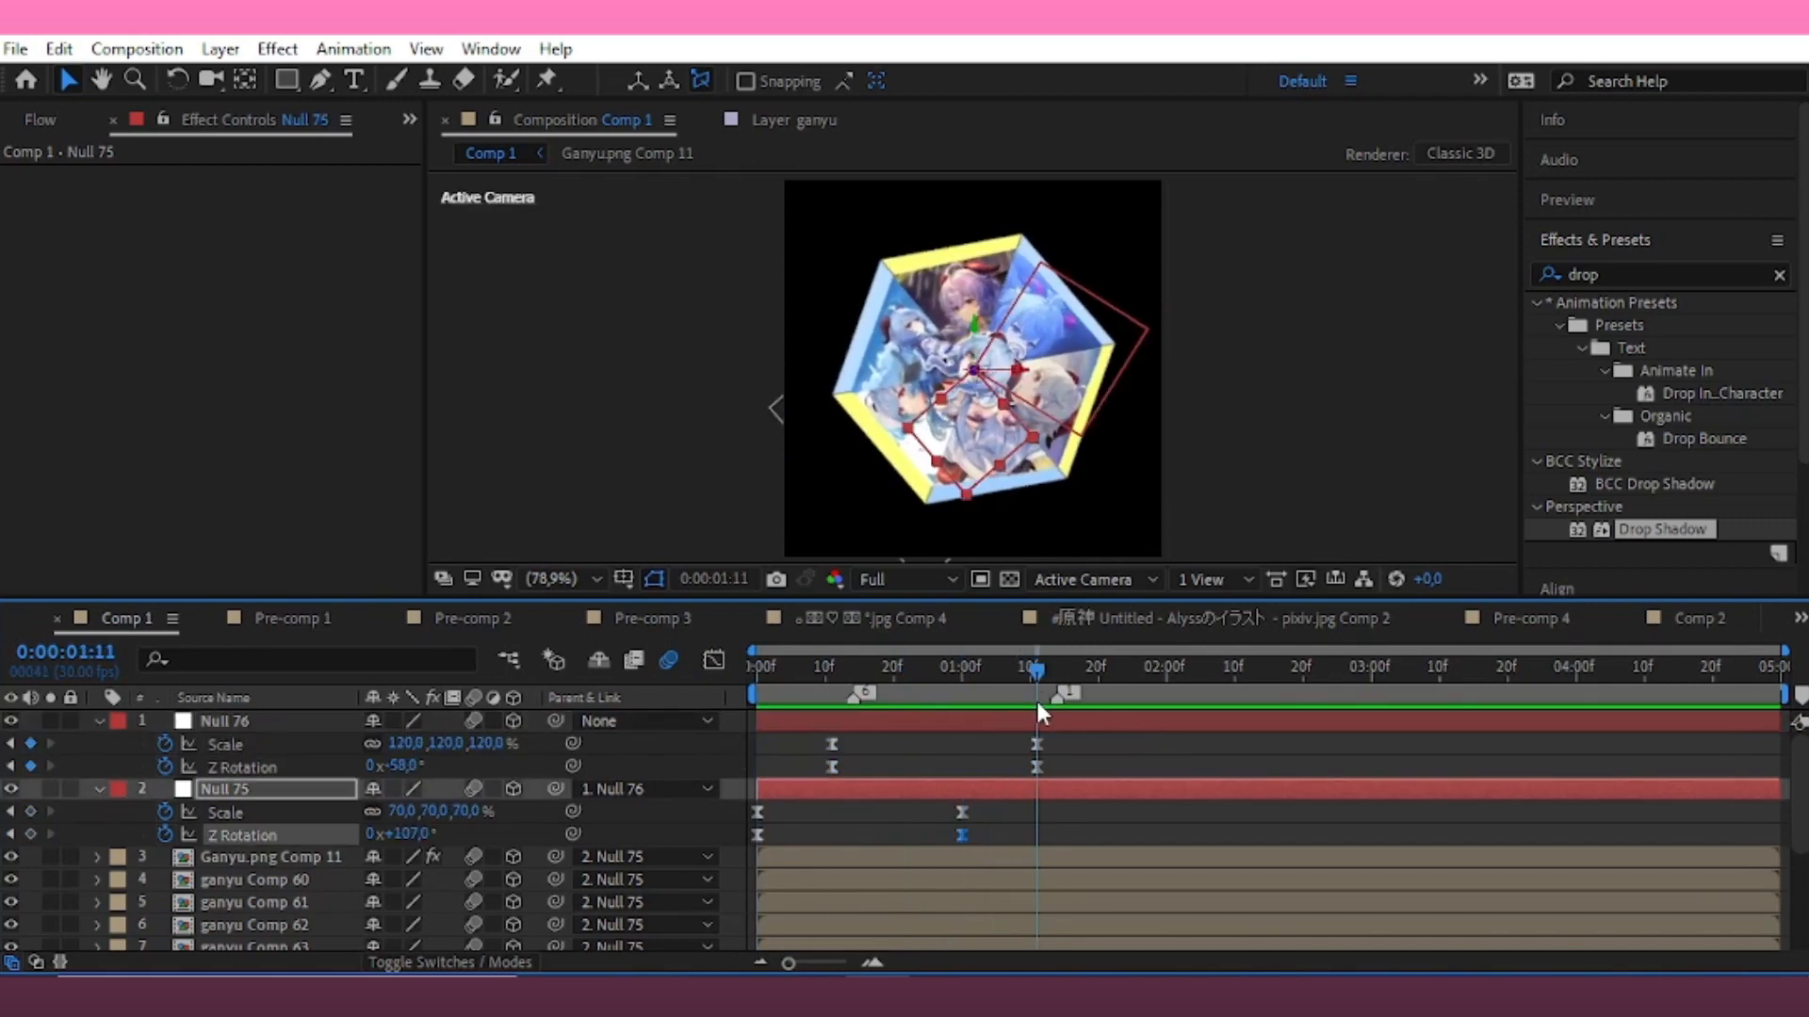
pyautogui.click(1100, 750)
pyautogui.click(219, 48)
pyautogui.moveTo(242, 77)
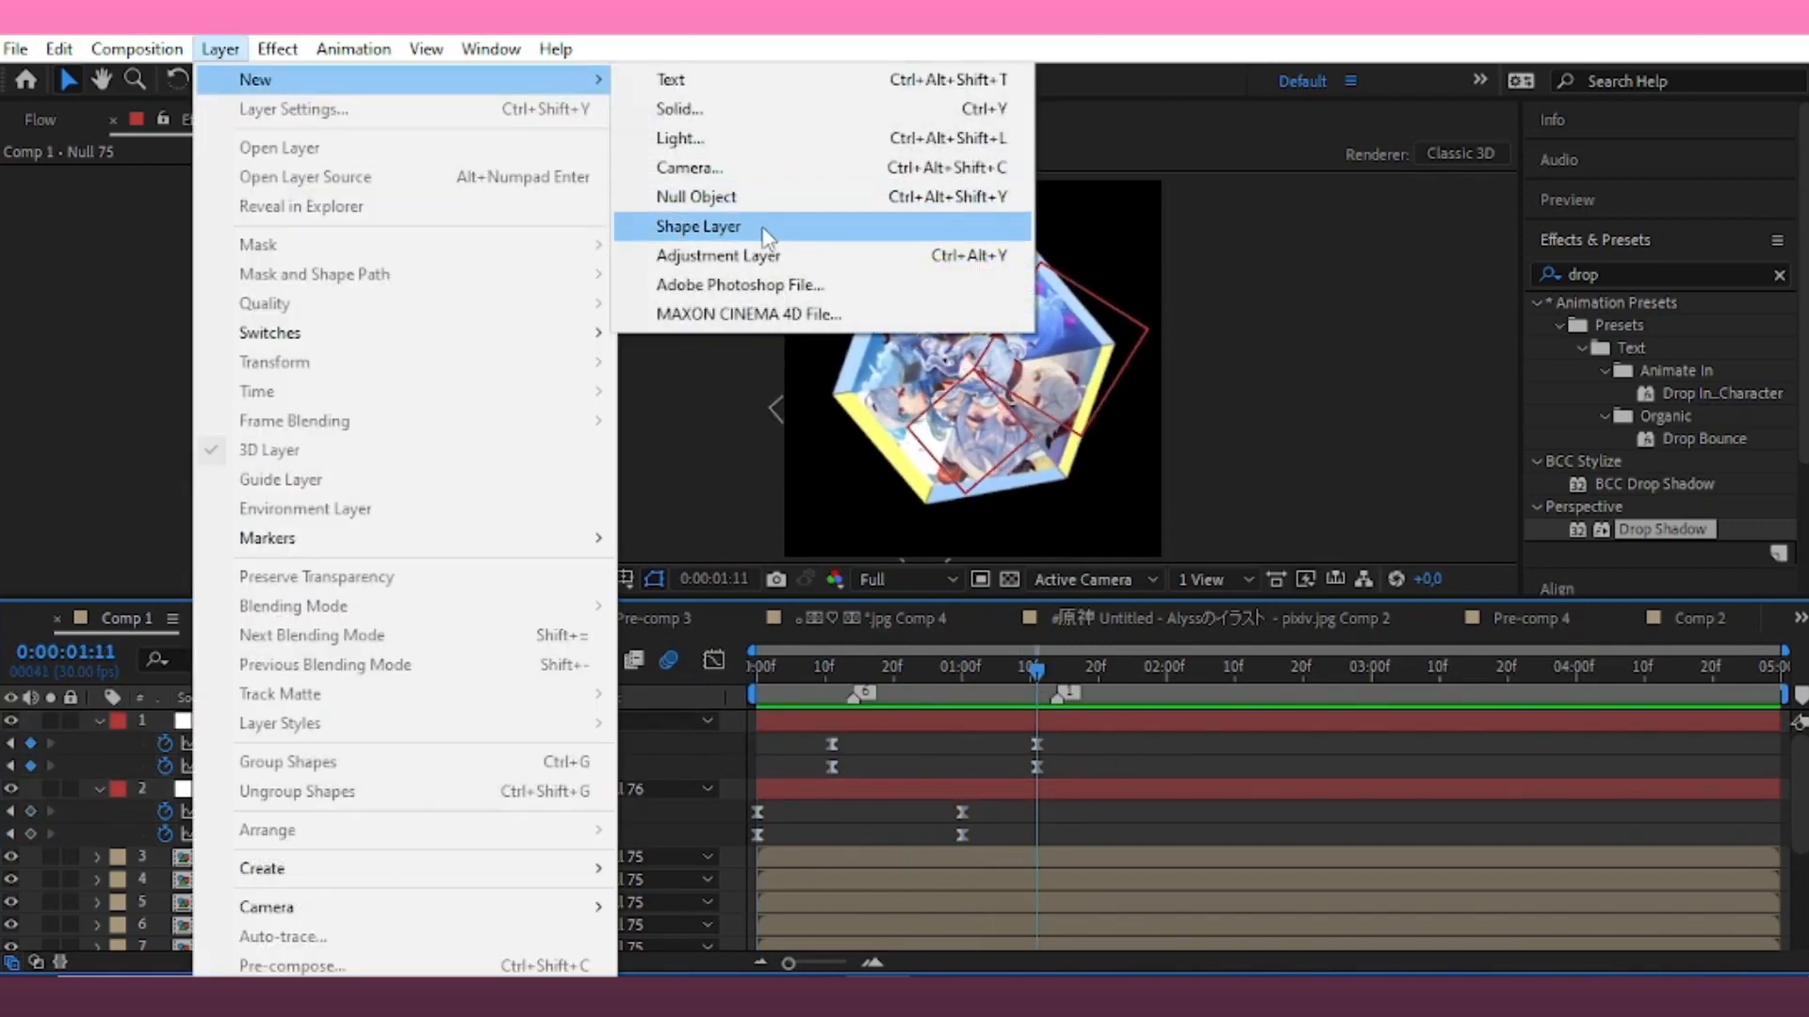
pyautogui.click(792, 178)
pyautogui.click(512, 722)
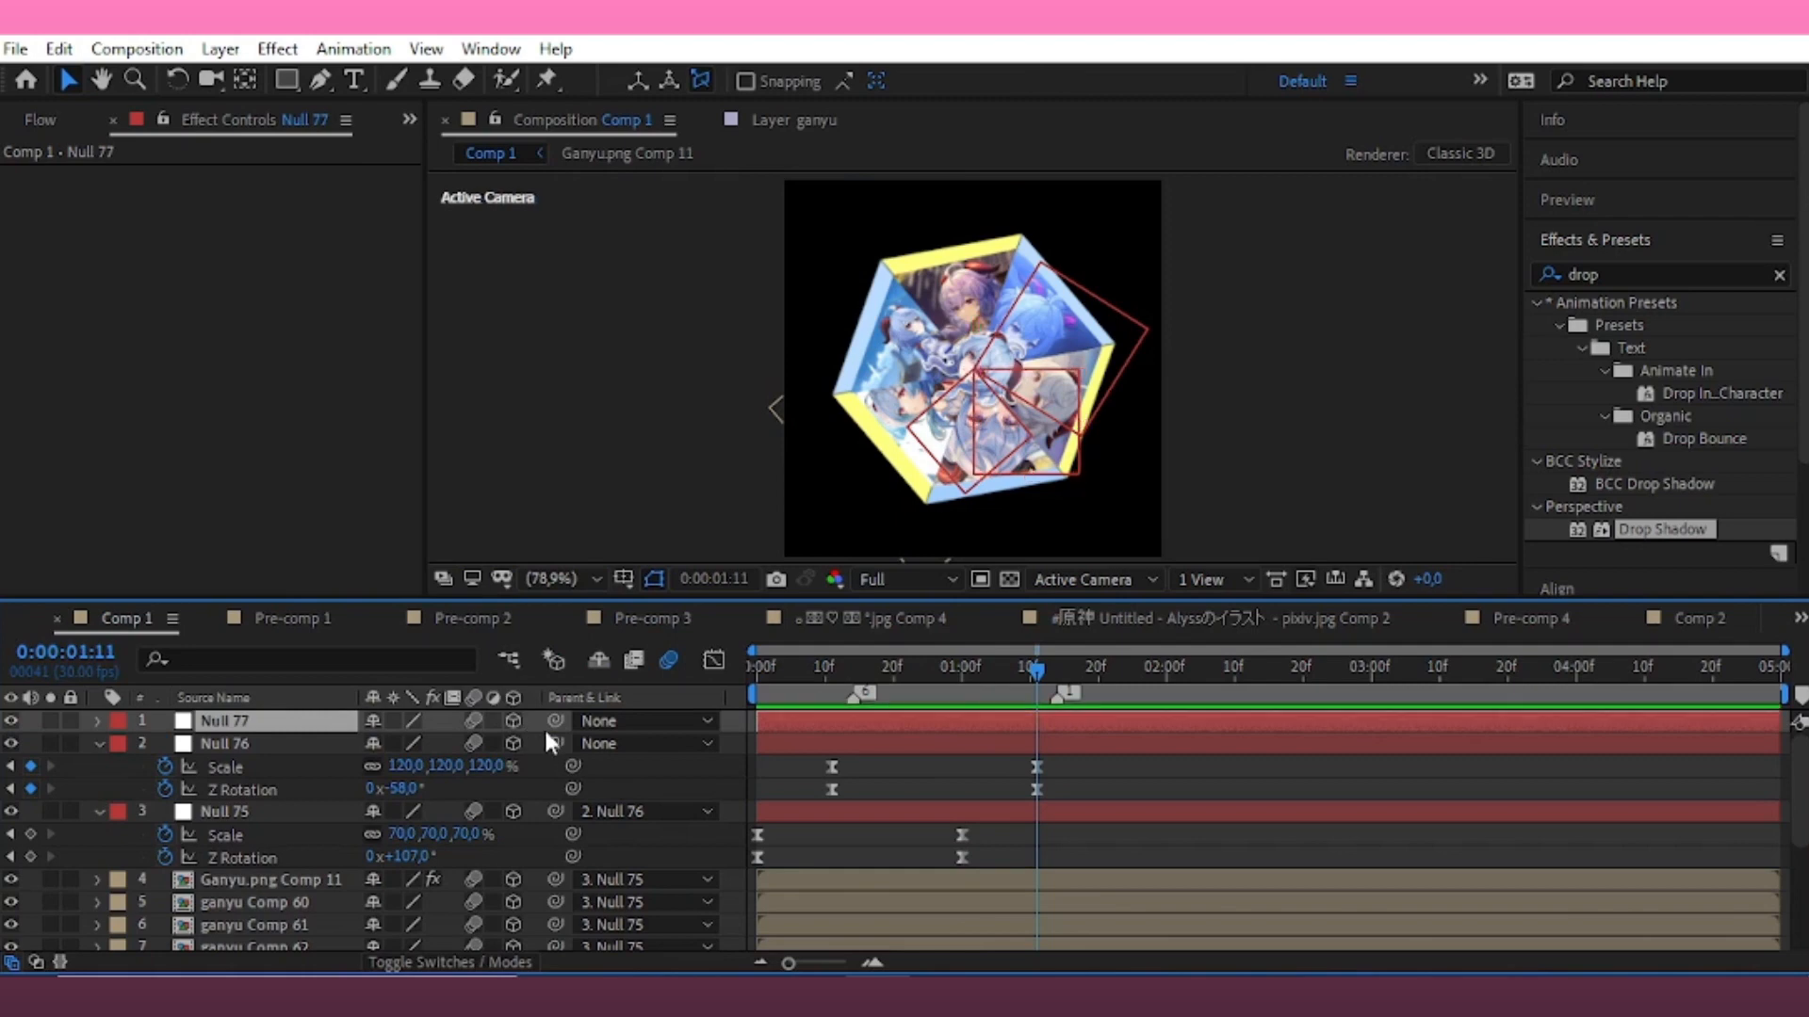
pyautogui.moveTo(545, 727); pyautogui.dragTo(603, 722)
pyautogui.click(544, 754)
# Add Scale and Z Rotation keyframes to Null 77 and align them with Null 76's first keyframes
pyautogui.click(985, 718)
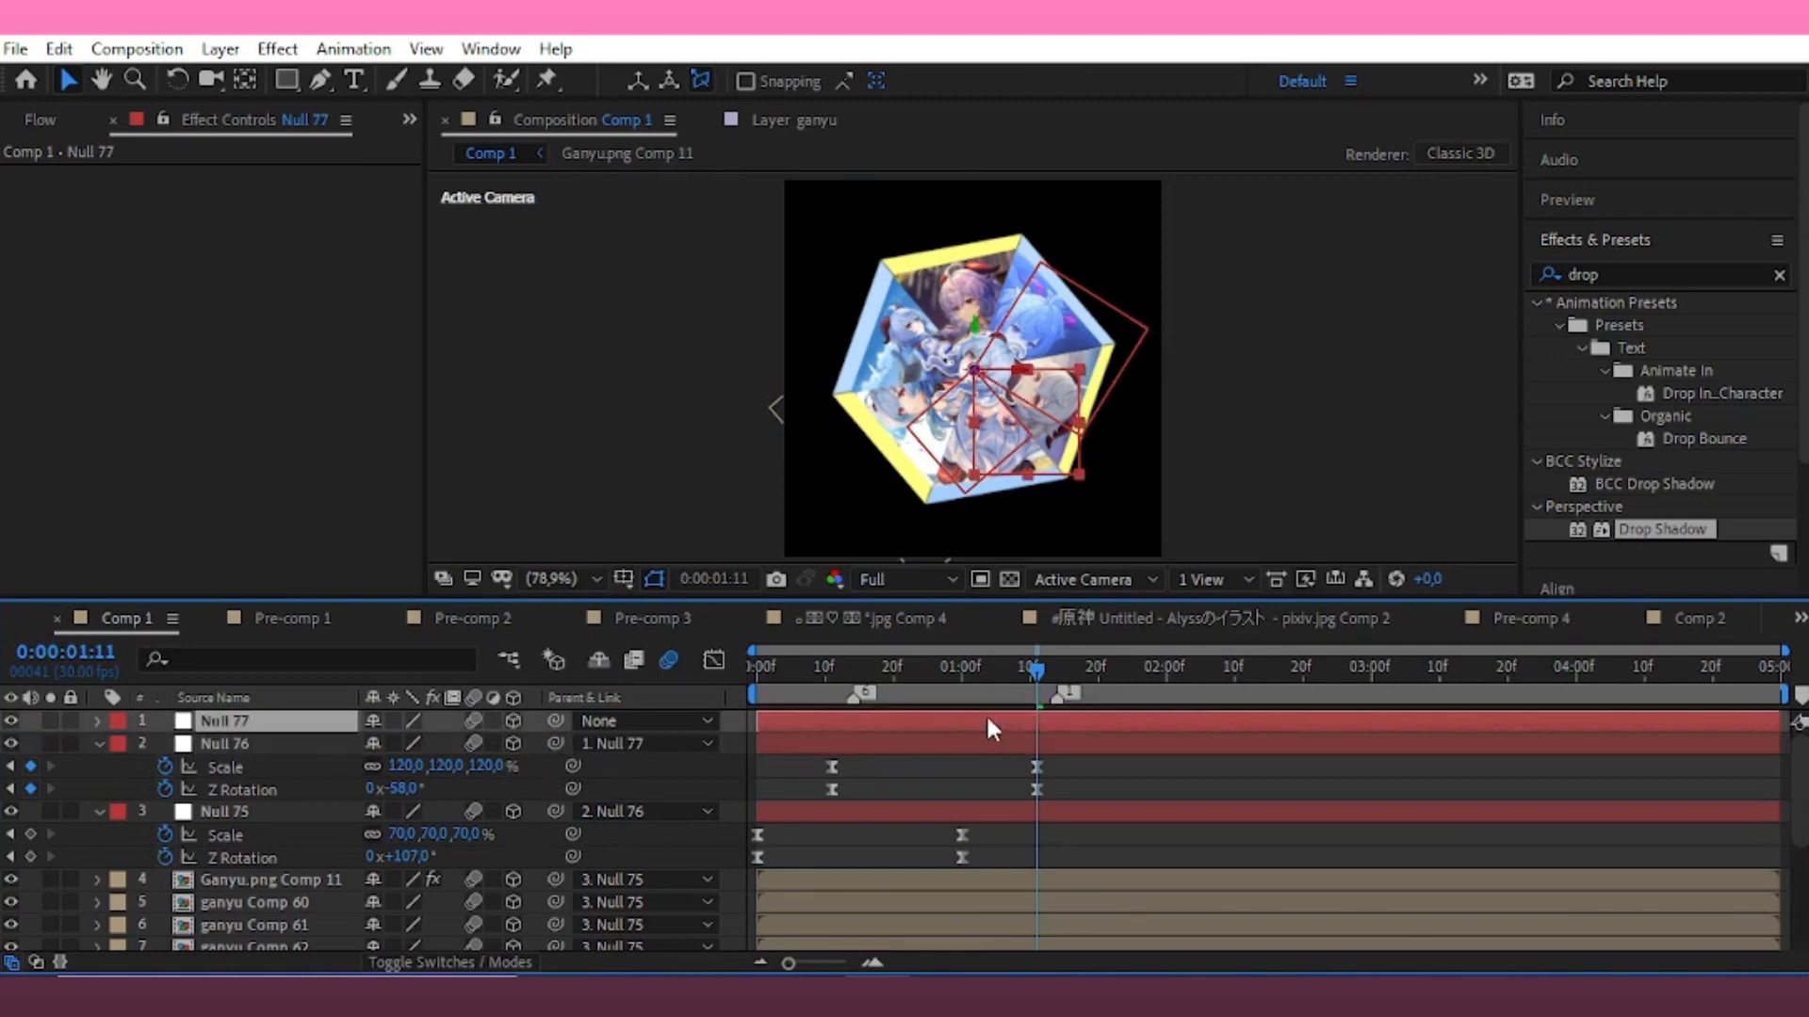
pyautogui.press('r')
pyautogui.click(165, 812)
pyautogui.press('s')
pyautogui.click(165, 744)
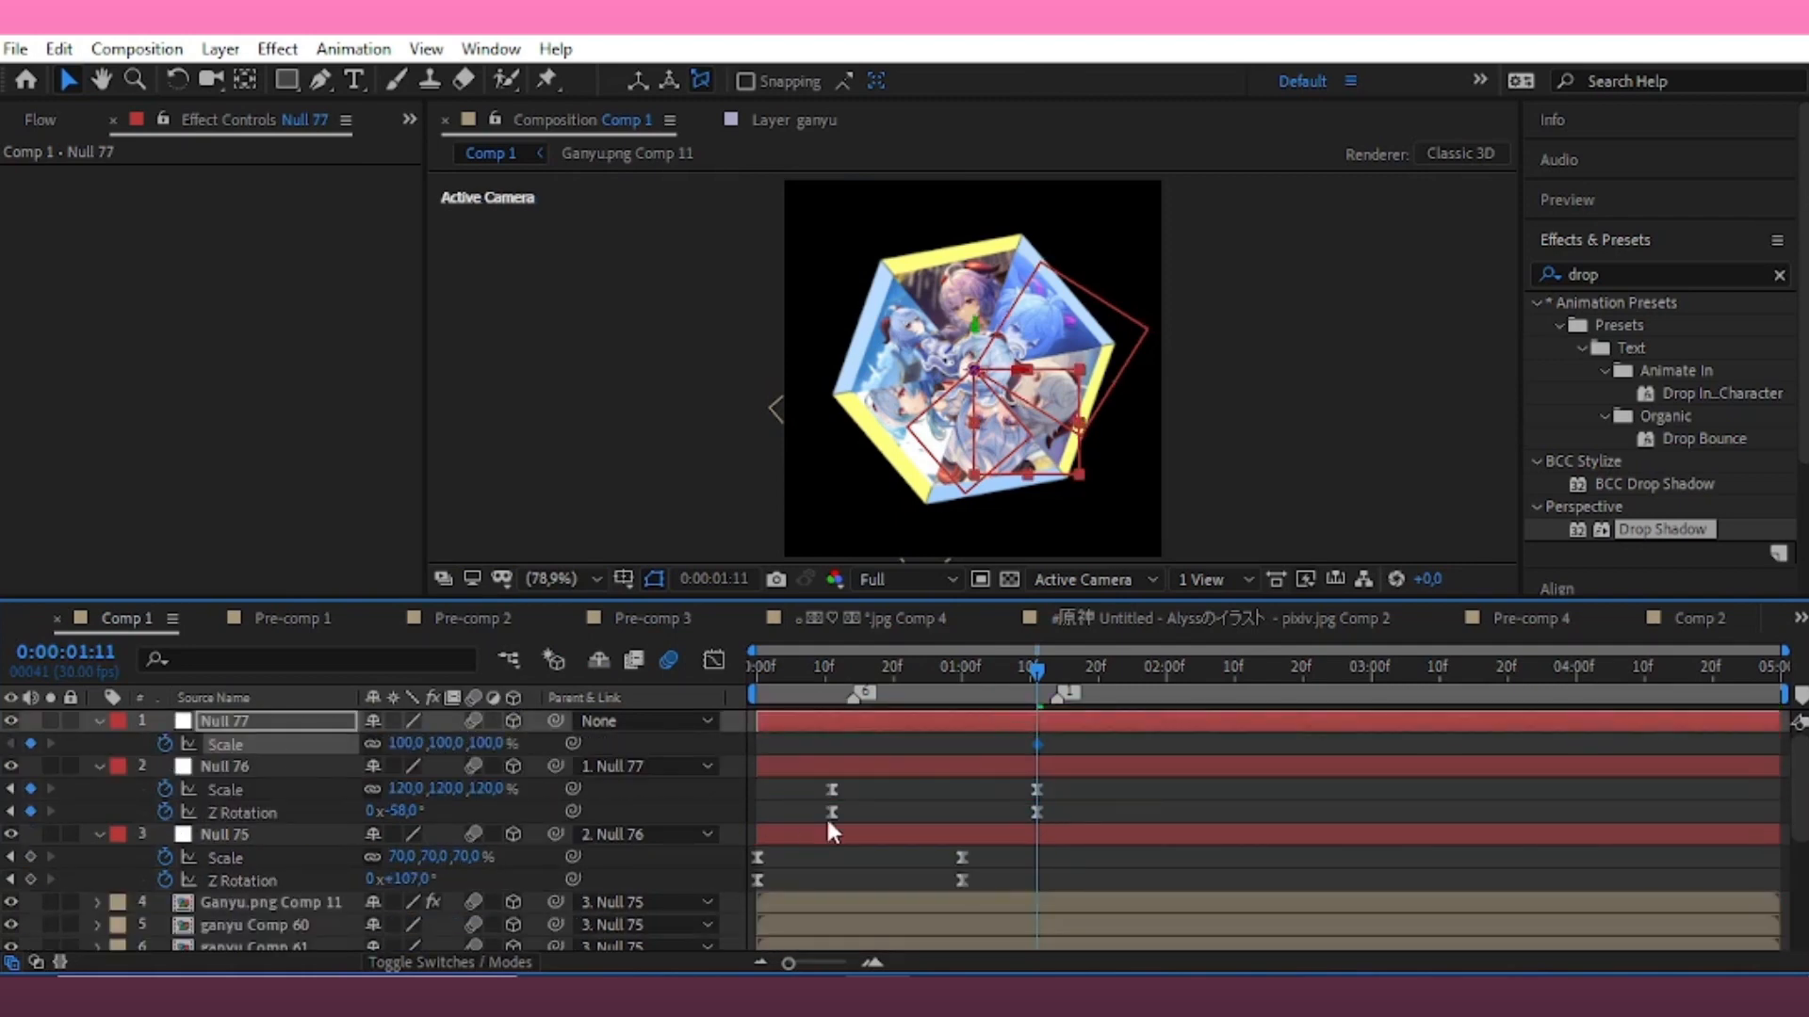
pyautogui.hotkey('shift', 'r')
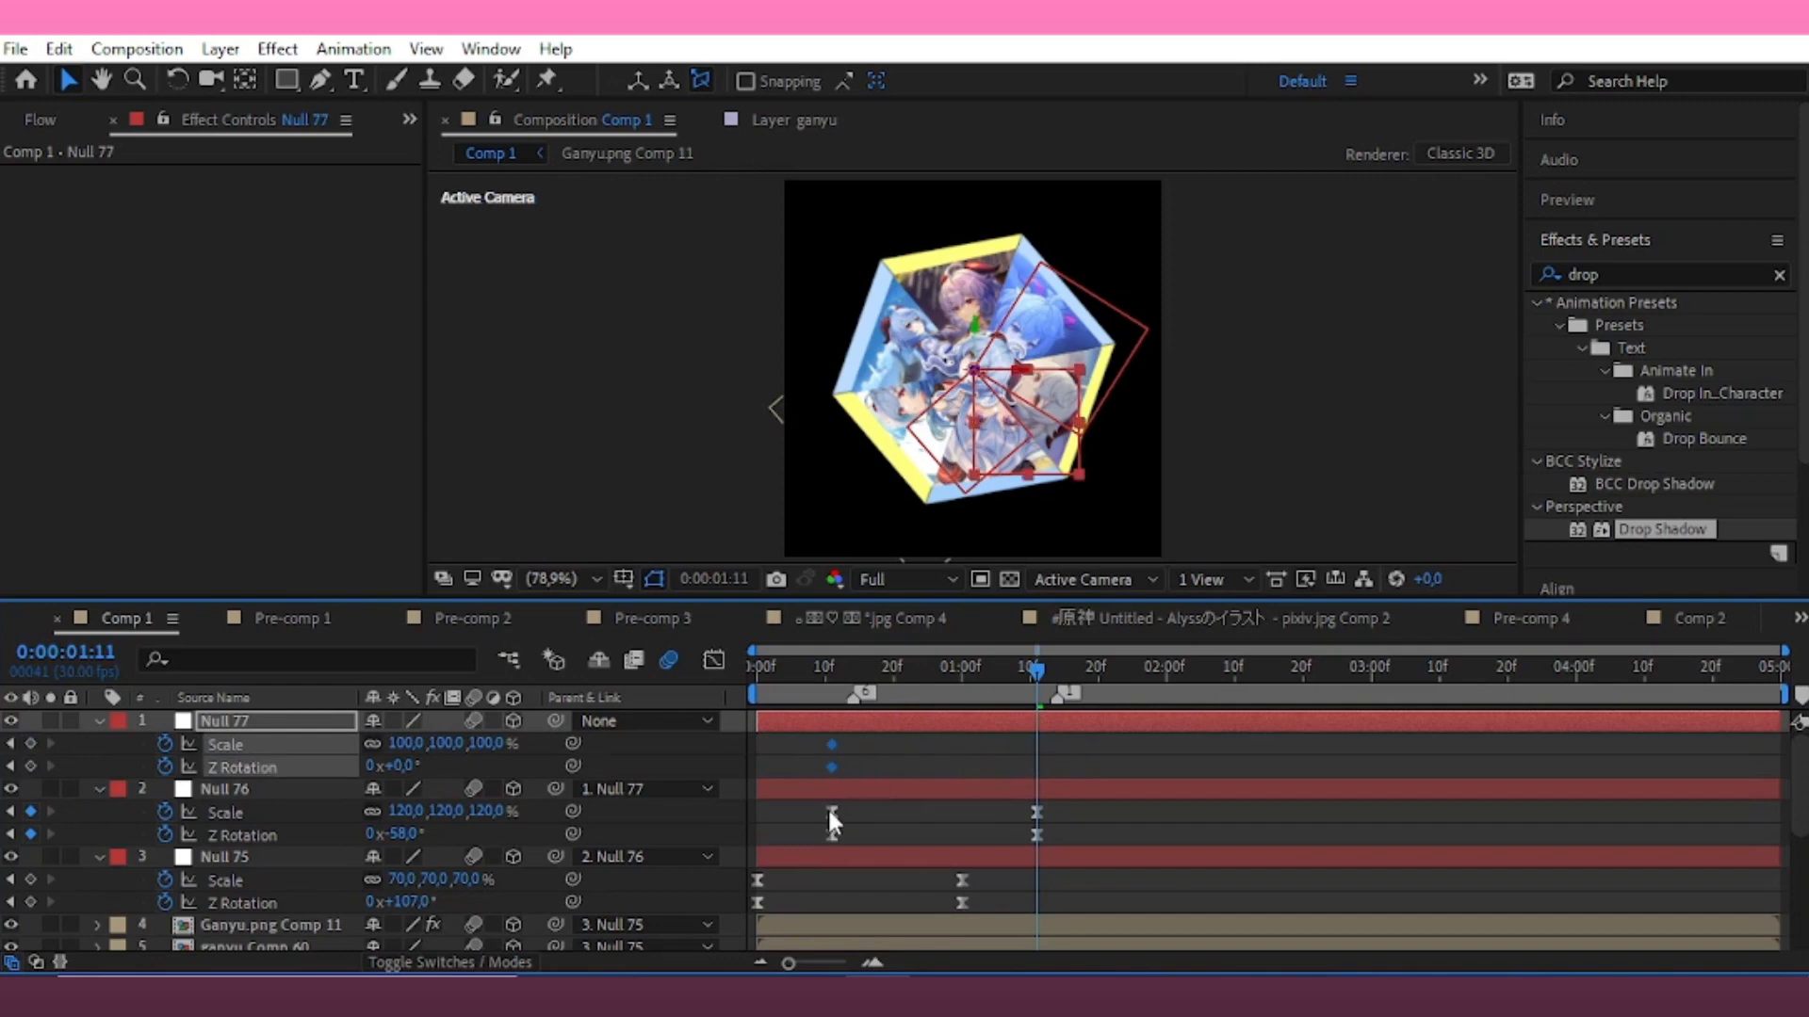
# Keyframe Null 77 at 0:00:01:11 with Z Rotation -50° and Scale 131%, and ease the keyframes with a sharp speed peak
pyautogui.click(908, 754)
pyautogui.moveTo(406, 771); pyautogui.dragTo(529, 747)
pyautogui.moveTo(1046, 740); pyautogui.dragTo(964, 789)
pyautogui.press('F9')
pyautogui.click(714, 660)
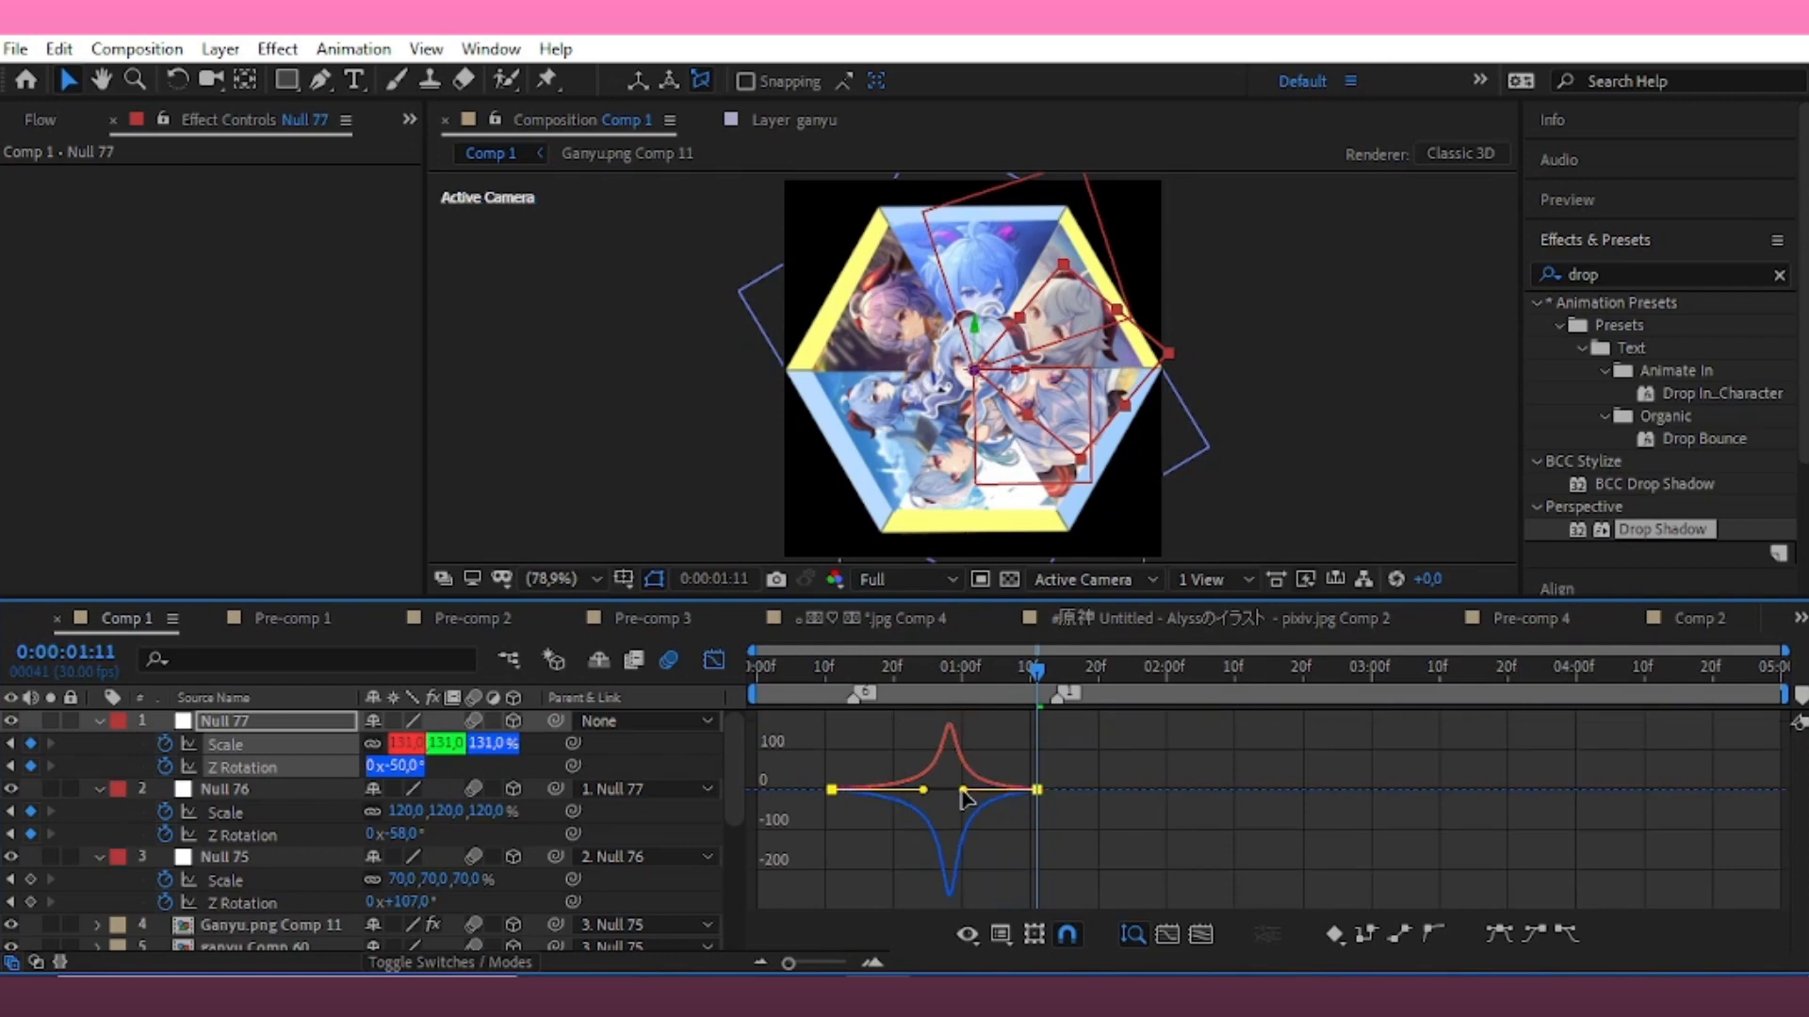
pyautogui.click(714, 660)
# Shift Null 77's keyframes to start at 0:00:00:26 and preview the animation from the beginning
pyautogui.moveTo(851, 754); pyautogui.dragTo(933, 772)
pyautogui.press('Home')
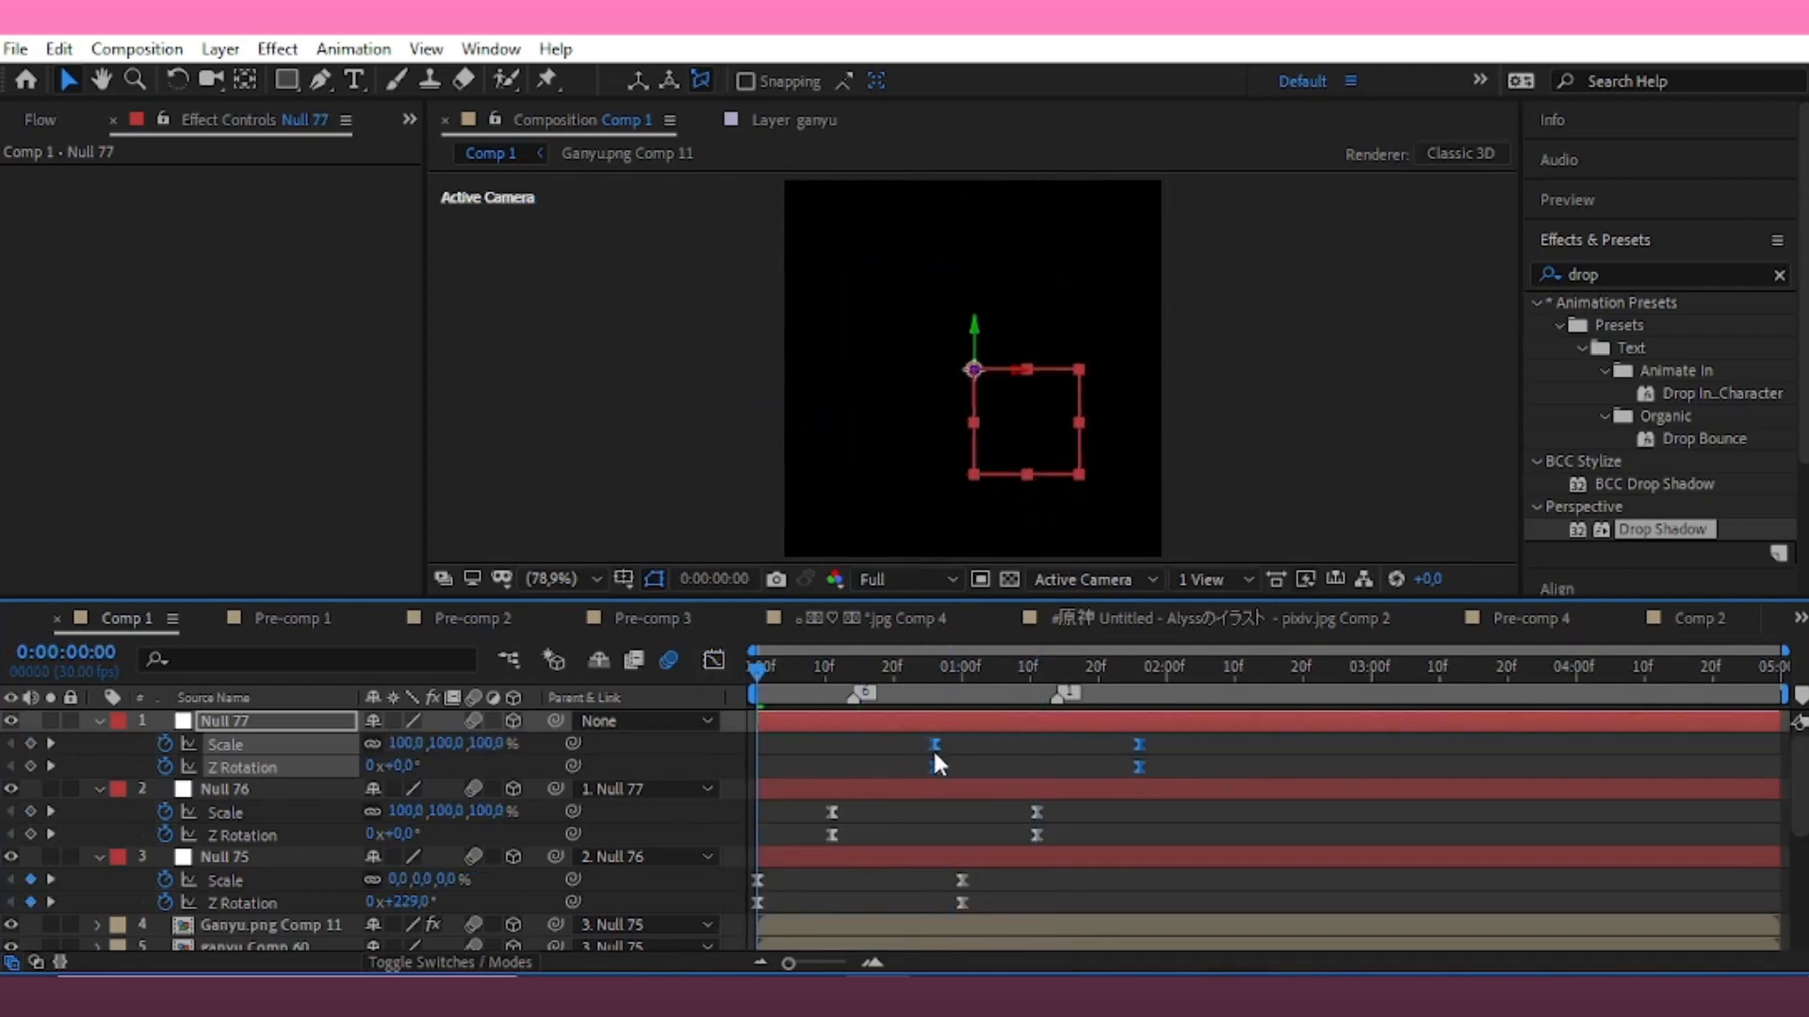
pyautogui.press('space')
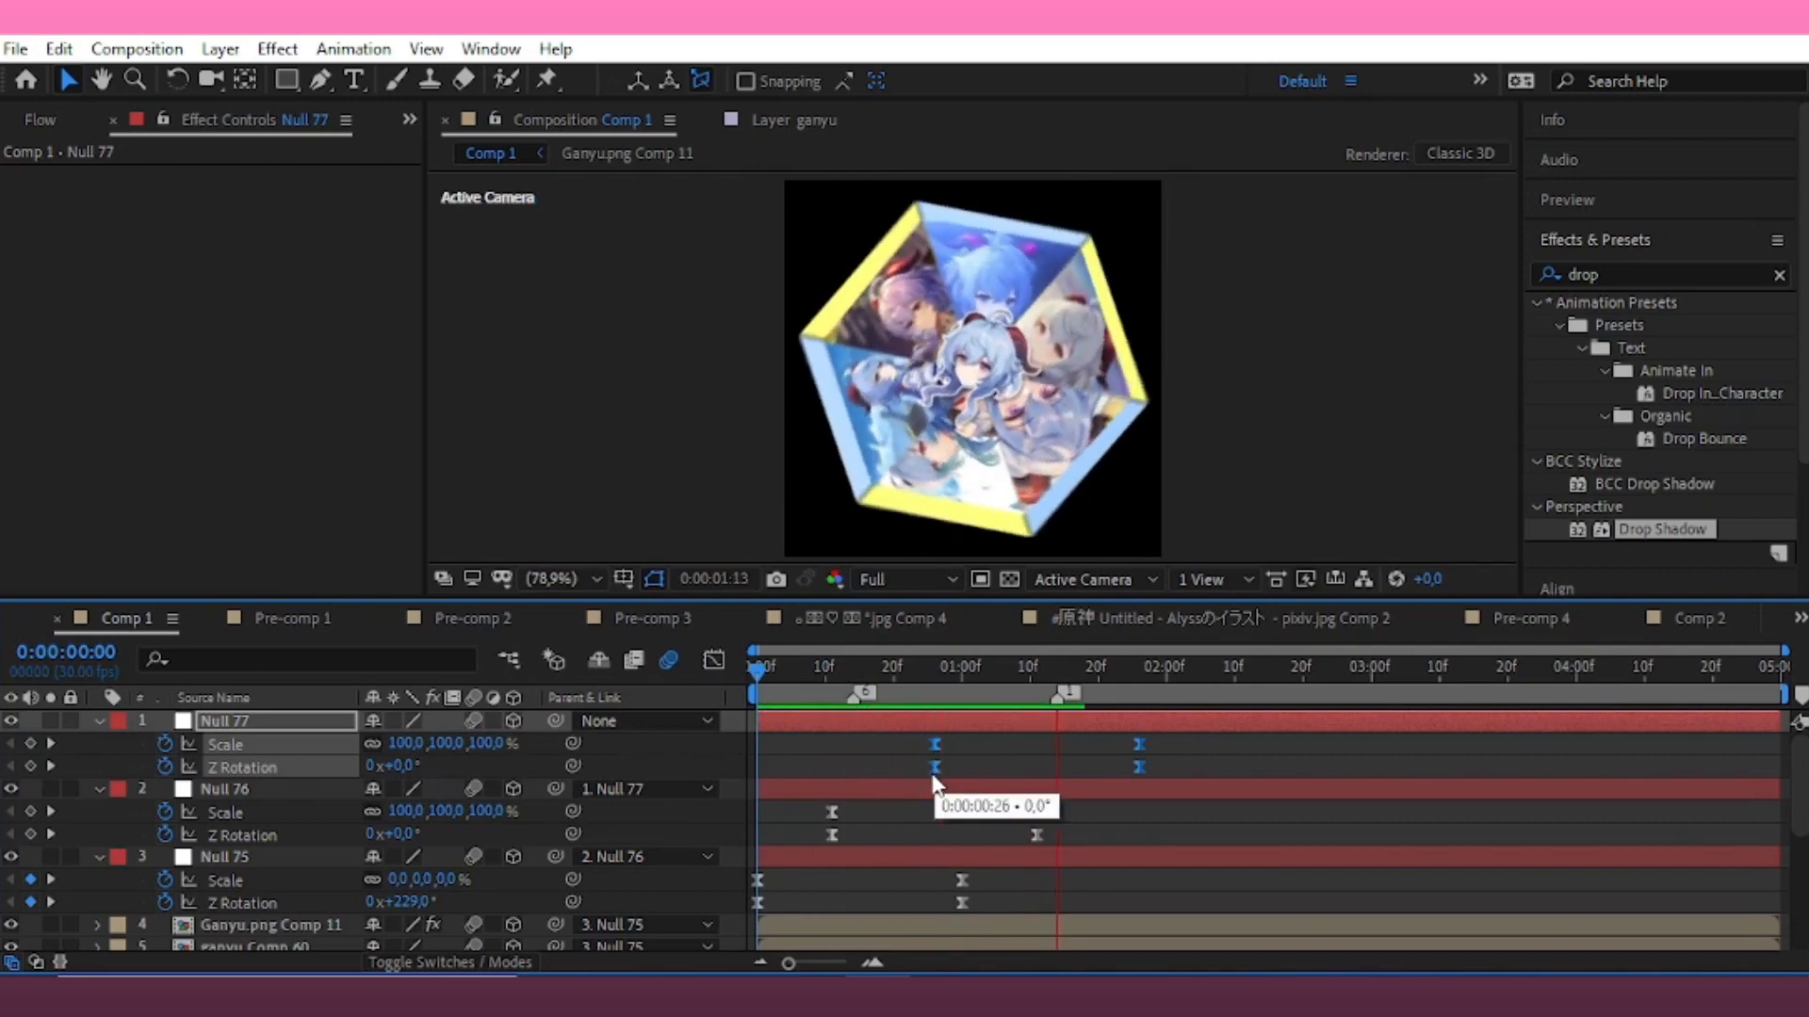
pyautogui.press('space')
pyautogui.click(220, 49)
pyautogui.moveTo(232, 80)
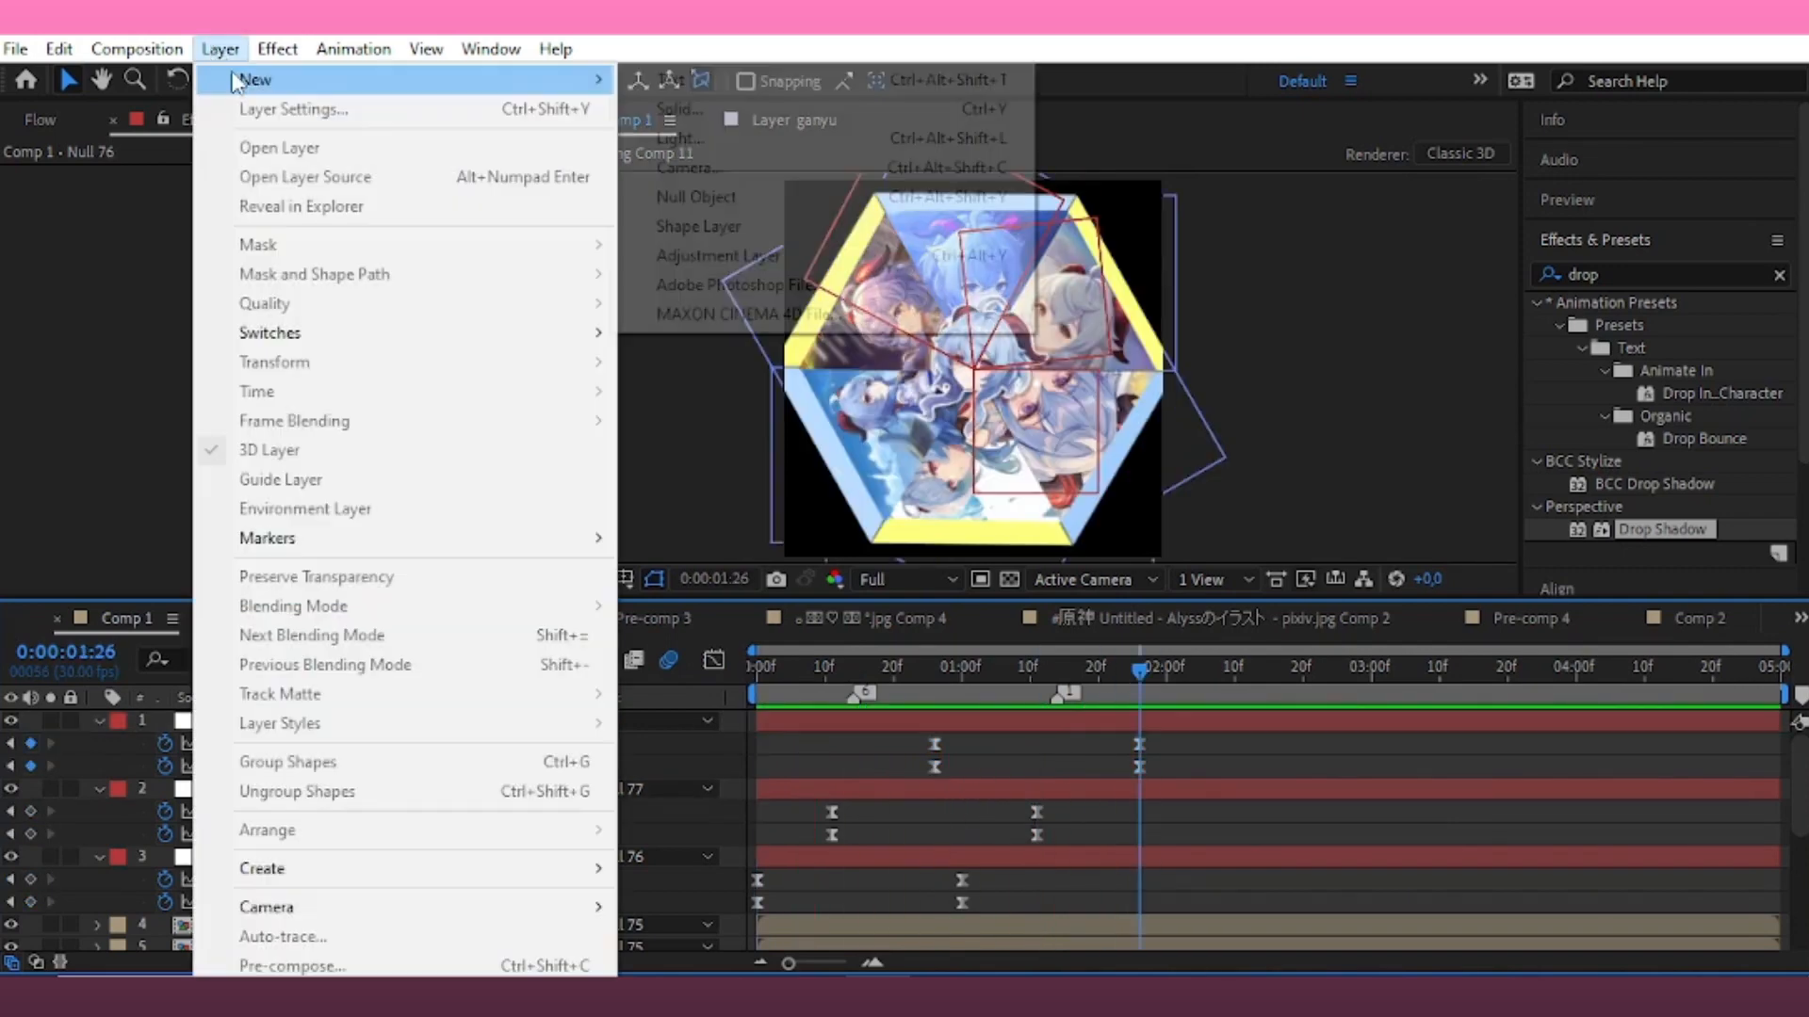
pyautogui.click(1260, 762)
# Add a new 3D null object above Null 77 and parent Null 77 to it
pyautogui.click(1128, 726)
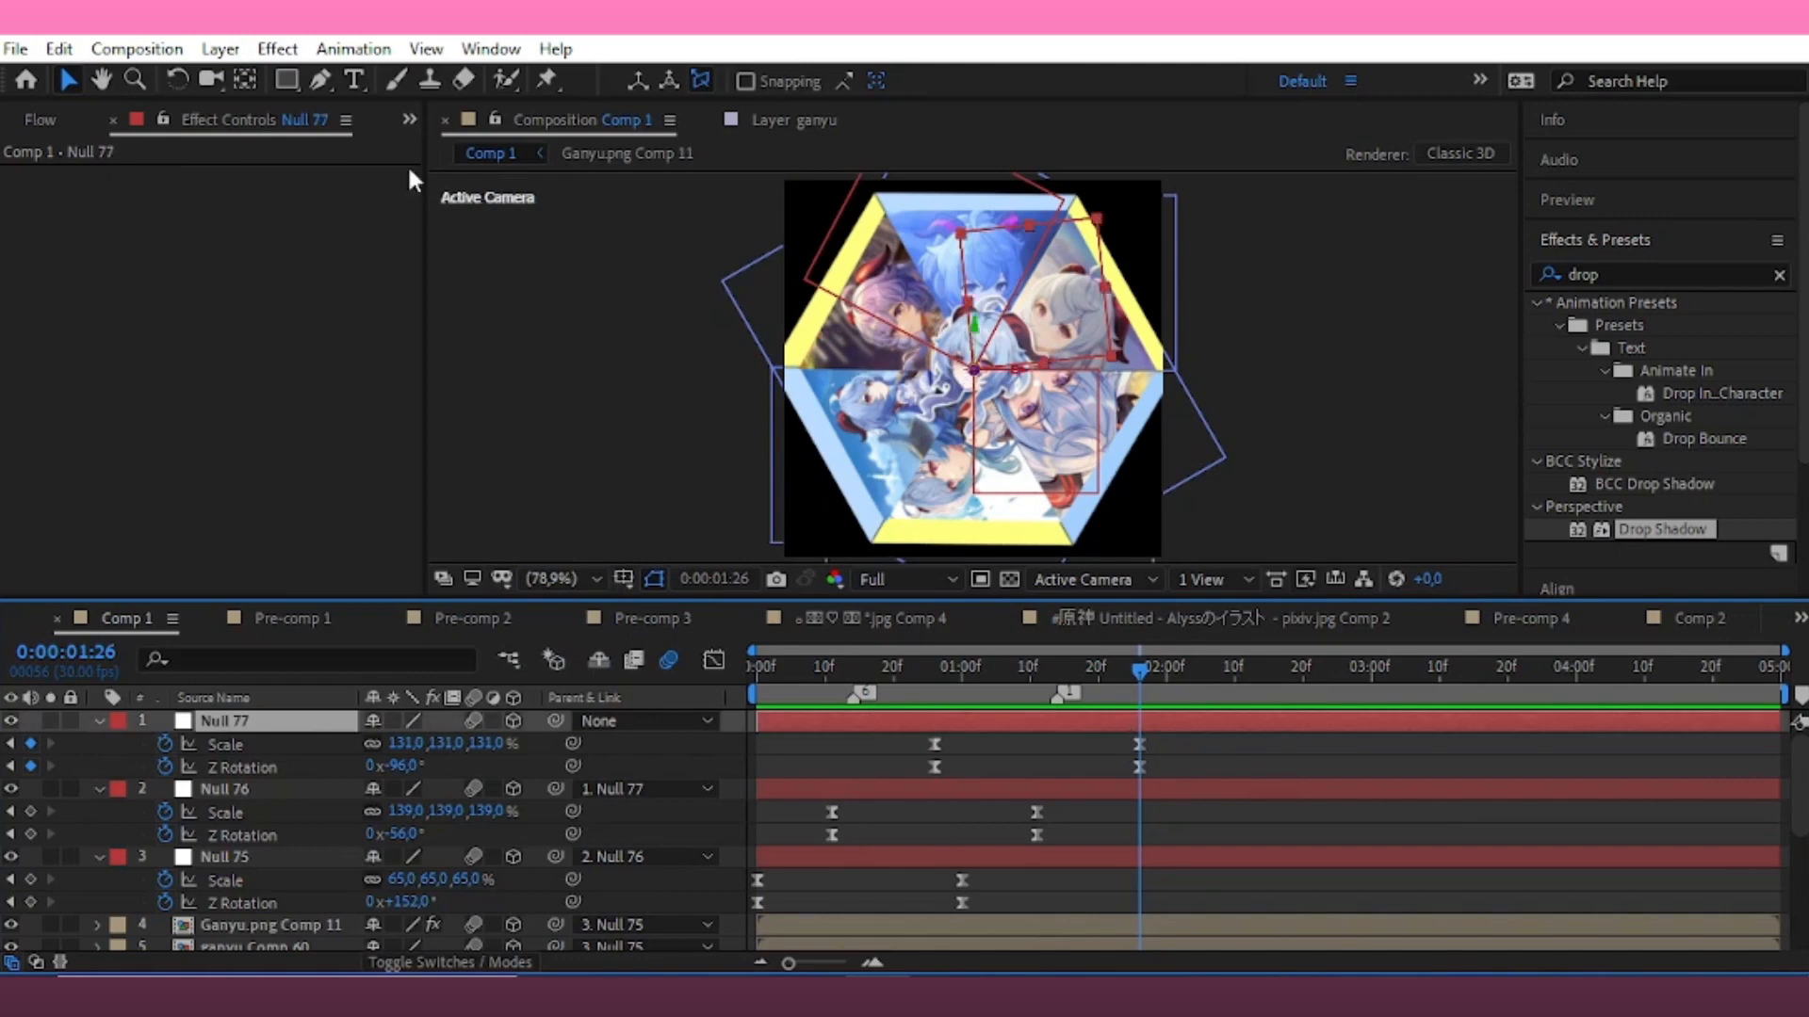
pyautogui.click(220, 49)
pyautogui.moveTo(254, 79)
pyautogui.click(697, 197)
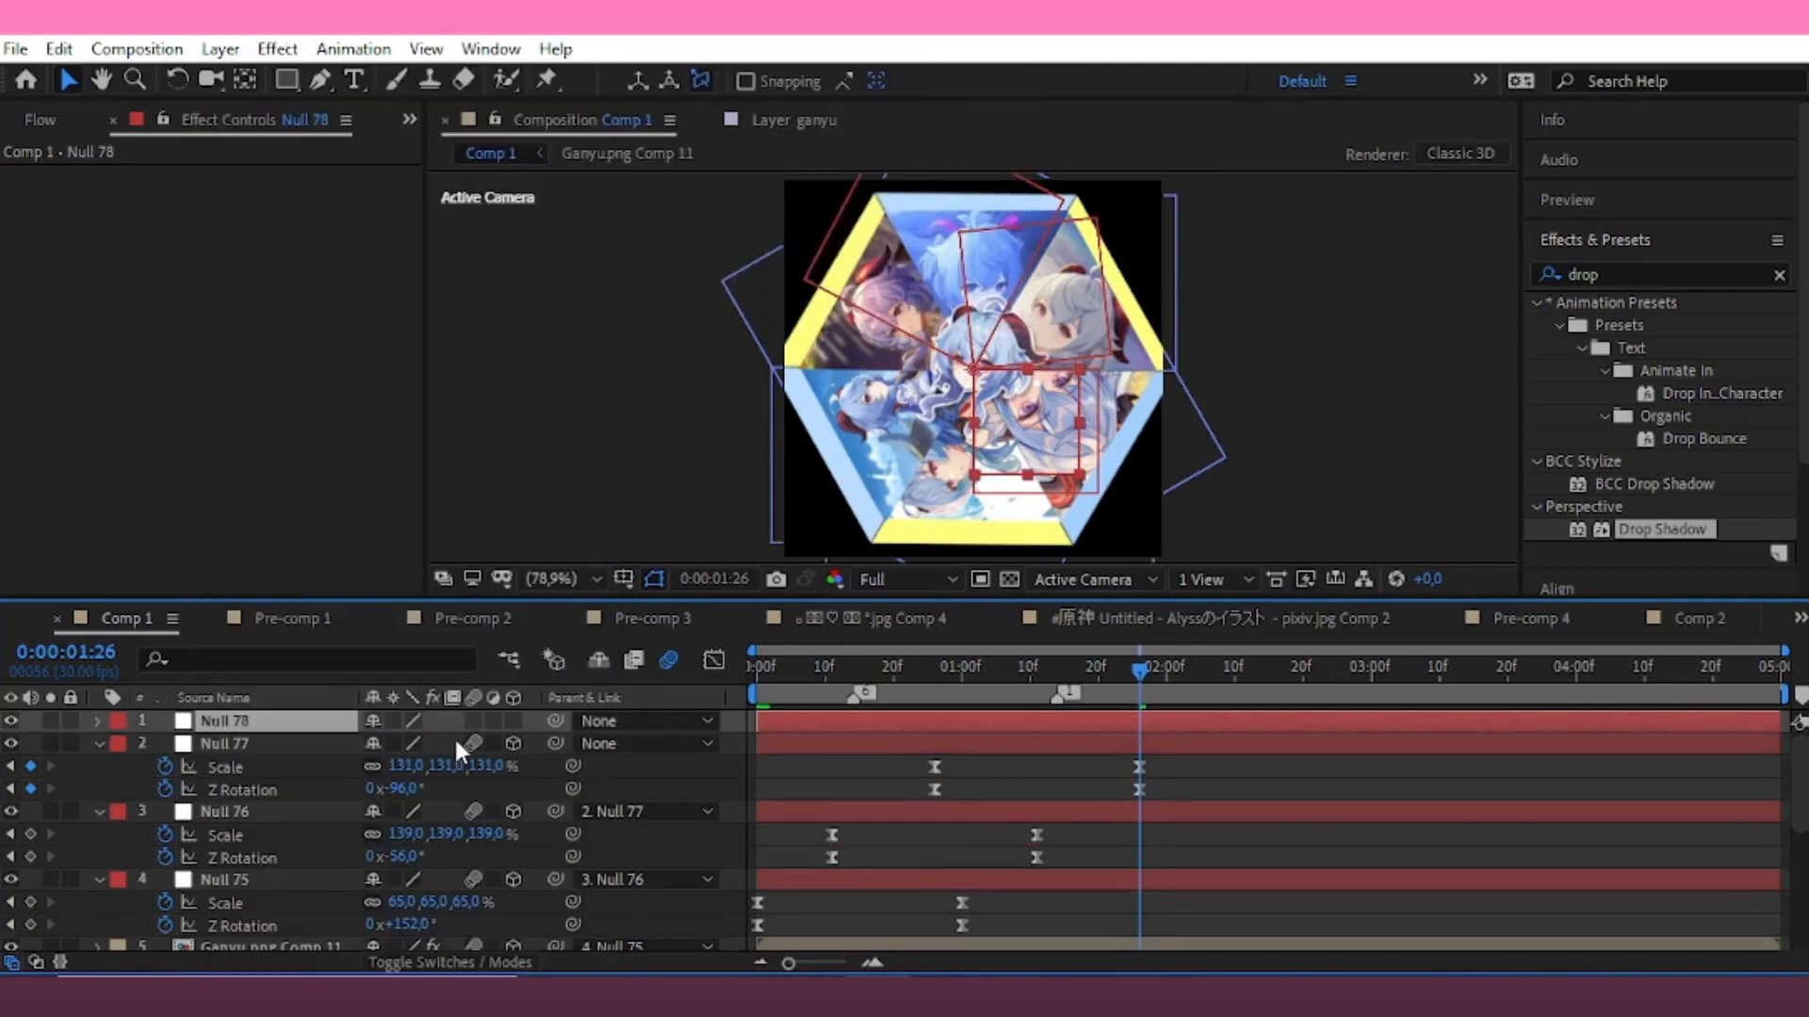
# Add Position and Scale keyframes to Null 78 and align them with Null 77's first keyframes at 0:00:00:26
pyautogui.press('s')
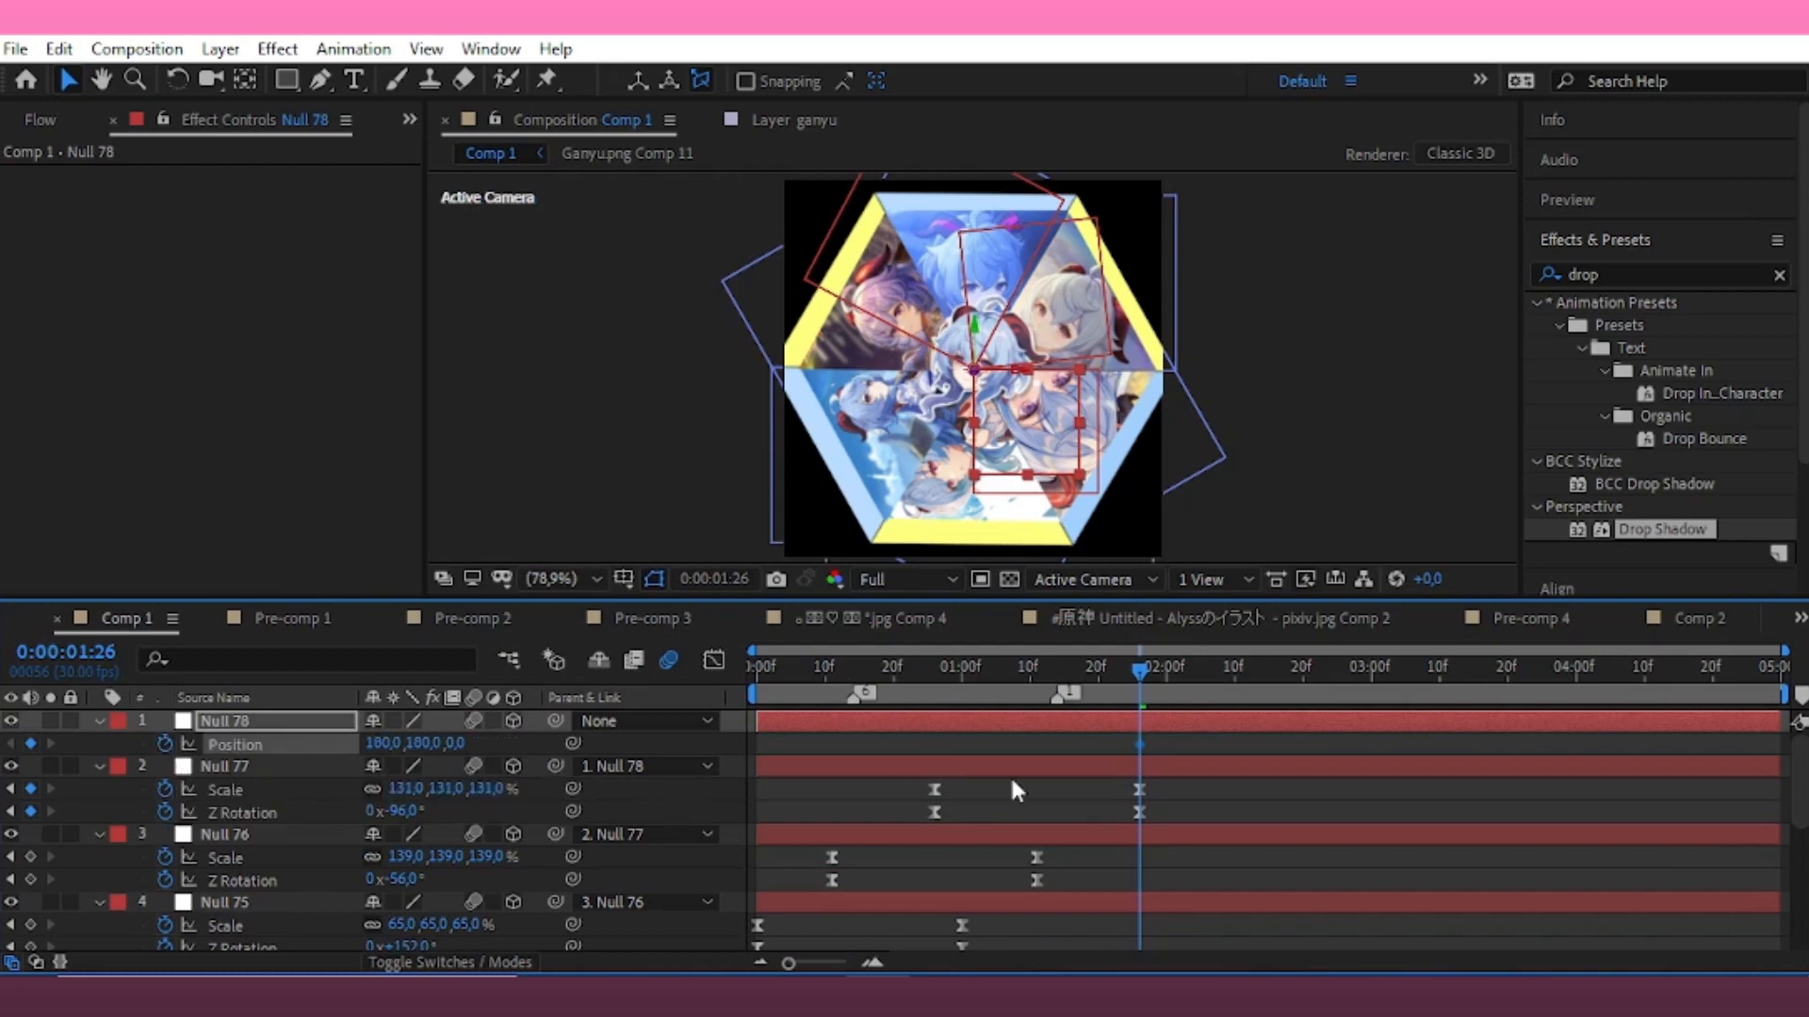
pyautogui.press('s')
pyautogui.hotkey('alt', 'shift', 'p')
pyautogui.hotkey('alt', 'shift', 's')
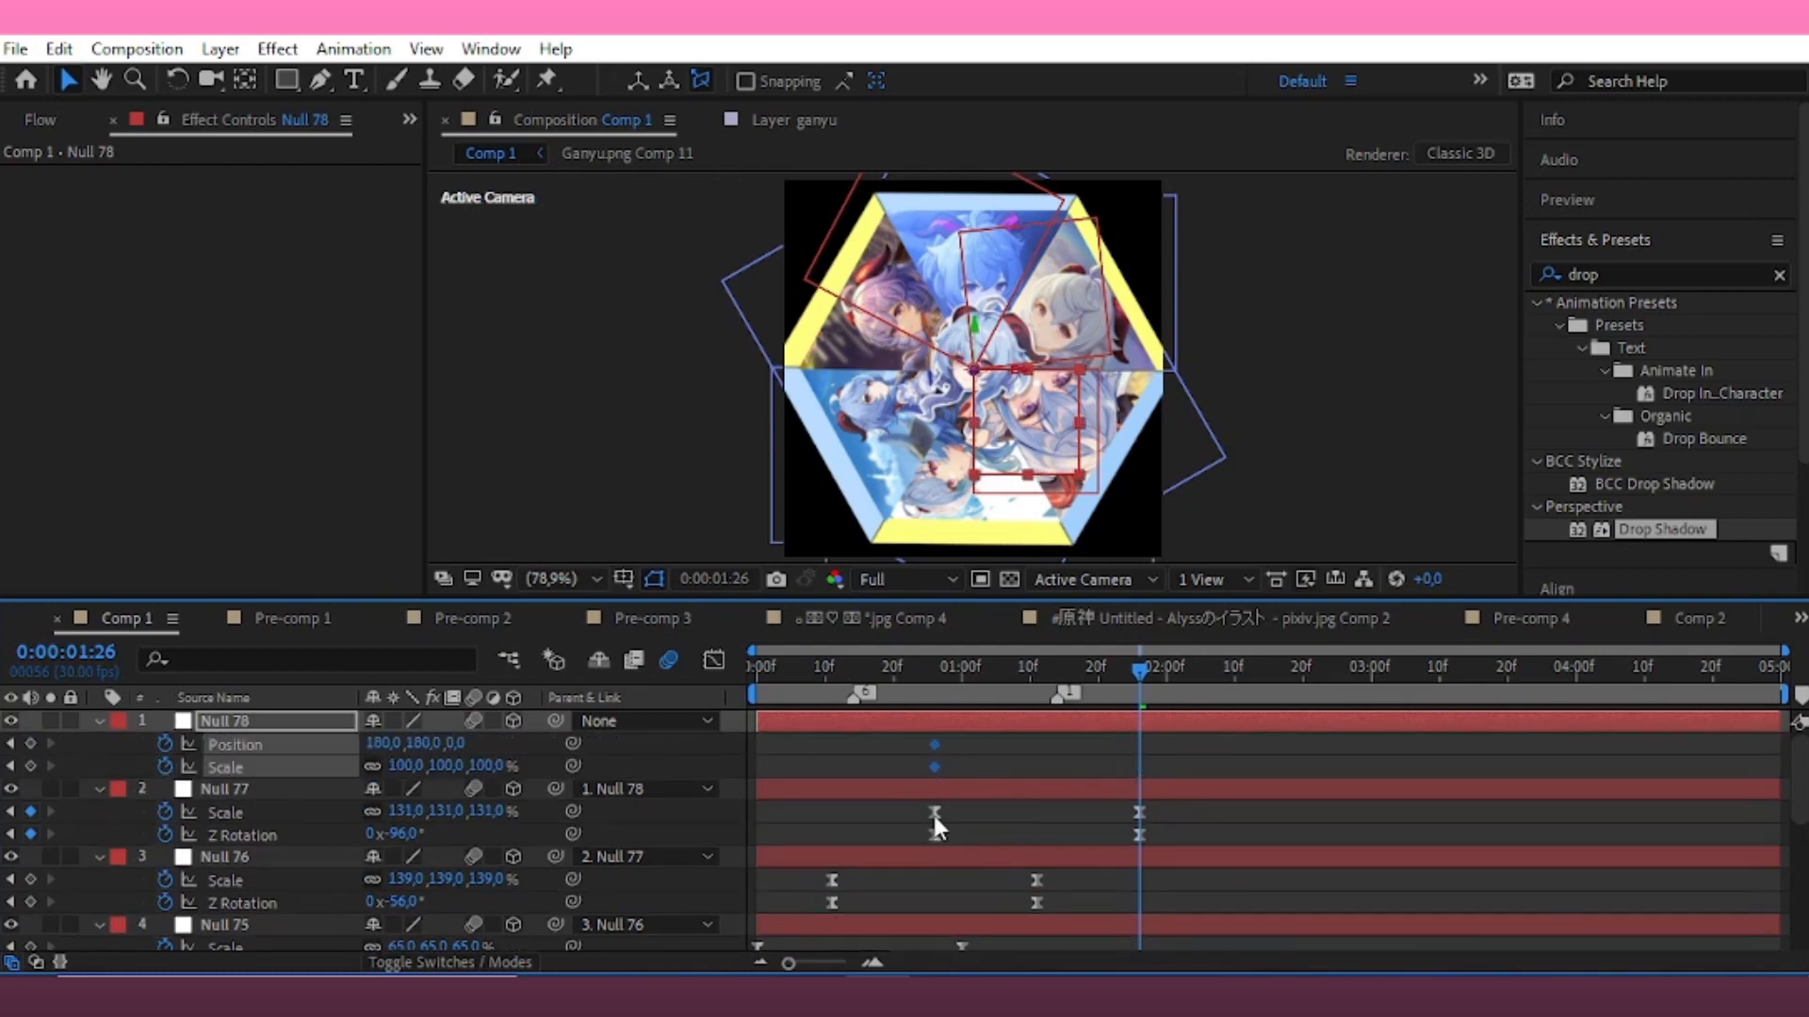
# Keyframe Null 78 at 0:00:01:26 with Scale 124% and Position 180, 100, 0, and ease the keyframes with a sharper speed peak
pyautogui.moveTo(484, 765); pyautogui.dragTo(328, 729)
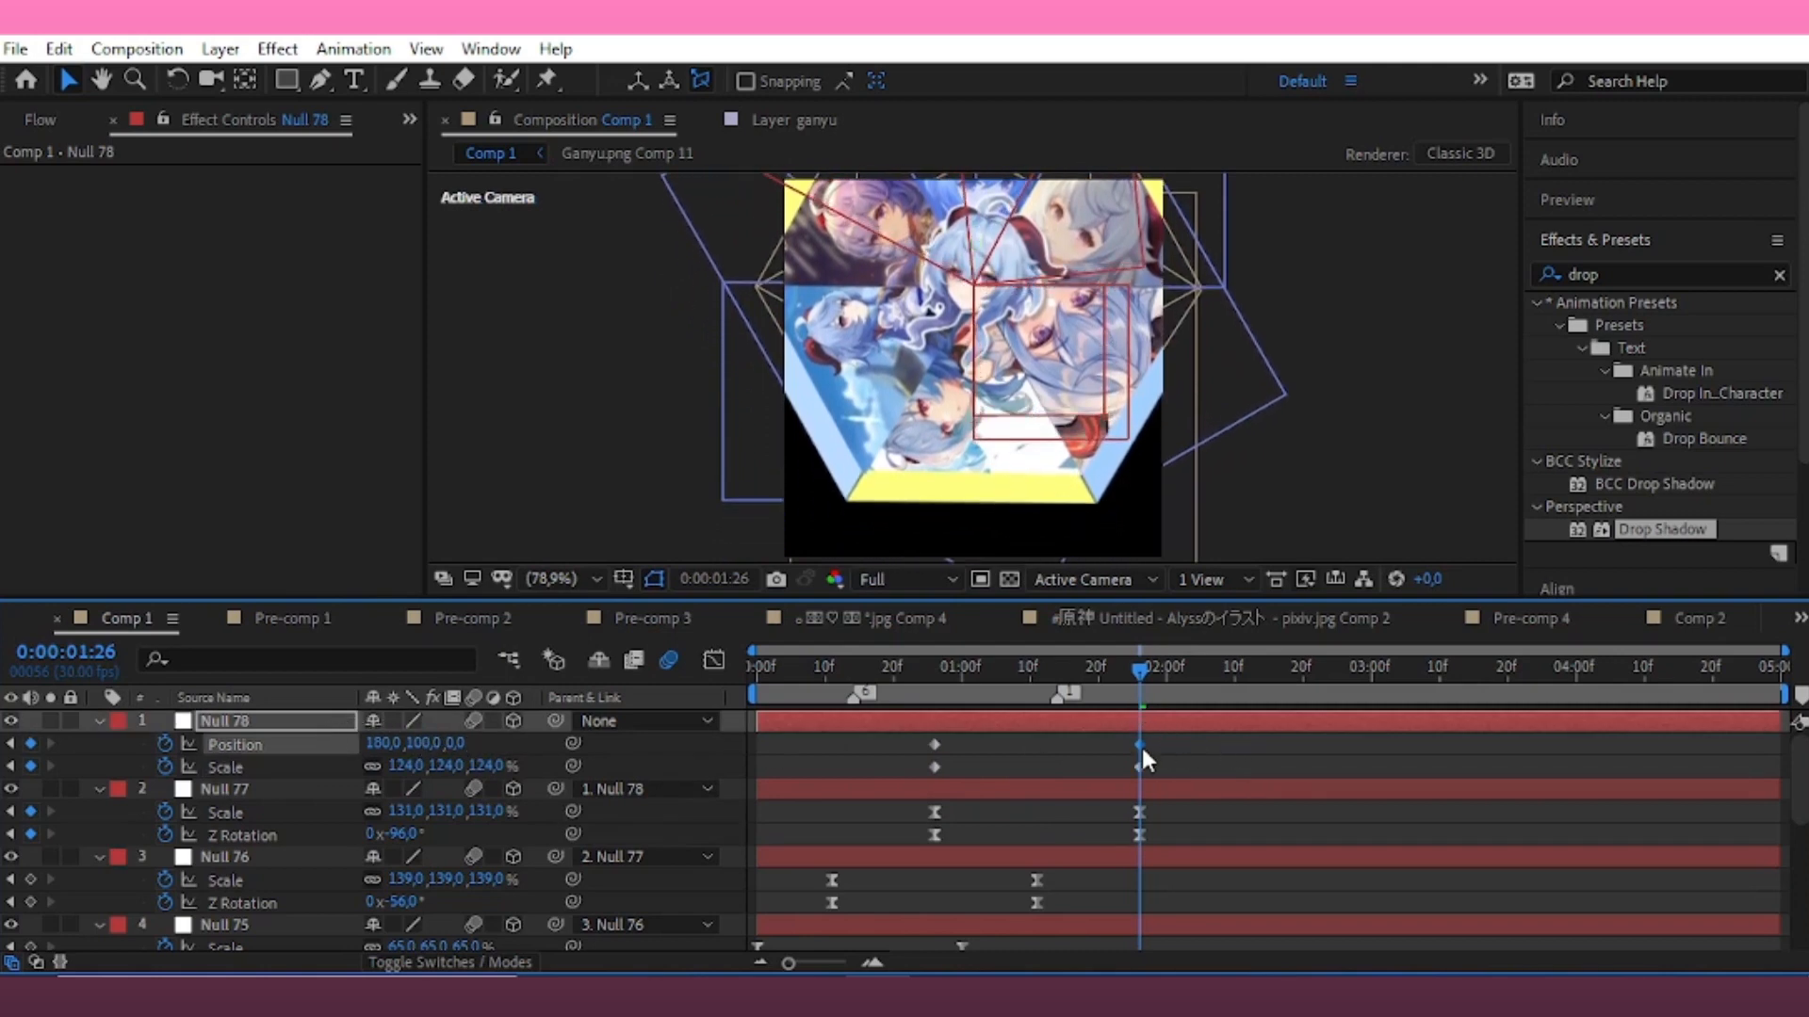
pyautogui.moveTo(1154, 734); pyautogui.dragTo(919, 767)
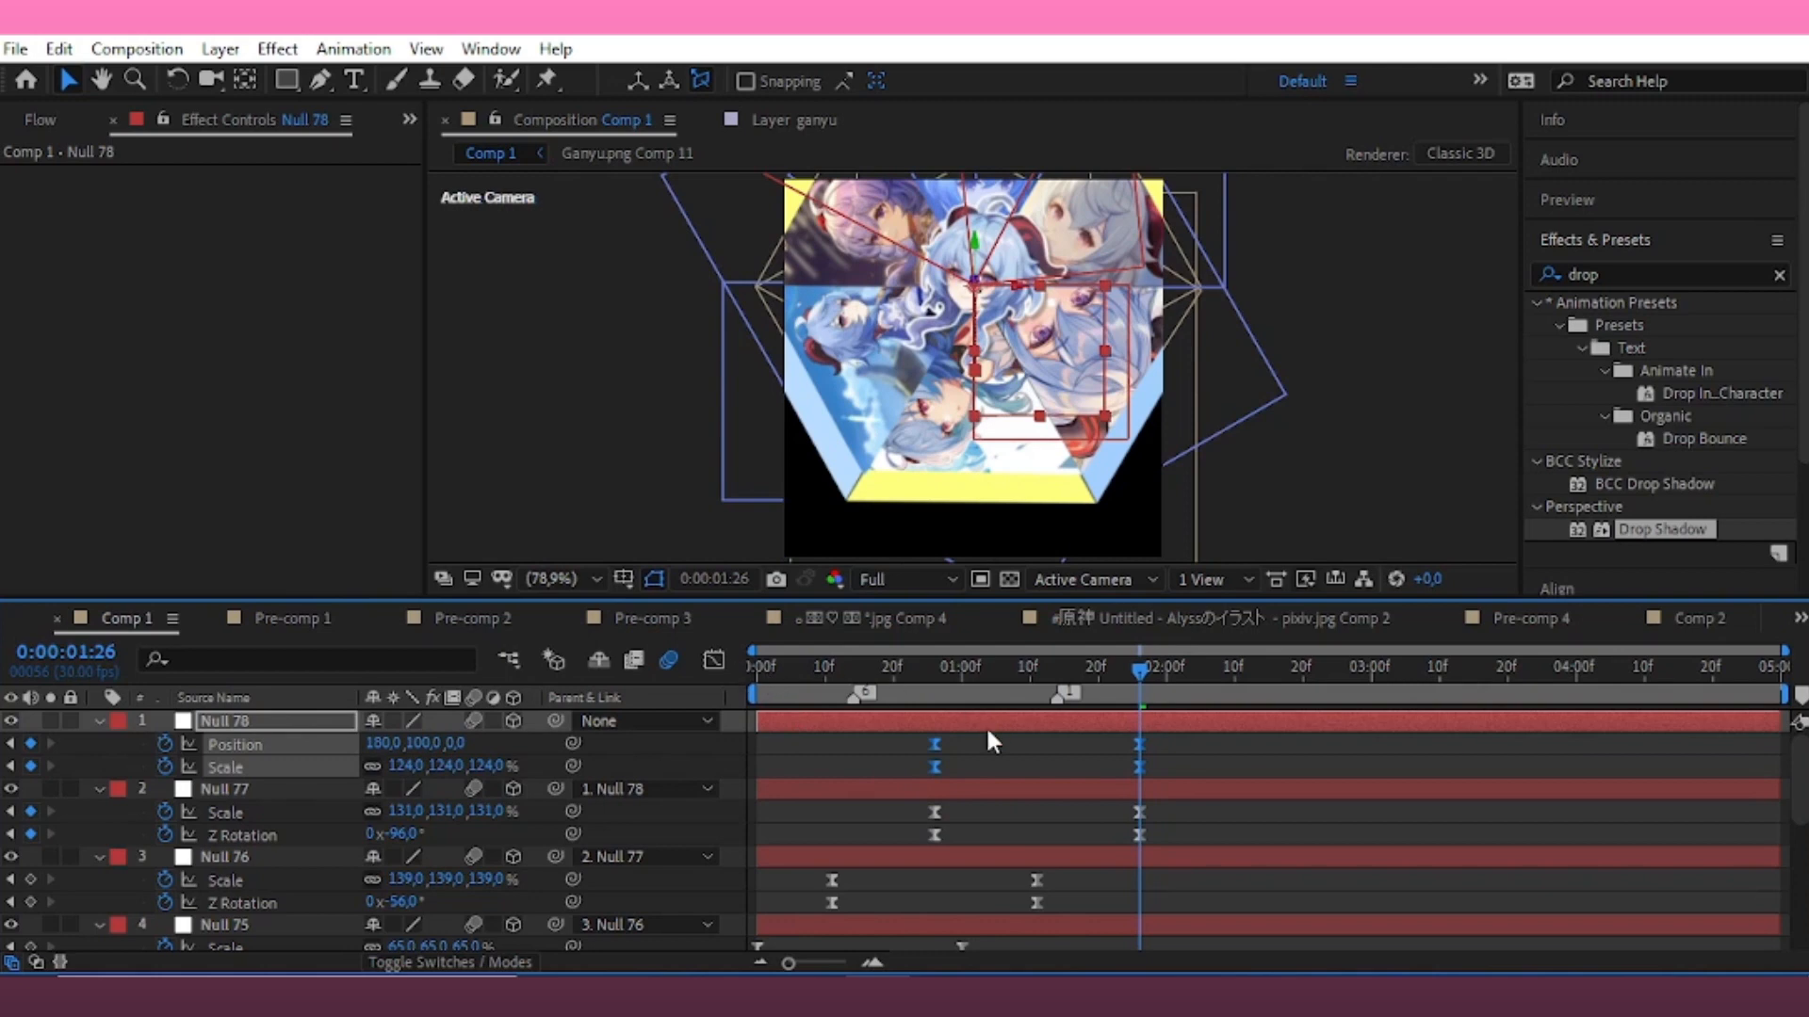
pyautogui.click(716, 660)
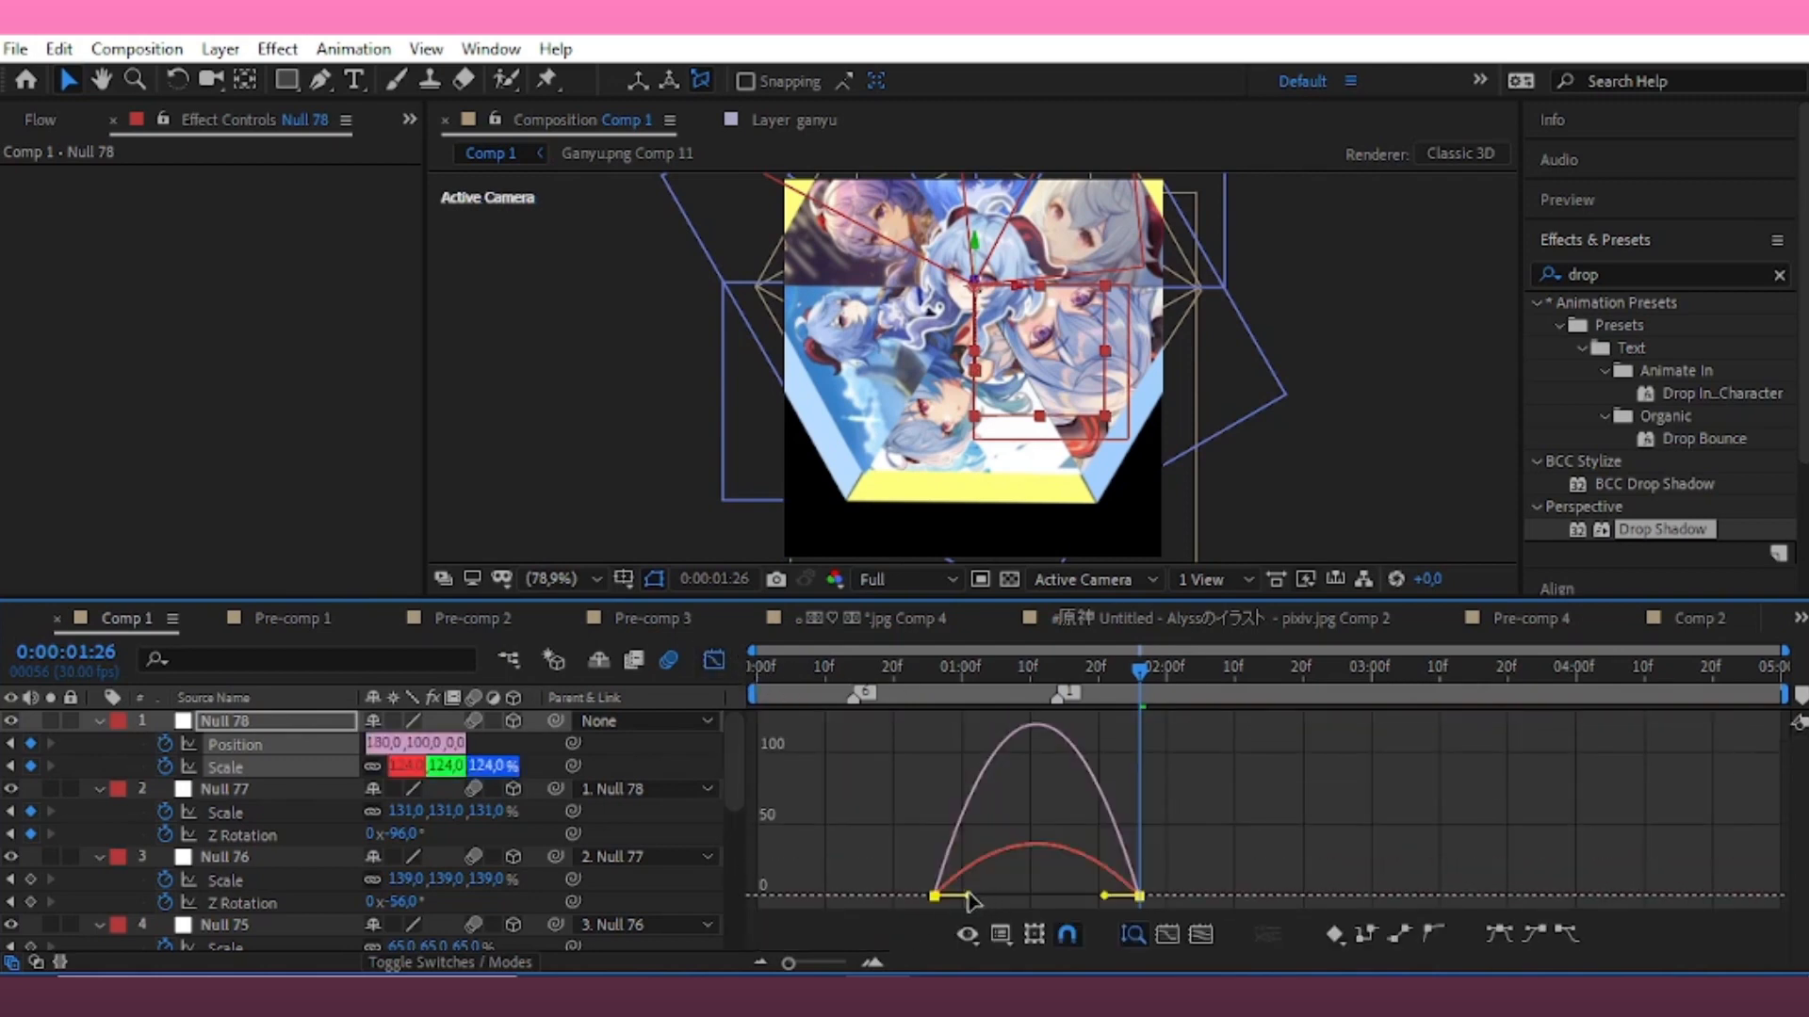
pyautogui.moveTo(968, 895); pyautogui.dragTo(1044, 895)
pyautogui.click(716, 660)
# Shift Null 78's keyframes to start at 0:00:01:11 and preview the move through 0:00:02:11
pyautogui.moveTo(933, 751); pyautogui.dragTo(1034, 771)
pyautogui.moveTo(1092, 672); pyautogui.dragTo(934, 698)
pyautogui.press('space')
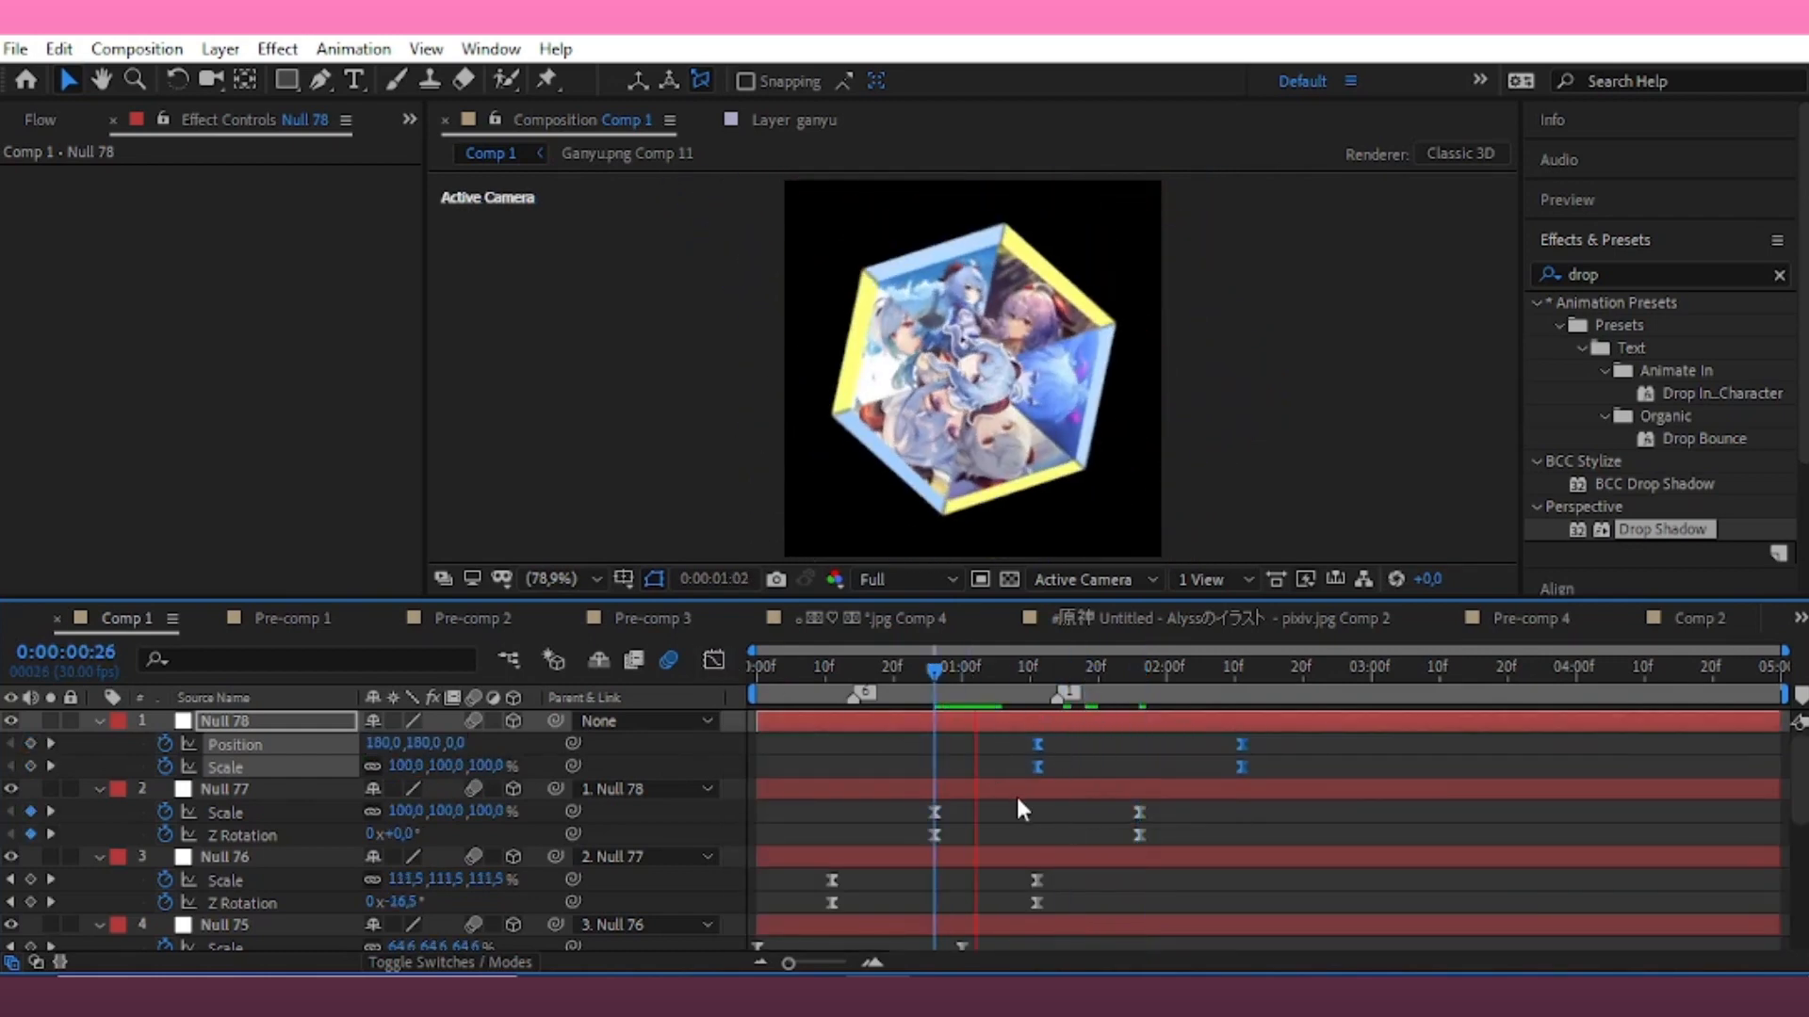
pyautogui.moveTo(1217, 686); pyautogui.dragTo(1240, 704)
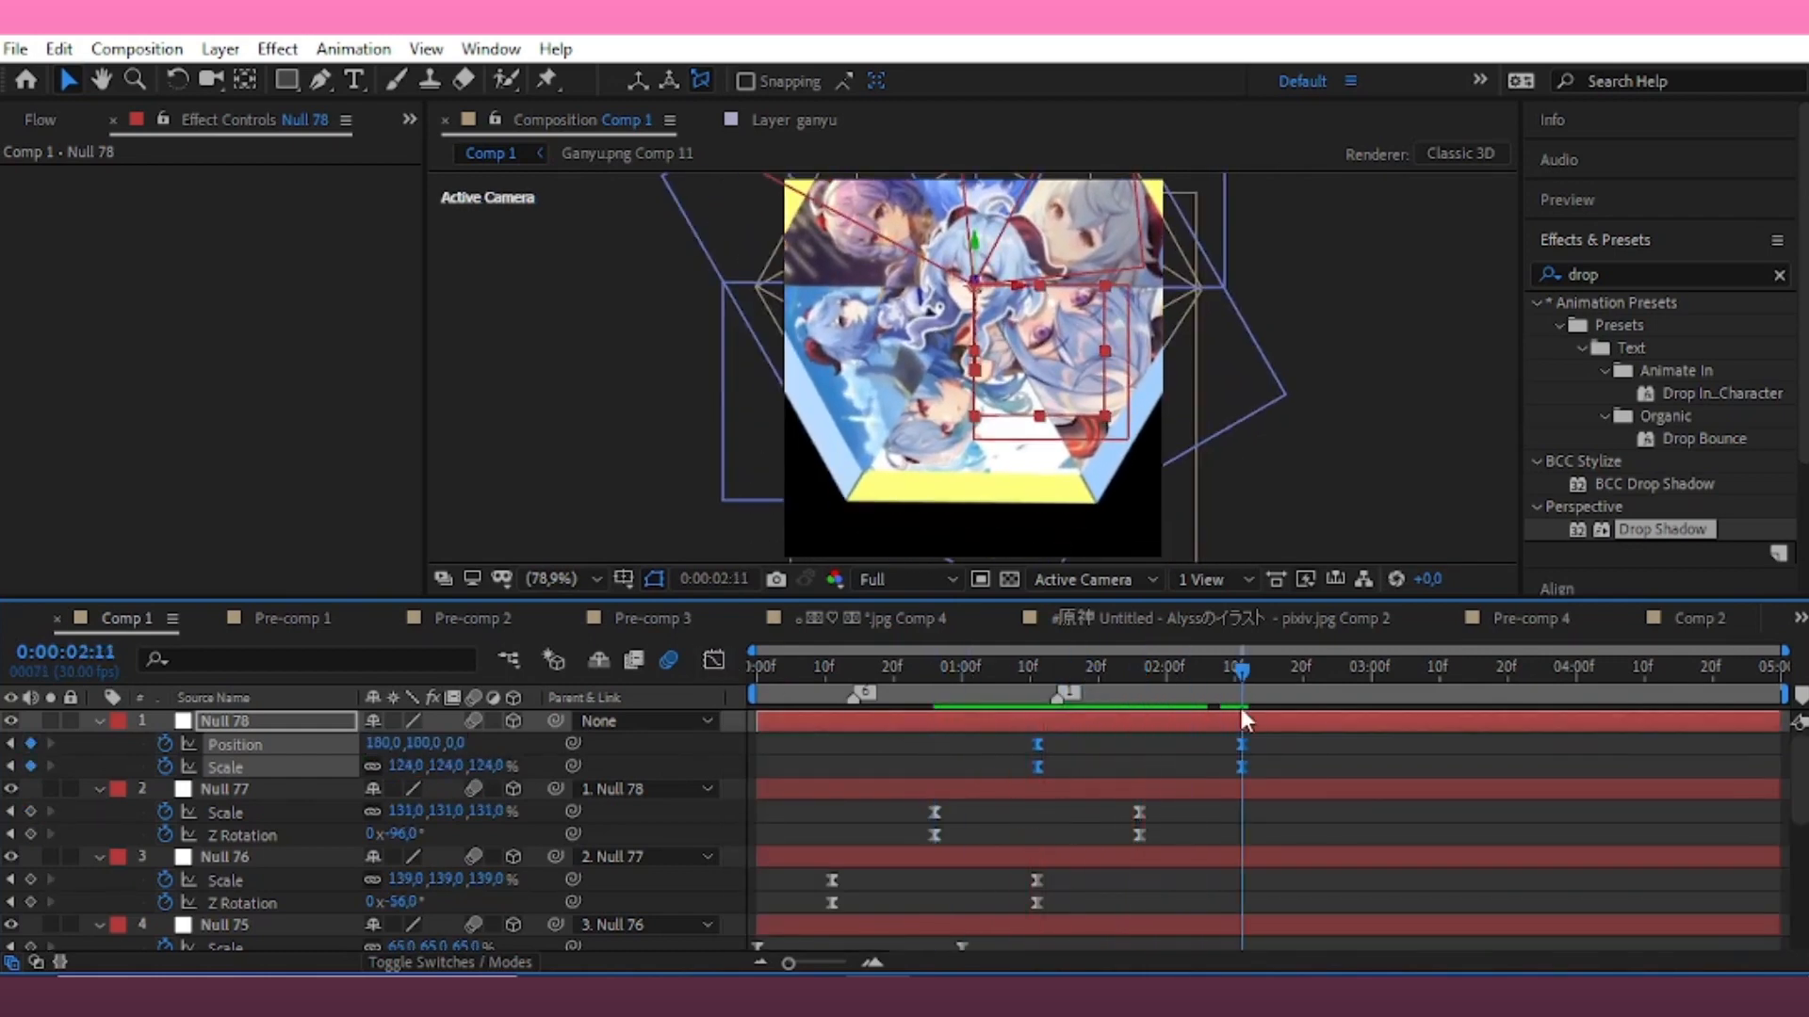
pyautogui.click(1265, 742)
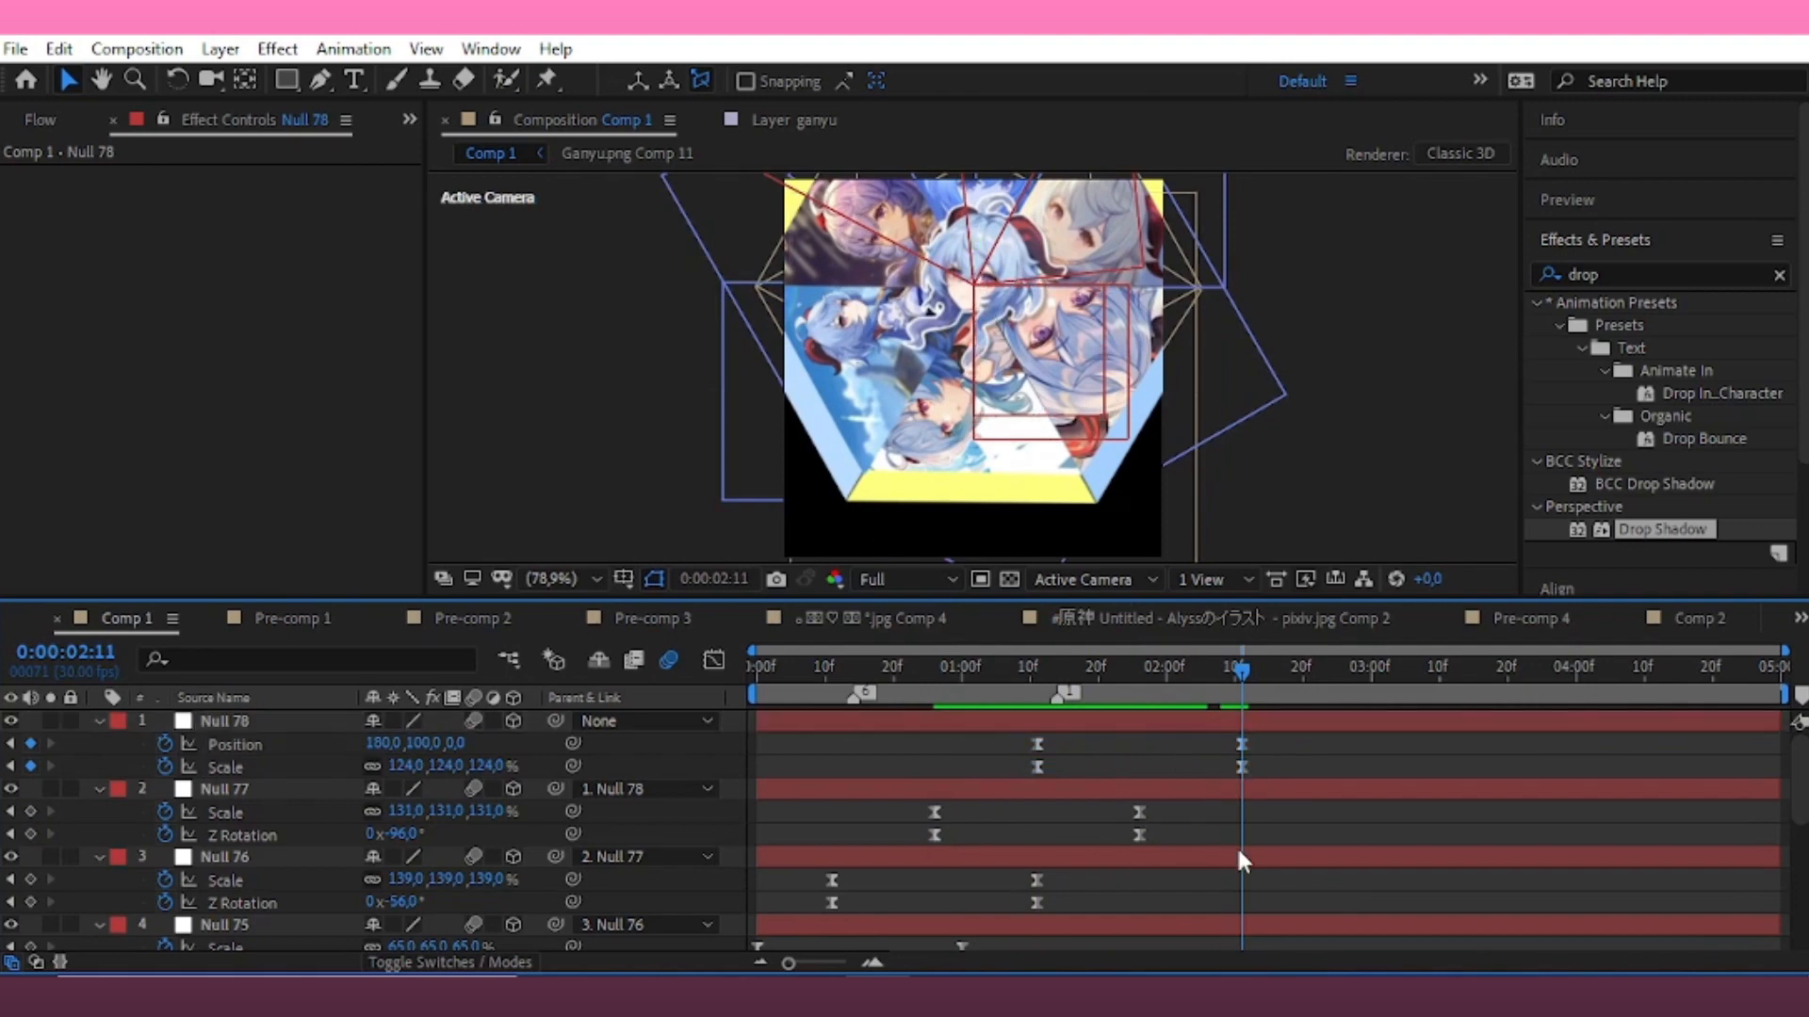
# Select the Ganyu.png Comp 11 layer and review the animation from 0:00:01:11 to 0:00:02:11
pyautogui.moveTo(1089, 693); pyautogui.dragTo(1037, 727)
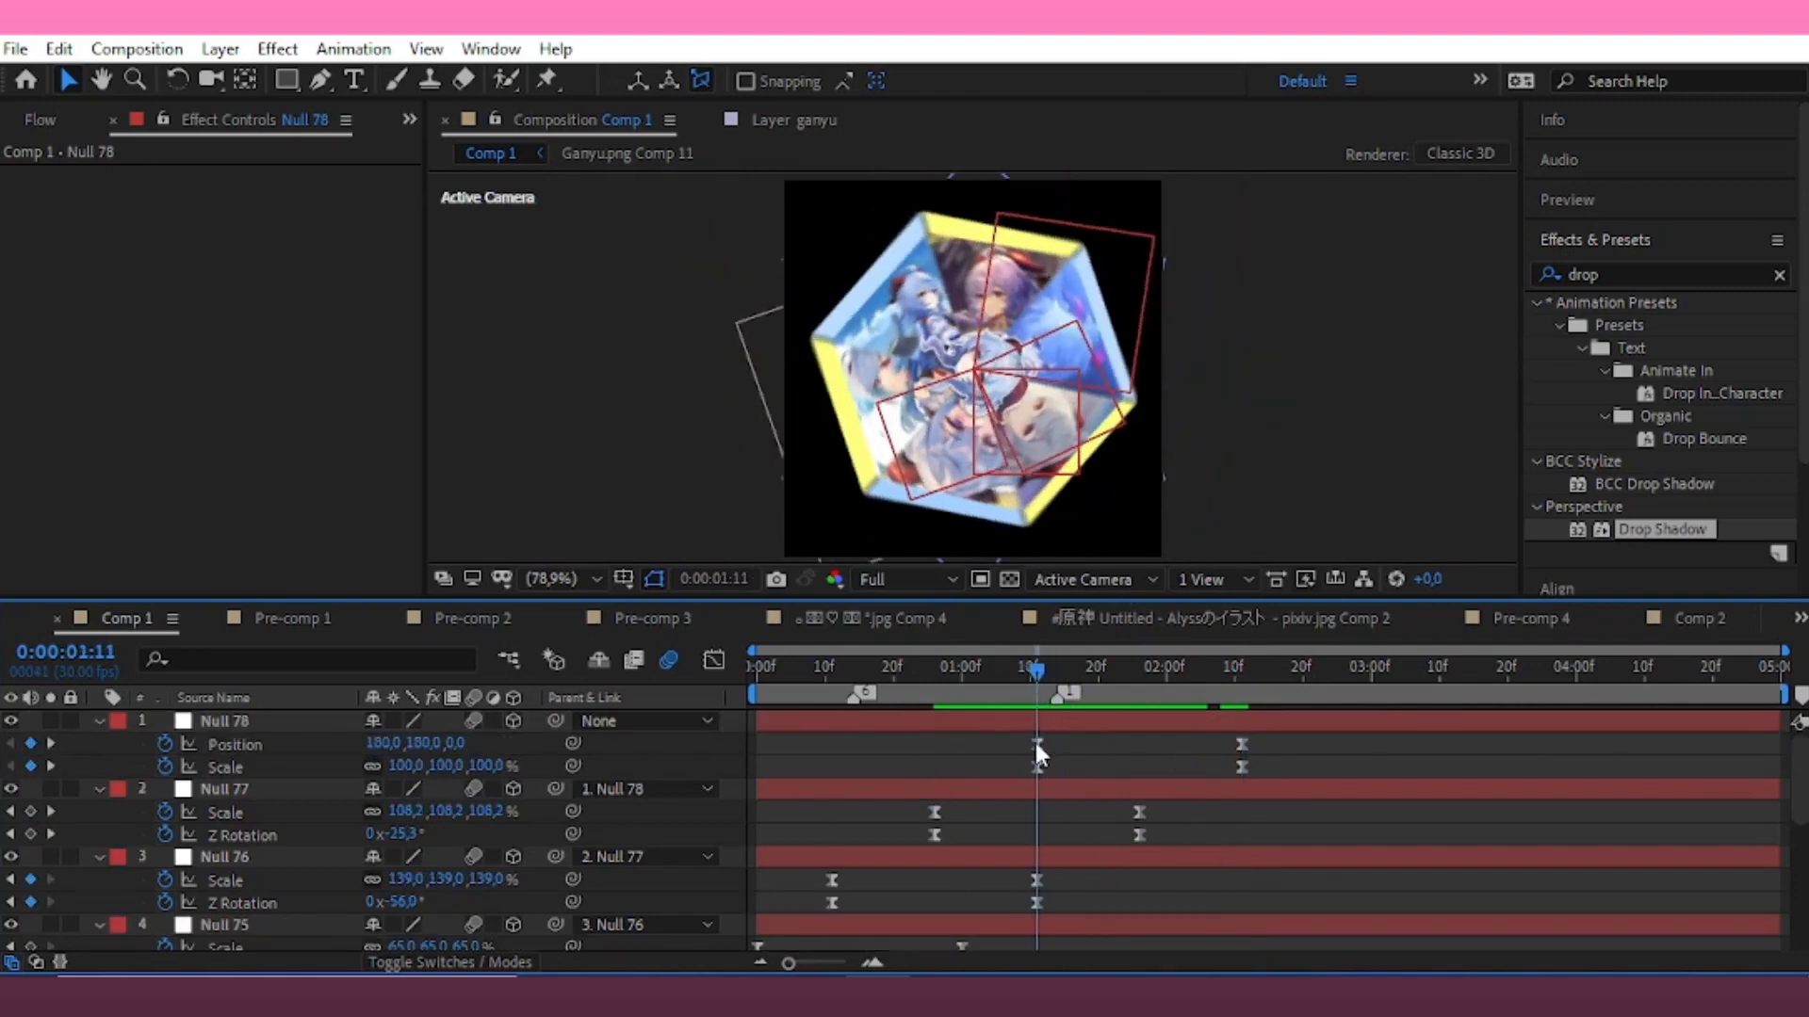
pyautogui.scroll(-5, 1057, 783)
pyautogui.click(1057, 783)
pyautogui.scroll(5, 1059, 783)
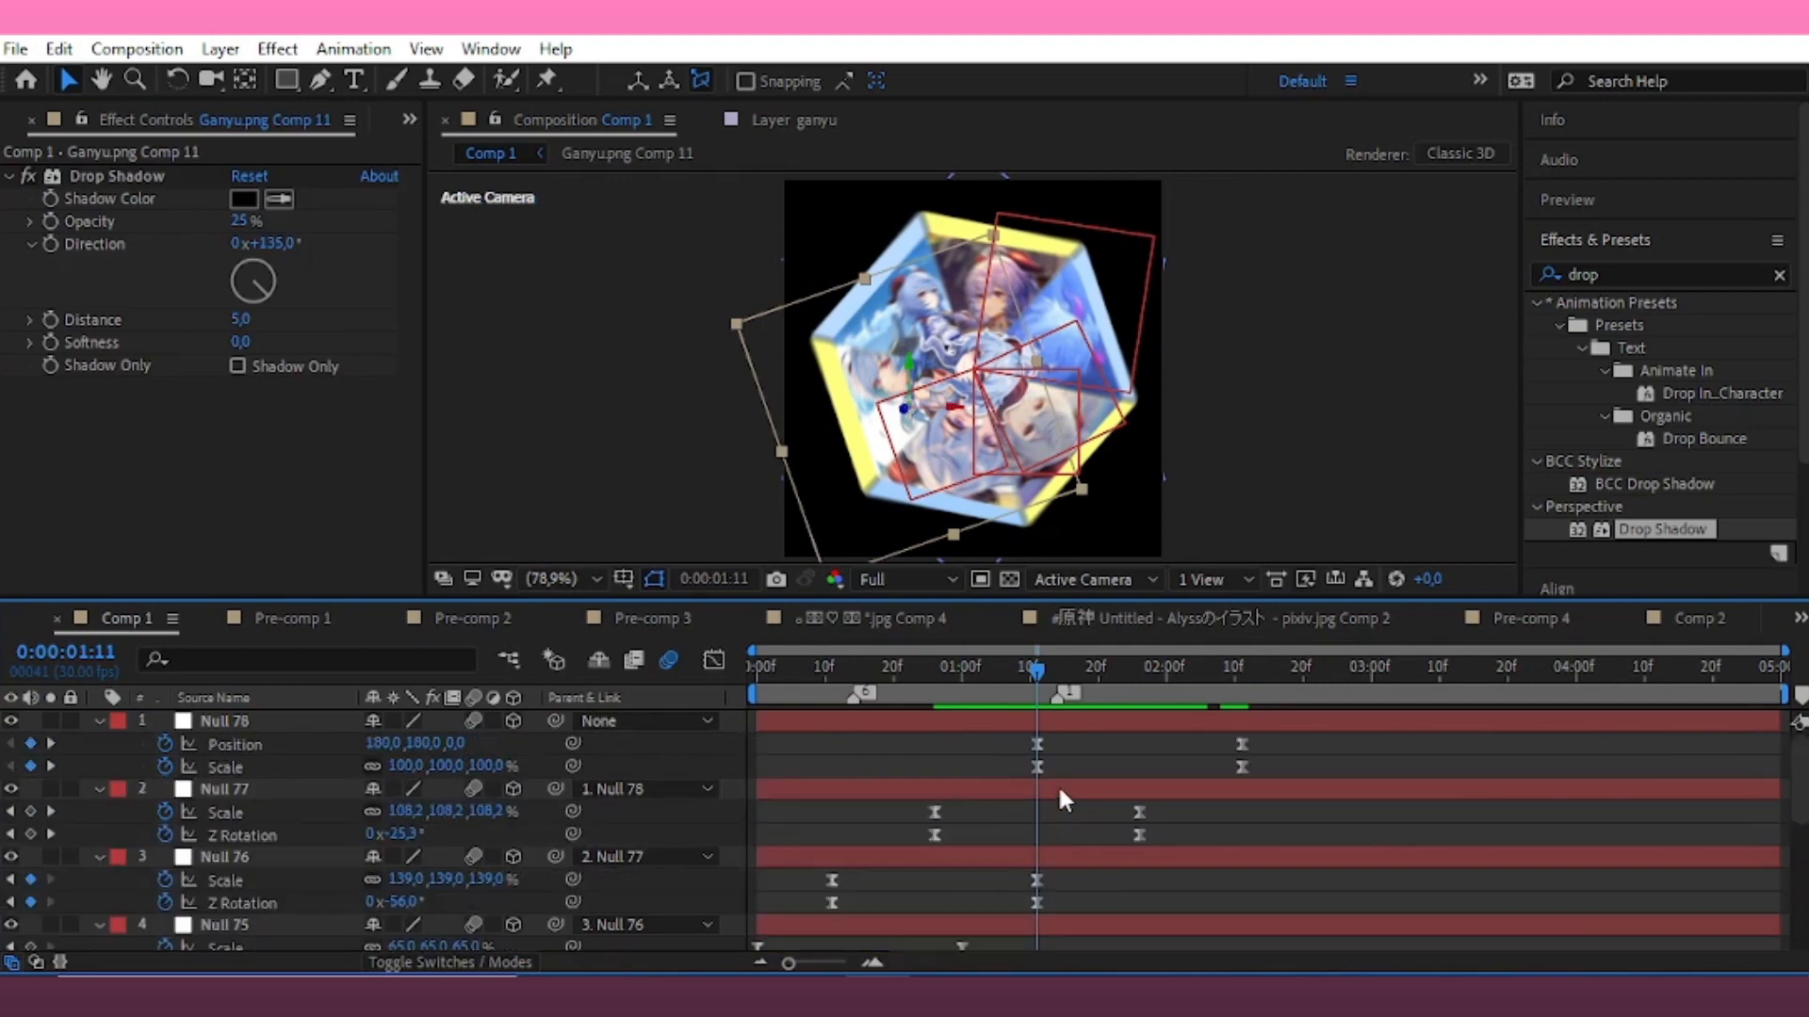
pyautogui.press('space')
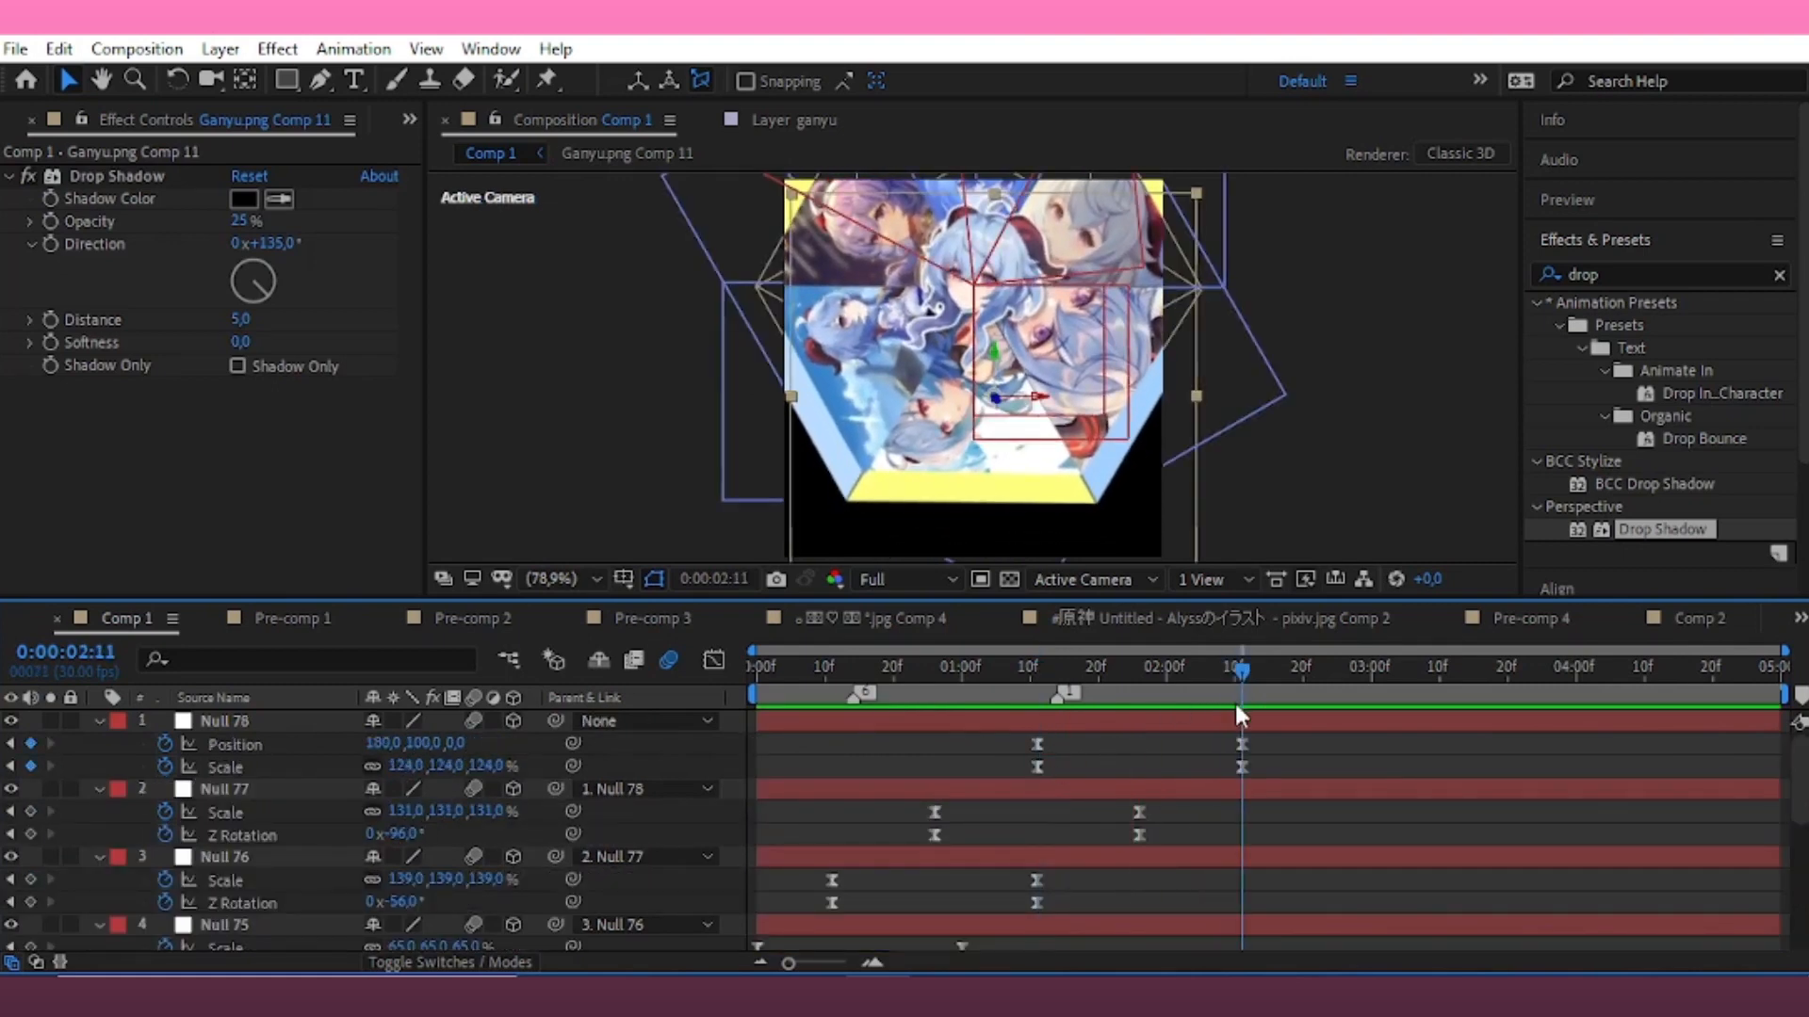
pyautogui.scroll(-5, 184, 811)
pyautogui.scroll(3, 213, 817)
pyautogui.scroll(-1, 240, 843)
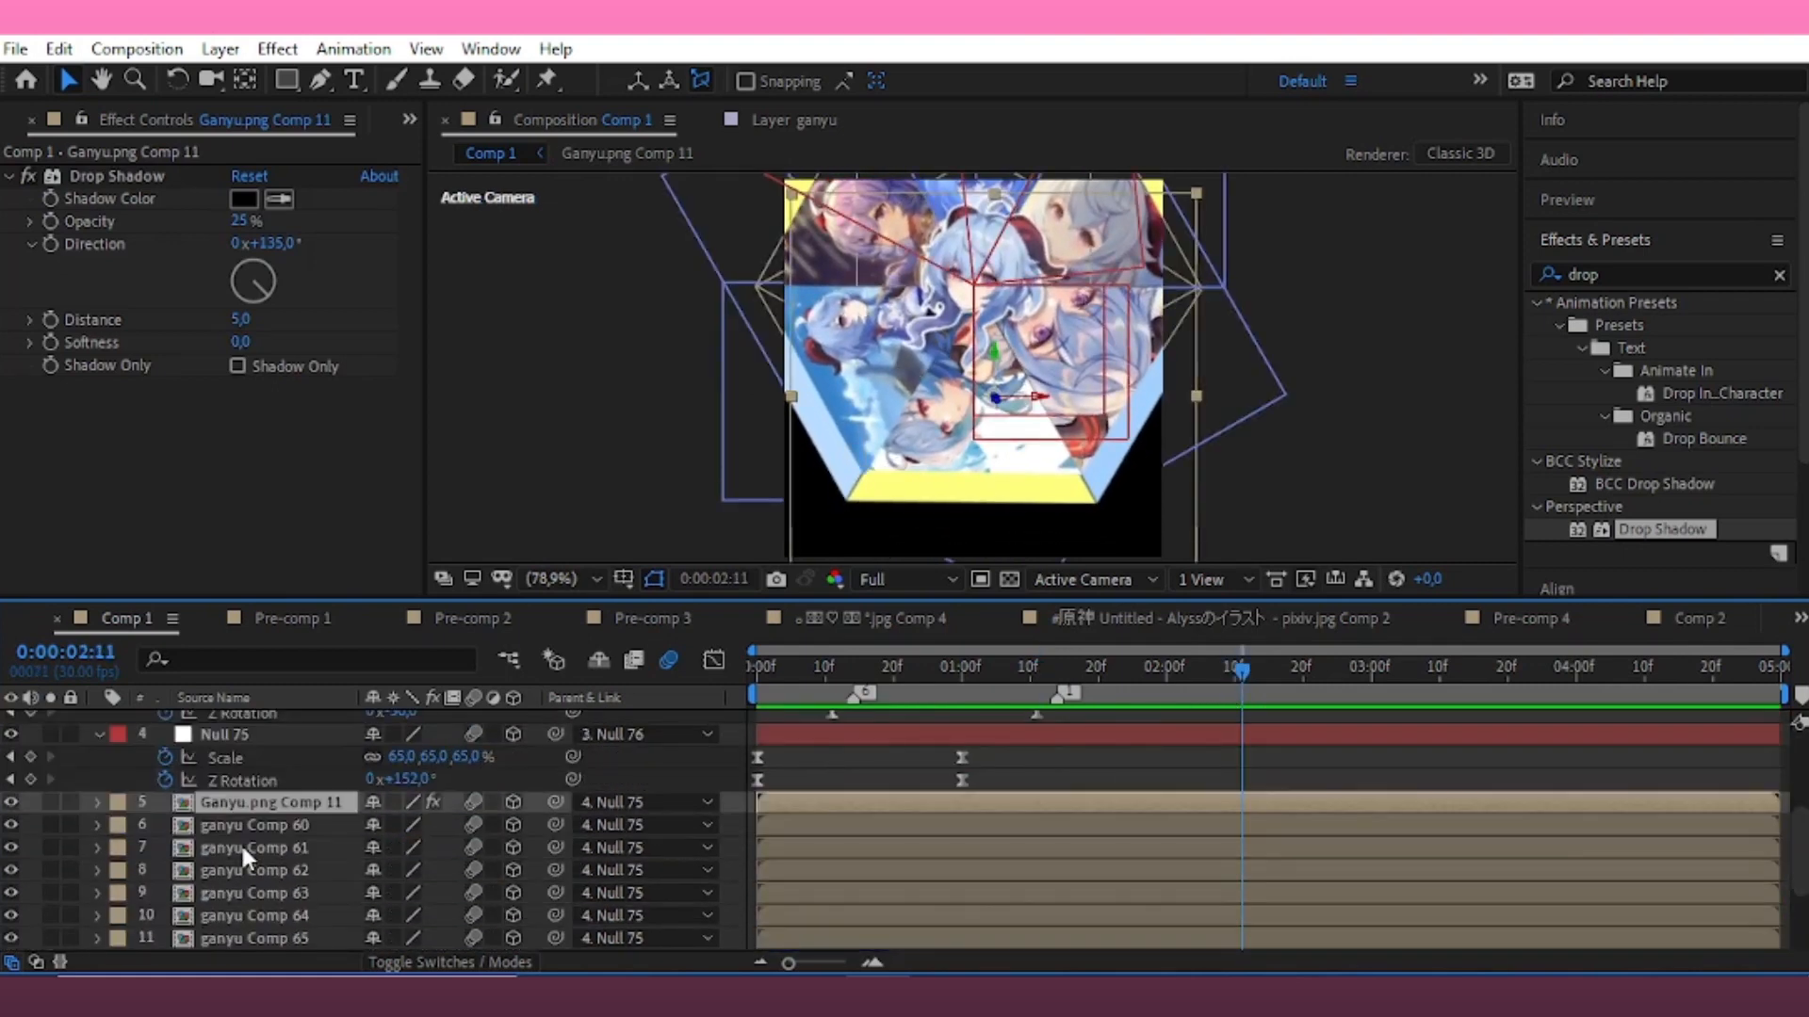
# Open the Ganyu.png Comp 11 composition and add Mask Expansion keyframes to Mask 1 of both Ganyu.png layers at 0:00:01:11
pyautogui.doubleClick(1196, 806)
pyautogui.click(100, 727)
pyautogui.click(100, 721)
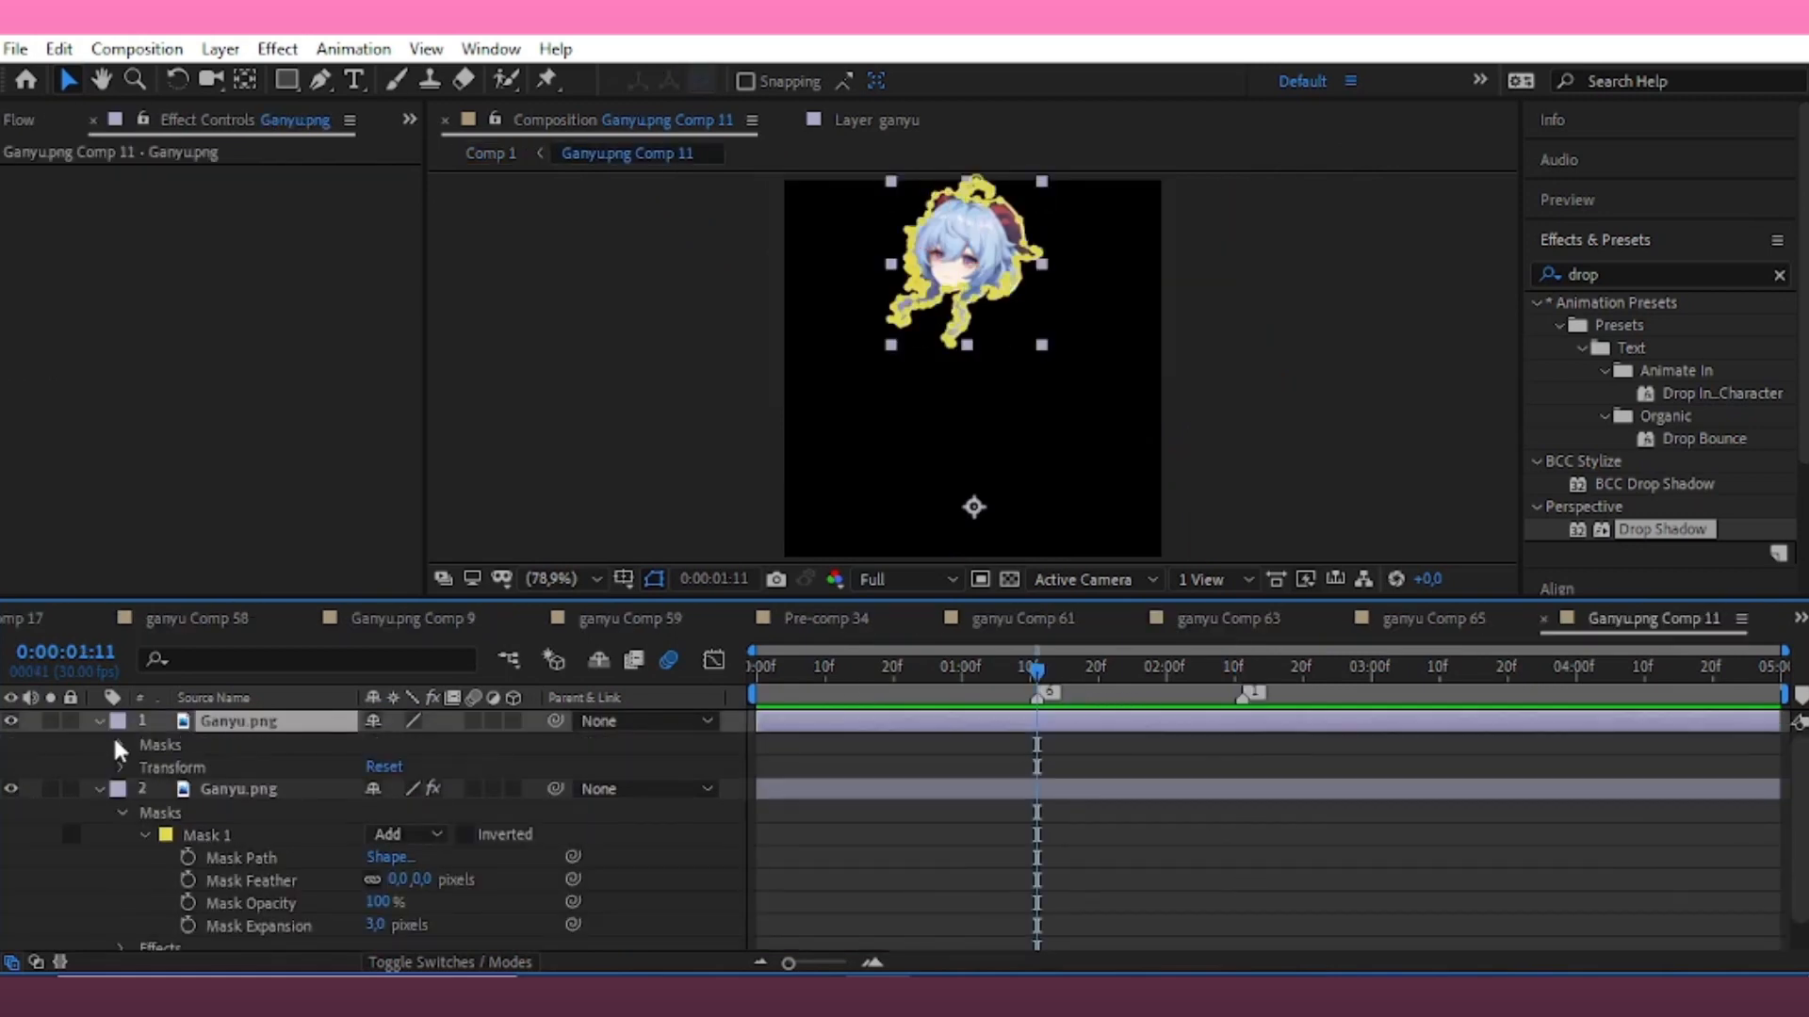
pyautogui.click(124, 745)
pyautogui.click(144, 767)
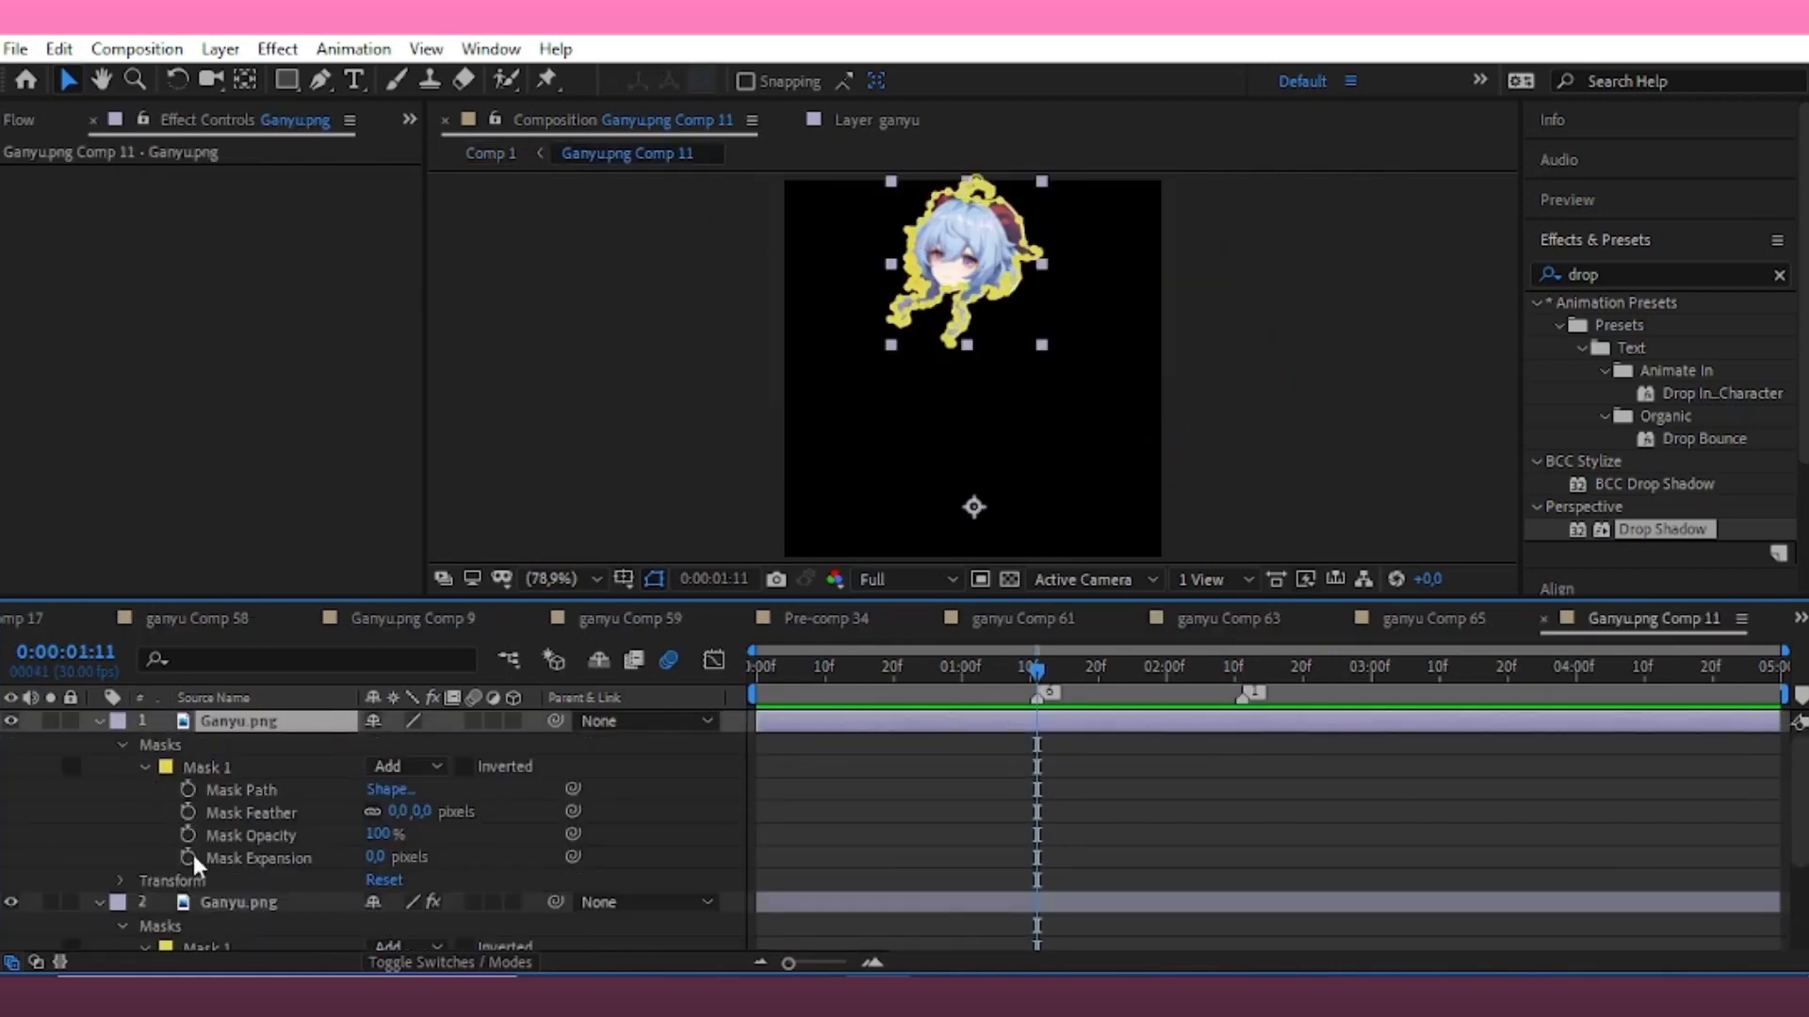
pyautogui.click(99, 721)
pyautogui.click(98, 743)
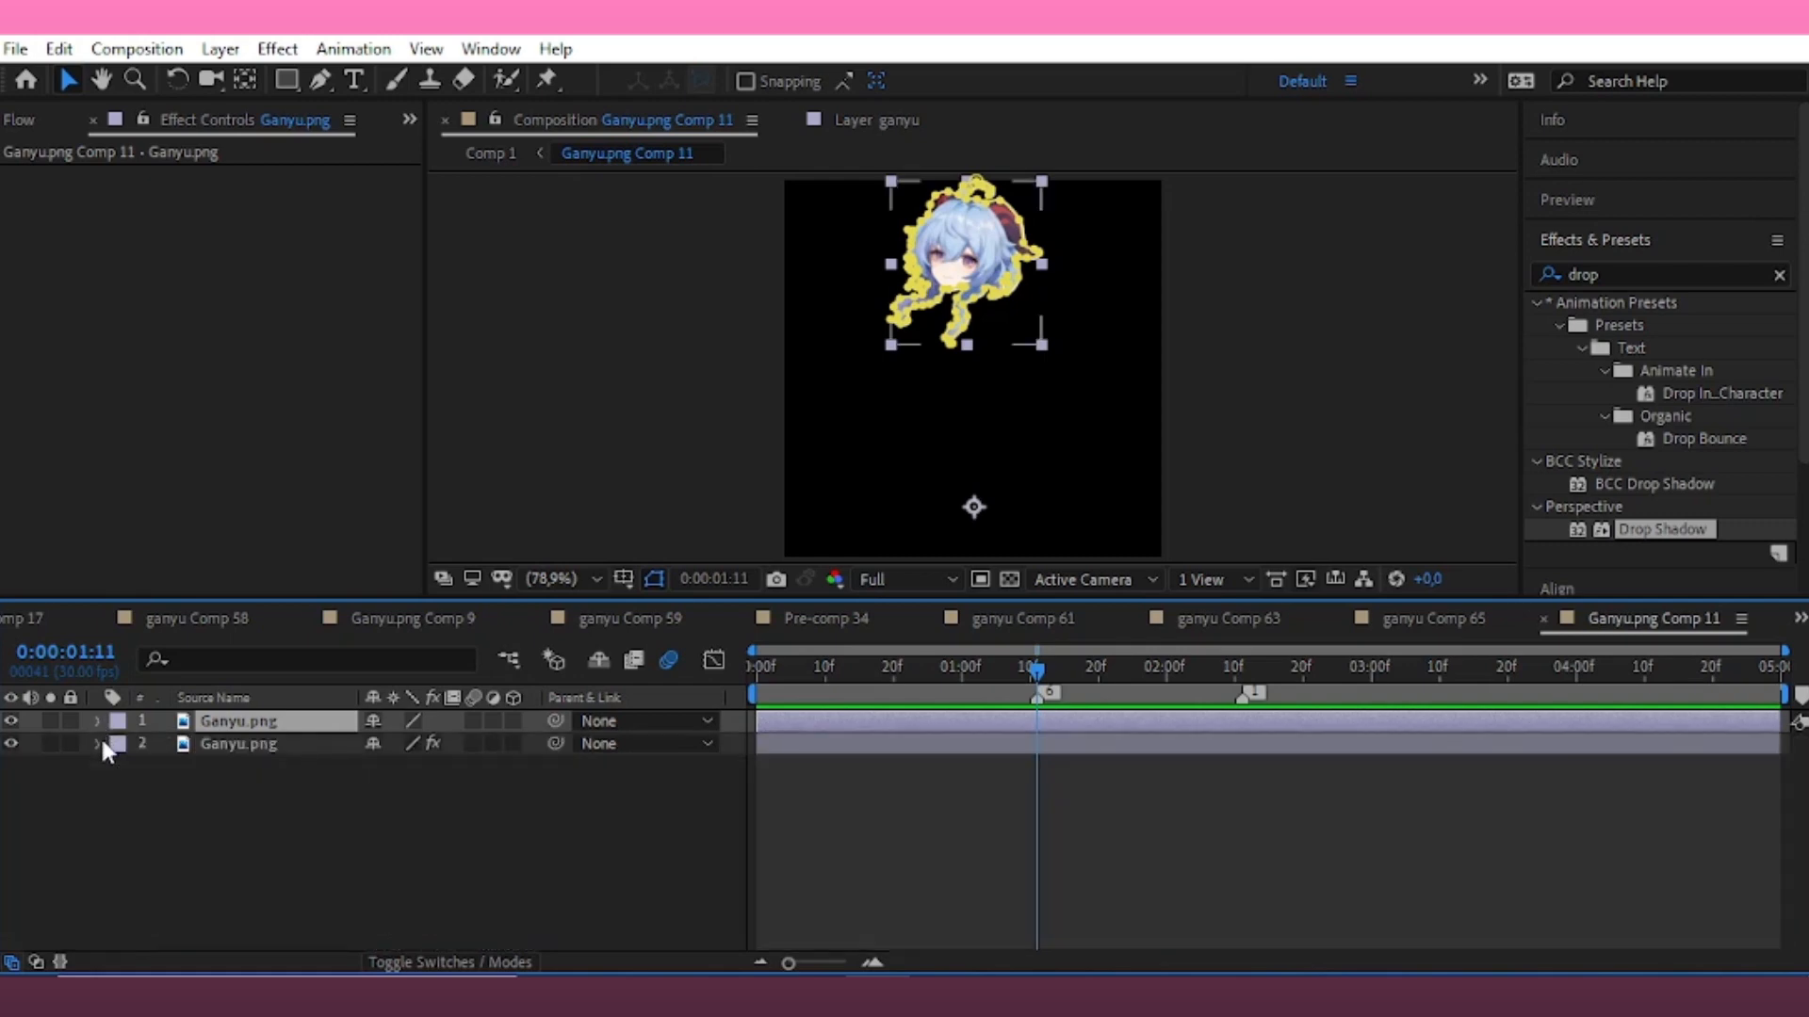
pyautogui.click(1467, 801)
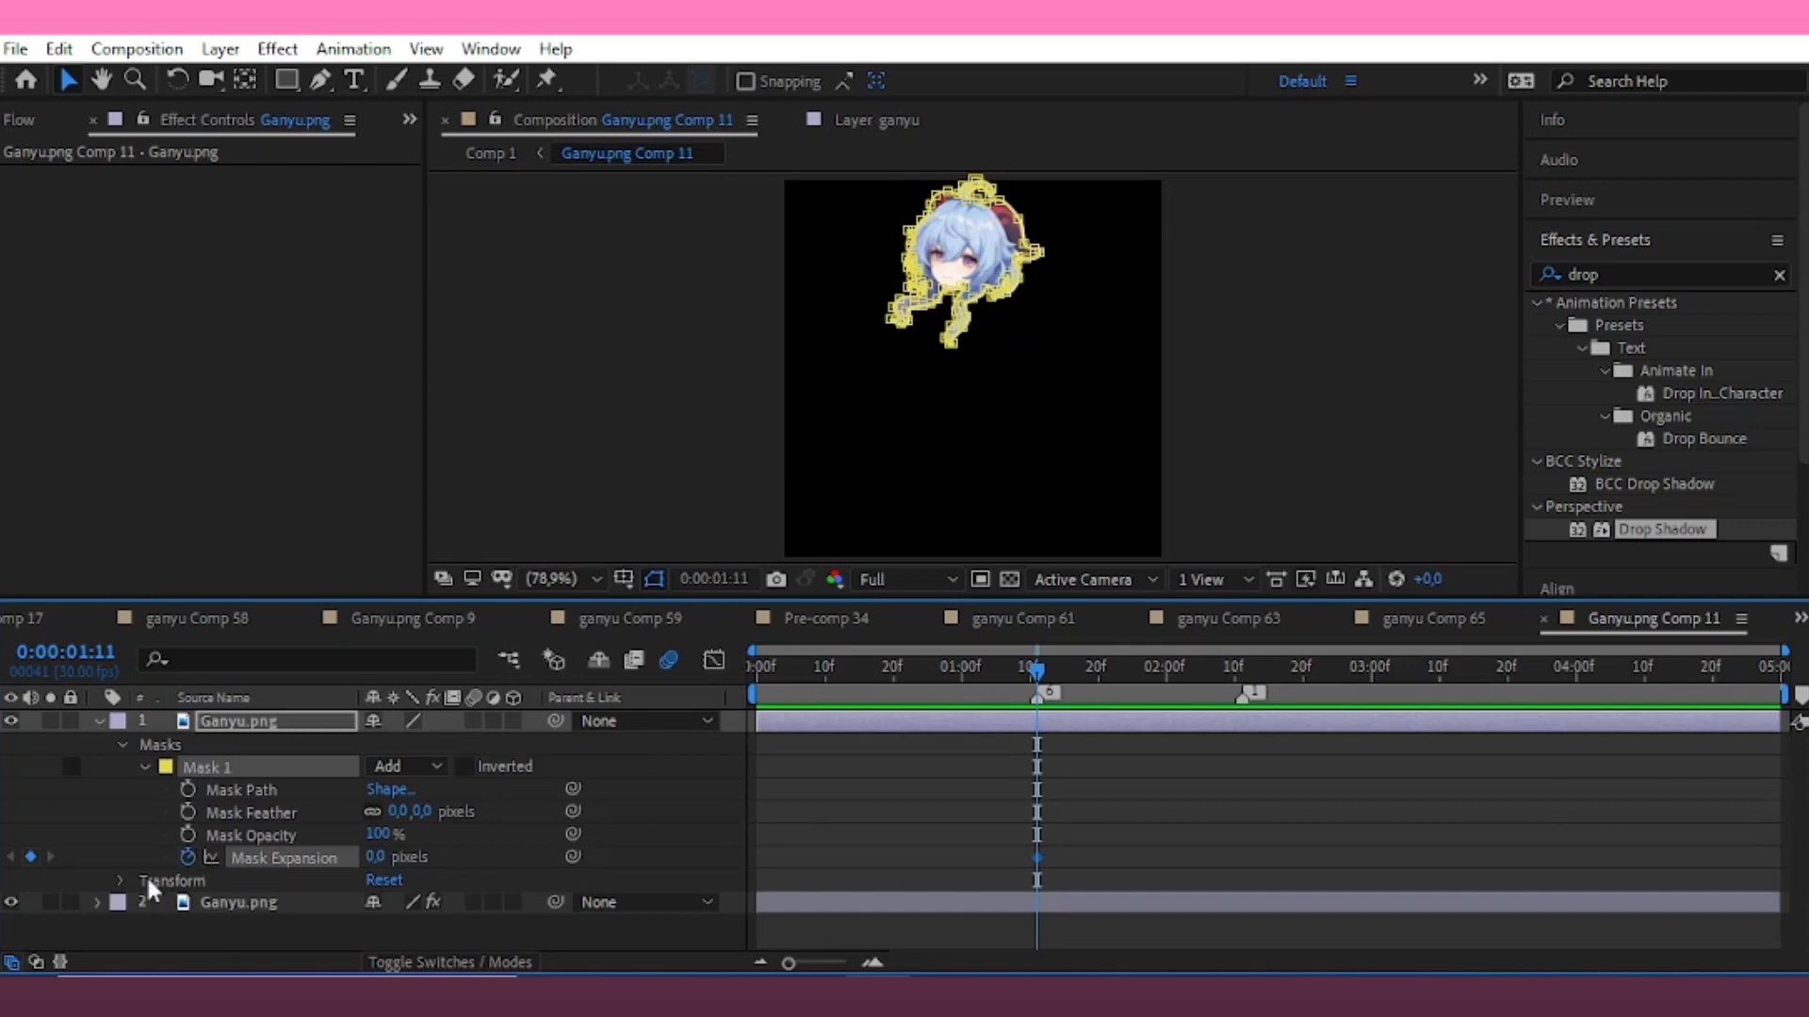
pyautogui.click(97, 901)
pyautogui.scroll(-3, 122, 913)
pyautogui.click(187, 857)
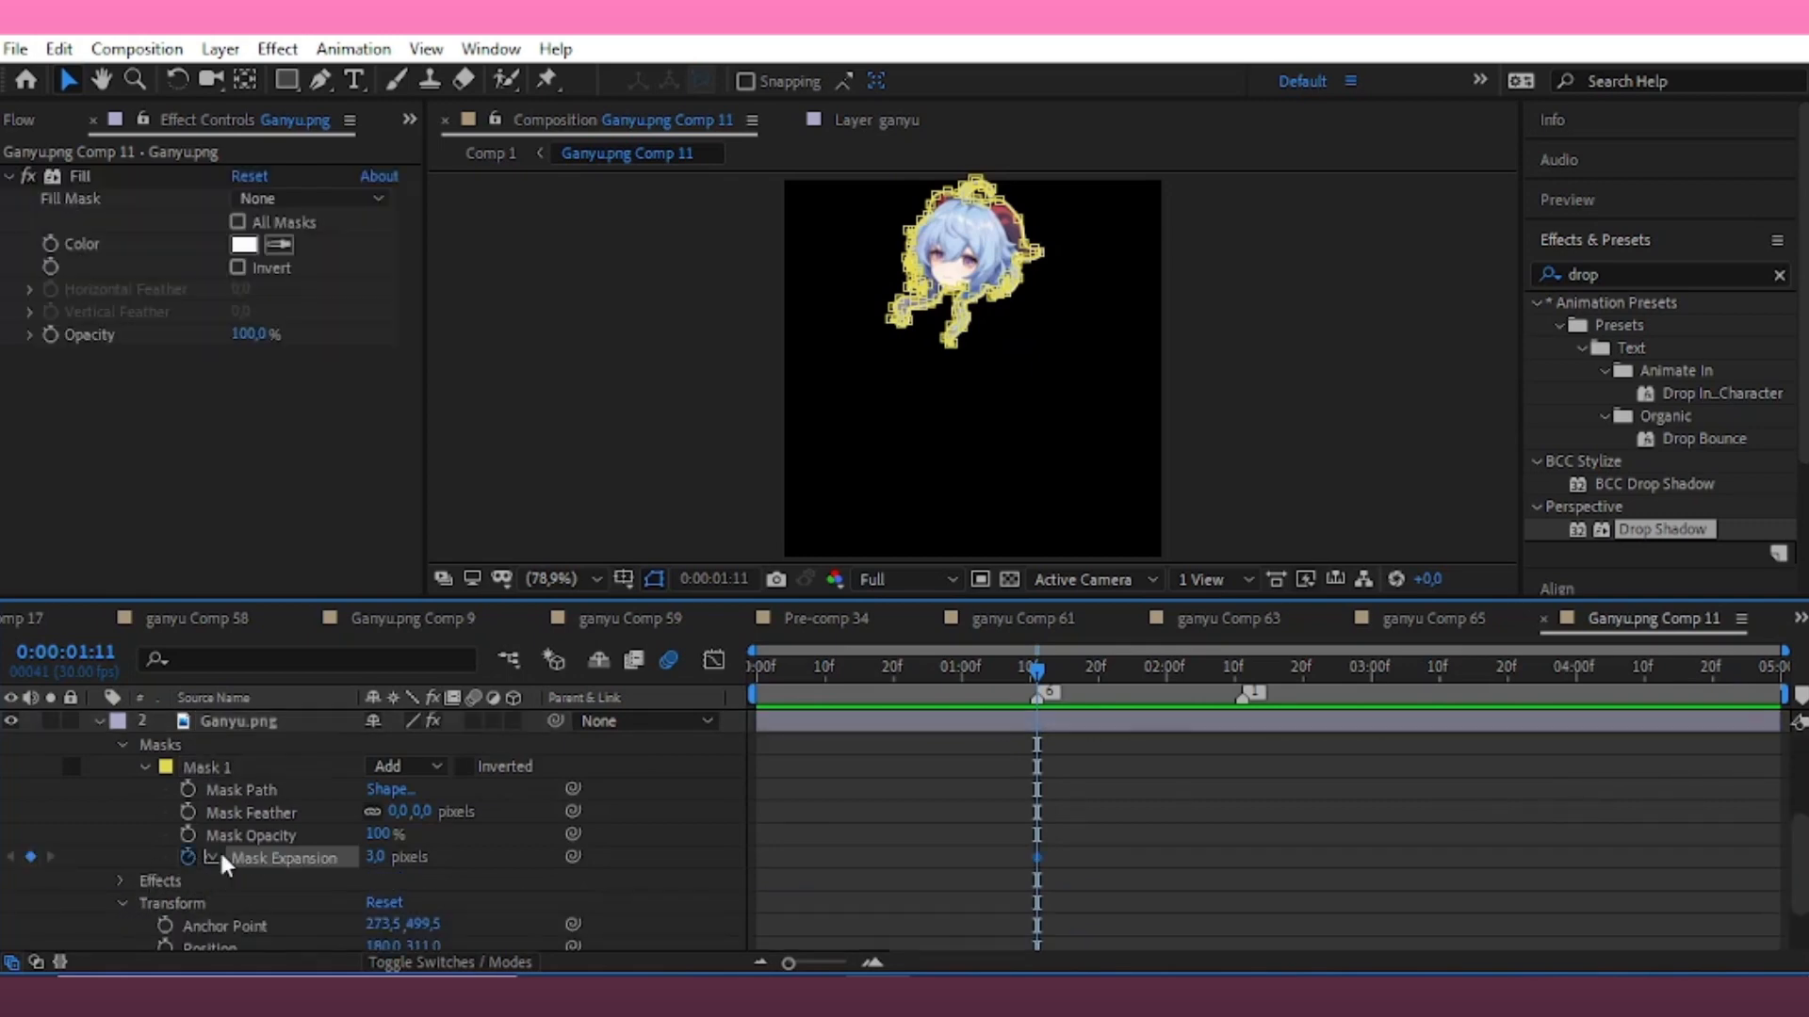
# At 0:00:02:11, set Mask Expansion to 451 pixels on the upper Ganyu.png layer and 455 pixels on the lower one
pyautogui.scroll(3, 427, 810)
pyautogui.click(129, 722)
pyautogui.keyDown('shift'); pyautogui.click(263, 905); pyautogui.keyUp('shift')
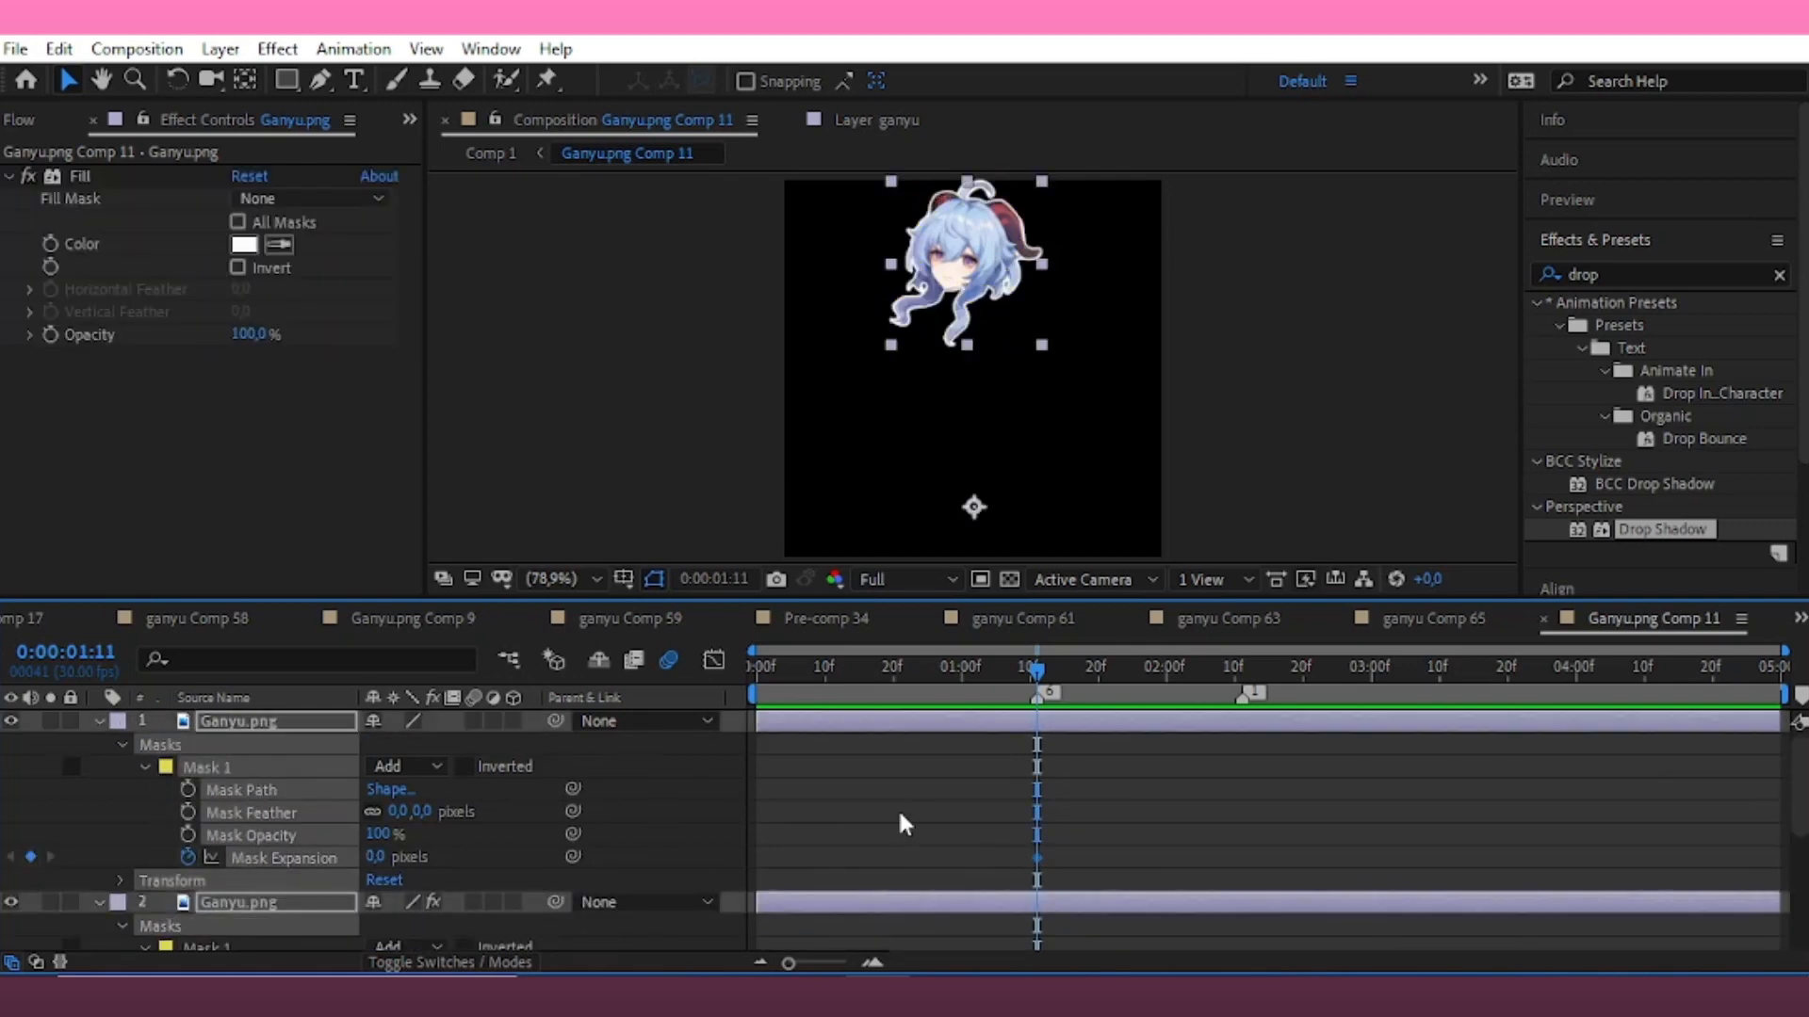
pyautogui.press('u')
pyautogui.moveTo(1126, 721); pyautogui.dragTo(1238, 729)
pyautogui.click(666, 853)
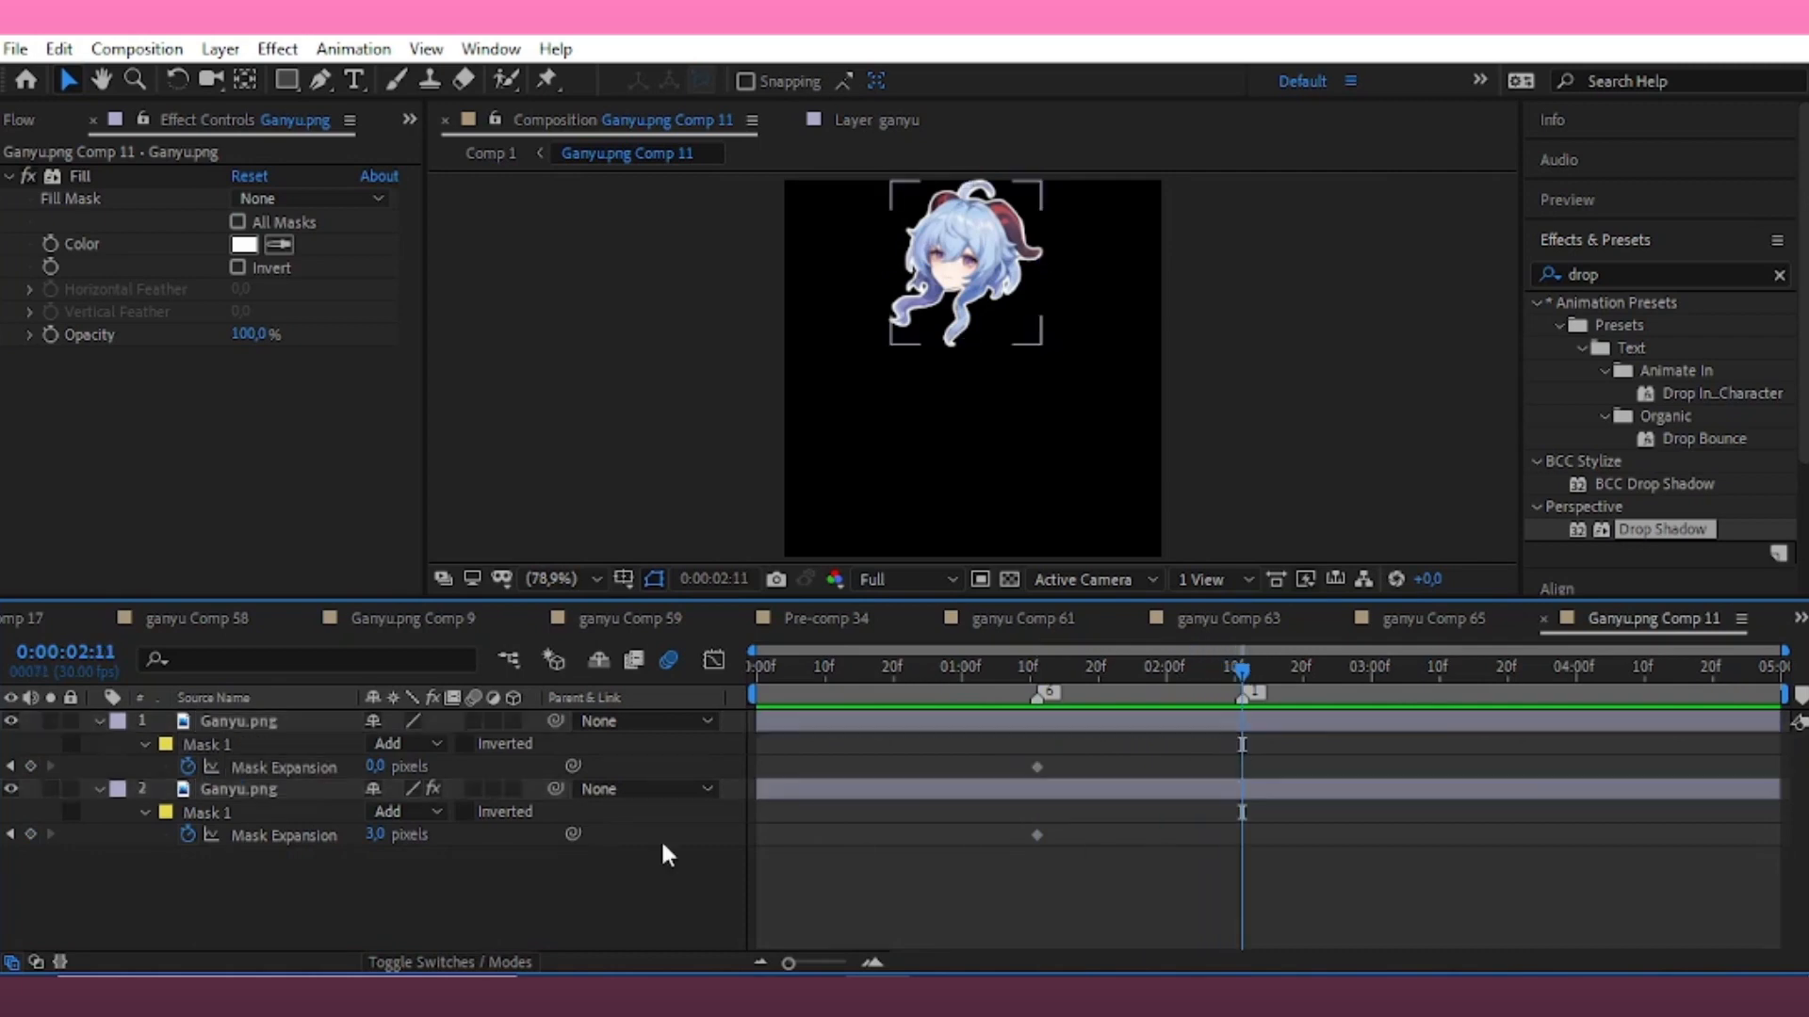
pyautogui.moveTo(372, 767); pyautogui.dragTo(902, 700)
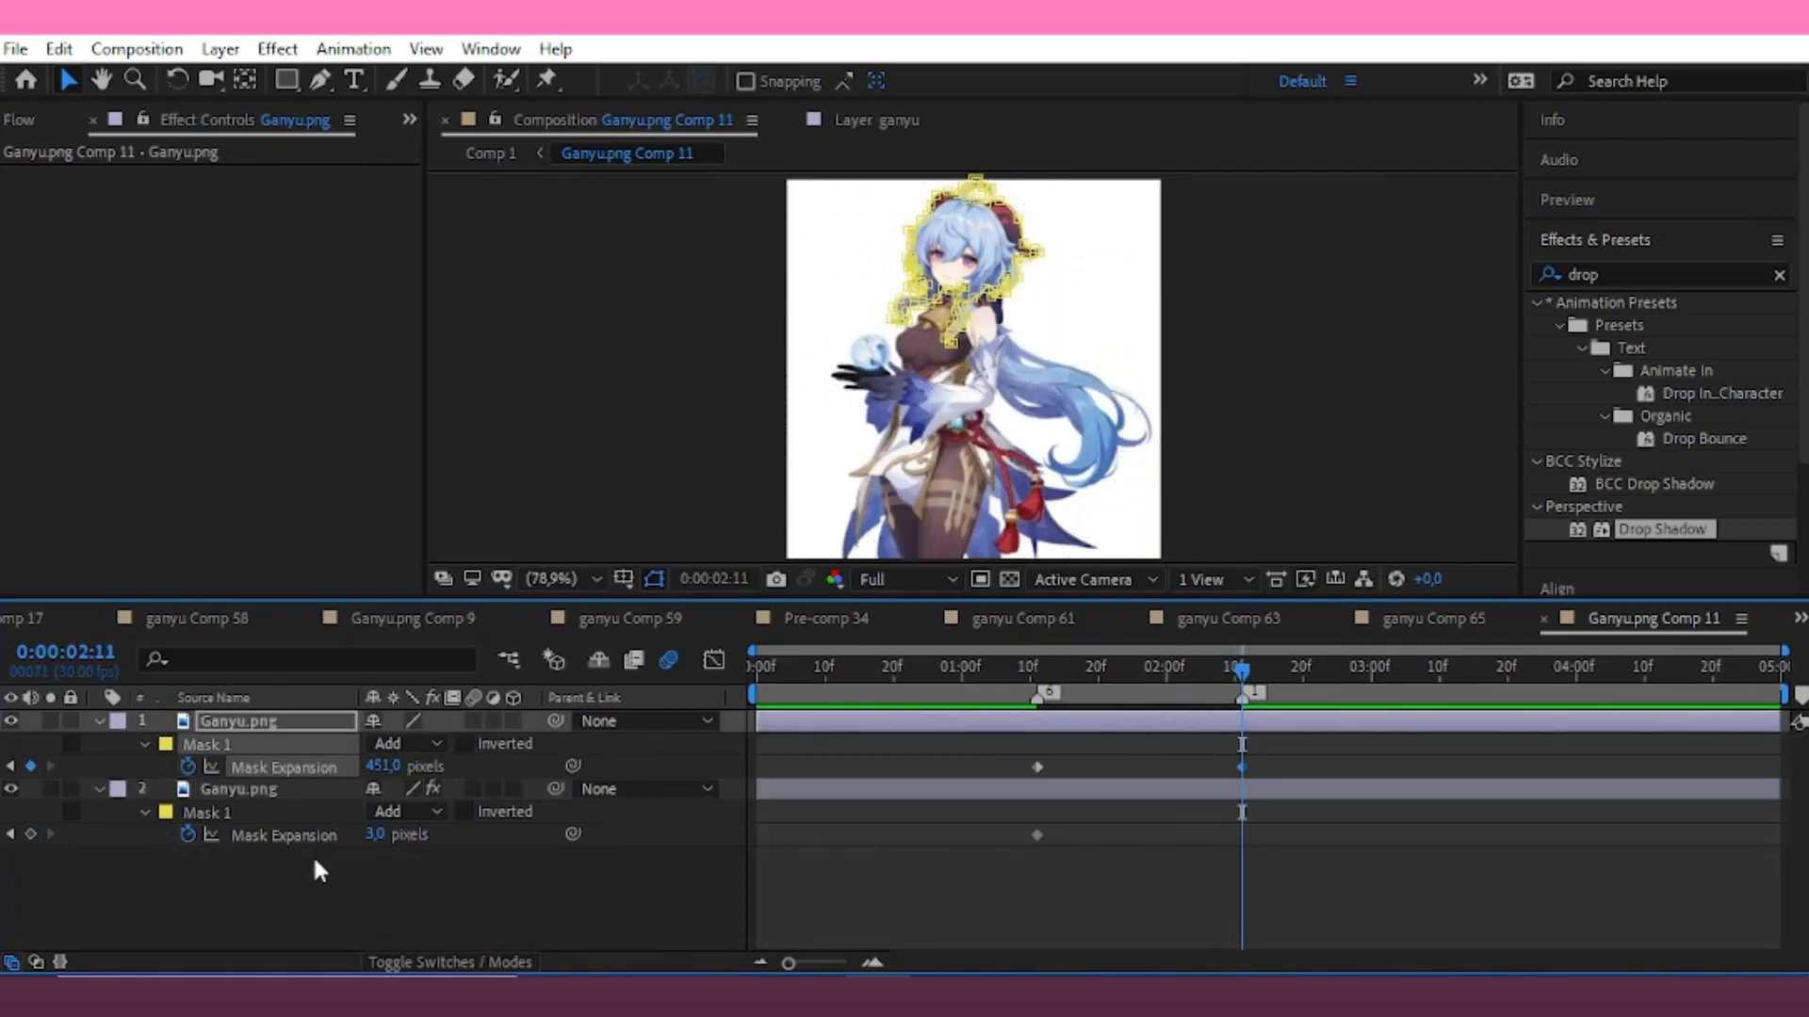
pyautogui.click(374, 836)
pyautogui.write('55')
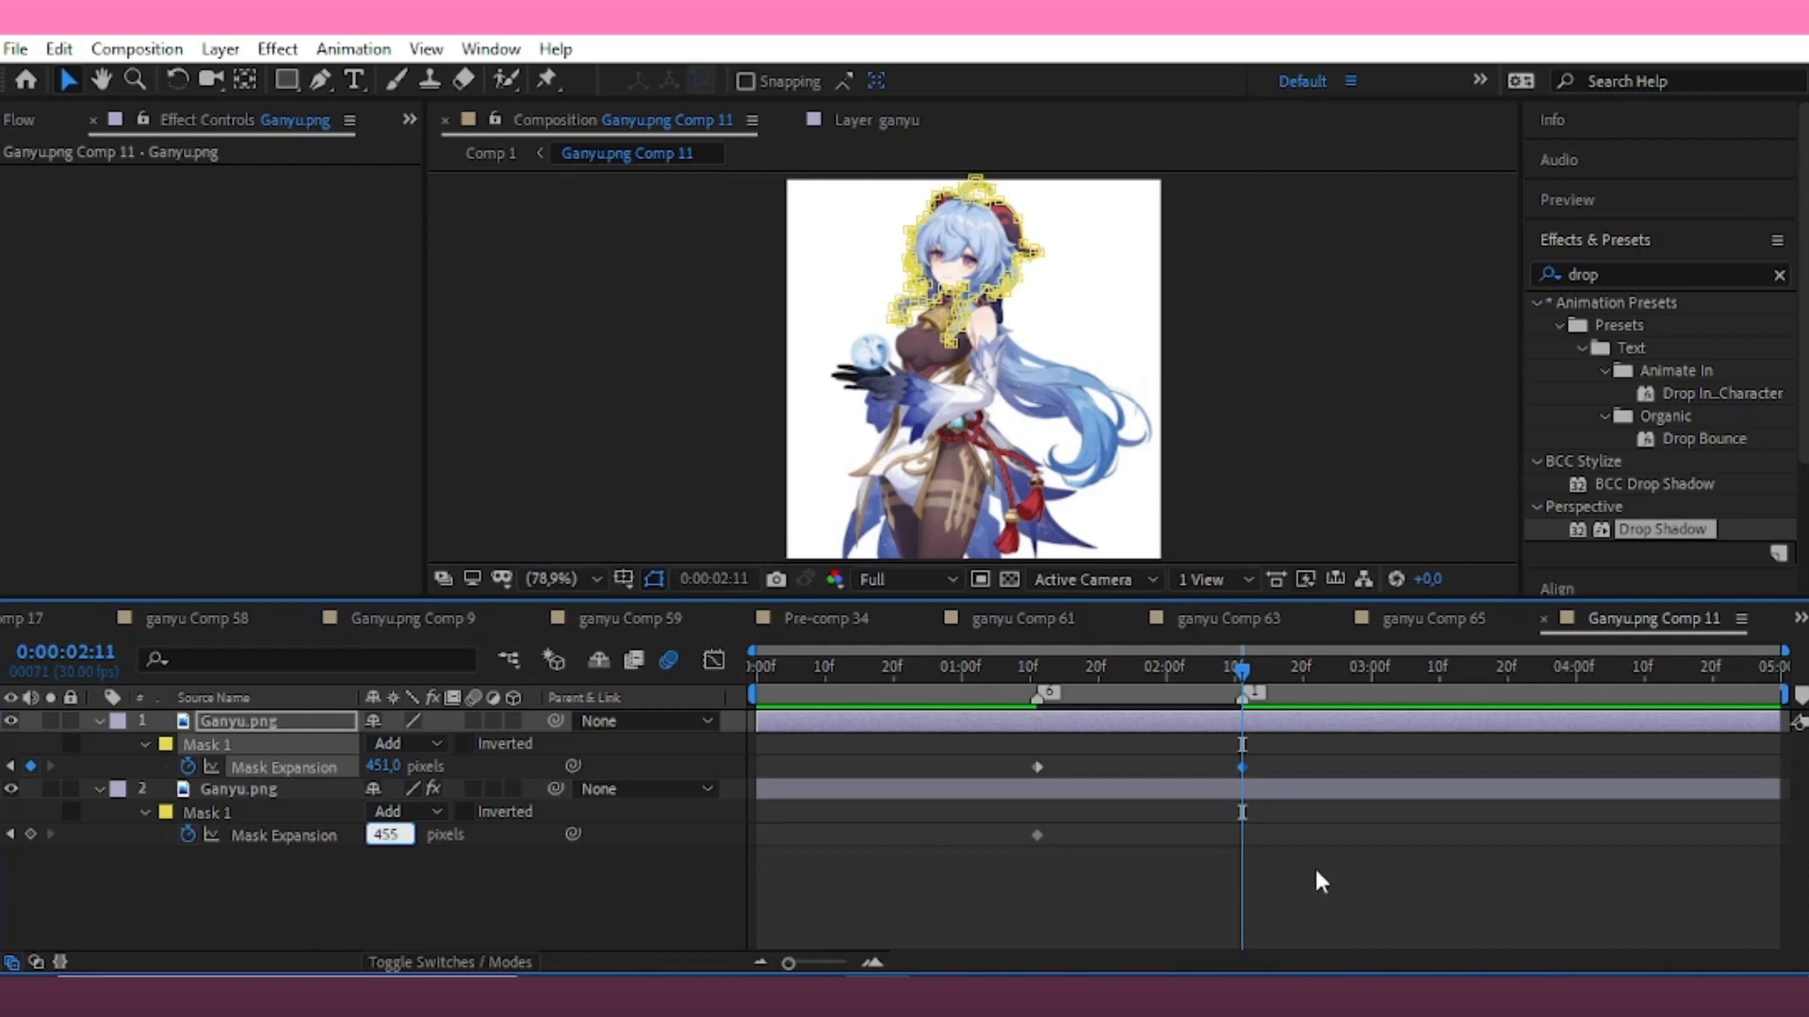
pyautogui.click(1314, 867)
# Easy-ease both layers' Mask Expansion keyframes and reshape their speed graph for a slower start
pyautogui.moveTo(1242, 669); pyautogui.dragTo(1049, 744)
pyautogui.moveTo(1220, 770); pyautogui.dragTo(957, 864)
pyautogui.press('F9')
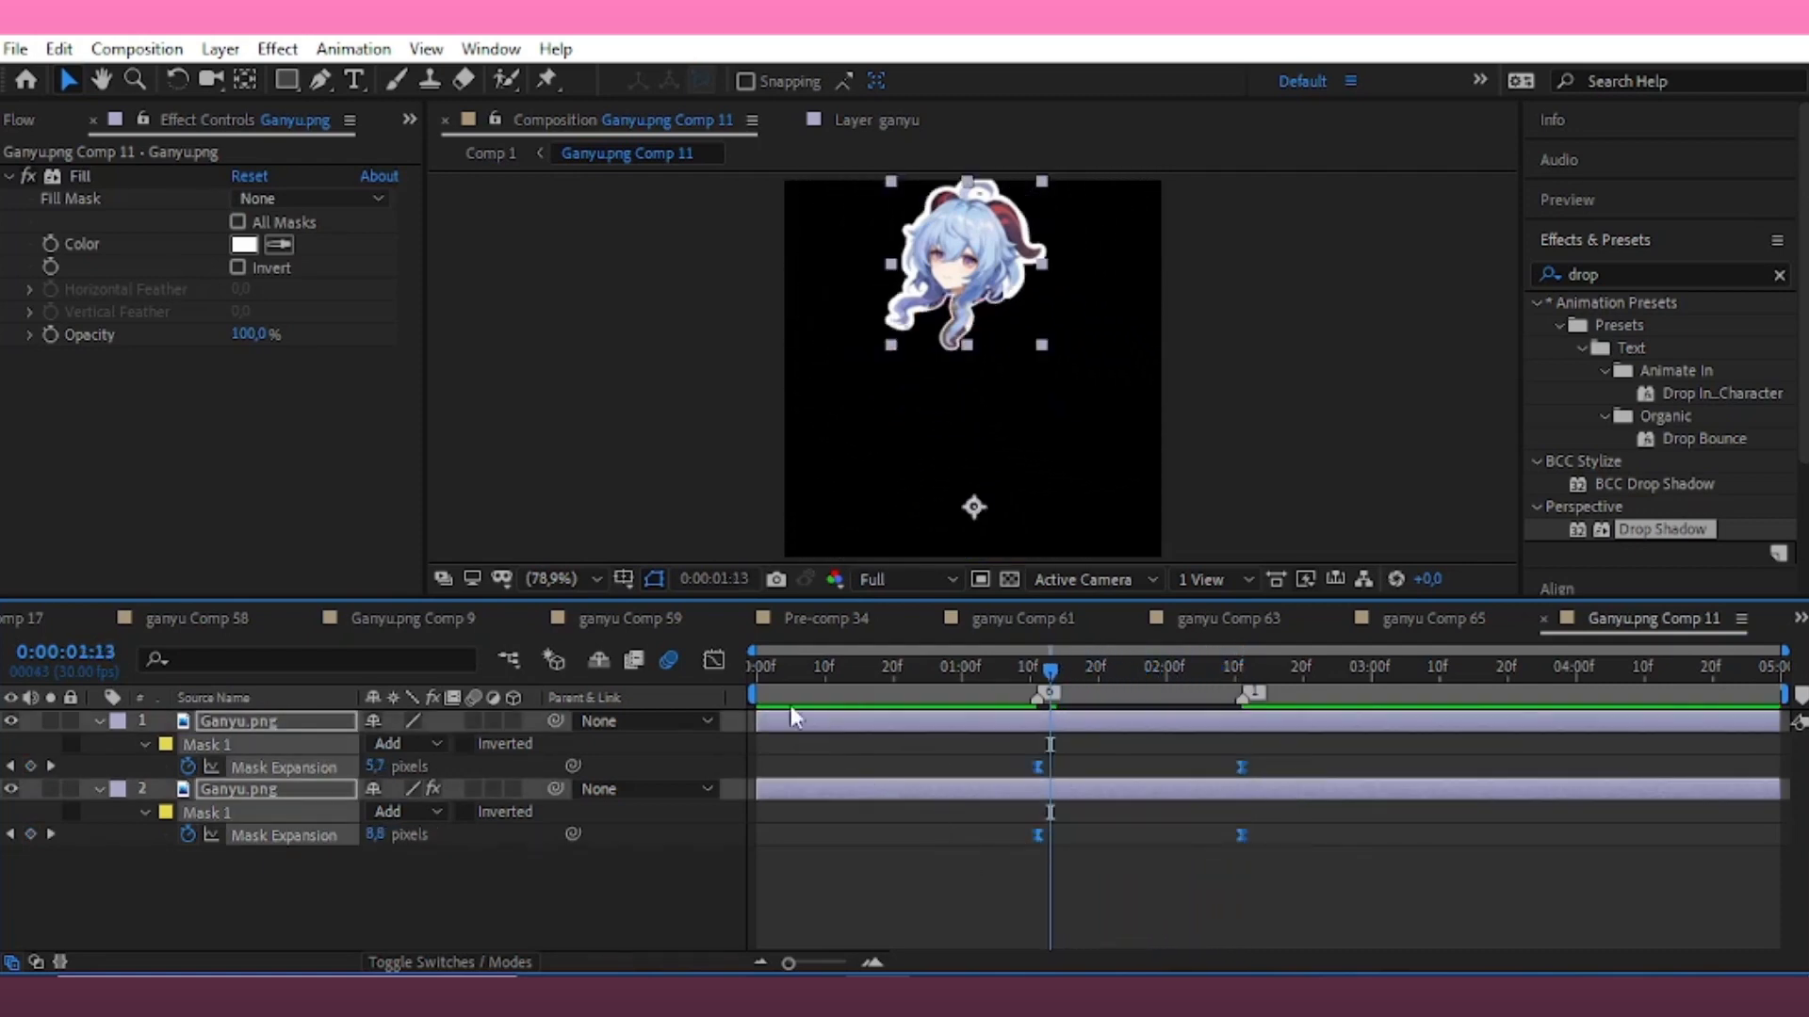
pyautogui.click(714, 660)
pyautogui.rightClick(1182, 744)
pyautogui.click(1252, 576)
pyautogui.moveTo(1348, 716); pyautogui.dragTo(980, 966)
pyautogui.moveTo(1070, 896); pyautogui.dragTo(1159, 896)
pyautogui.click(713, 661)
# Enable motion blur on both Ganyu.png layers and preview the mask expansion through 0:00:02:11
pyautogui.click(476, 719)
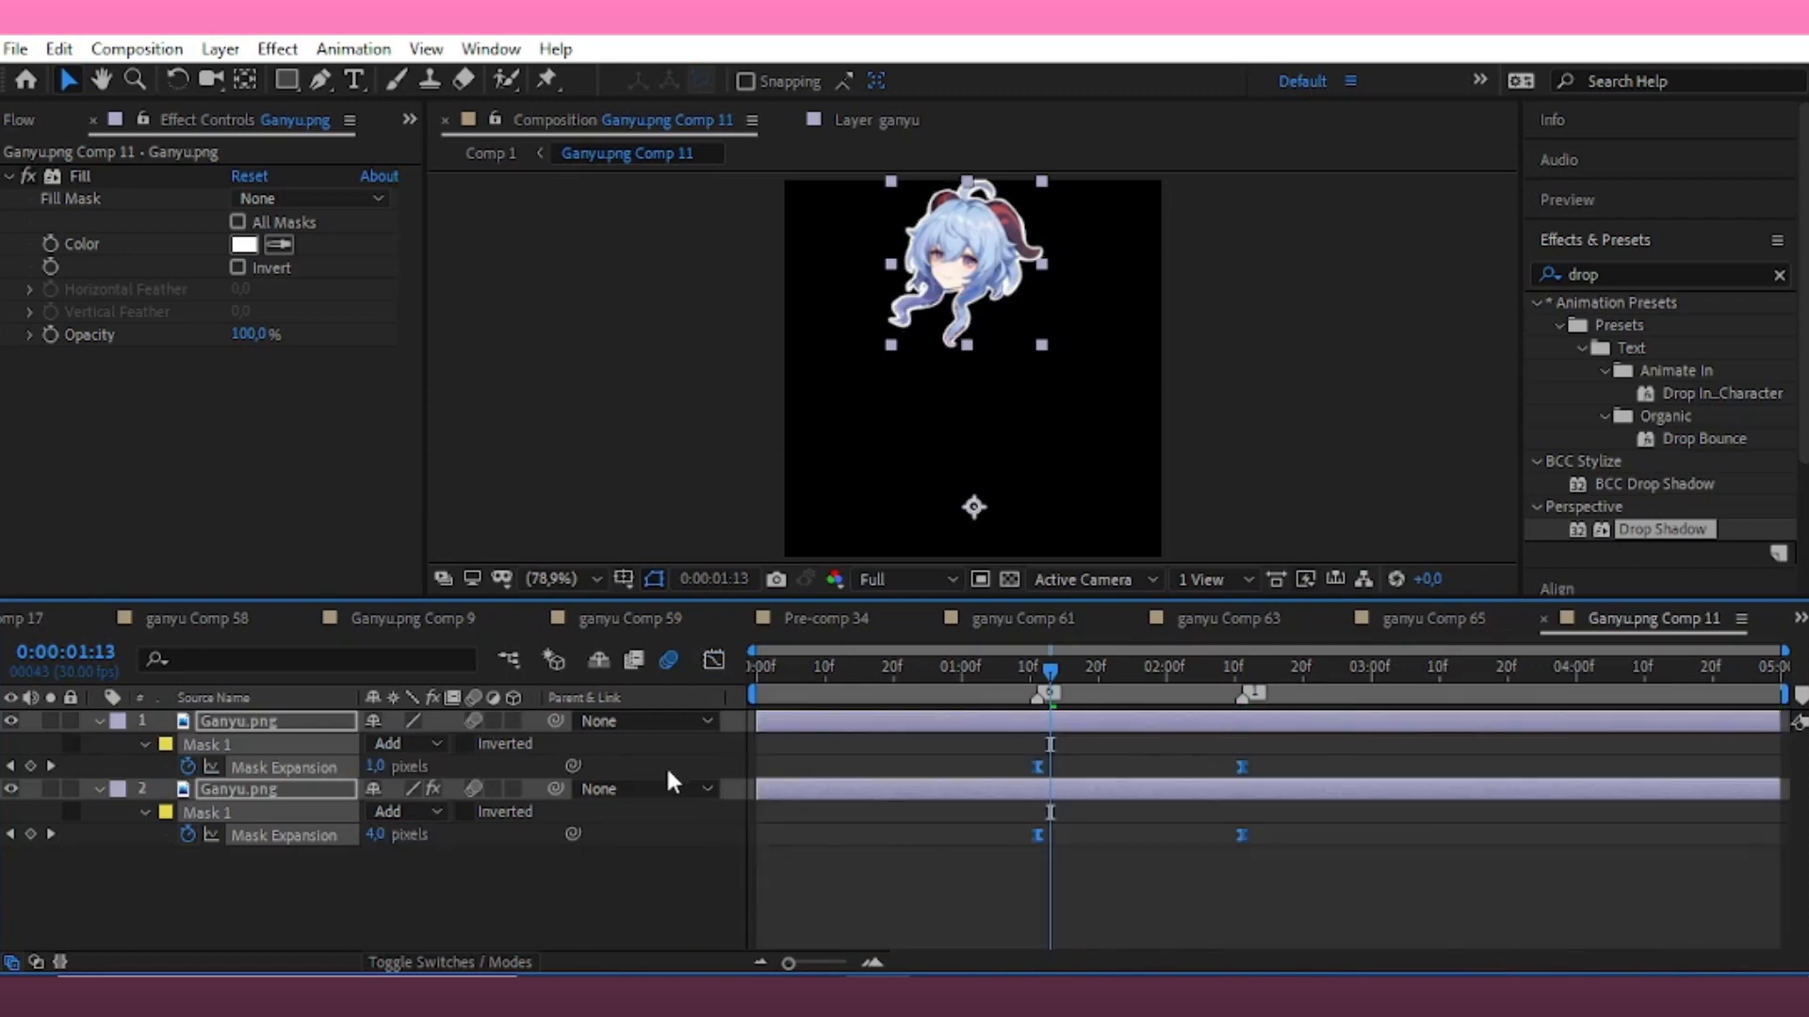
pyautogui.moveTo(1097, 674); pyautogui.dragTo(1043, 744)
pyautogui.press('space')
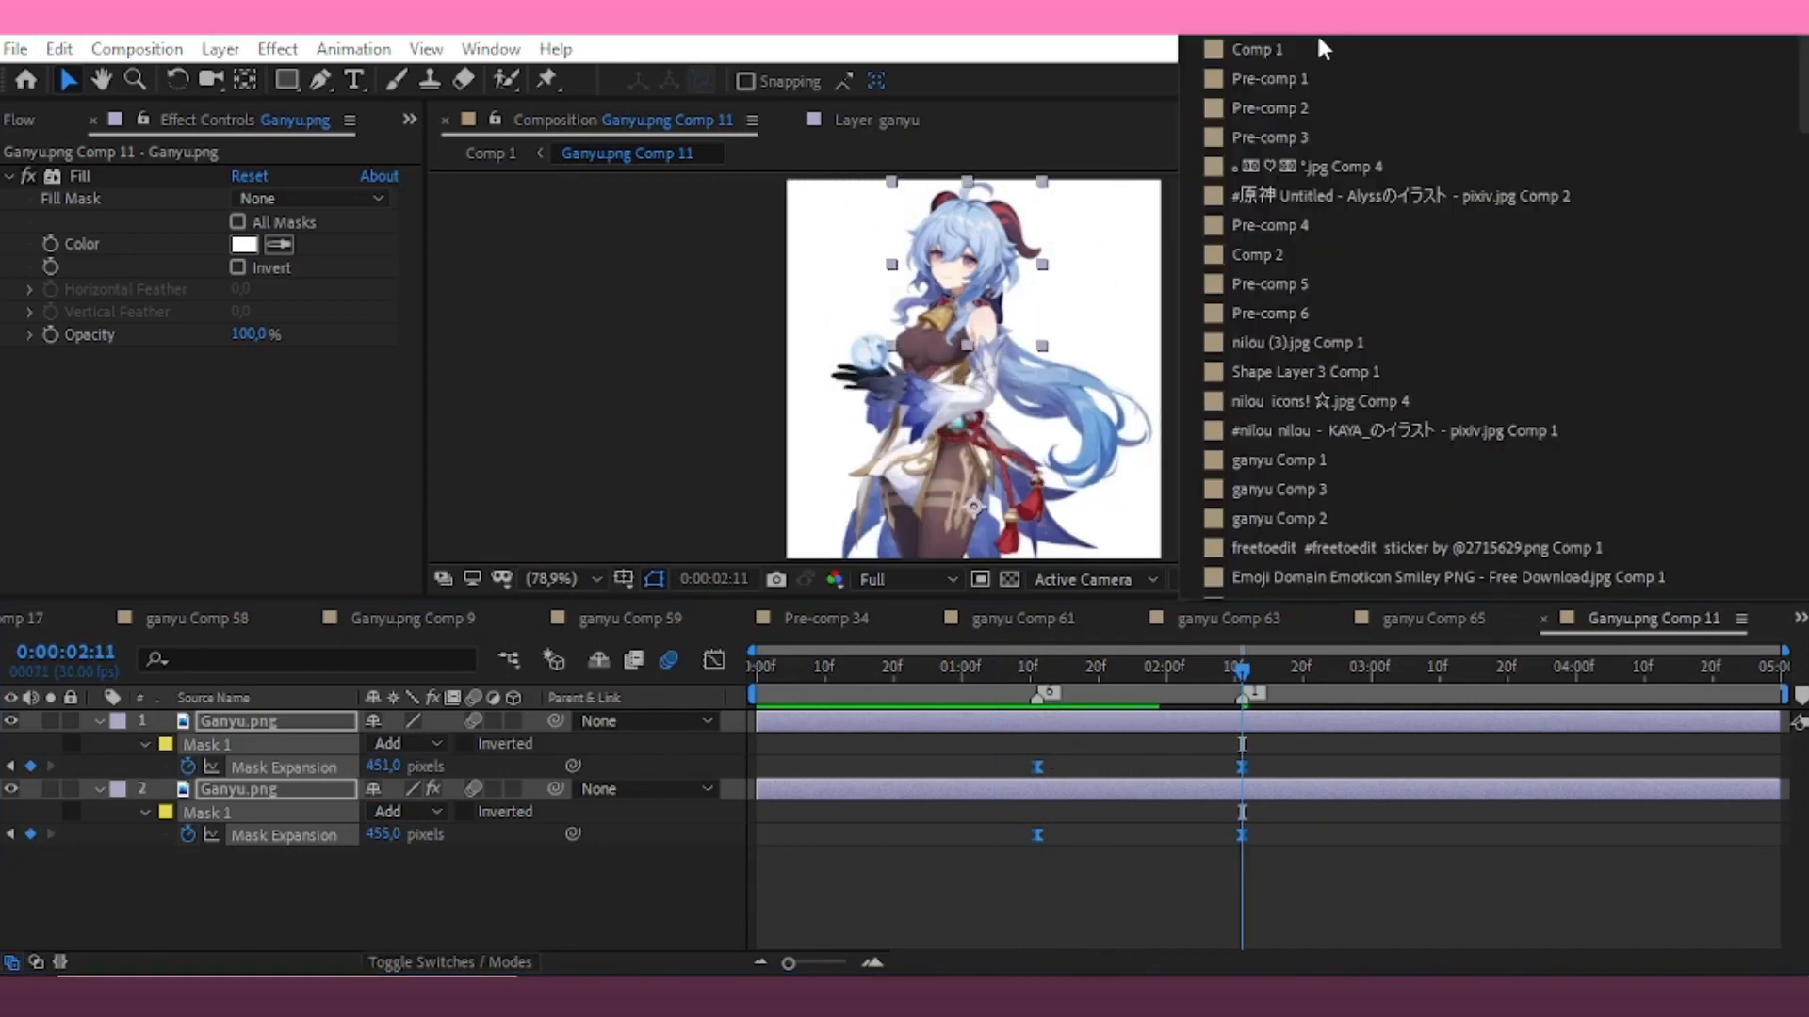
# In Comp 1 at 0:00:02:11, set Null 78's Y Position to 81, shift it left to centre the figure, and save the project
pyautogui.click(1319, 49)
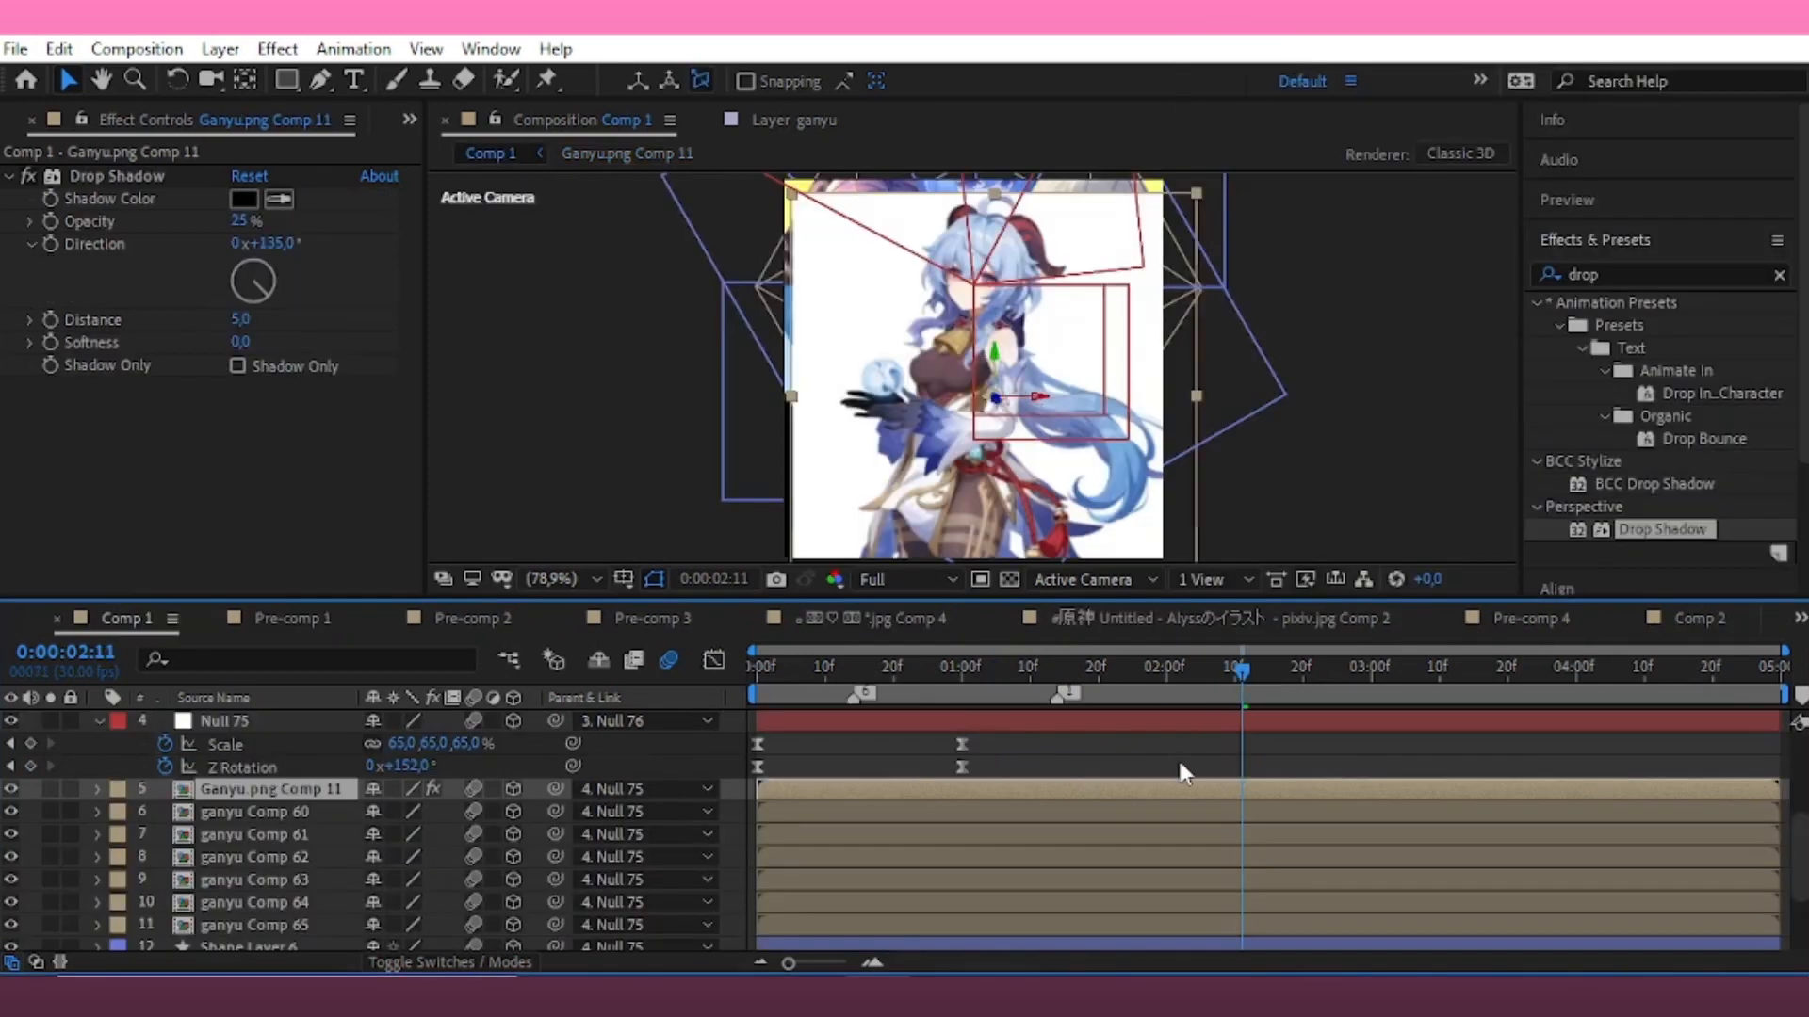
pyautogui.scroll(3, 1267, 782)
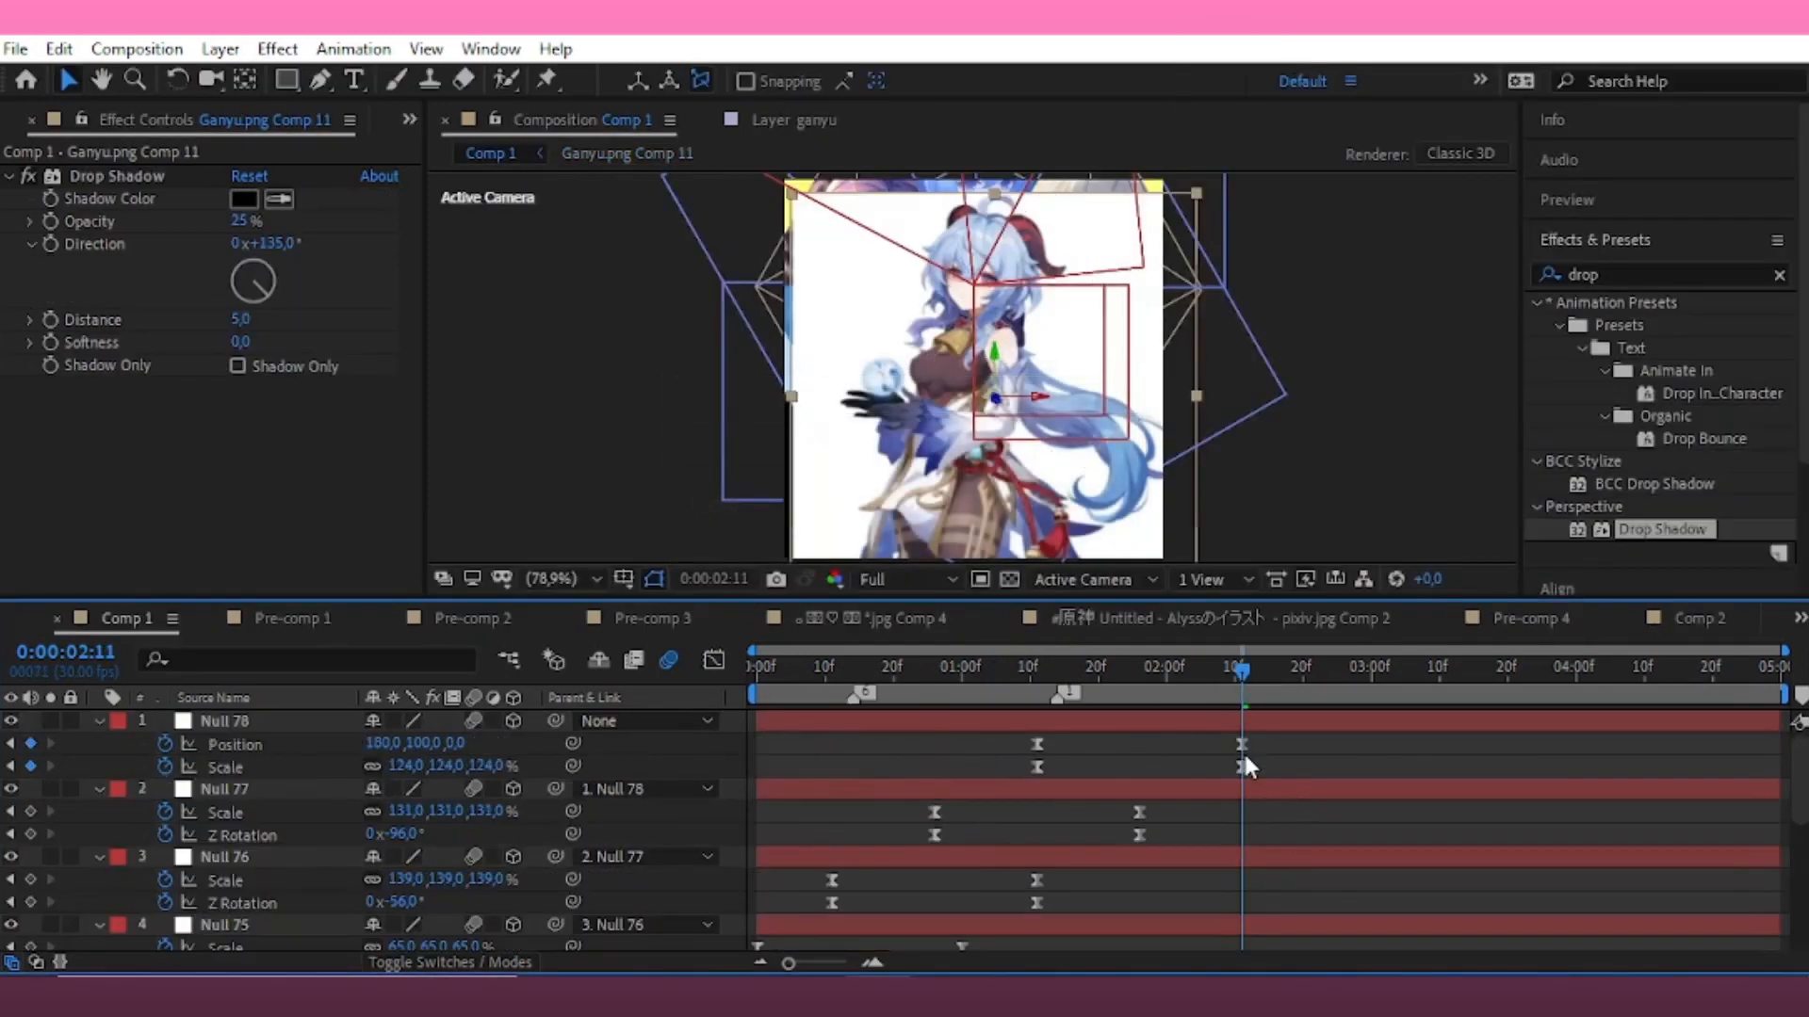
pyautogui.click(412, 745)
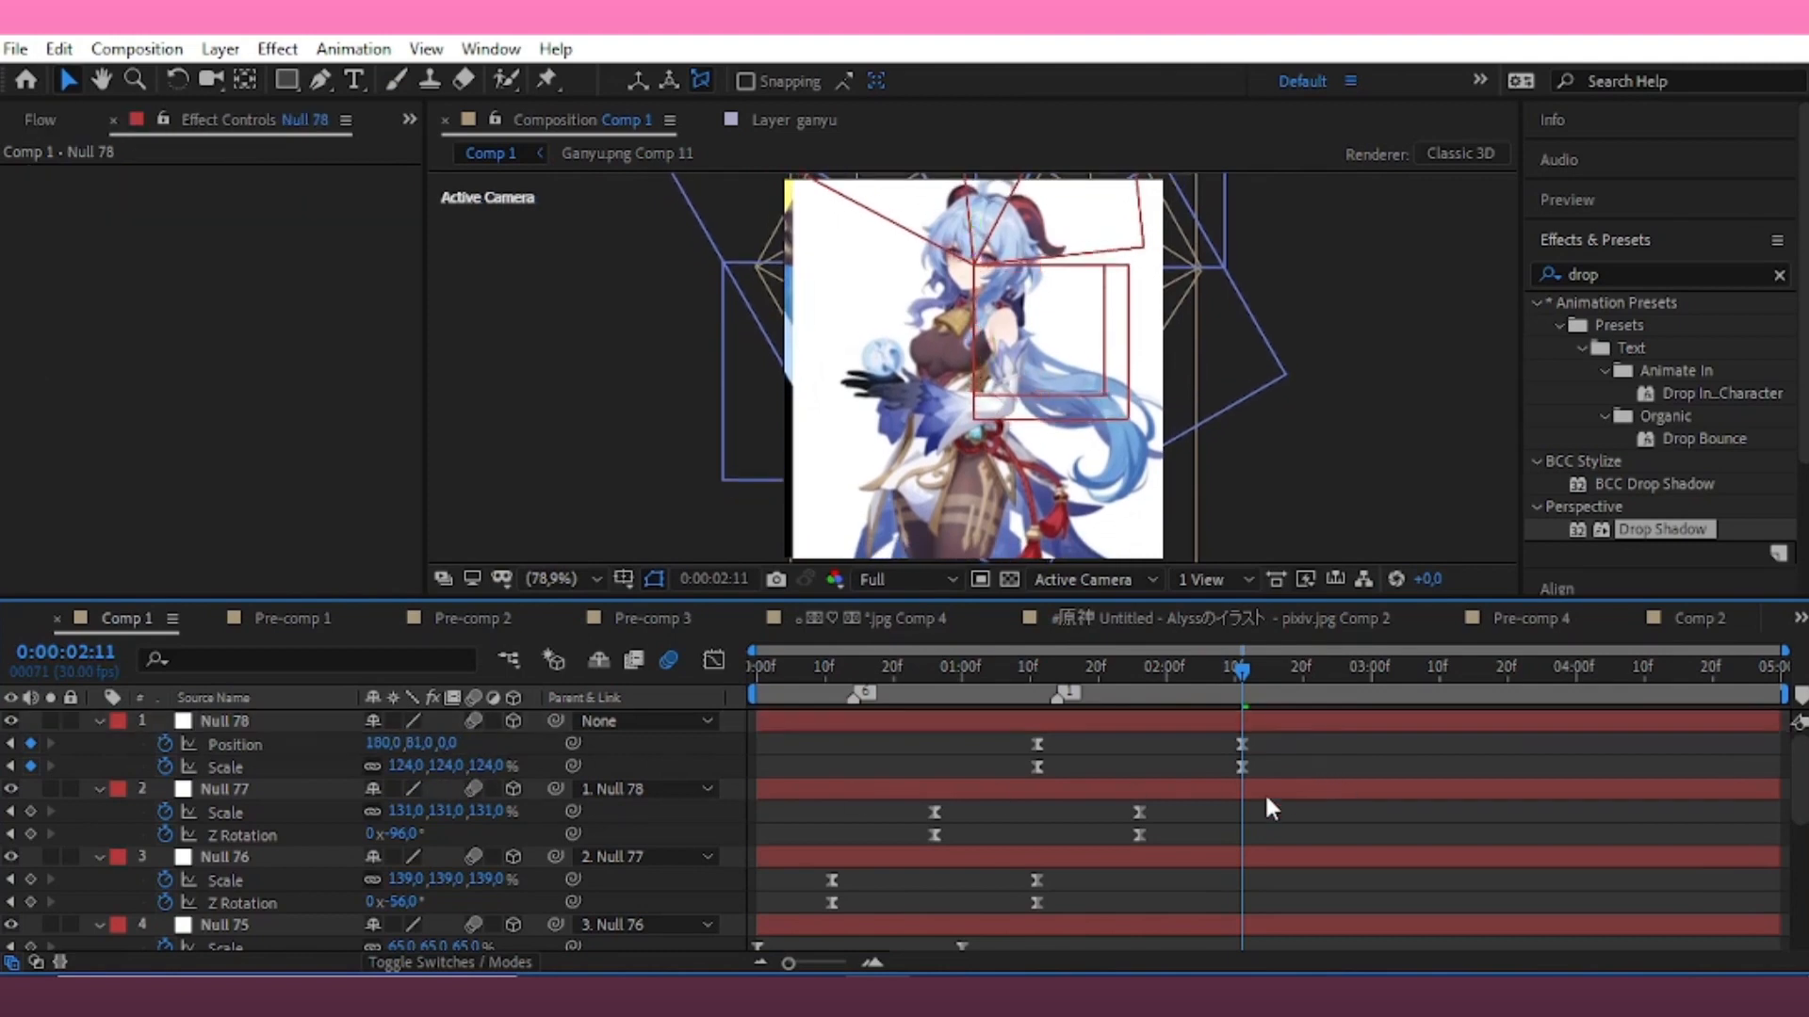
pyautogui.scroll(-3, 1262, 801)
pyautogui.click(1215, 854)
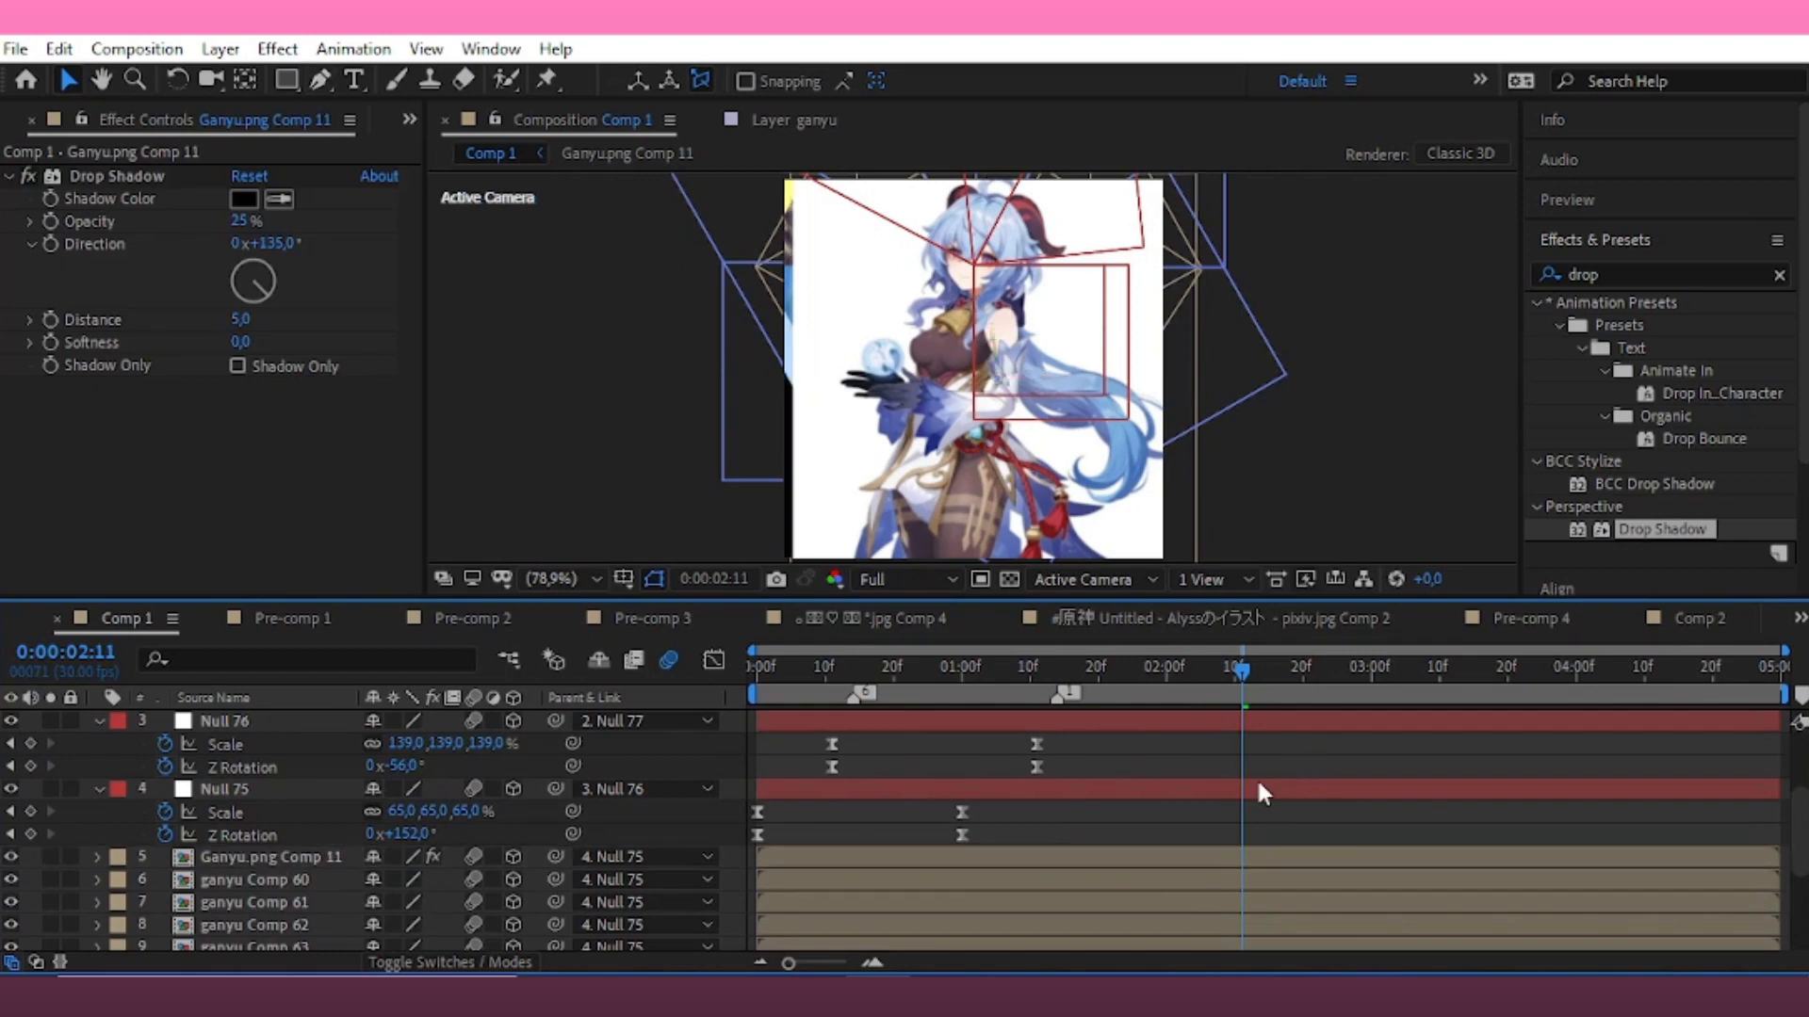
pyautogui.scroll(3, 1256, 777)
pyautogui.moveTo(431, 745); pyautogui.dragTo(392, 742)
pyautogui.hotkey('ctrl', 's')
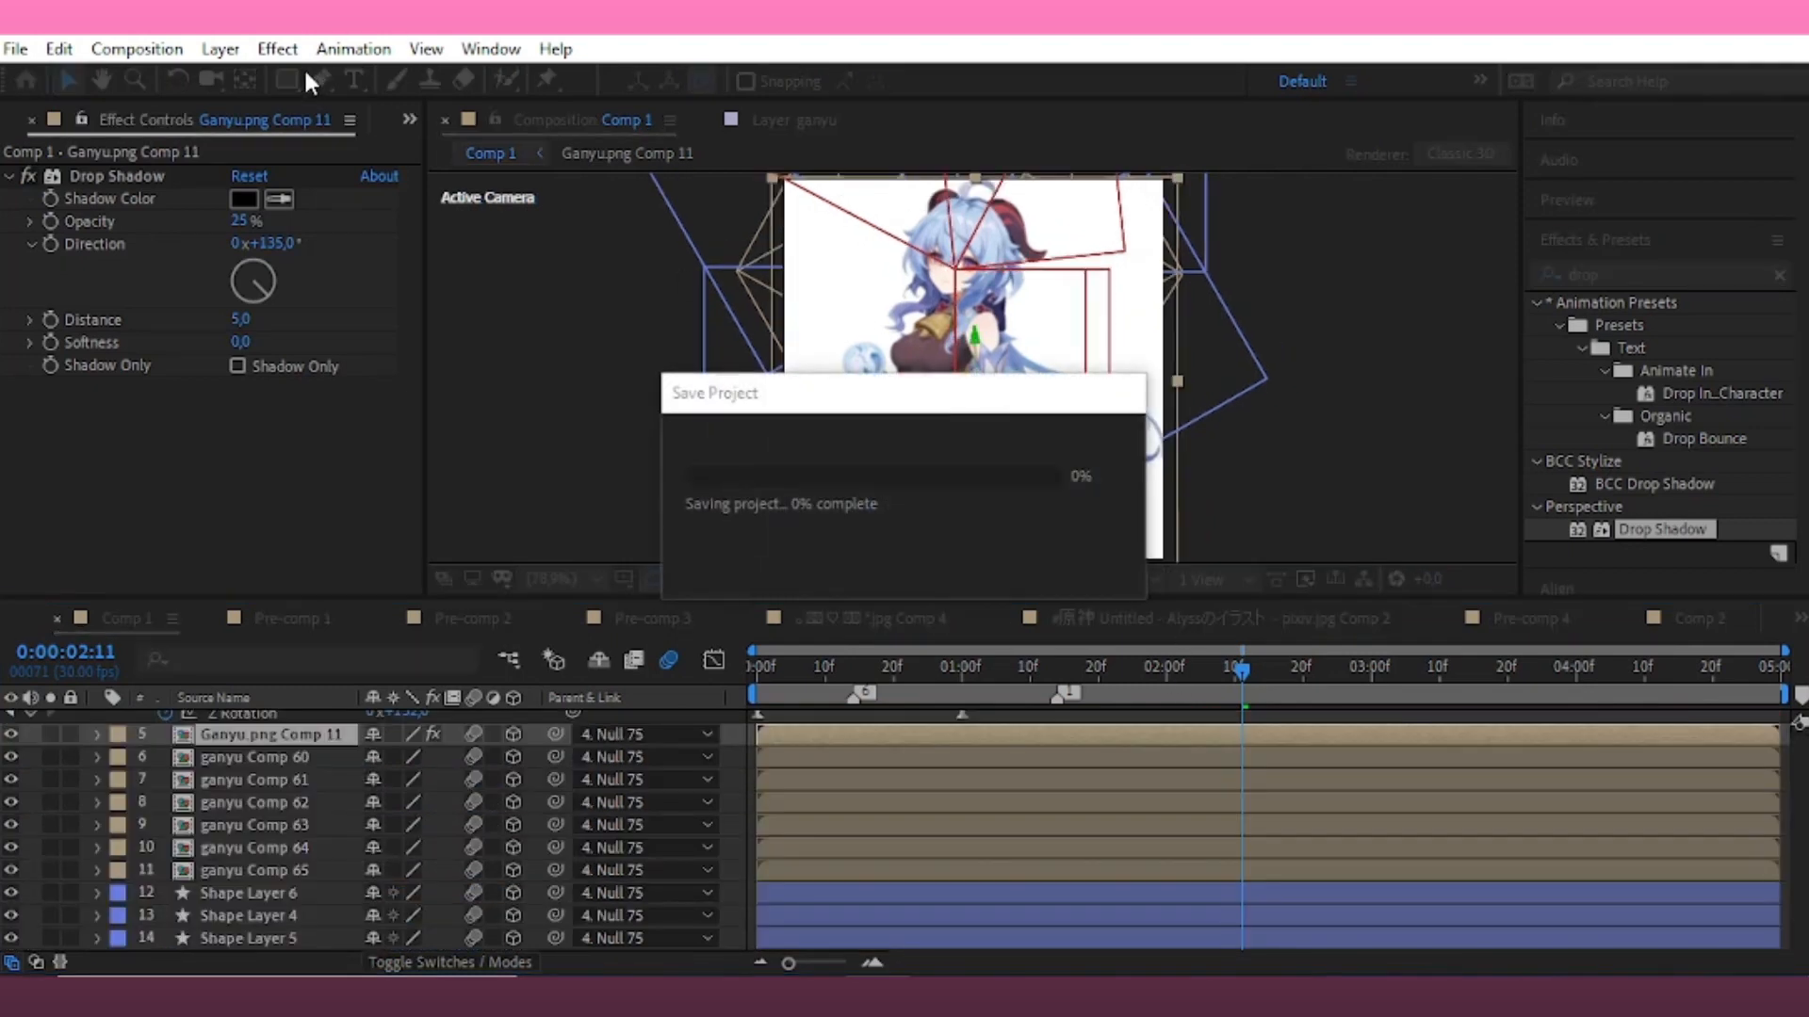
# Trace Ganyu's whole body with a Pen tool mask on the Ganyu.png Comp 11 layer, adding separate masks for the enclosed background gaps
pyautogui.click(318, 80)
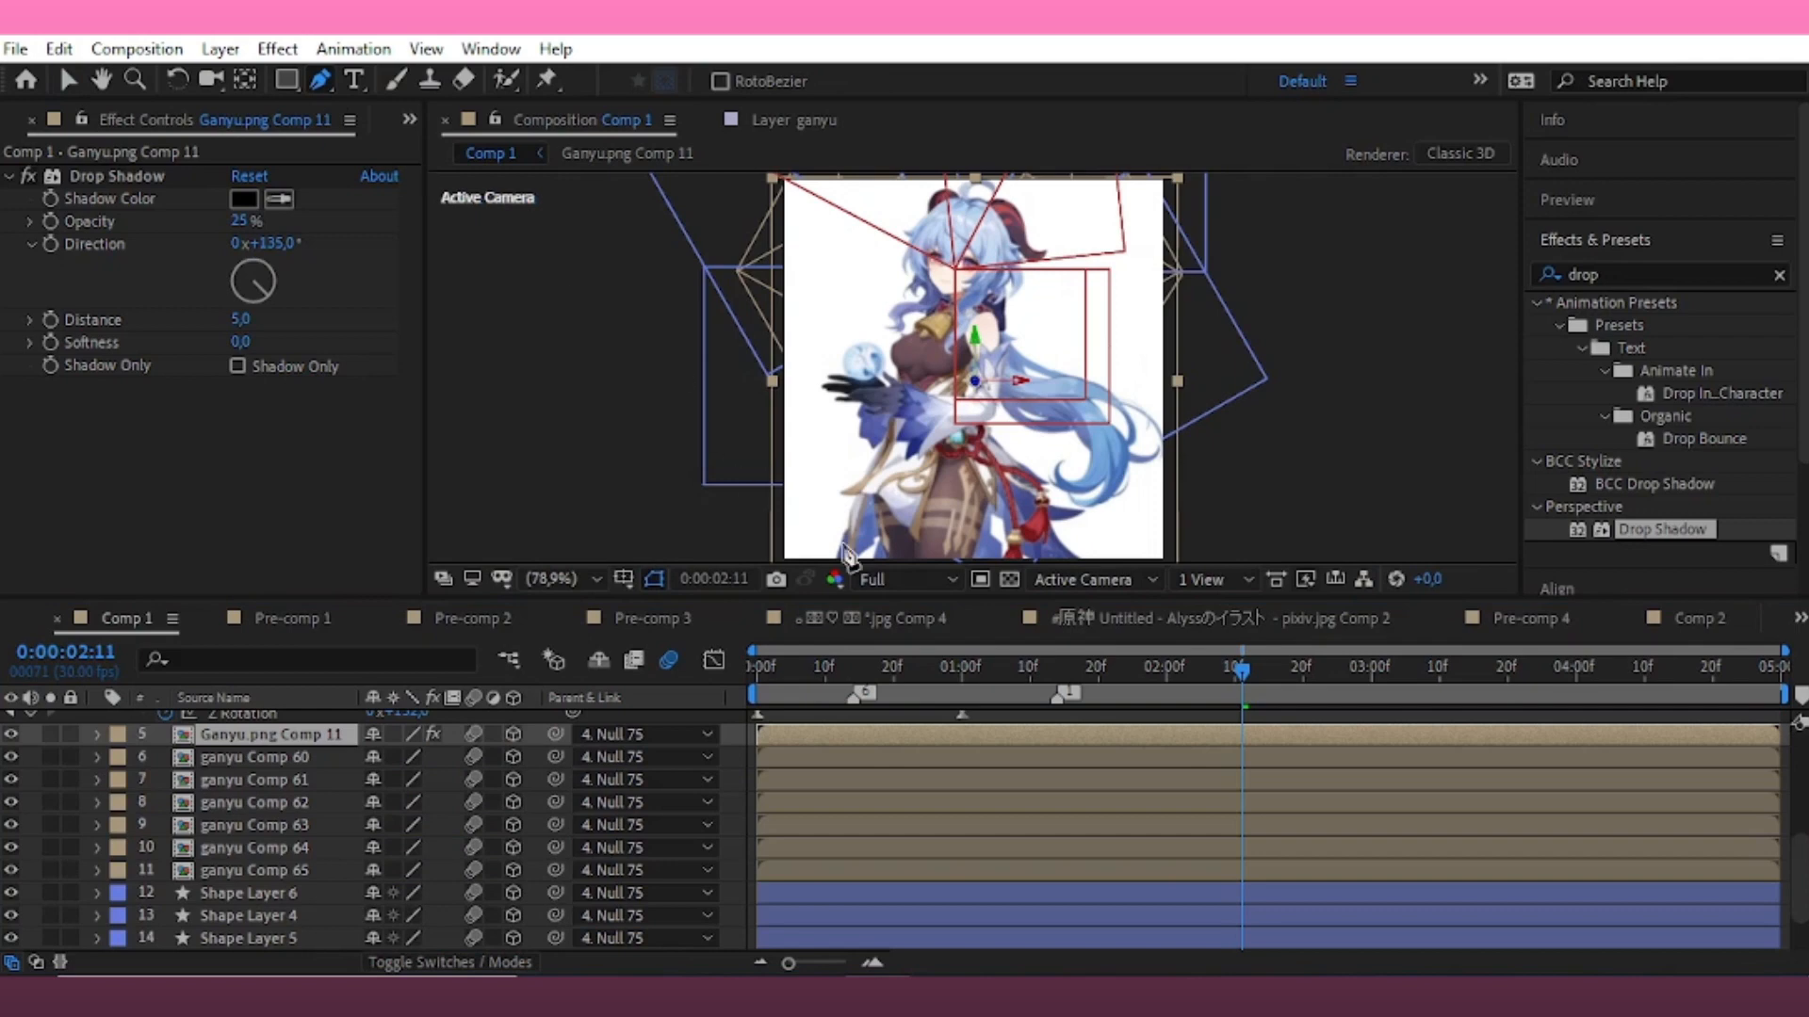
pyautogui.scroll(5, 923, 414)
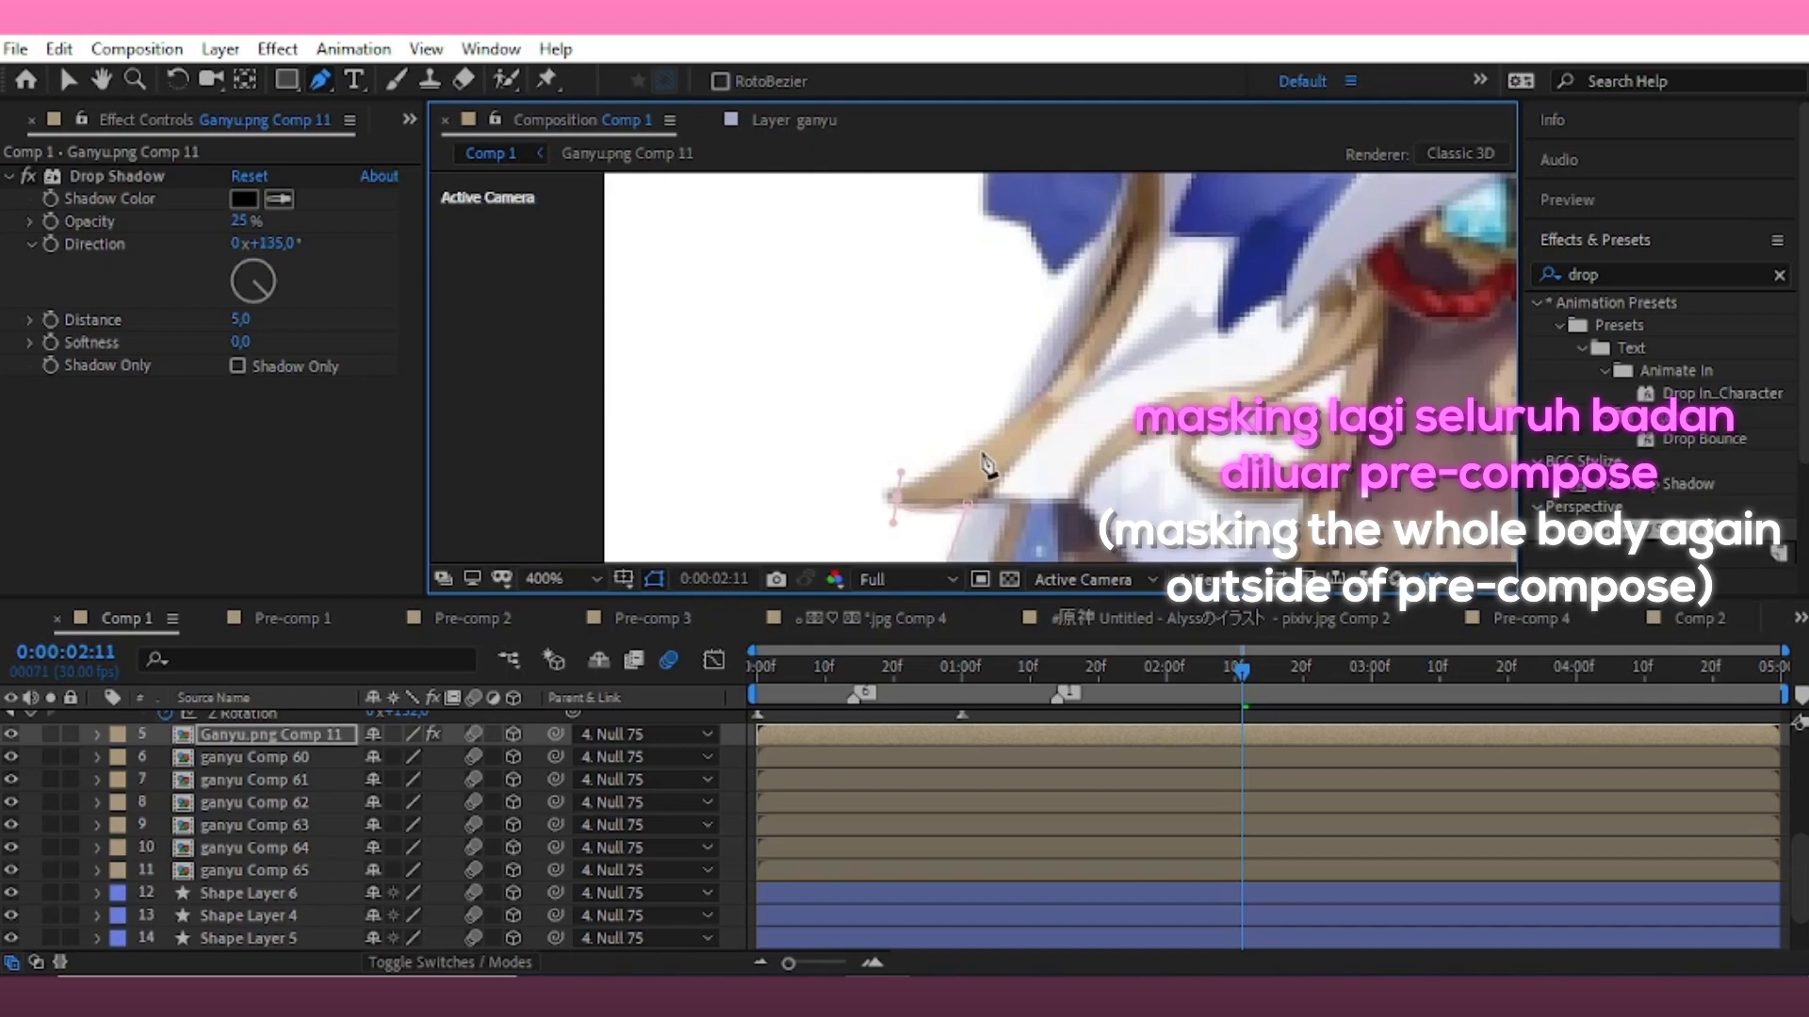
pyautogui.click(1075, 317)
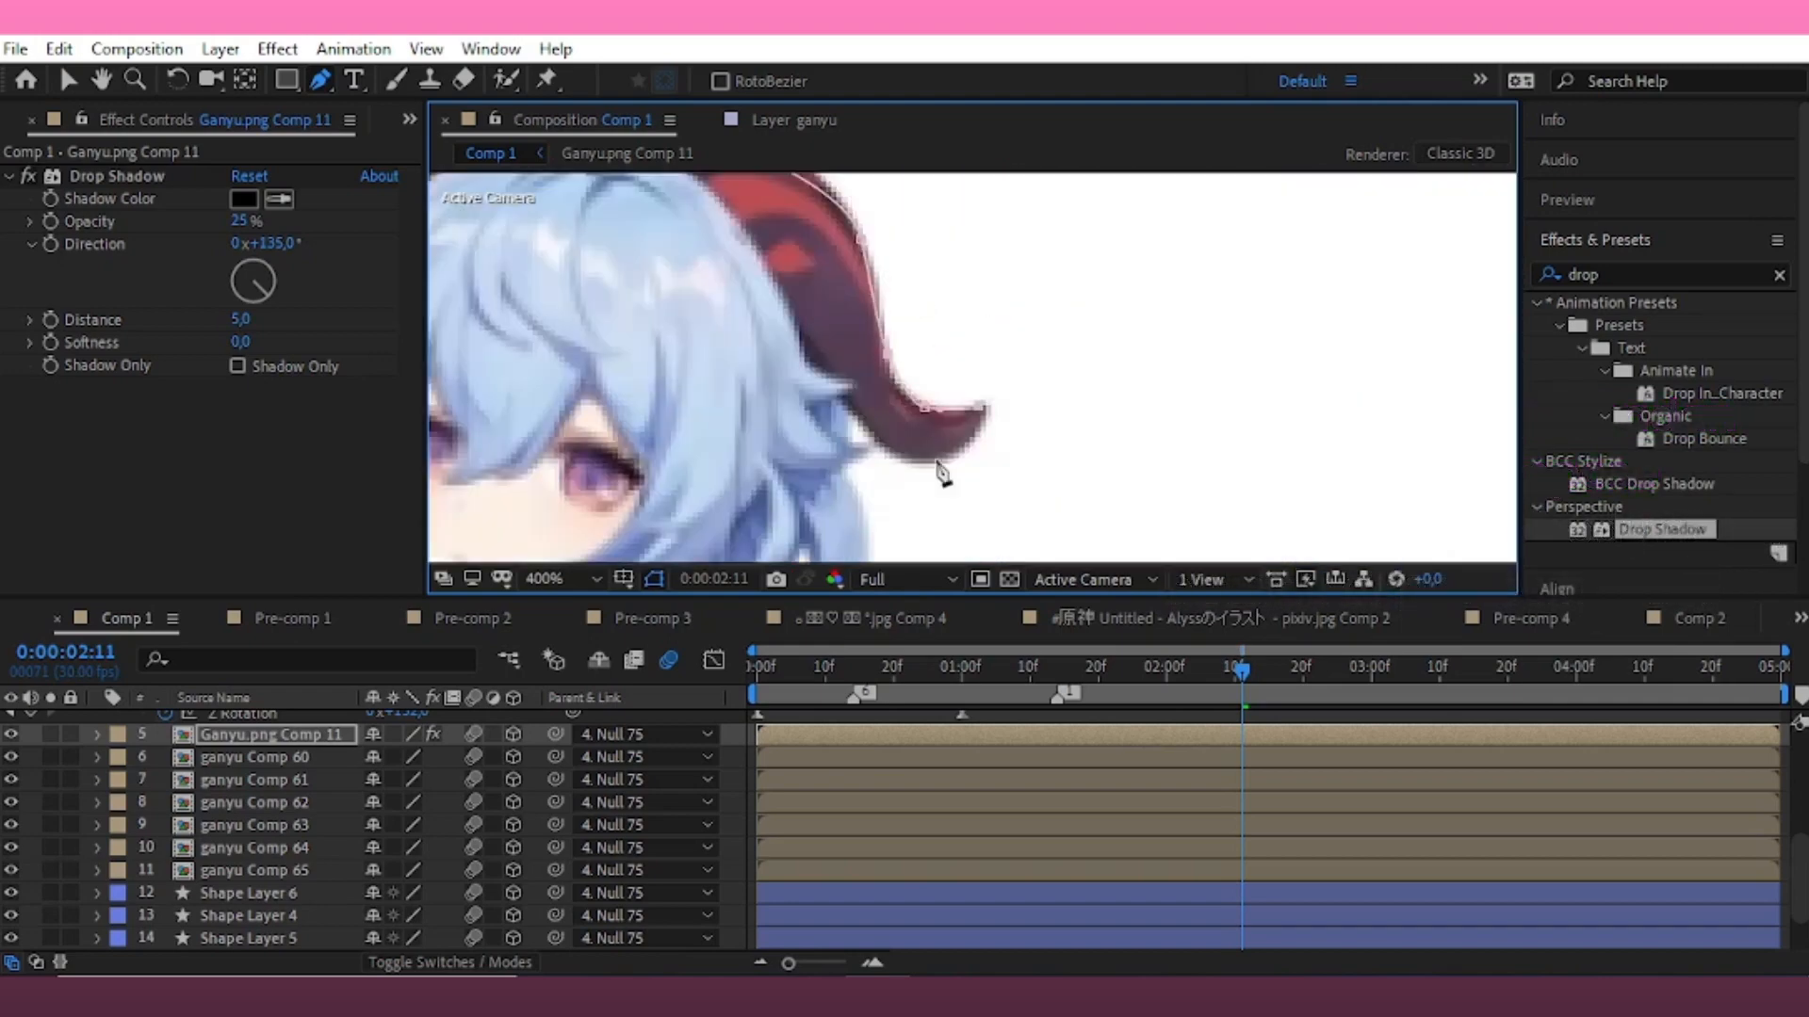
pyautogui.click(1291, 465)
pyautogui.click(797, 348)
pyautogui.click(967, 350)
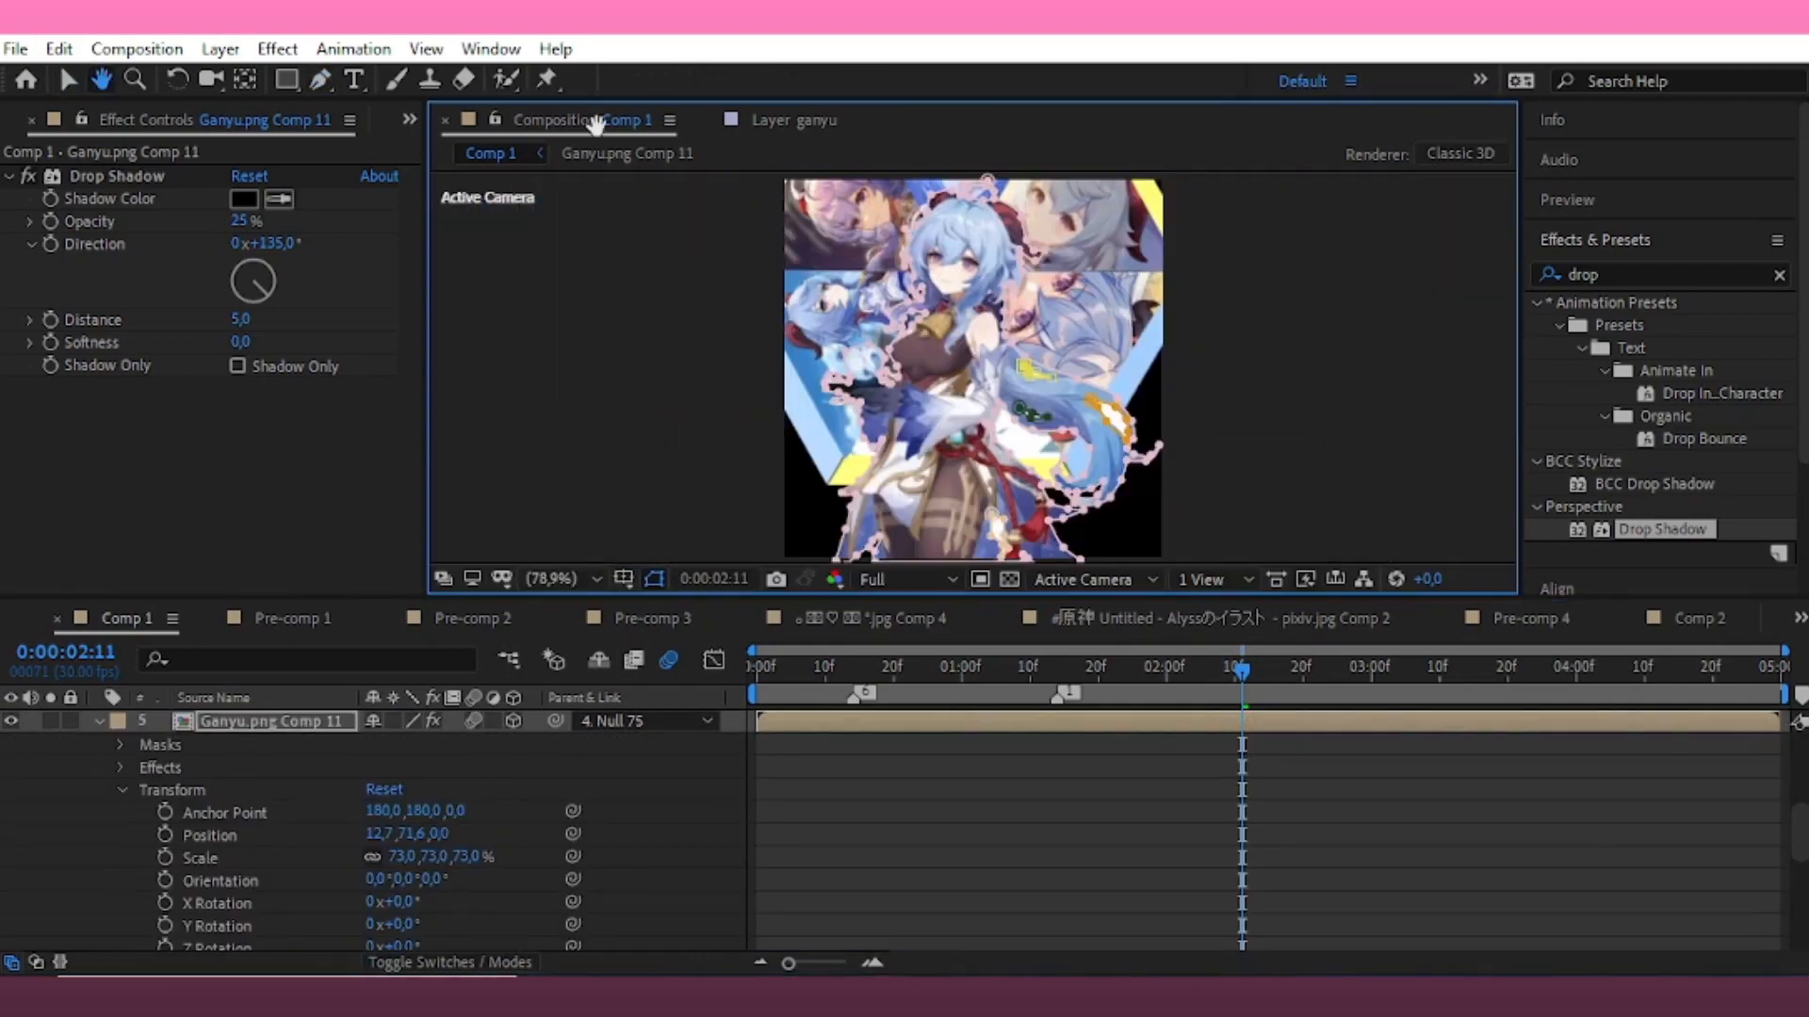
# Set Masks 2 to 5 of the Ganyu.png Comp 11 layer to Subtract mode
pyautogui.press('v')
pyautogui.click(118, 746)
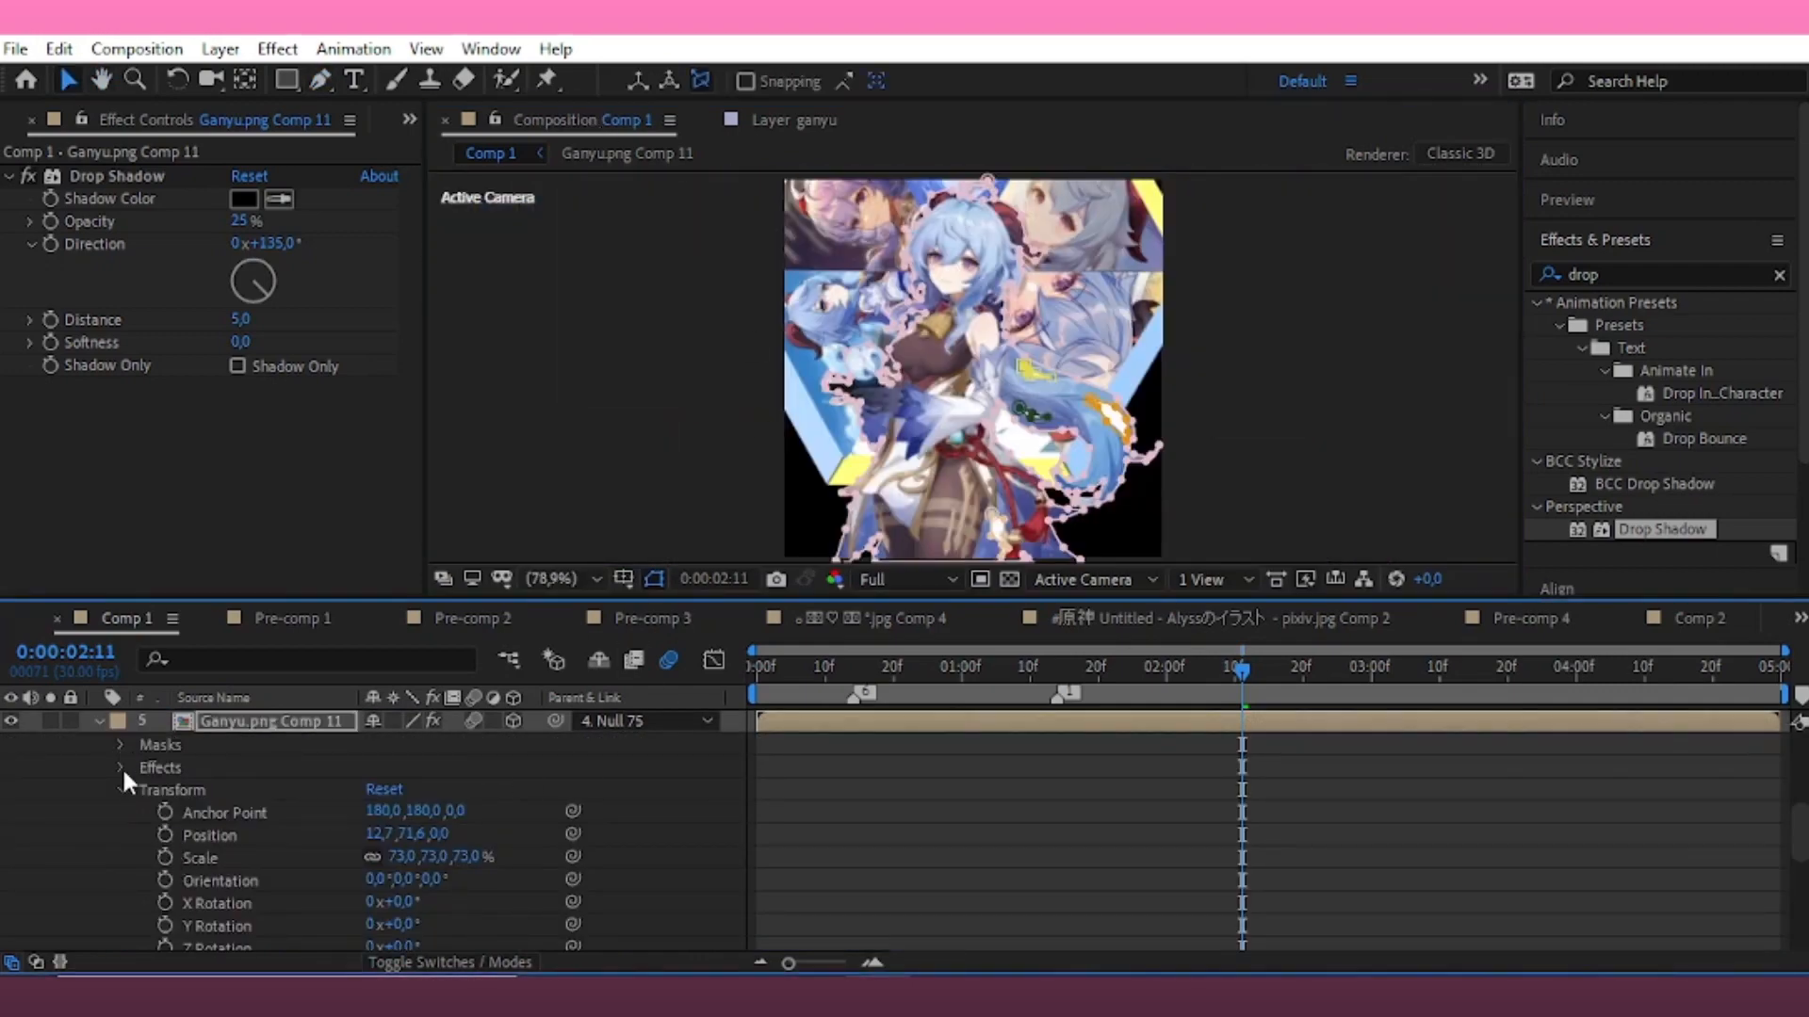
pyautogui.moveTo(106, 777); pyautogui.dragTo(259, 859)
pyautogui.click(385, 816)
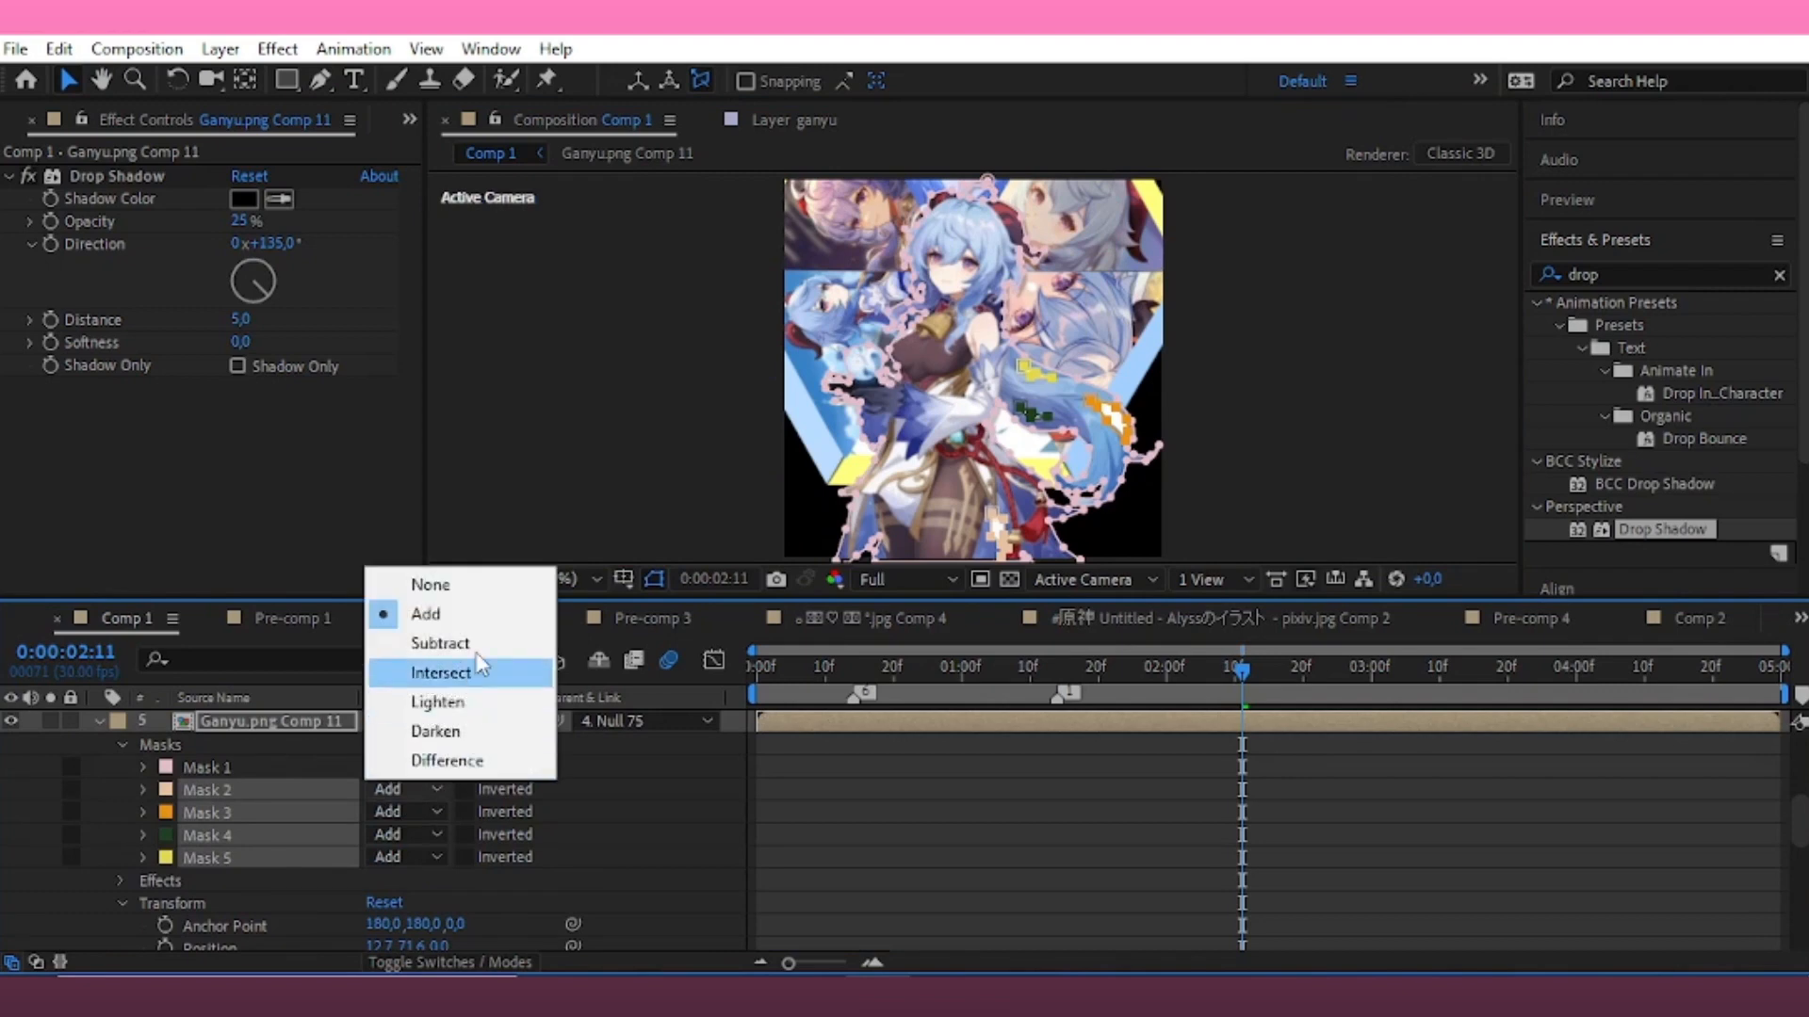
pyautogui.click(437, 641)
pyautogui.scroll(2, 1093, 858)
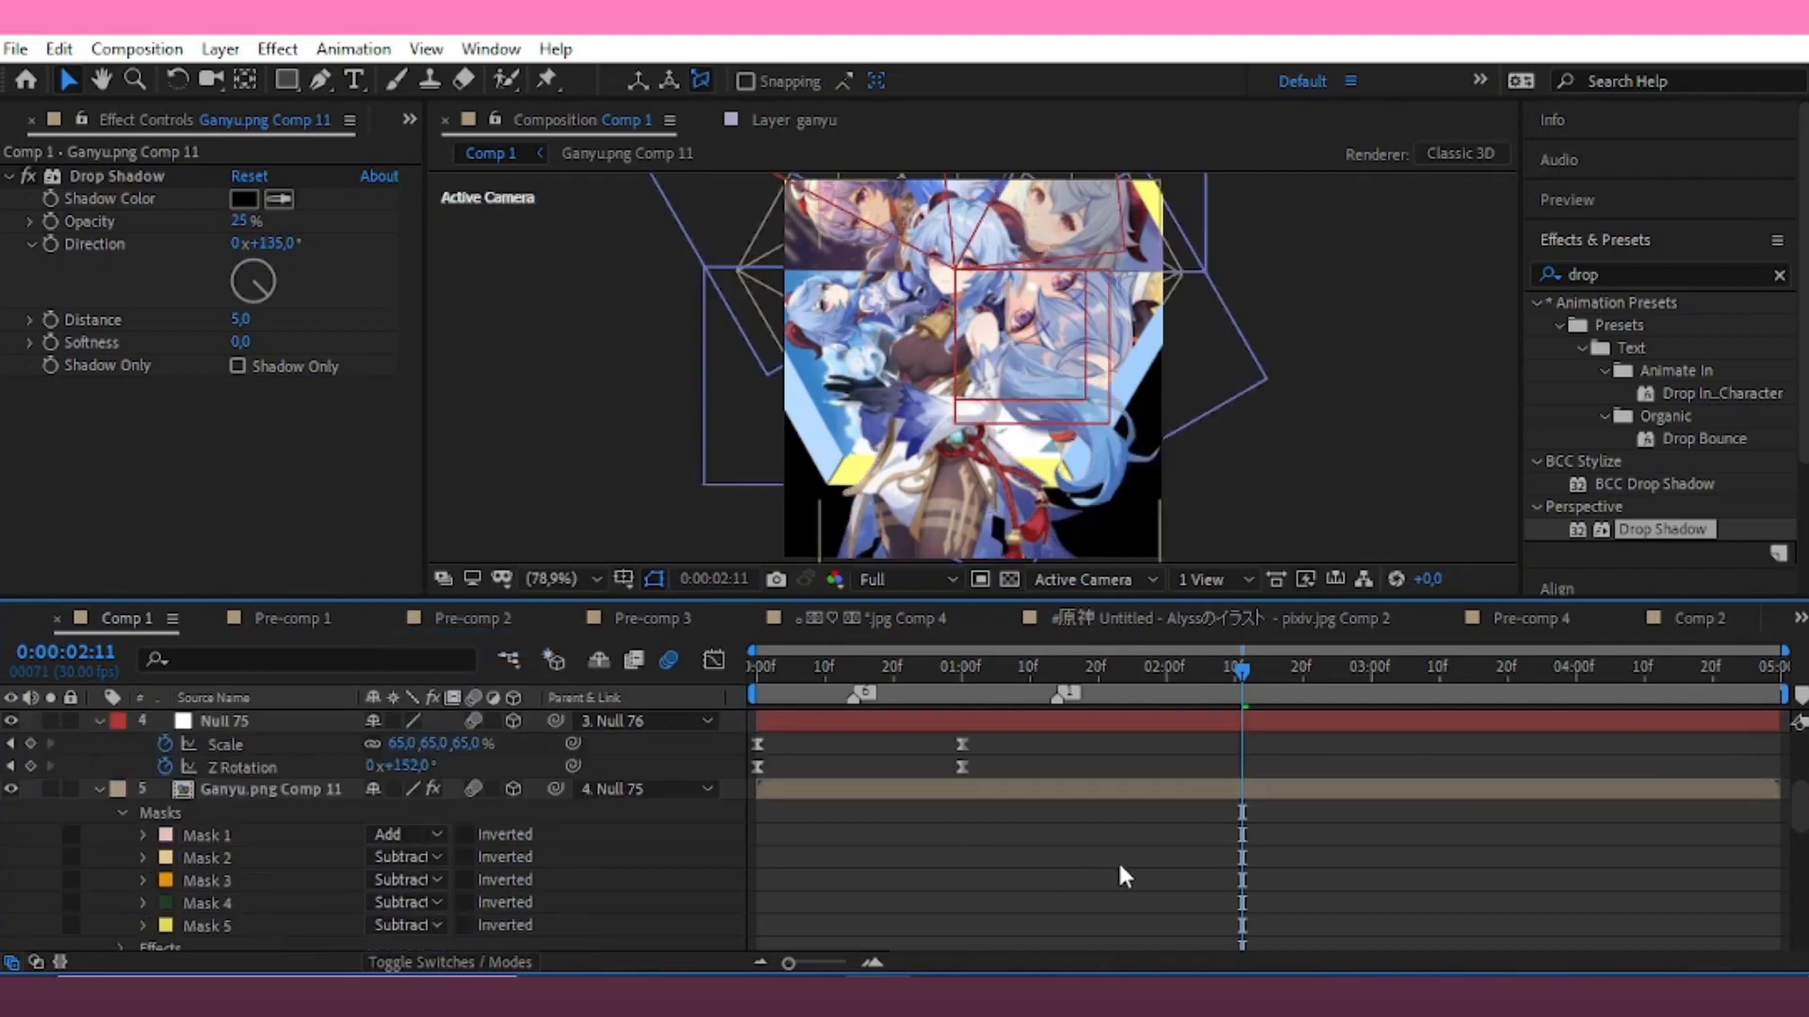
# Duplicate the masked Ganyu.png Comp 11 layer and set Mask 1's expansion to 4 pixels on the lower copy
pyautogui.click(1239, 792)
pyautogui.hotkey('ctrl', 'd')
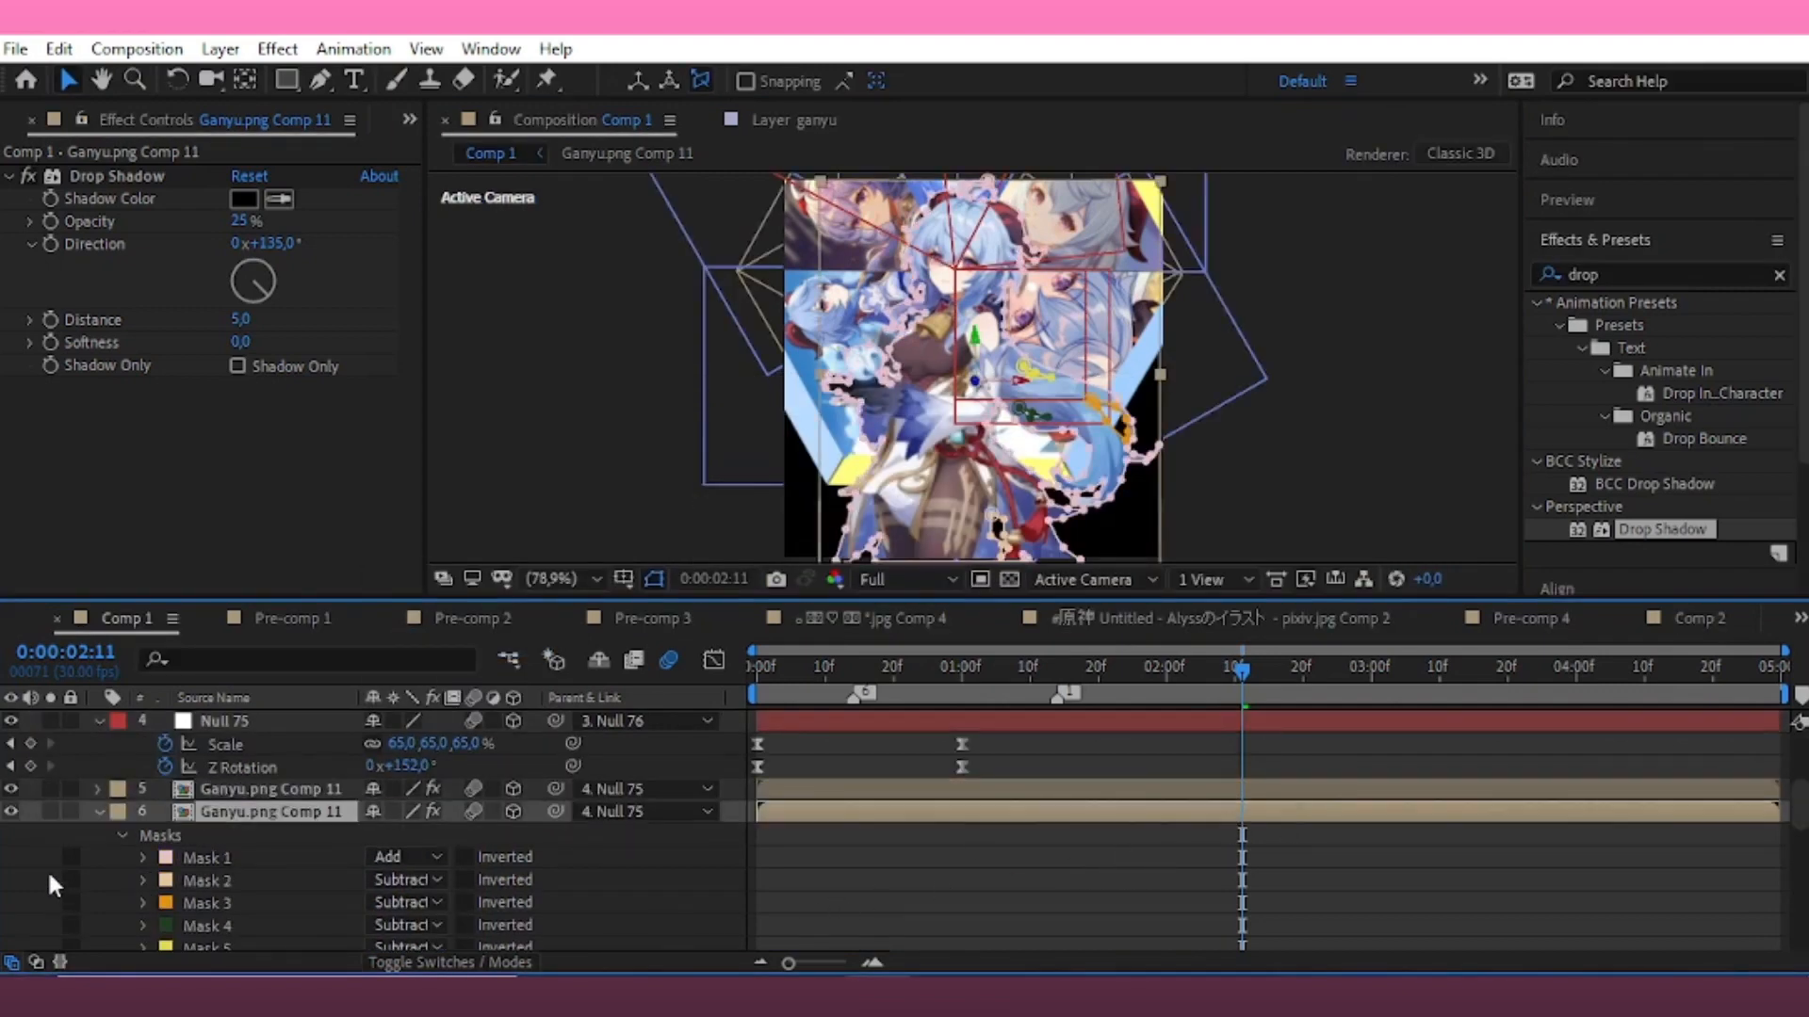
pyautogui.scroll(-3, 852, 825)
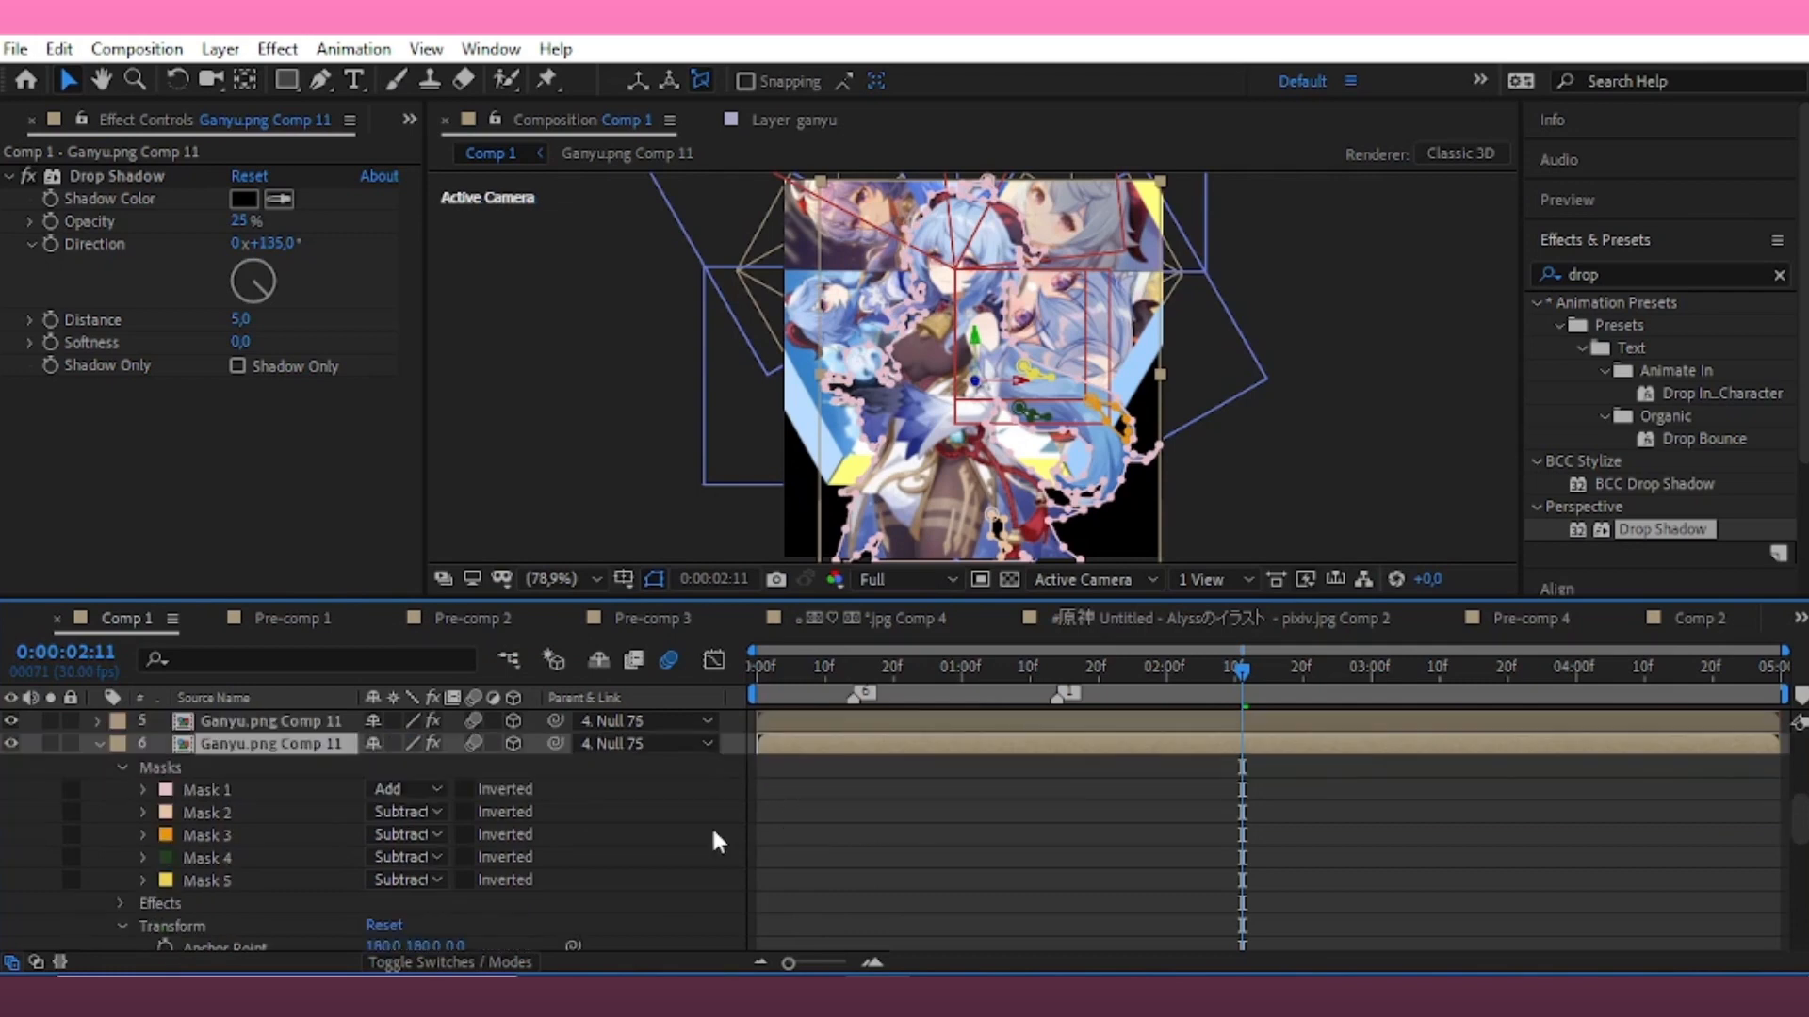
pyautogui.click(142, 789)
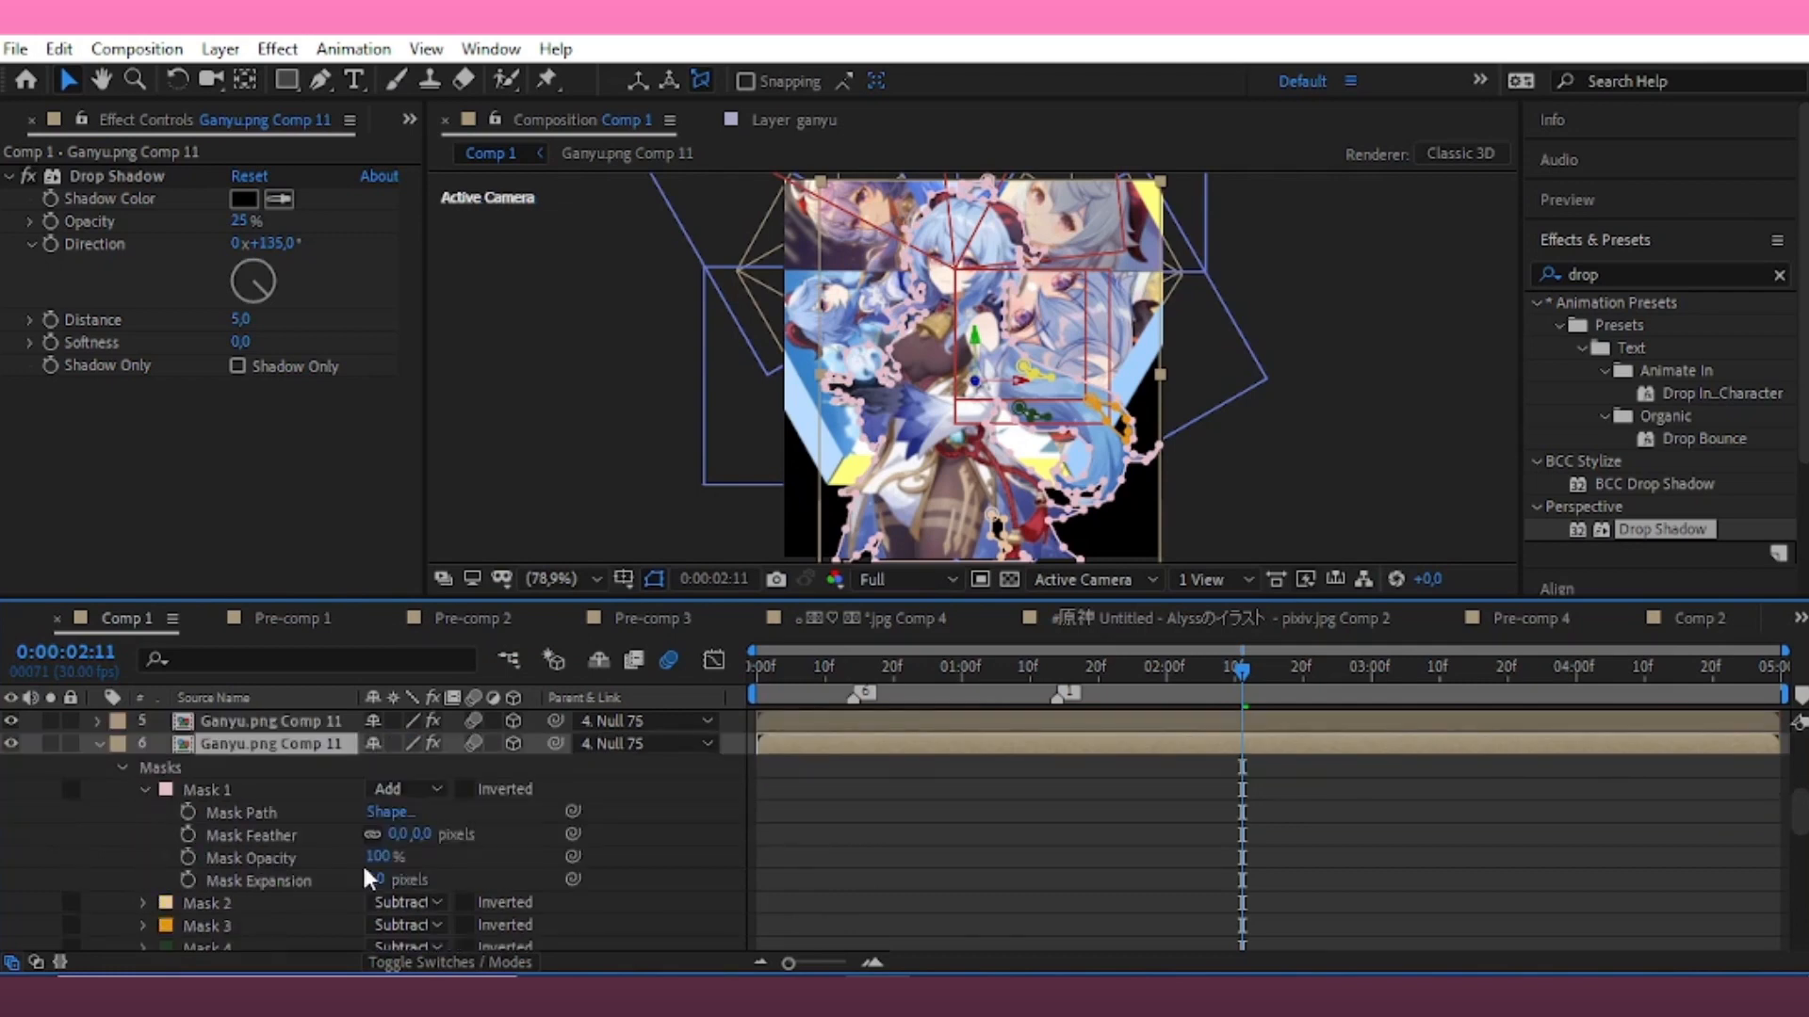
pyautogui.click(1087, 875)
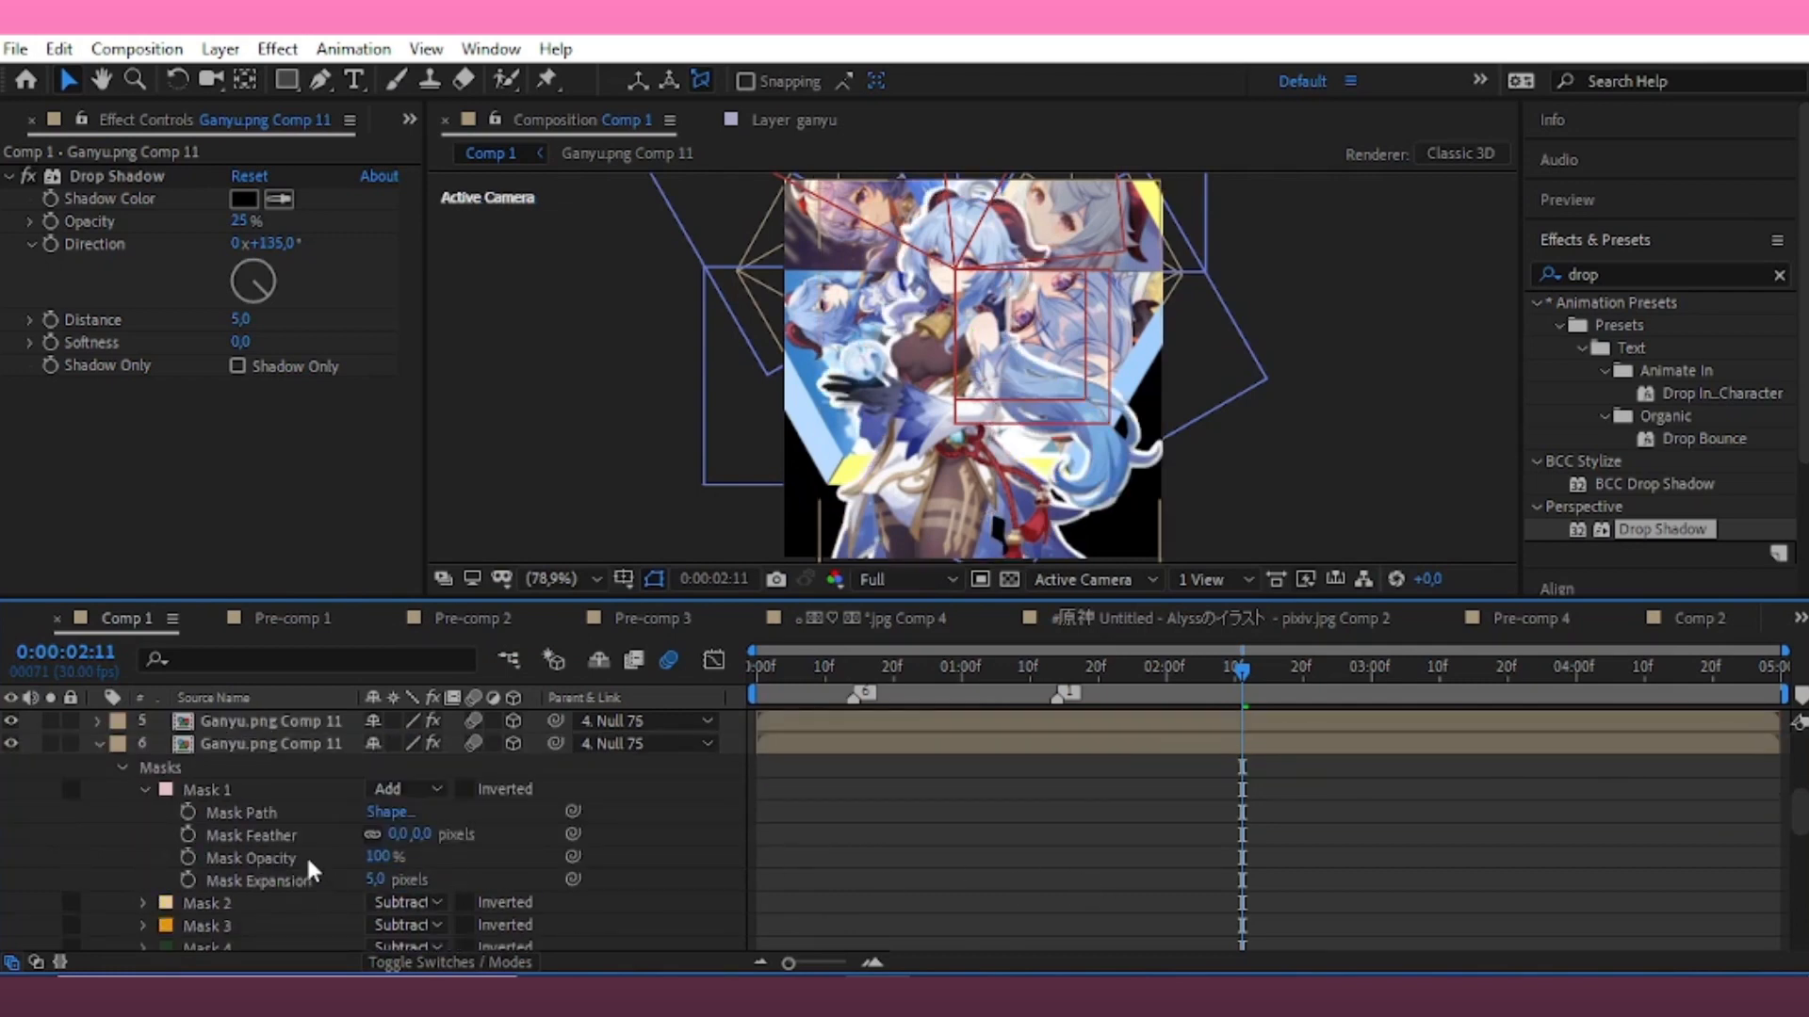
pyautogui.moveTo(379, 874); pyautogui.dragTo(1034, 833)
# Set the Mask Expansion of the lower copy's Subtract masks to -4 pixels and collapse the layer
pyautogui.scroll(-1, 635, 835)
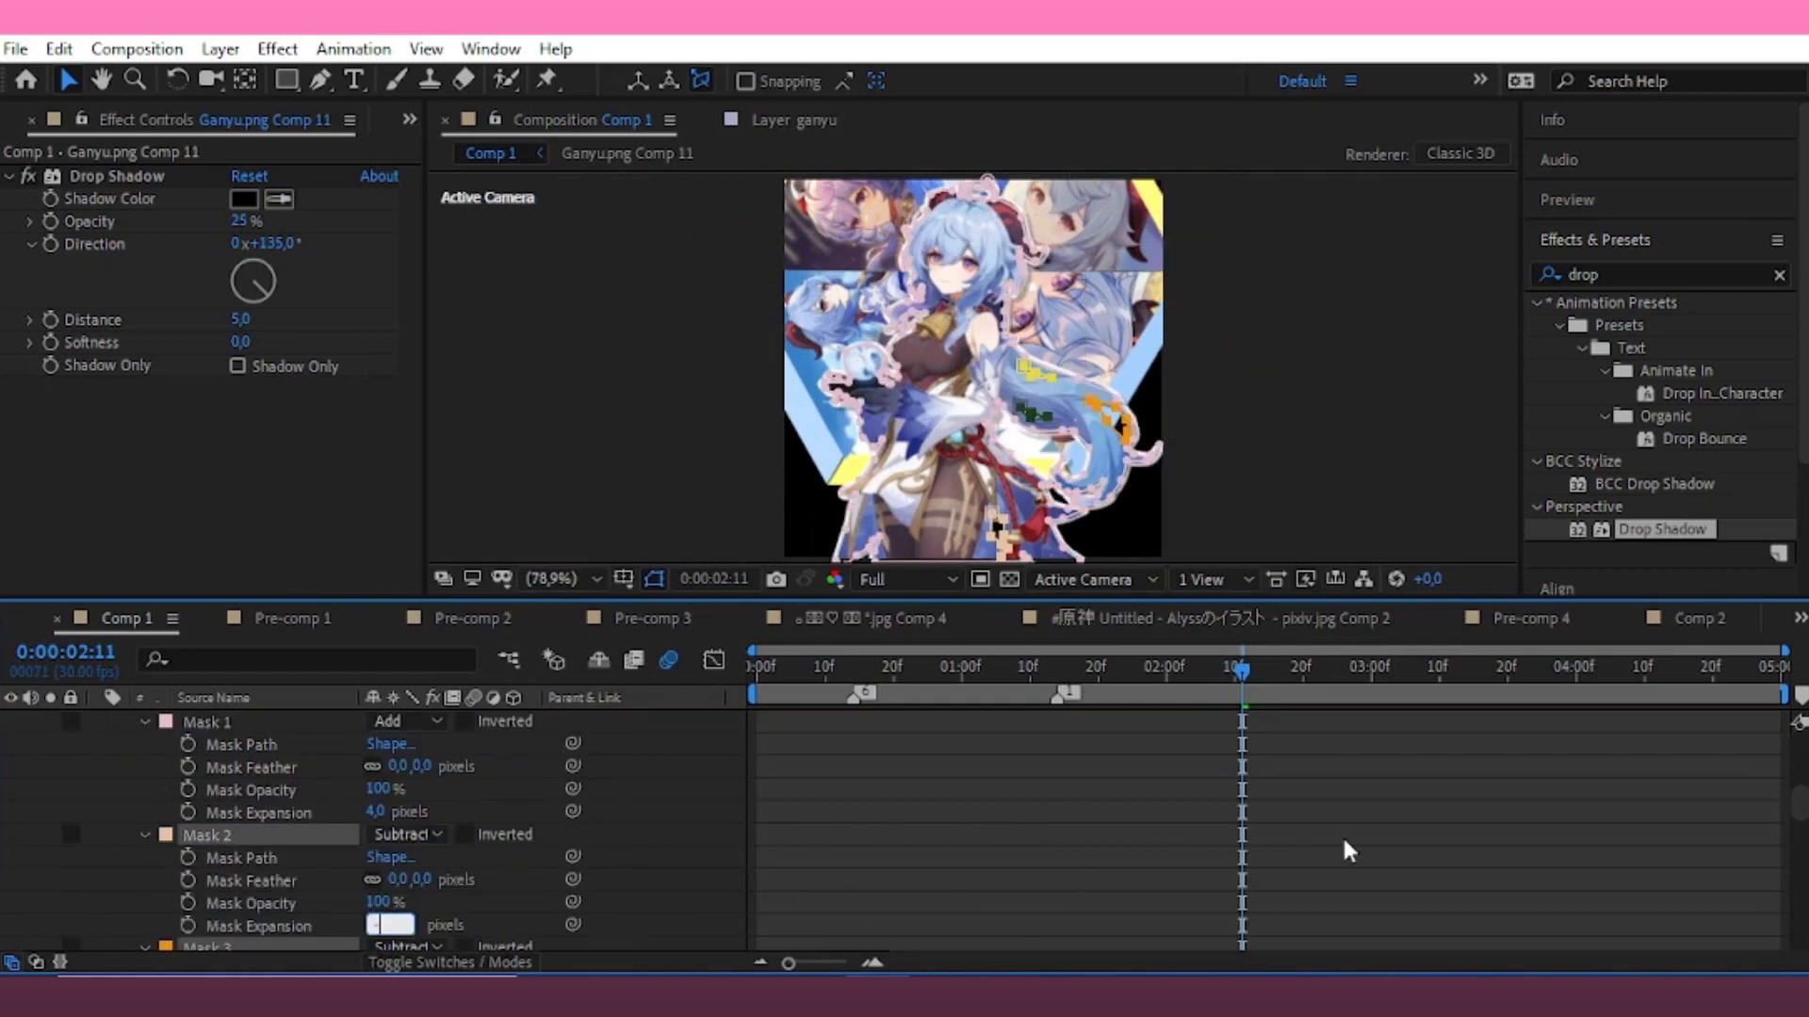
pyautogui.write('4')
pyautogui.click(1339, 846)
pyautogui.scroll(4, 1336, 848)
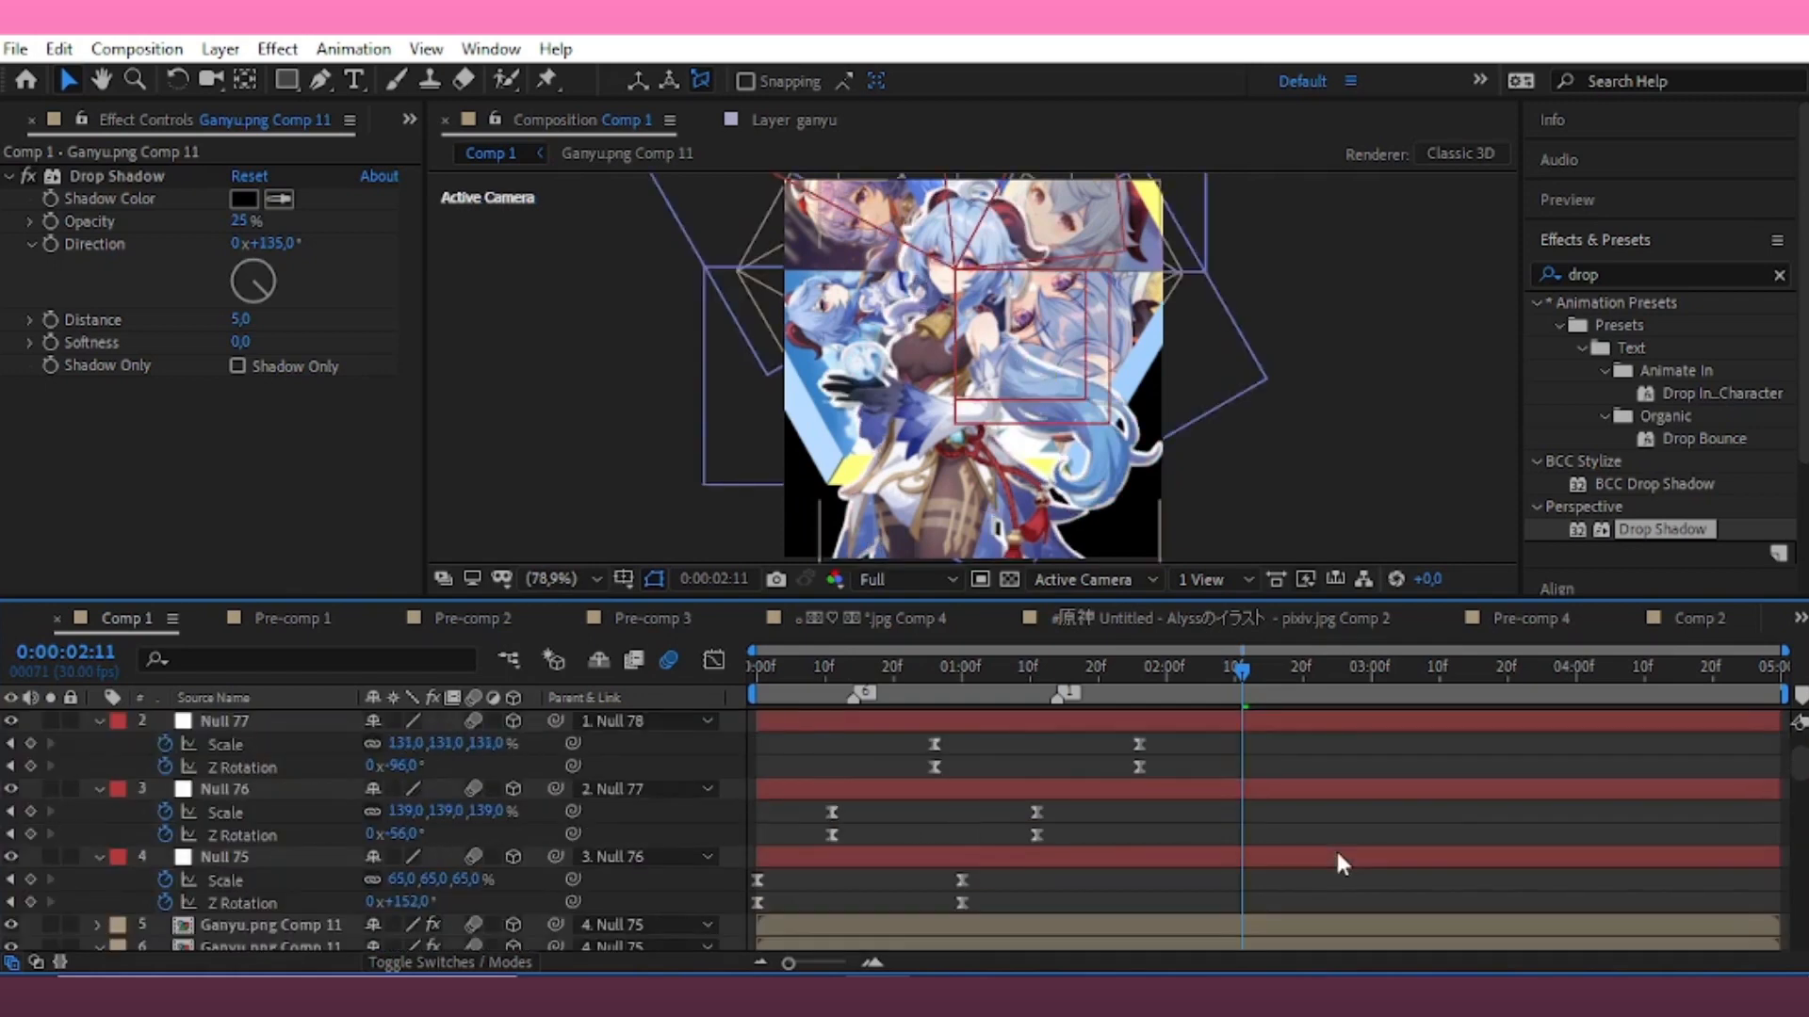
pyautogui.scroll(-1, 1336, 848)
pyautogui.click(98, 879)
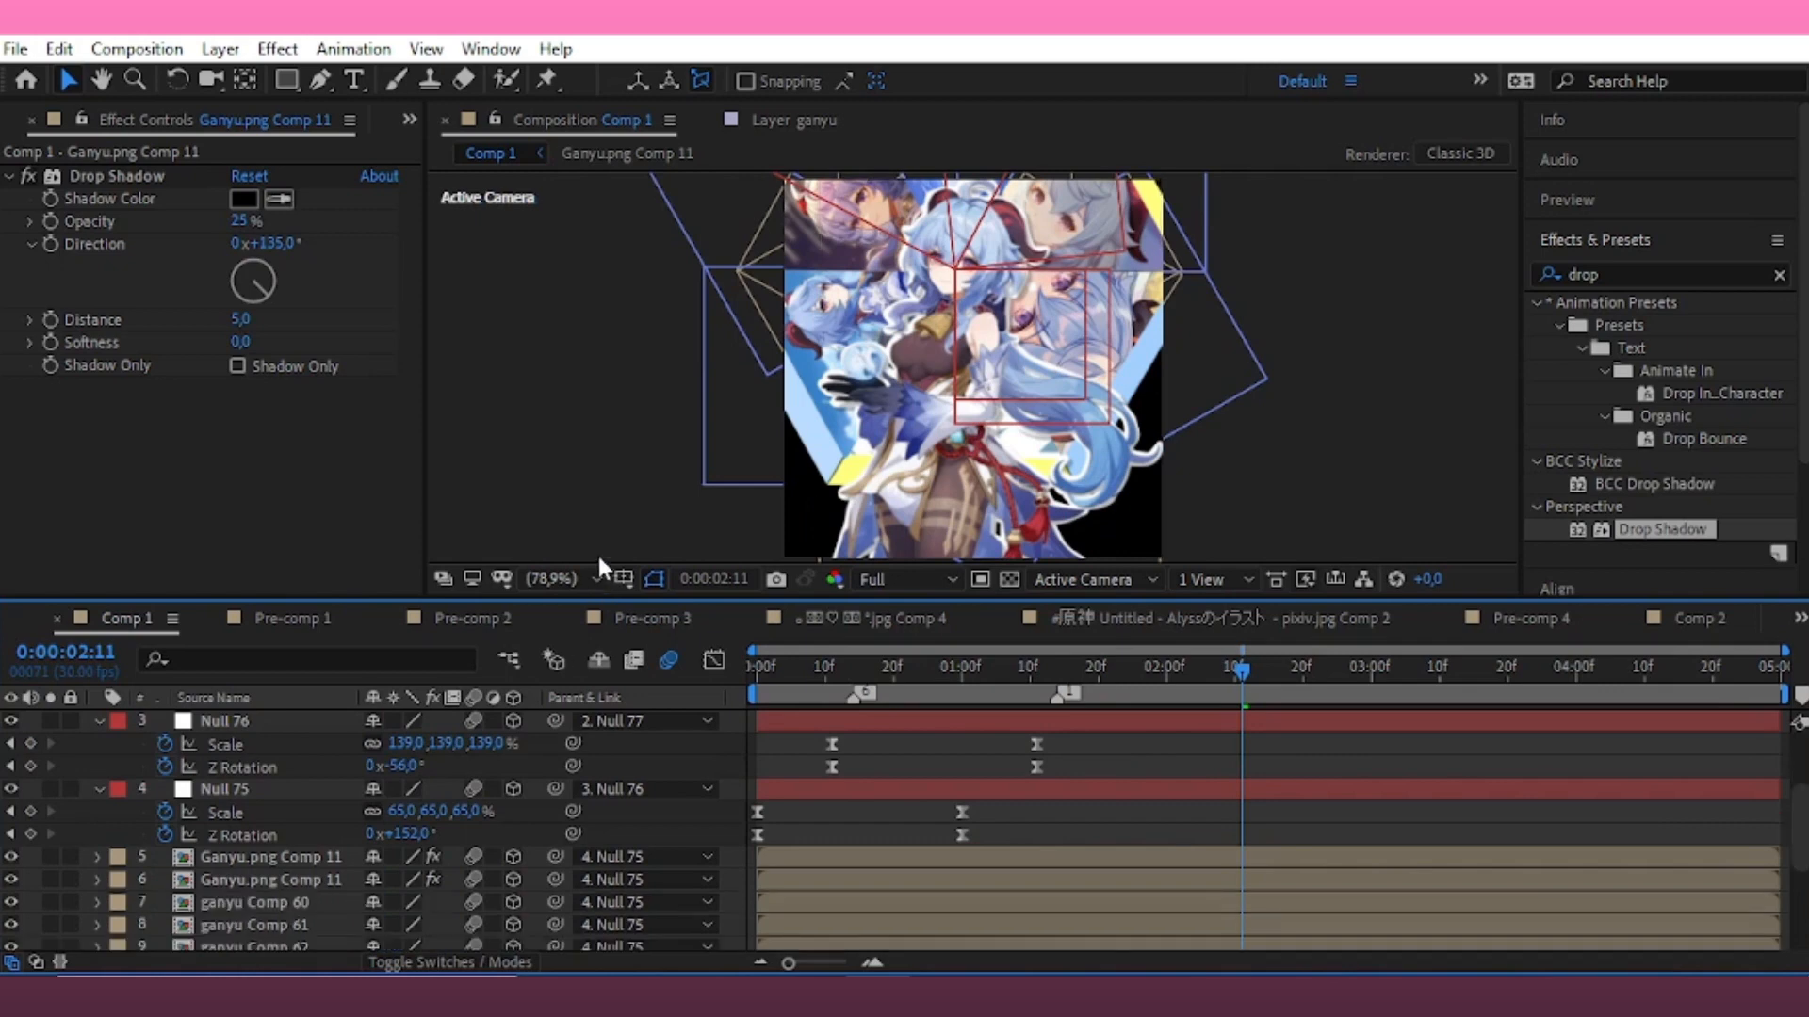
# Save the project and preview the full-body reveal in Comp 1 from 0:00:01:14
pyautogui.click(597, 579)
pyautogui.click(566, 174)
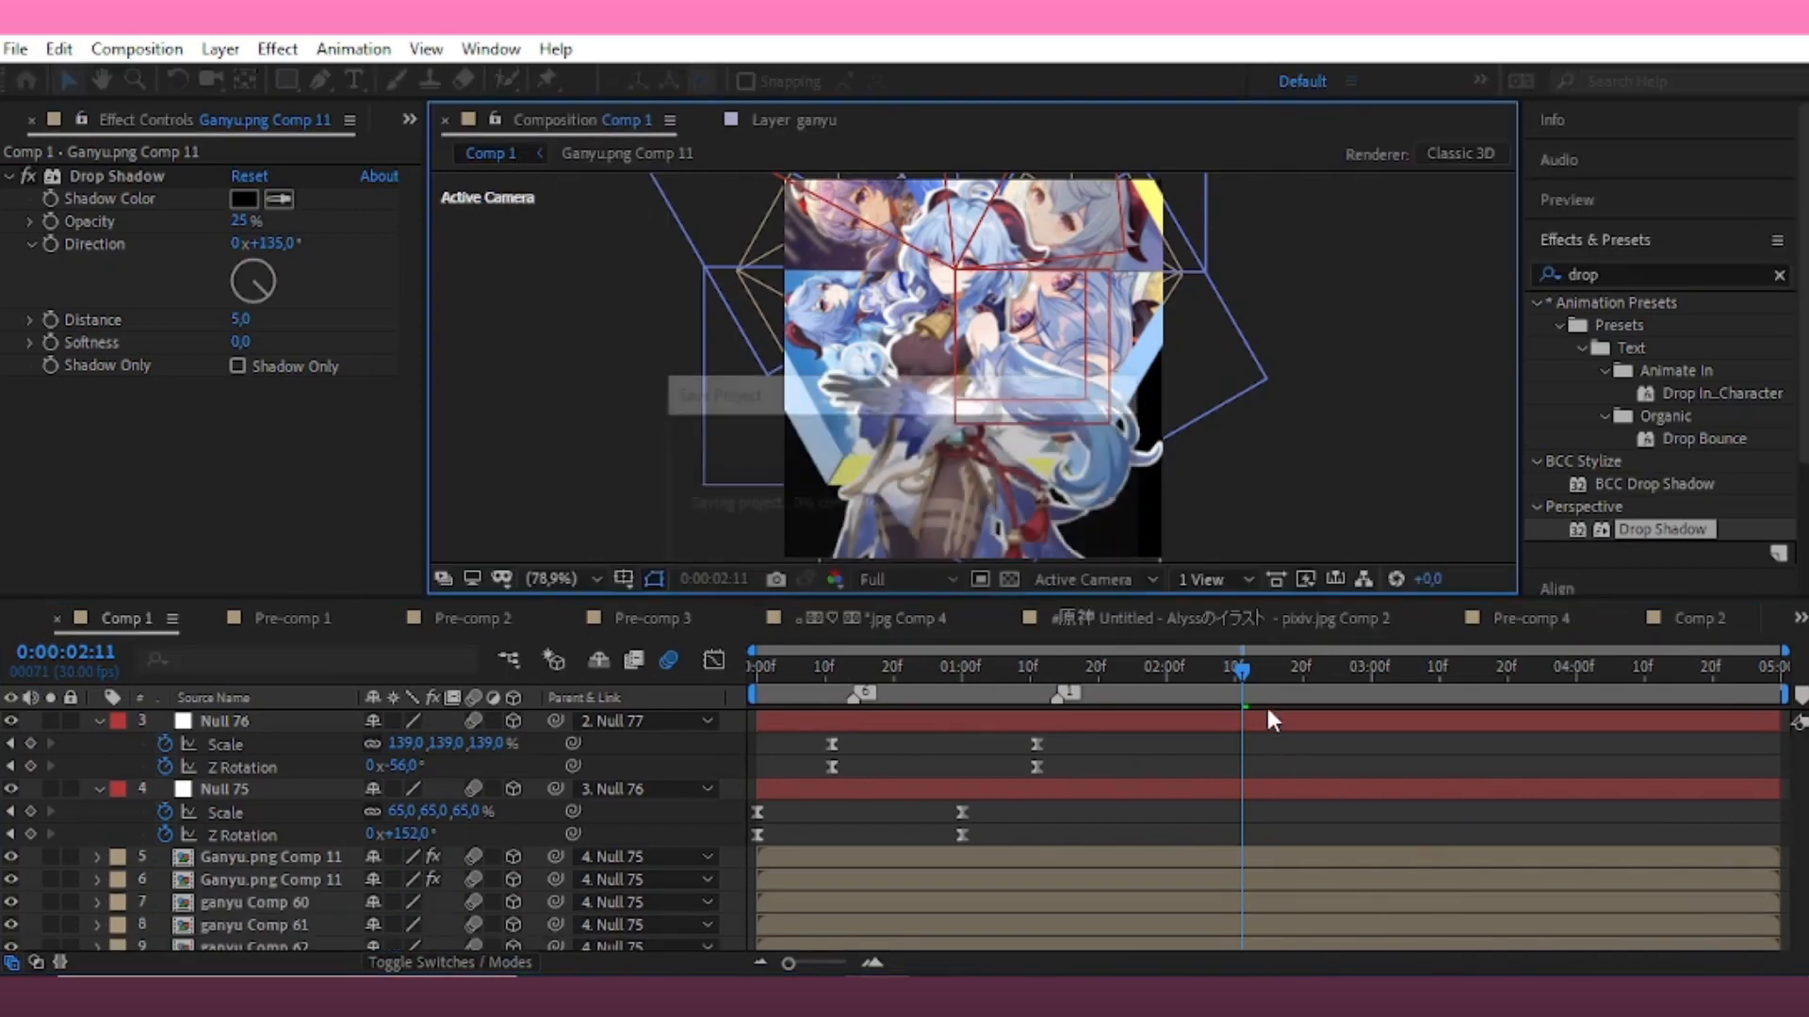
pyautogui.moveTo(1242, 669); pyautogui.dragTo(1056, 794)
pyautogui.scroll(2, 989, 818)
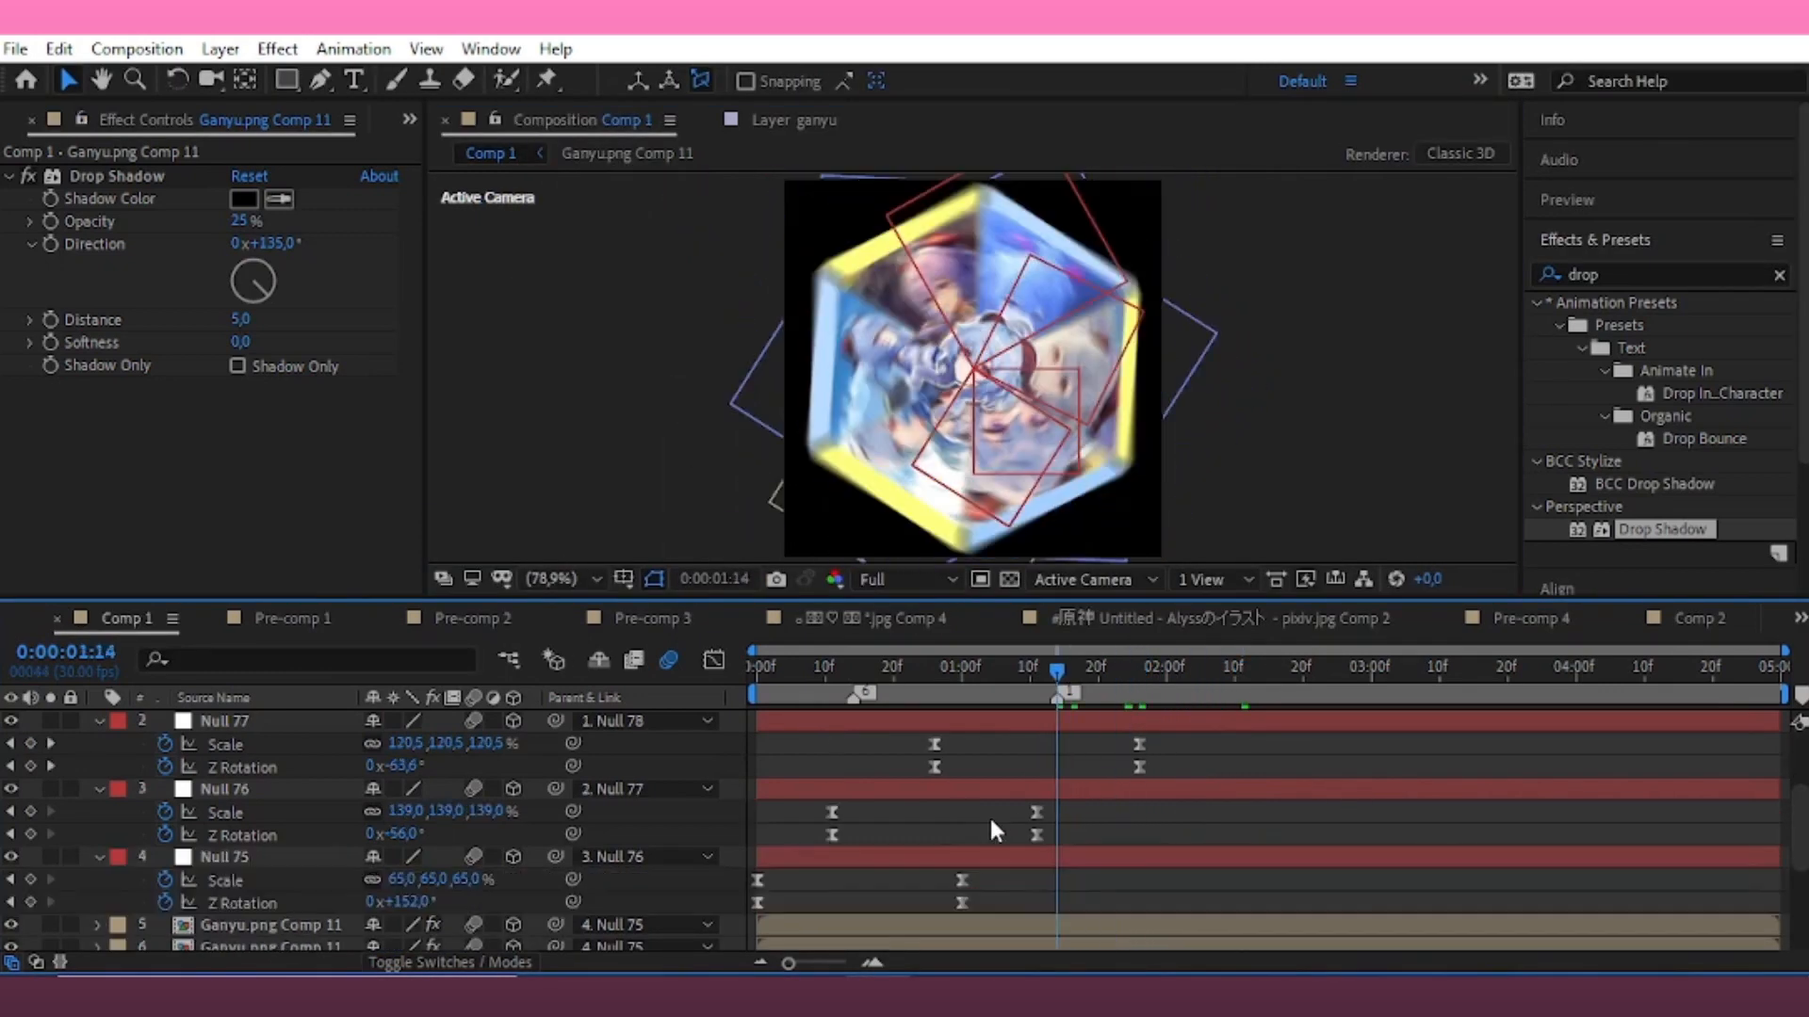
pyautogui.press('space')
# Go to 0:00:01:21 and examine which shape layer borders which ganyu comp triangle by highlighting individual layers
pyautogui.click(1161, 679)
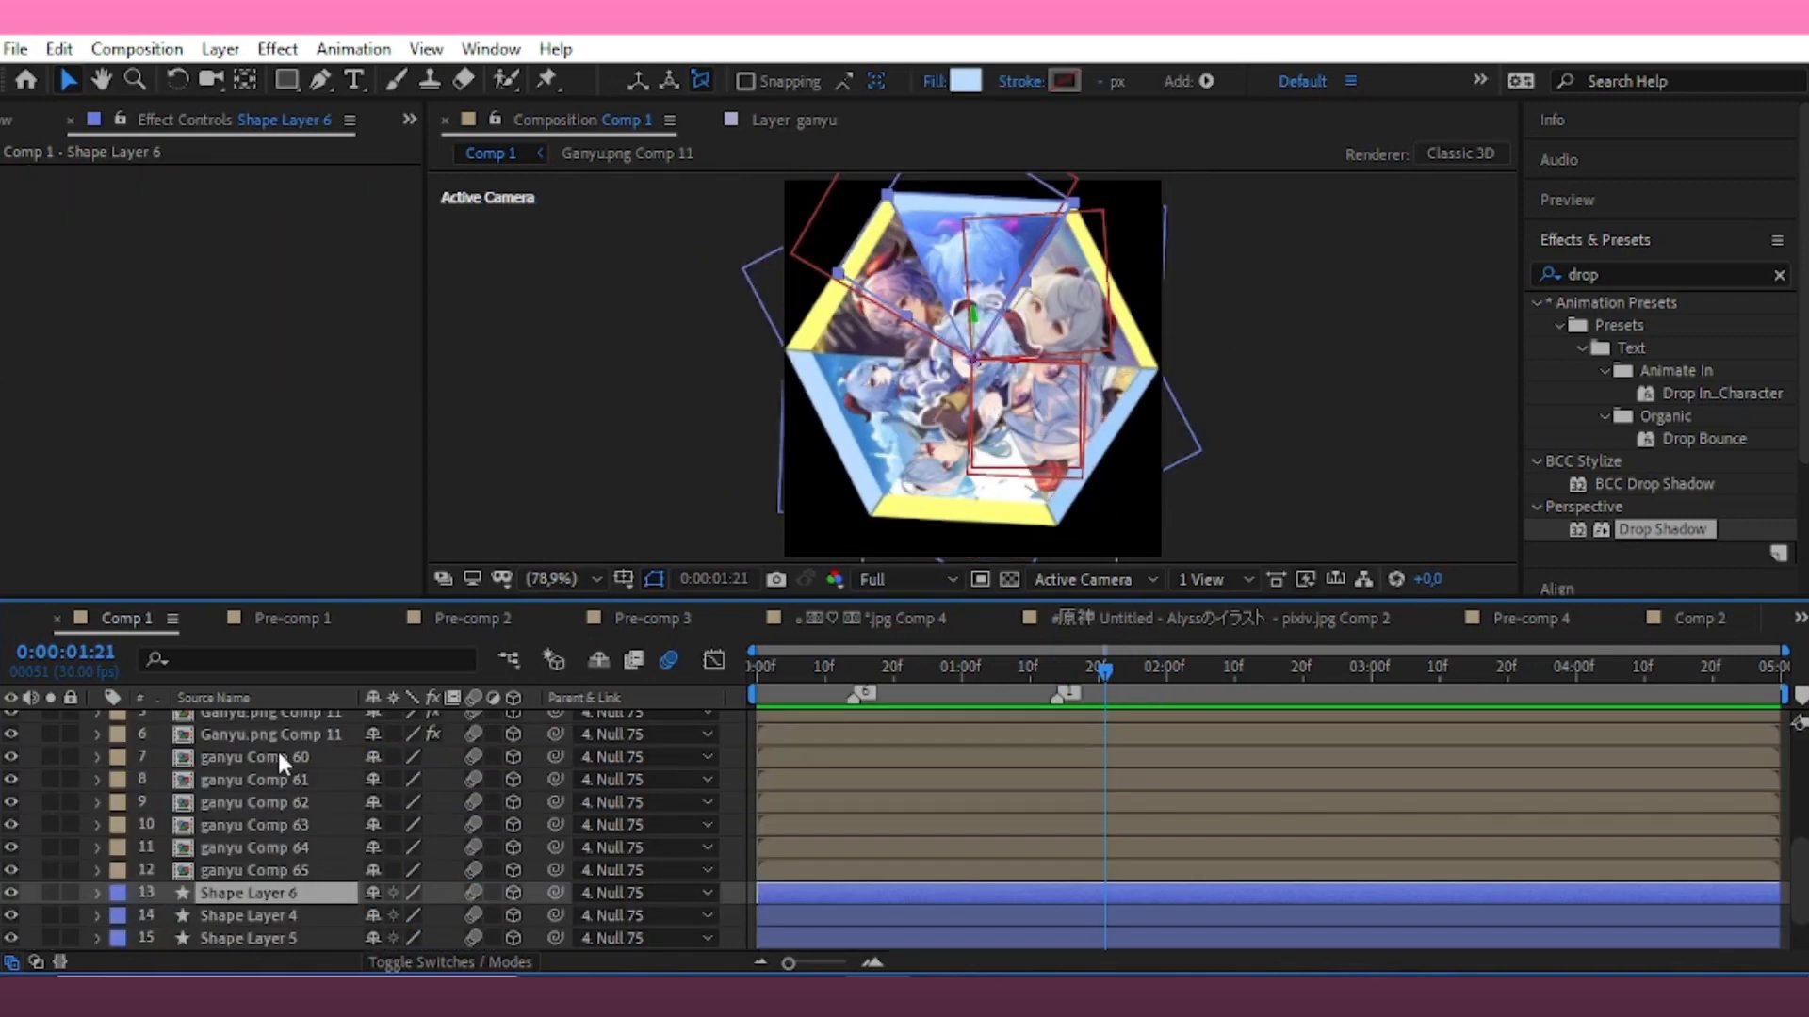
pyautogui.scroll(1, 277, 763)
pyautogui.click(285, 782)
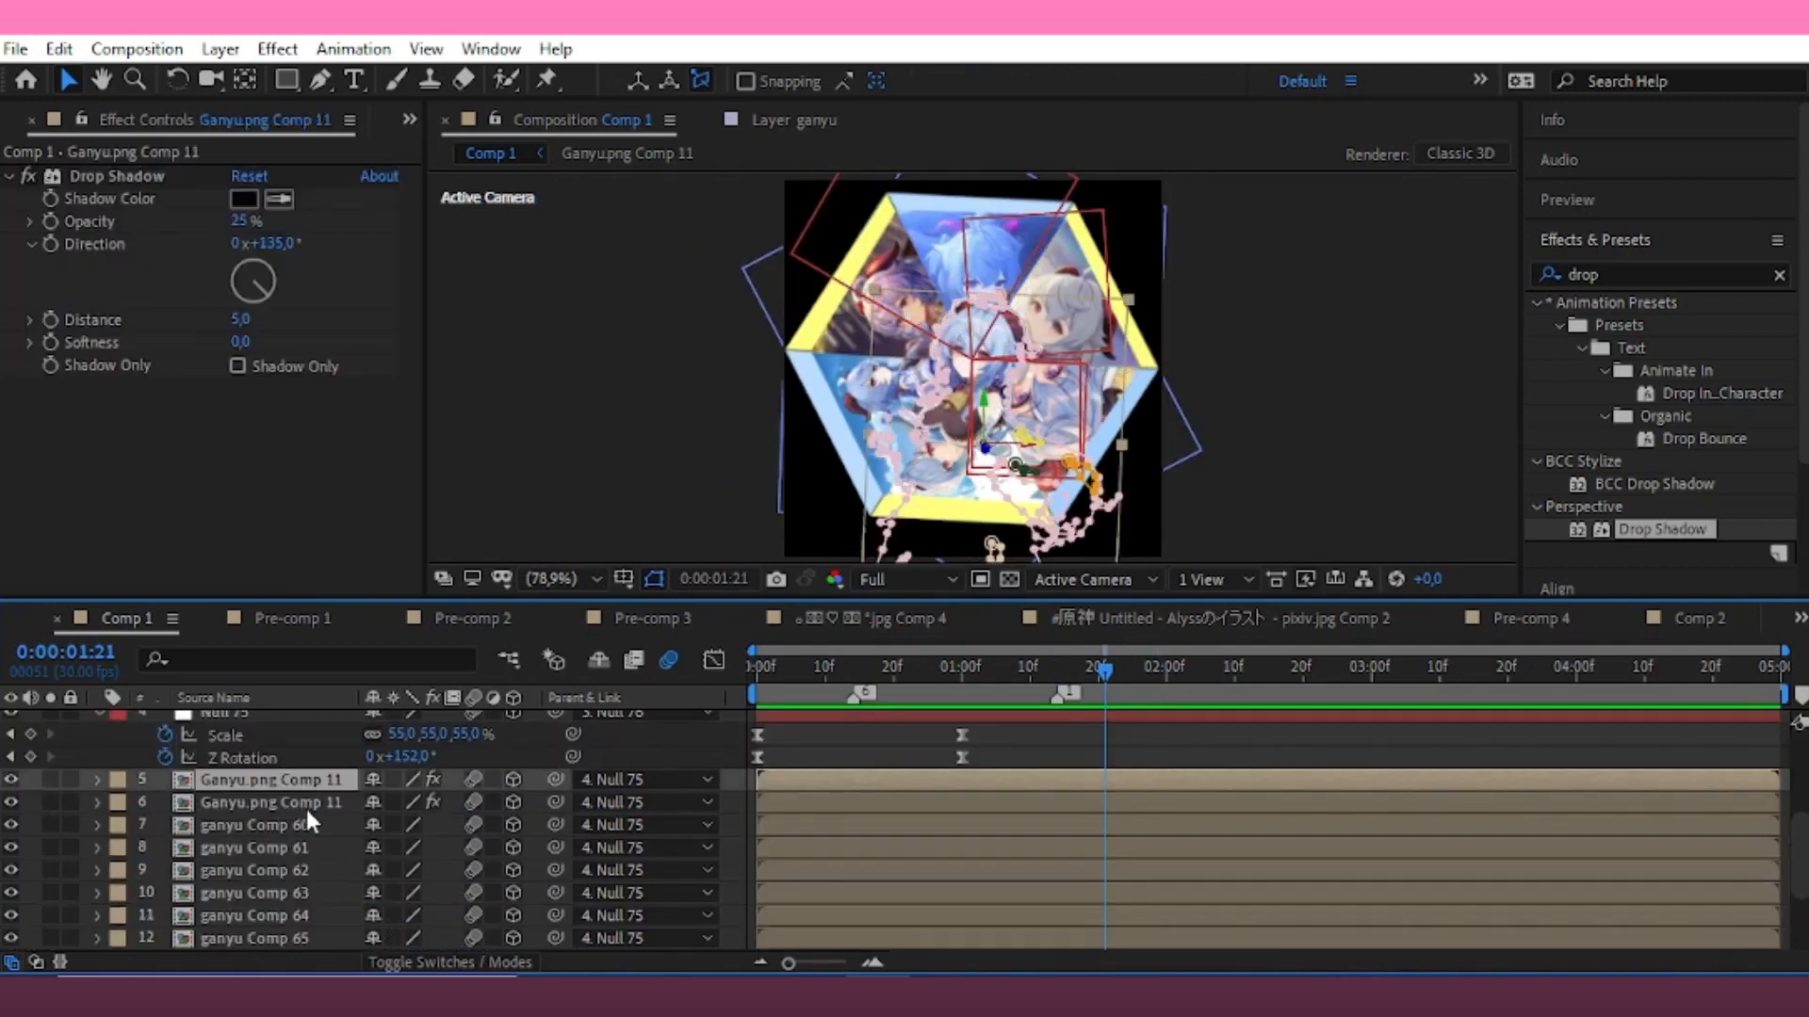
pyautogui.click(305, 805)
pyautogui.scroll(-1, 302, 822)
pyautogui.click(296, 759)
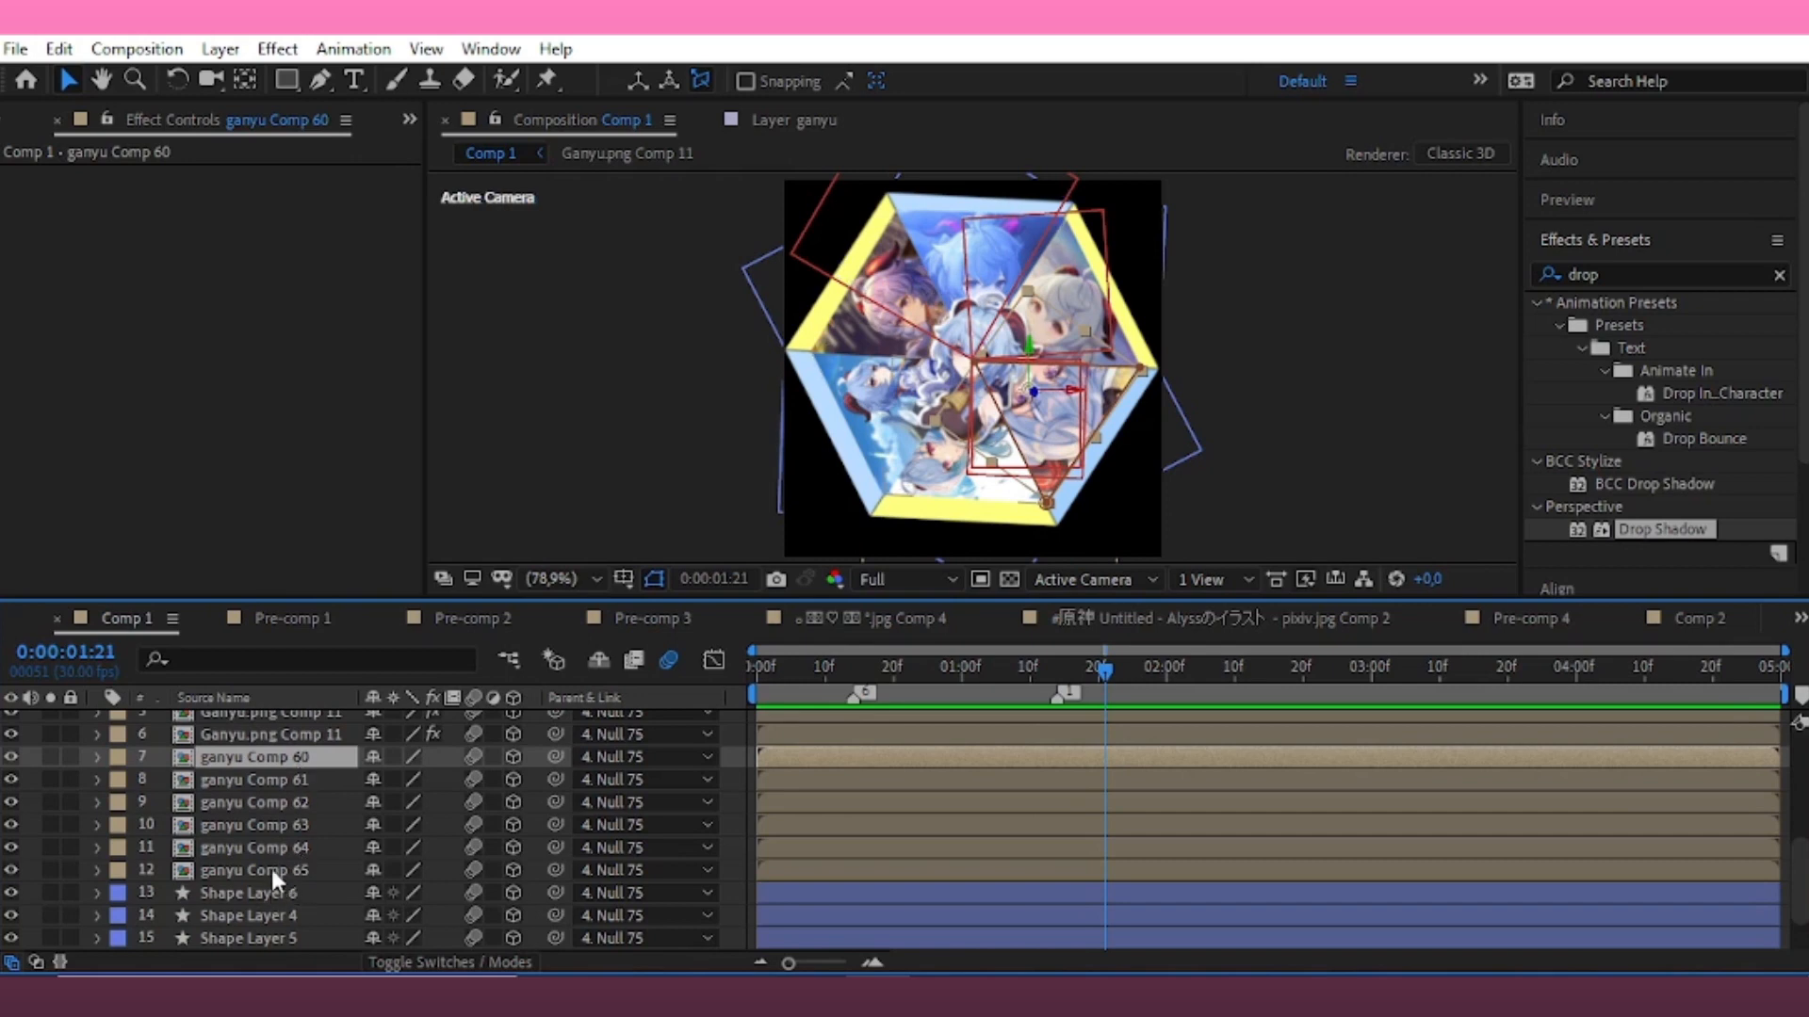
pyautogui.scroll(-1, 249, 811)
pyautogui.click(263, 937)
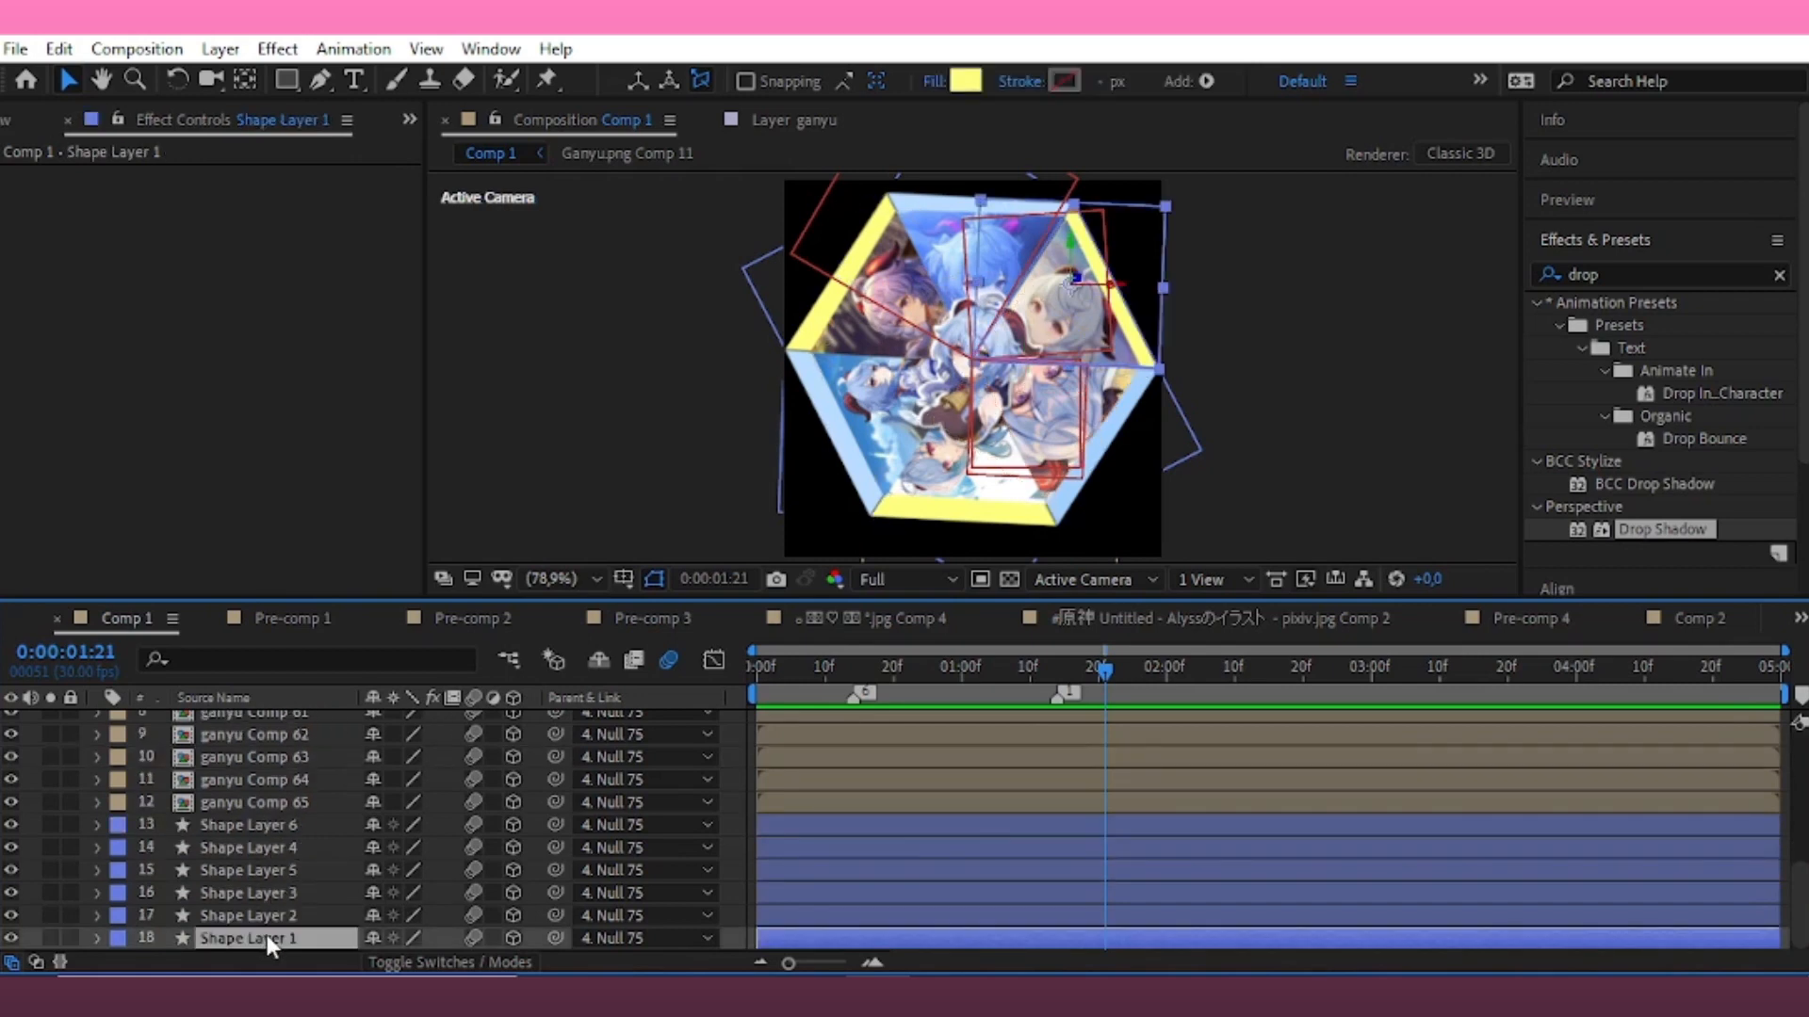
pyautogui.click(275, 912)
pyautogui.click(273, 890)
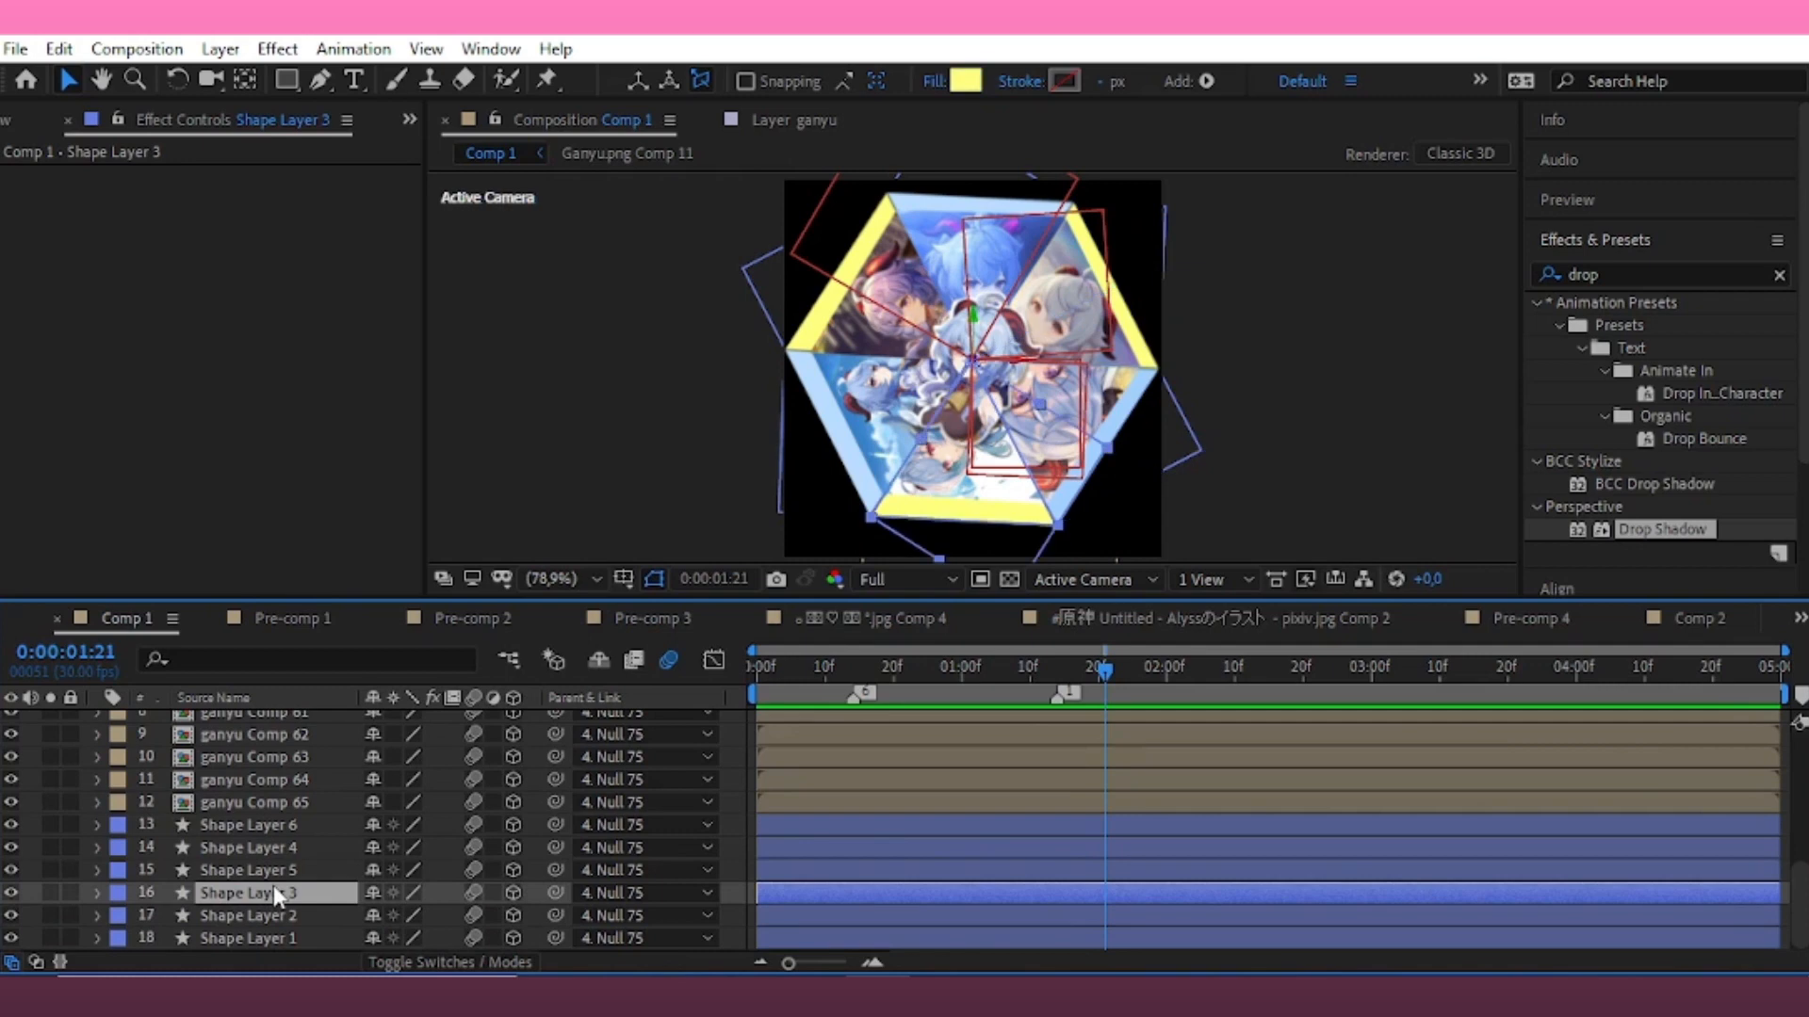
pyautogui.click(279, 824)
pyautogui.scroll(1, 281, 822)
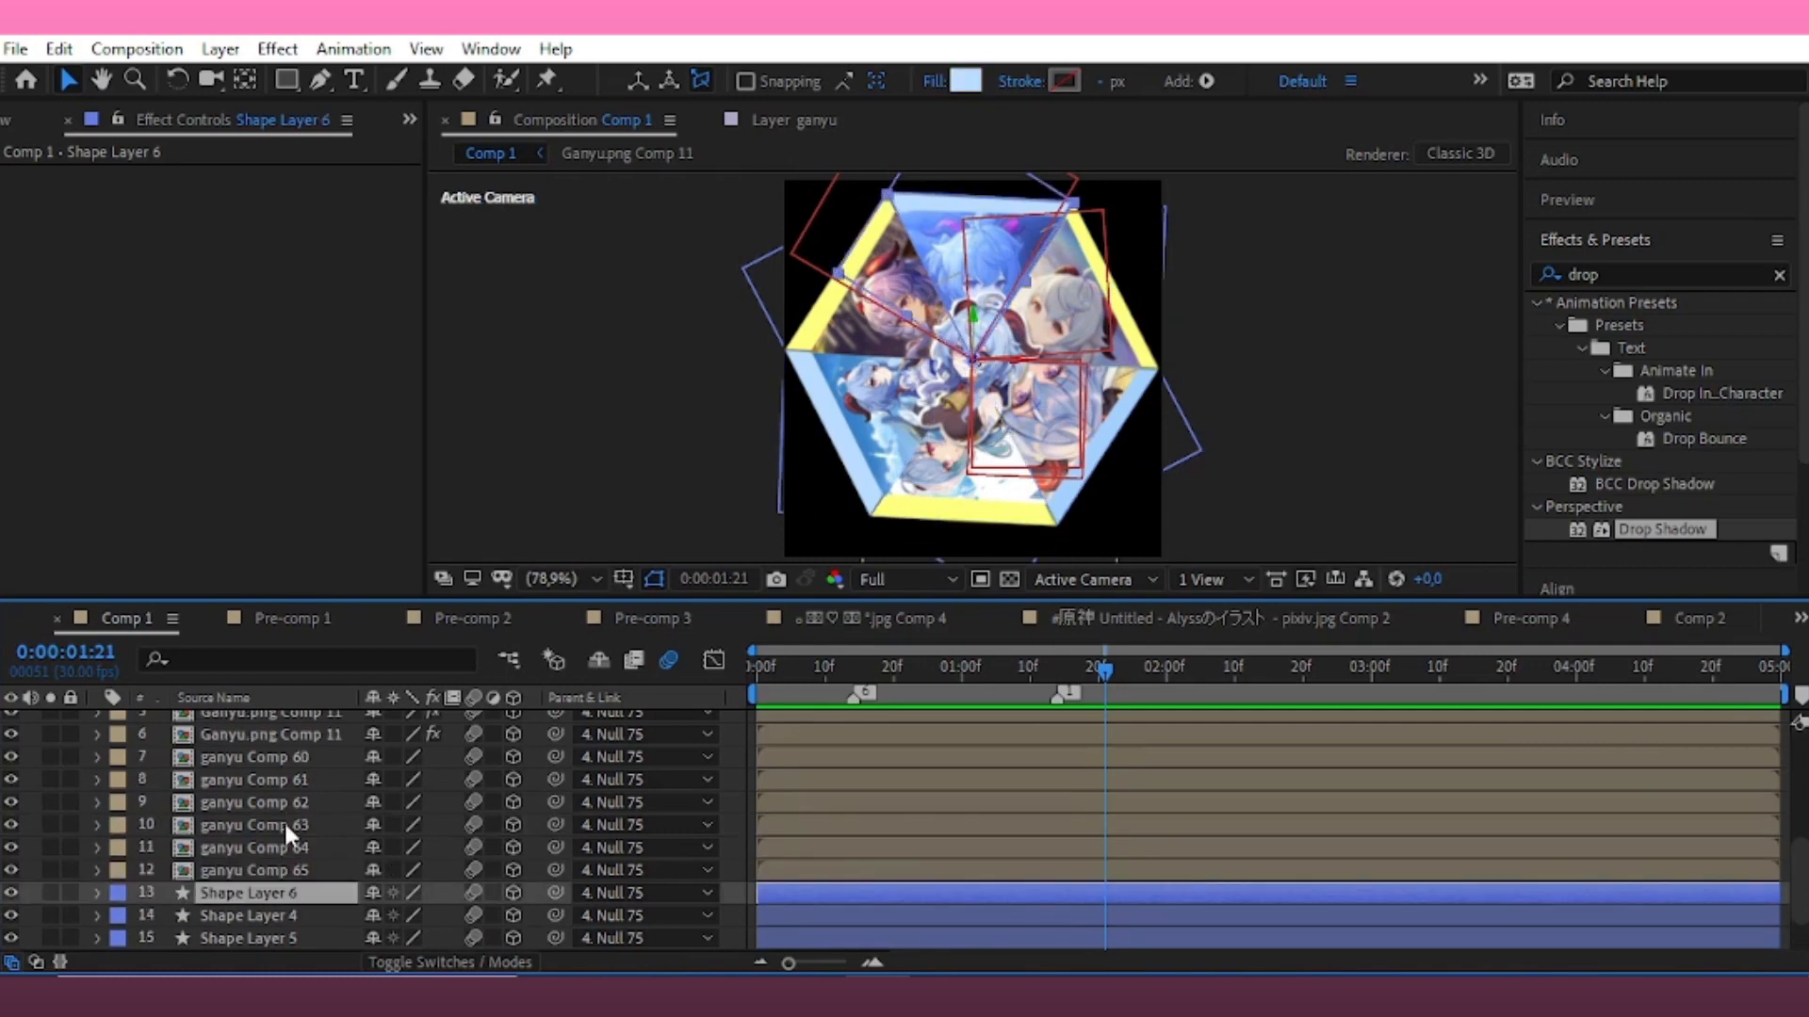
pyautogui.click(284, 867)
pyautogui.click(292, 847)
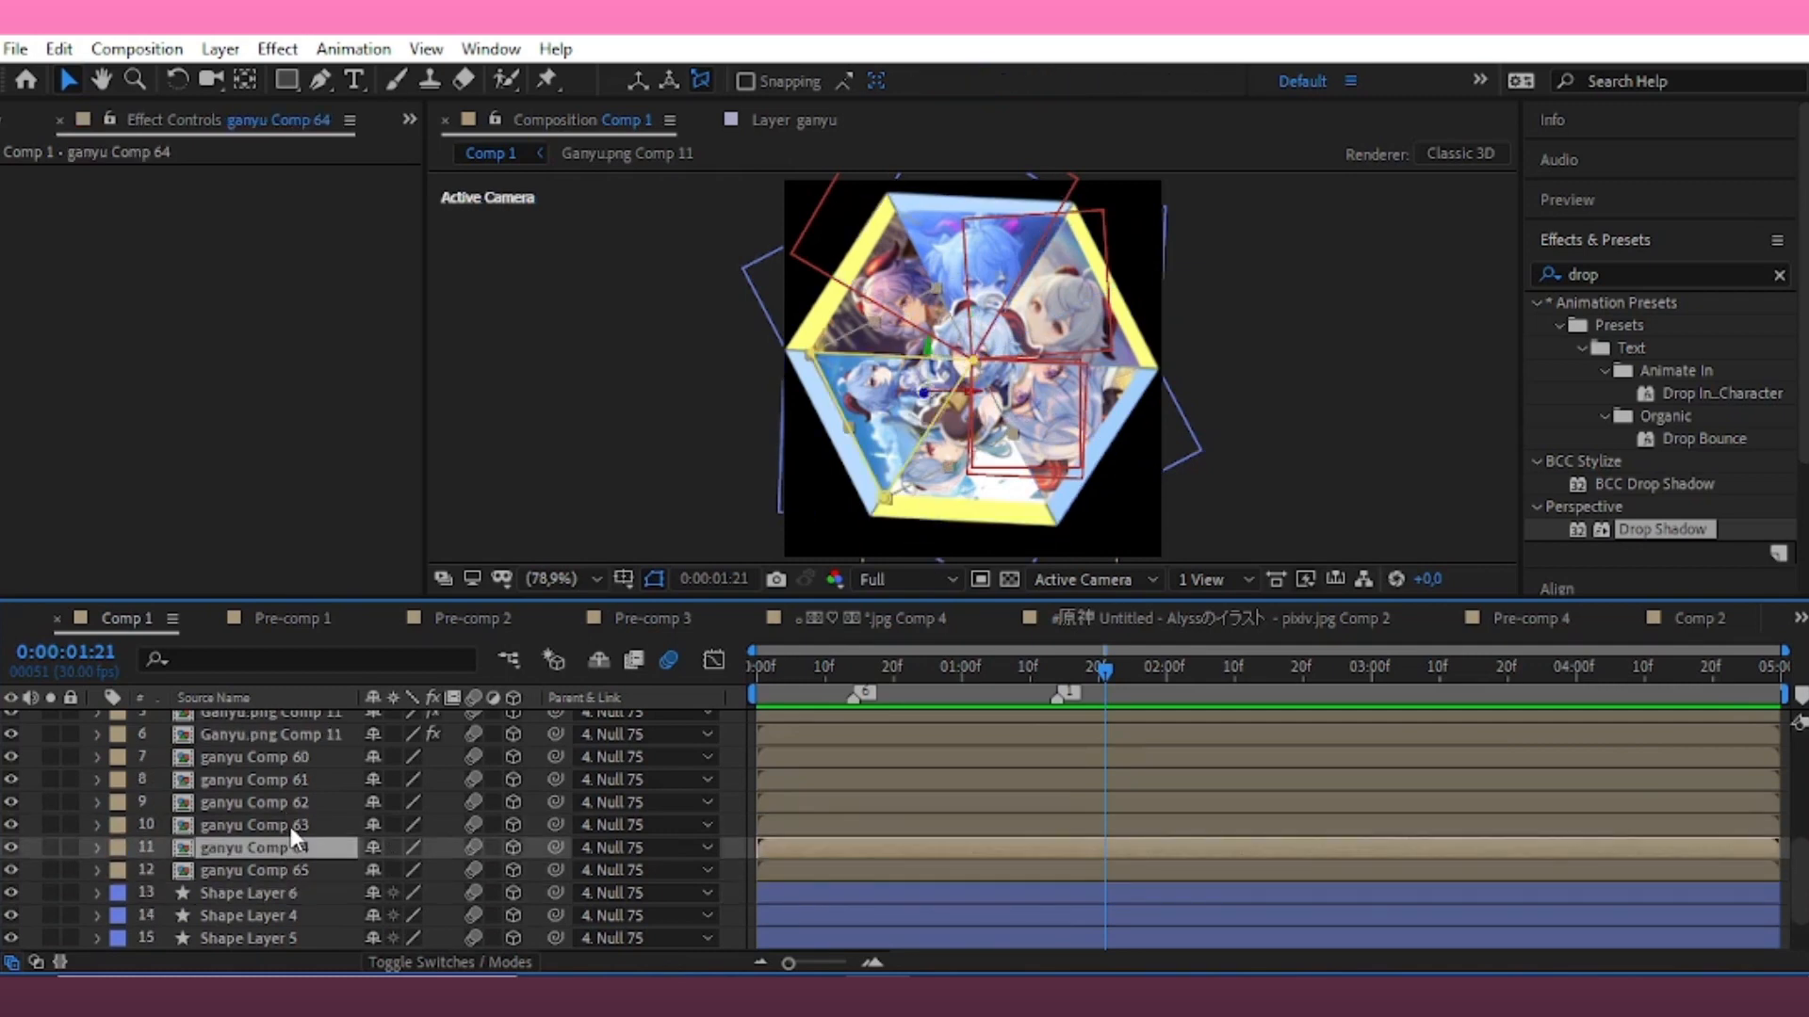
pyautogui.click(291, 825)
pyautogui.click(292, 800)
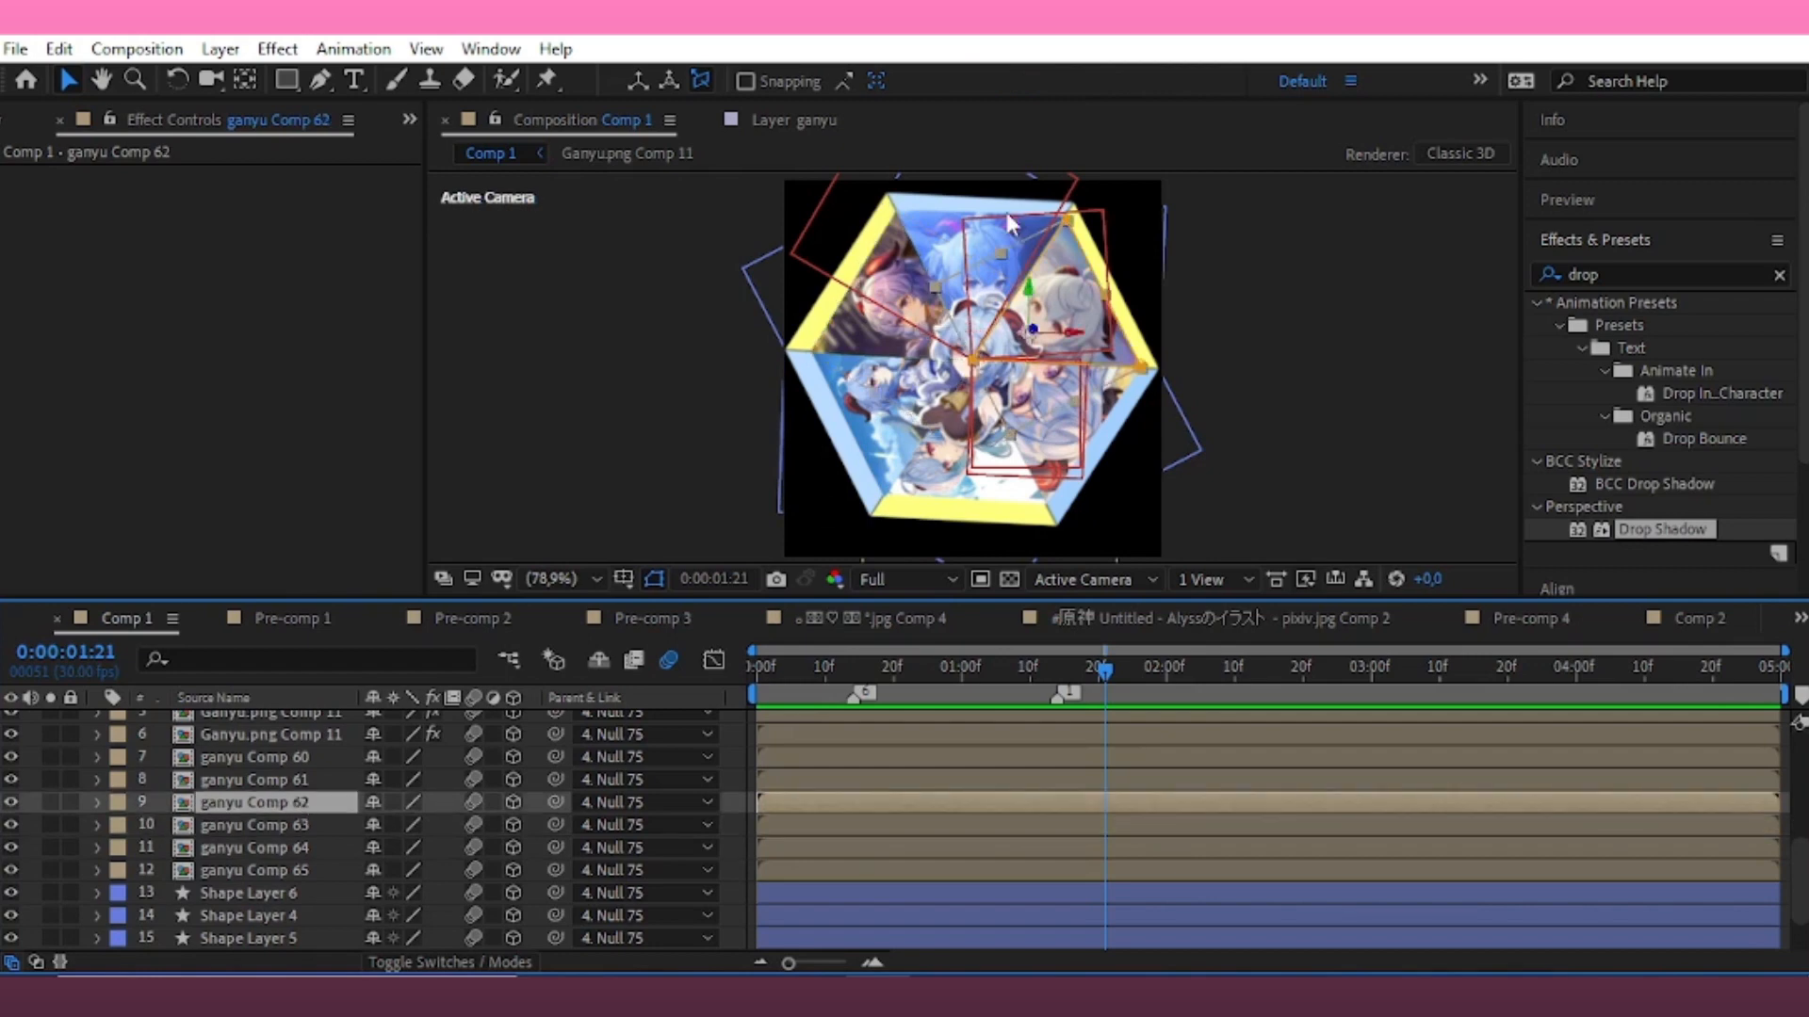
# Move Shape Layer 6 directly below ganyu Comp 61 and give both layers the Orange label
pyautogui.click(965, 227)
pyautogui.click(288, 781)
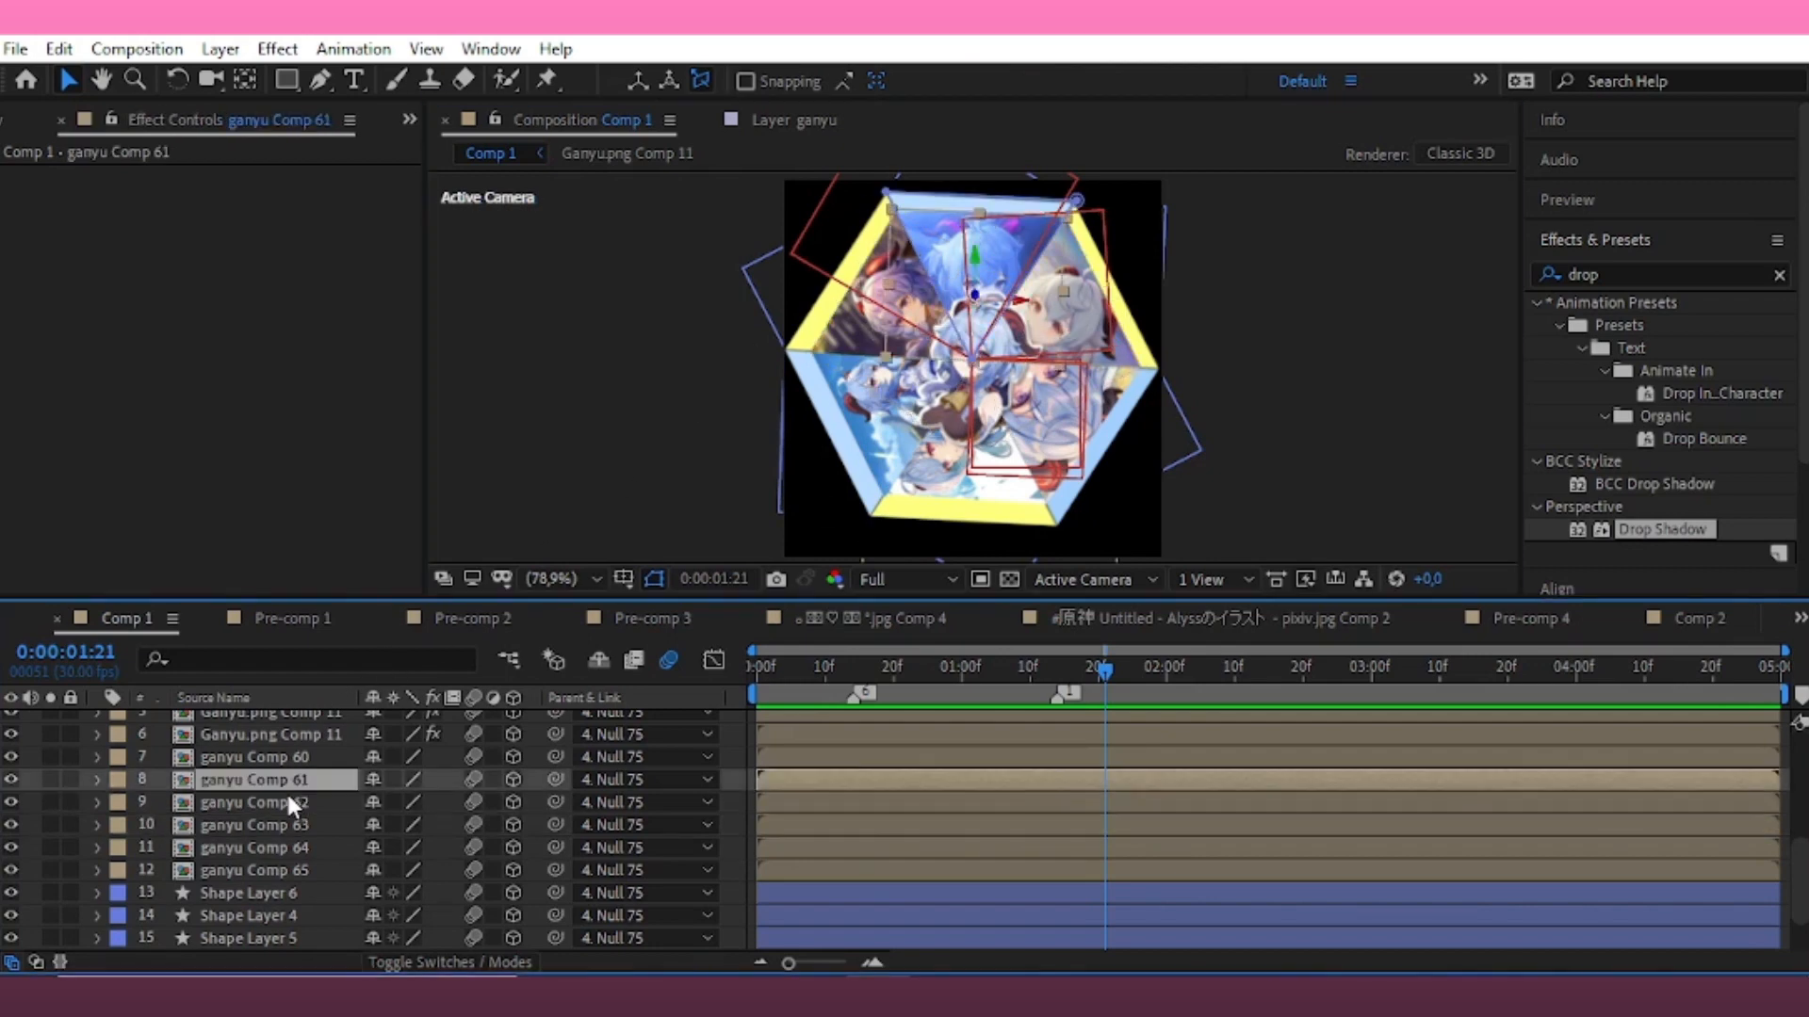
pyautogui.moveTo(234, 895); pyautogui.dragTo(166, 797)
pyautogui.keyDown('ctrl'); pyautogui.click(168, 780); pyautogui.keyUp('ctrl')
pyautogui.click(117, 796)
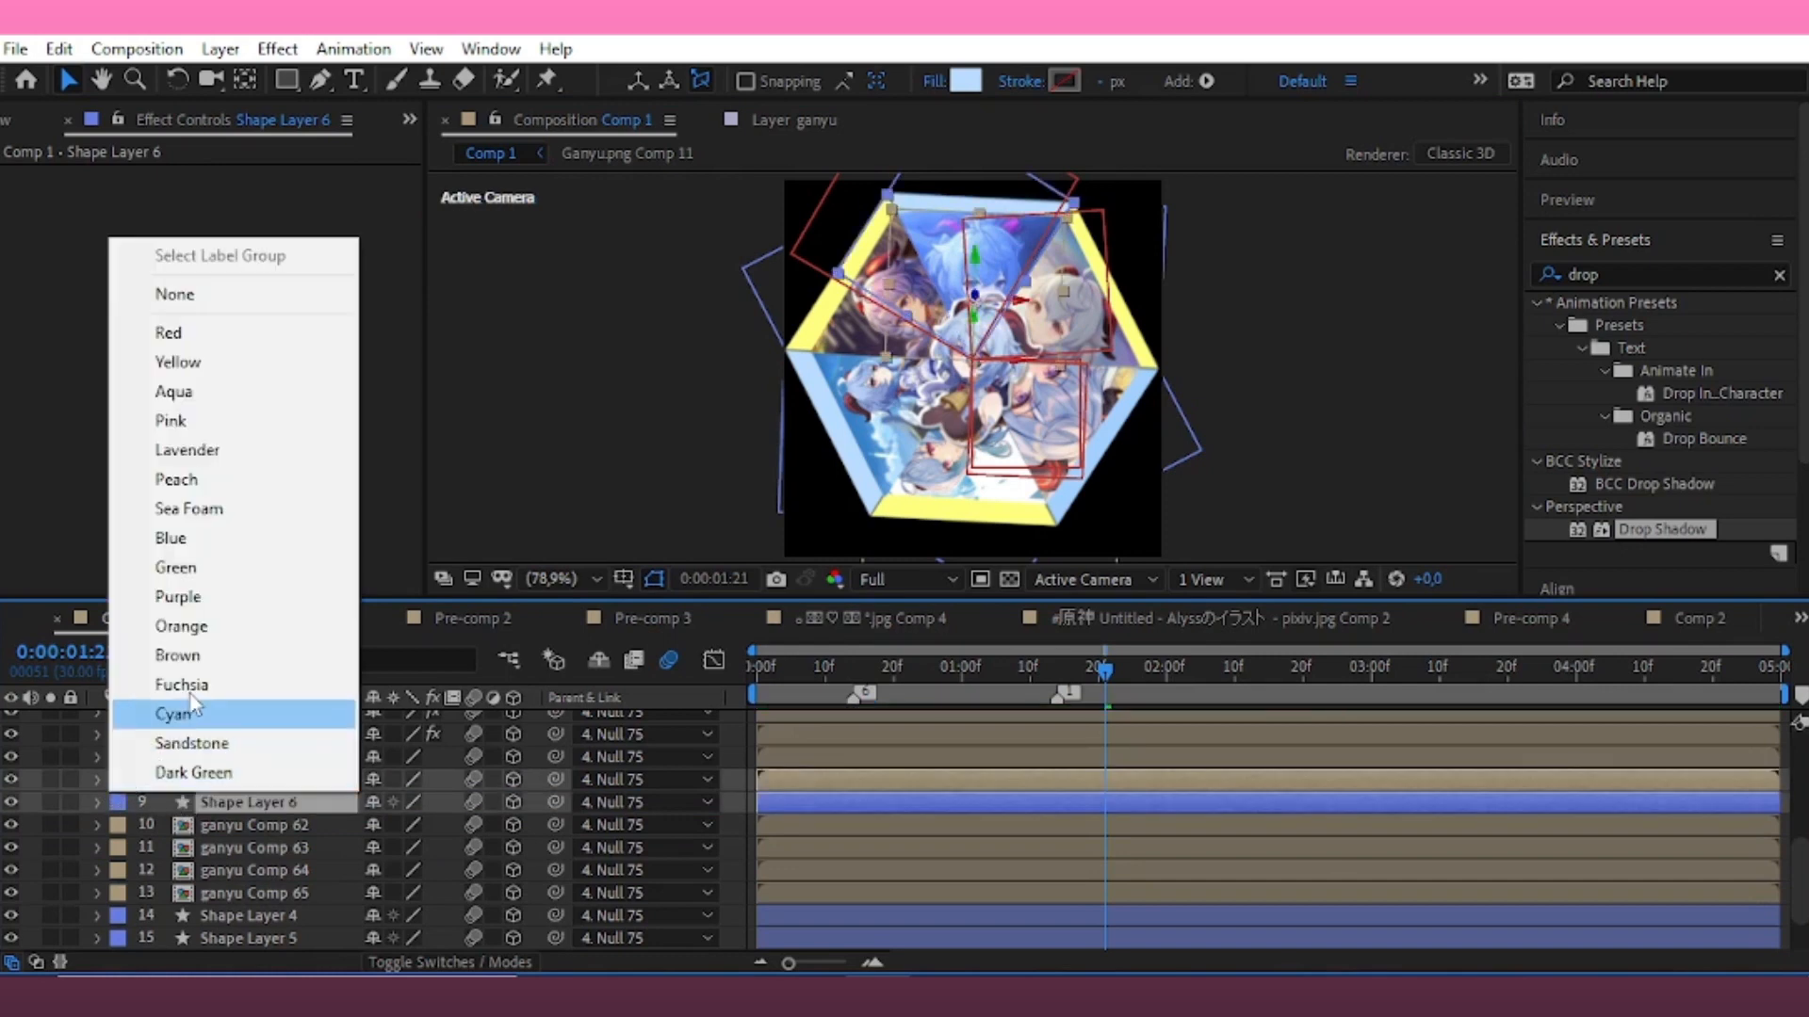
pyautogui.click(235, 626)
# Move Shape Layer 4 directly below ganyu Comp 64 and give both layers the Fuchsia label
pyautogui.scroll(-3, 283, 819)
pyautogui.click(240, 847)
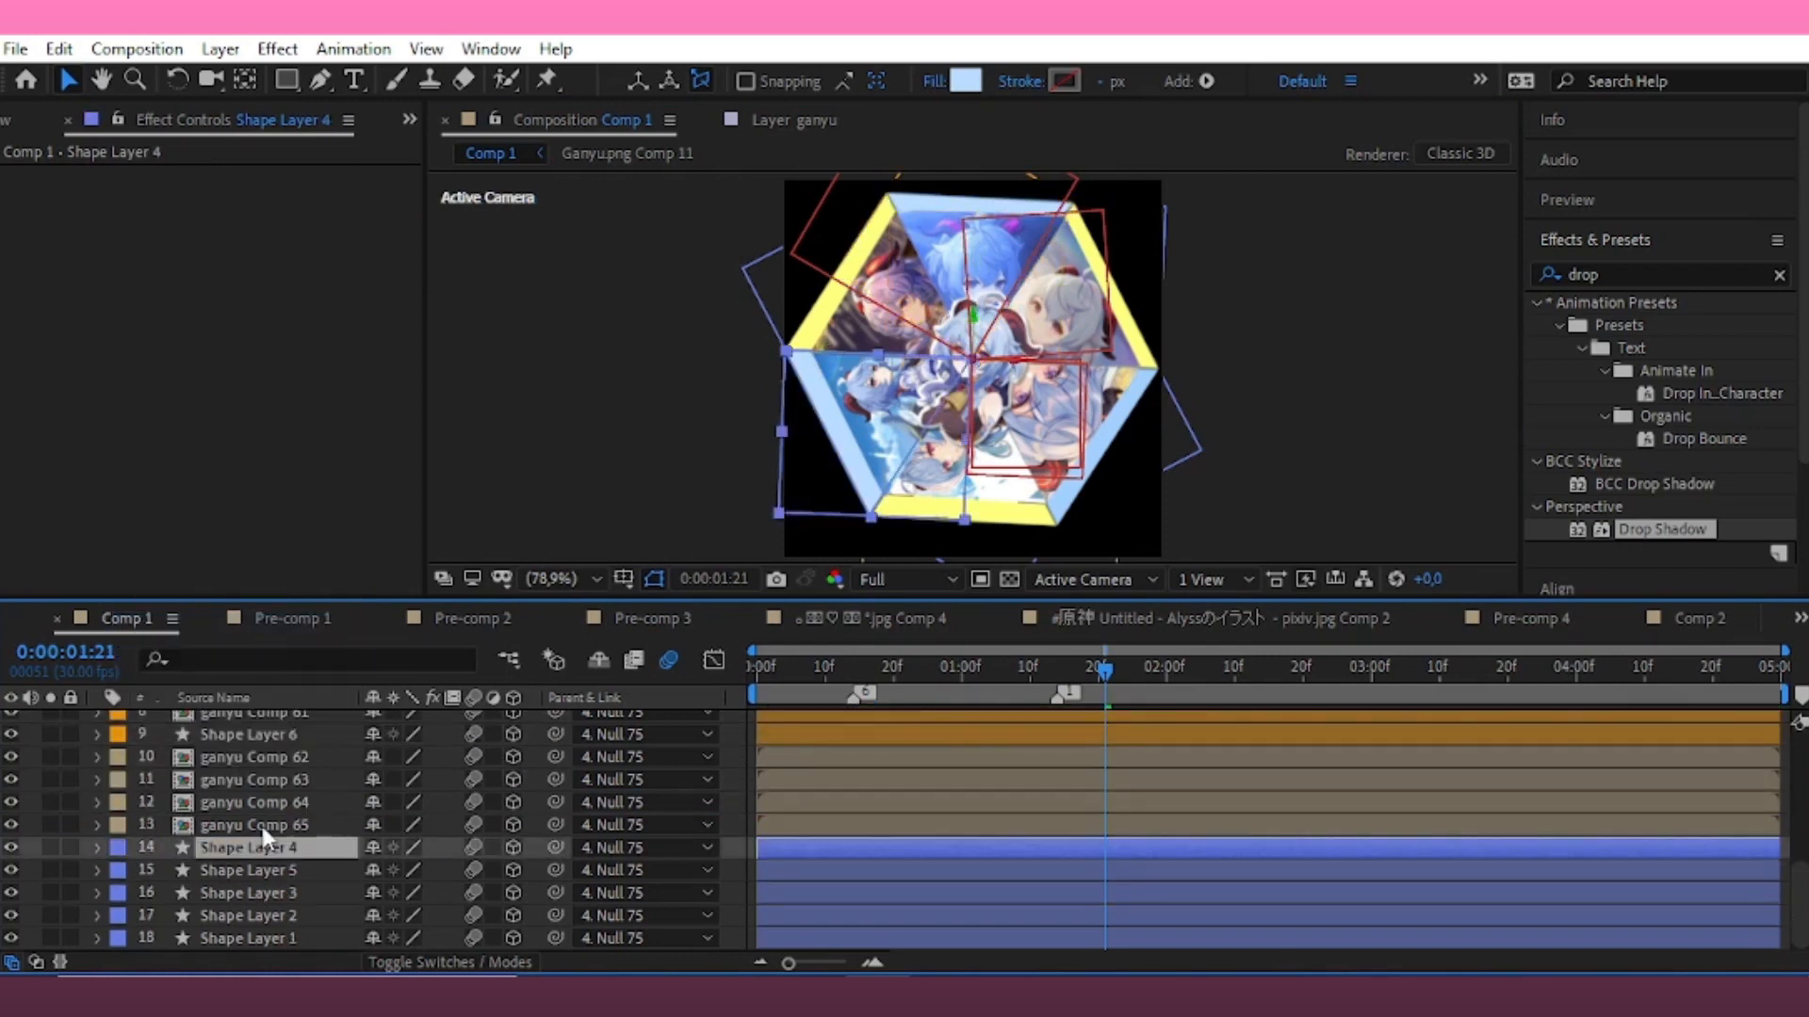
pyautogui.click(260, 752)
pyautogui.click(263, 778)
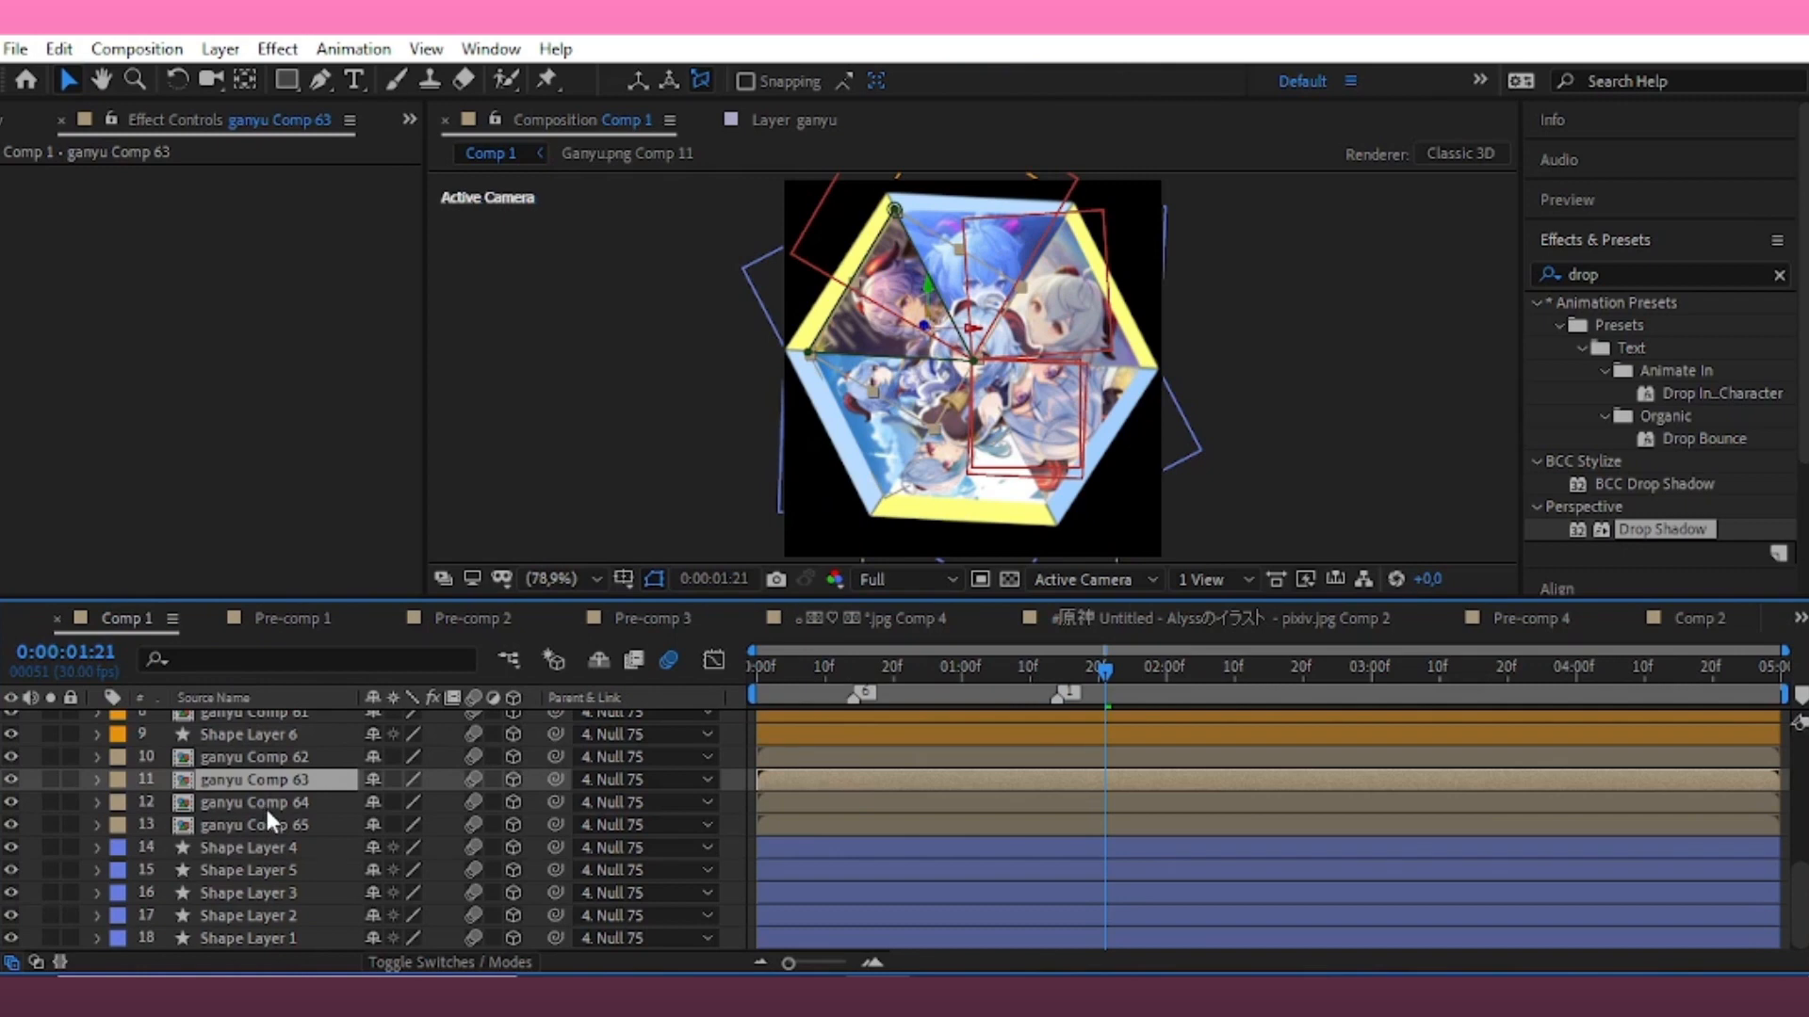
pyautogui.click(264, 806)
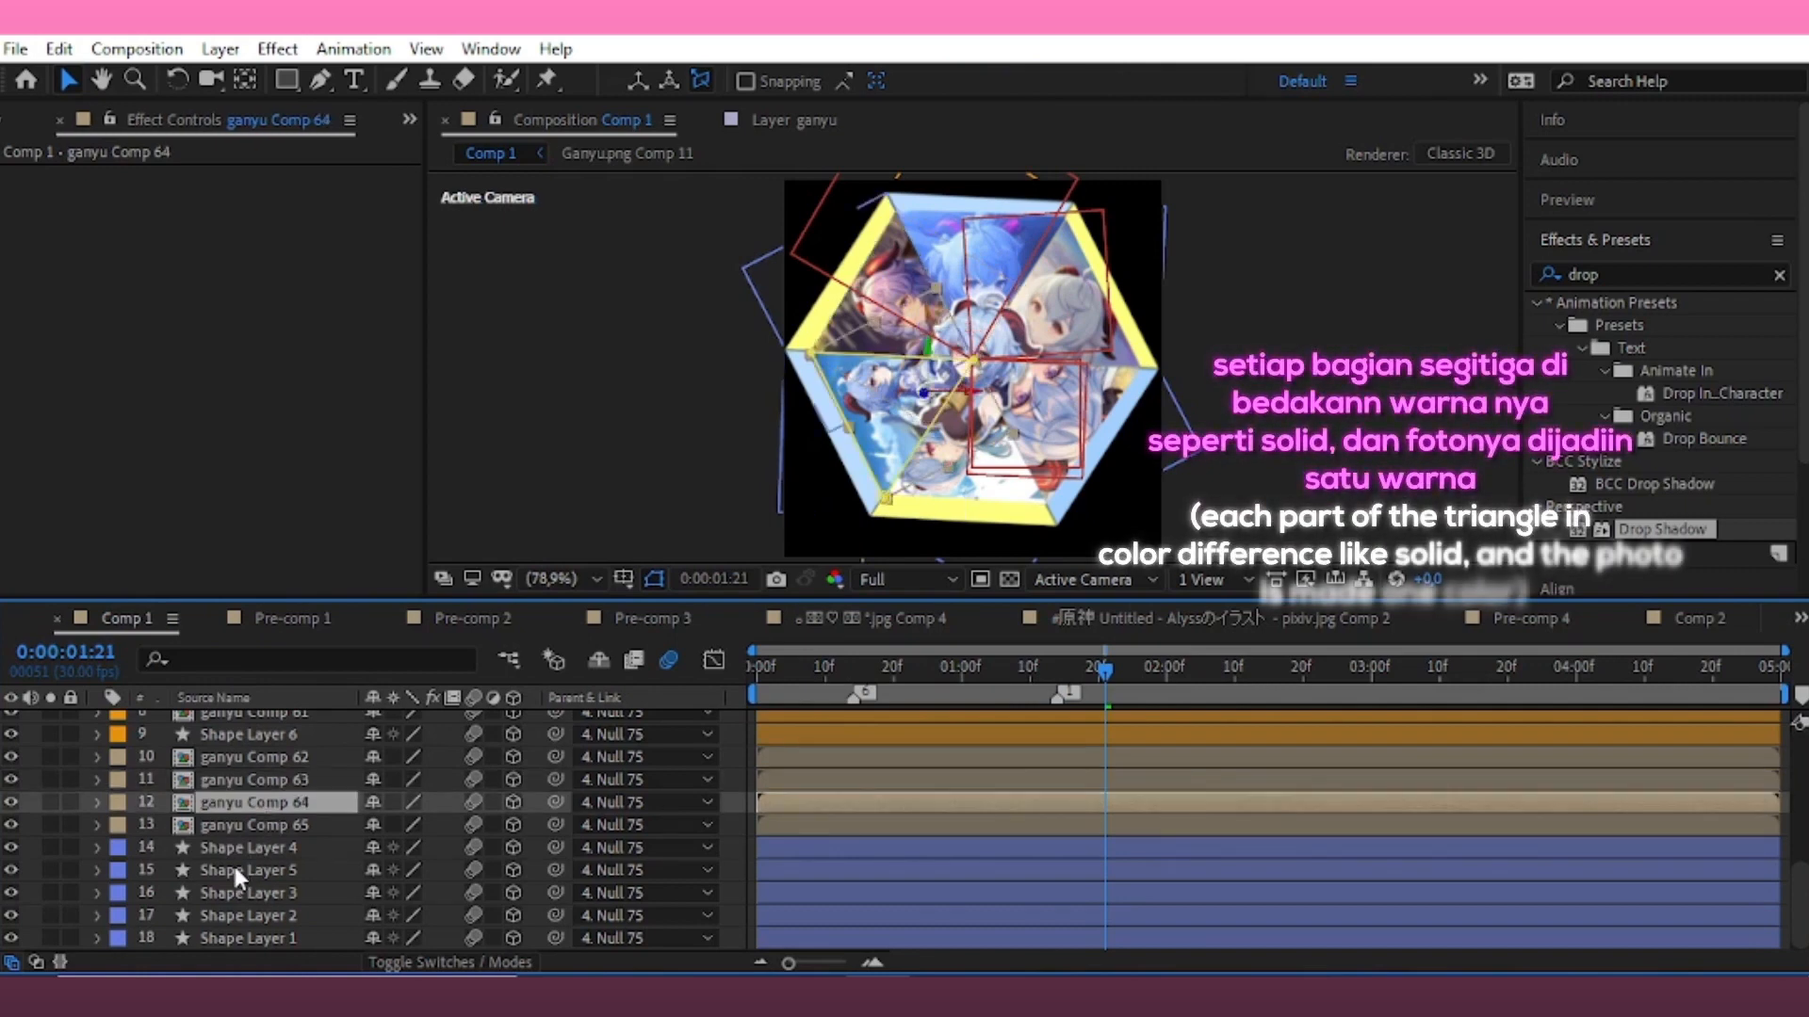
pyautogui.moveTo(239, 846); pyautogui.dragTo(236, 824)
pyautogui.keyDown('ctrl'); pyautogui.click(154, 801); pyautogui.keyUp('ctrl')
pyautogui.click(117, 802)
pyautogui.click(155, 702)
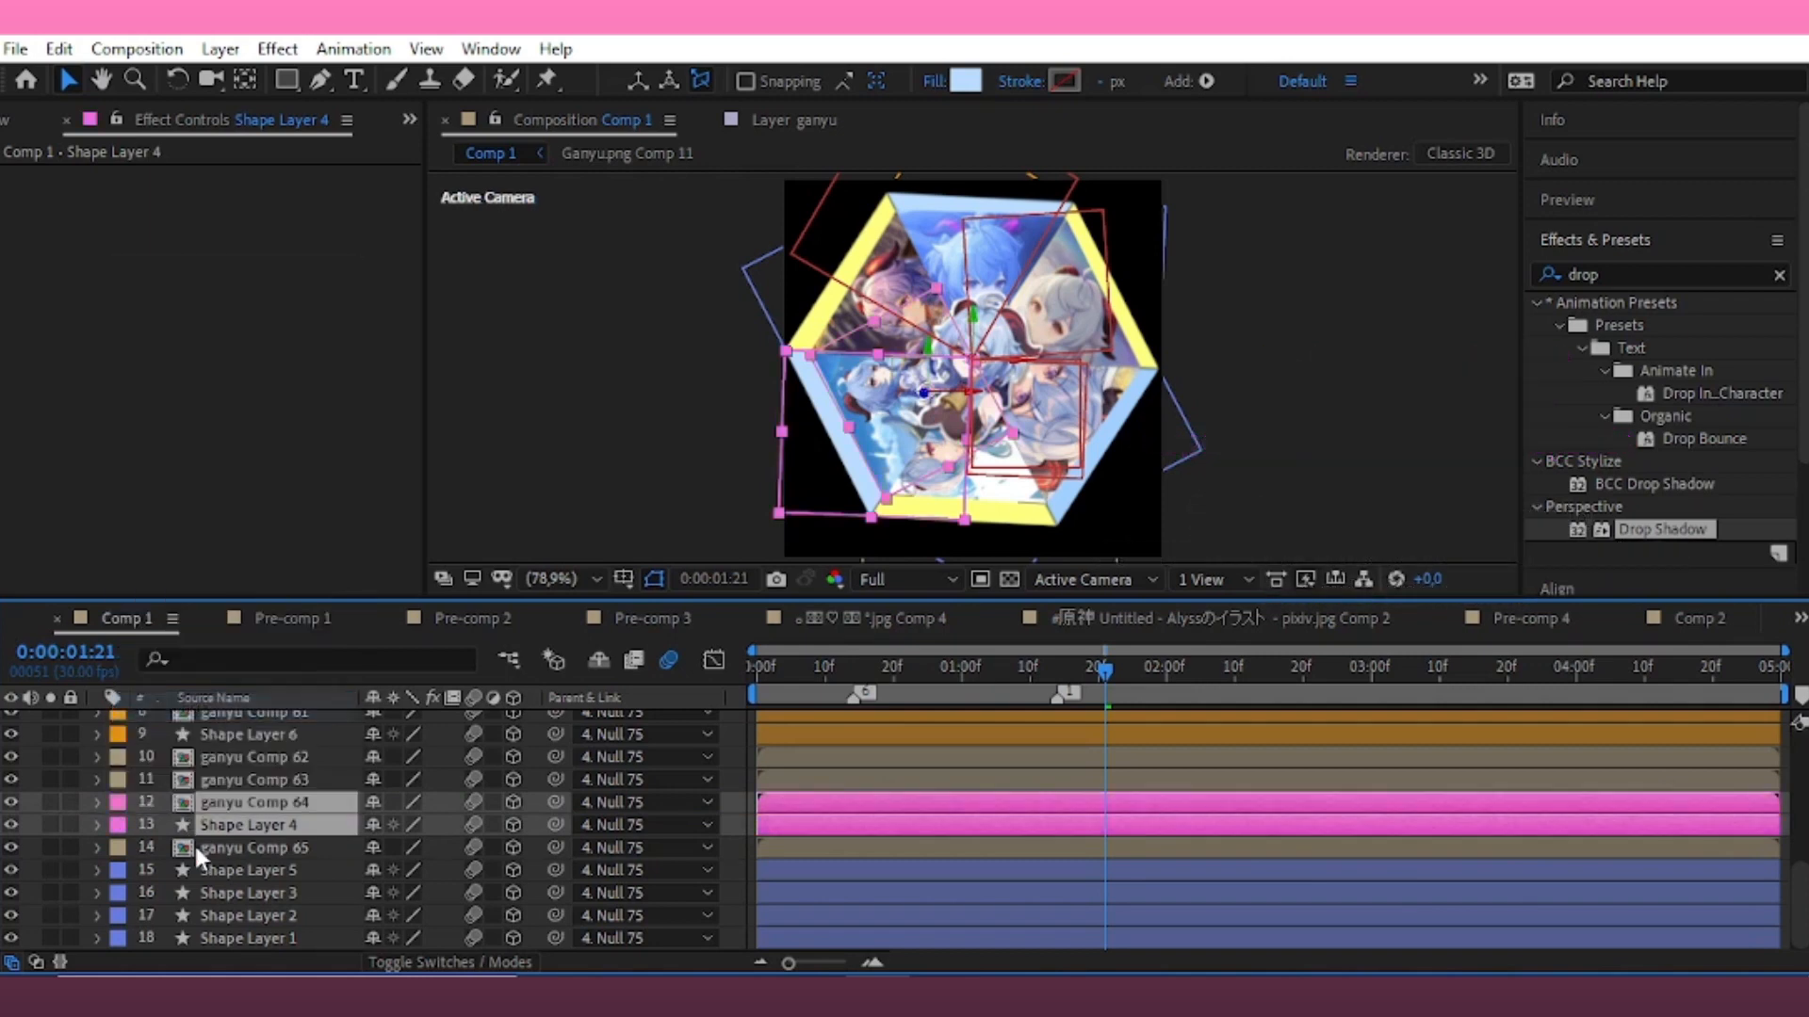
# Move Shape Layer 3 directly below ganyu Comp 65 and give both layers the Yellow label
pyautogui.click(252, 848)
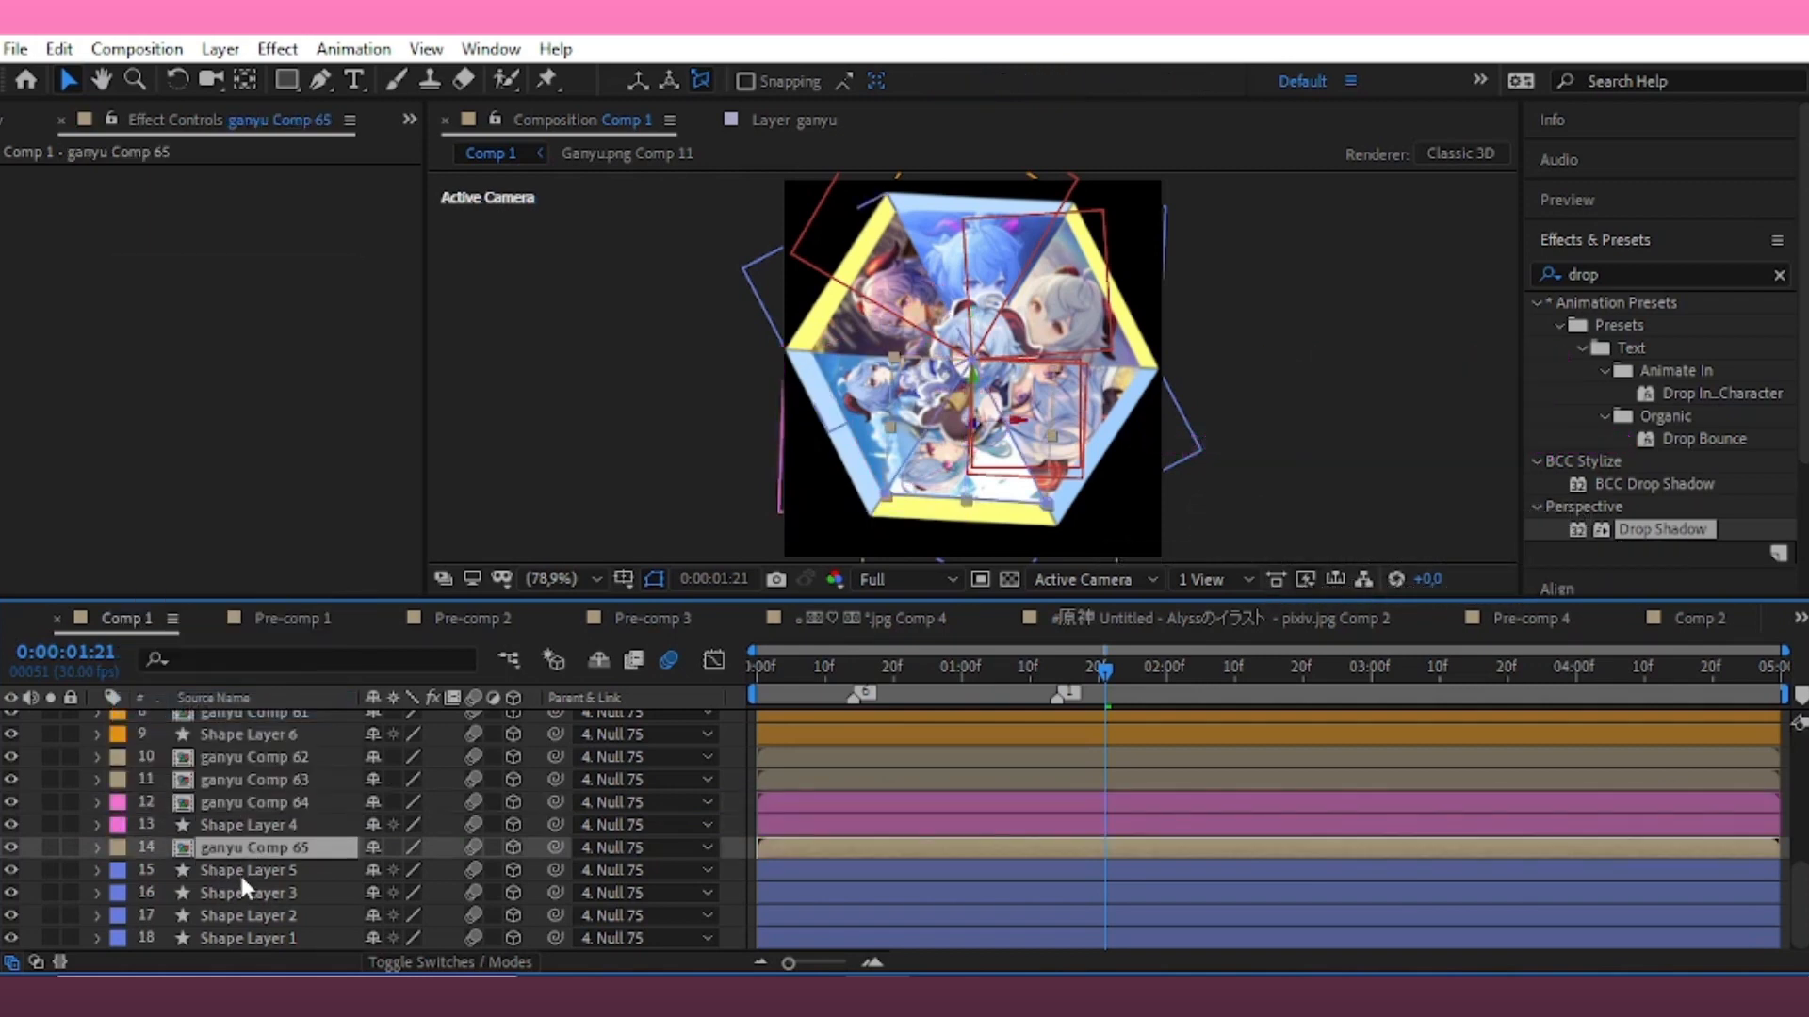
pyautogui.click(239, 872)
pyautogui.moveTo(241, 893); pyautogui.dragTo(244, 869)
pyautogui.keyDown('ctrl'); pyautogui.click(158, 847); pyautogui.keyUp('ctrl')
pyautogui.click(118, 870)
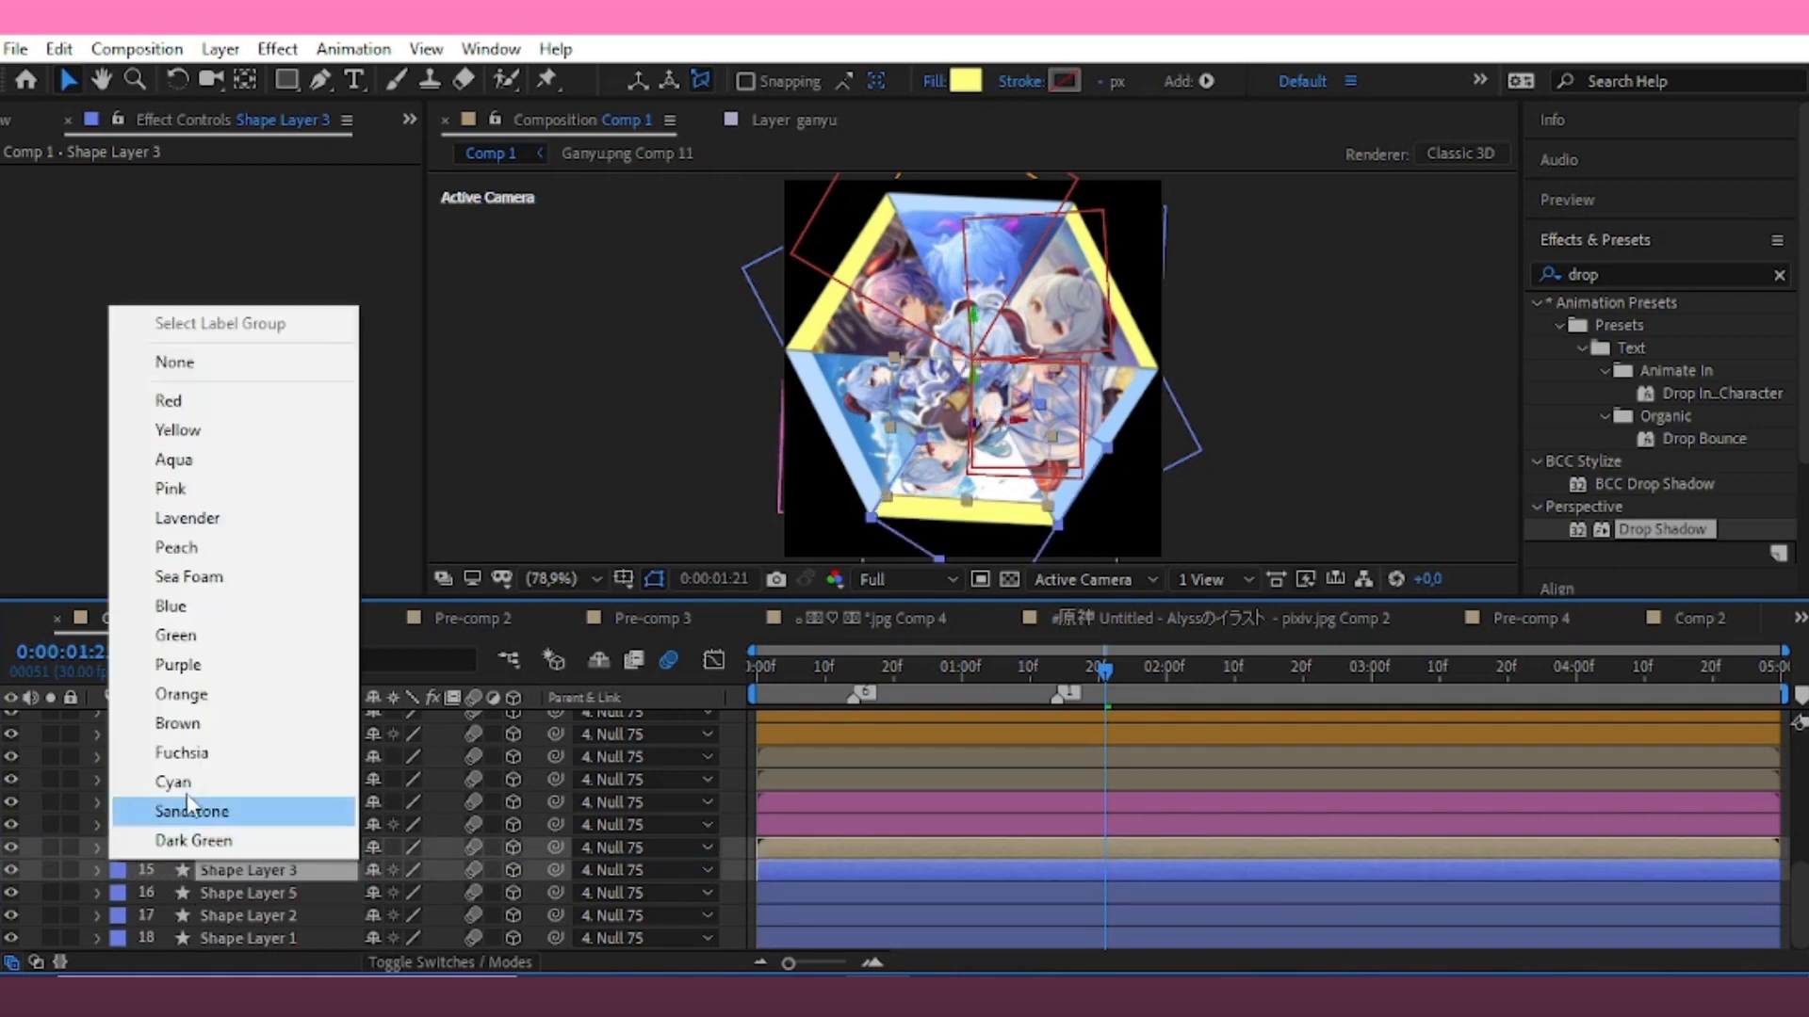
pyautogui.click(230, 718)
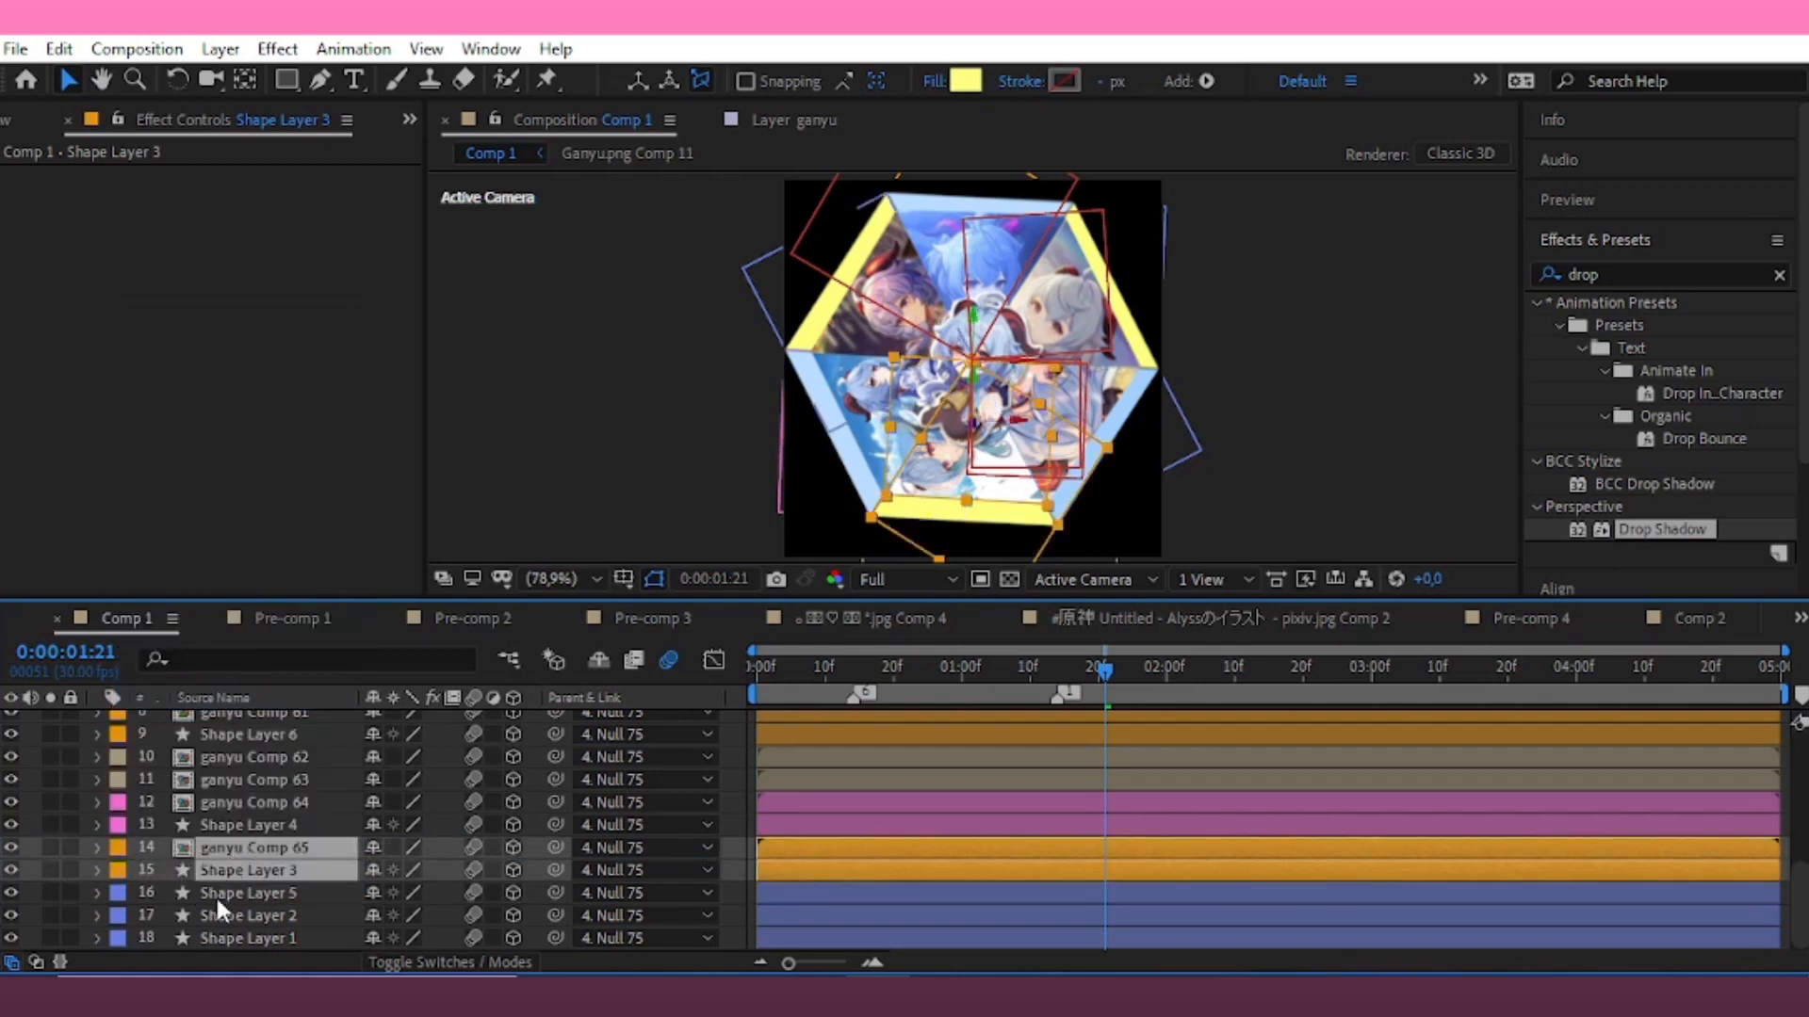
pyautogui.click(118, 851)
pyautogui.click(231, 434)
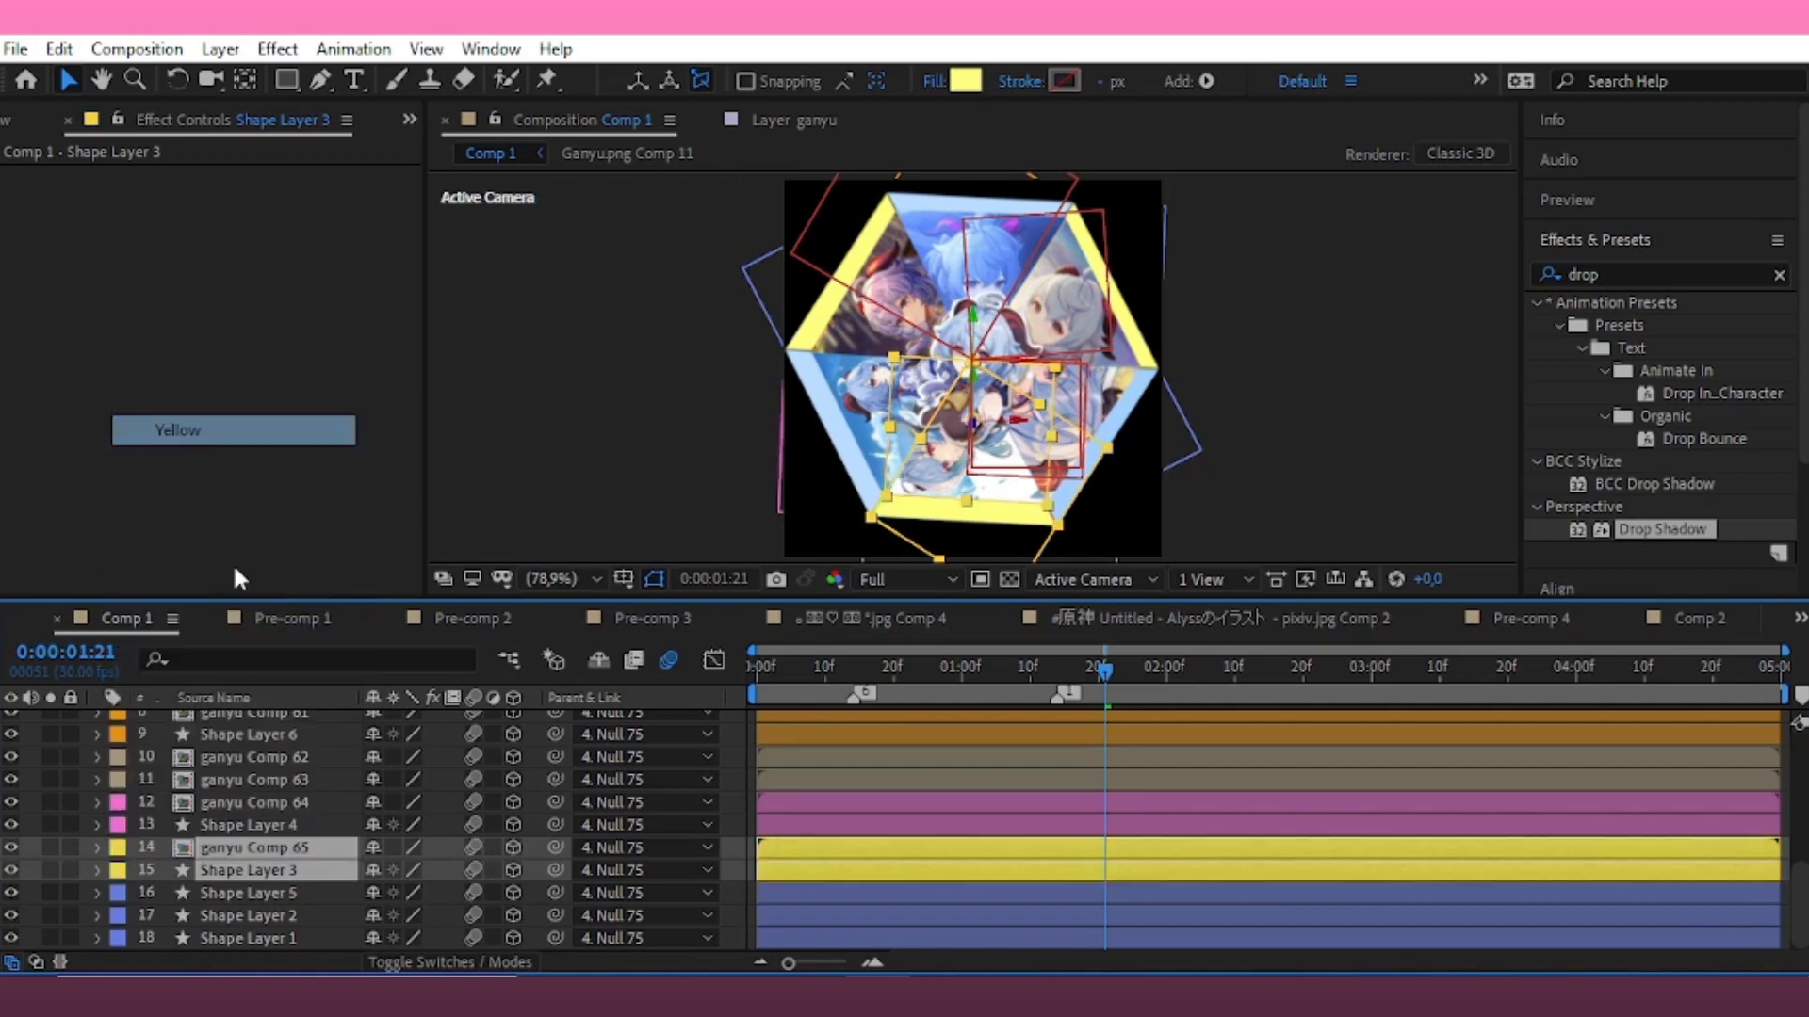
# Move Shape Layer 5 directly below ganyu Comp 63 and give both layers the Aqua label
pyautogui.click(238, 892)
pyautogui.scroll(4, 229, 805)
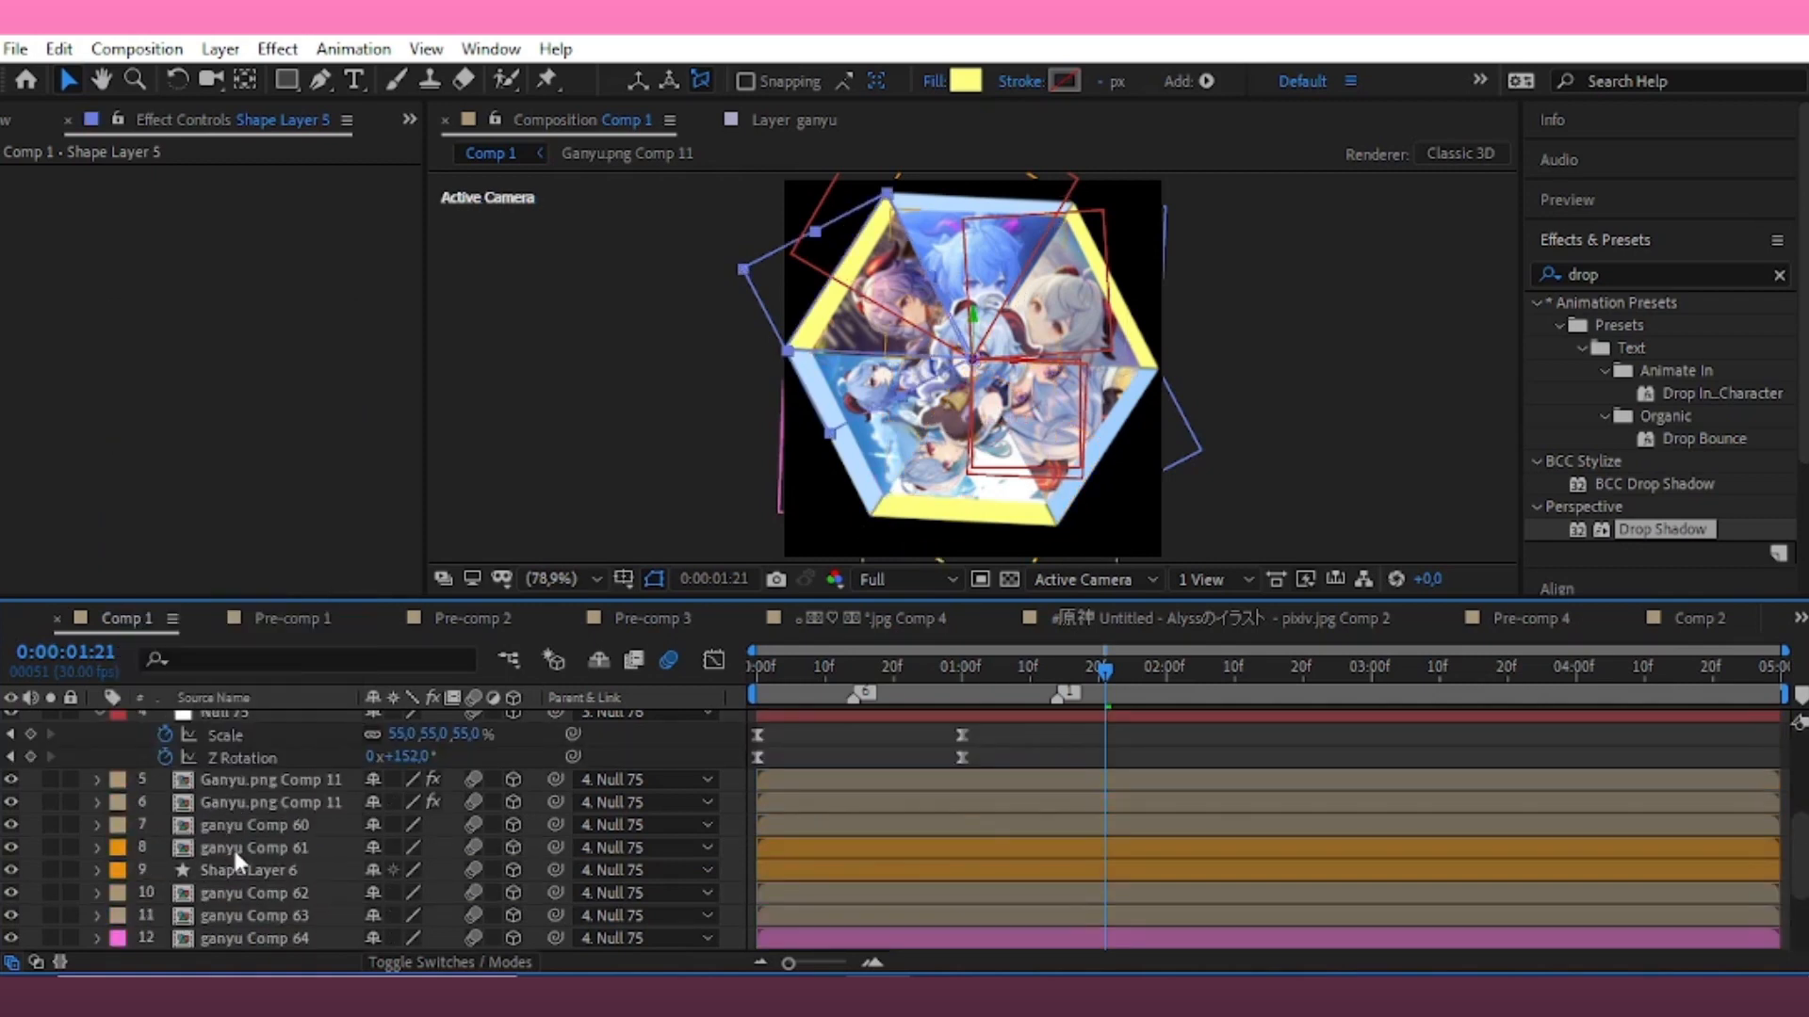
pyautogui.scroll(-4, 239, 841)
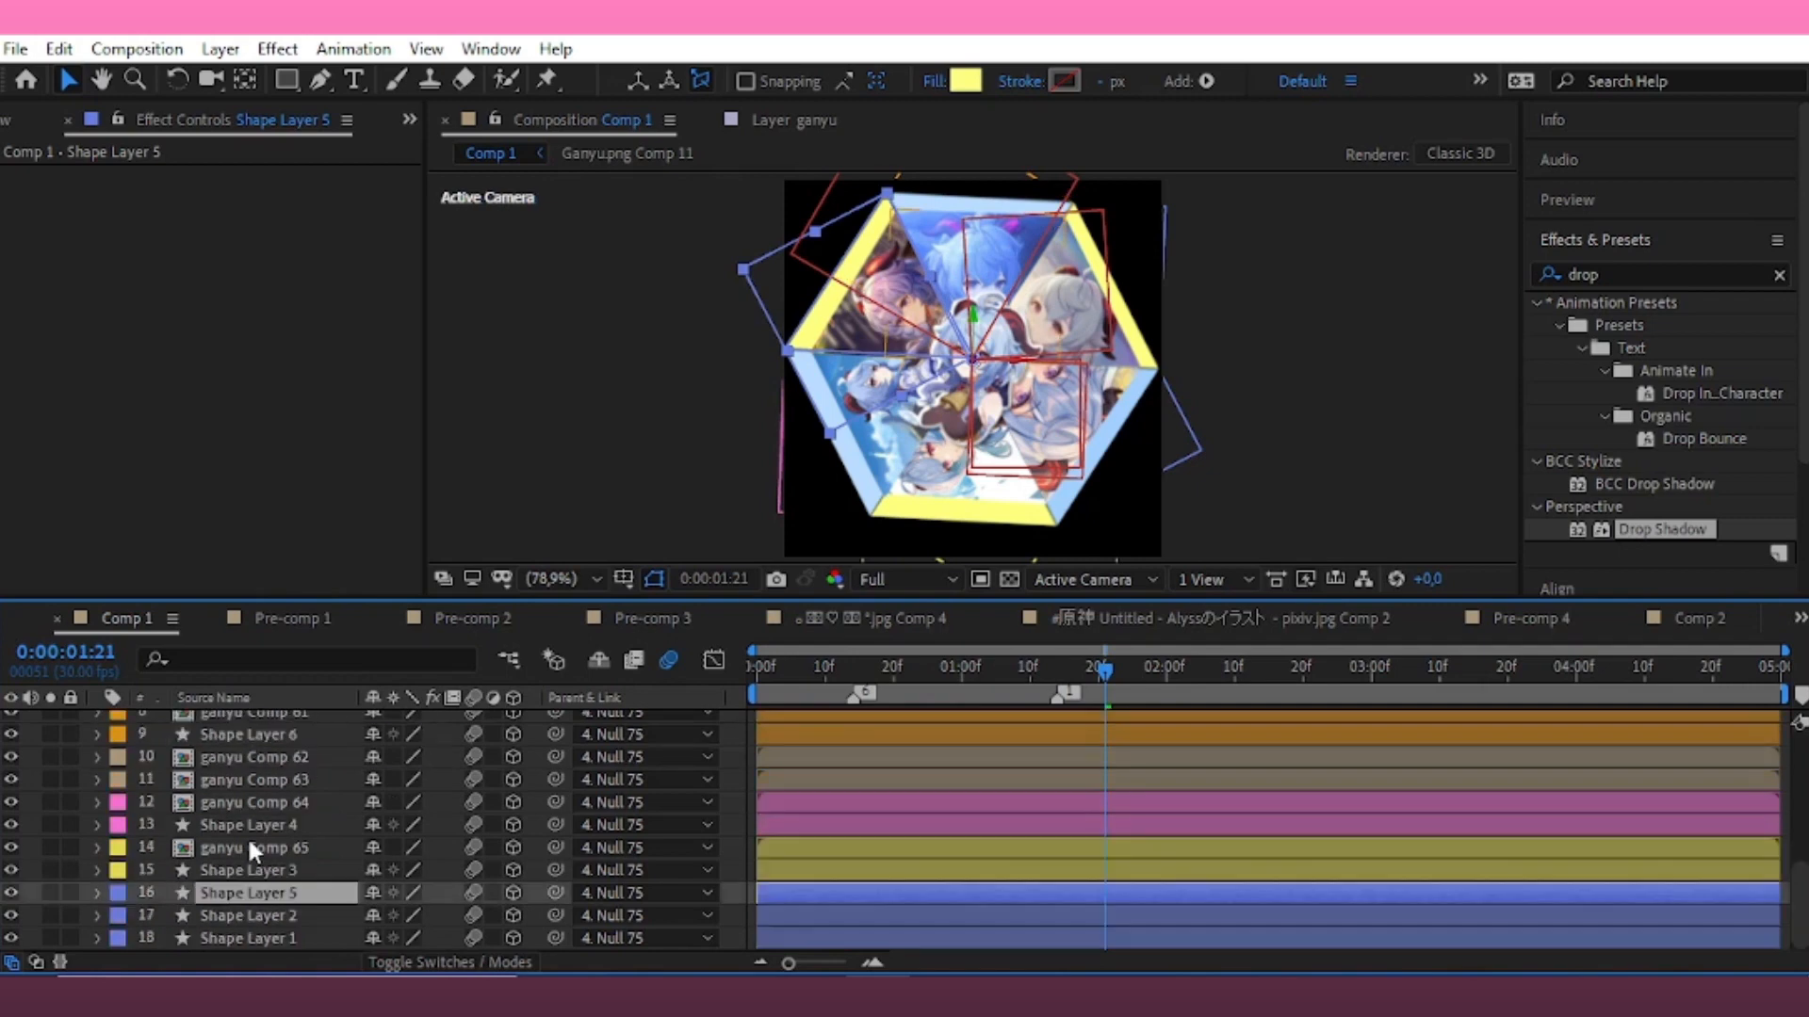
pyautogui.click(235, 755)
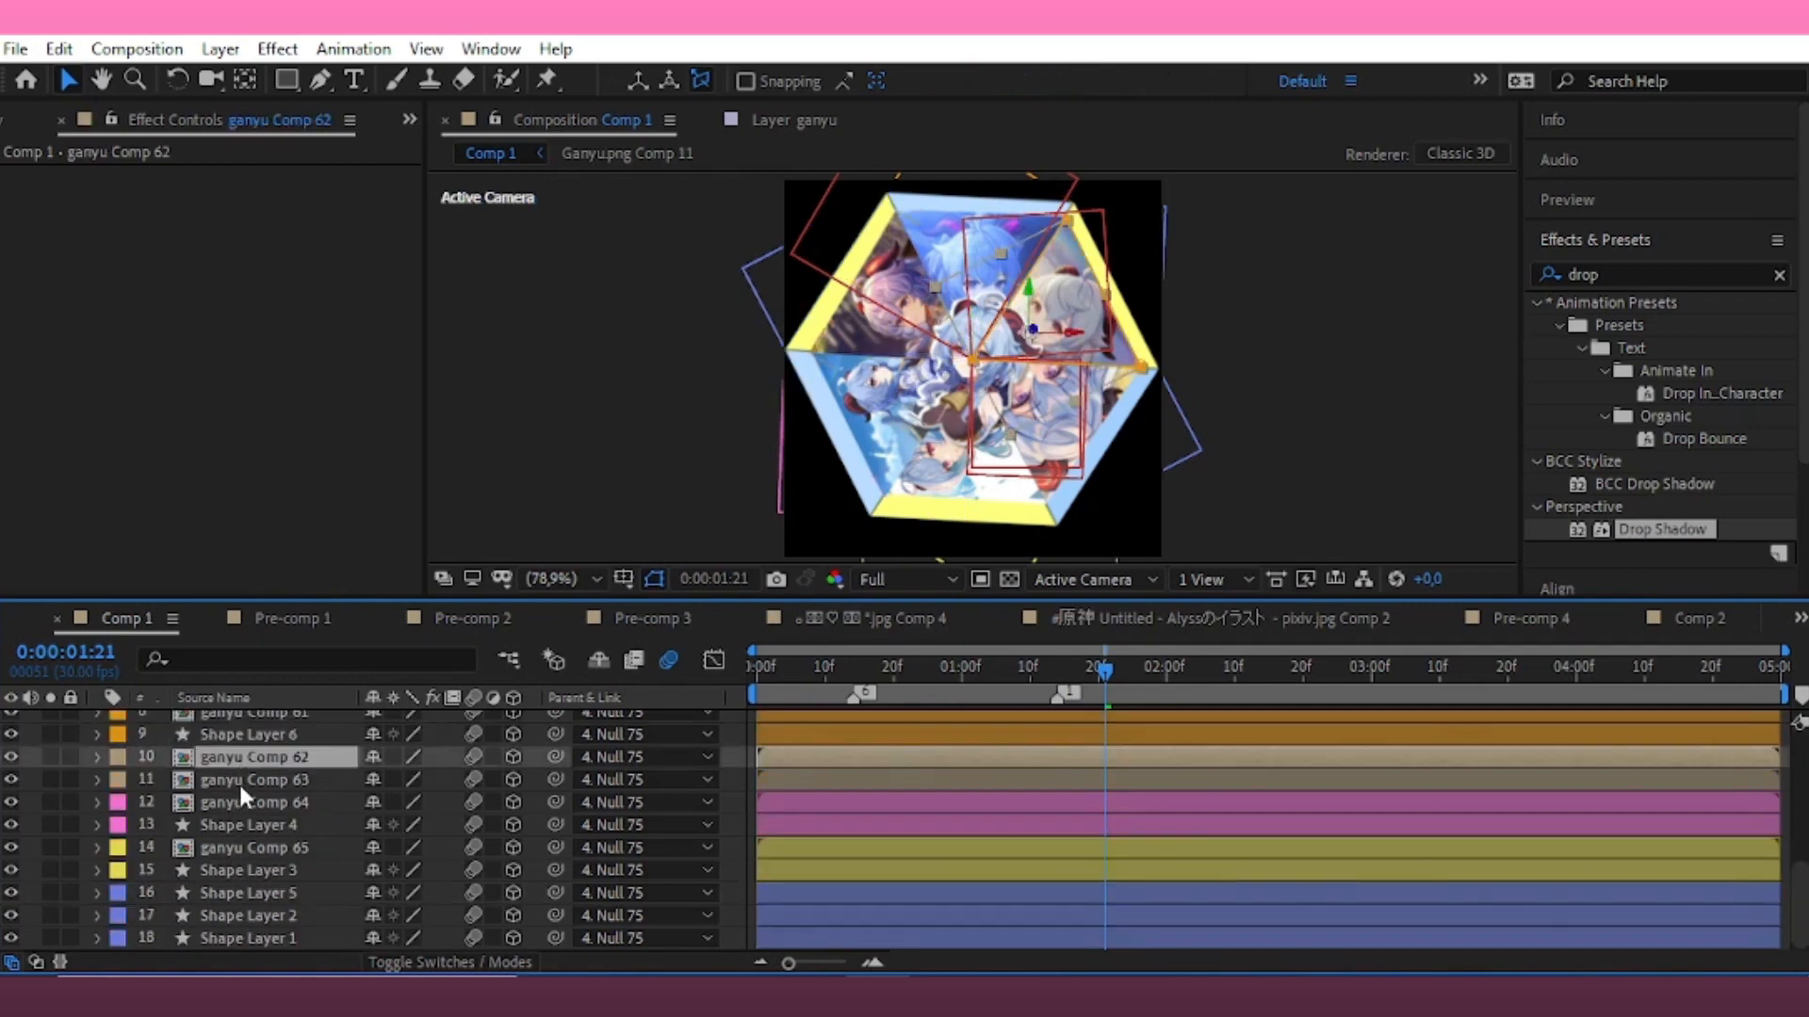
pyautogui.click(239, 781)
pyautogui.moveTo(227, 896)
pyautogui.mouseDown()
pyautogui.moveTo(263, 816)
pyautogui.moveTo(162, 772)
pyautogui.moveTo(175, 800)
pyautogui.mouseUp()
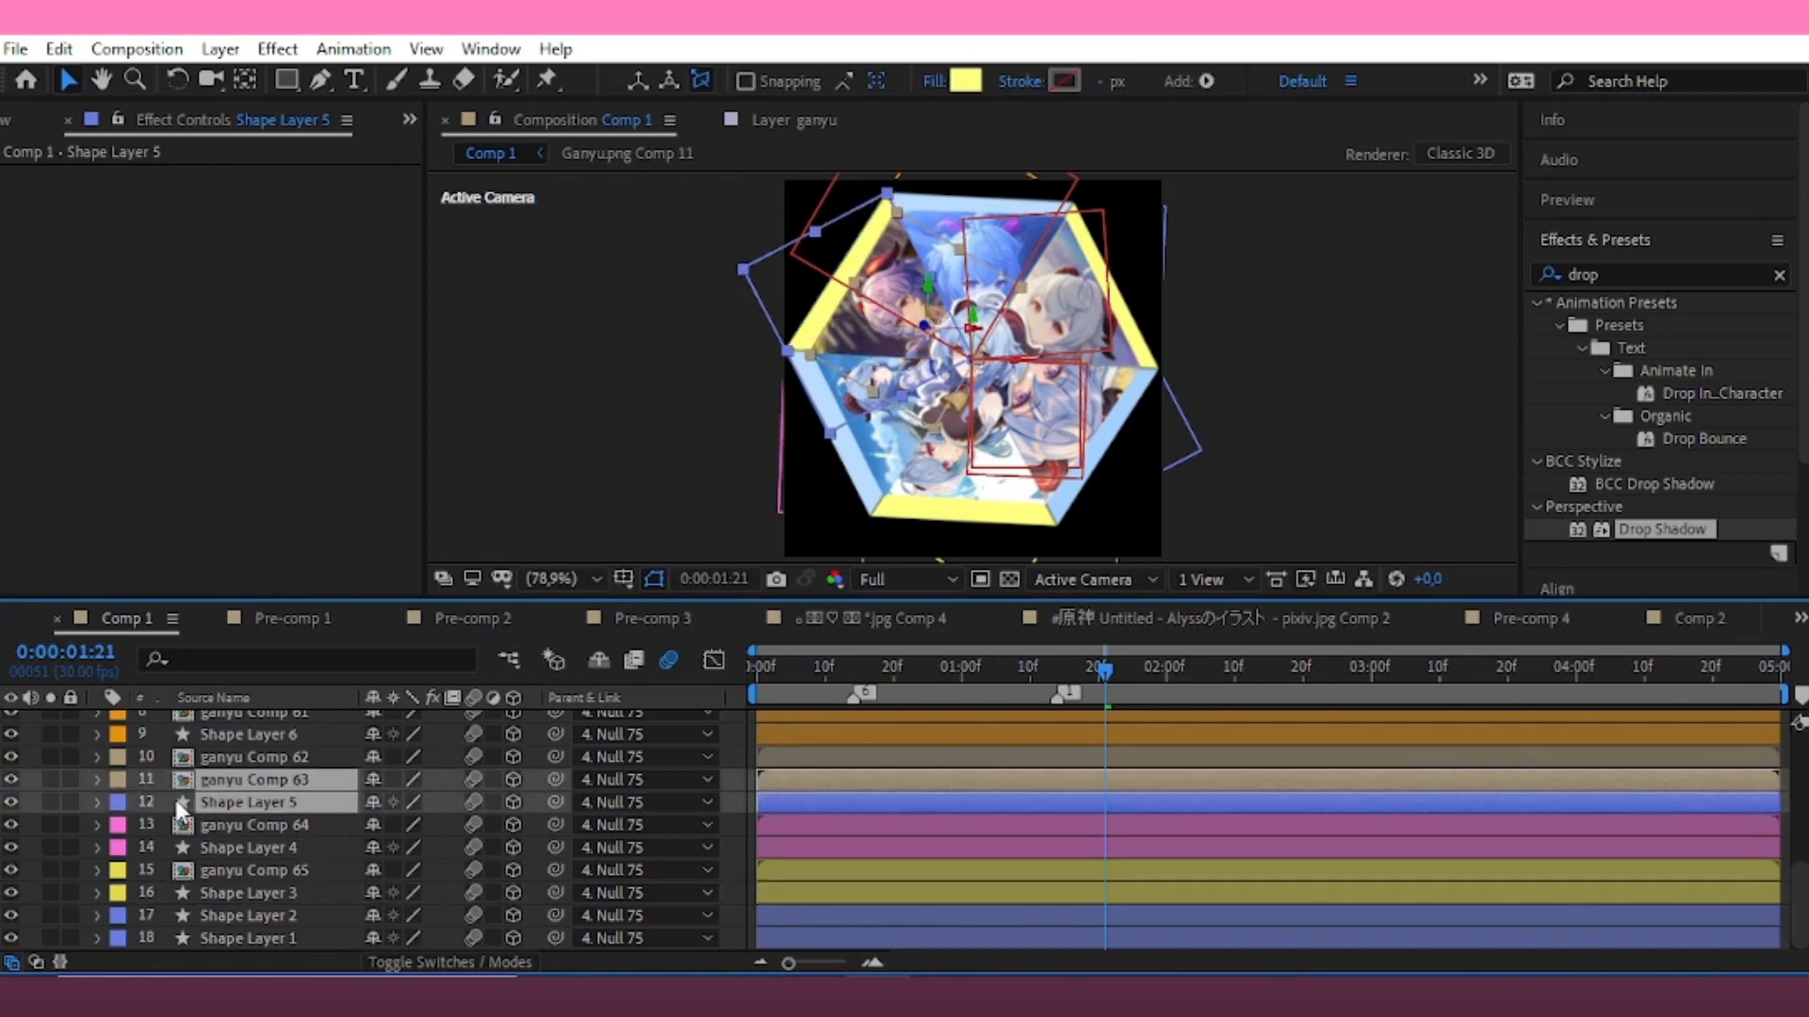
pyautogui.click(118, 801)
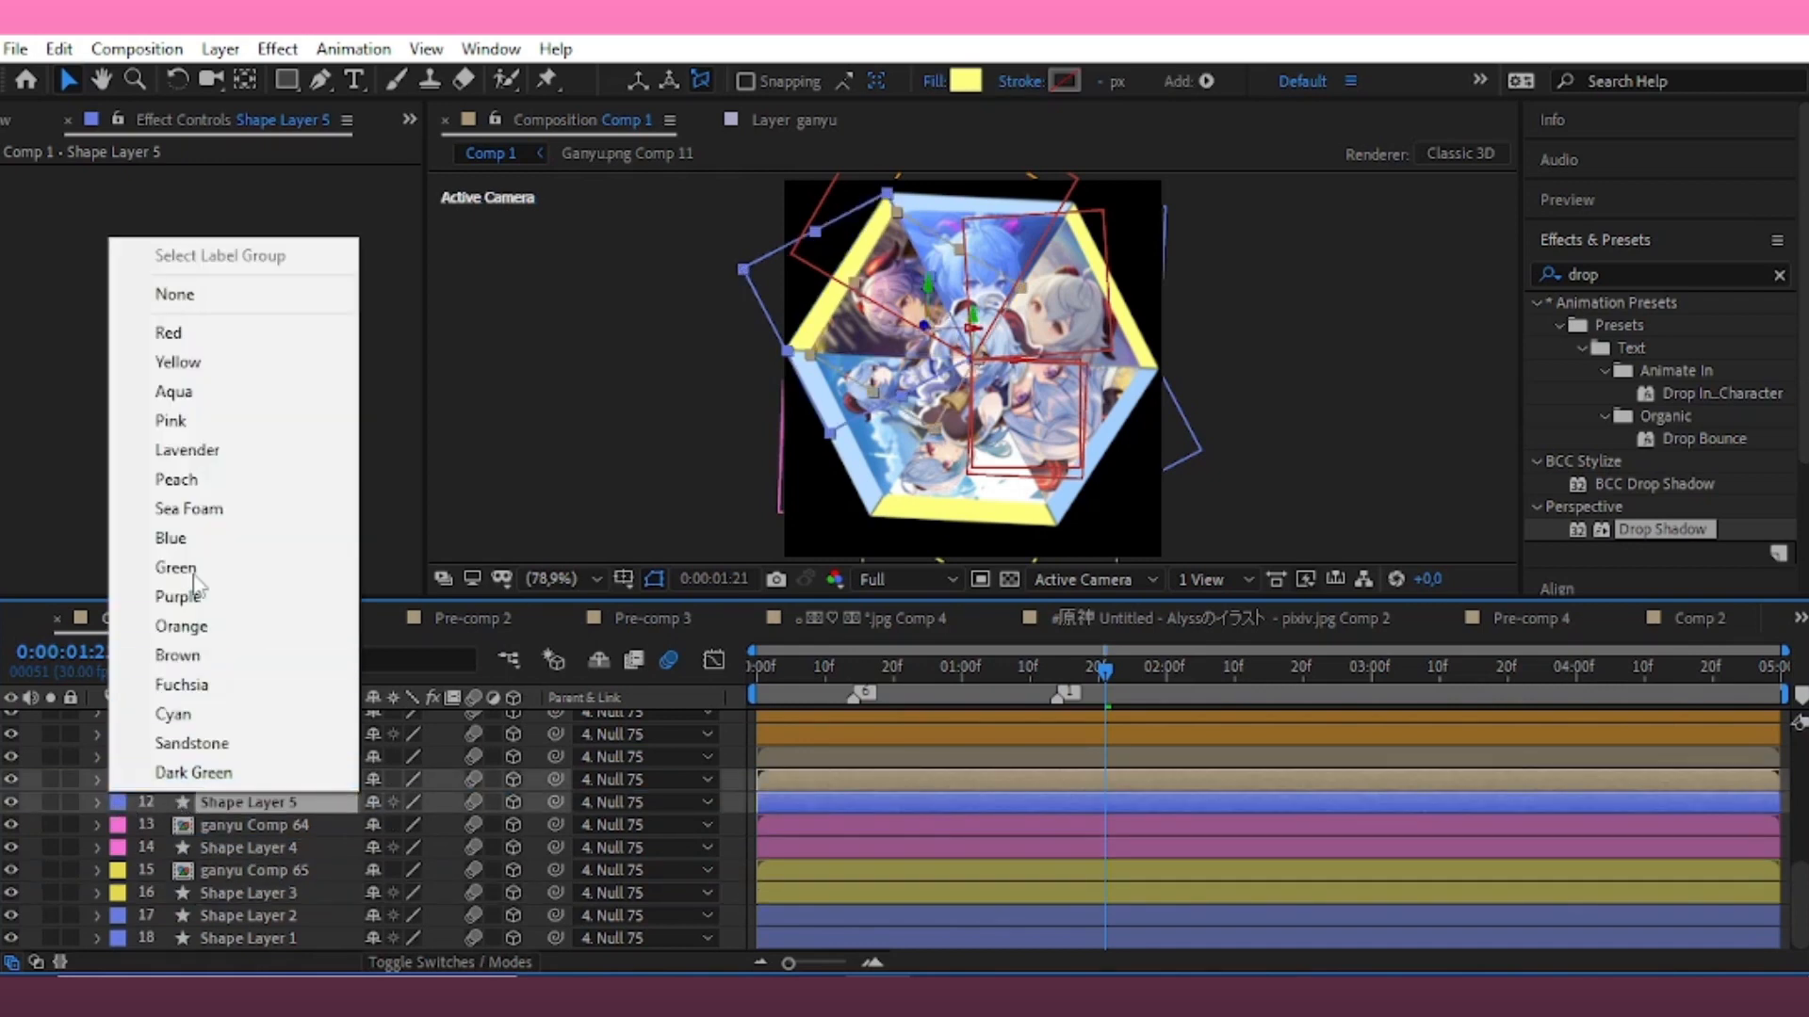
pyautogui.click(226, 391)
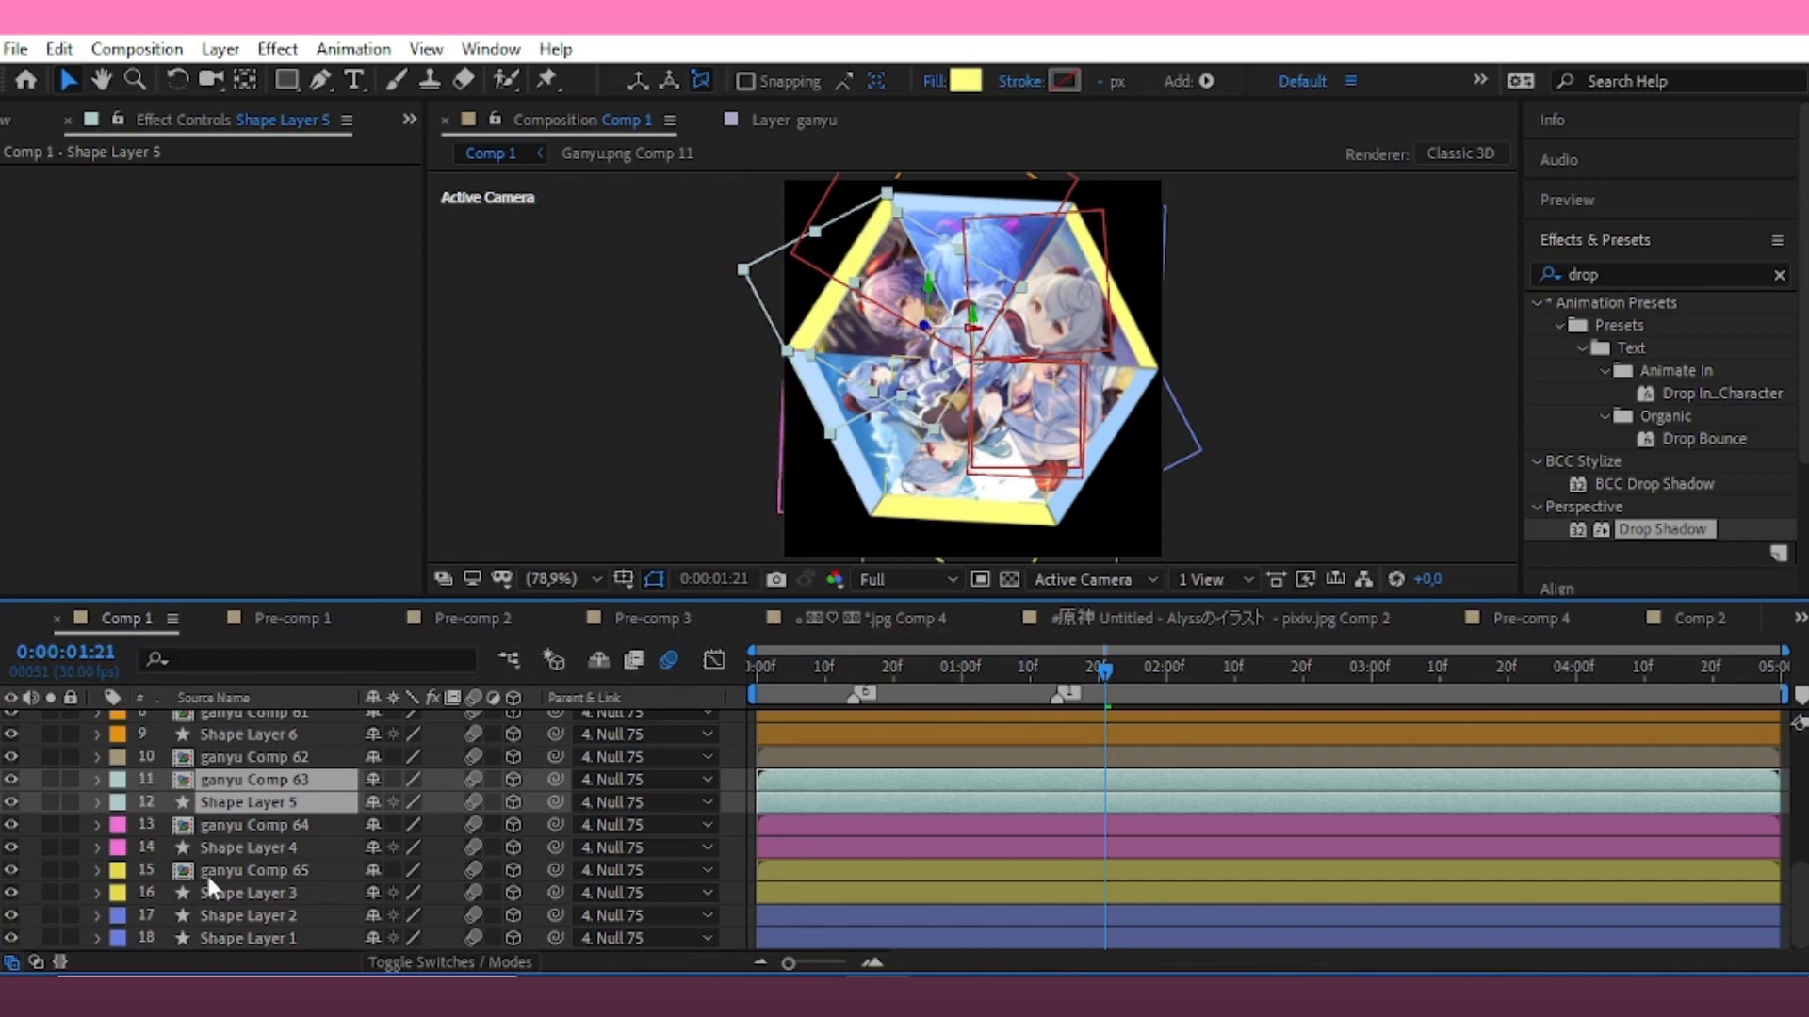
# Move Shape Layer 2 directly below ganyu Comp 60 and give both layers the Blue label
pyautogui.click(243, 933)
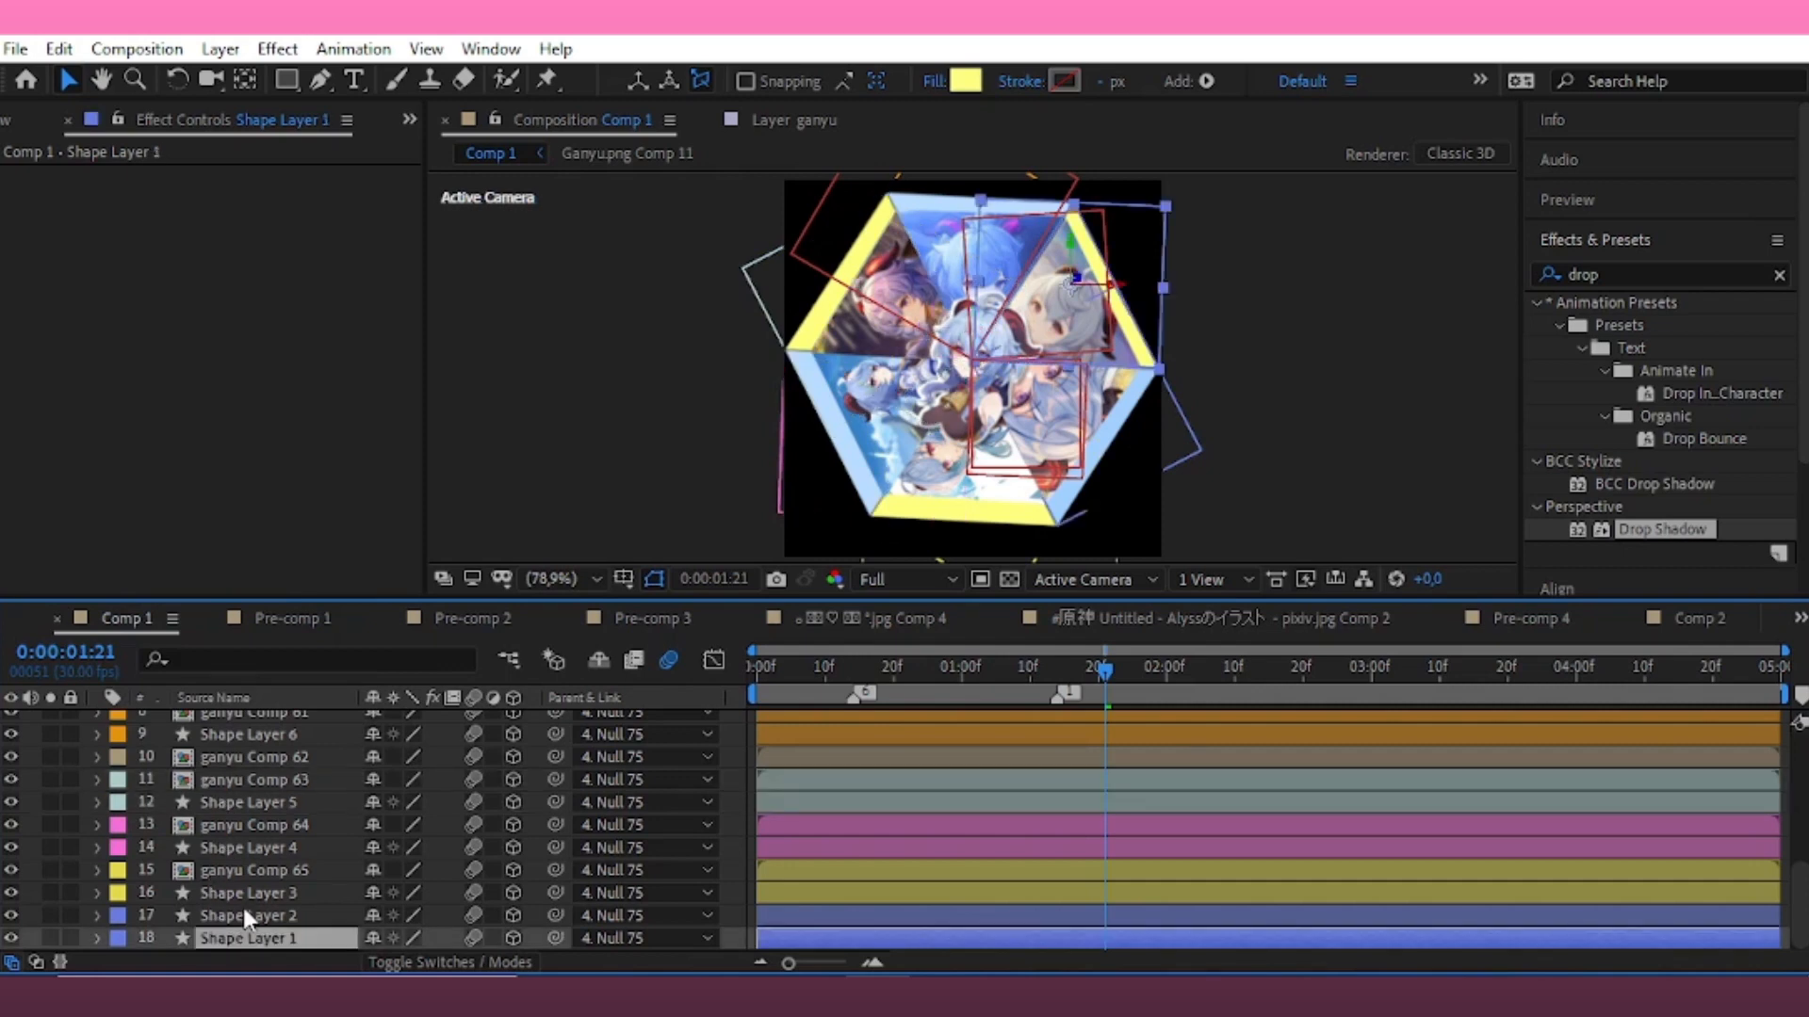
pyautogui.scroll(3, 244, 910)
pyautogui.click(234, 828)
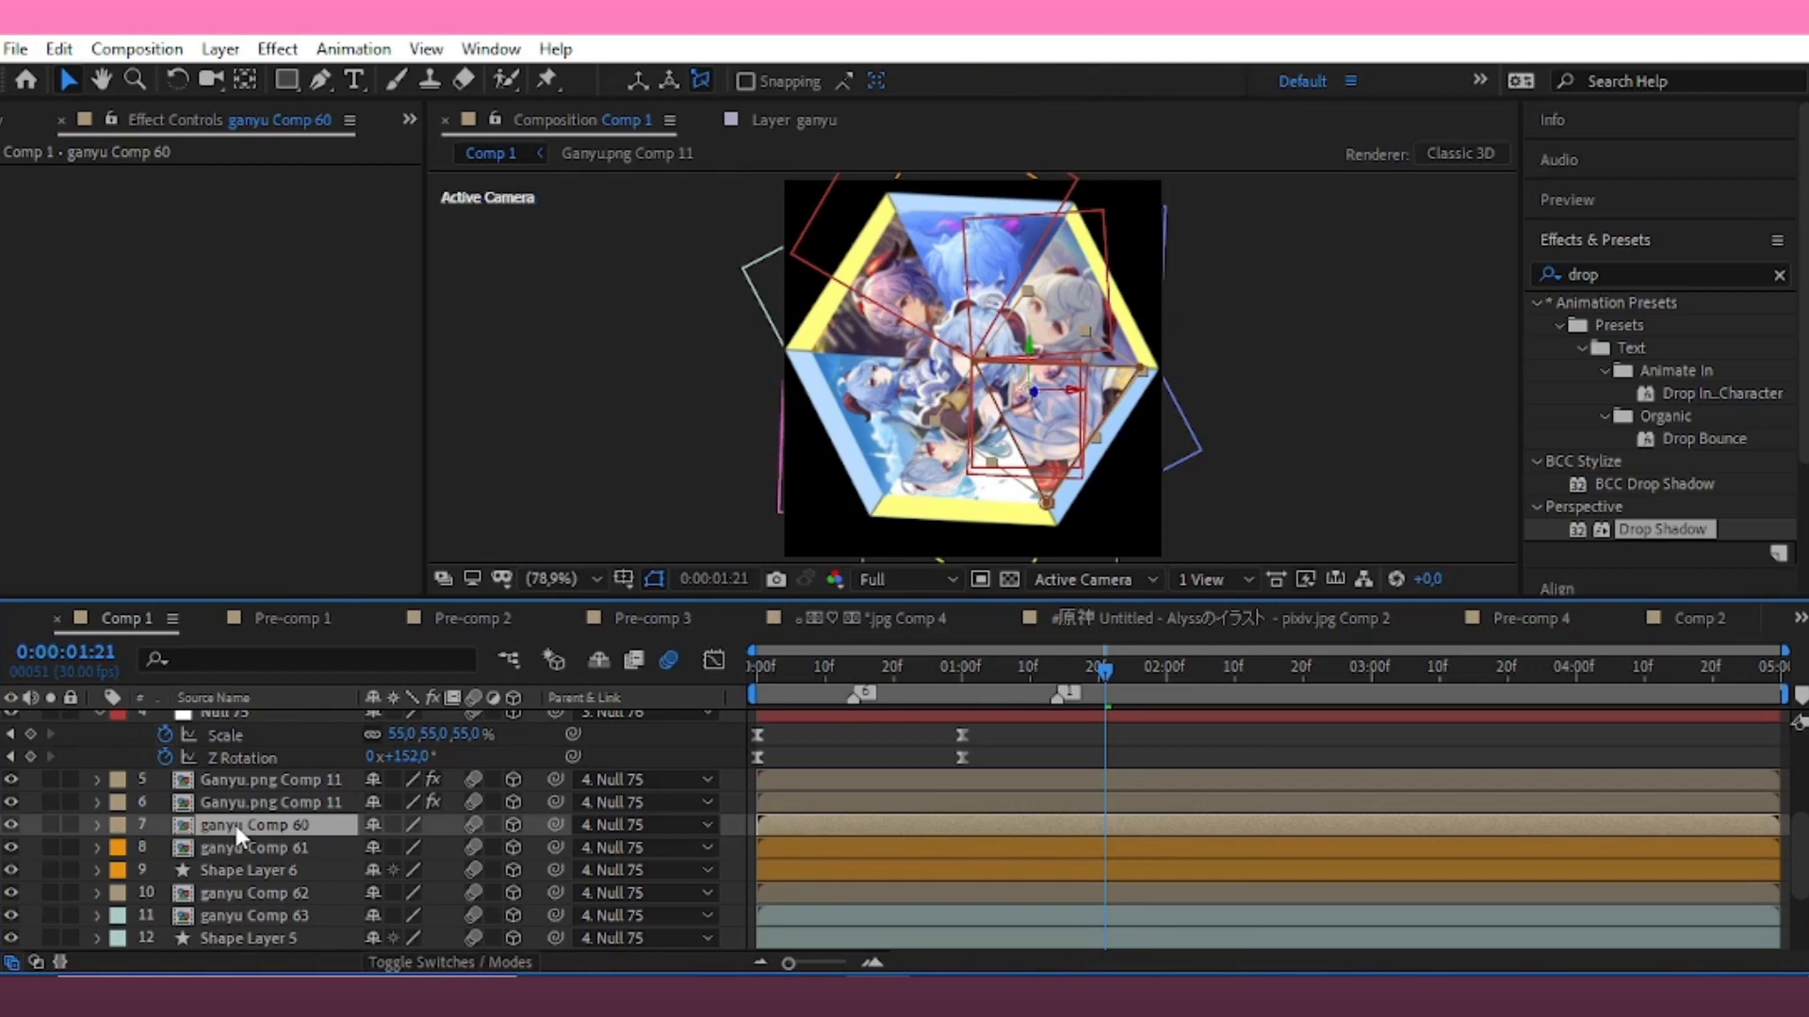
pyautogui.scroll(-3, 241, 848)
pyautogui.click(246, 915)
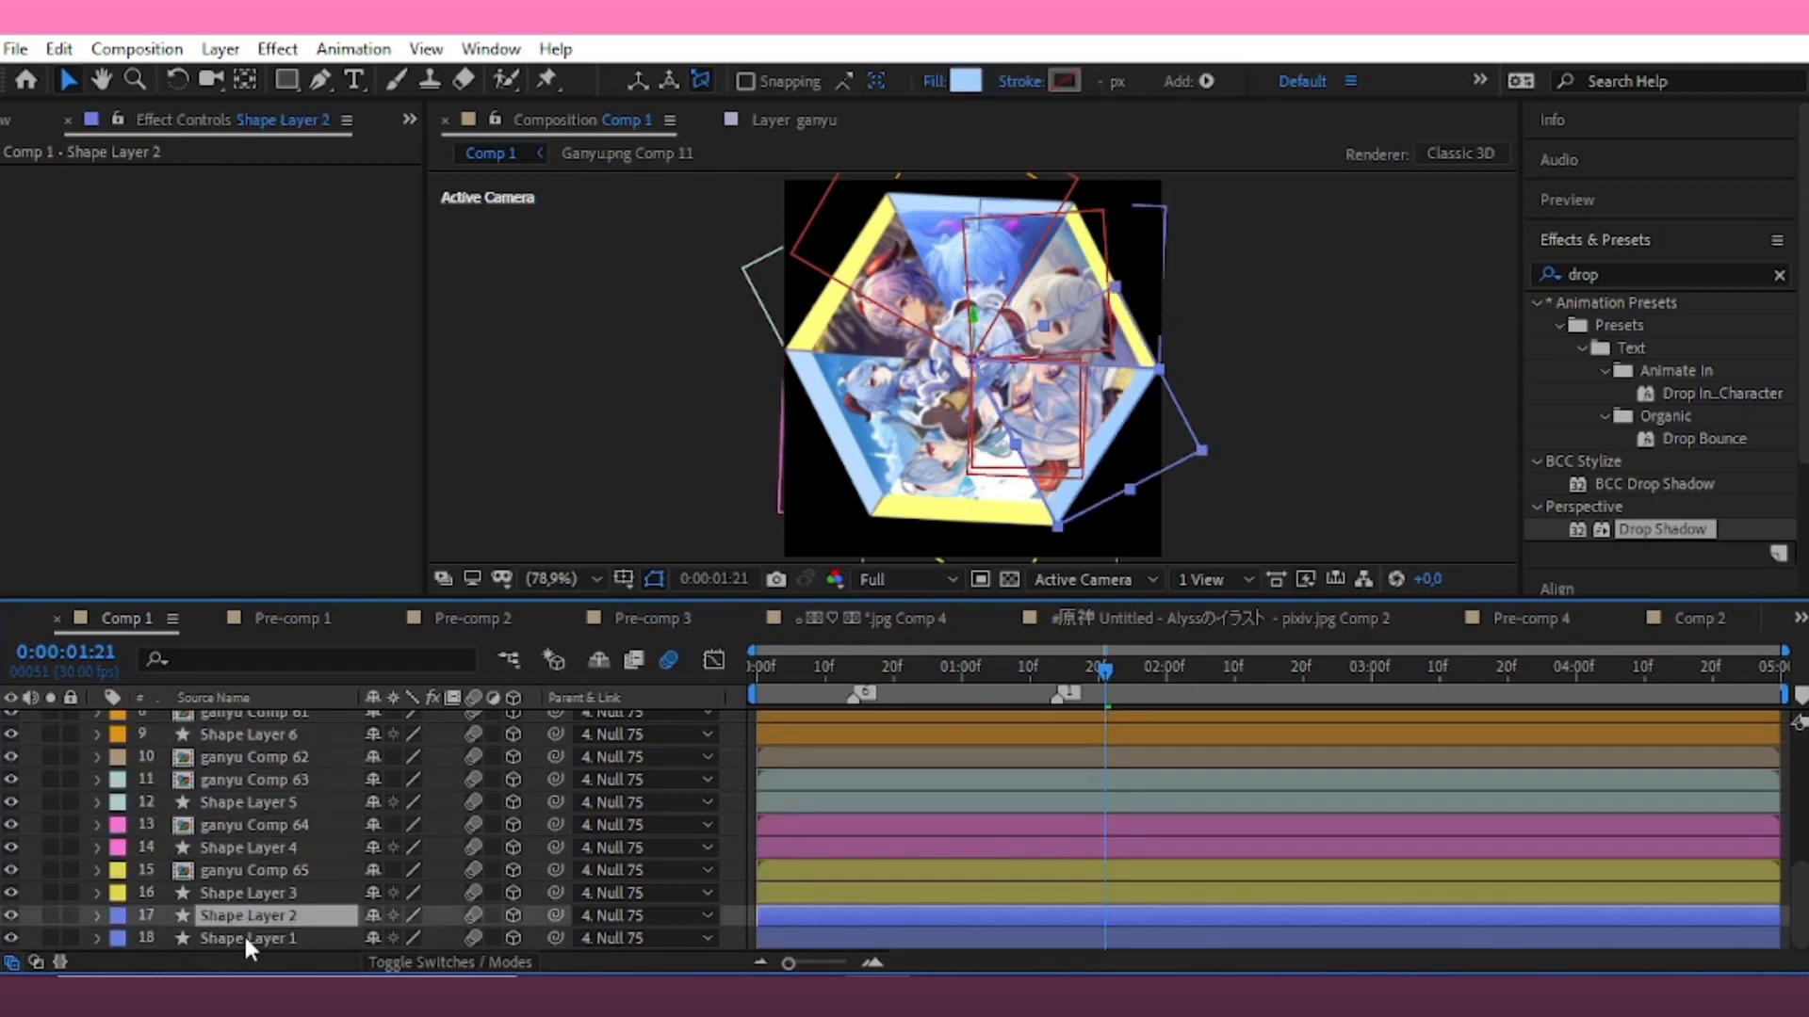
pyautogui.moveTo(243, 915); pyautogui.dragTo(223, 841)
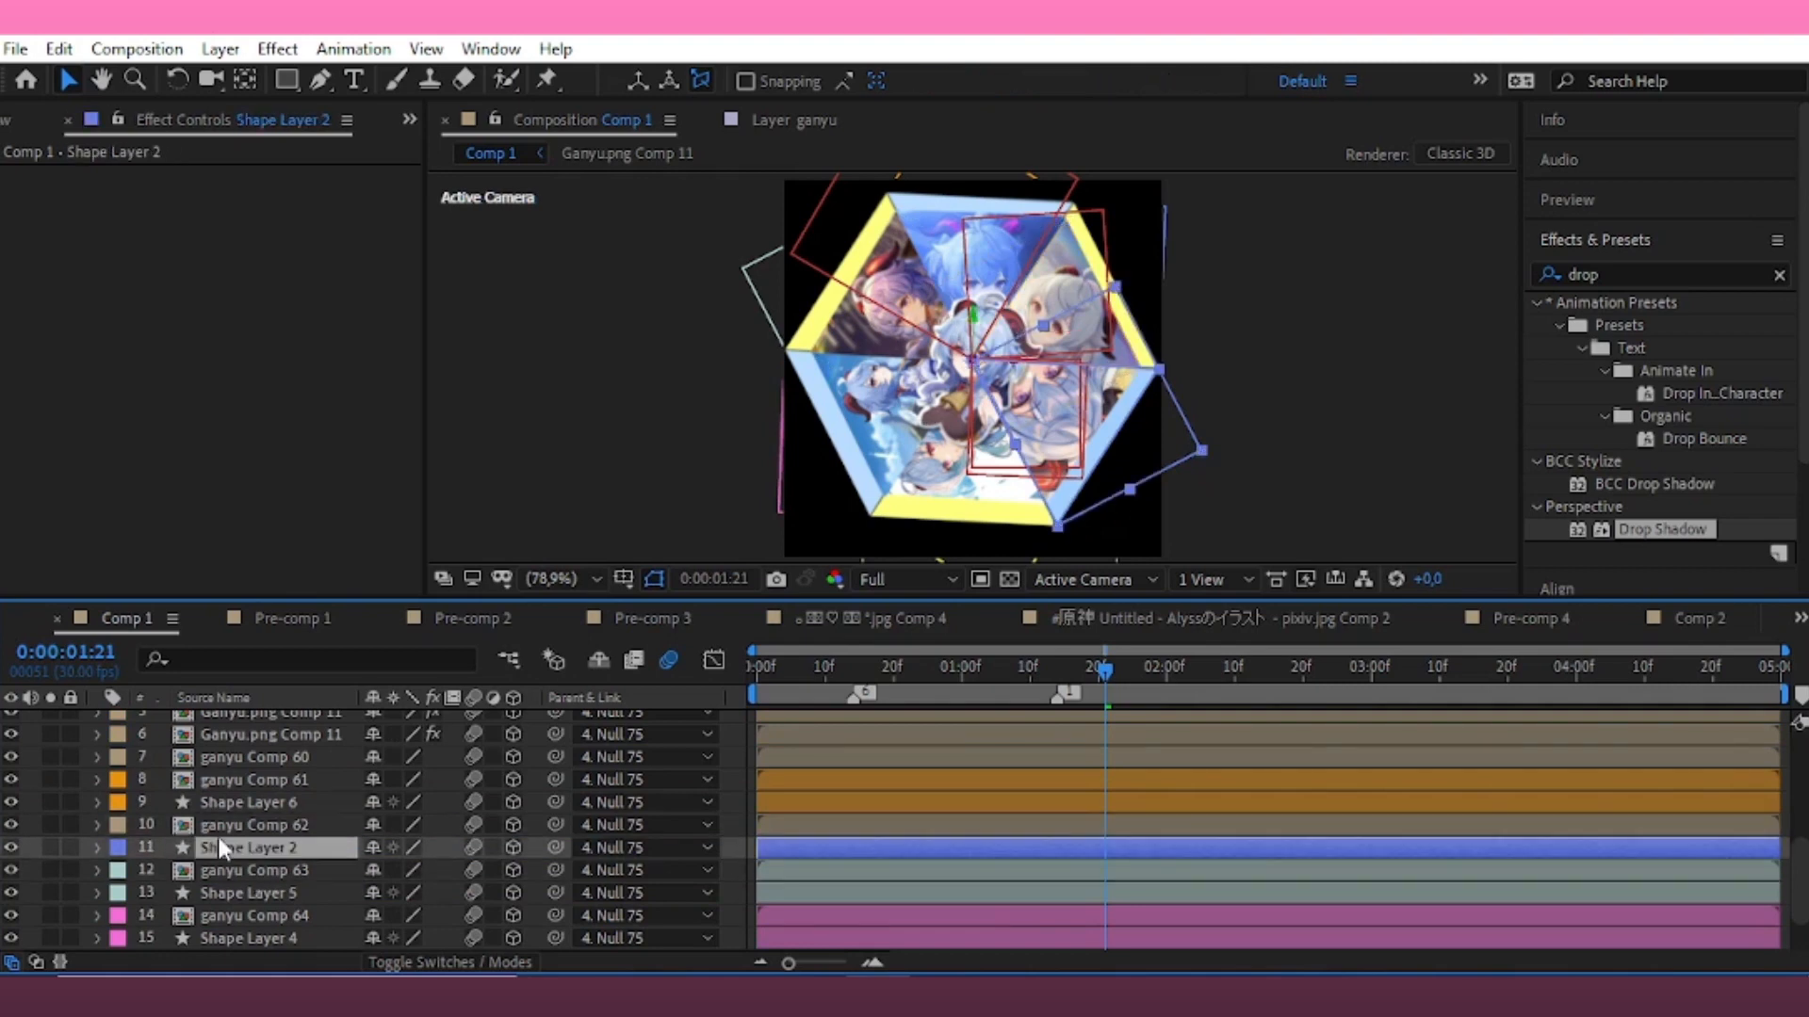
pyautogui.click(235, 756)
pyautogui.moveTo(241, 841); pyautogui.dragTo(254, 778)
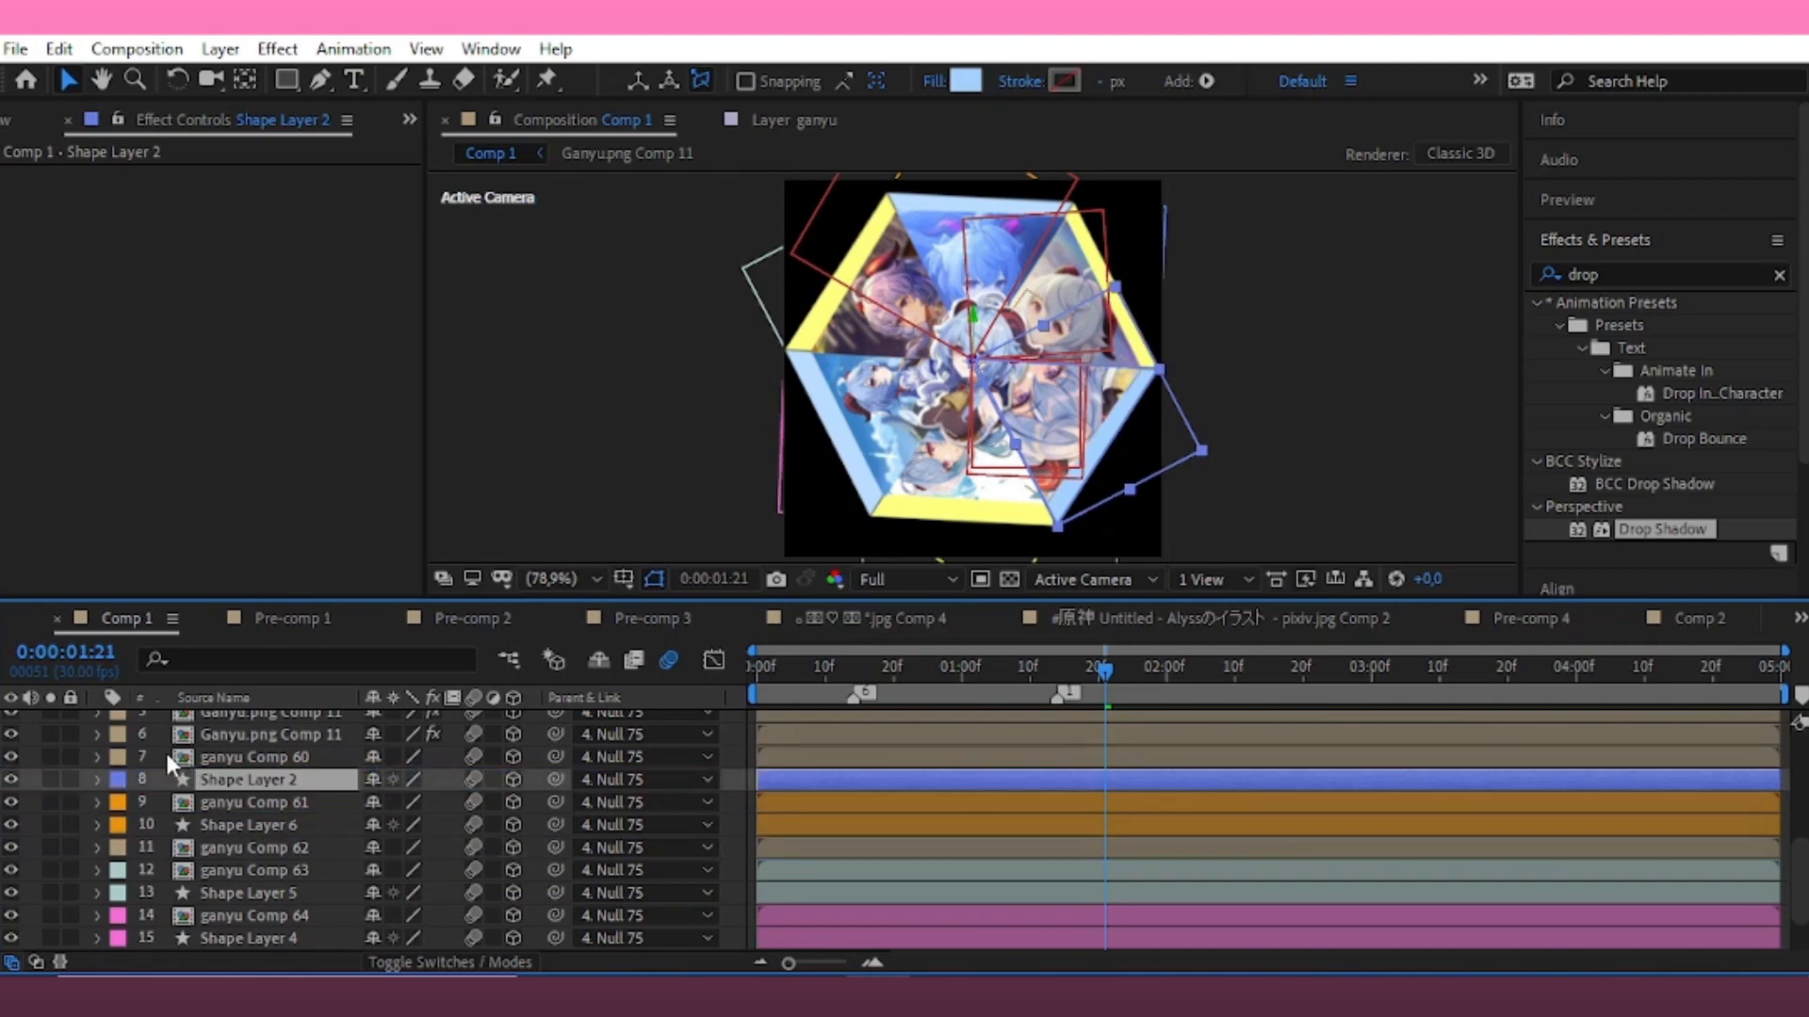
pyautogui.click(117, 779)
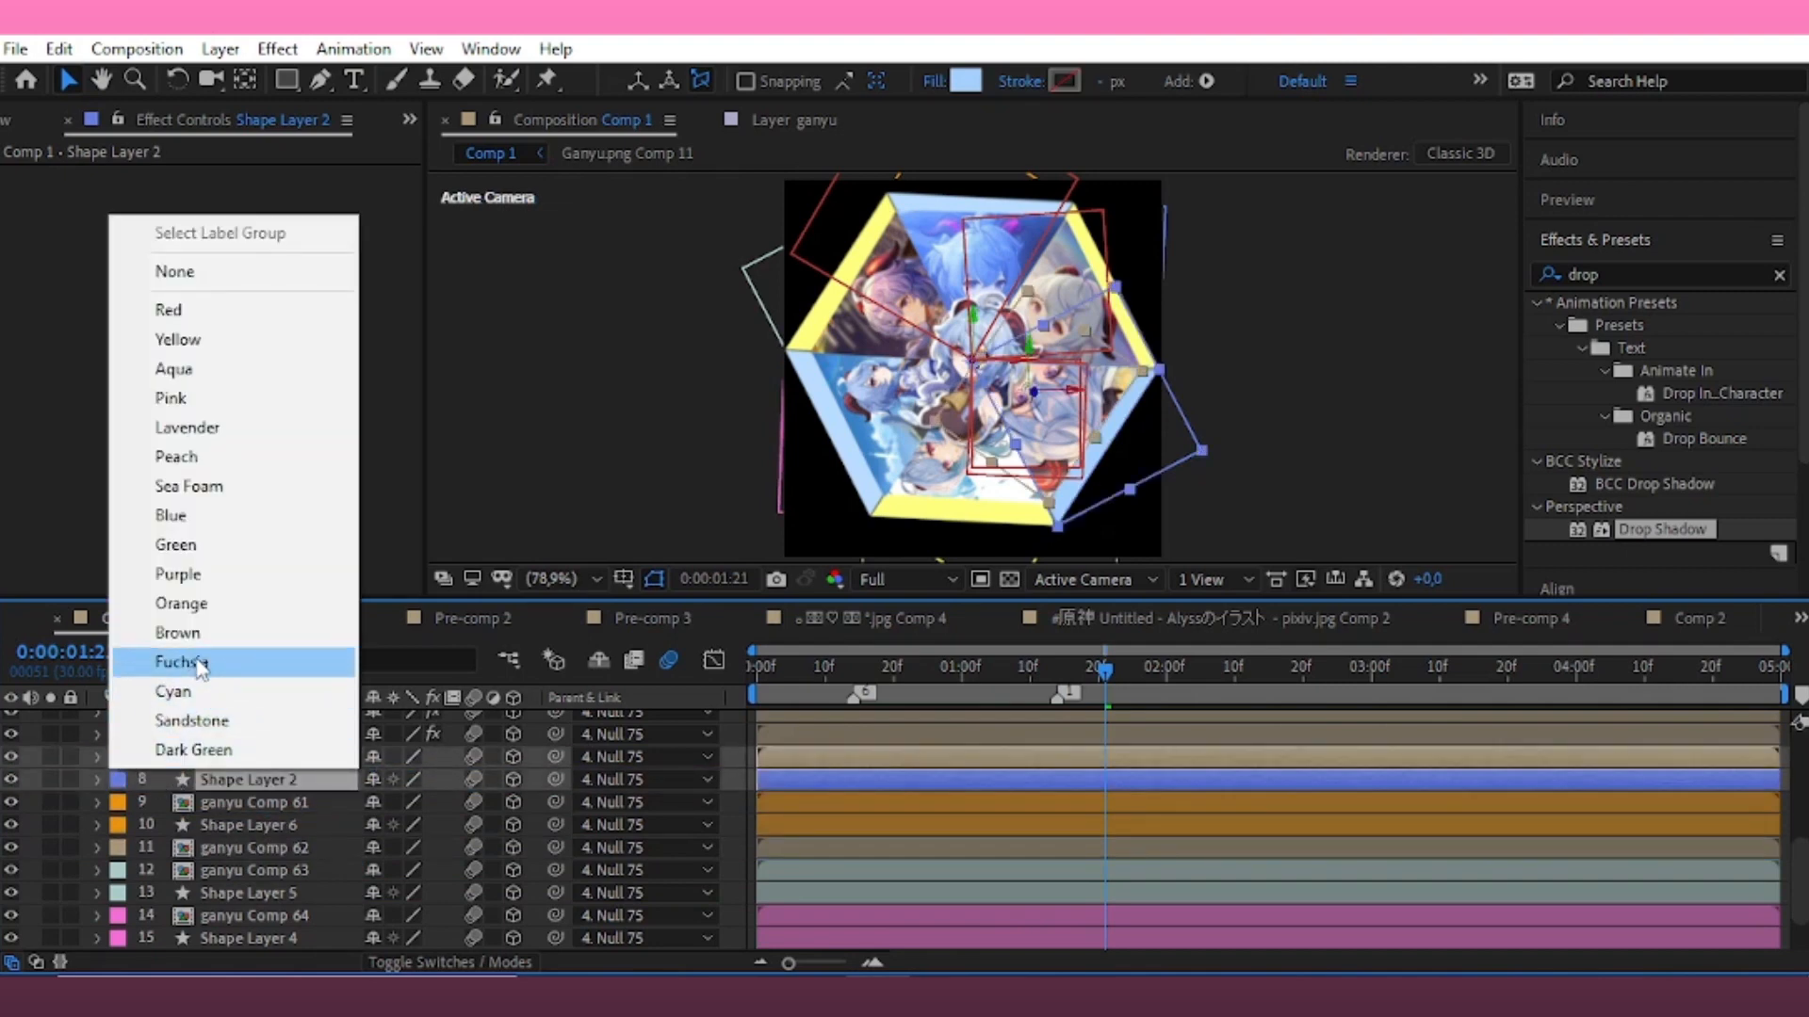
pyautogui.click(170, 515)
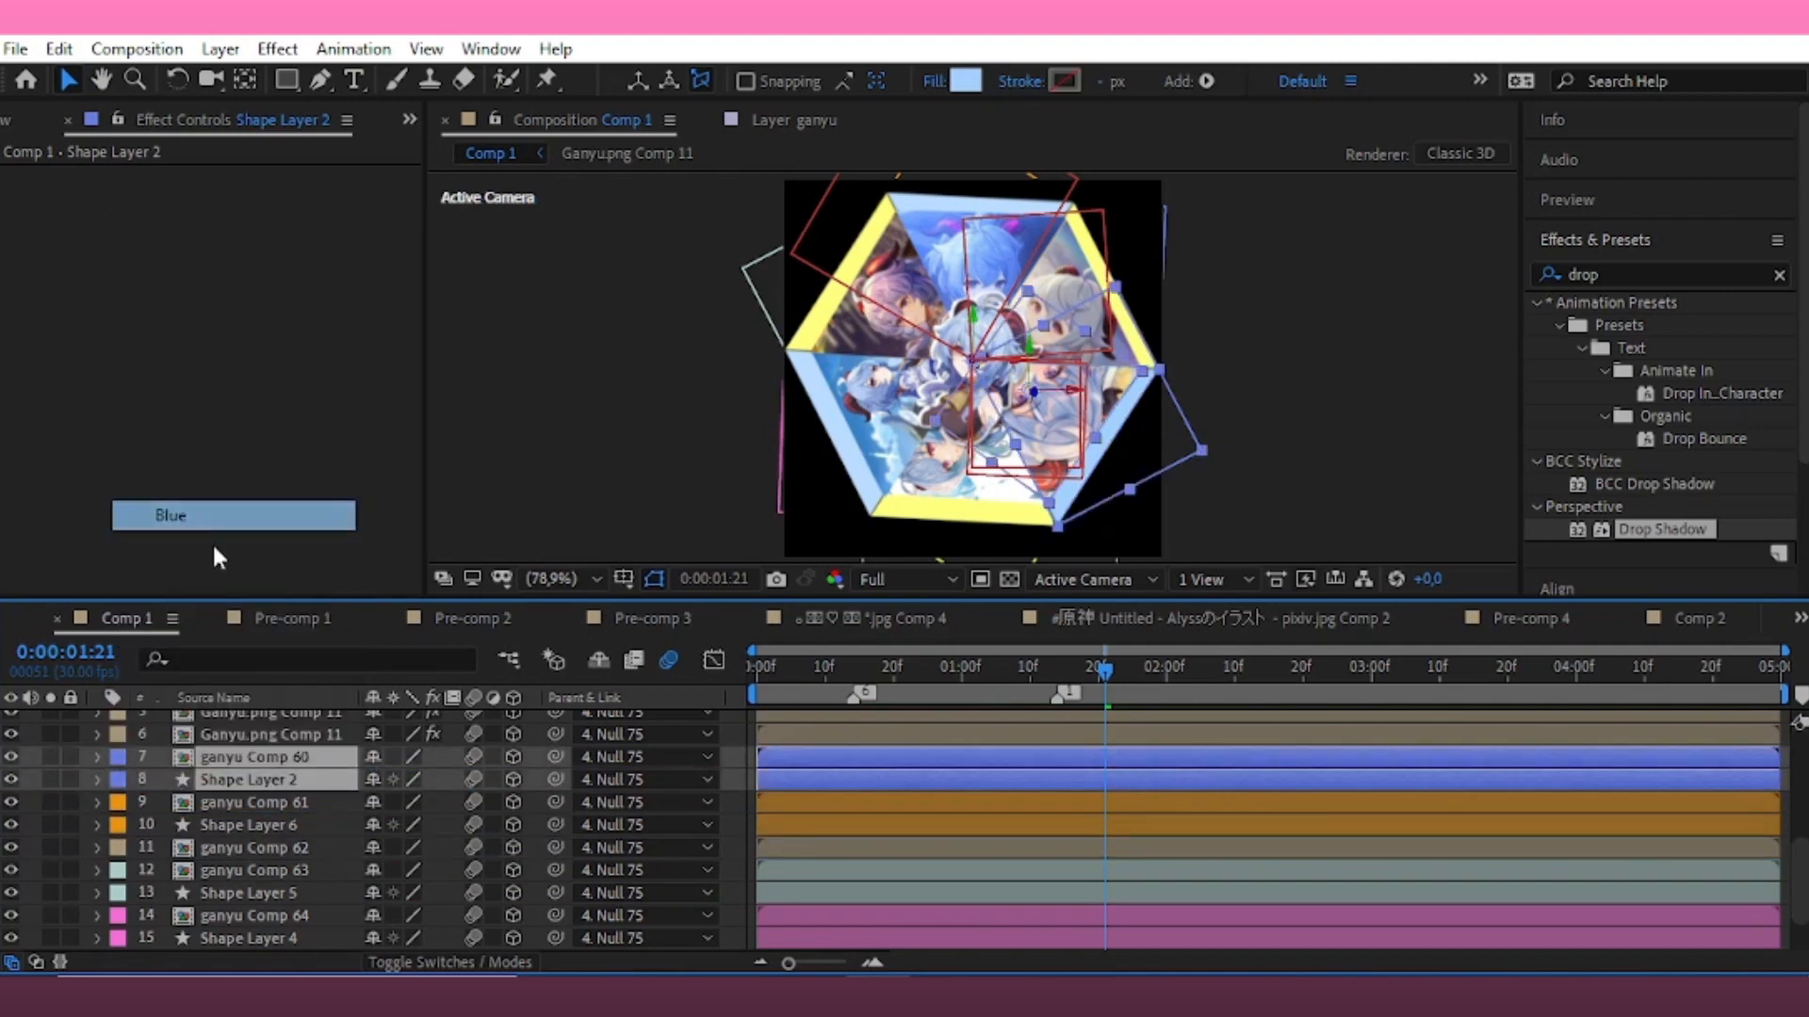
# Move Shape Layer 1 directly below ganyu Comp 62 and give both layers the Purple label
pyautogui.click(227, 849)
pyautogui.scroll(-3, 242, 840)
pyautogui.click(218, 934)
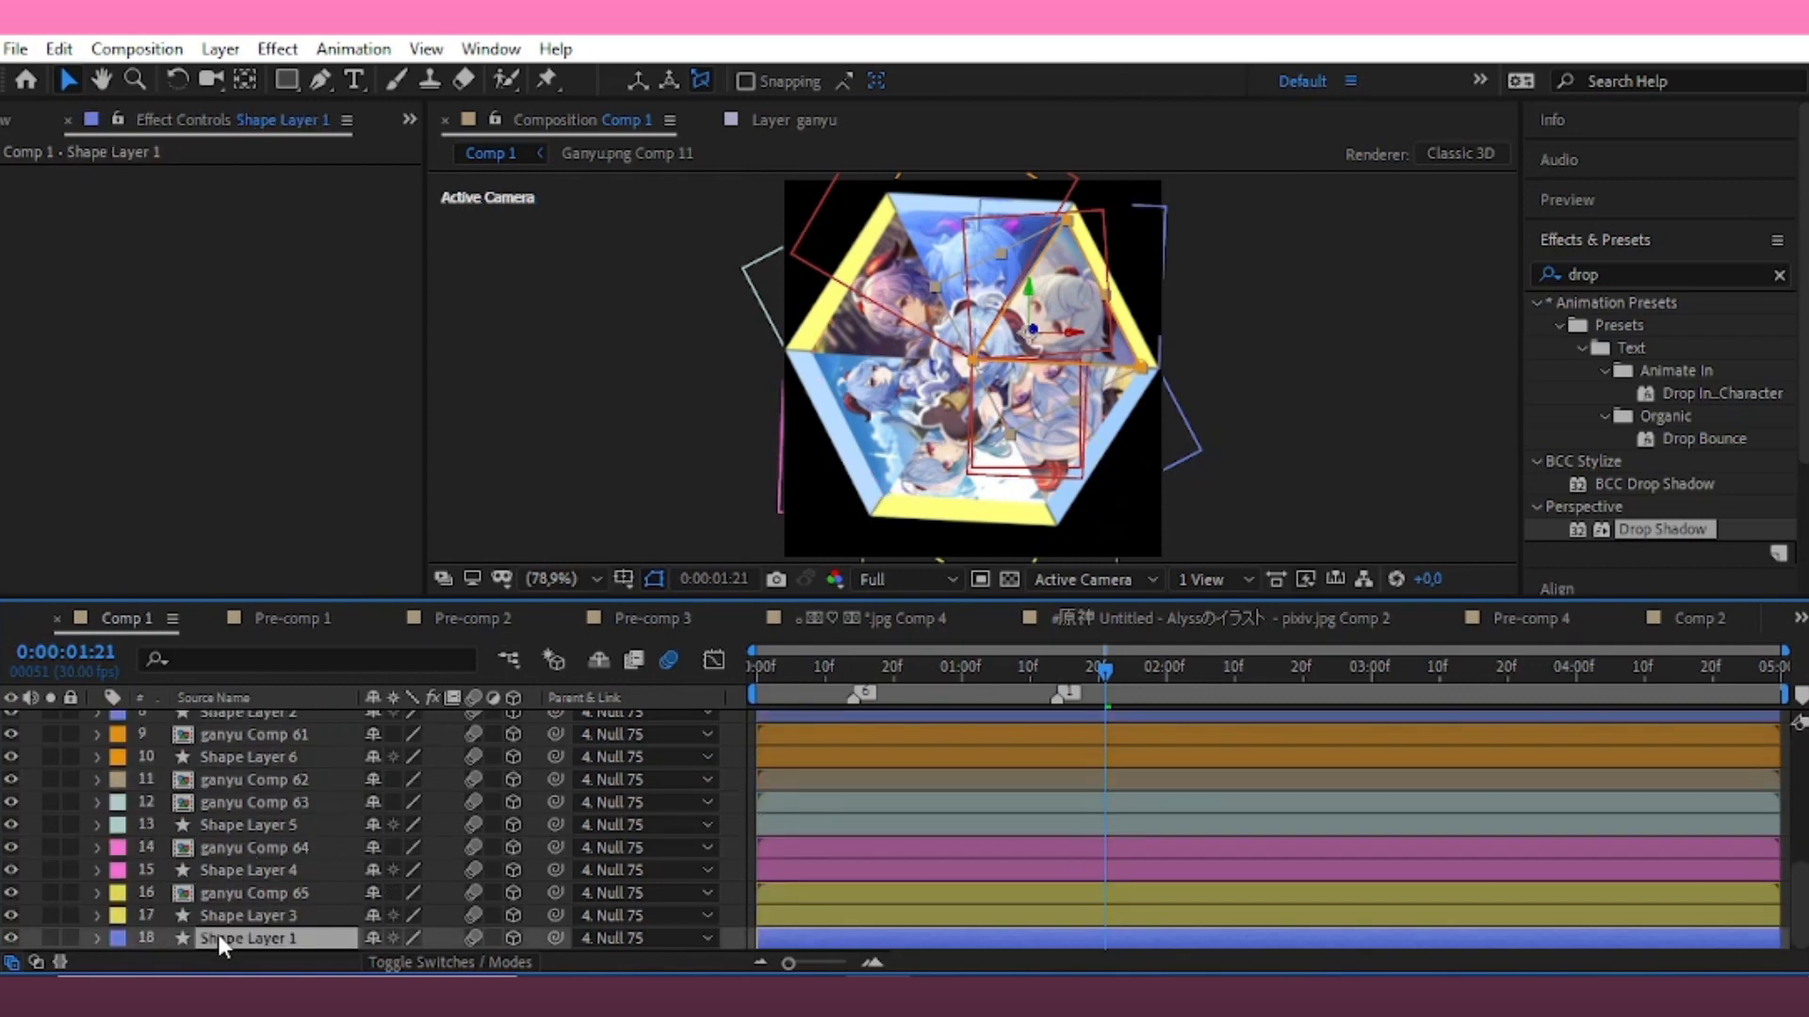
pyautogui.moveTo(218, 935); pyautogui.dragTo(179, 809)
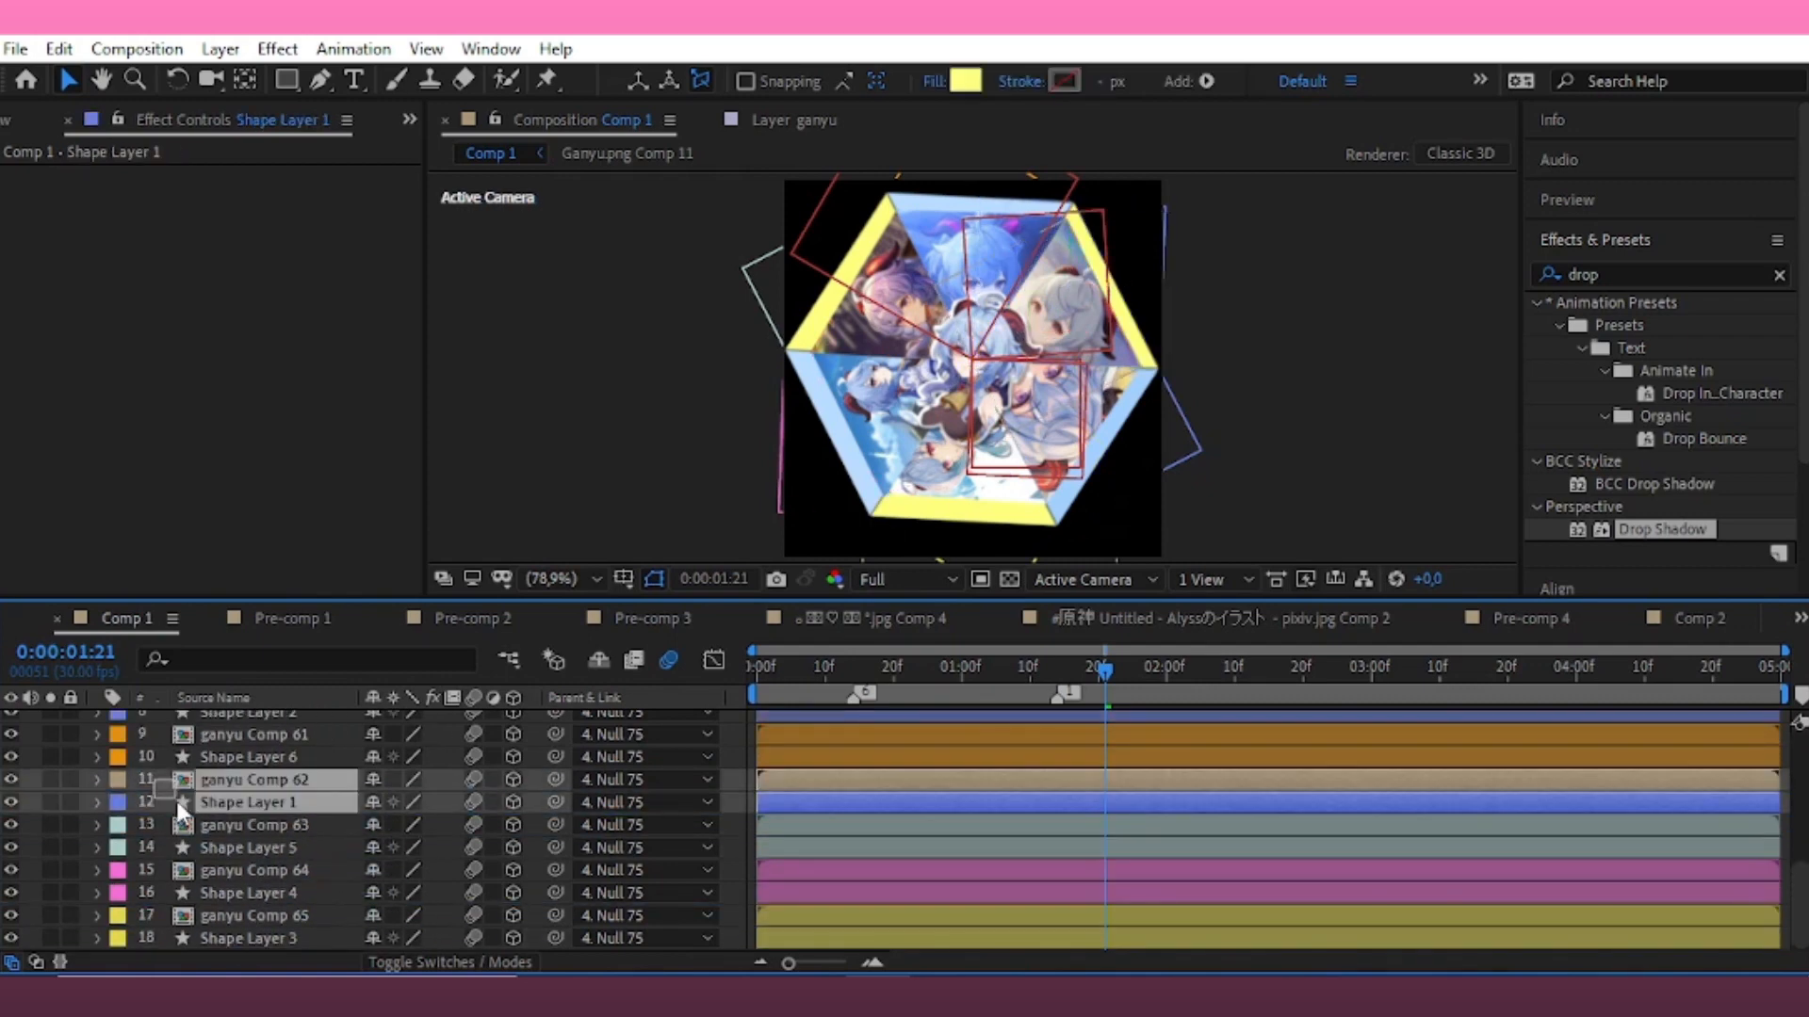
pyautogui.click(117, 802)
pyautogui.click(182, 624)
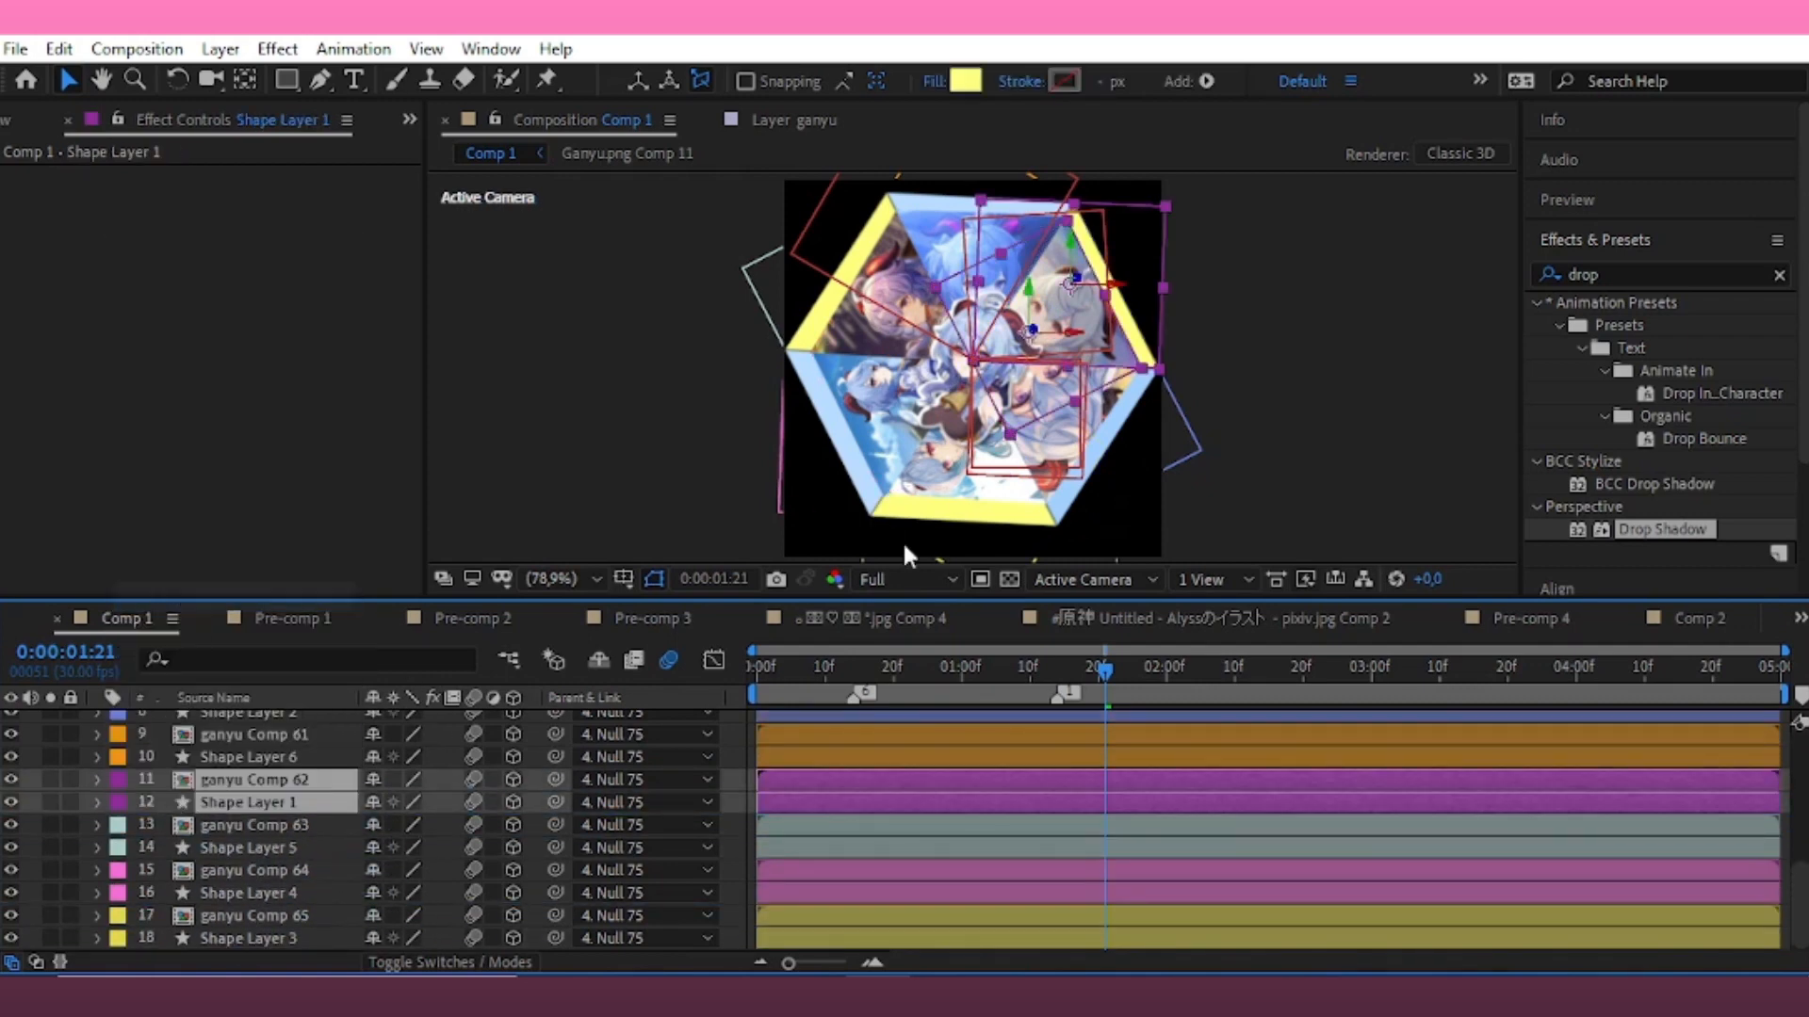
# Reveal the keyframed properties of the null layers and move the current time to 0:00:01:11
pyautogui.click(1287, 524)
pyautogui.press('u')
pyautogui.moveTo(1108, 716); pyautogui.dragTo(1040, 746)
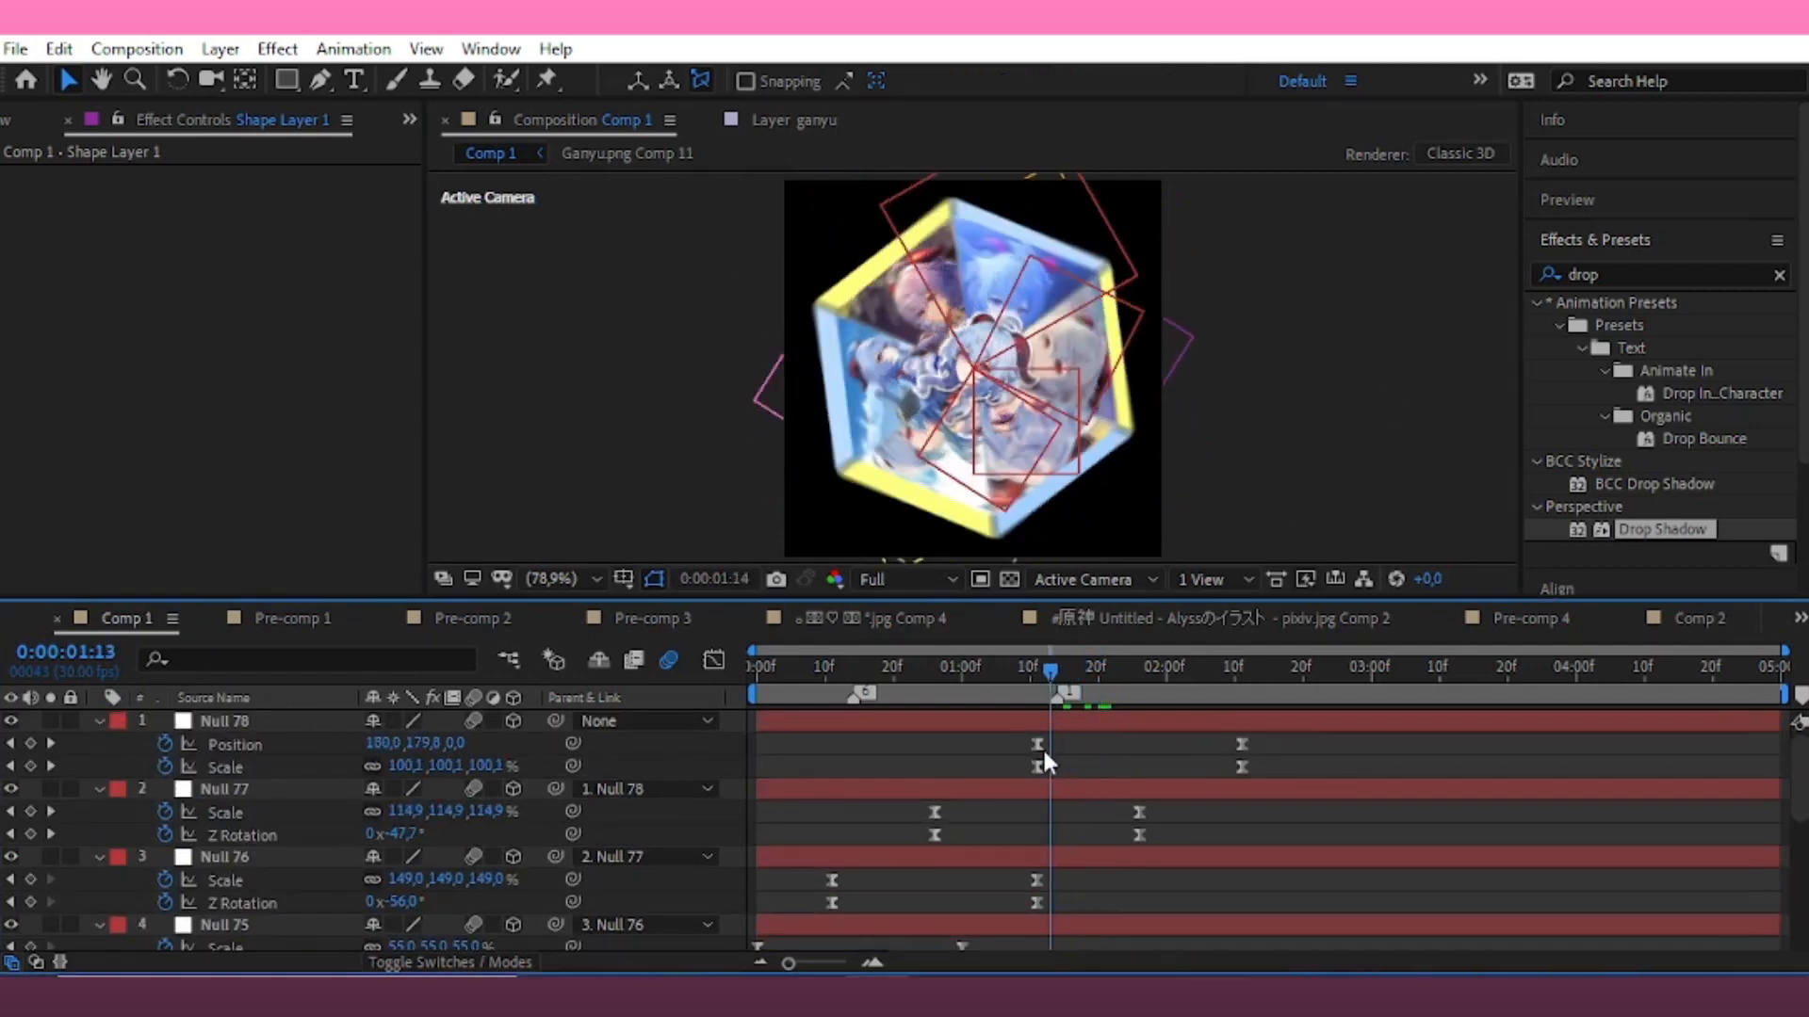
pyautogui.scroll(-5, 1048, 776)
pyautogui.scroll(5, 1048, 776)
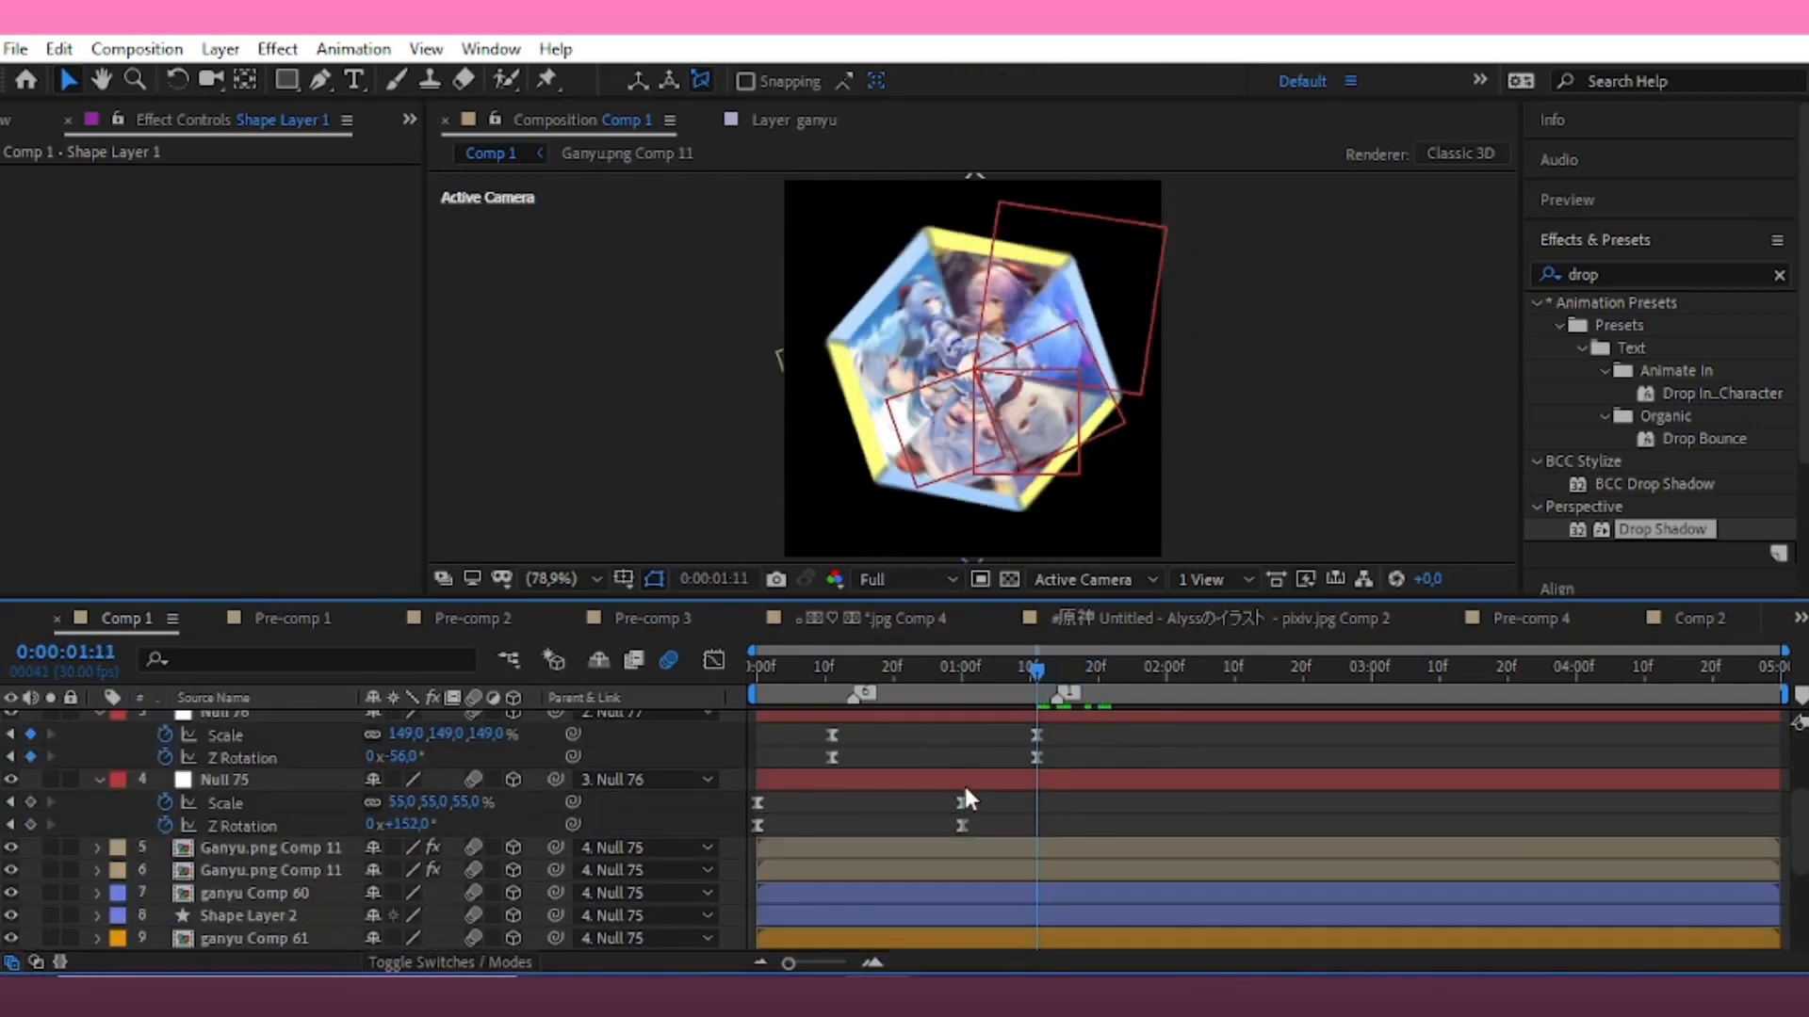
# Parent Shape Layer 2 to ganyu Comp 60 and Shape Layer 6 to ganyu Comp 61
pyautogui.scroll(-2, 963, 782)
pyautogui.click(273, 788)
pyautogui.click(254, 826)
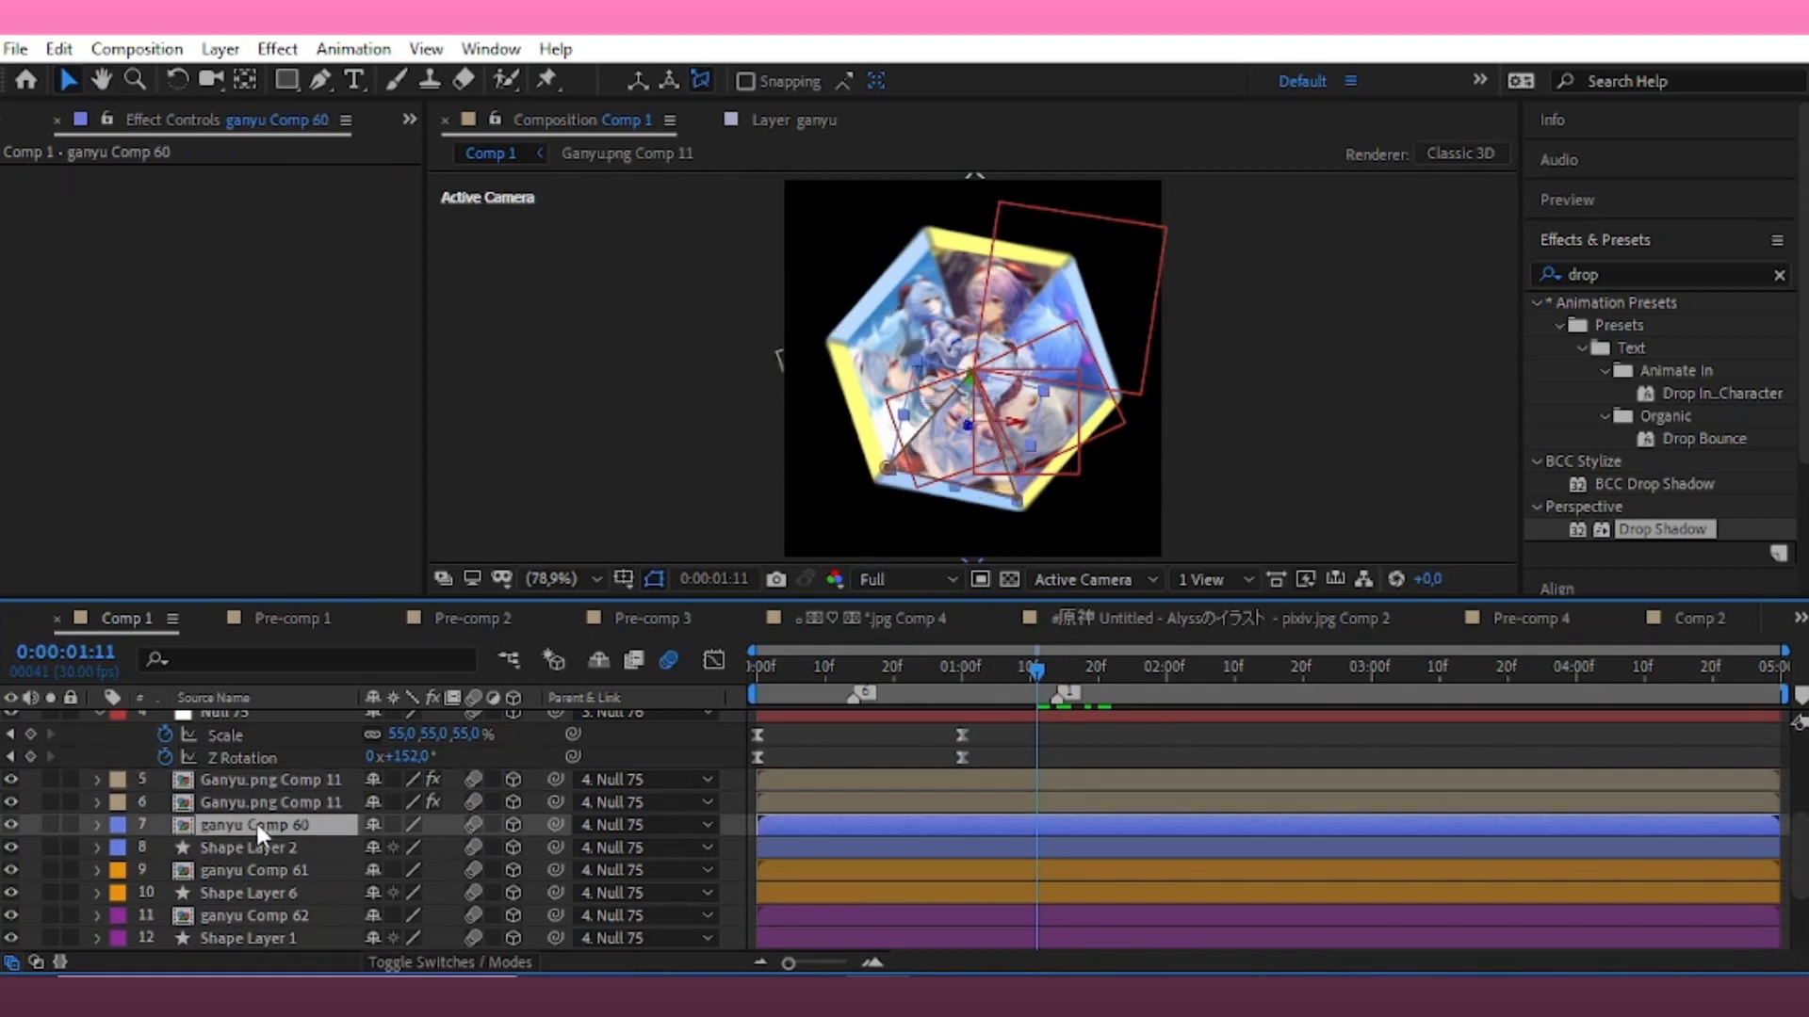
pyautogui.moveTo(558, 847); pyautogui.dragTo(548, 827)
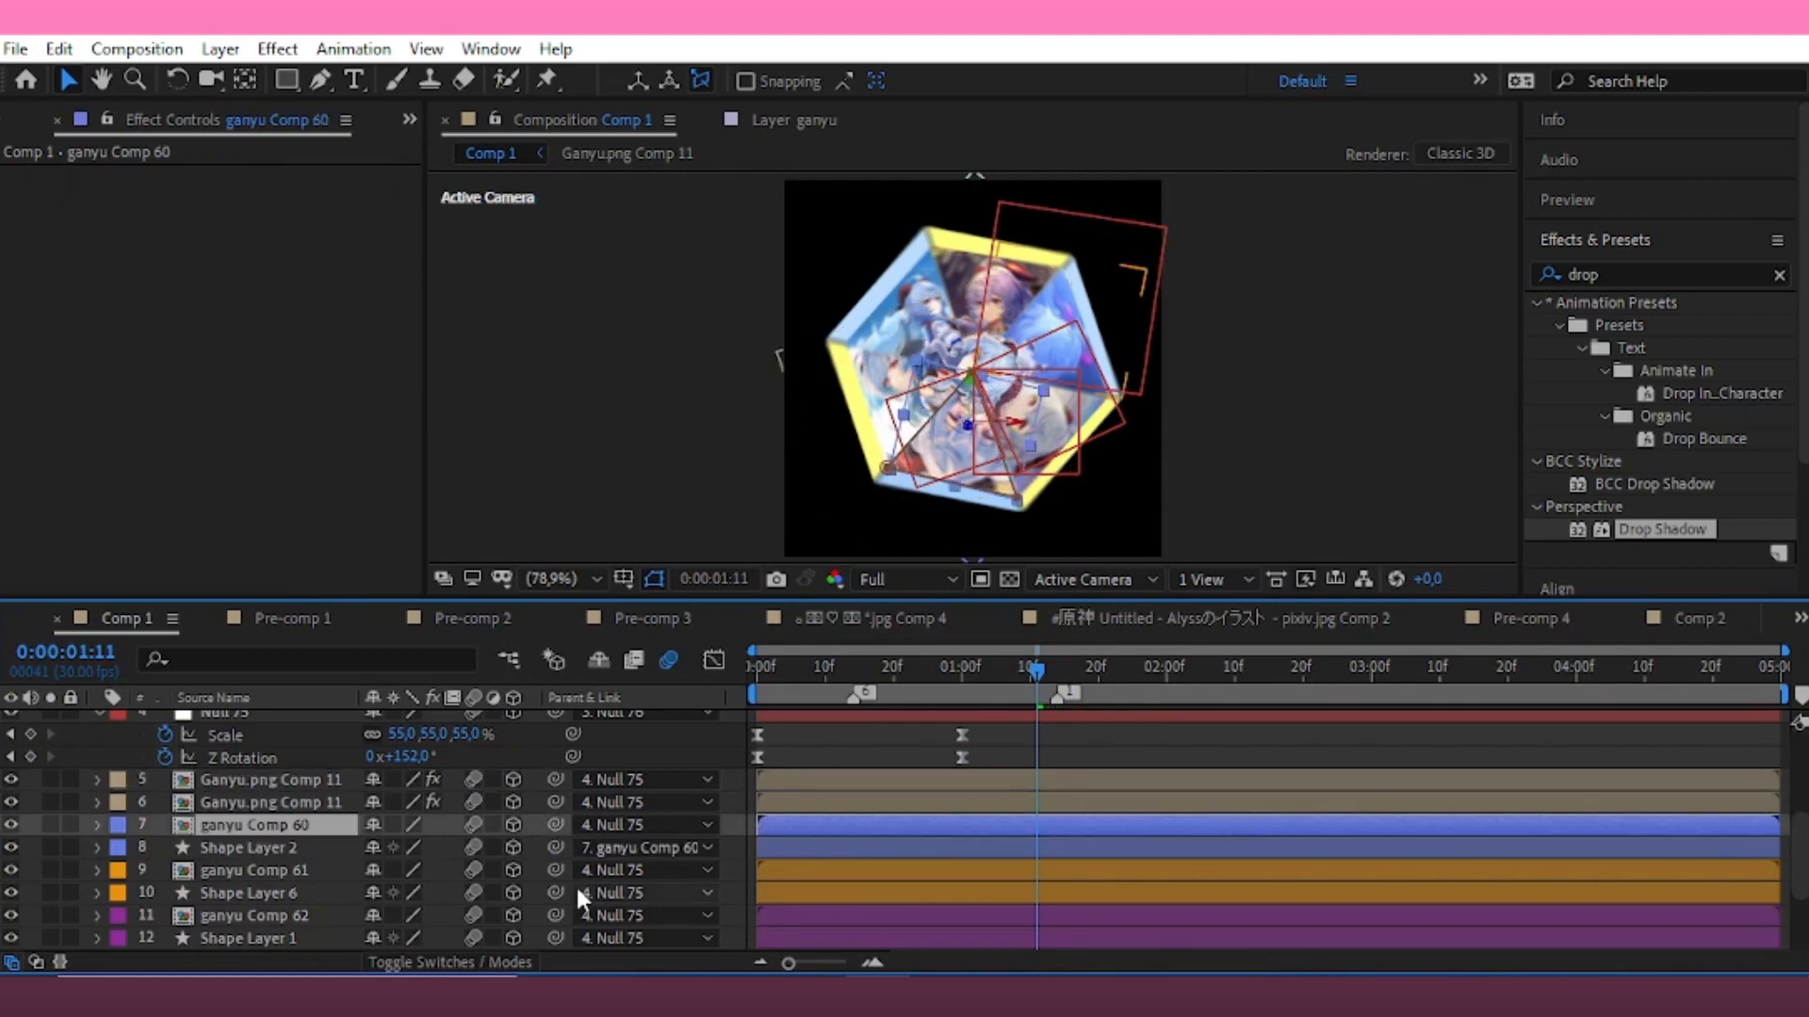
pyautogui.moveTo(556, 890); pyautogui.dragTo(539, 872)
pyautogui.scroll(-1, 556, 881)
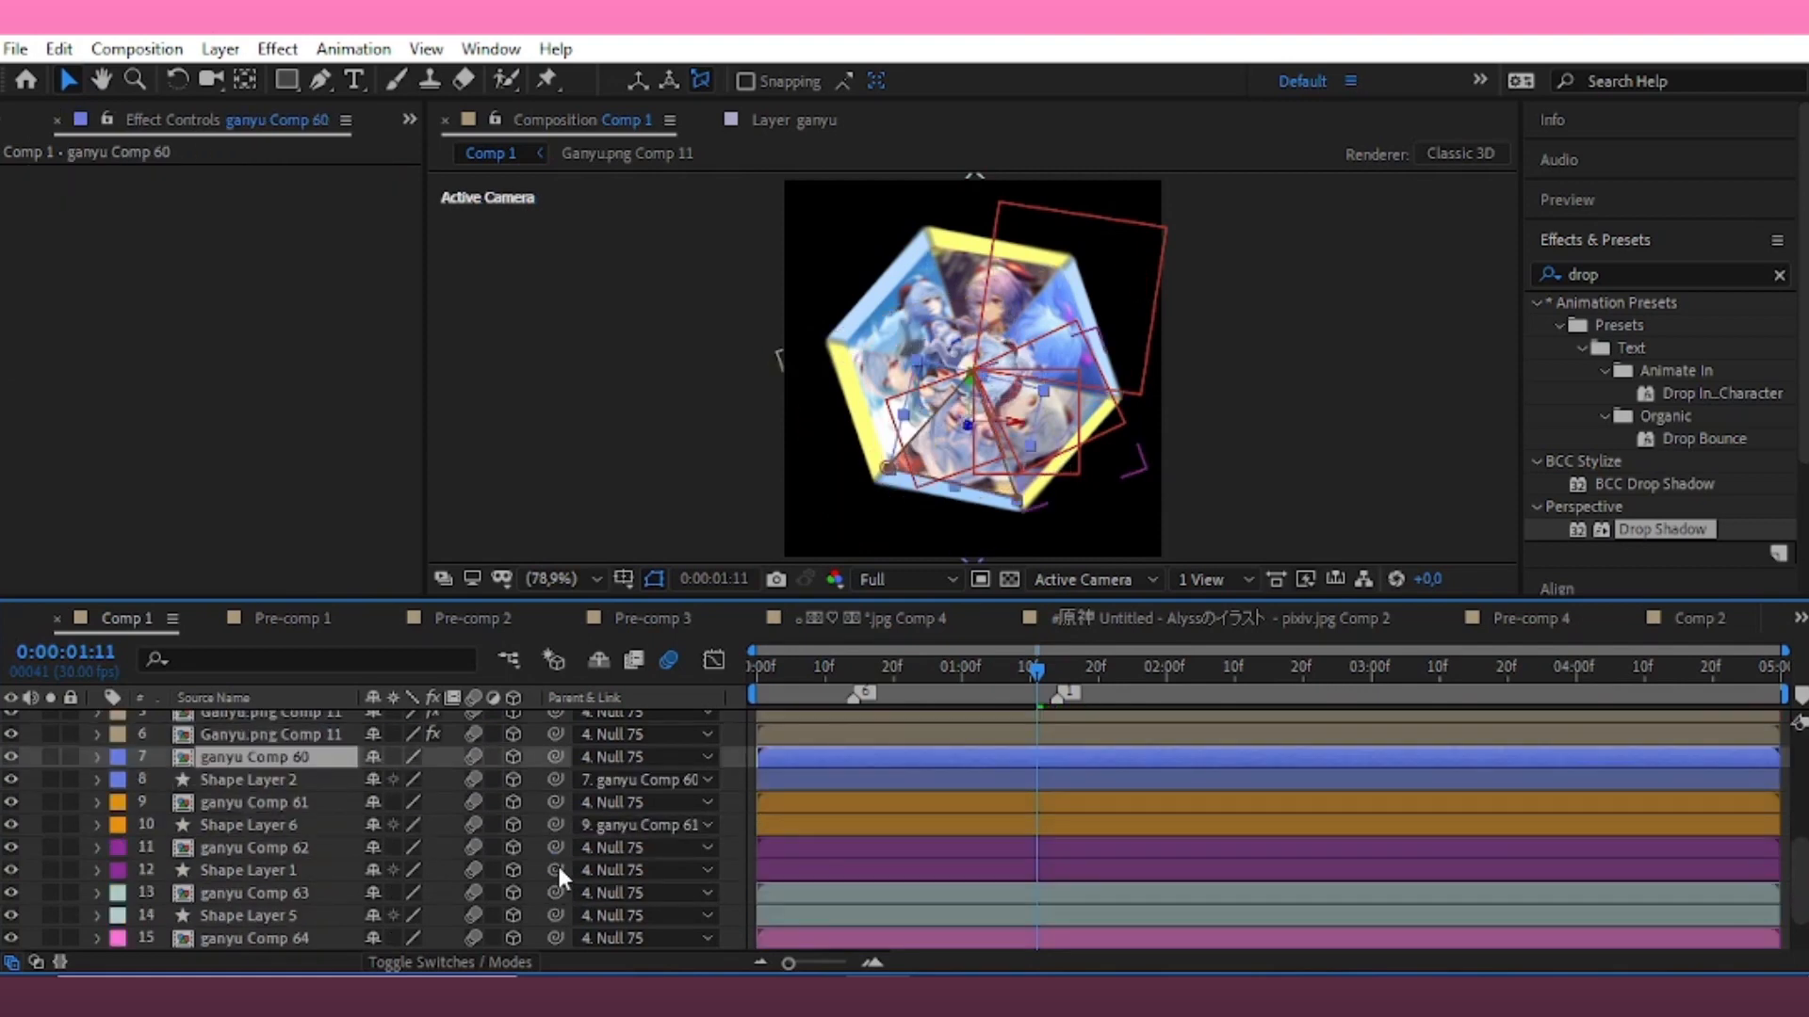
# Parent Shape Layer 1 to ganyu Comp 62 and Shape Layer 5 to ganyu Comp 63
pyautogui.click(283, 825)
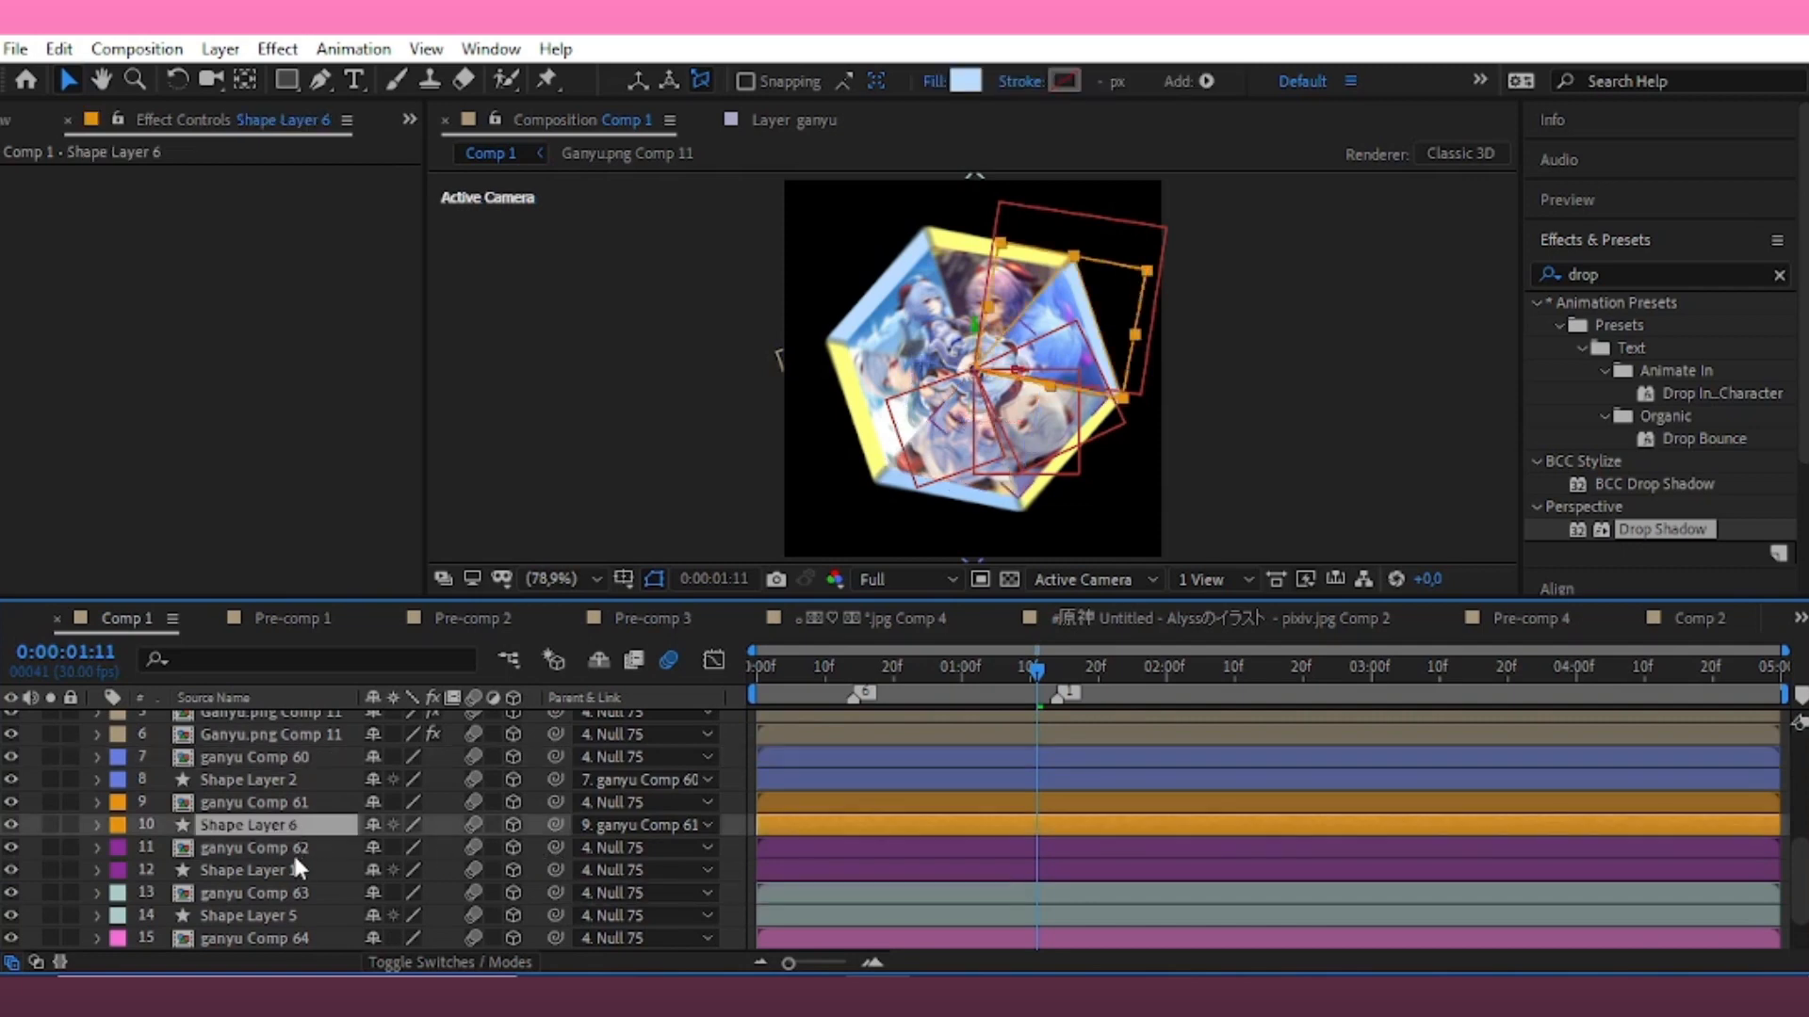
pyautogui.click(287, 869)
pyautogui.moveTo(551, 867); pyautogui.dragTo(285, 843)
pyautogui.scroll(-1, 268, 852)
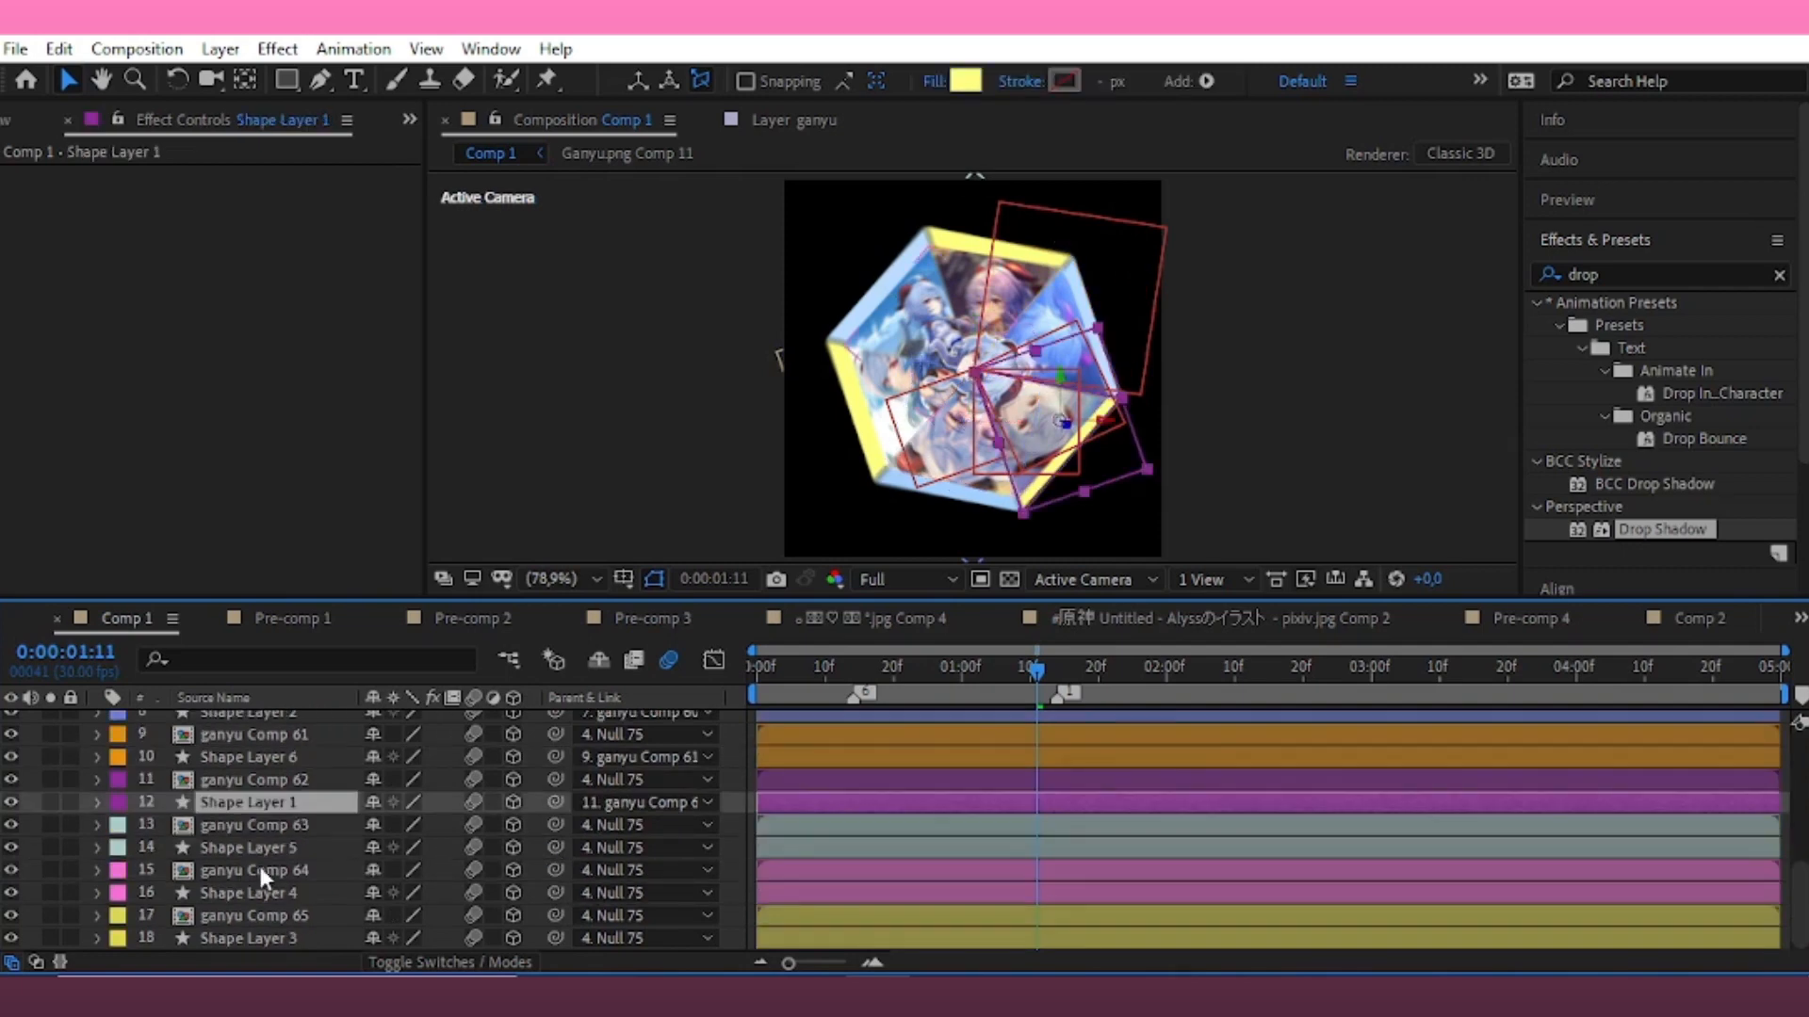
pyautogui.click(279, 850)
pyautogui.moveTo(553, 848); pyautogui.dragTo(273, 825)
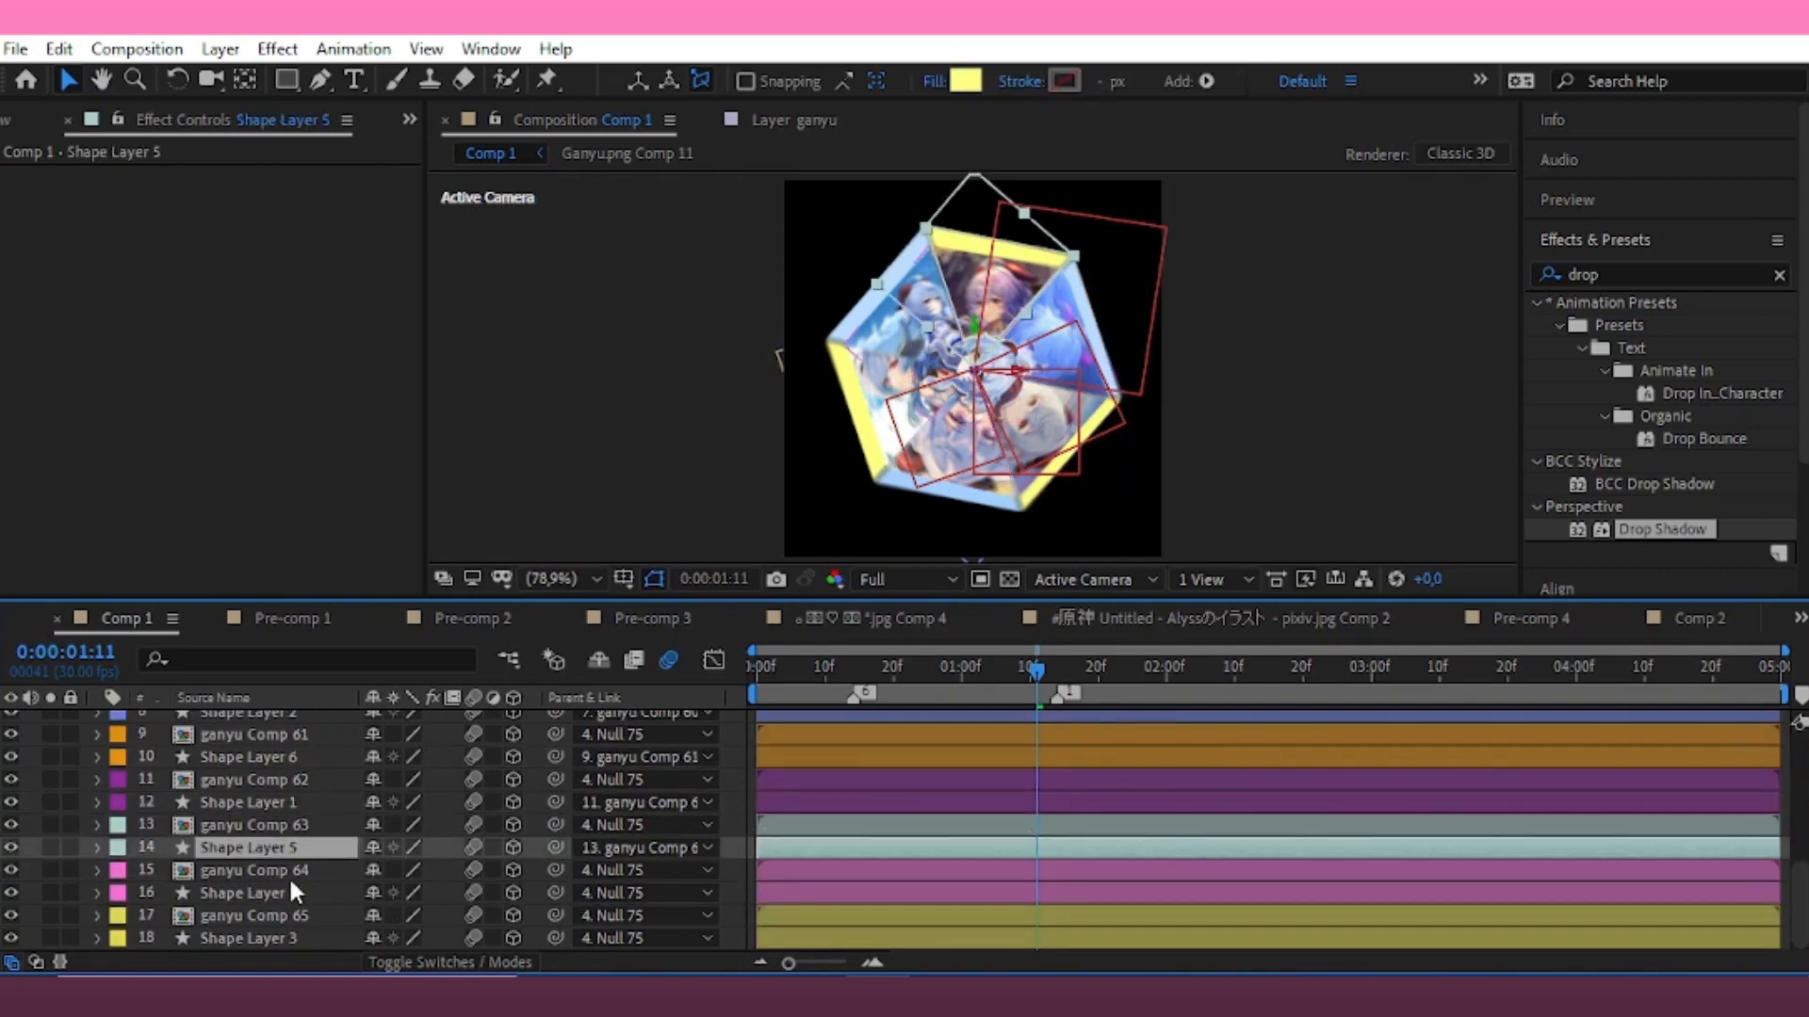
# Parent Shape Layer 4 to ganyu Comp 64 and Shape Layer 3 to ganyu Comp 65
pyautogui.click(234, 895)
pyautogui.moveTo(555, 893); pyautogui.dragTo(291, 868)
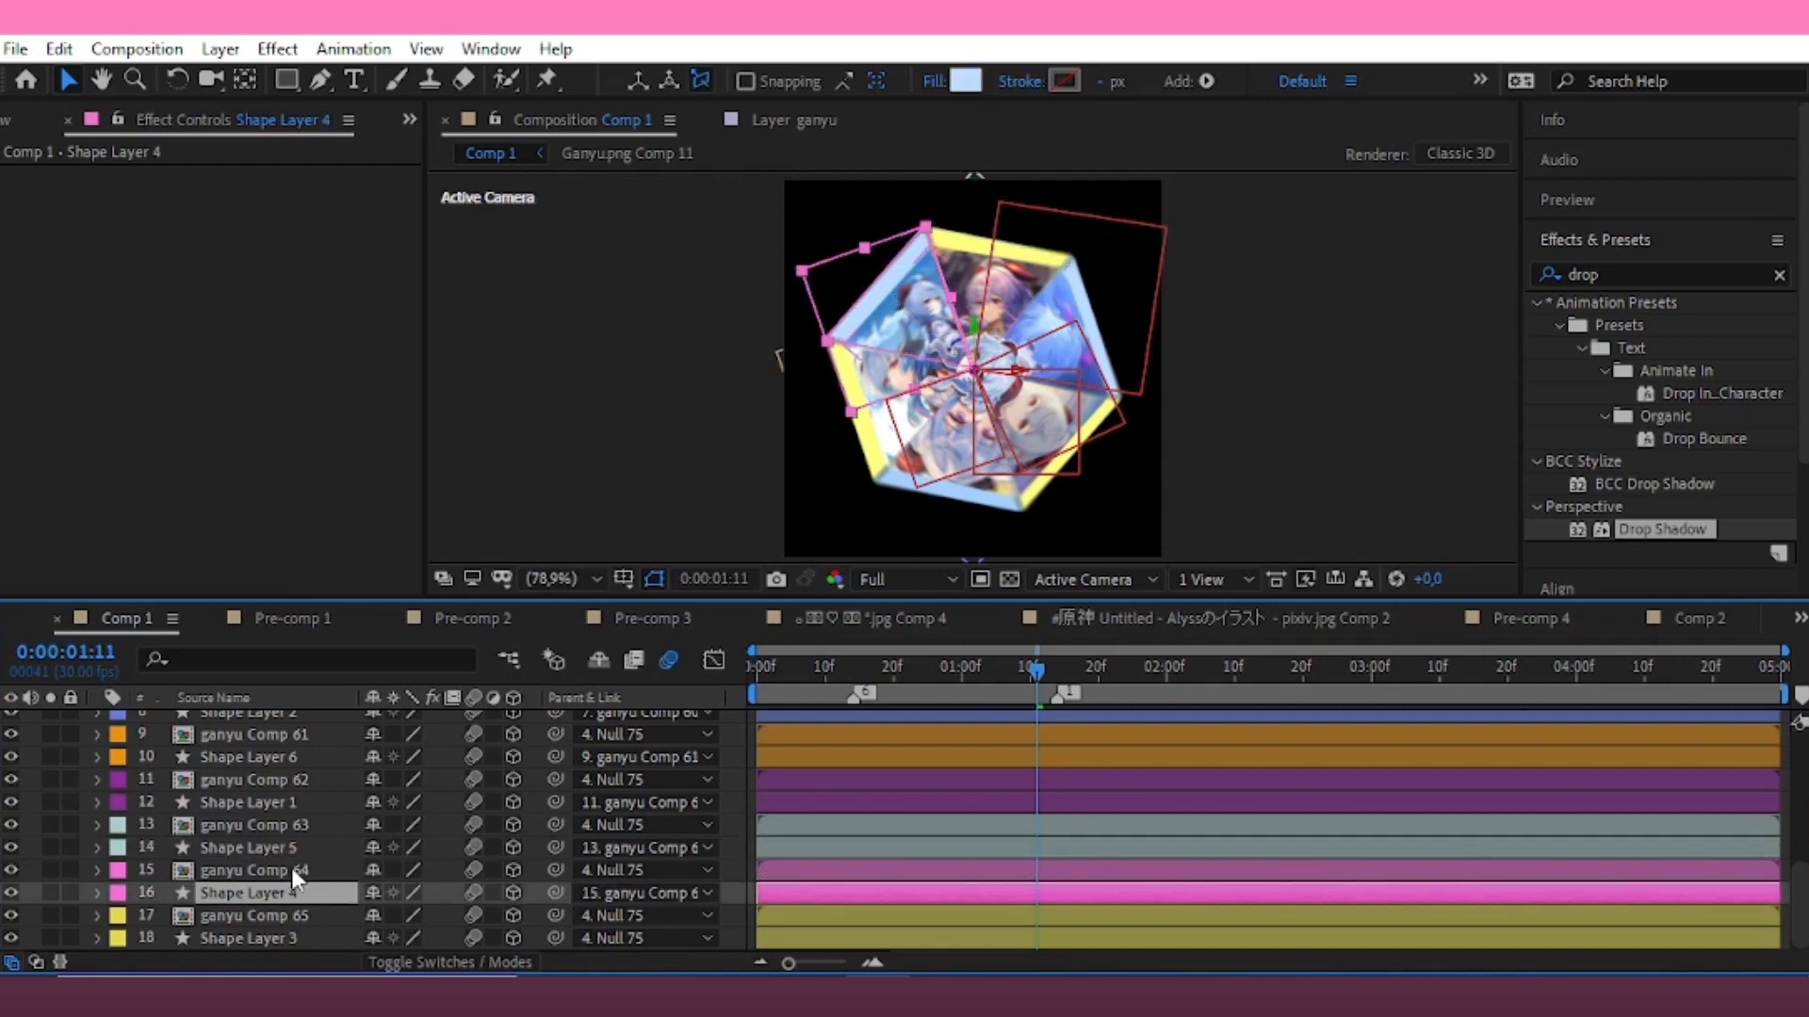
pyautogui.click(271, 935)
pyautogui.scroll(3, 957, 883)
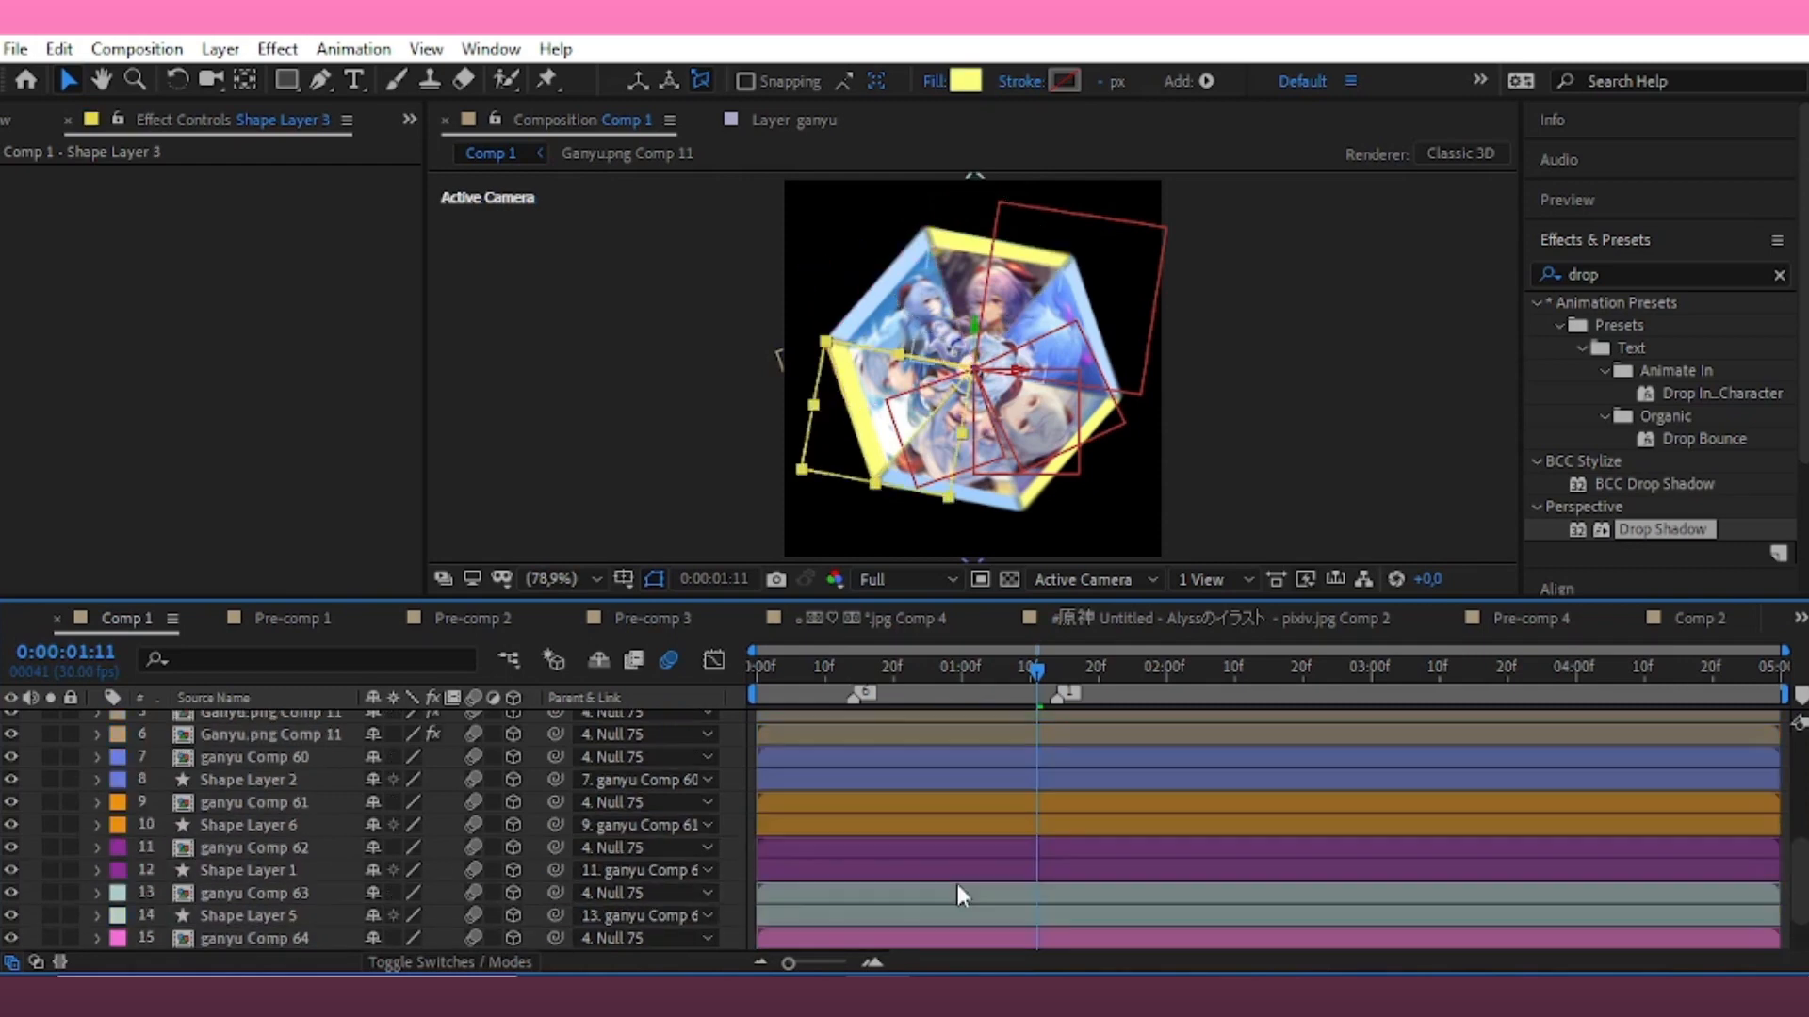
# Move composition marker 1 to 0:00:02:11 and marker 6 to 0:00:01:11, matching the keyframes of Null 78
pyautogui.scroll(-3, 1083, 852)
pyautogui.click(1032, 790)
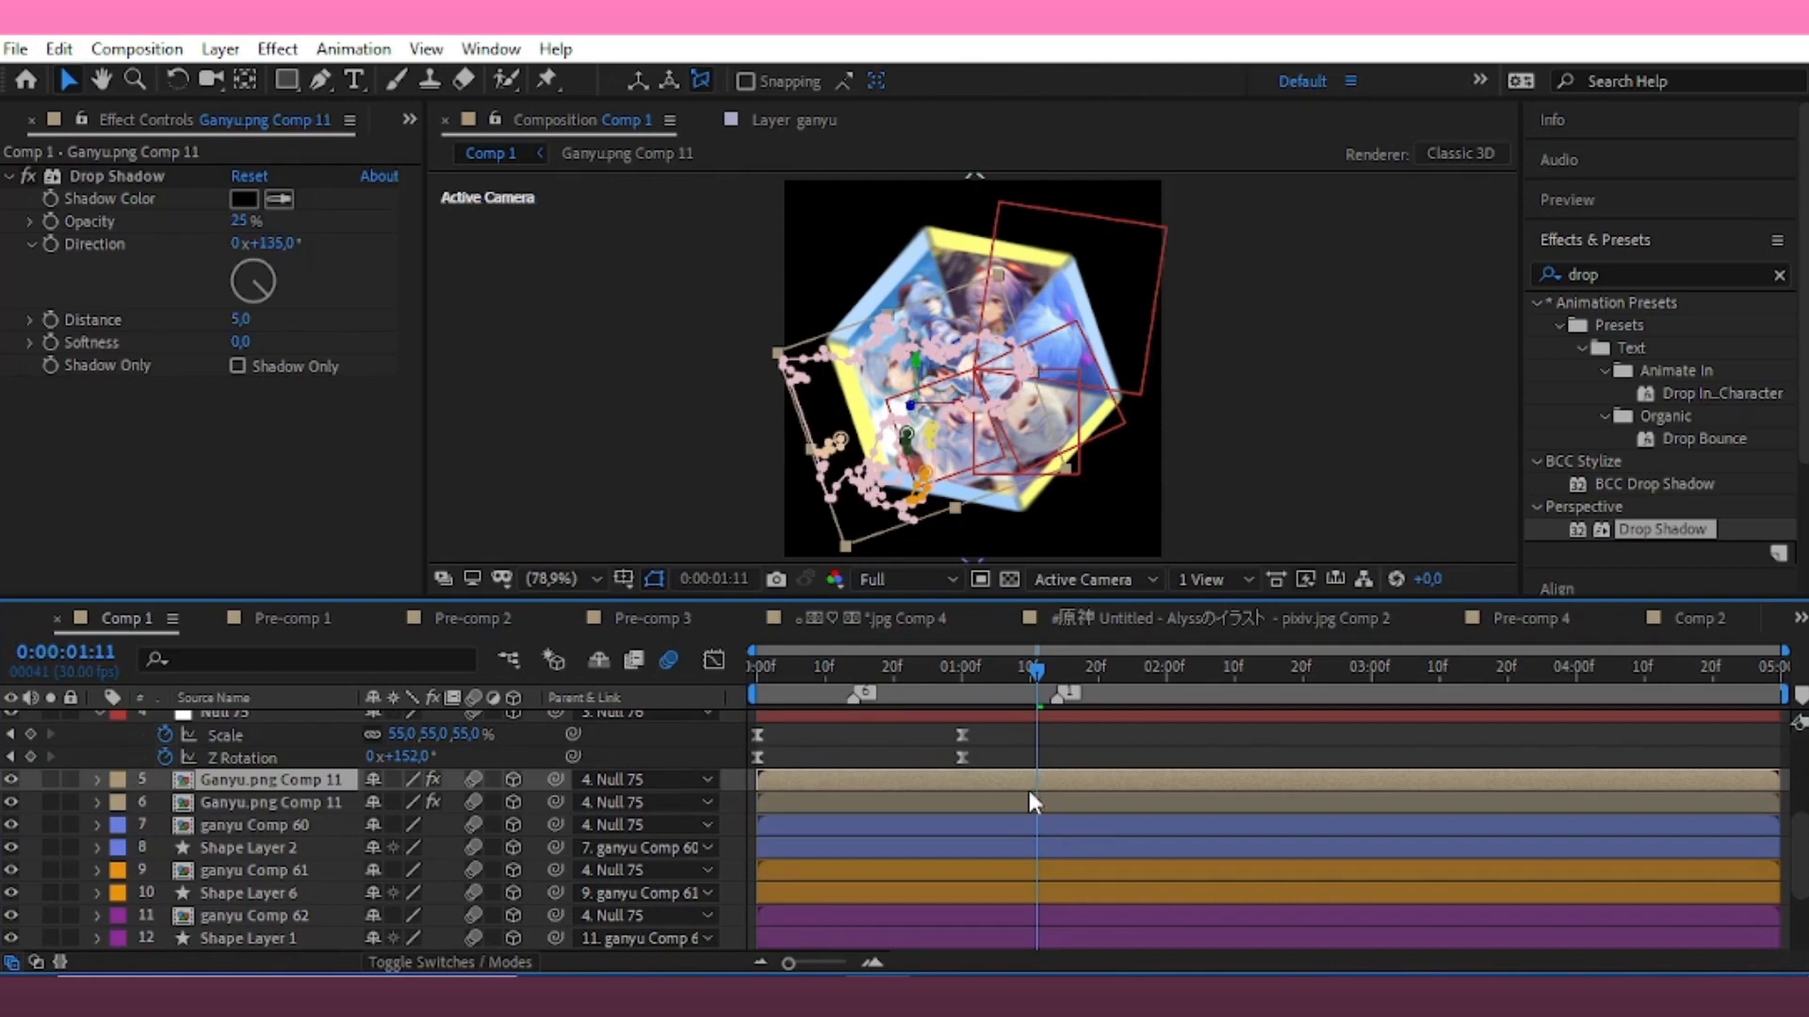
pyautogui.click(262, 828)
pyautogui.scroll(5, 1215, 782)
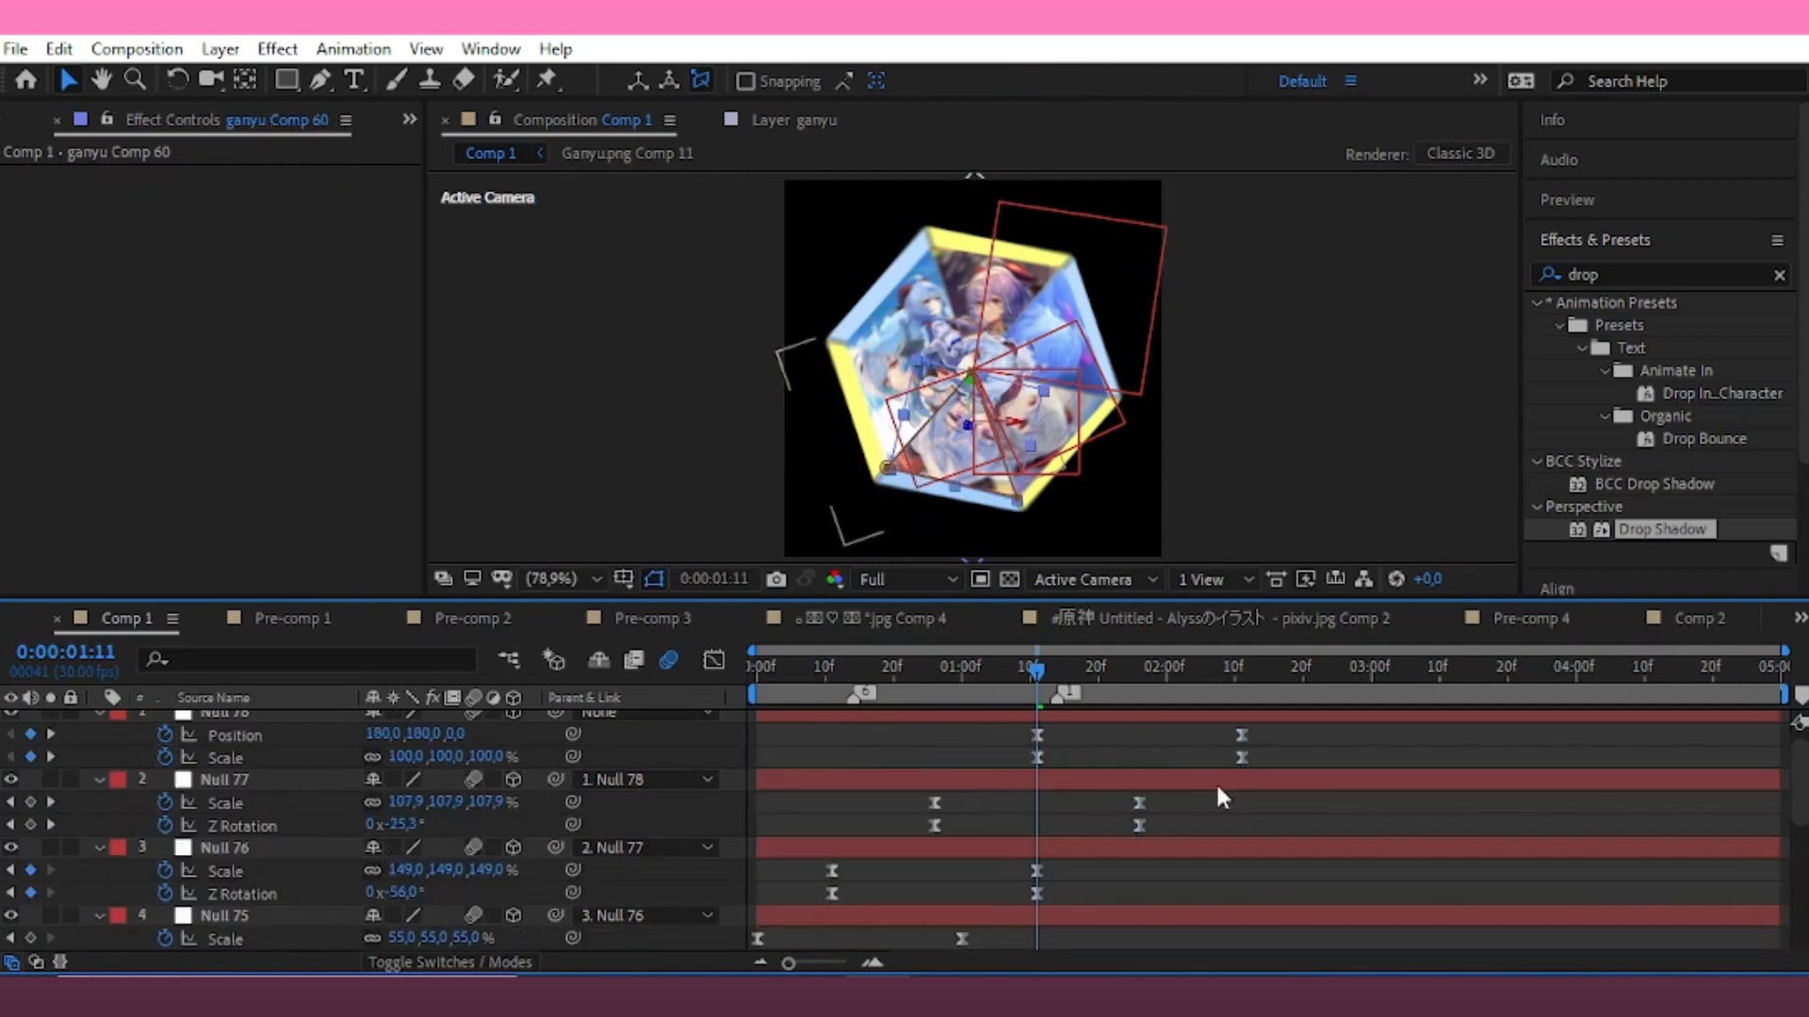
pyautogui.moveTo(1053, 702); pyautogui.dragTo(1244, 701)
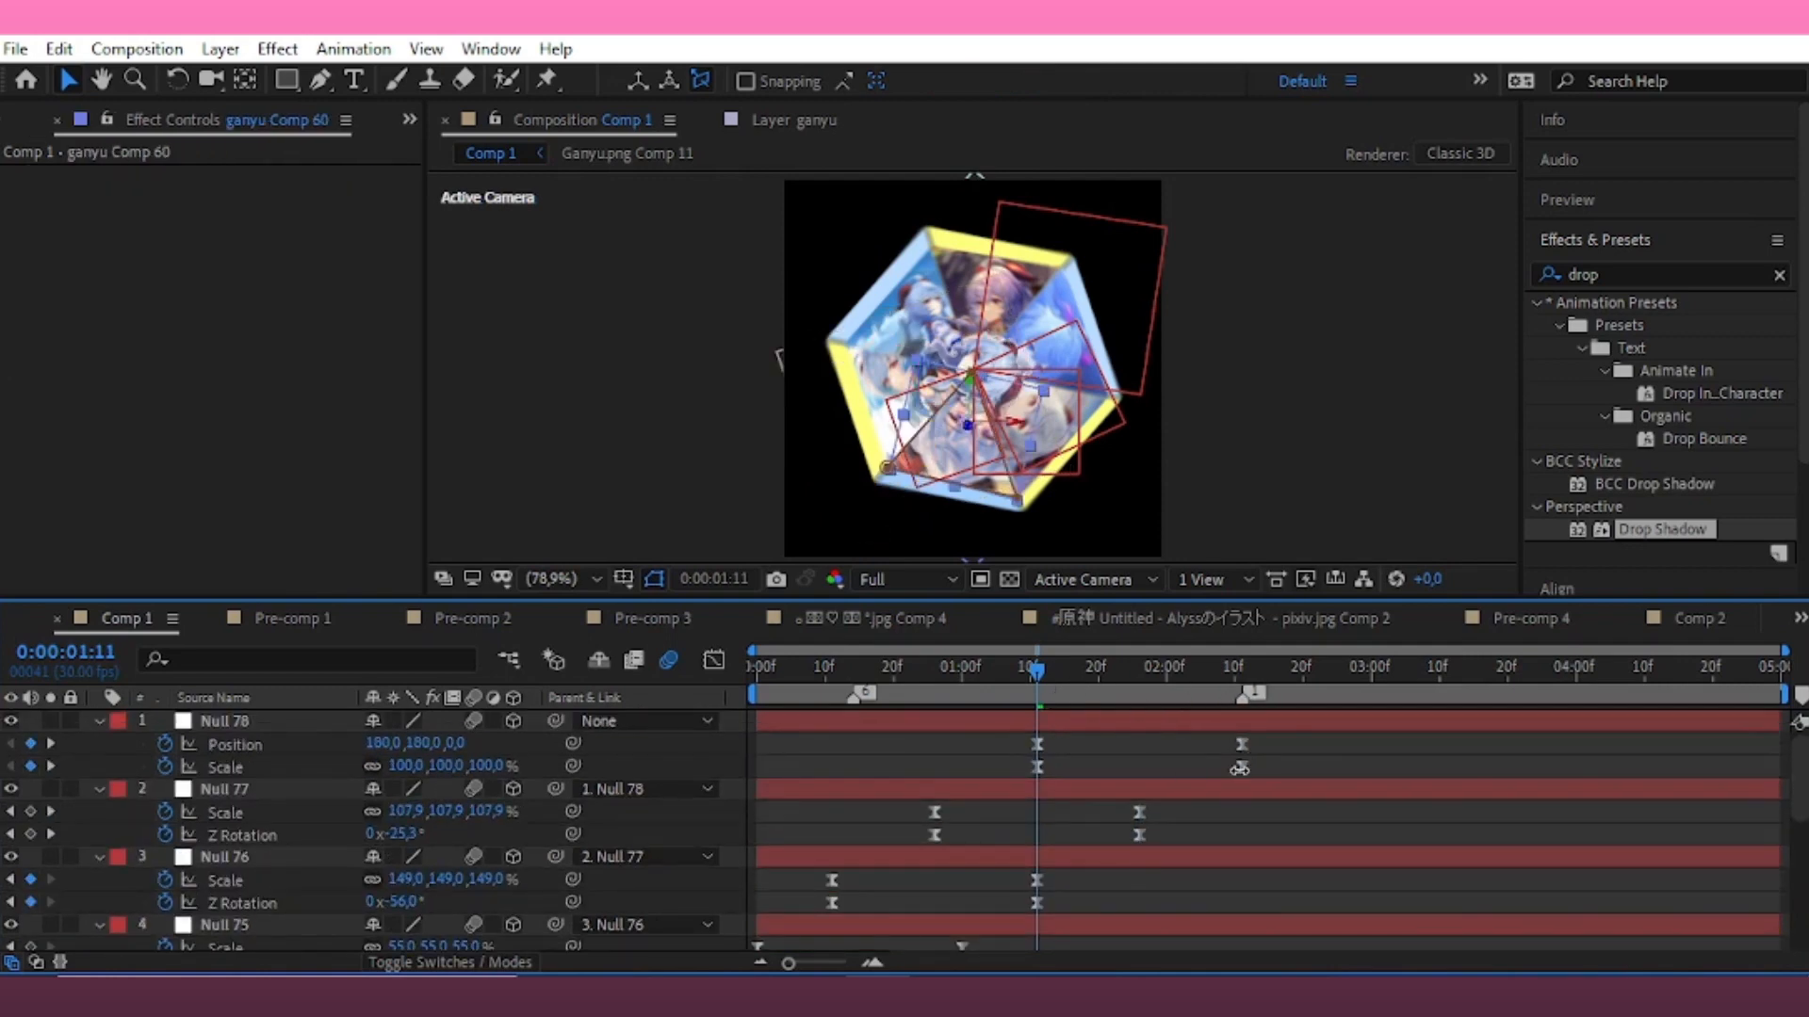
pyautogui.moveTo(848, 696); pyautogui.dragTo(1038, 697)
# Keyframe the position of ganyu Comp 60 at 0:00:01:11 and set it to 205.5, 226.2 at 0:00:02:11
pyautogui.scroll(-5, 1151, 808)
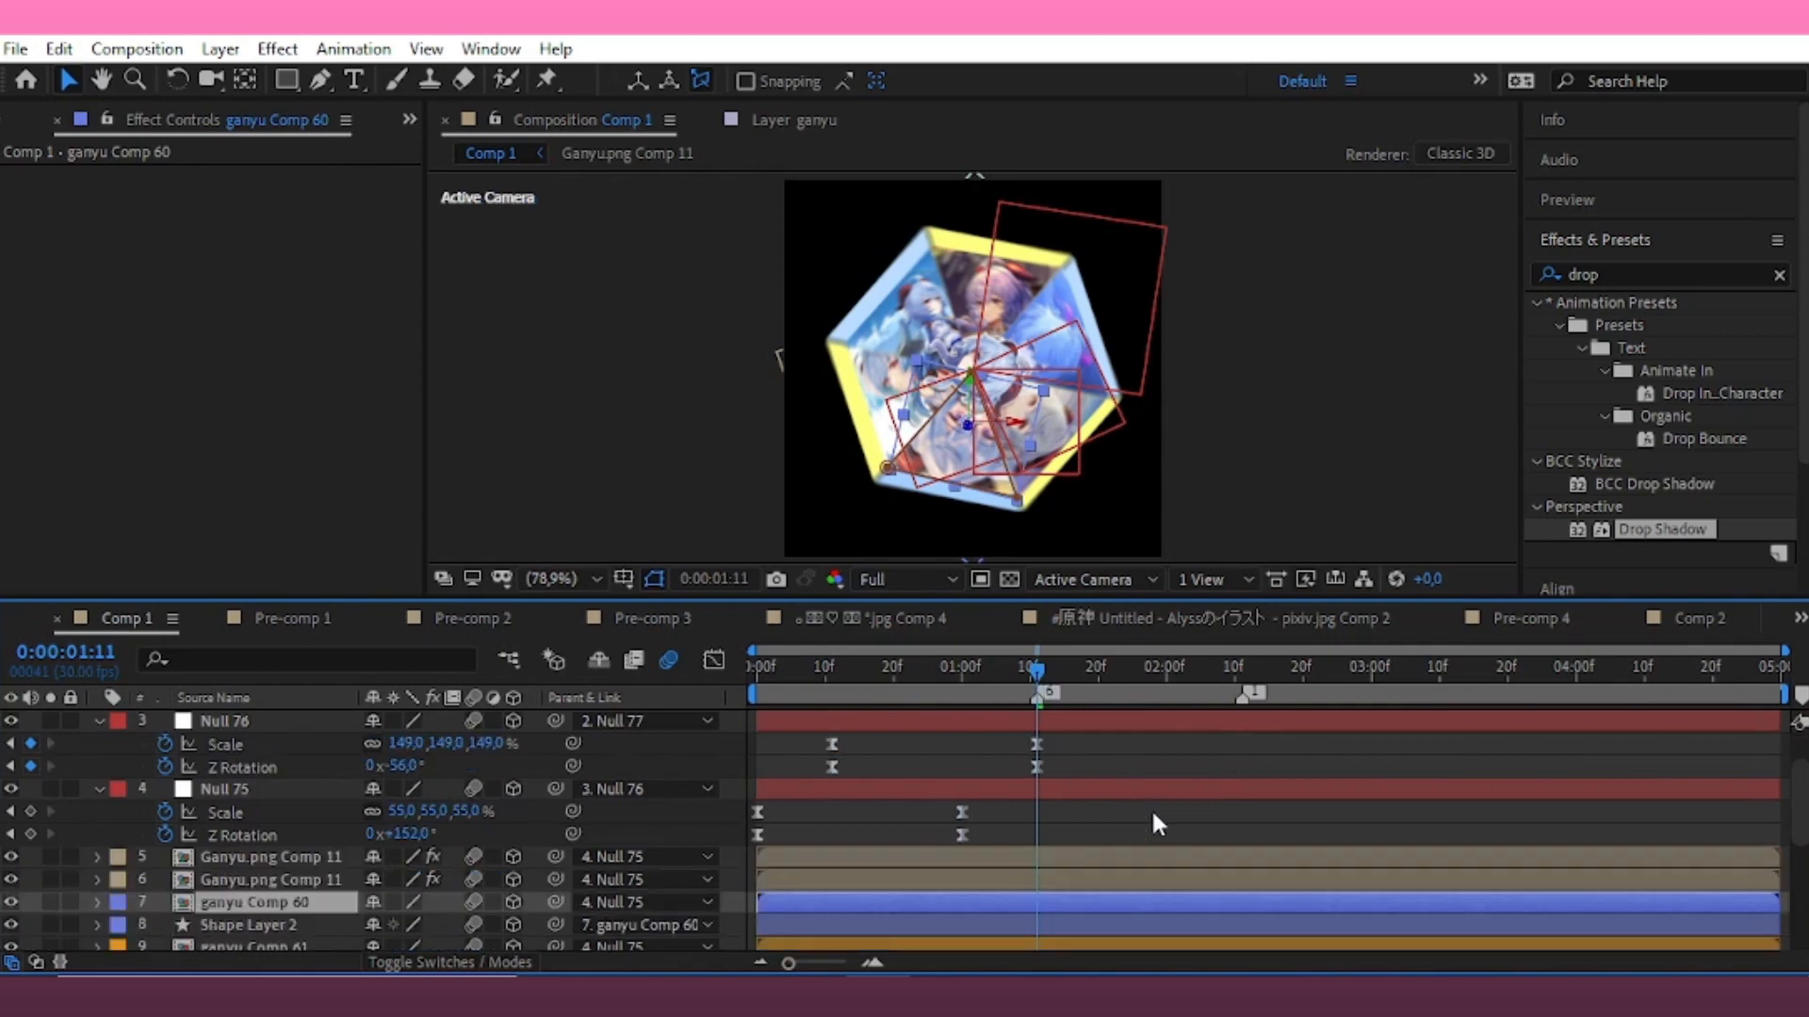
pyautogui.press('p')
pyautogui.moveTo(1209, 671); pyautogui.dragTo(1243, 707)
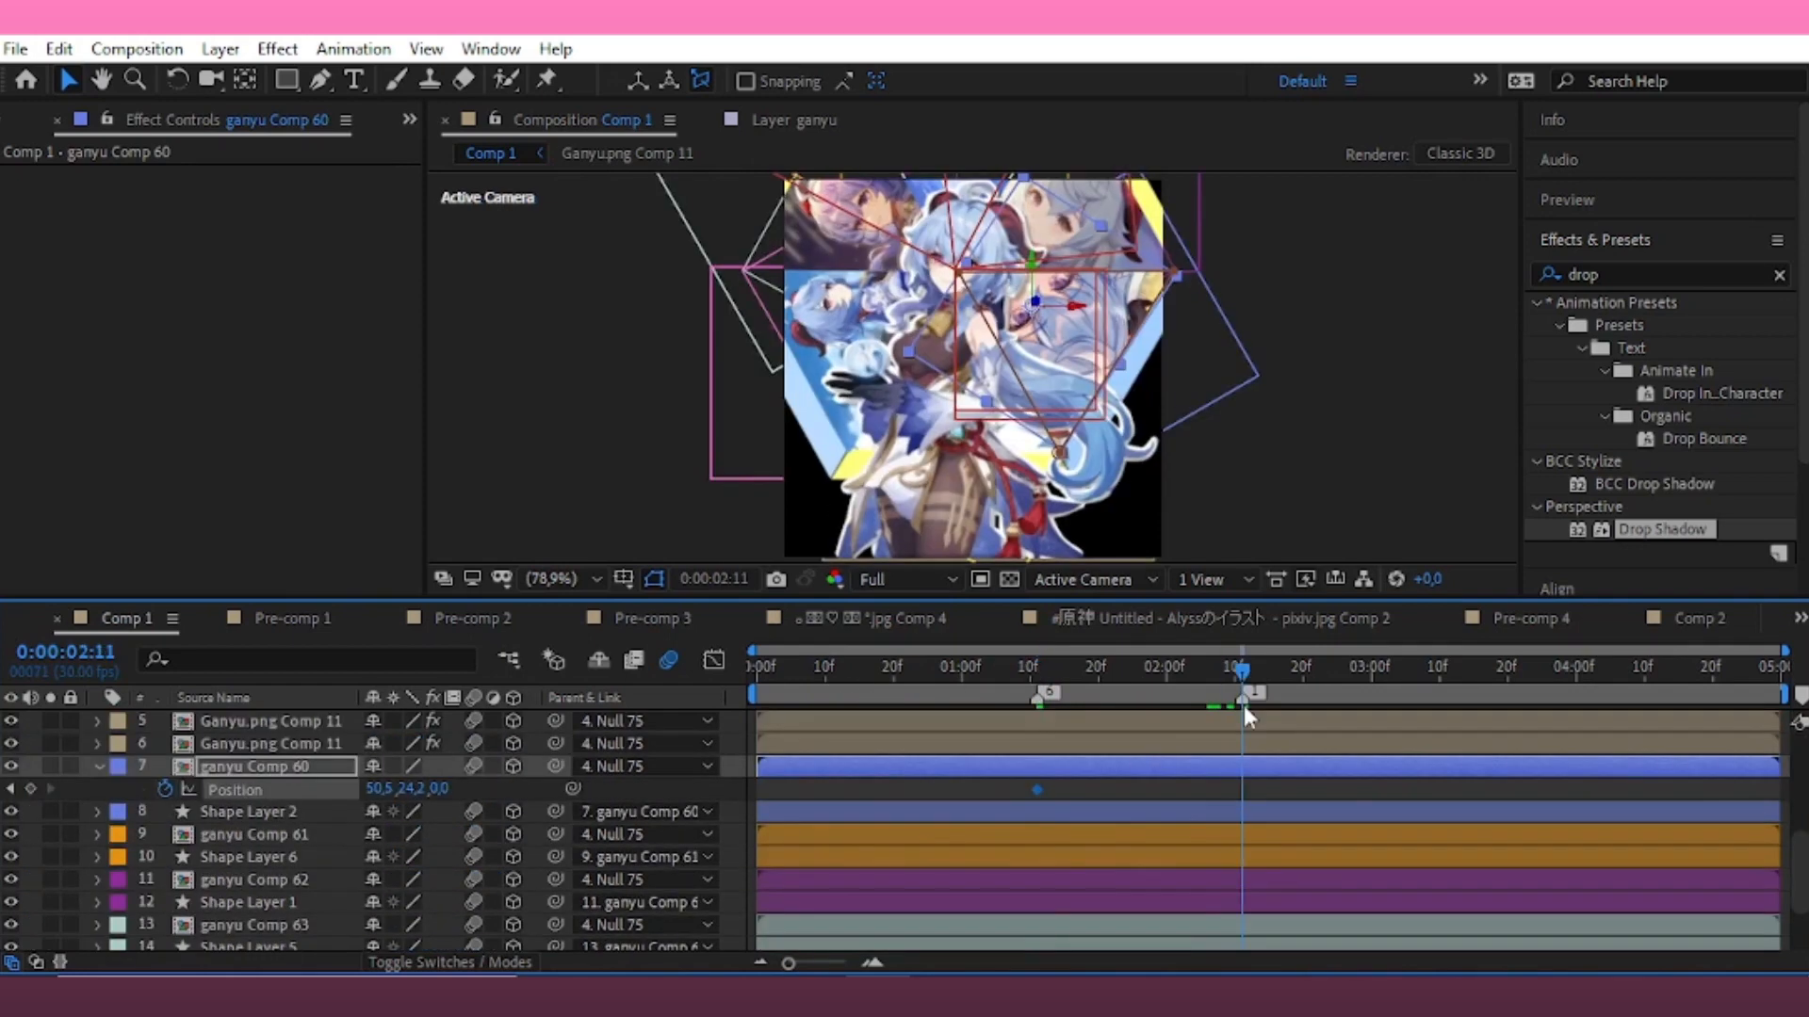
pyautogui.moveTo(407, 790)
pyautogui.mouseDown()
pyautogui.moveTo(552, 790)
pyautogui.moveTo(434, 794)
pyautogui.mouseUp()
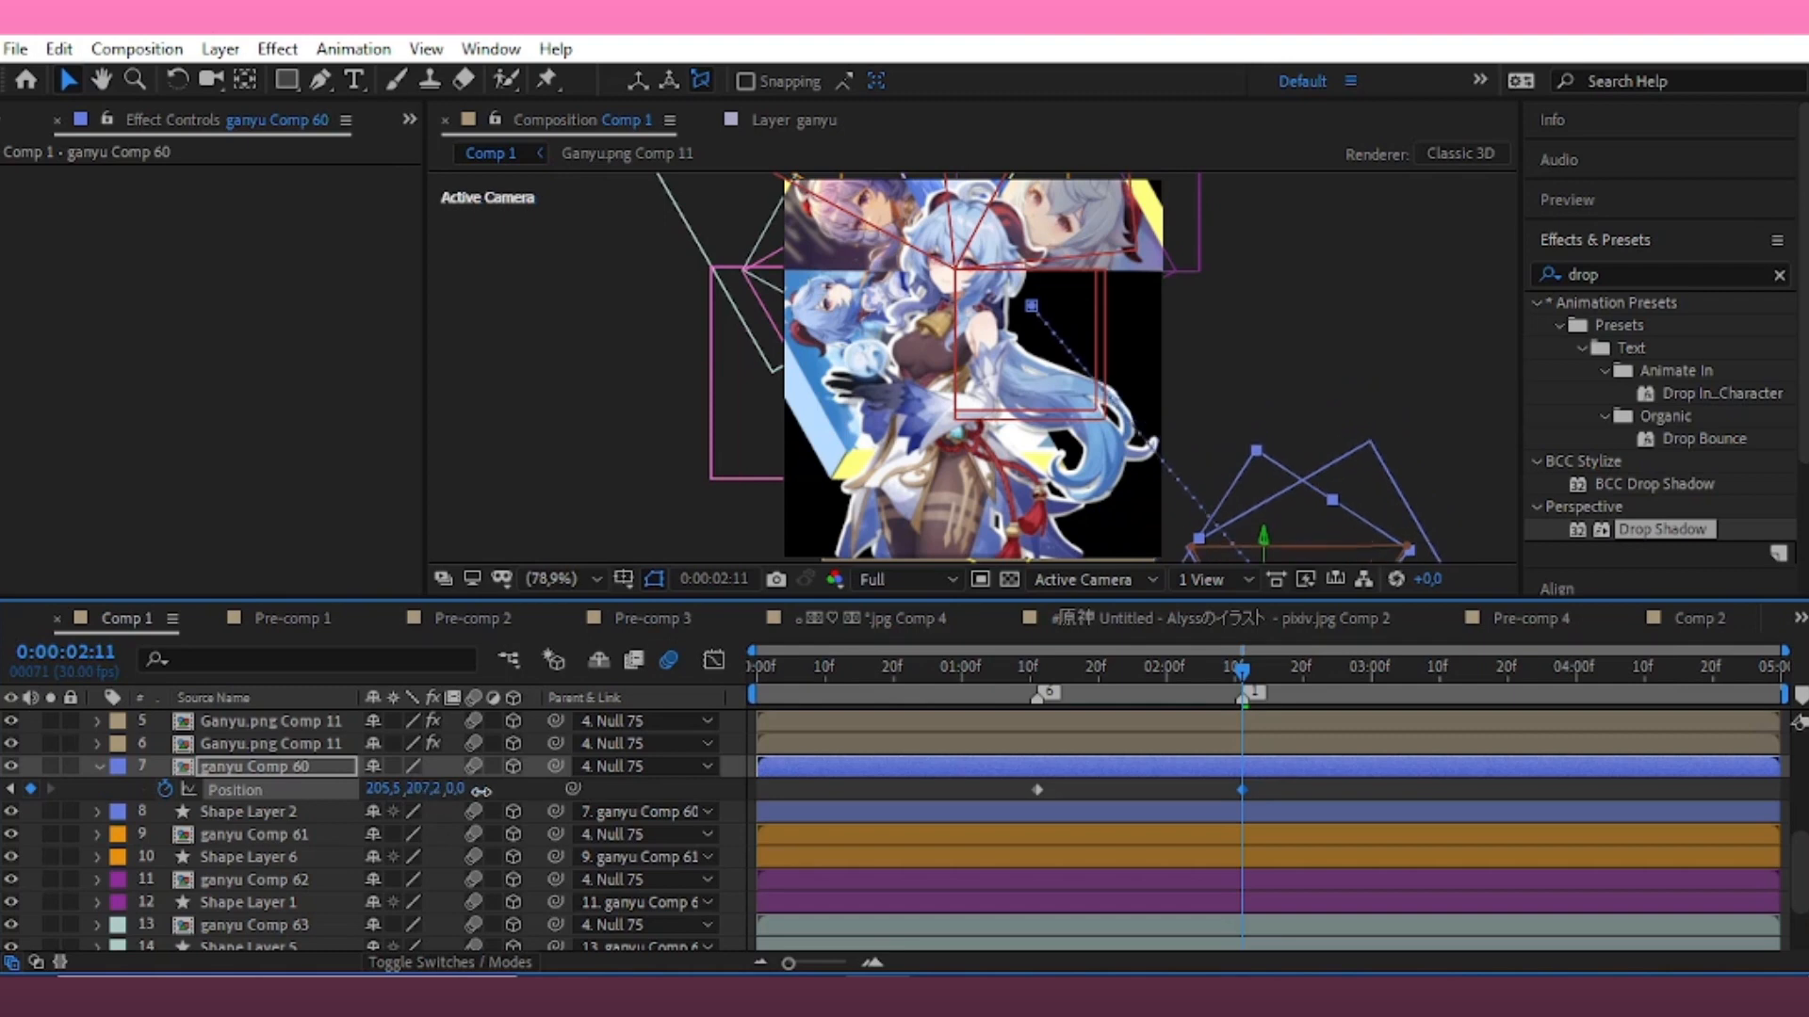
# Keyframe the position of ganyu Comp 61 at 0:00:01:11 and set it to 0, -150 at 0:00:02:11
pyautogui.press('j')
pyautogui.scroll(-1, 1042, 794)
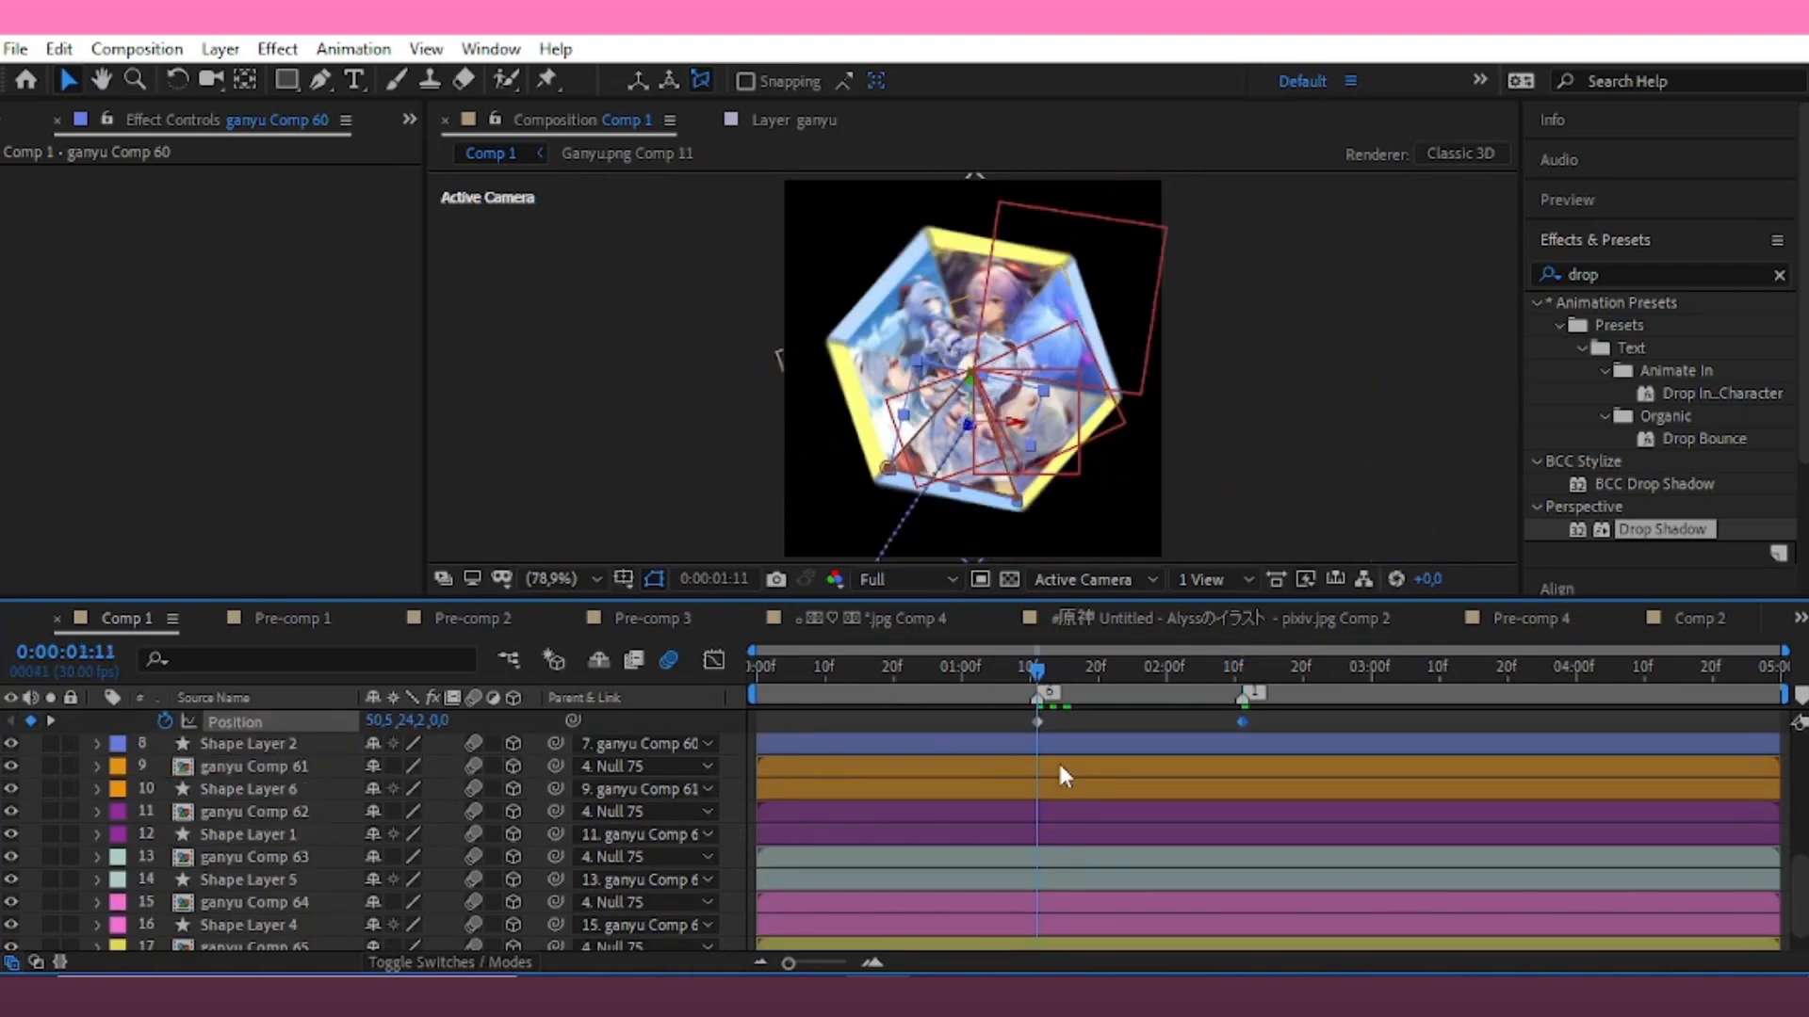
pyautogui.click(1057, 760)
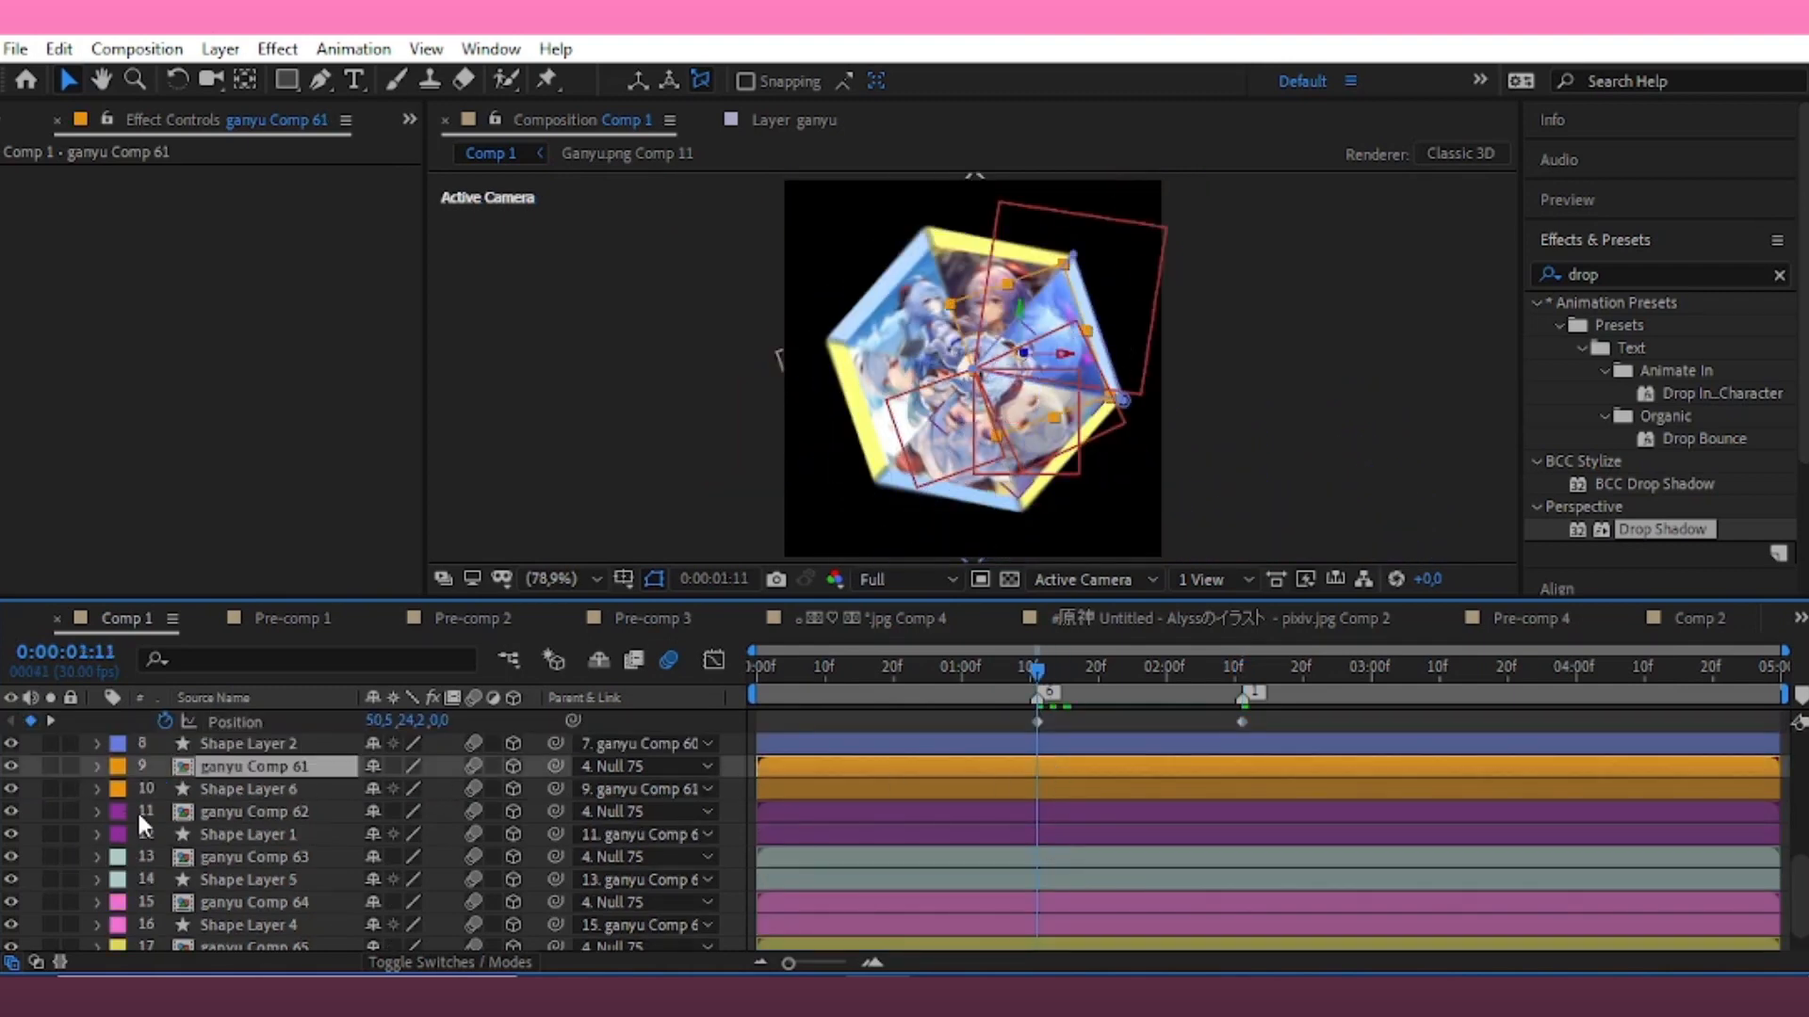
pyautogui.press('p')
pyautogui.click(165, 790)
pyautogui.moveTo(1164, 673); pyautogui.dragTo(1240, 720)
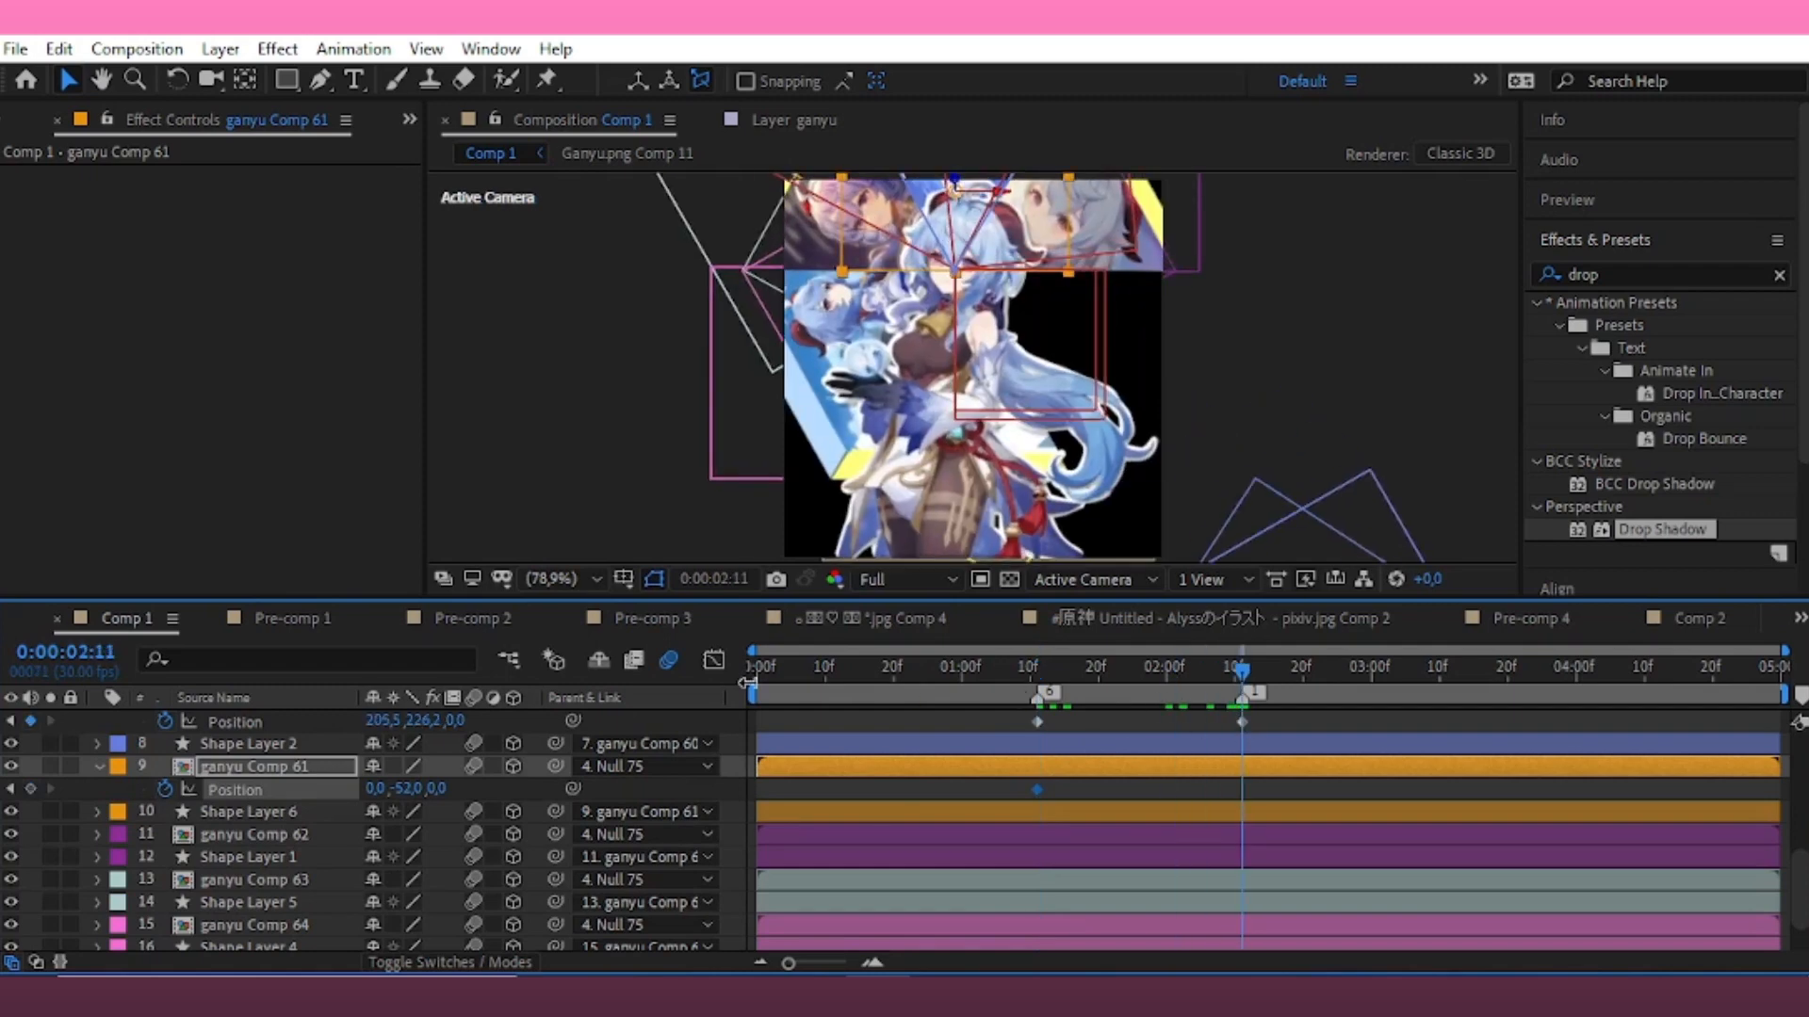
pyautogui.moveTo(415, 795); pyautogui.dragTo(275, 792)
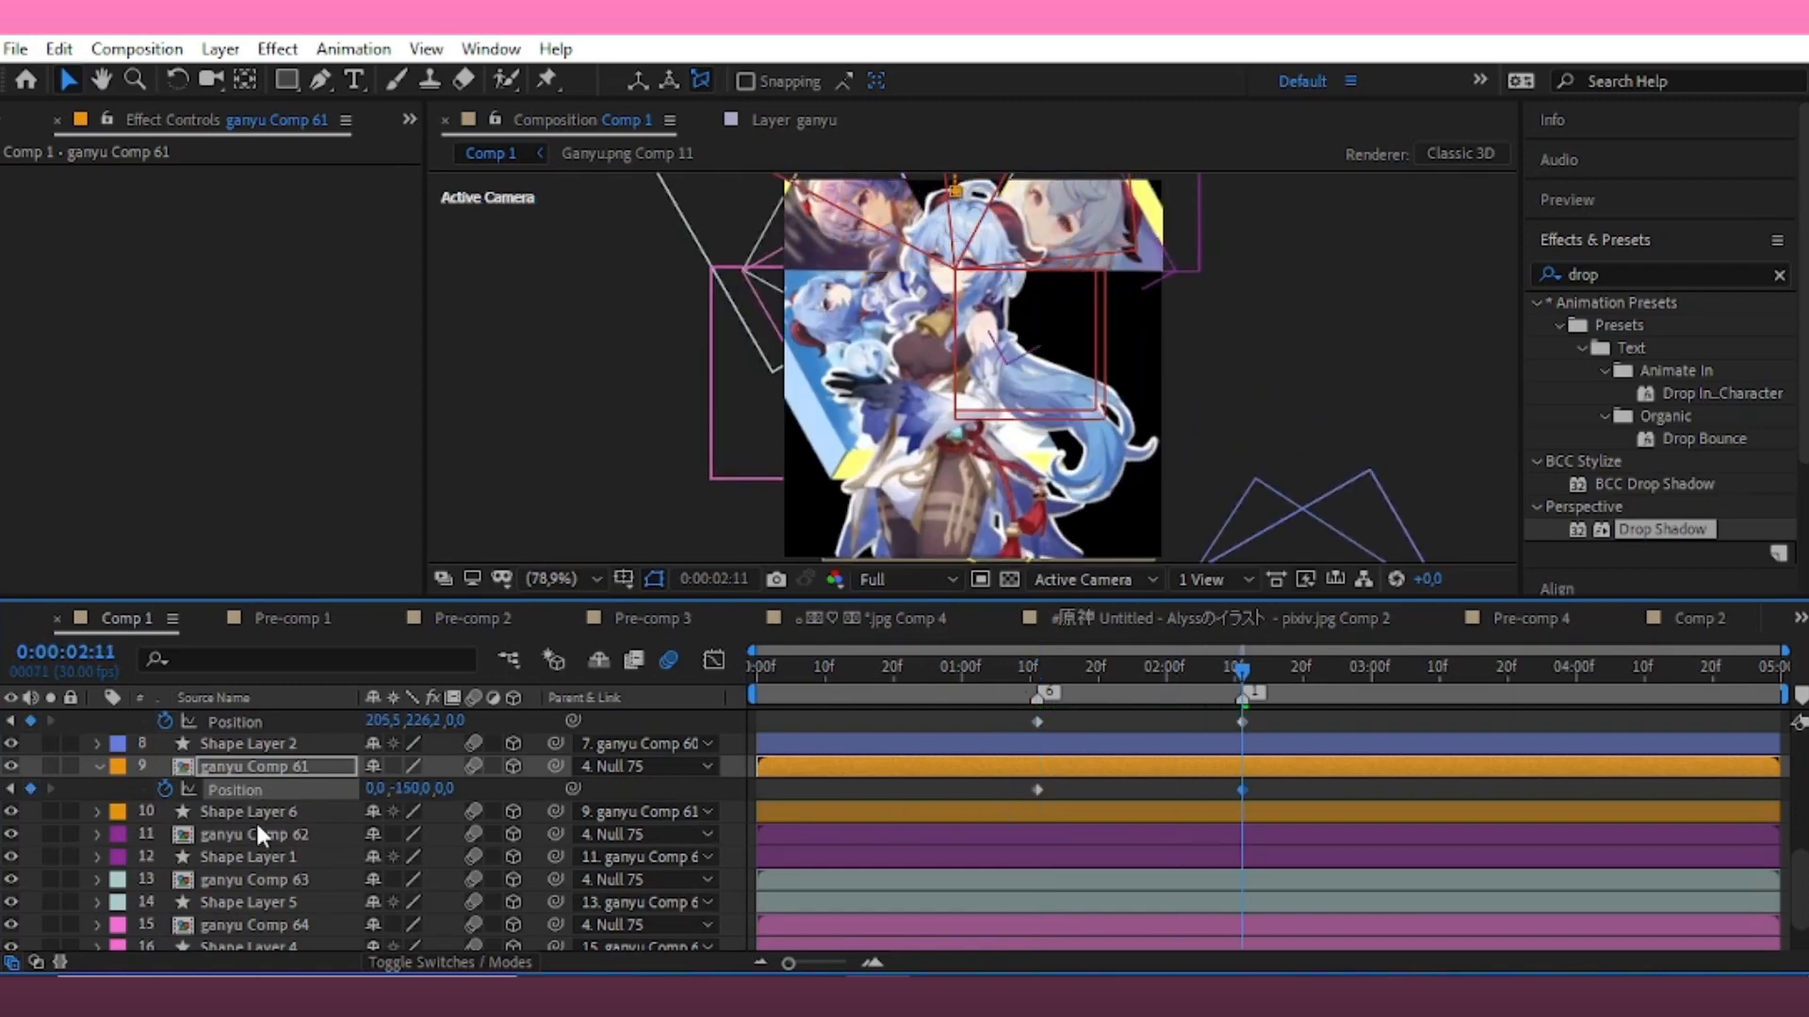
# Keyframe the position of ganyu Comp 62, starting at 0:00:01:11 and reaching 186.5, -90.2 at 0:00:02:11
pyautogui.click(262, 835)
pyautogui.press('p')
pyautogui.click(165, 856)
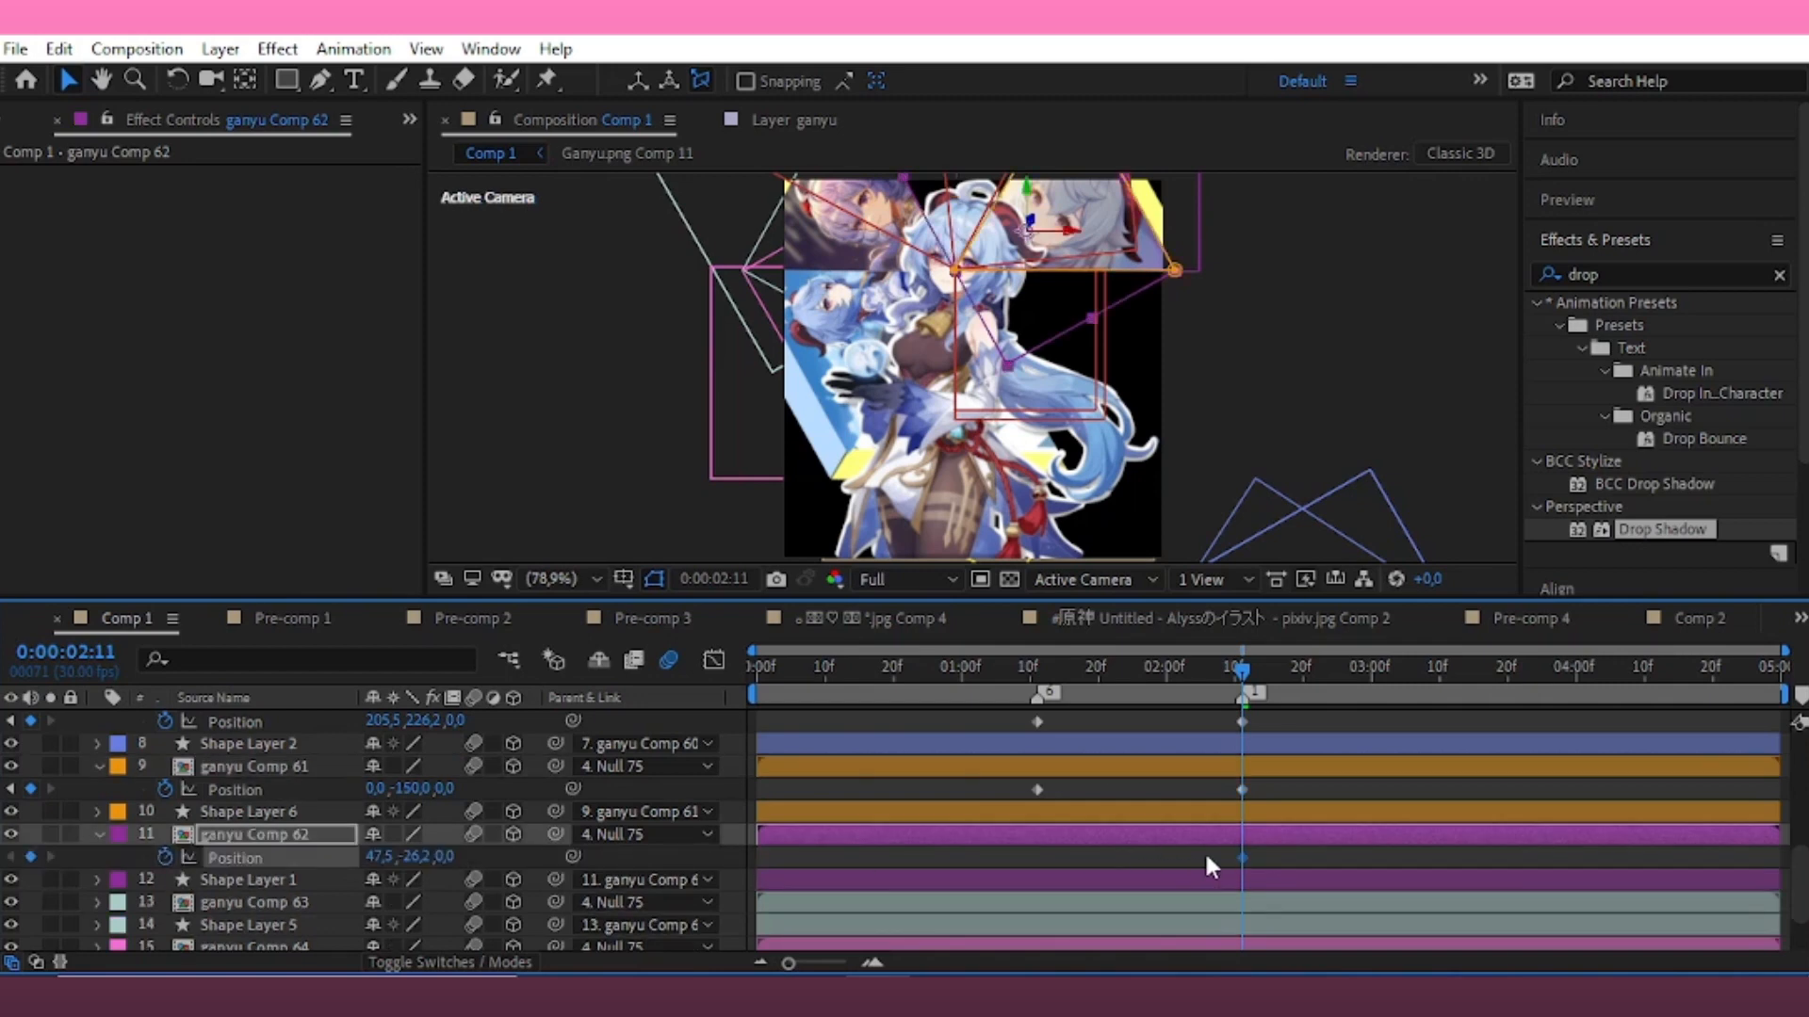
pyautogui.moveTo(1061, 884); pyautogui.dragTo(1027, 885)
pyautogui.moveTo(382, 856); pyautogui.dragTo(546, 835)
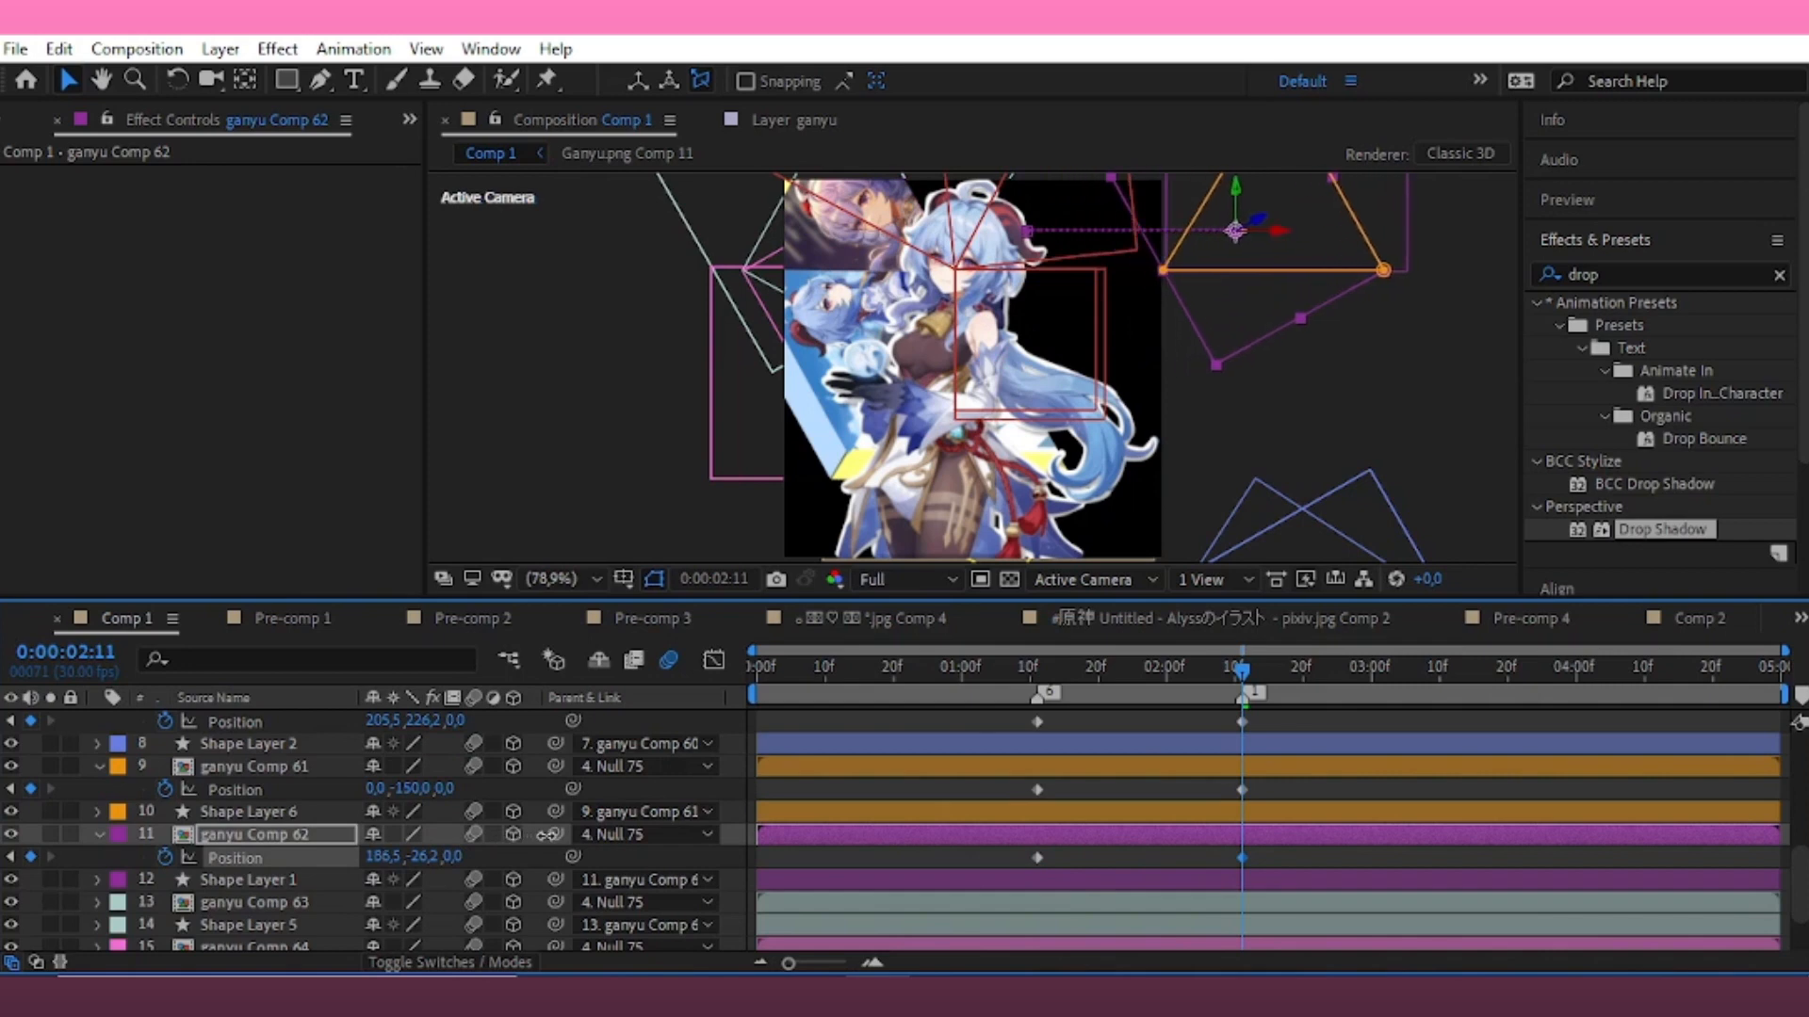
pyautogui.moveTo(414, 855); pyautogui.dragTo(341, 849)
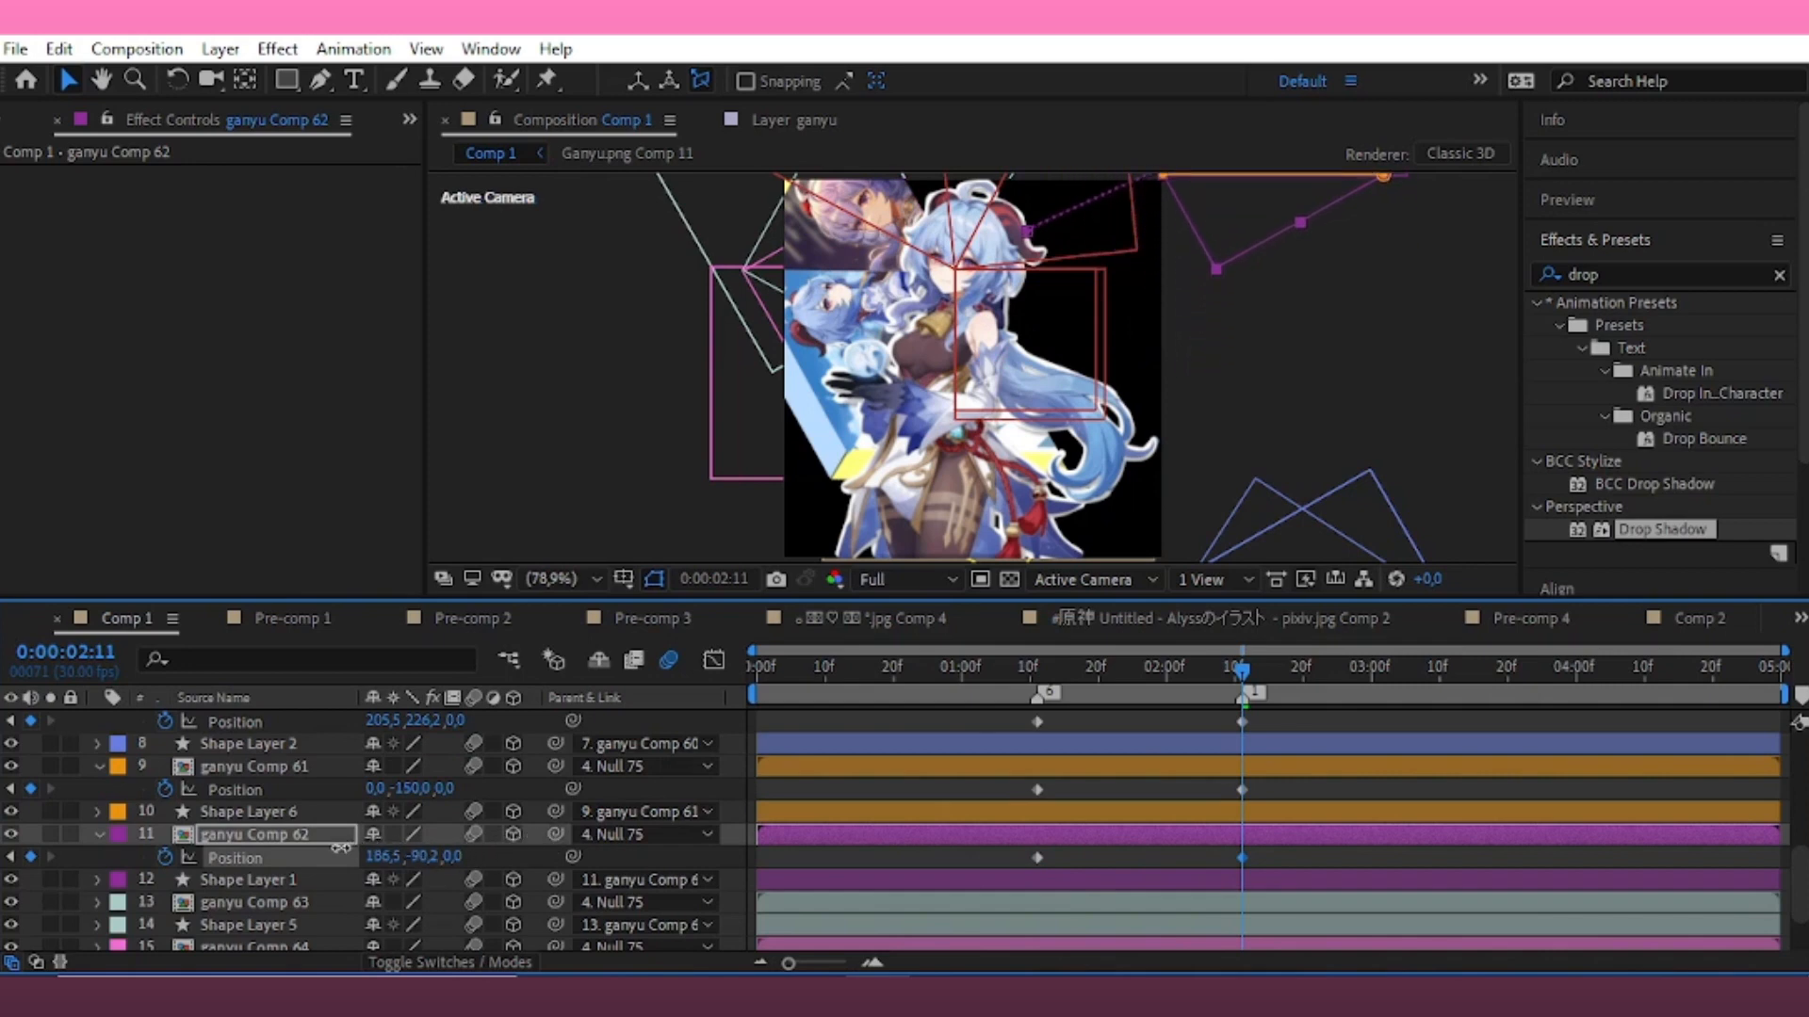
# Keyframe the position of ganyu Comp 63, starting at 0:00:01:11 and reaching -215, -109 at 0:00:02:11
pyautogui.scroll(-2, 1059, 855)
pyautogui.click(1065, 837)
pyautogui.press('p')
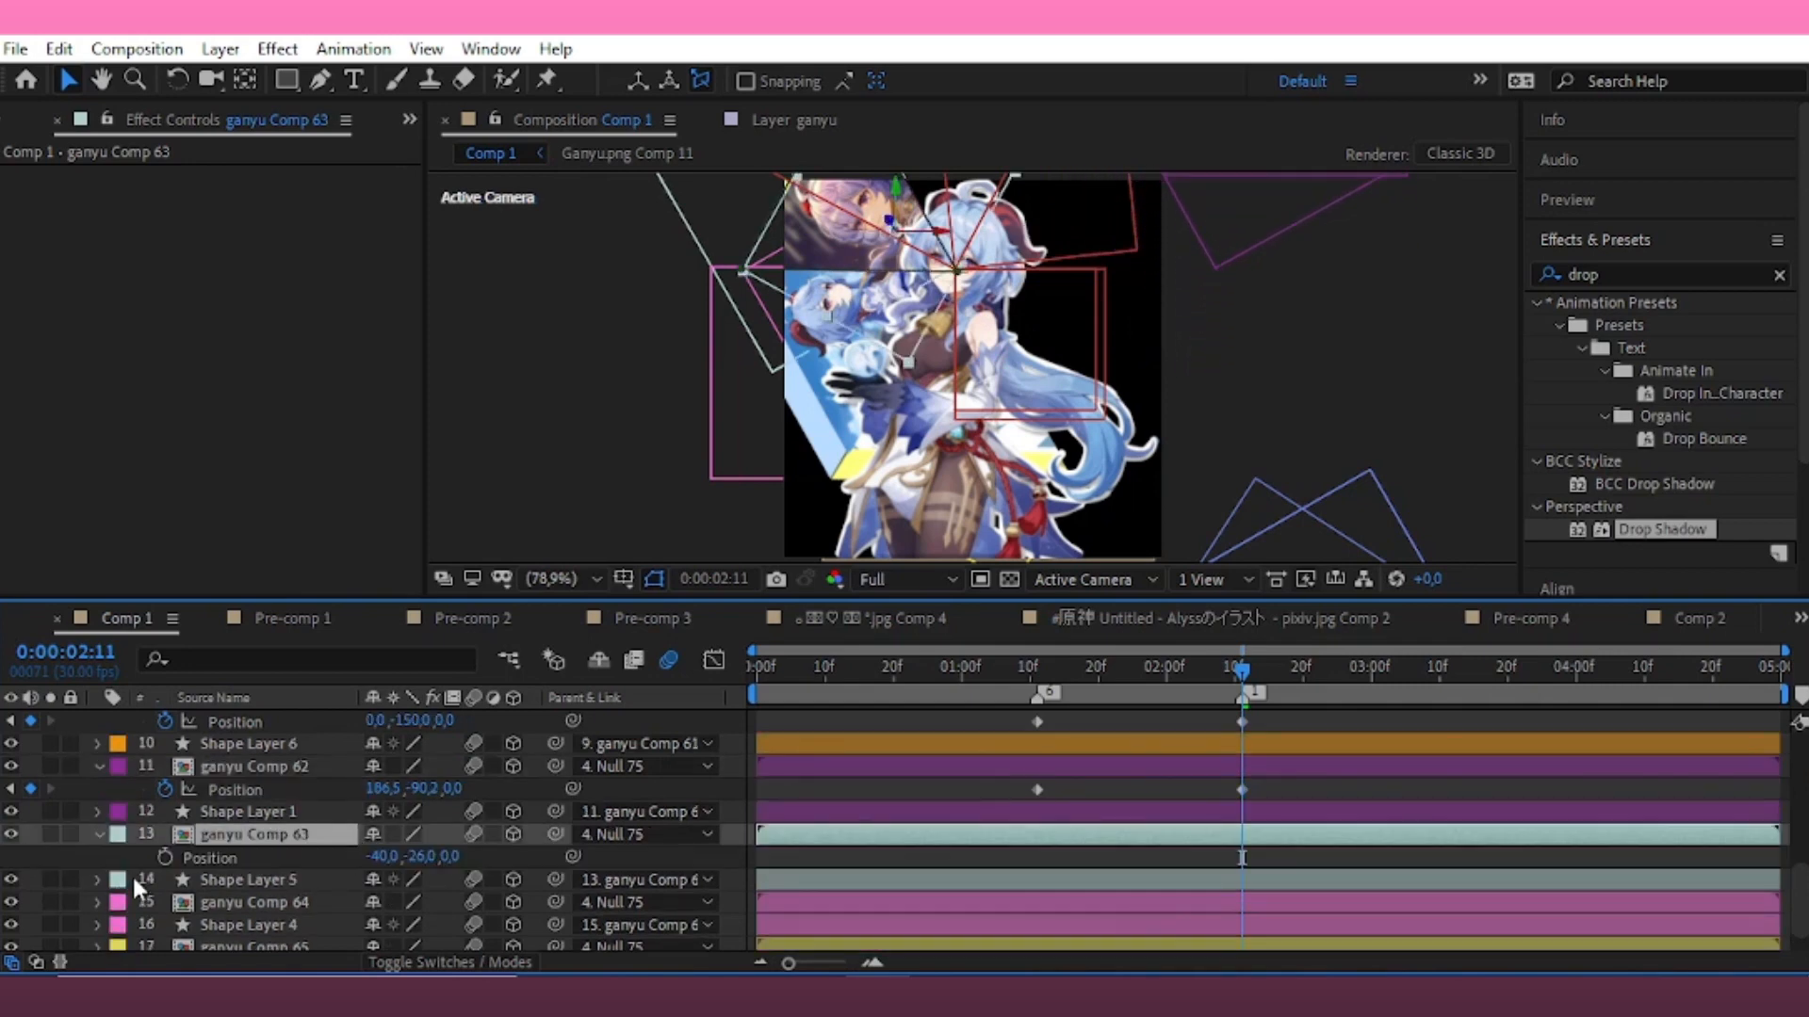
pyautogui.moveTo(1244, 857); pyautogui.dragTo(1039, 893)
pyautogui.moveTo(405, 858); pyautogui.dragTo(229, 945)
# Keyframe the position of ganyu Comp 64, starting at 0:00:01:11 and reaching -169, 207 at 0:00:02:11
pyautogui.scroll(-1, 1106, 921)
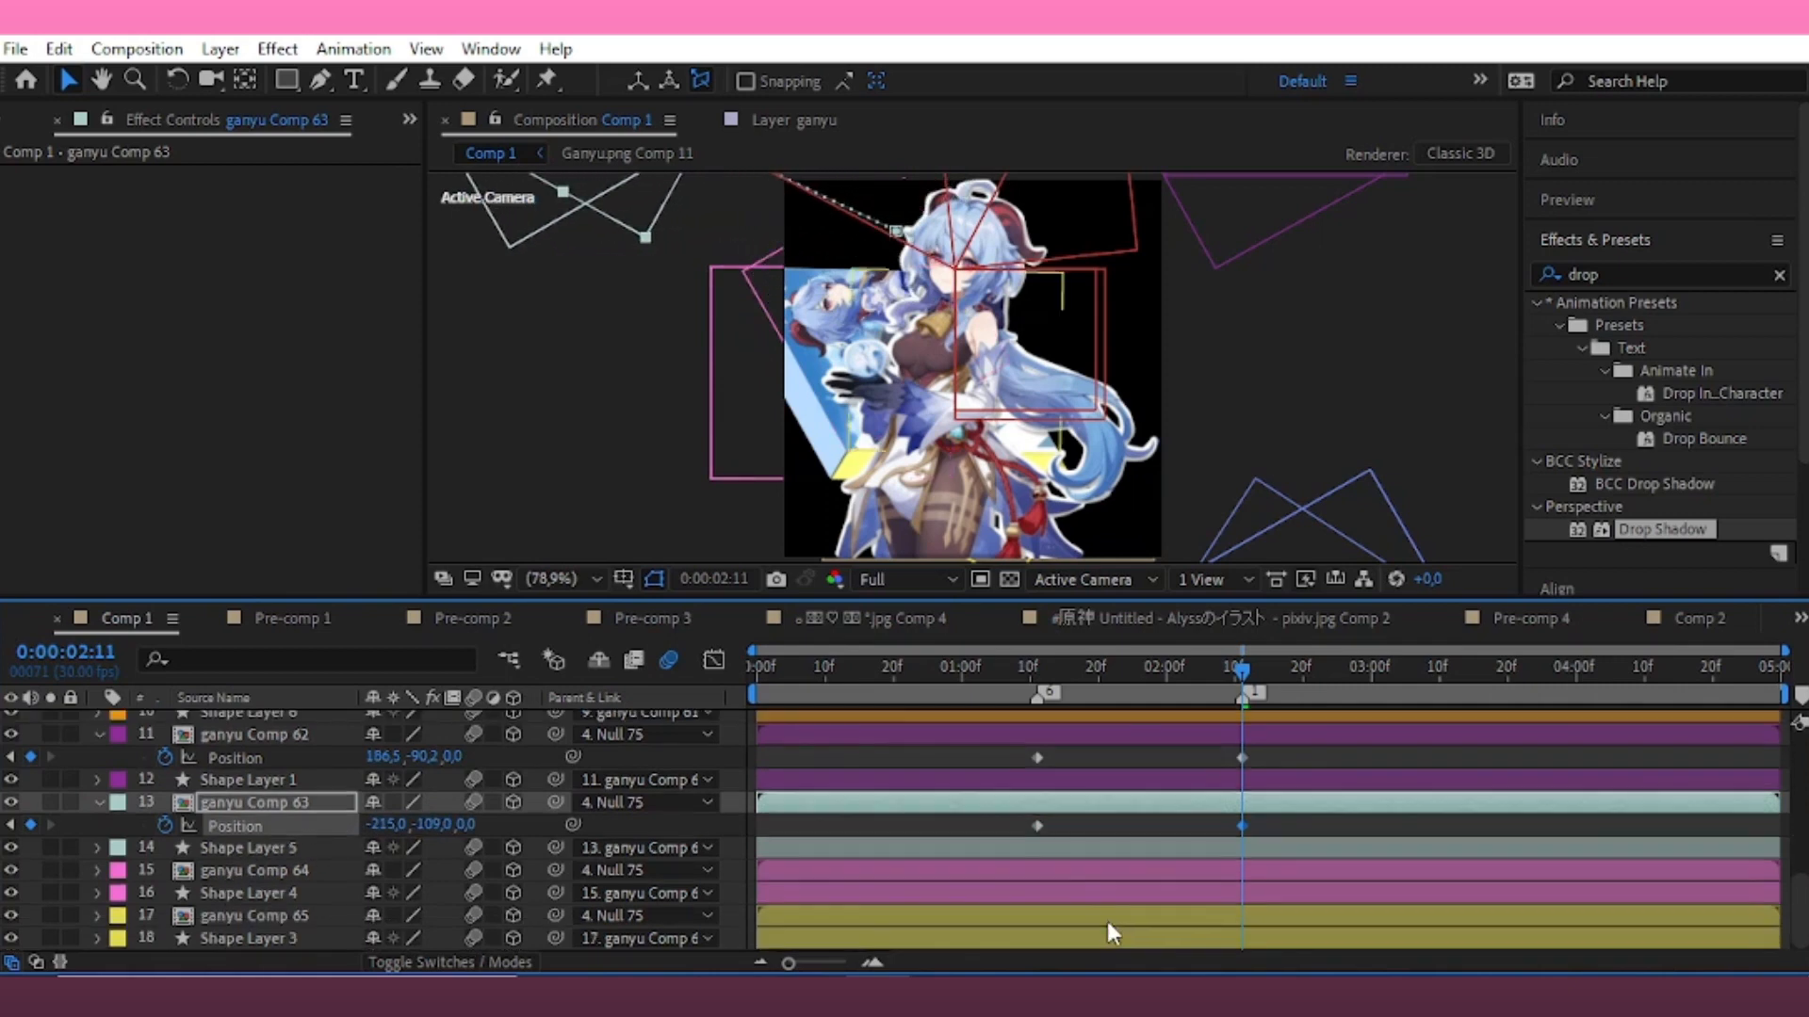
pyautogui.click(1065, 864)
pyautogui.hotkey('alt', 'shift', 'p')
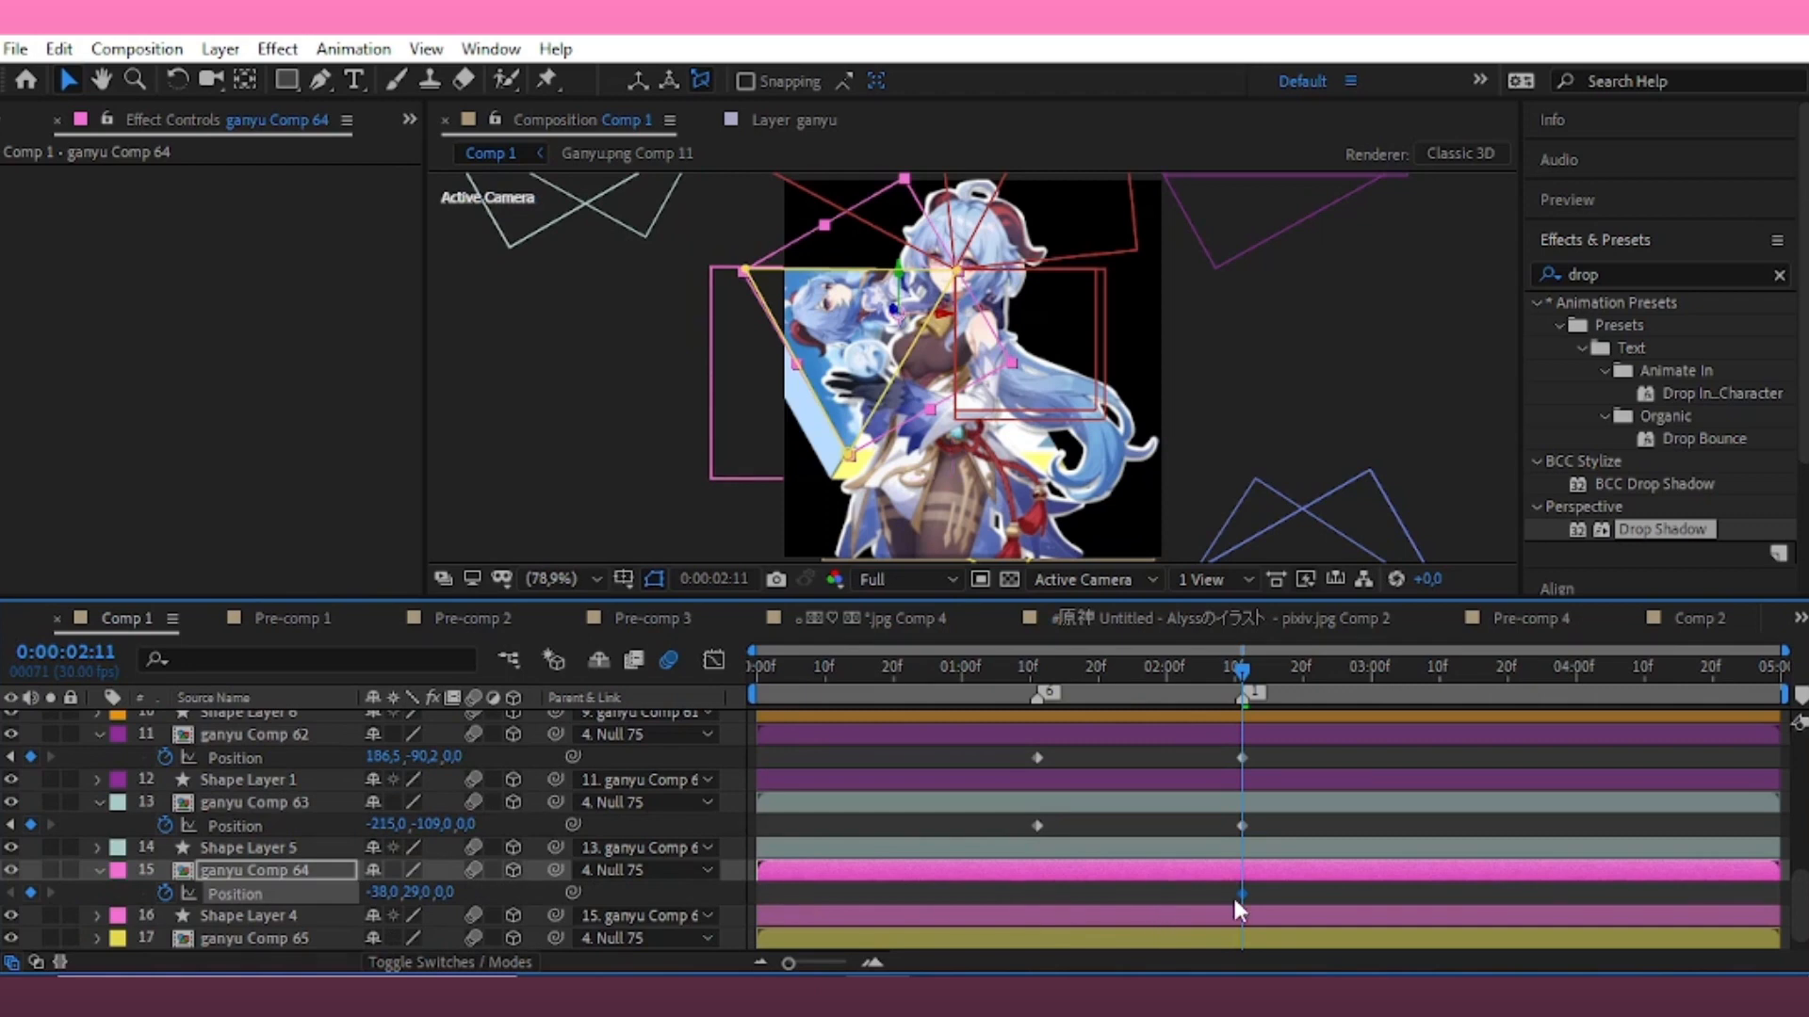
pyautogui.moveTo(1039, 926); pyautogui.dragTo(1036, 929)
pyautogui.moveTo(421, 890); pyautogui.dragTo(299, 906)
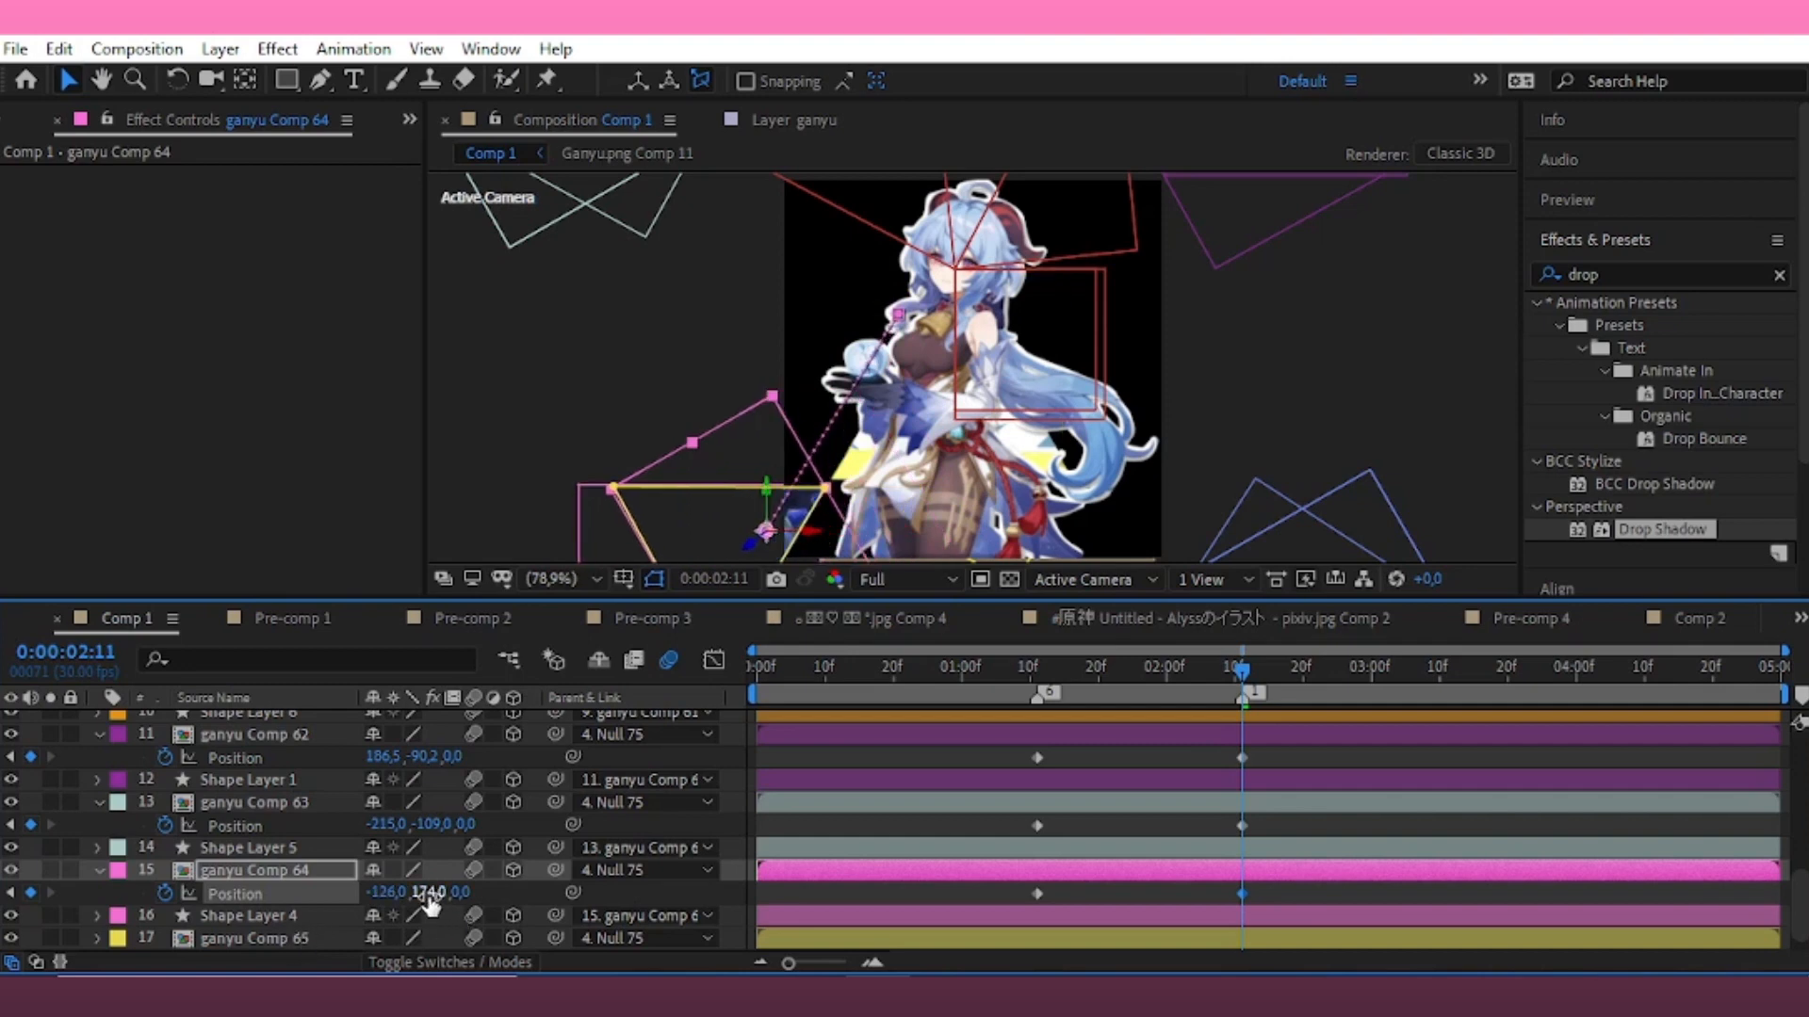
pyautogui.moveTo(416, 893); pyautogui.dragTo(341, 910)
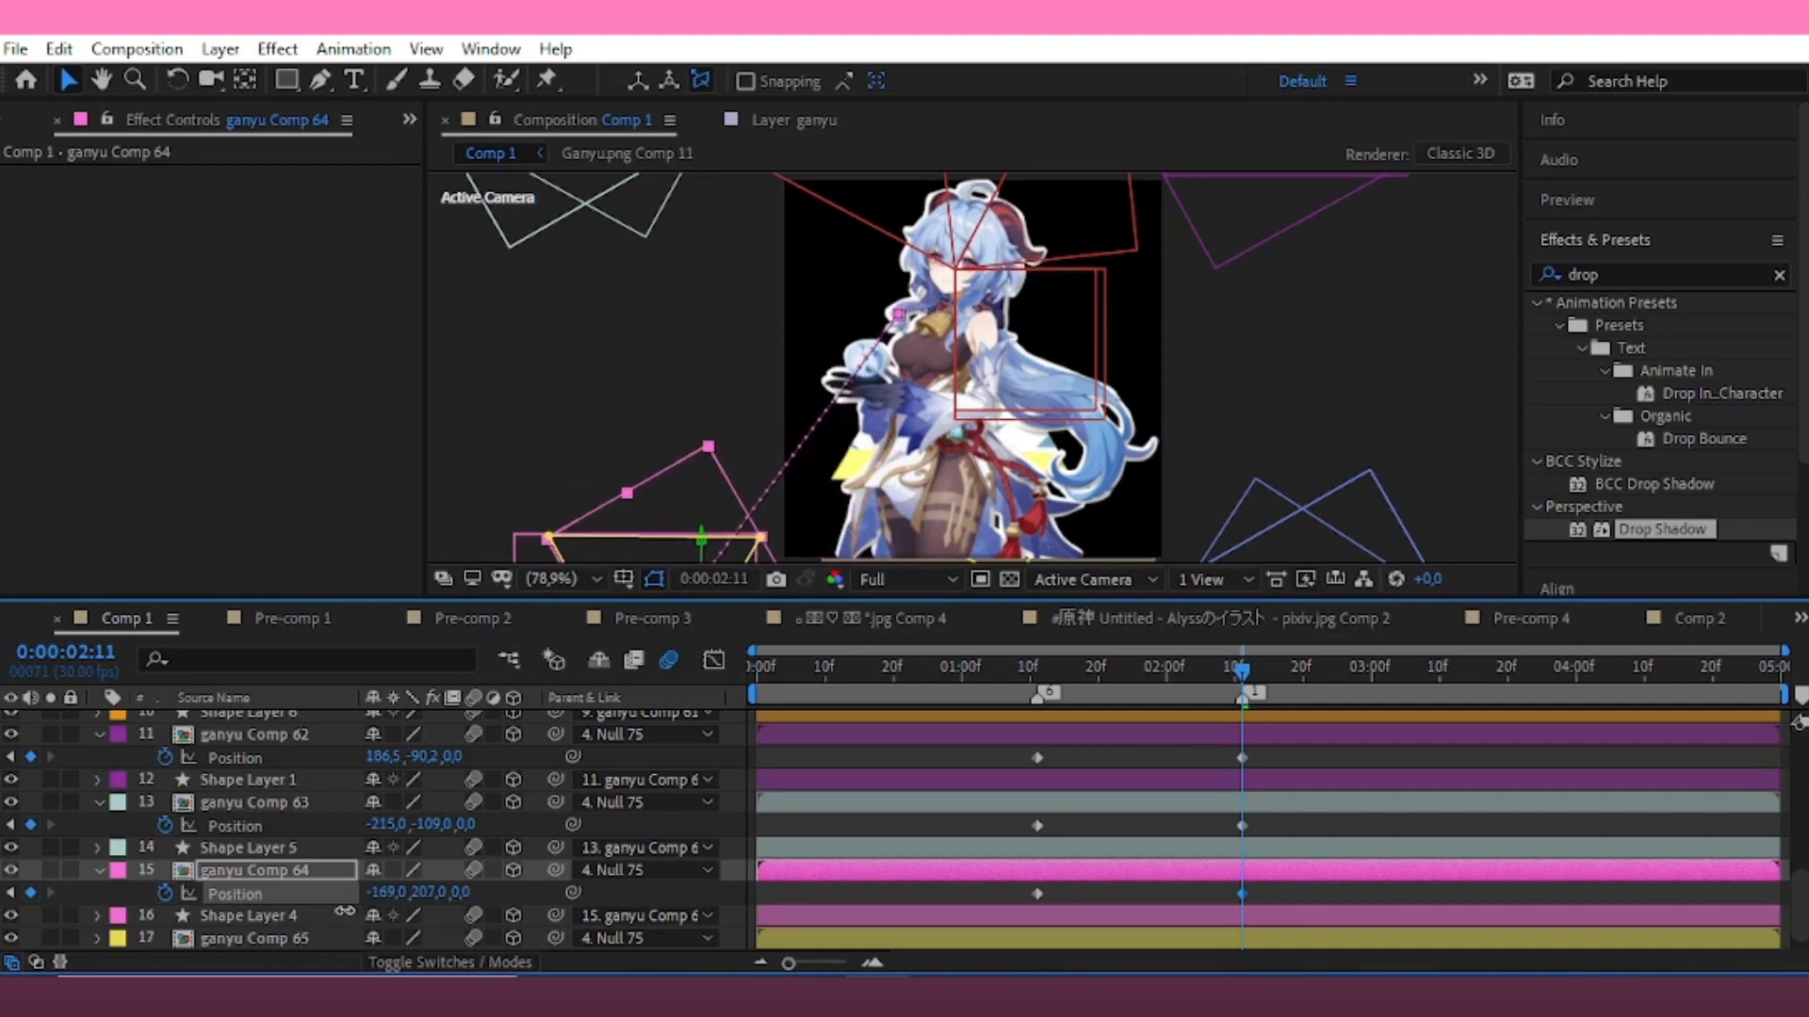
# Keyframe the position of ganyu Comp 65, starting at 0:00:01:11 and reaching 2, 315 at 0:00:02:11
pyautogui.scroll(-1, 1115, 878)
pyautogui.click(1095, 914)
pyautogui.hotkey('alt', 'shift', 'p')
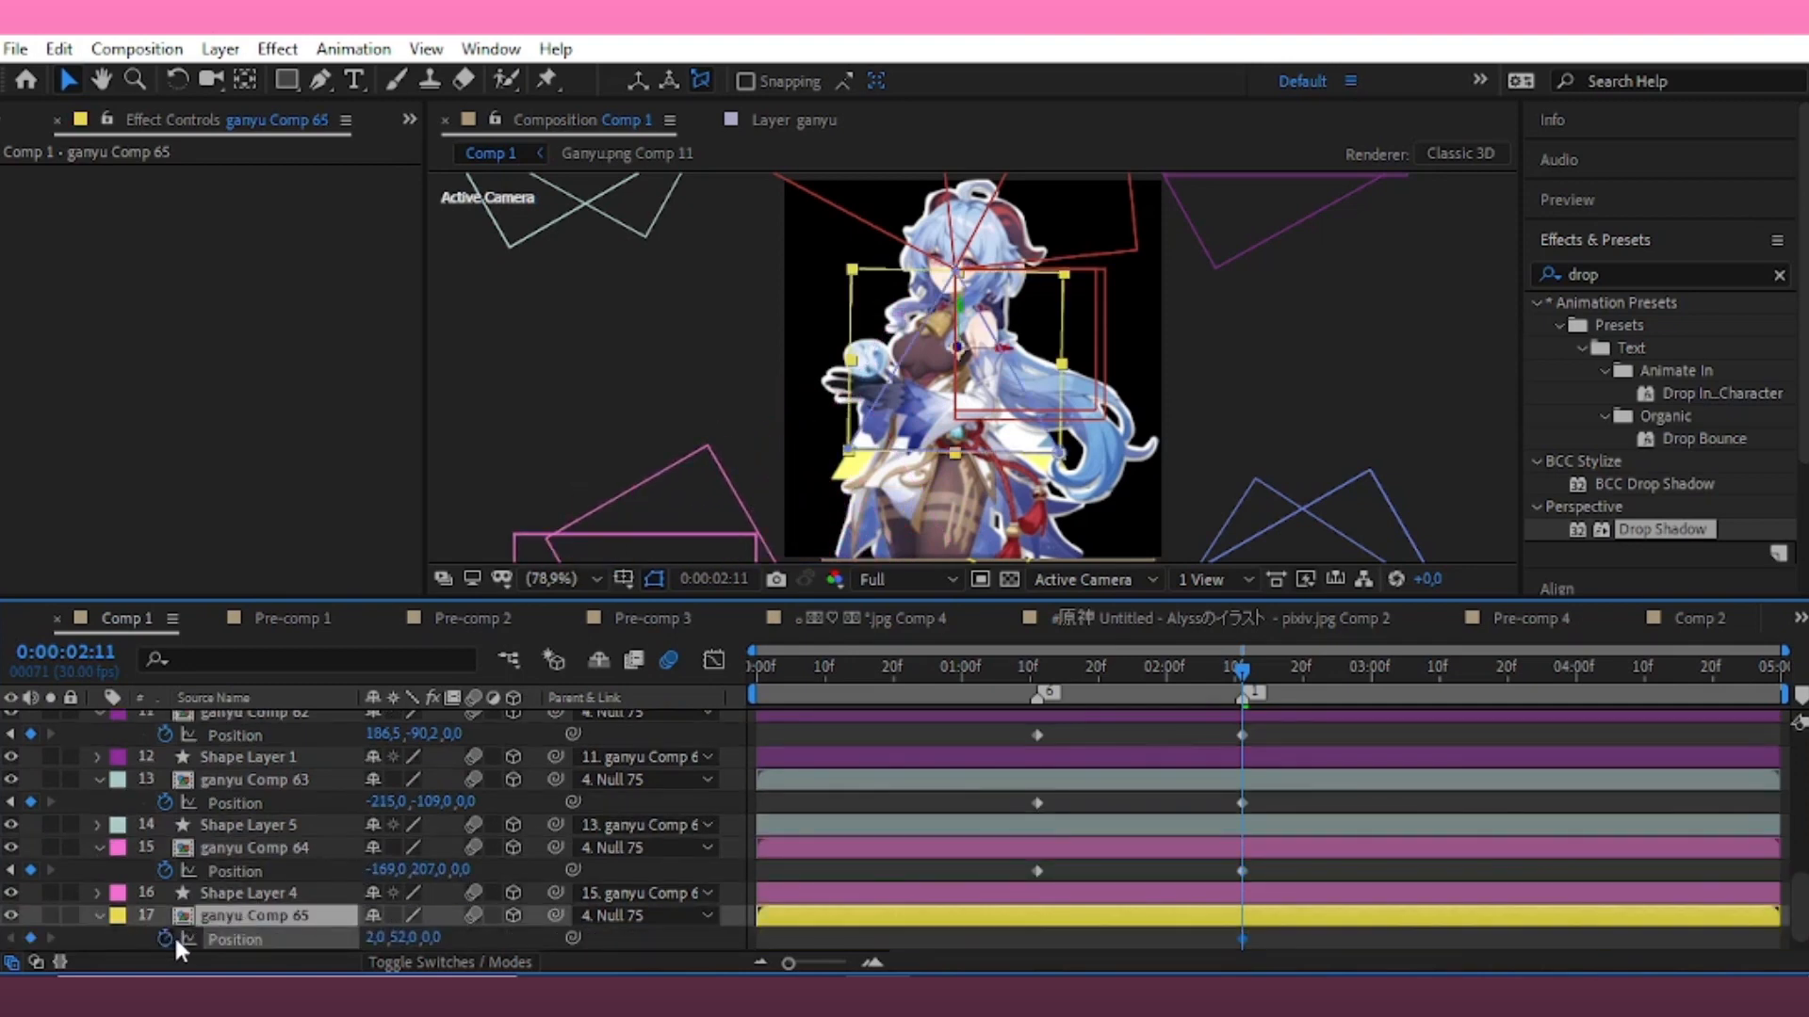
pyautogui.scroll(-1, 1251, 871)
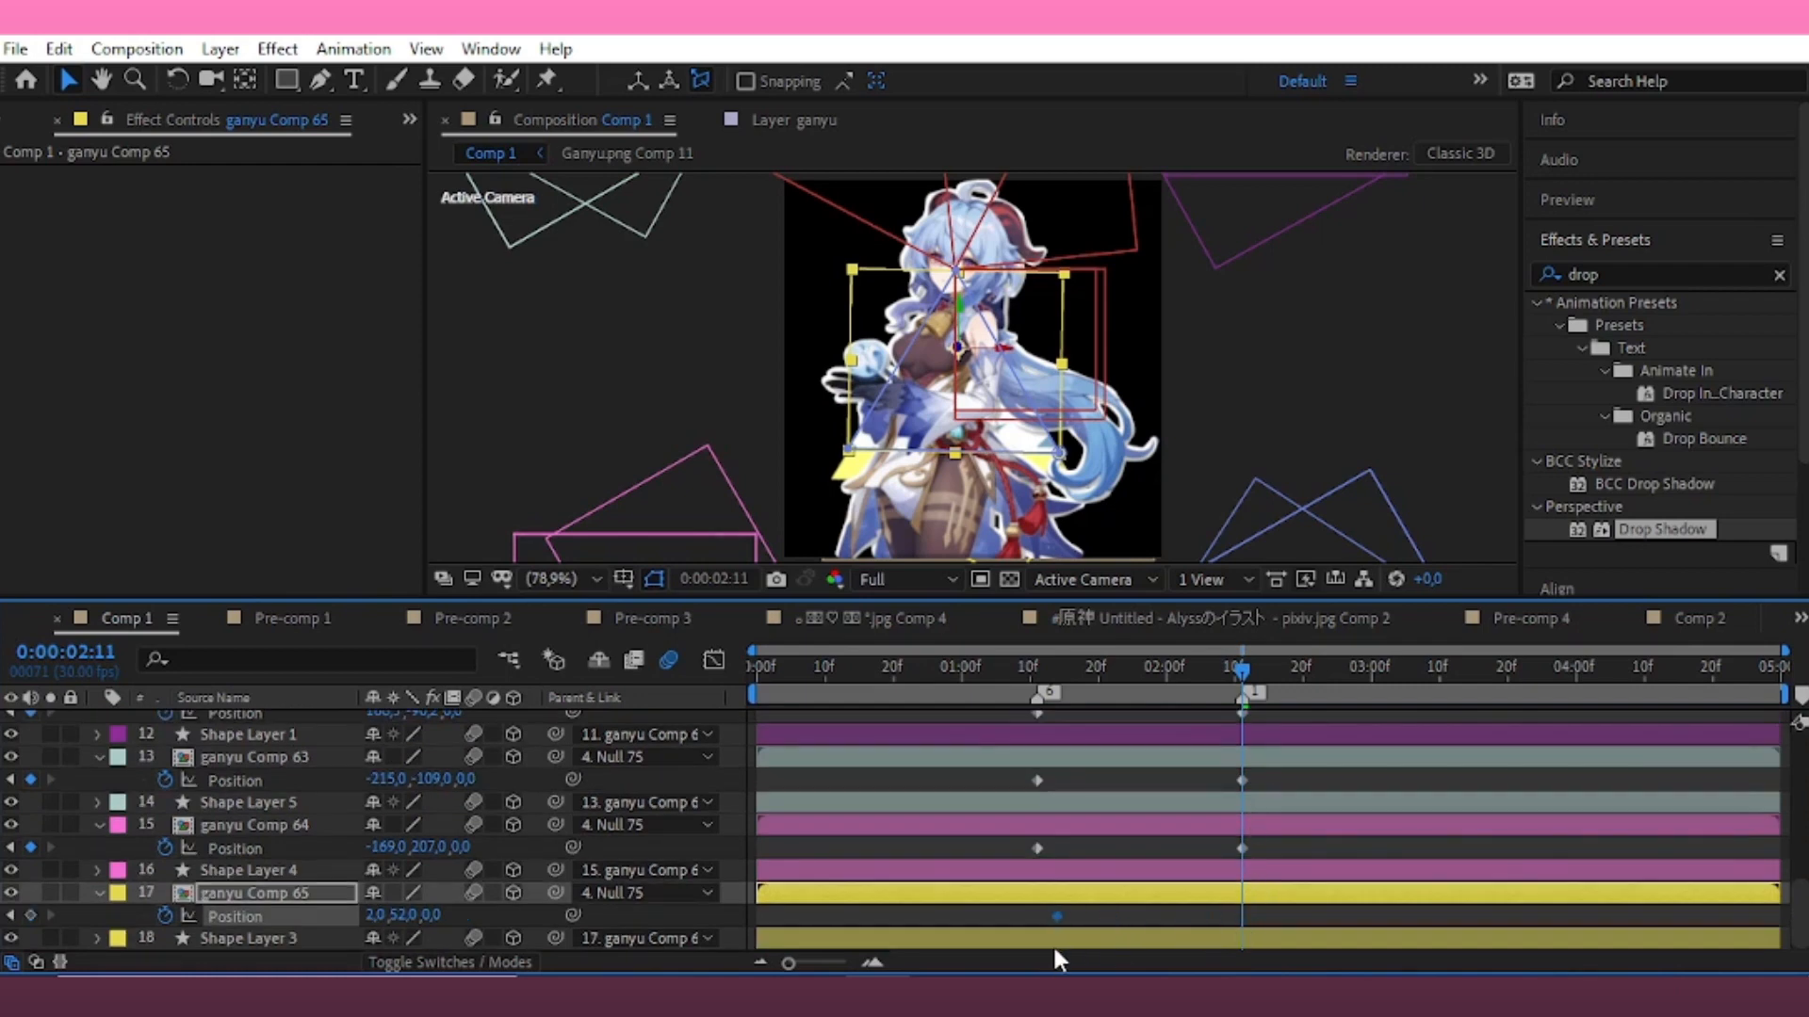
pyautogui.moveTo(1053, 944); pyautogui.dragTo(1031, 957)
pyautogui.moveTo(405, 915); pyautogui.dragTo(766, 909)
# Easy-ease all six photo comps' position keyframes, sharpen their speed curves to a central peak with about 72% incoming influence, and scrub the motion
pyautogui.scroll(3, 1449, 777)
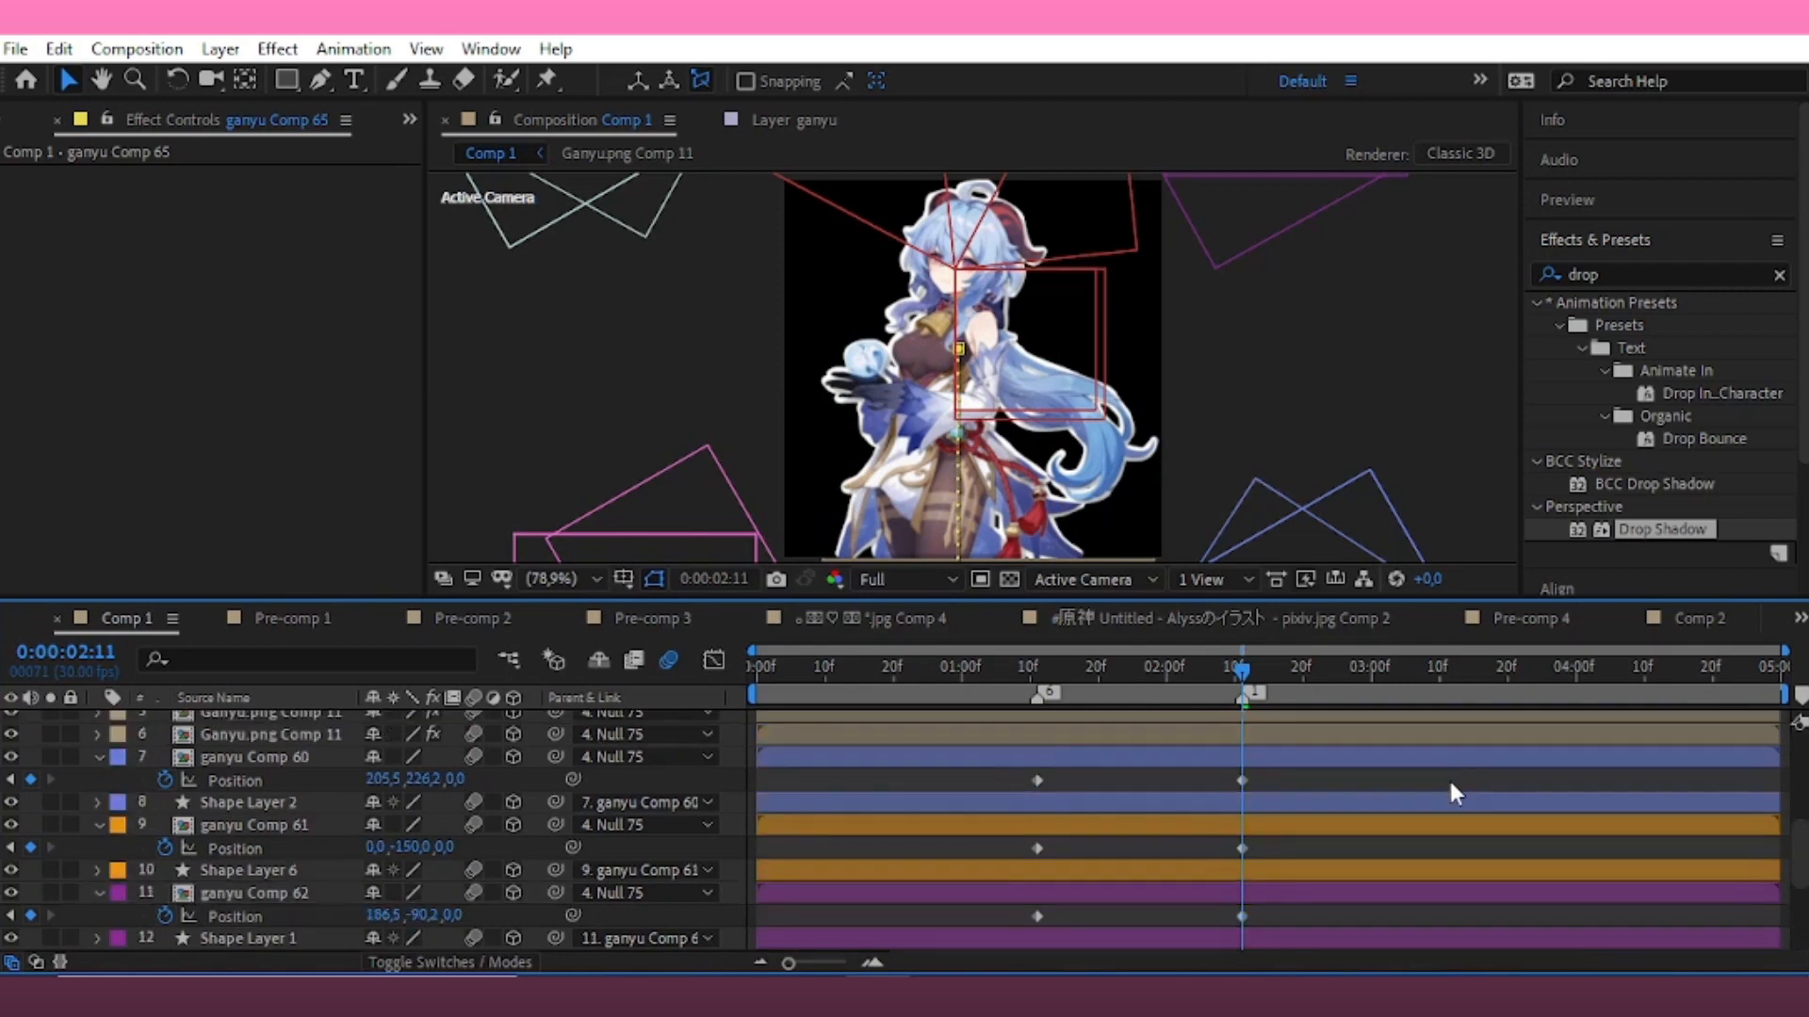
pyautogui.scroll(-3, 1272, 799)
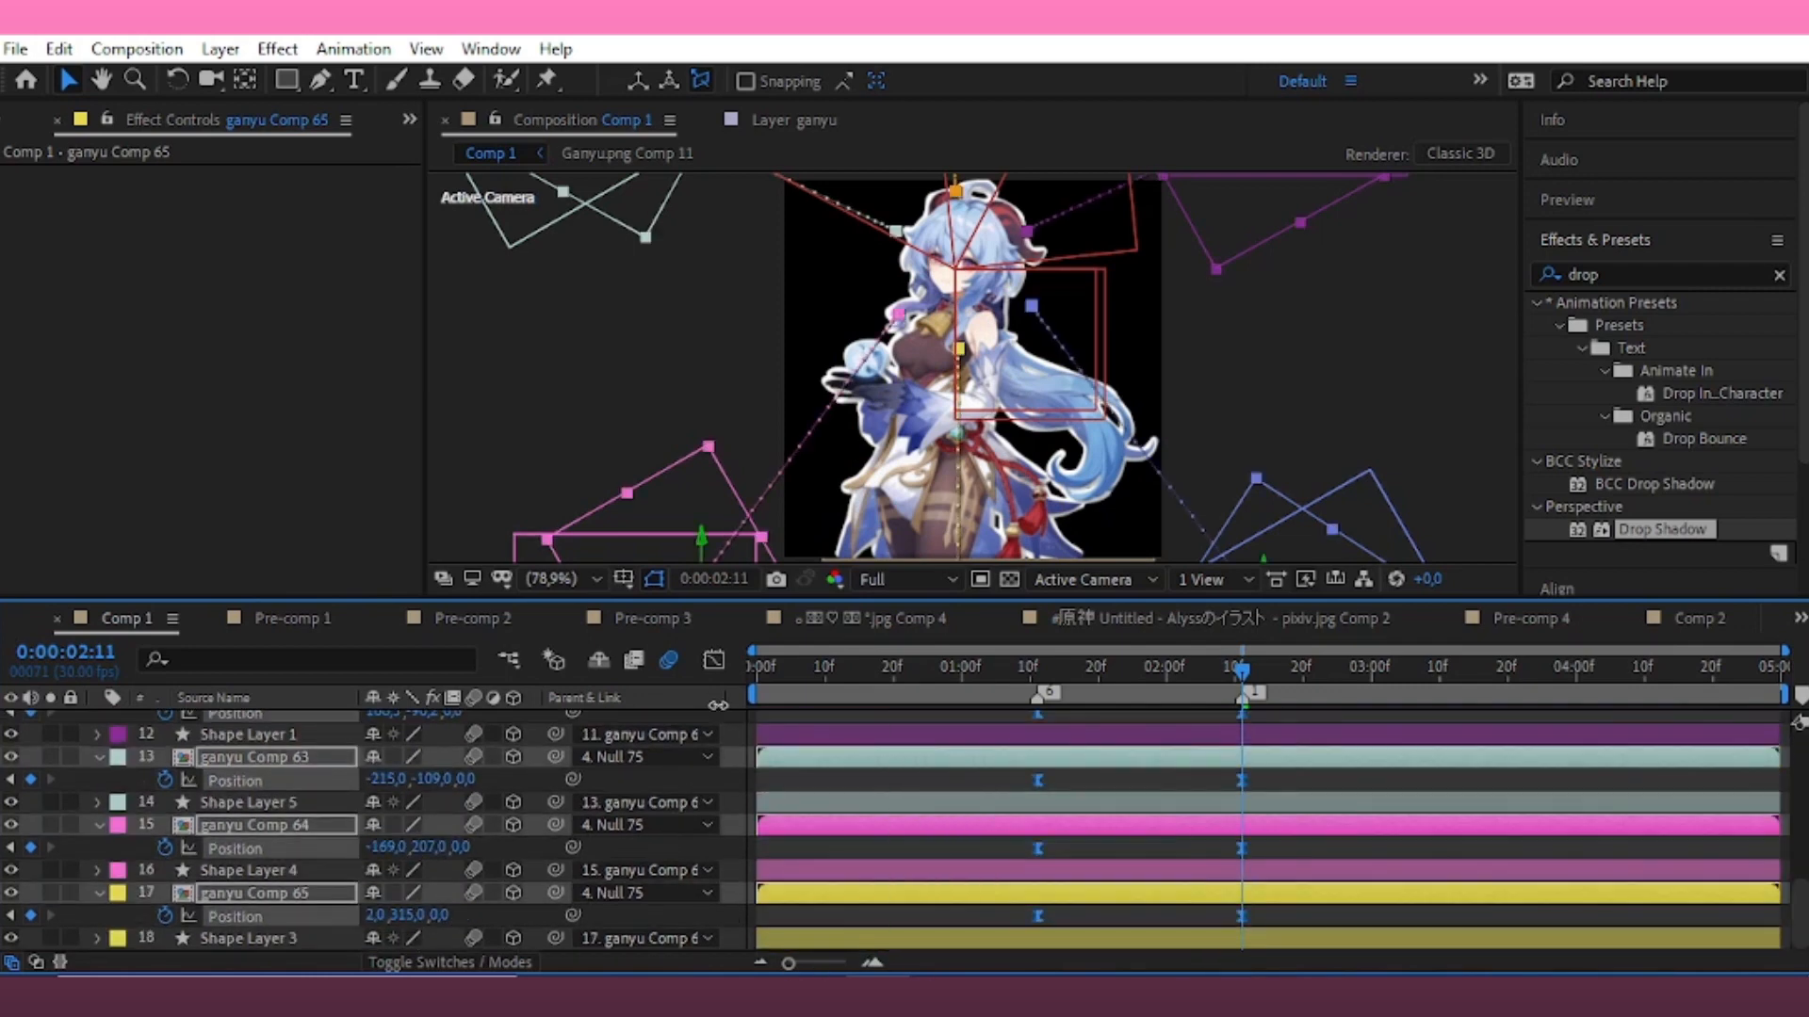
pyautogui.click(722, 671)
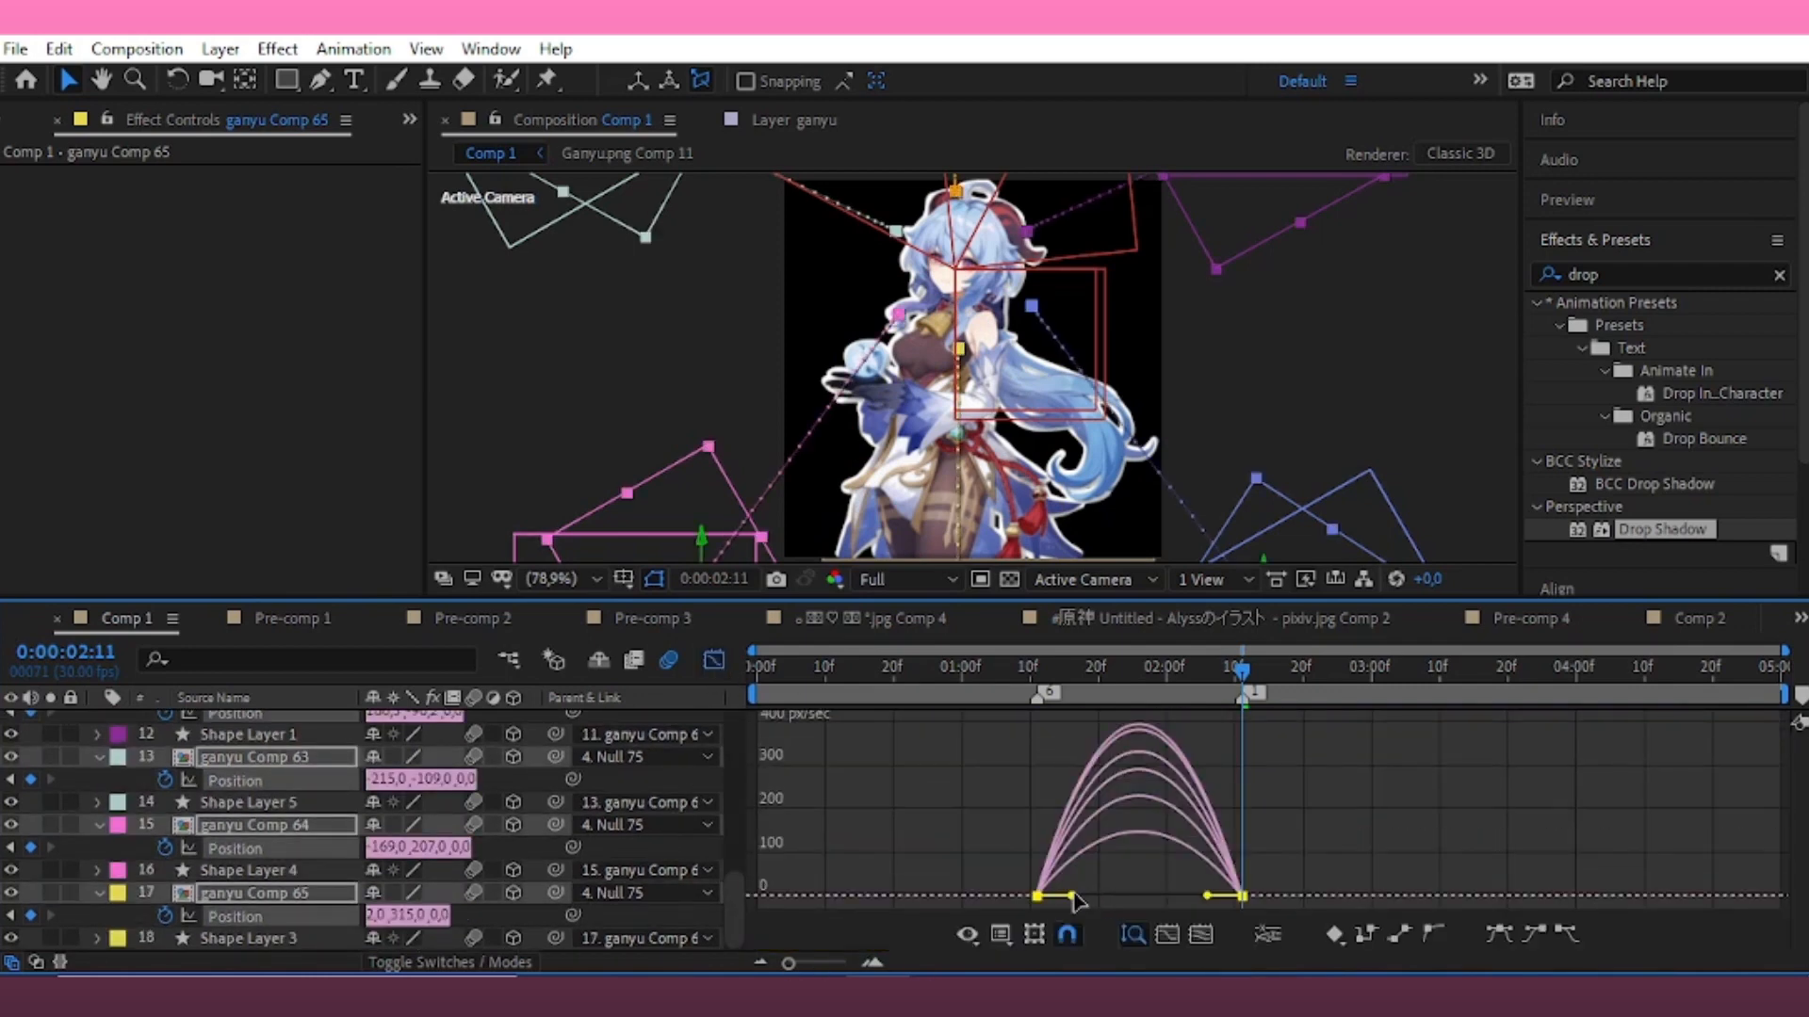
pyautogui.moveTo(1071, 895); pyautogui.dragTo(1168, 895)
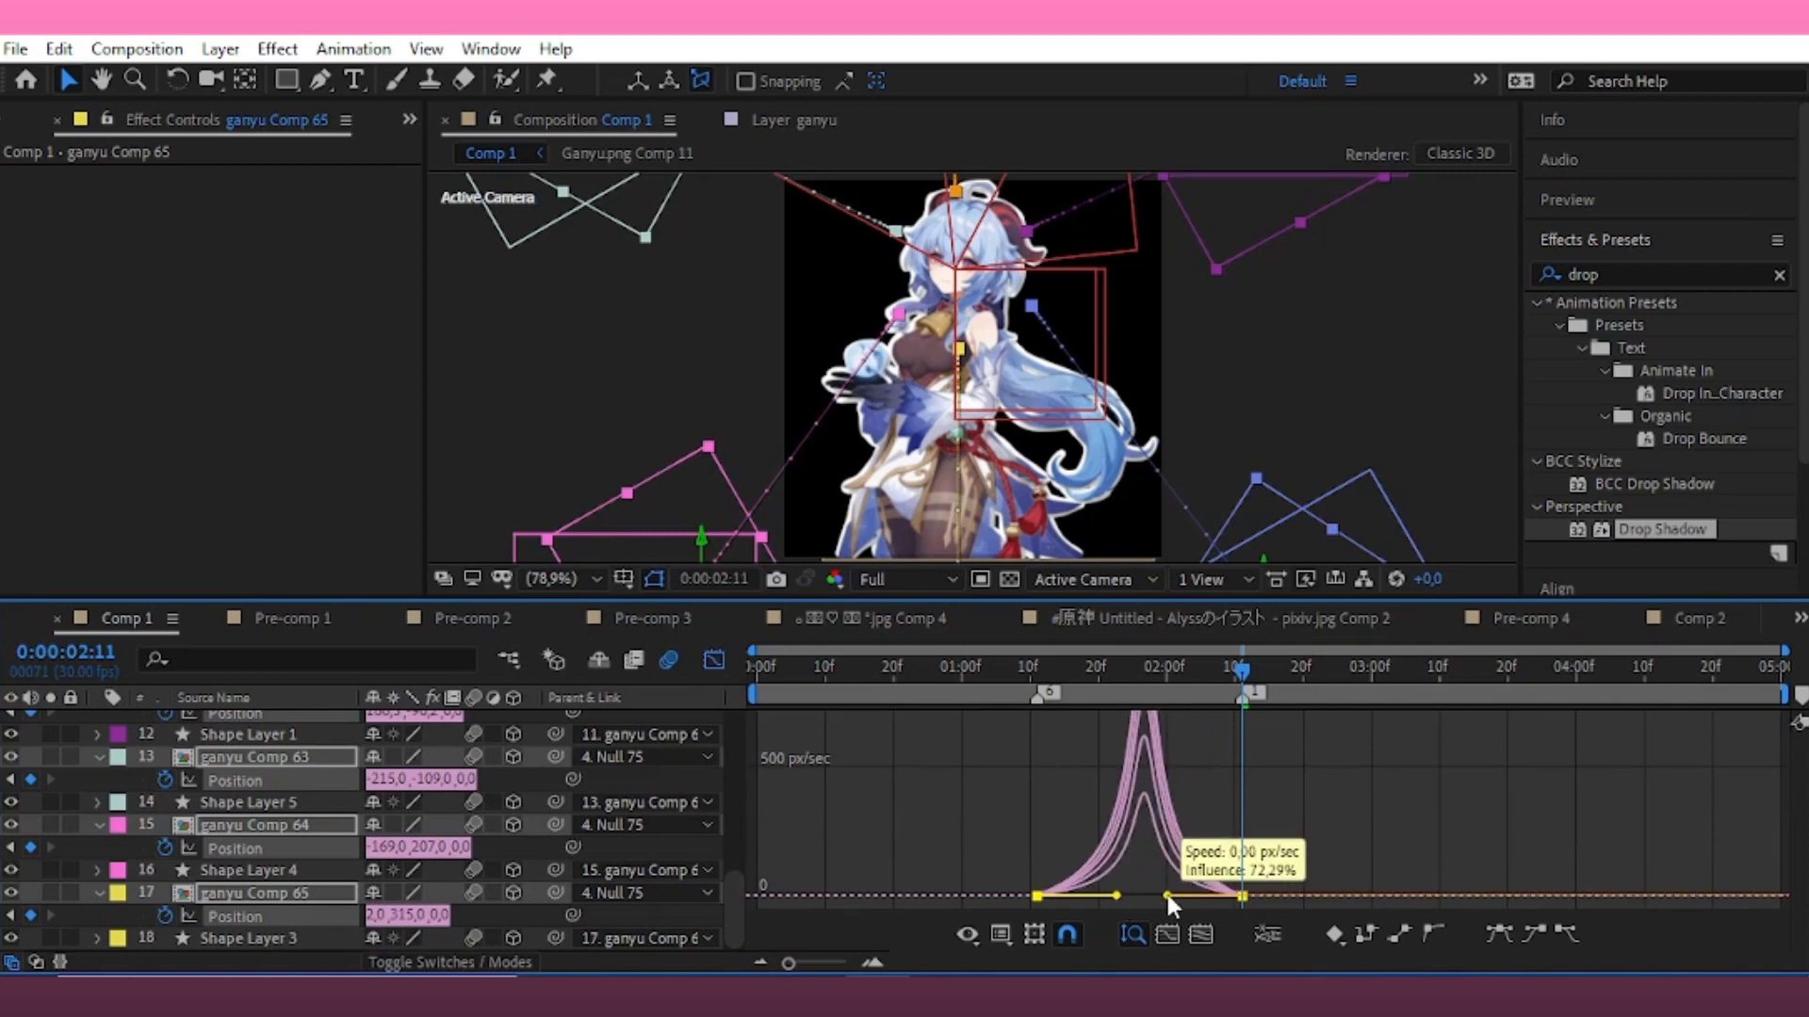
pyautogui.moveTo(1206, 675); pyautogui.dragTo(1080, 751)
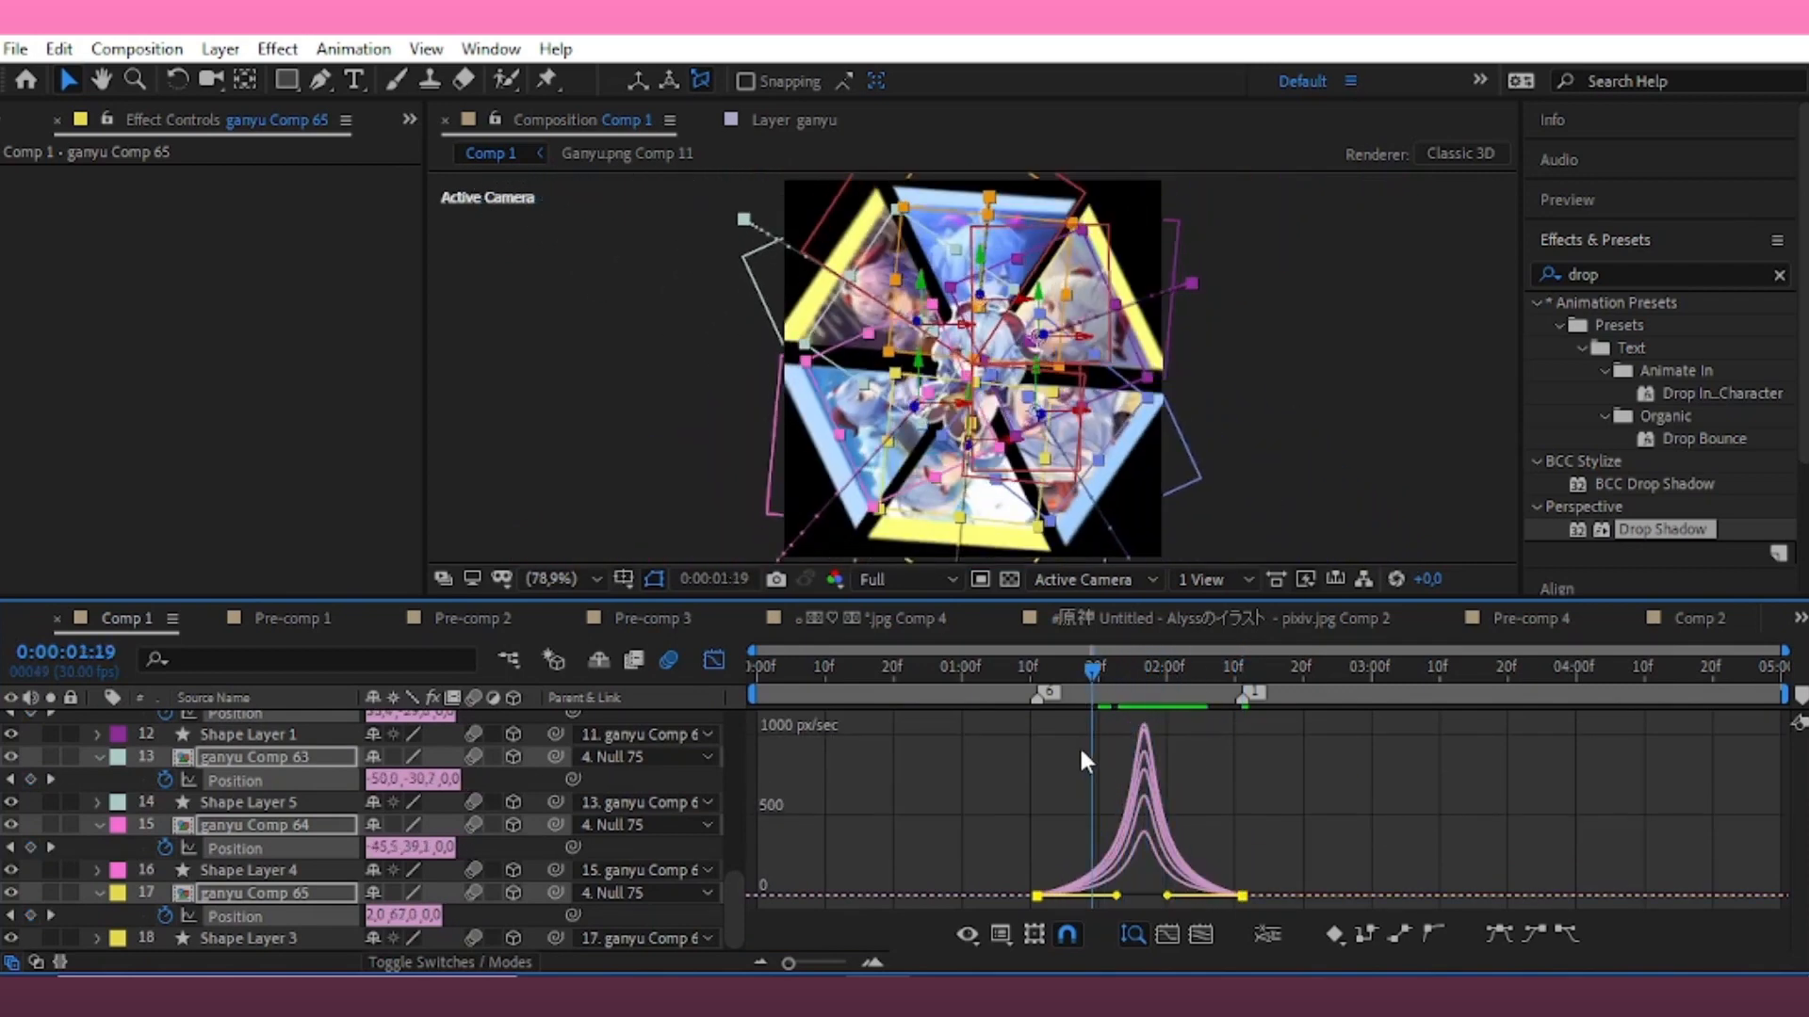
# Preview the photos' fly-apart motion and collapse the expanded keyframe properties of all layers
pyautogui.press('space')
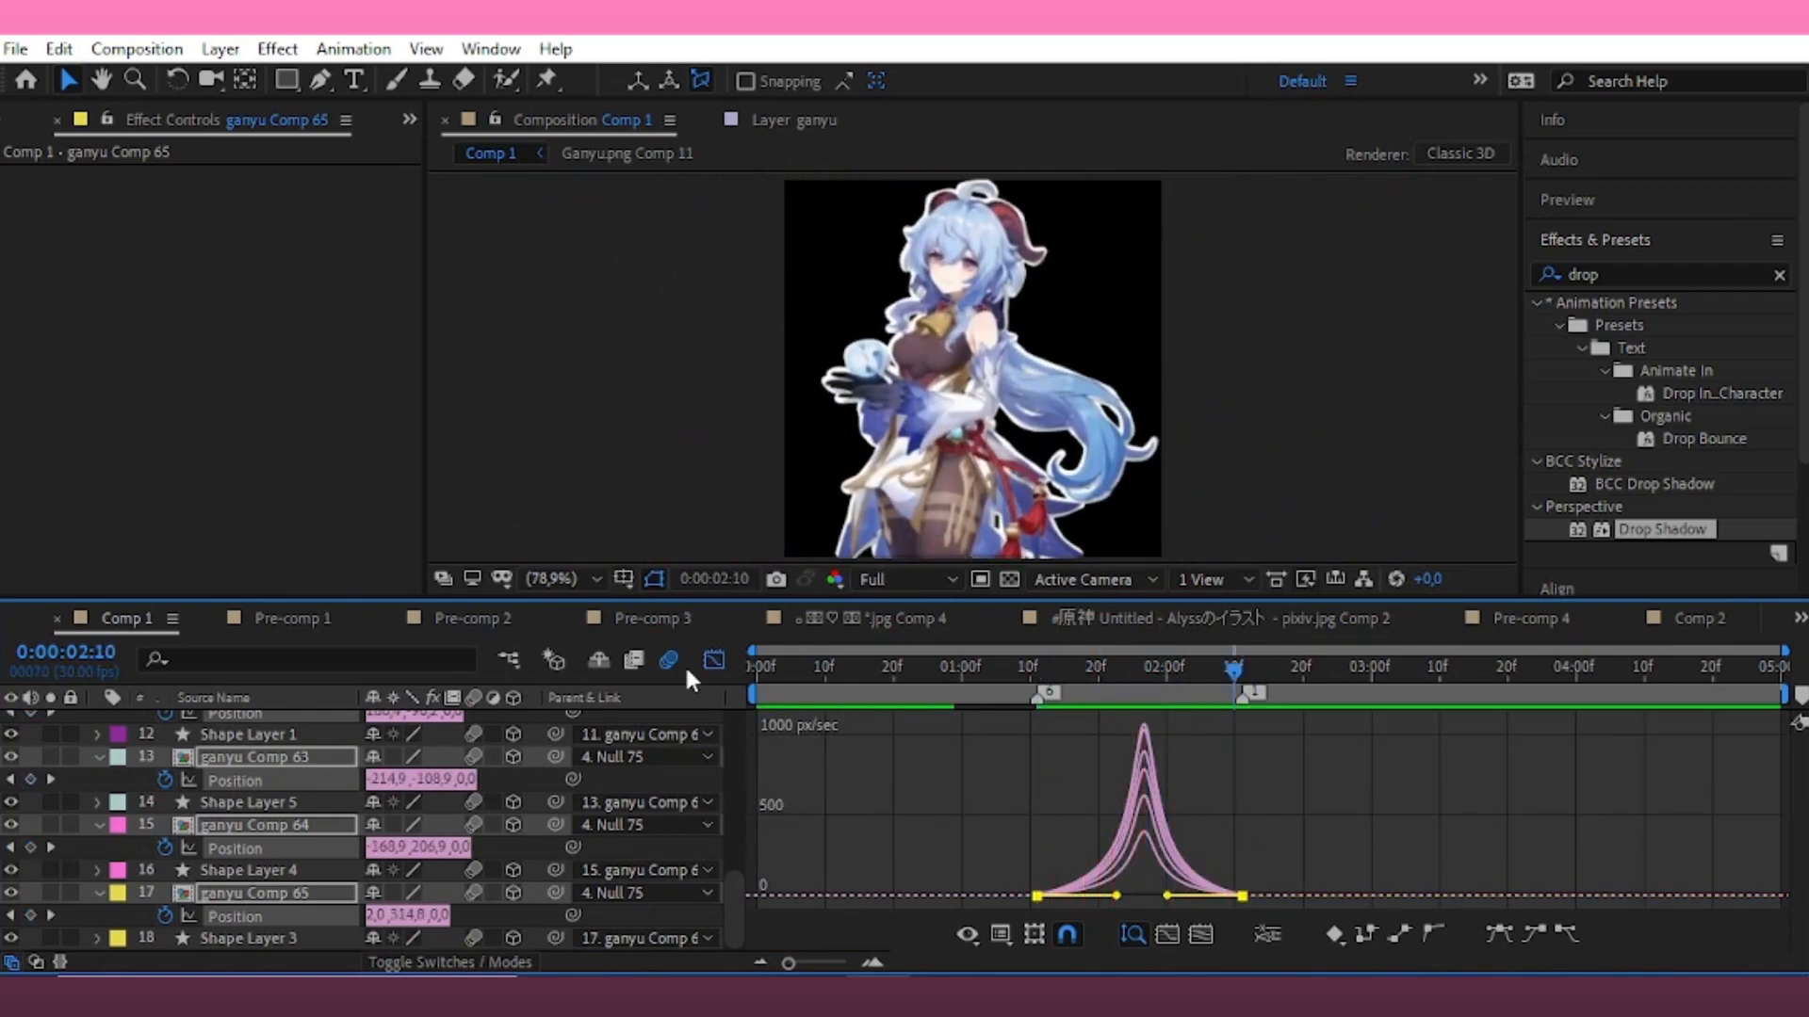
pyautogui.click(714, 661)
pyautogui.scroll(10, 200, 778)
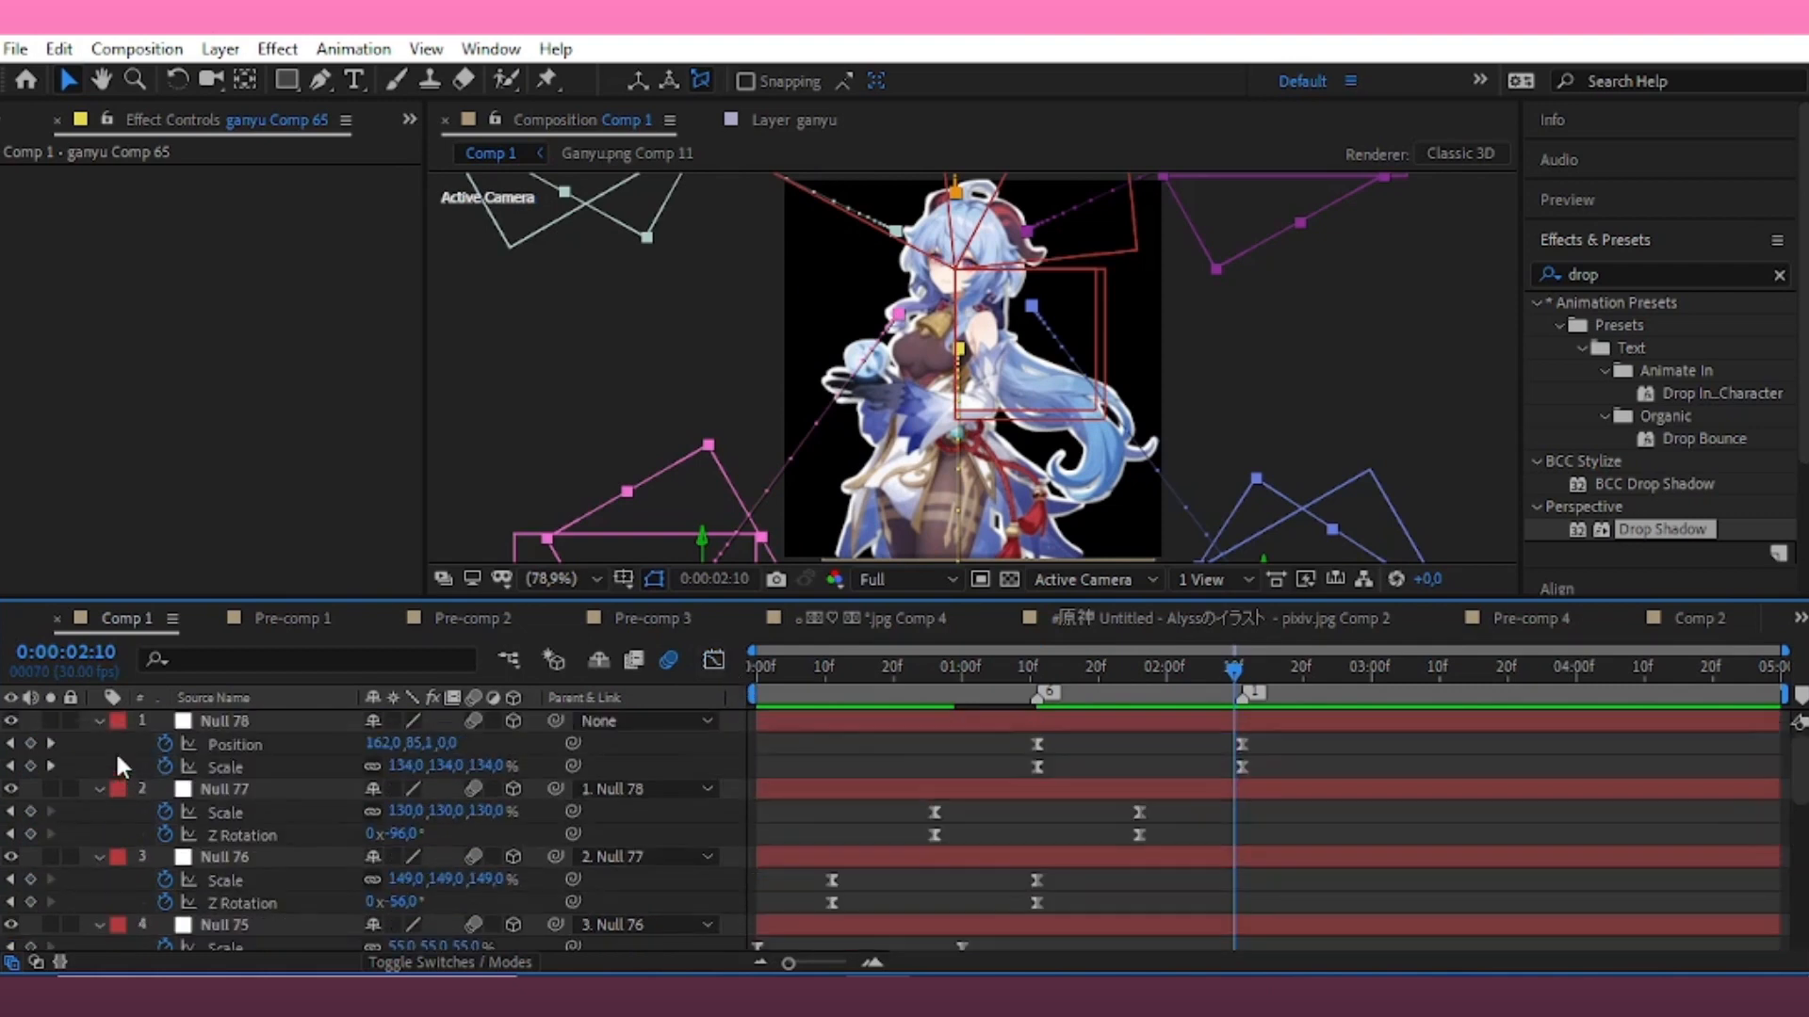
pyautogui.click(173, 725)
pyautogui.moveTo(263, 703); pyautogui.dragTo(211, 932)
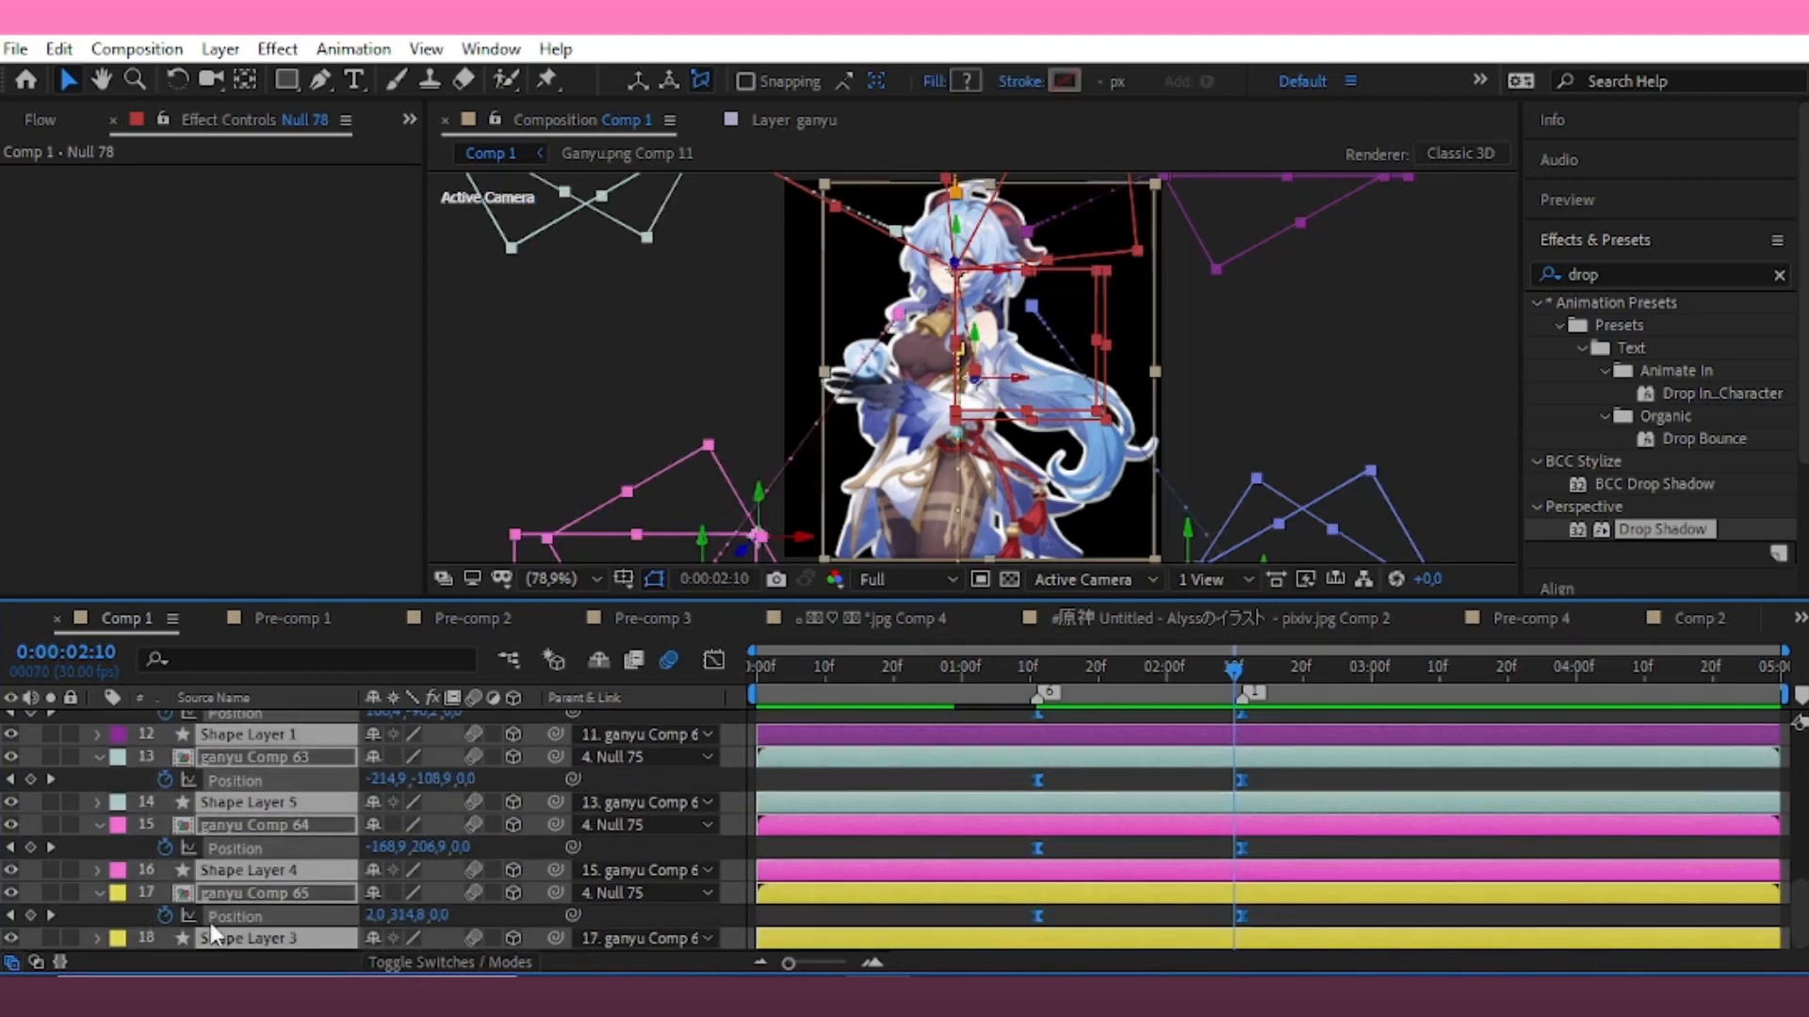
pyautogui.click(99, 824)
pyautogui.click(823, 456)
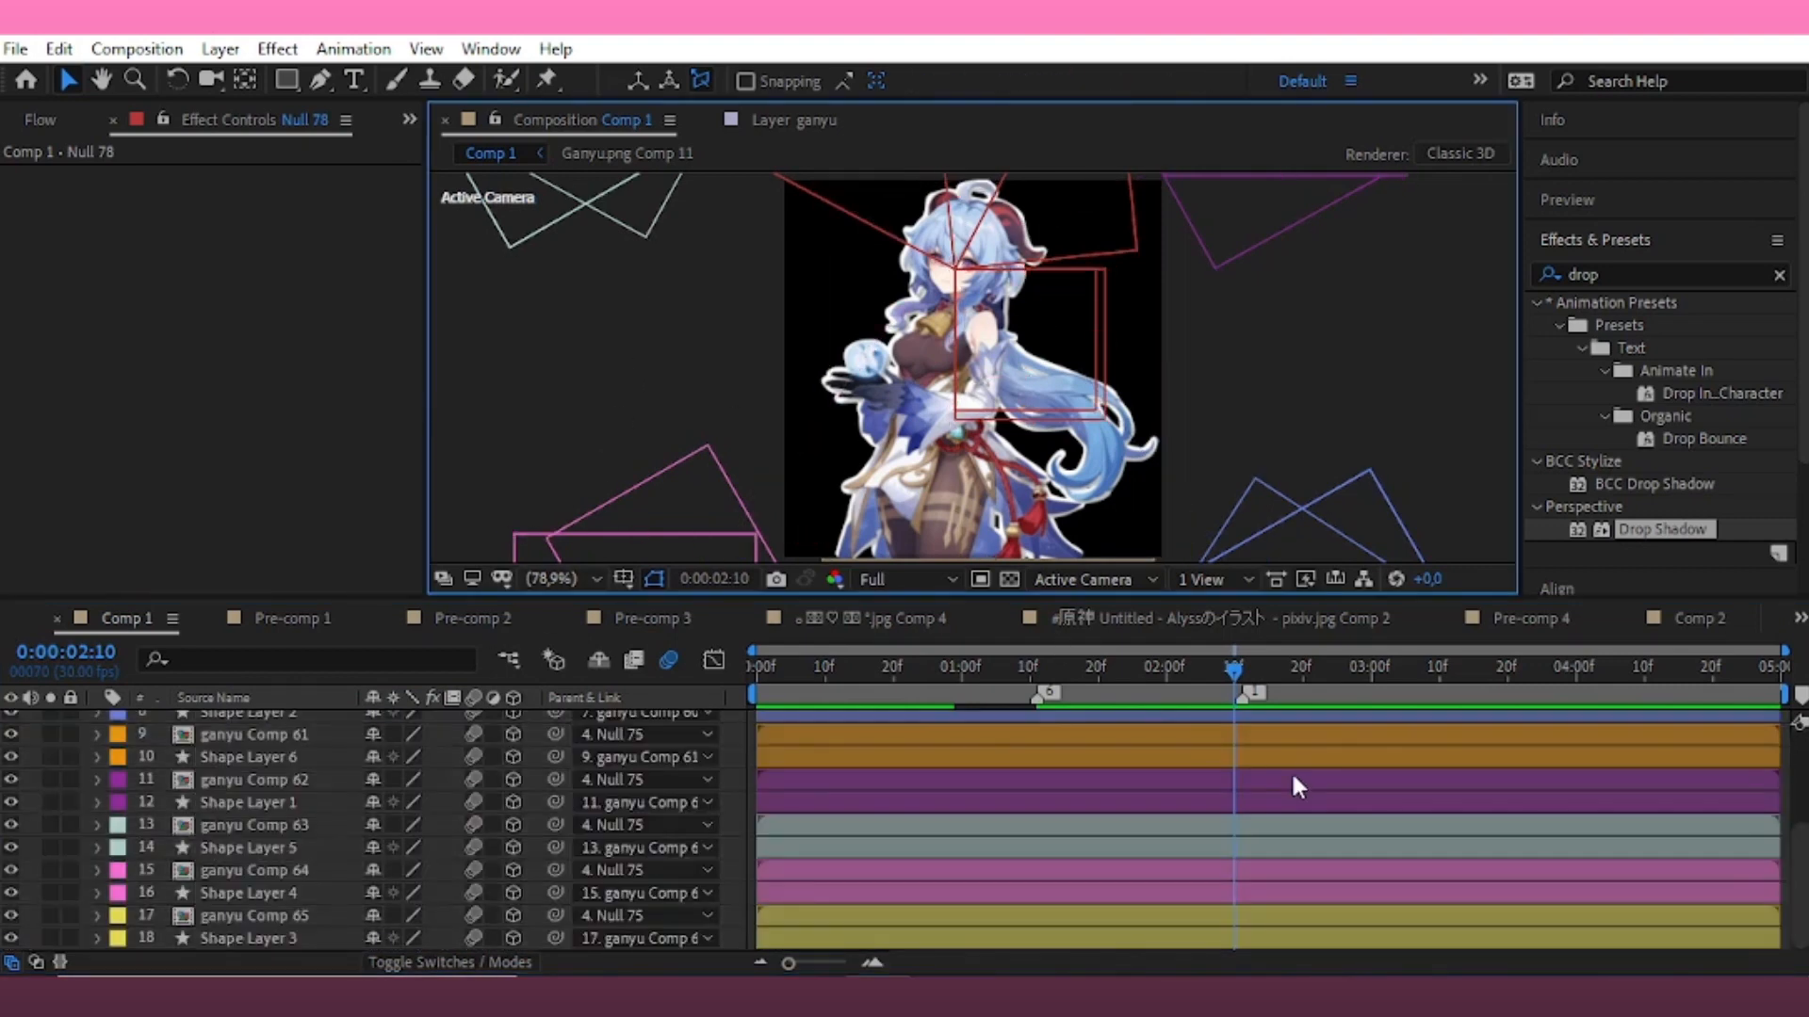
pyautogui.scroll(4, 1220, 798)
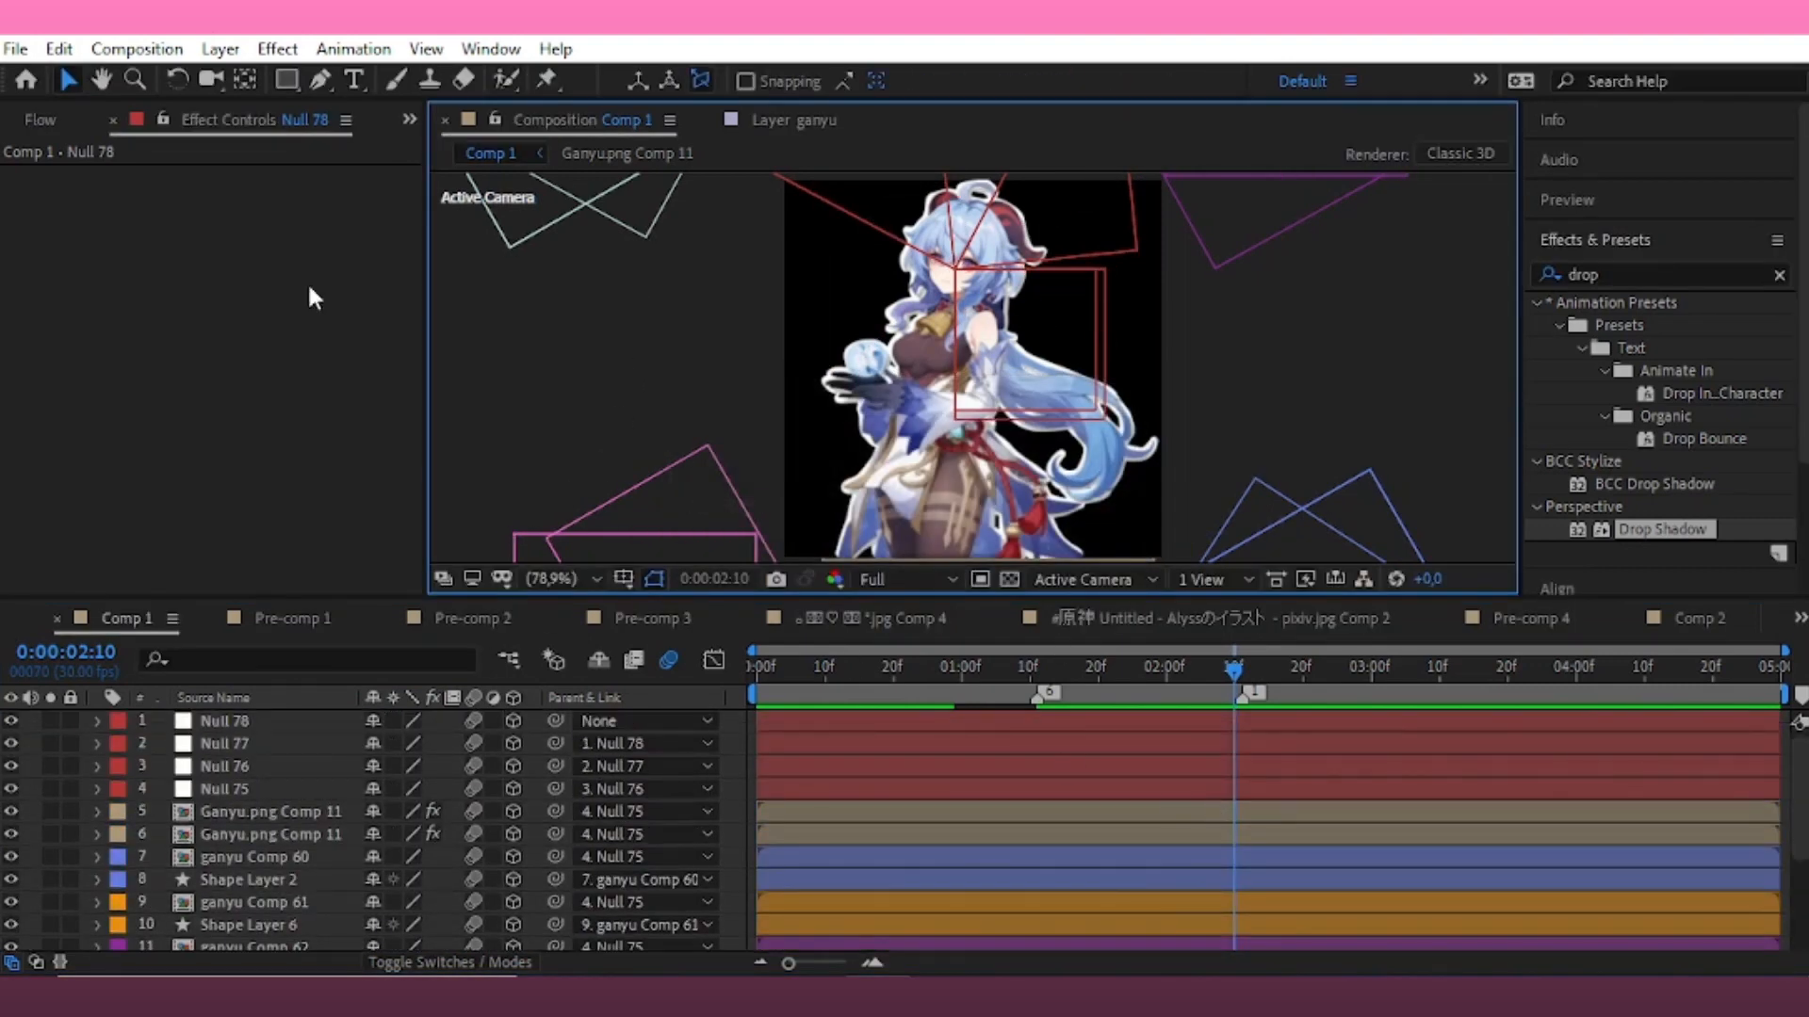
# Create a white 360 × 360 px solid named White Solid 70 above the nulls
pyautogui.click(220, 49)
pyautogui.moveTo(251, 76)
pyautogui.click(716, 110)
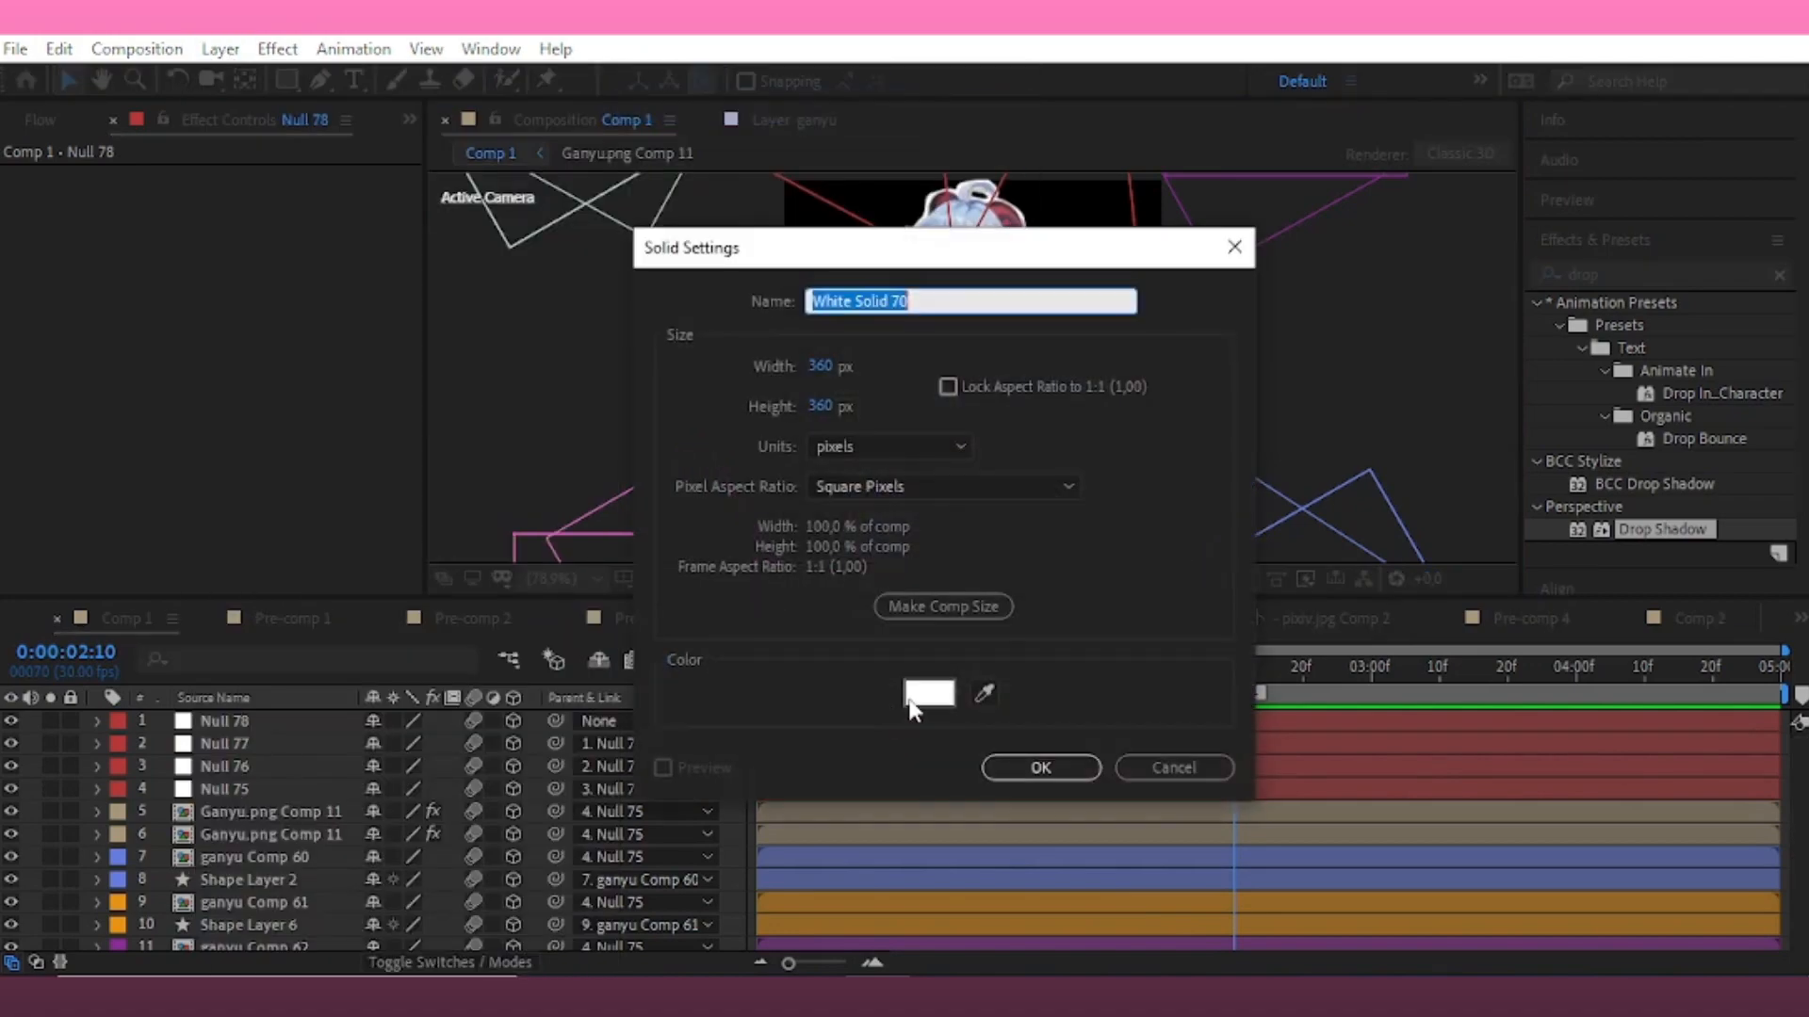
pyautogui.click(924, 694)
pyautogui.click(606, 734)
pyautogui.click(1037, 770)
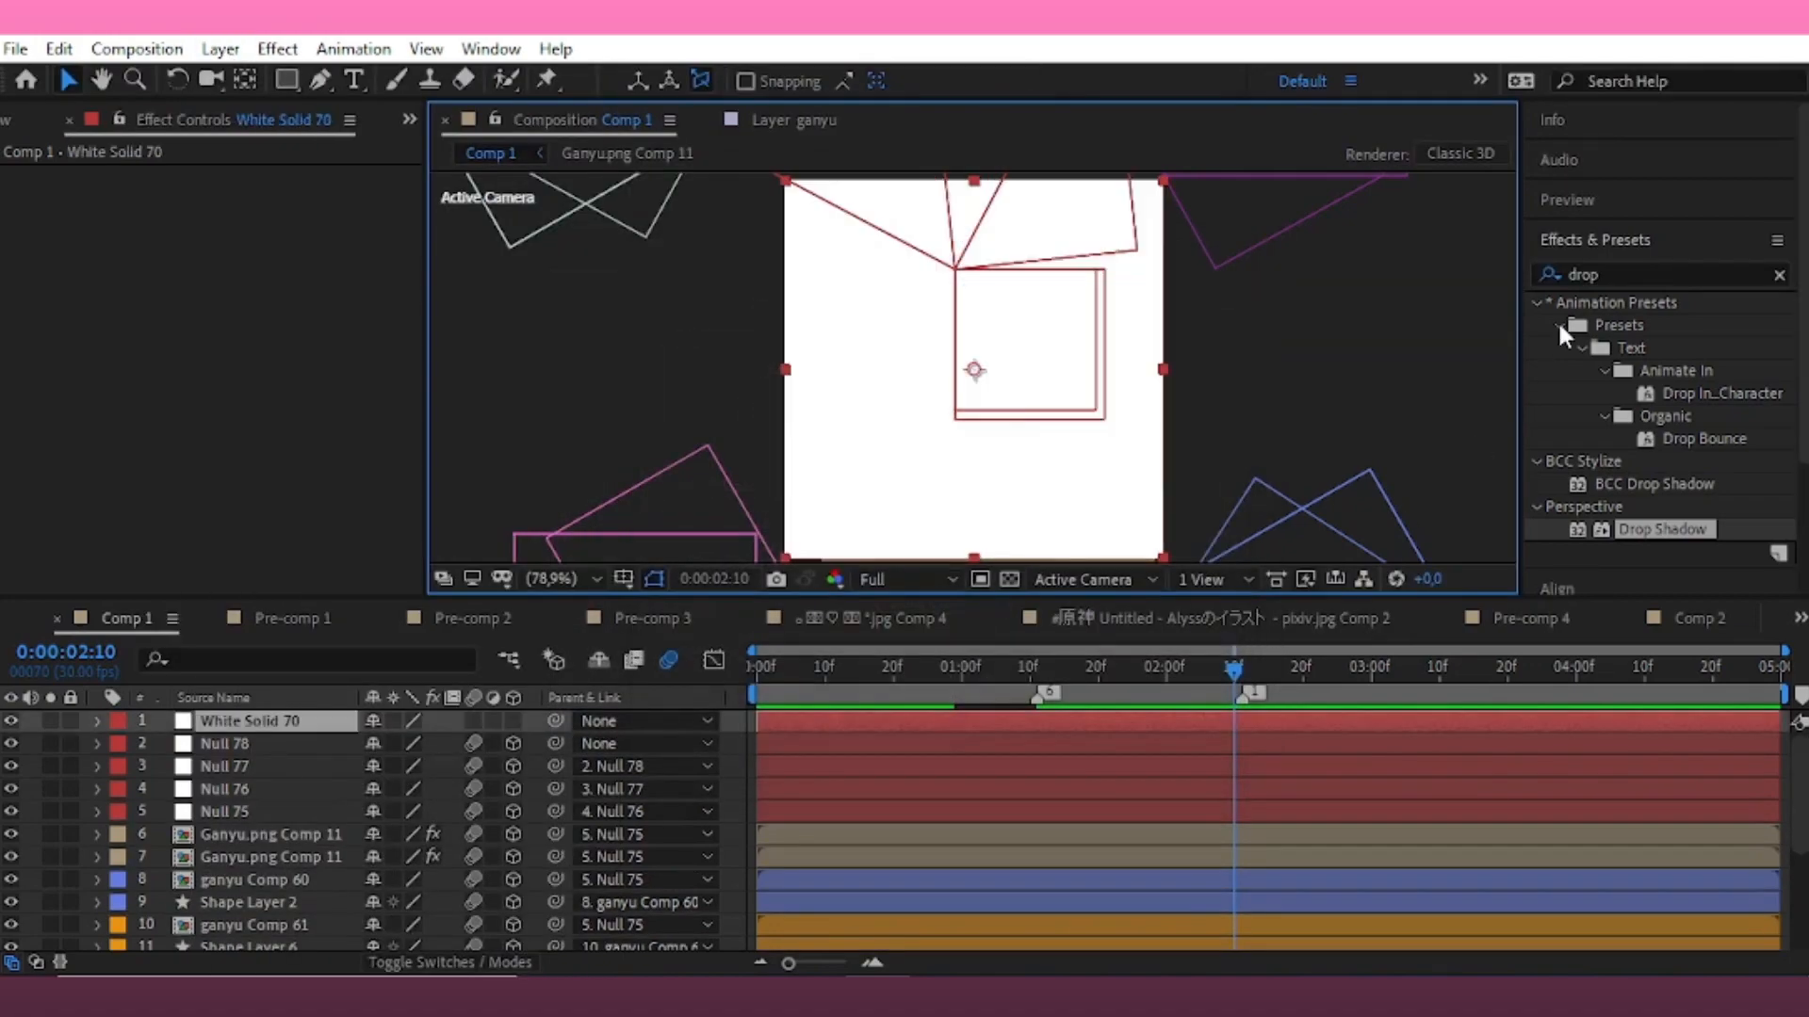
# Apply Gradient Ramp to White Solid 70 with a pale yellow start colour and a light blue end colour
pyautogui.doubleClick(1592, 274)
pyautogui.write('gradi')
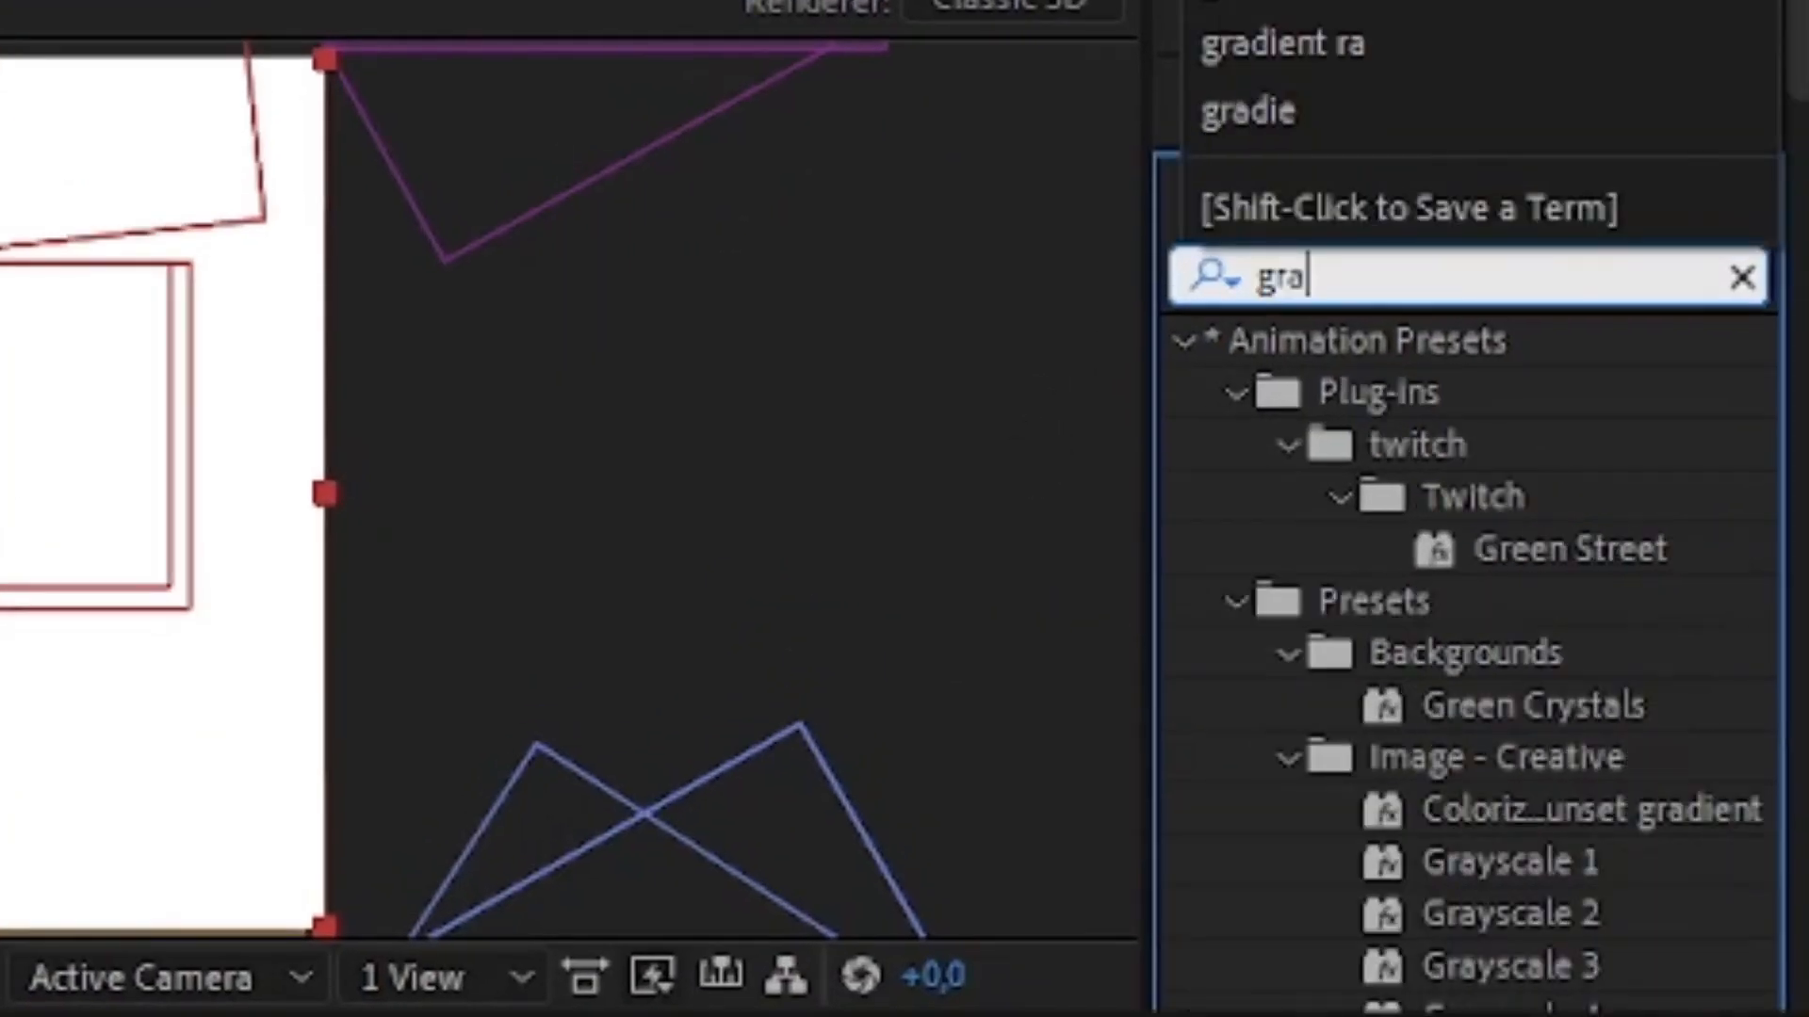
pyautogui.write('ent r')
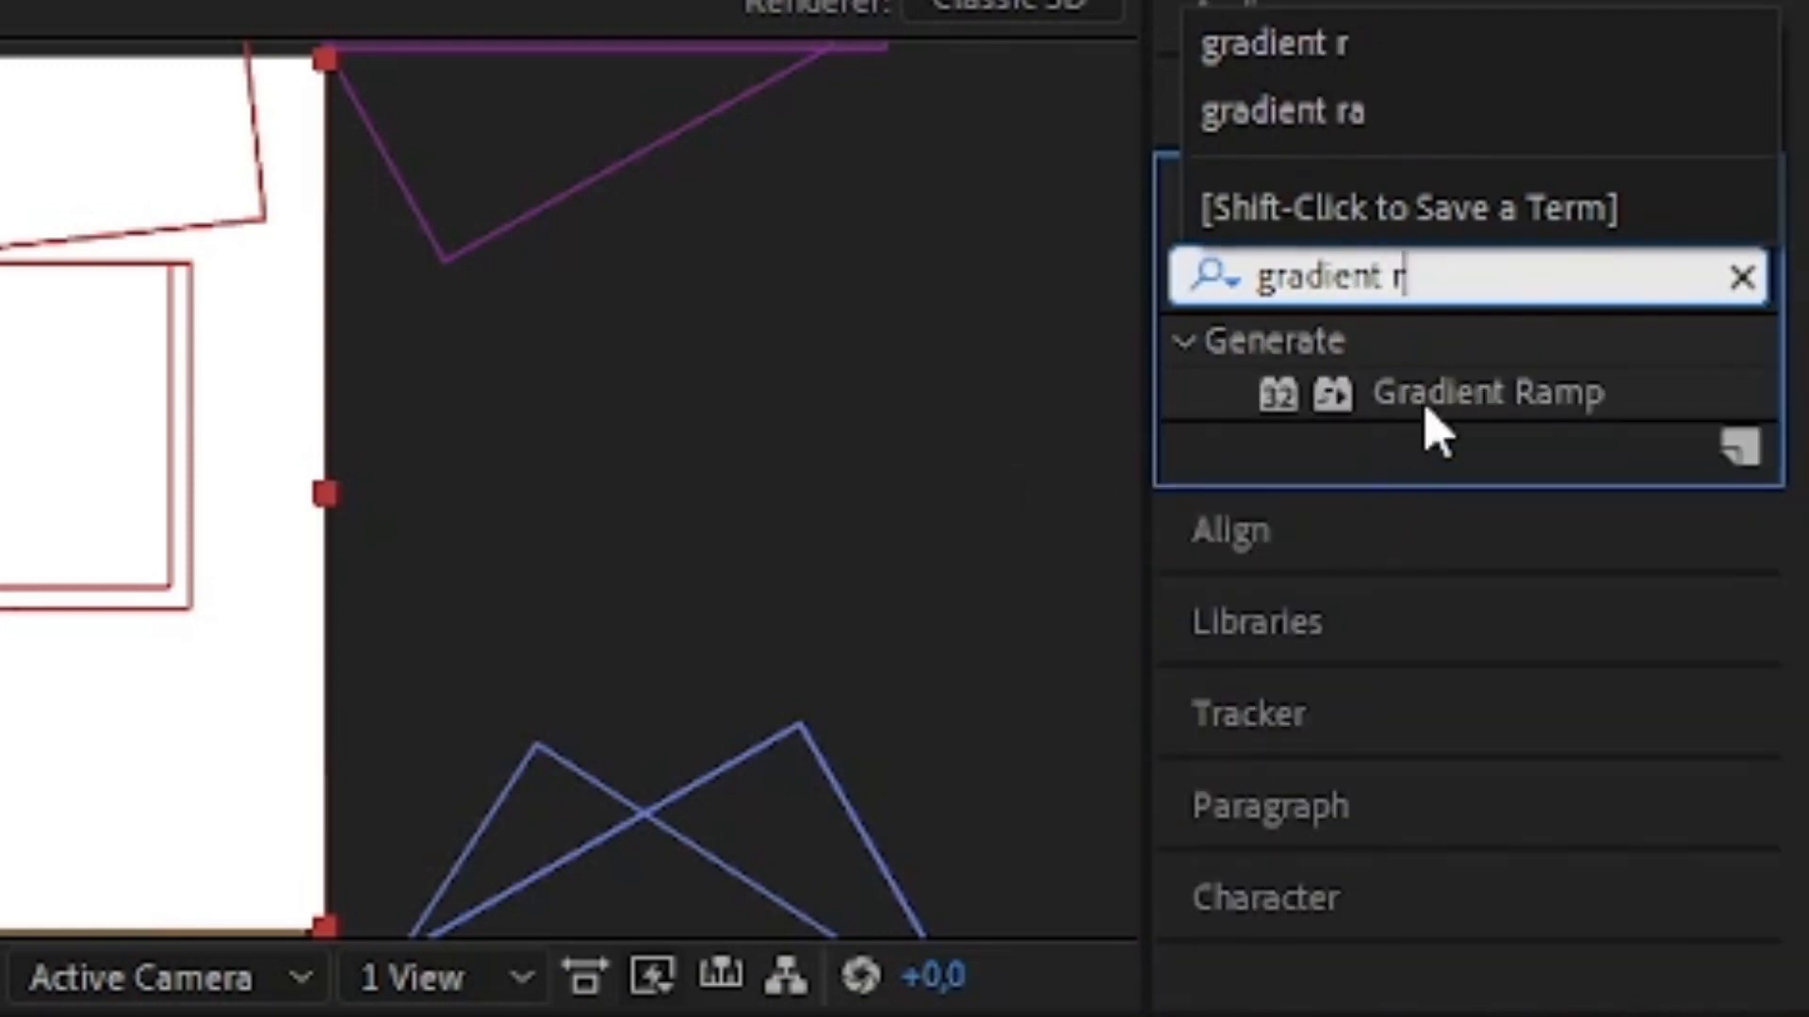
pyautogui.doubleClick(1423, 396)
pyautogui.click(0, 199)
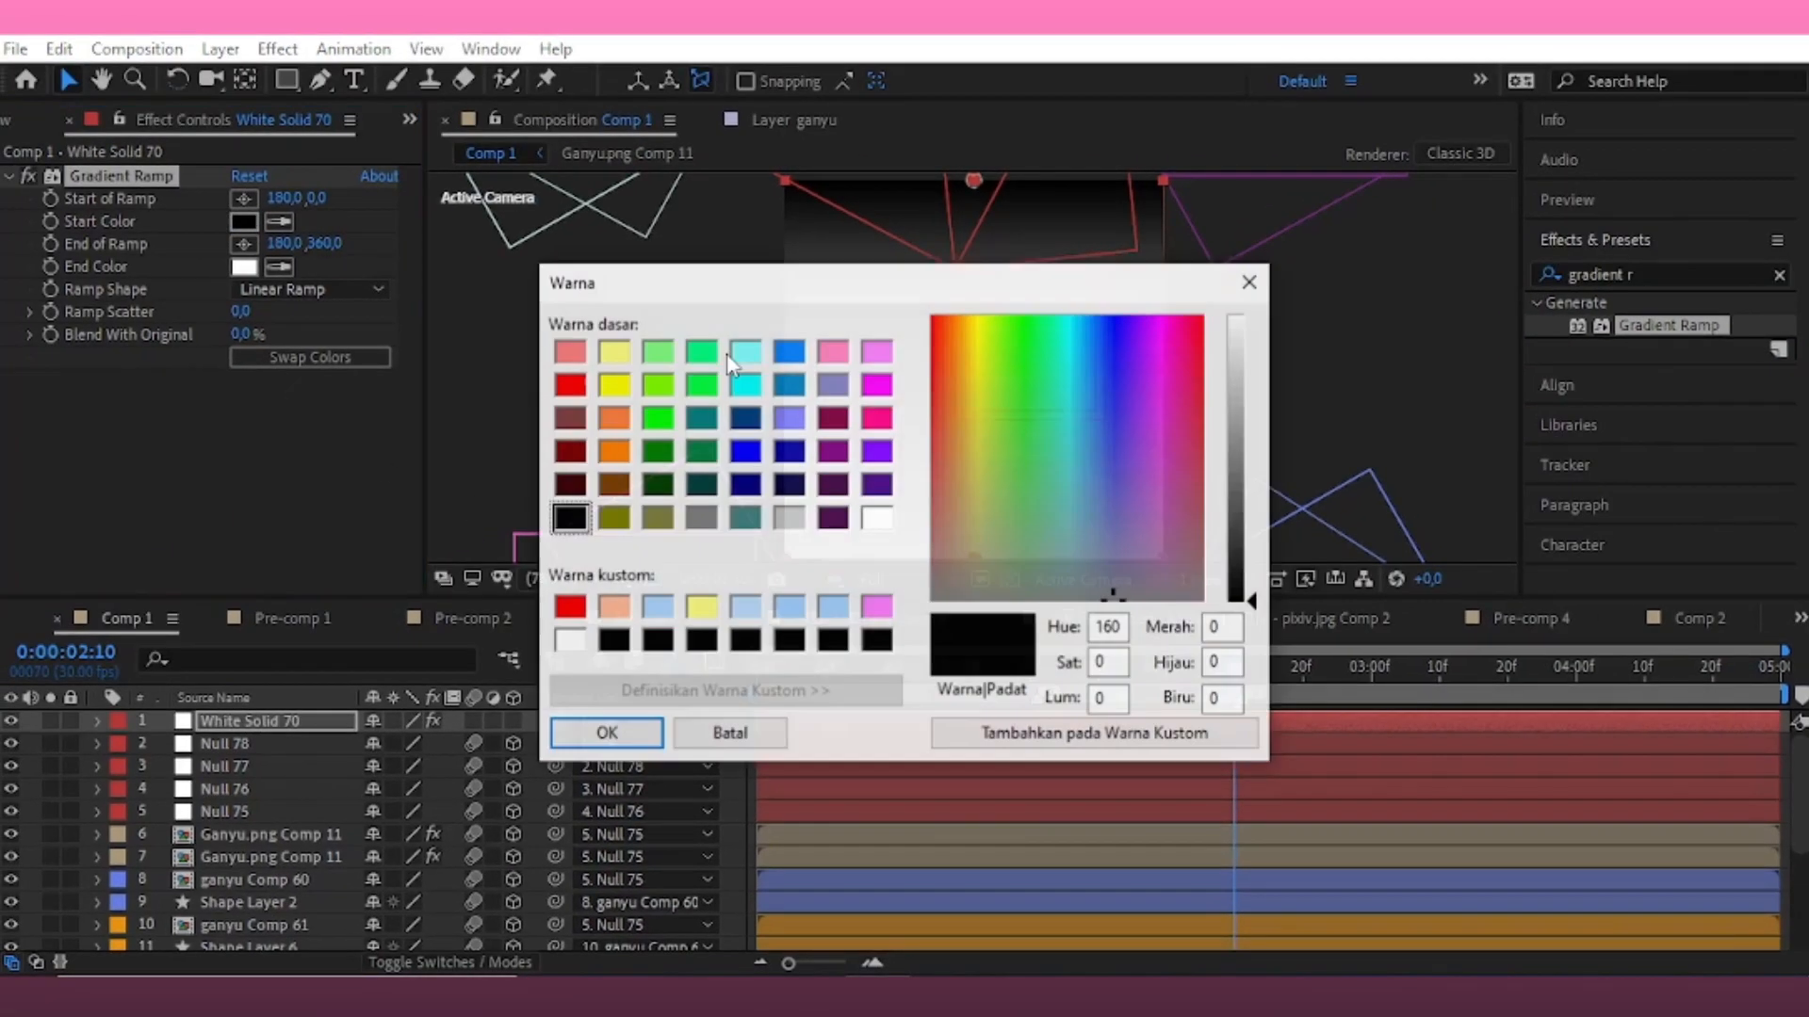
pyautogui.click(121, 394)
pyautogui.click(605, 733)
pyautogui.click(243, 267)
pyautogui.click(788, 350)
pyautogui.click(1238, 365)
pyautogui.click(605, 734)
# Duplicate the gradient solid and remove Gradient Ramp from the upper copy
pyautogui.click(341, 720)
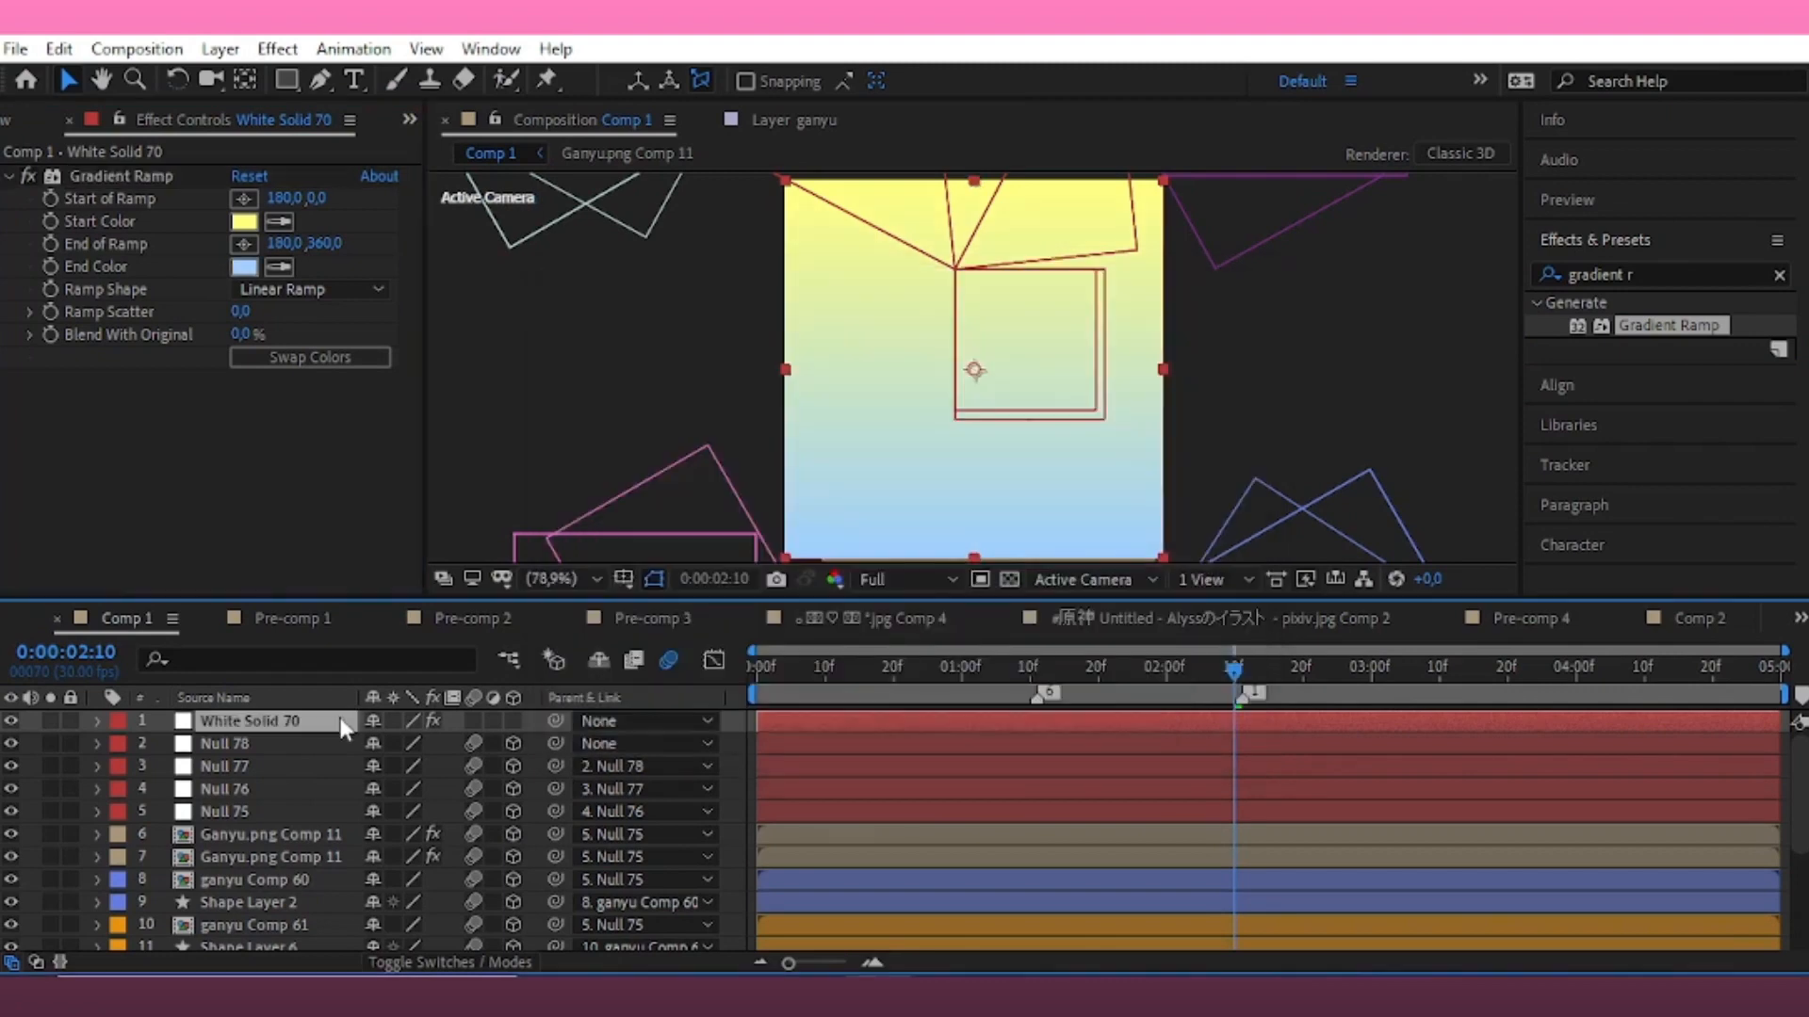
pyautogui.hotkey('ctrl', 'd')
pyautogui.click(149, 177)
pyautogui.press('Delete')
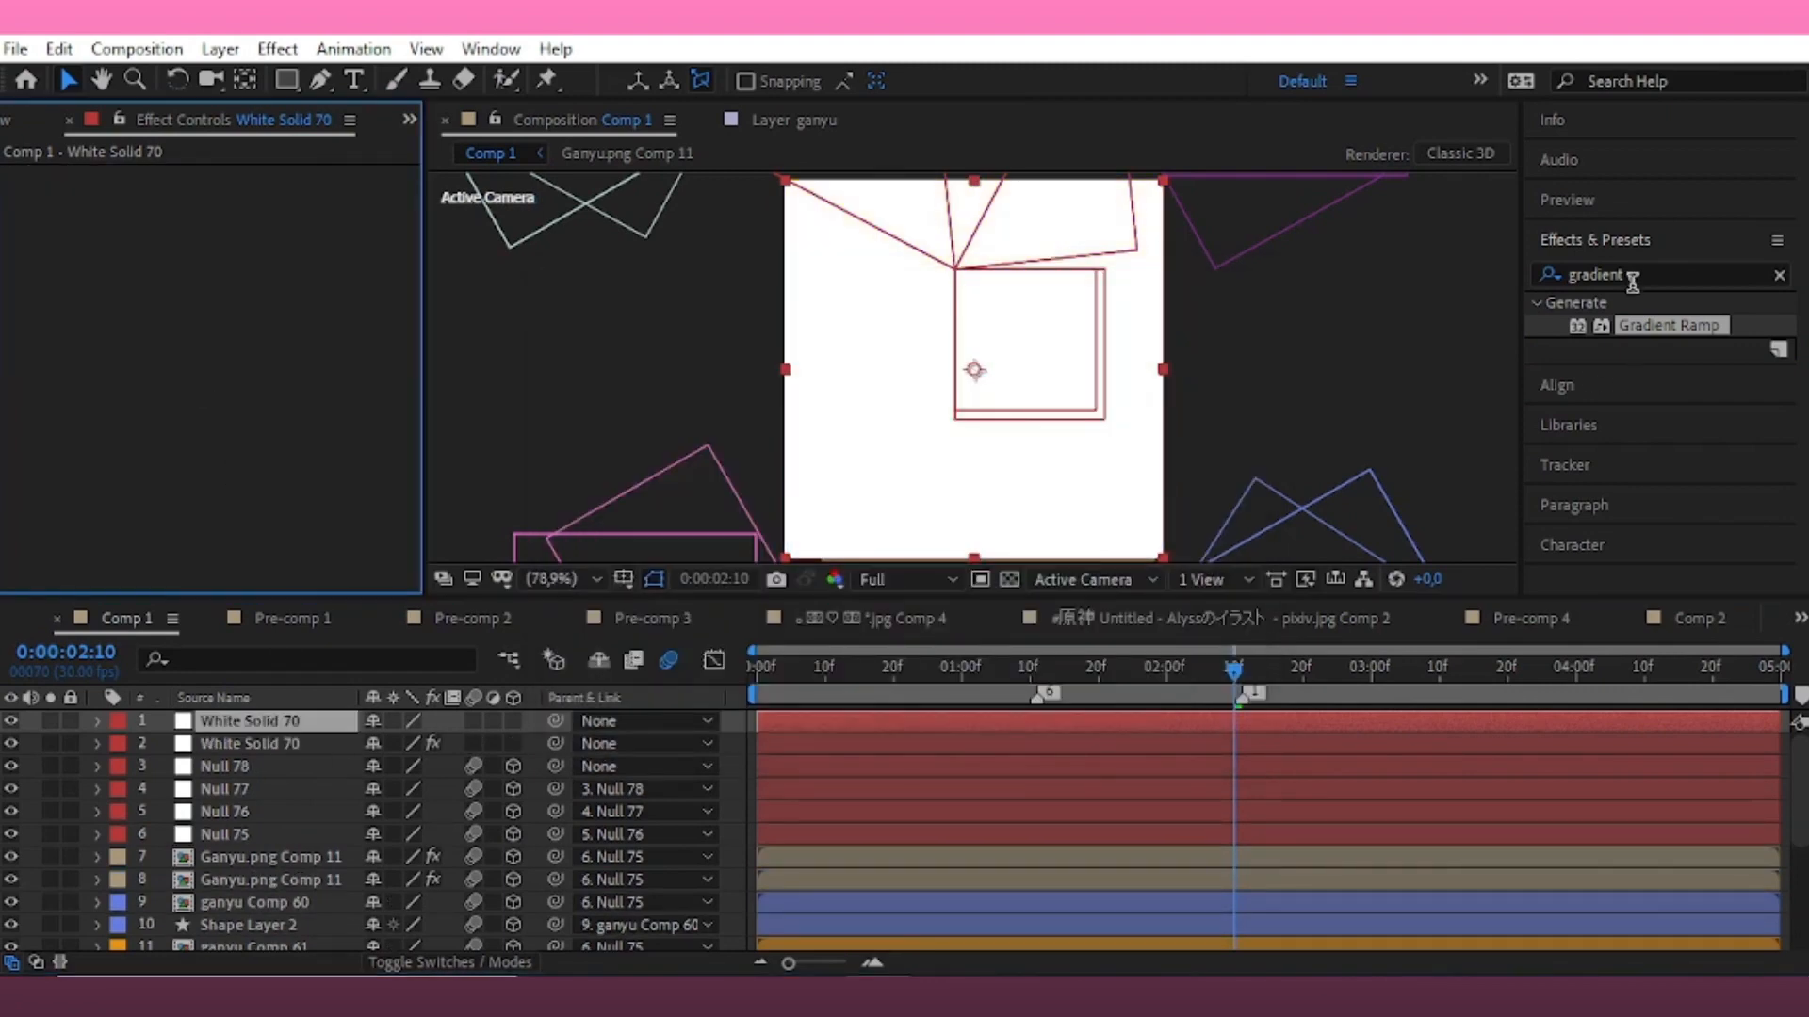
# Apply S_WipeStripes to the plain white solid with Frequency 66 and Wipe Percent 64%
pyautogui.click(1647, 276)
pyautogui.write('strip')
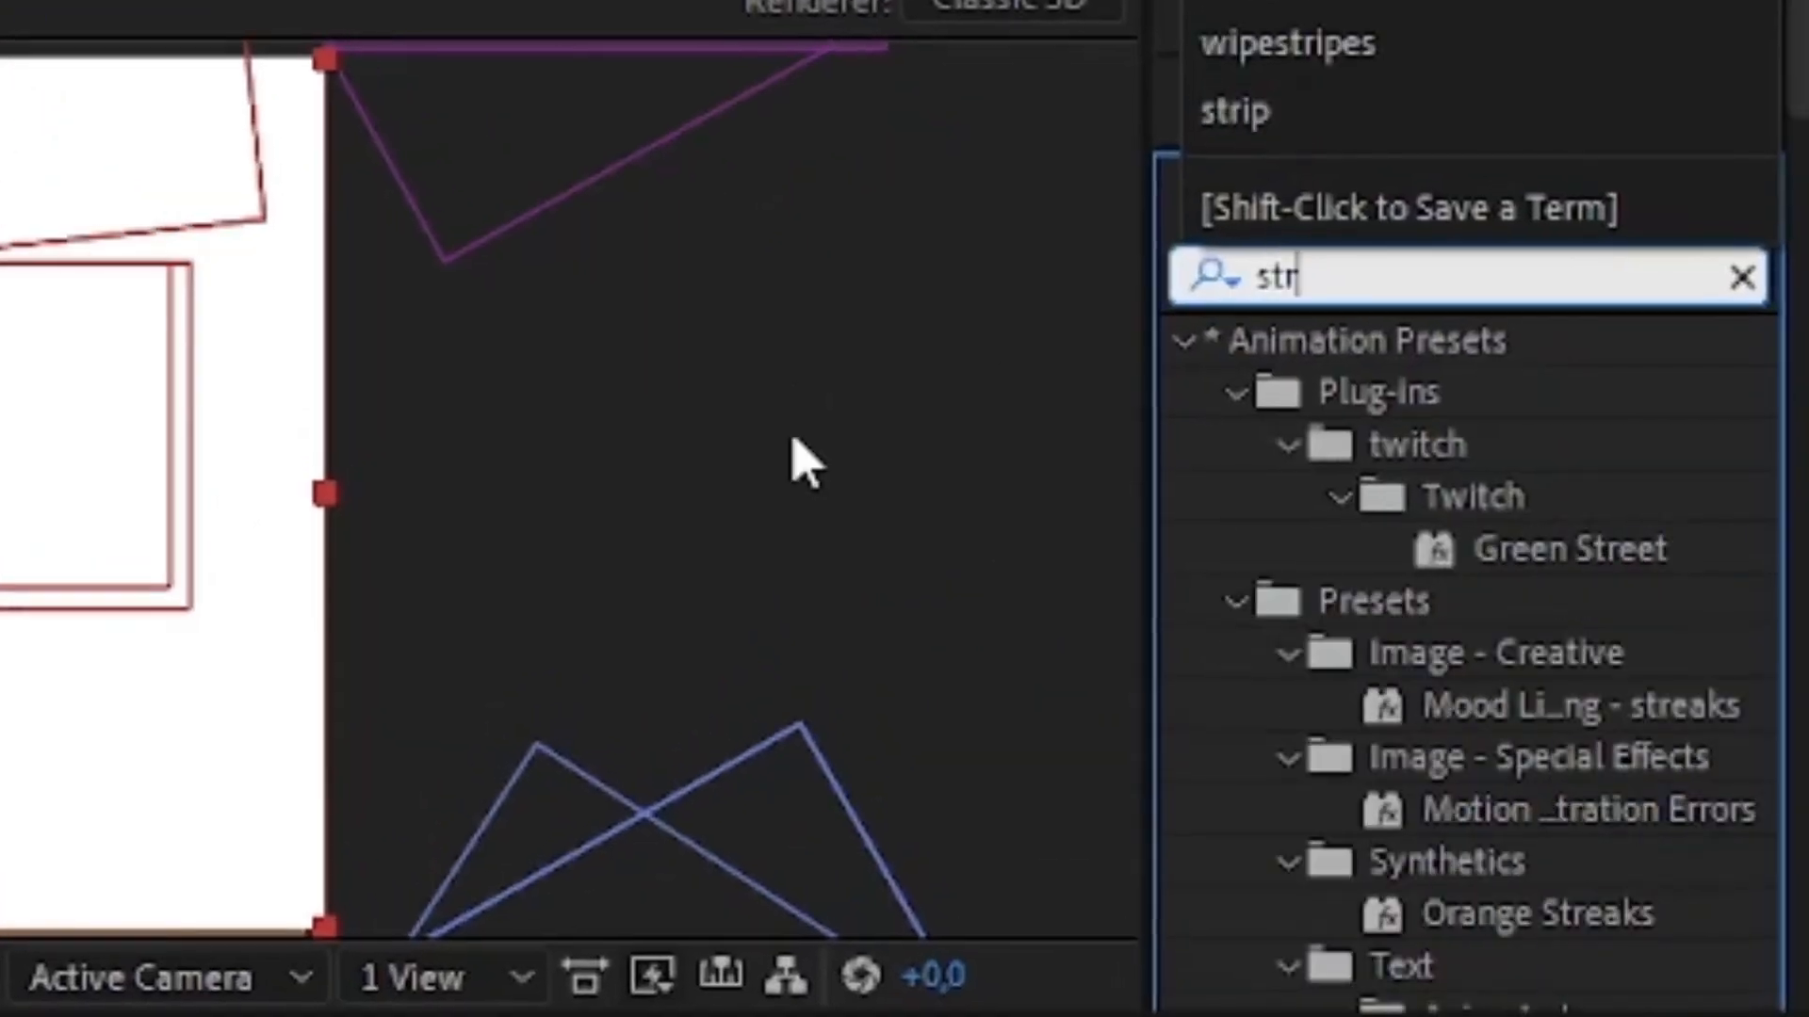
pyautogui.write('es')
pyautogui.doubleClick(1451, 500)
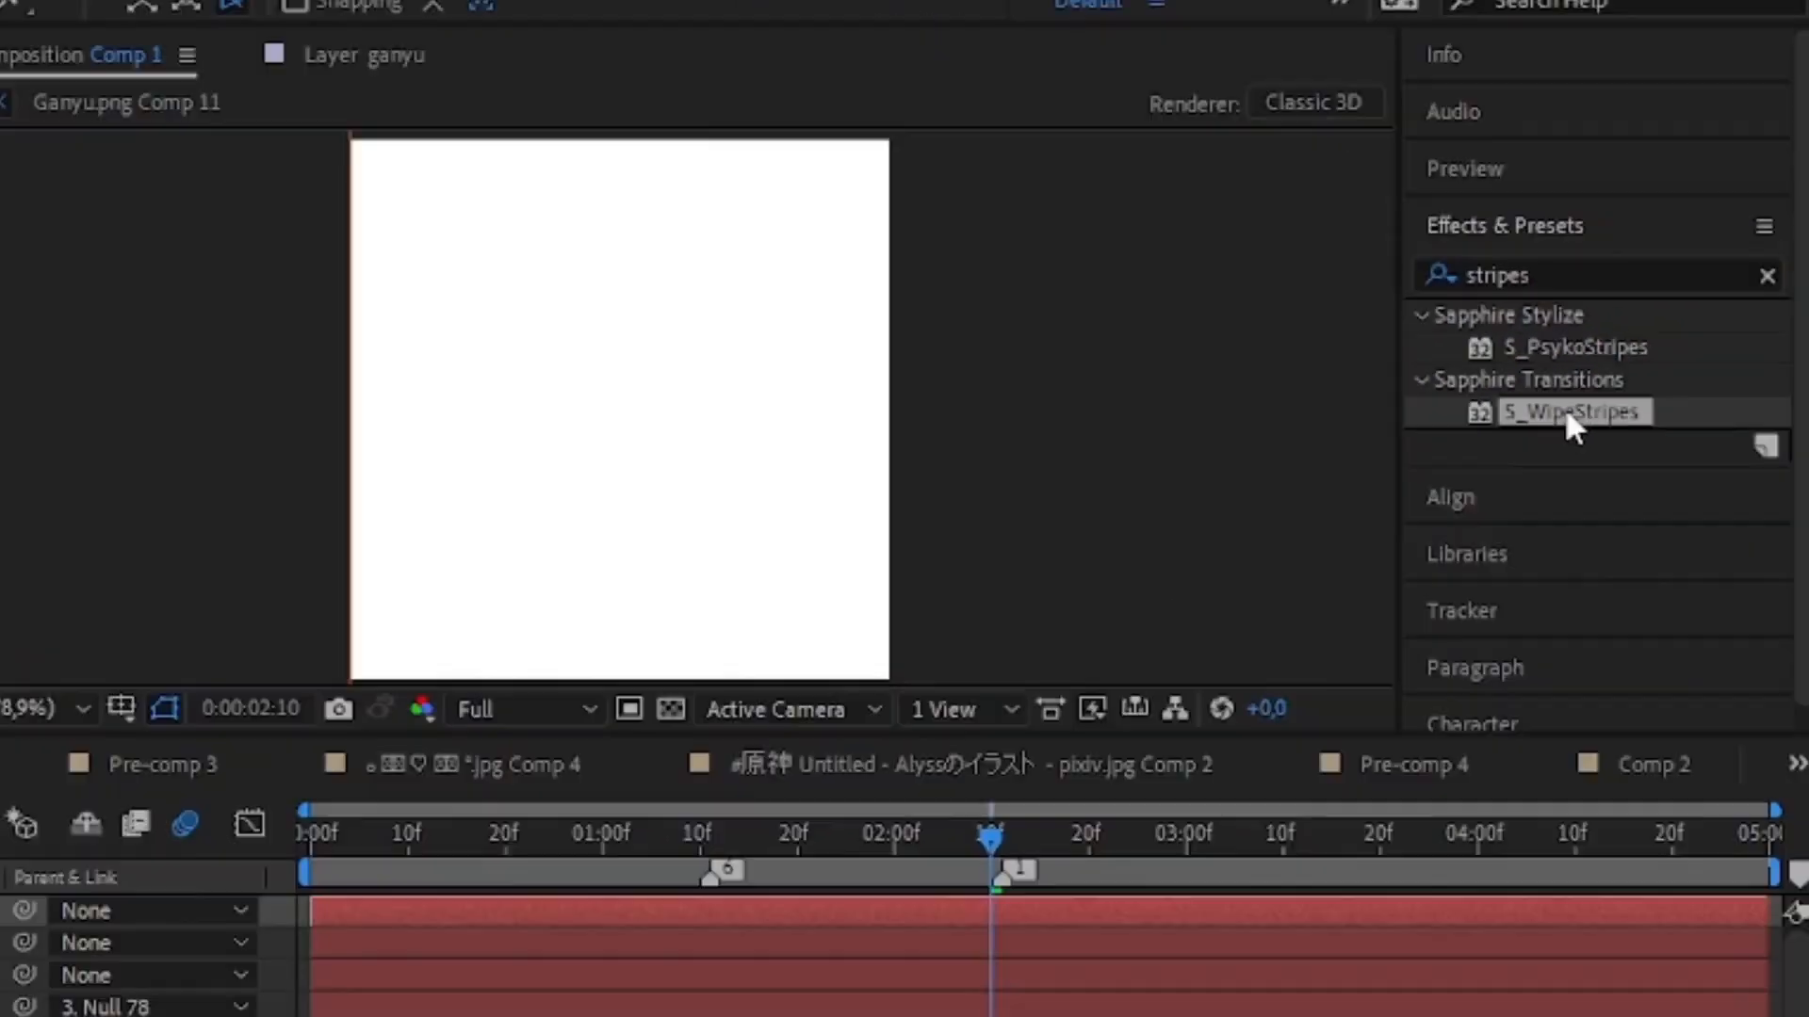
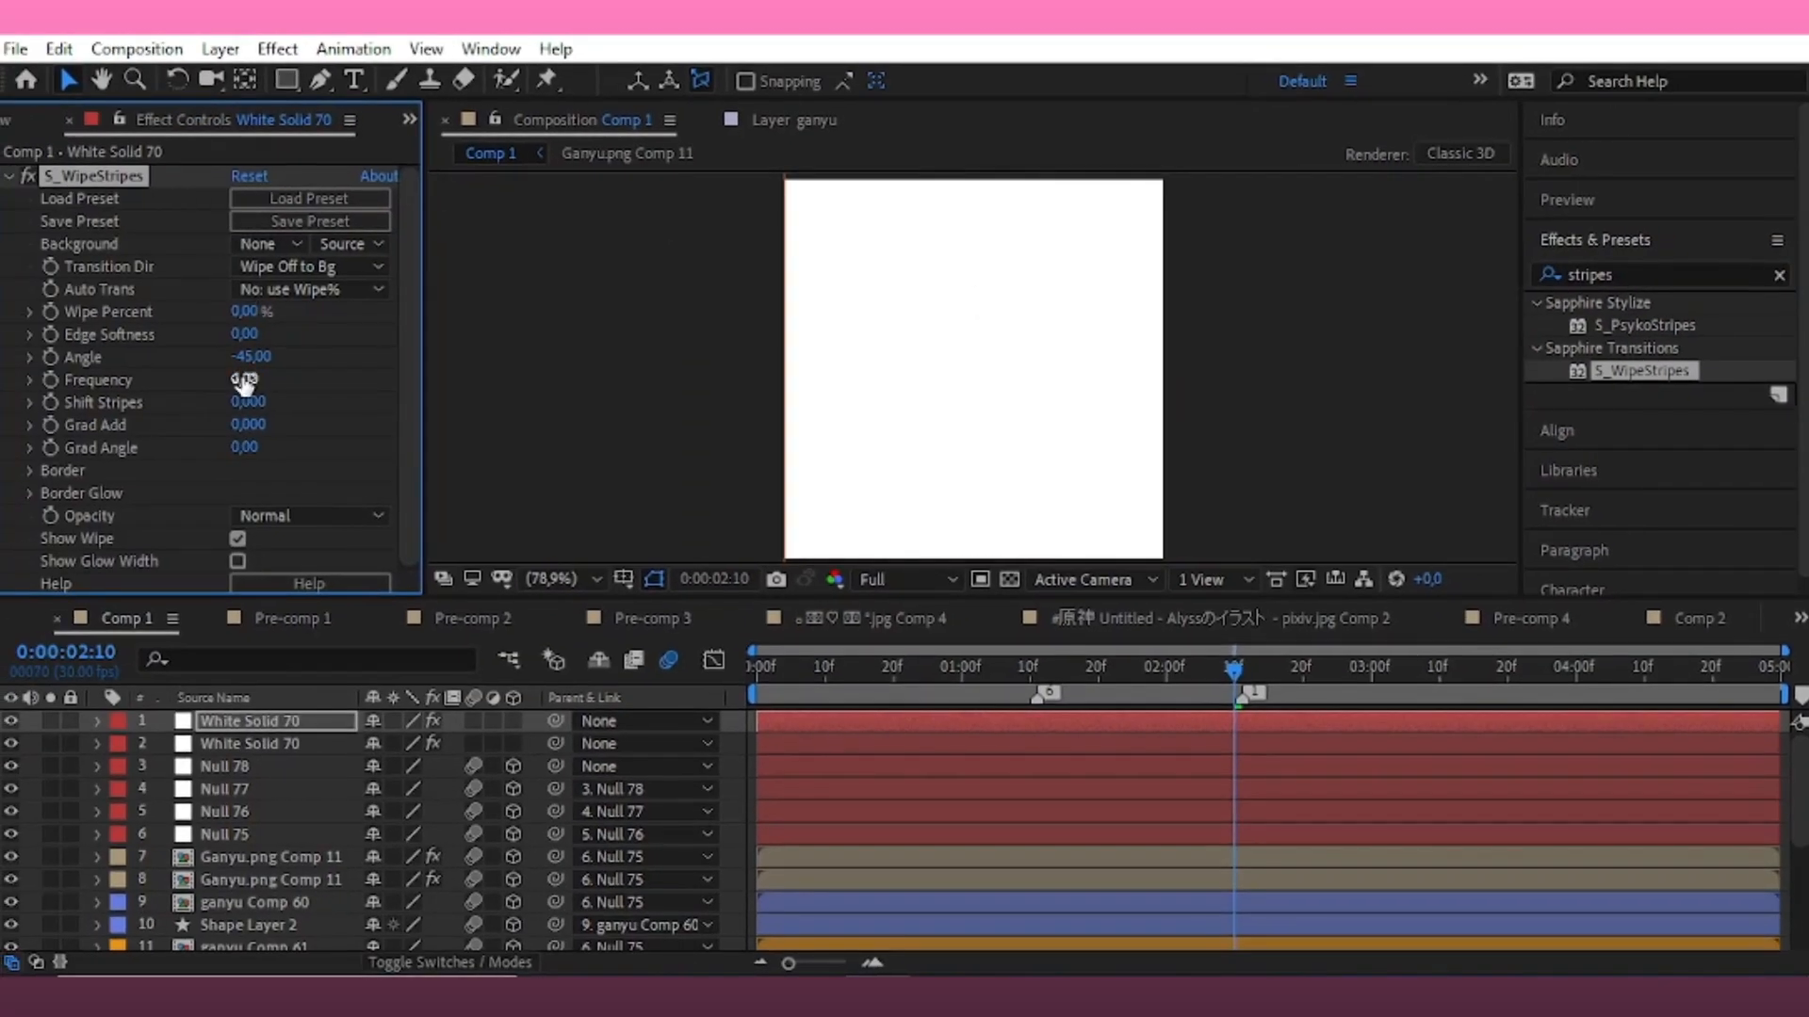
pyautogui.click(243, 378)
pyautogui.write('66')
pyautogui.press('Return')
pyautogui.moveTo(273, 314); pyautogui.dragTo(298, 309)
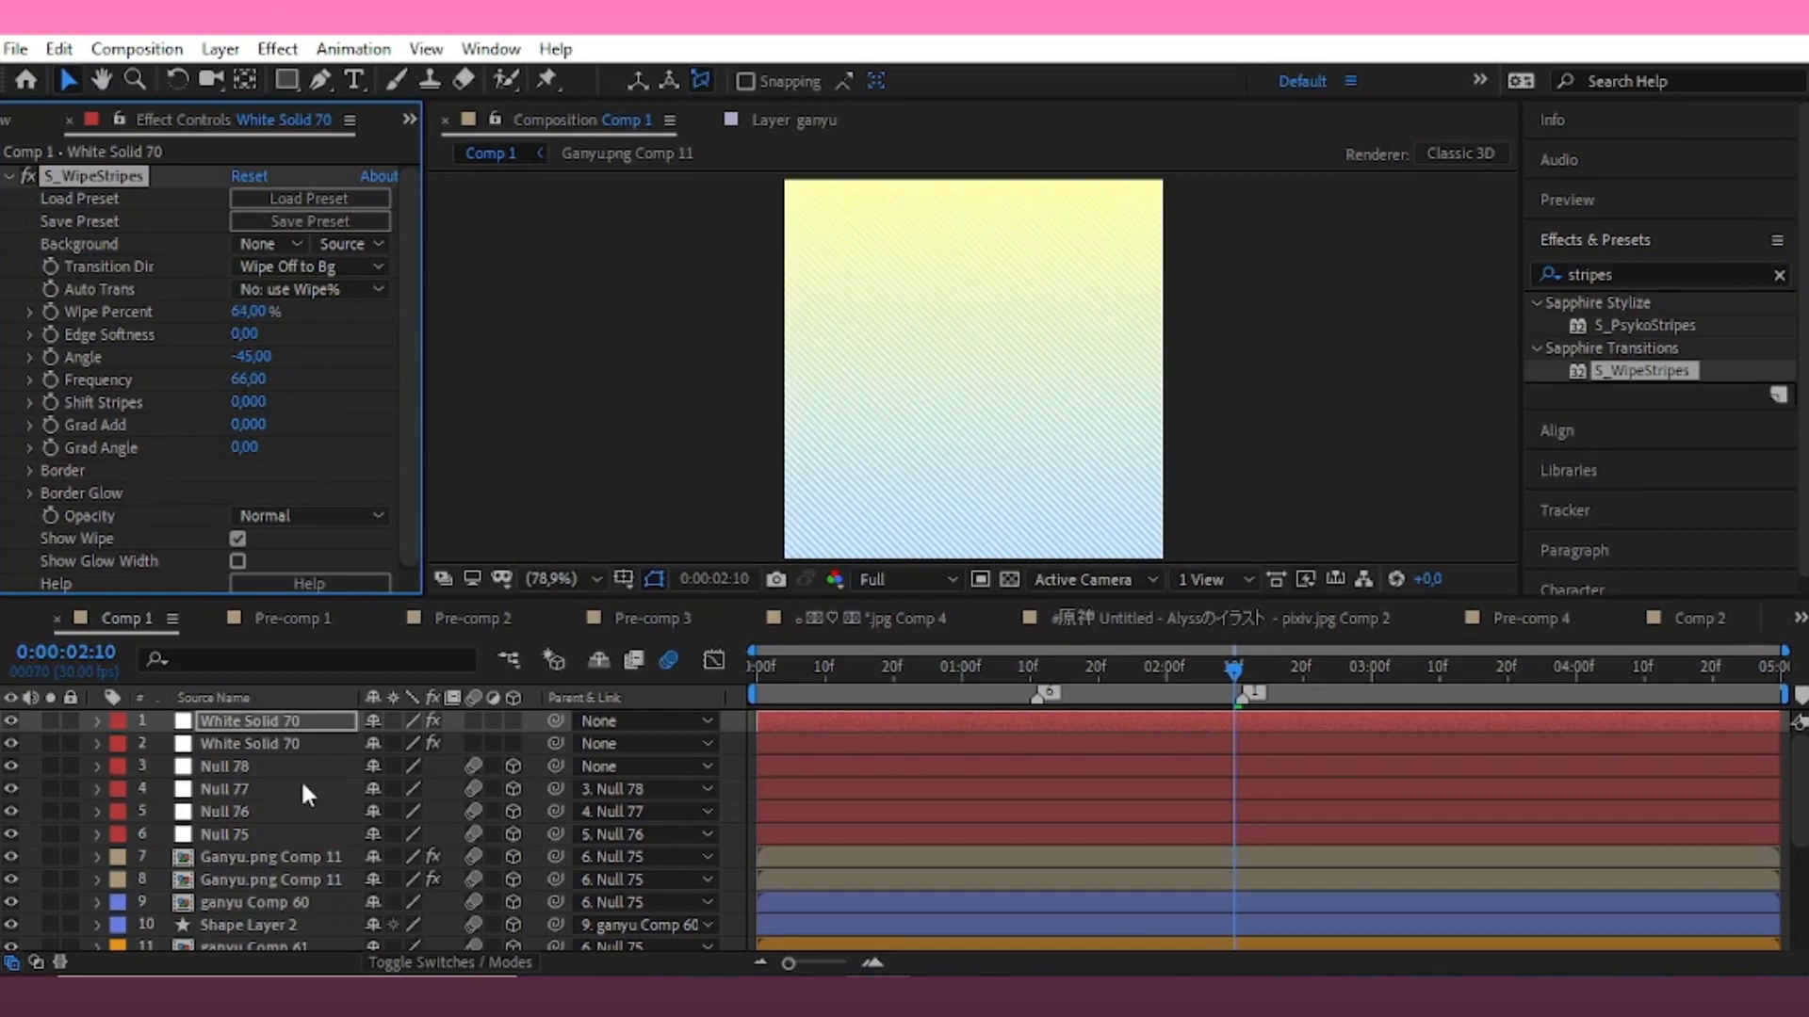
# Move both White Solid 70 layers beneath all other layers and go to 0:00:01:11
pyautogui.moveTo(179, 740); pyautogui.dragTo(273, 957)
pyautogui.moveTo(892, 674); pyautogui.dragTo(837, 693)
pyautogui.scroll(4, 869, 716)
# Create White Solid 71 at 360 × 360 px and place it at the top of the layer stack
pyautogui.click(220, 49)
pyautogui.moveTo(311, 81)
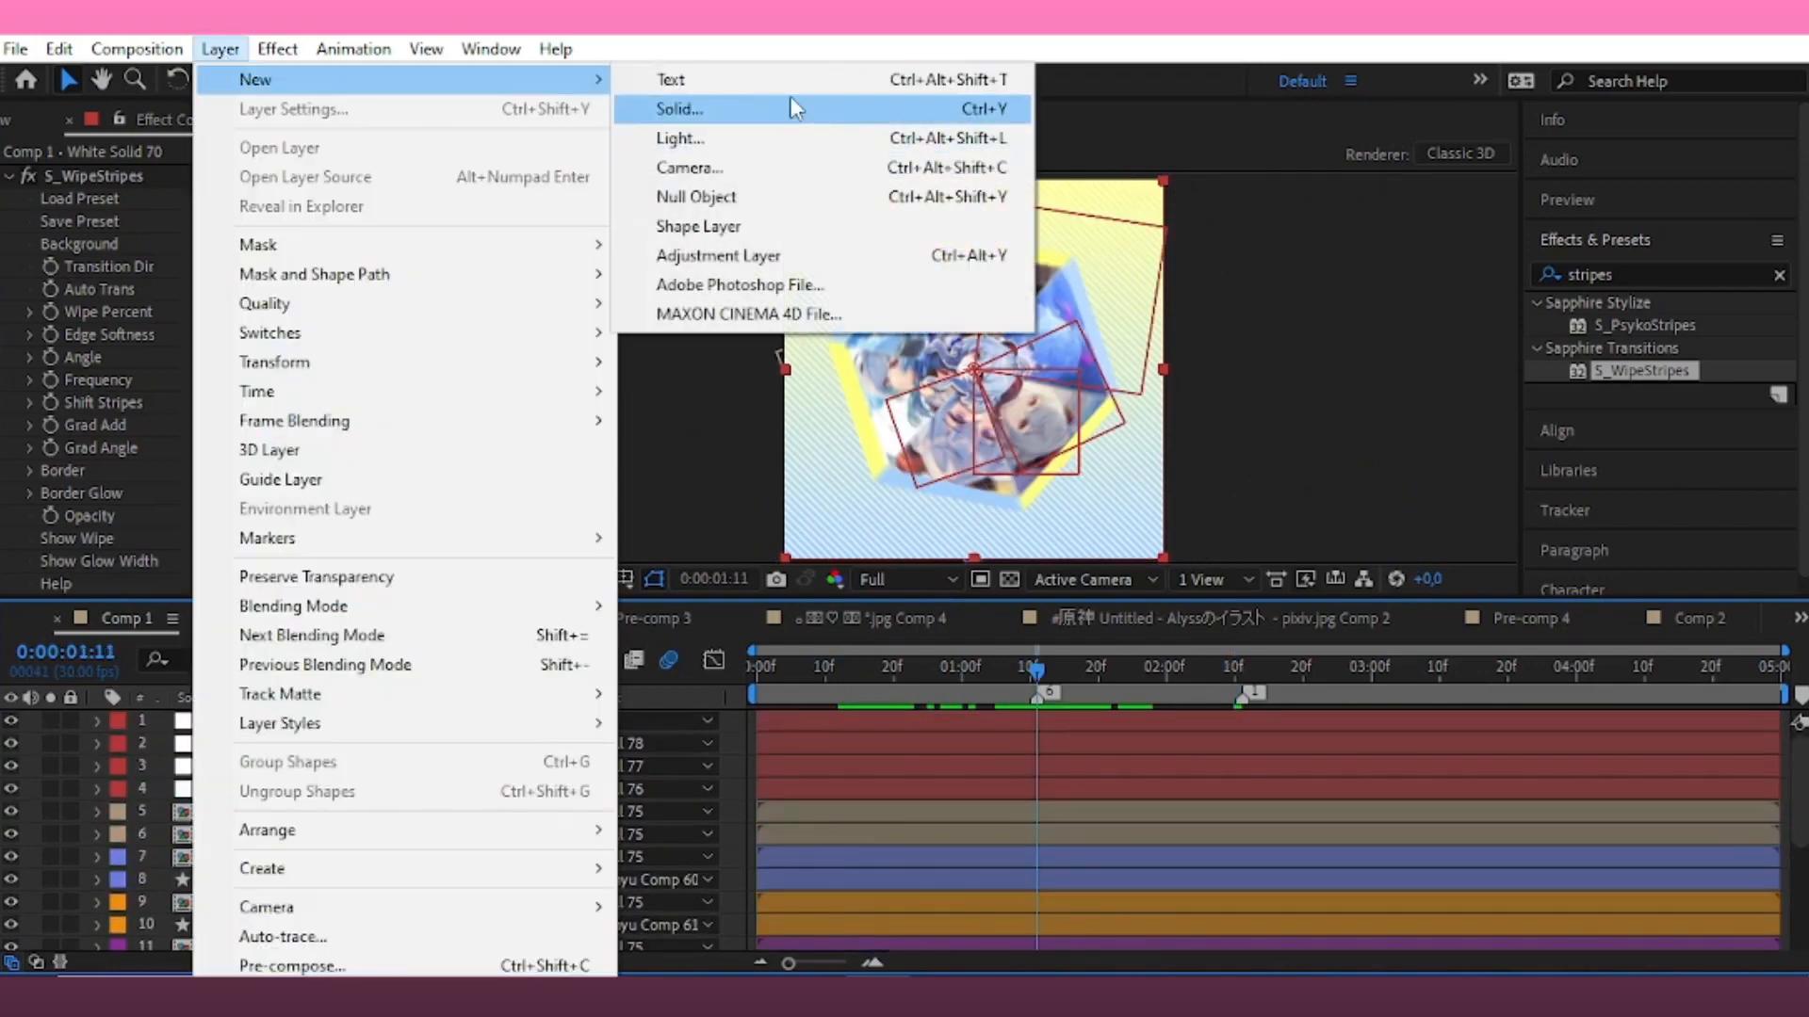
pyautogui.click(795, 106)
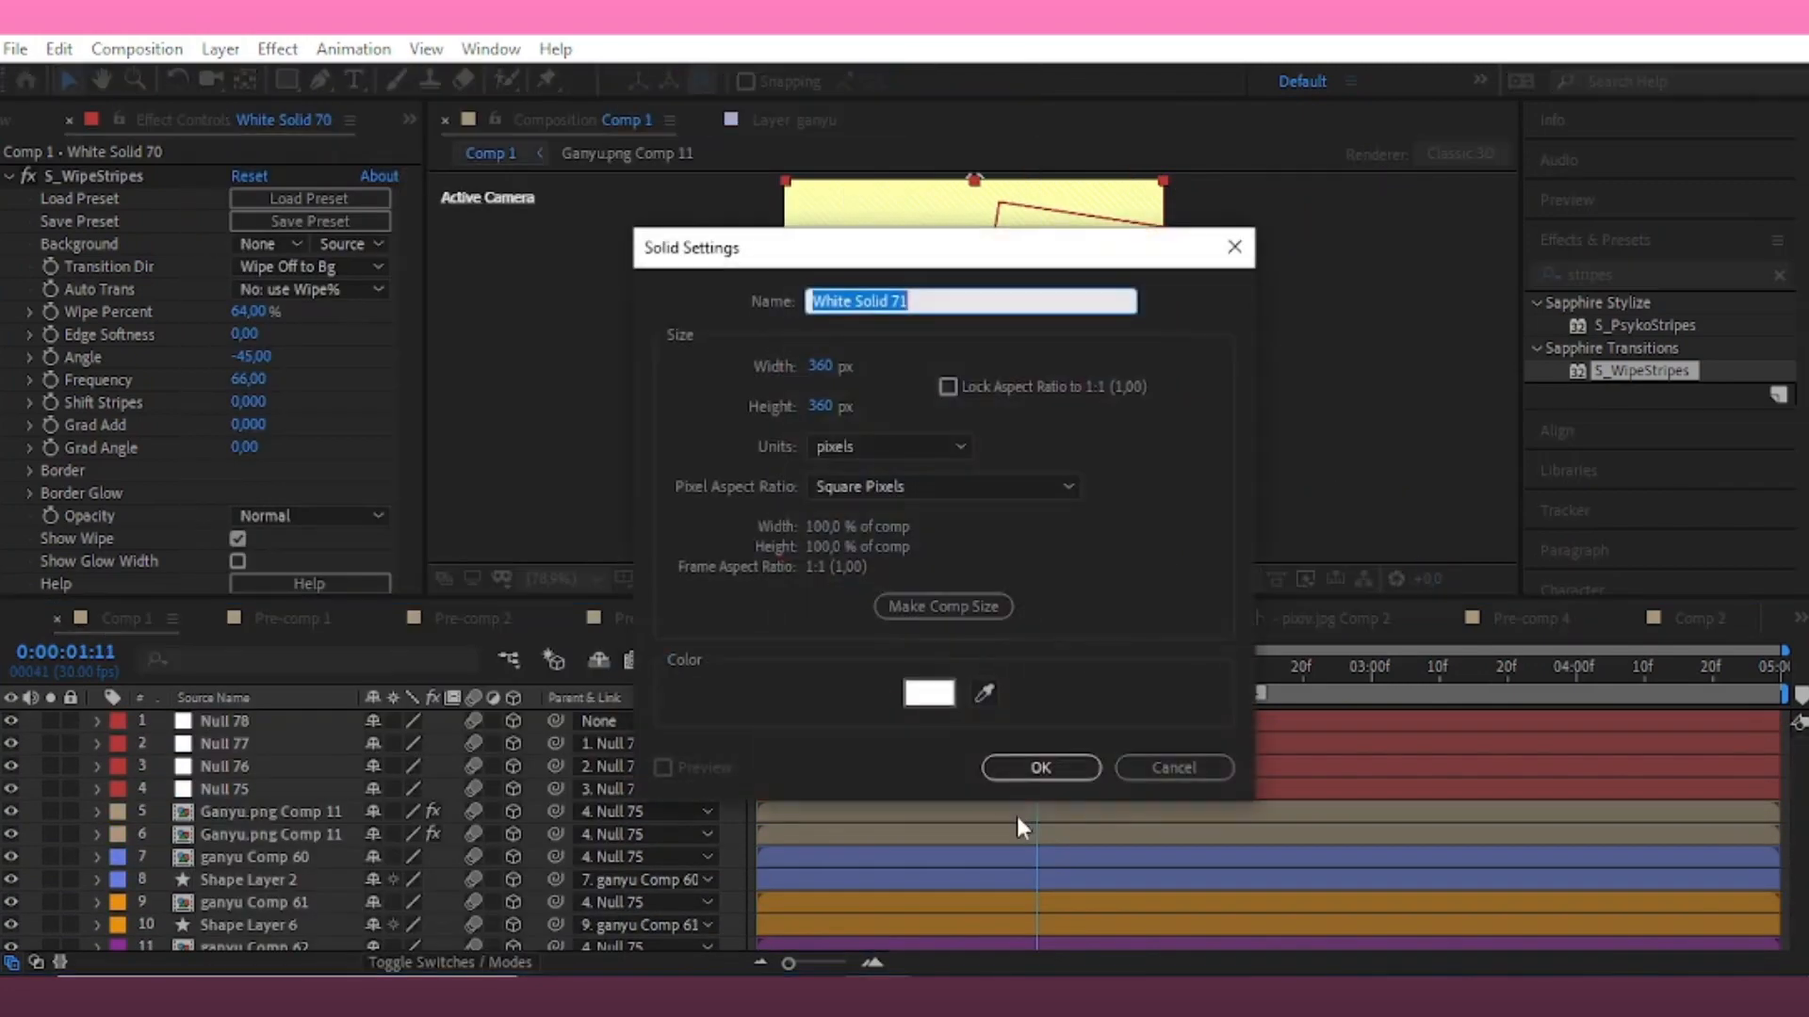
pyautogui.click(1038, 763)
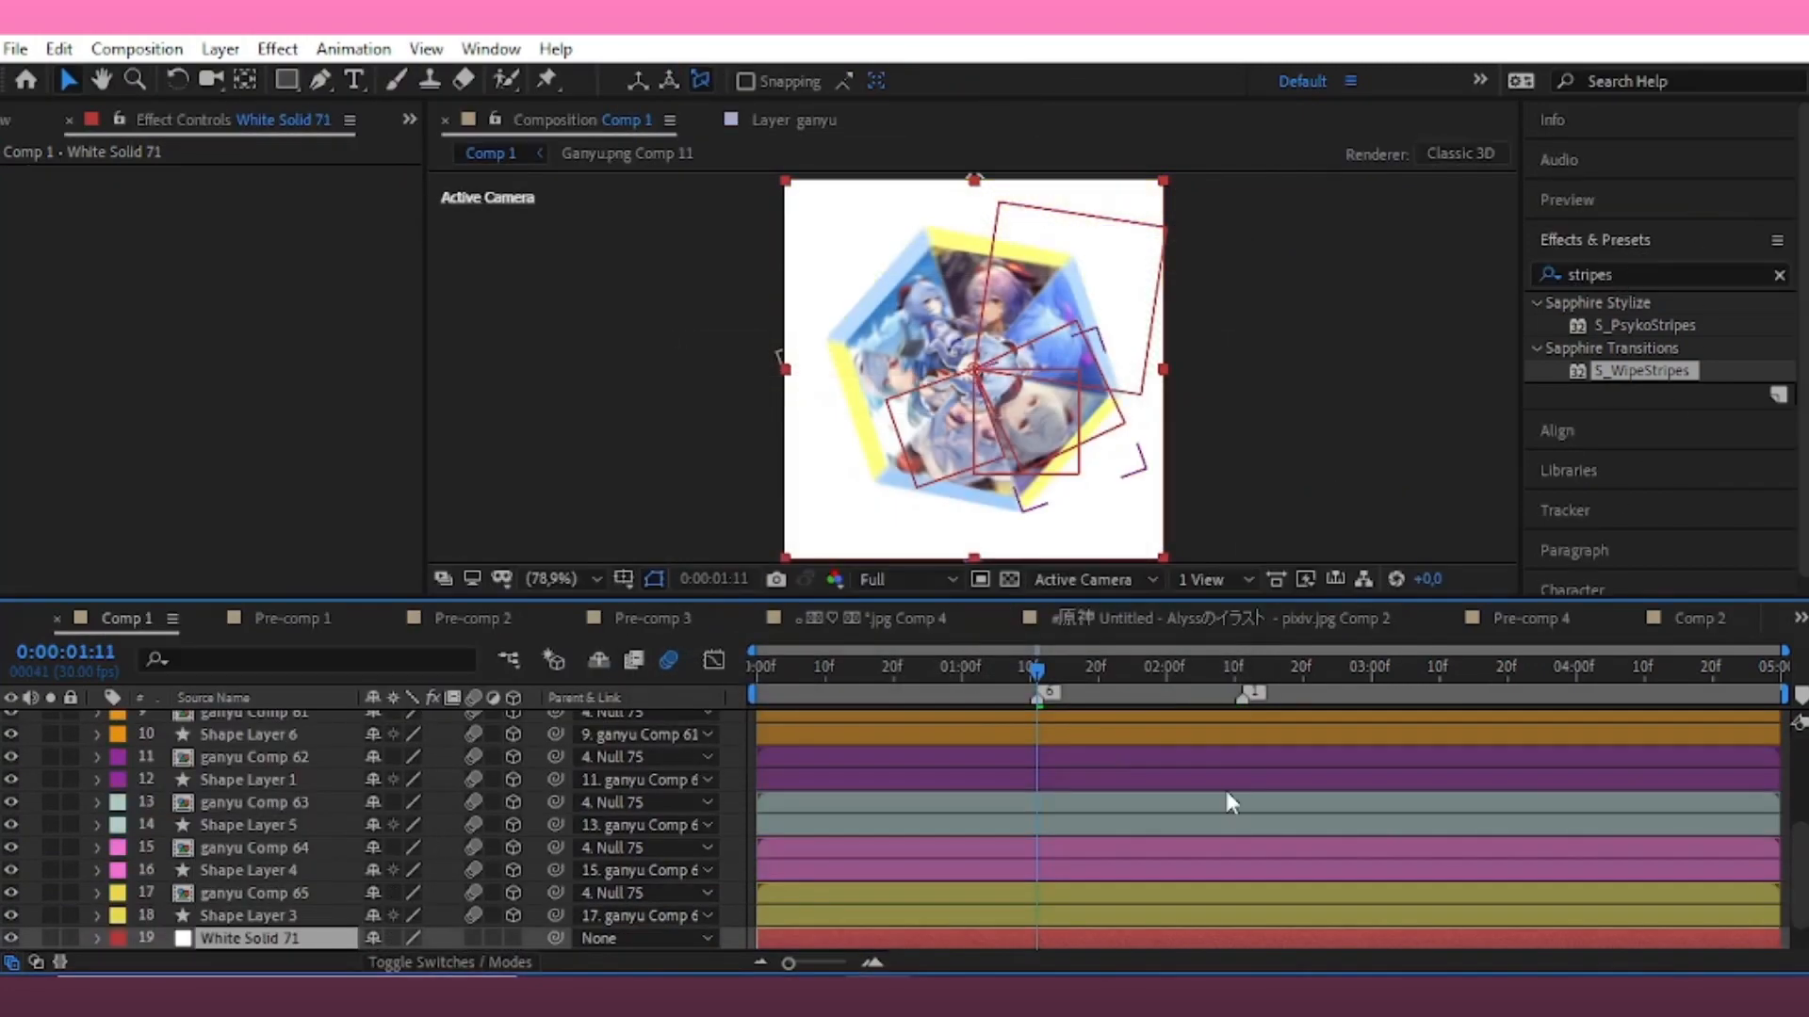
pyautogui.scroll(4, 1231, 803)
pyautogui.scroll(-4, 1146, 808)
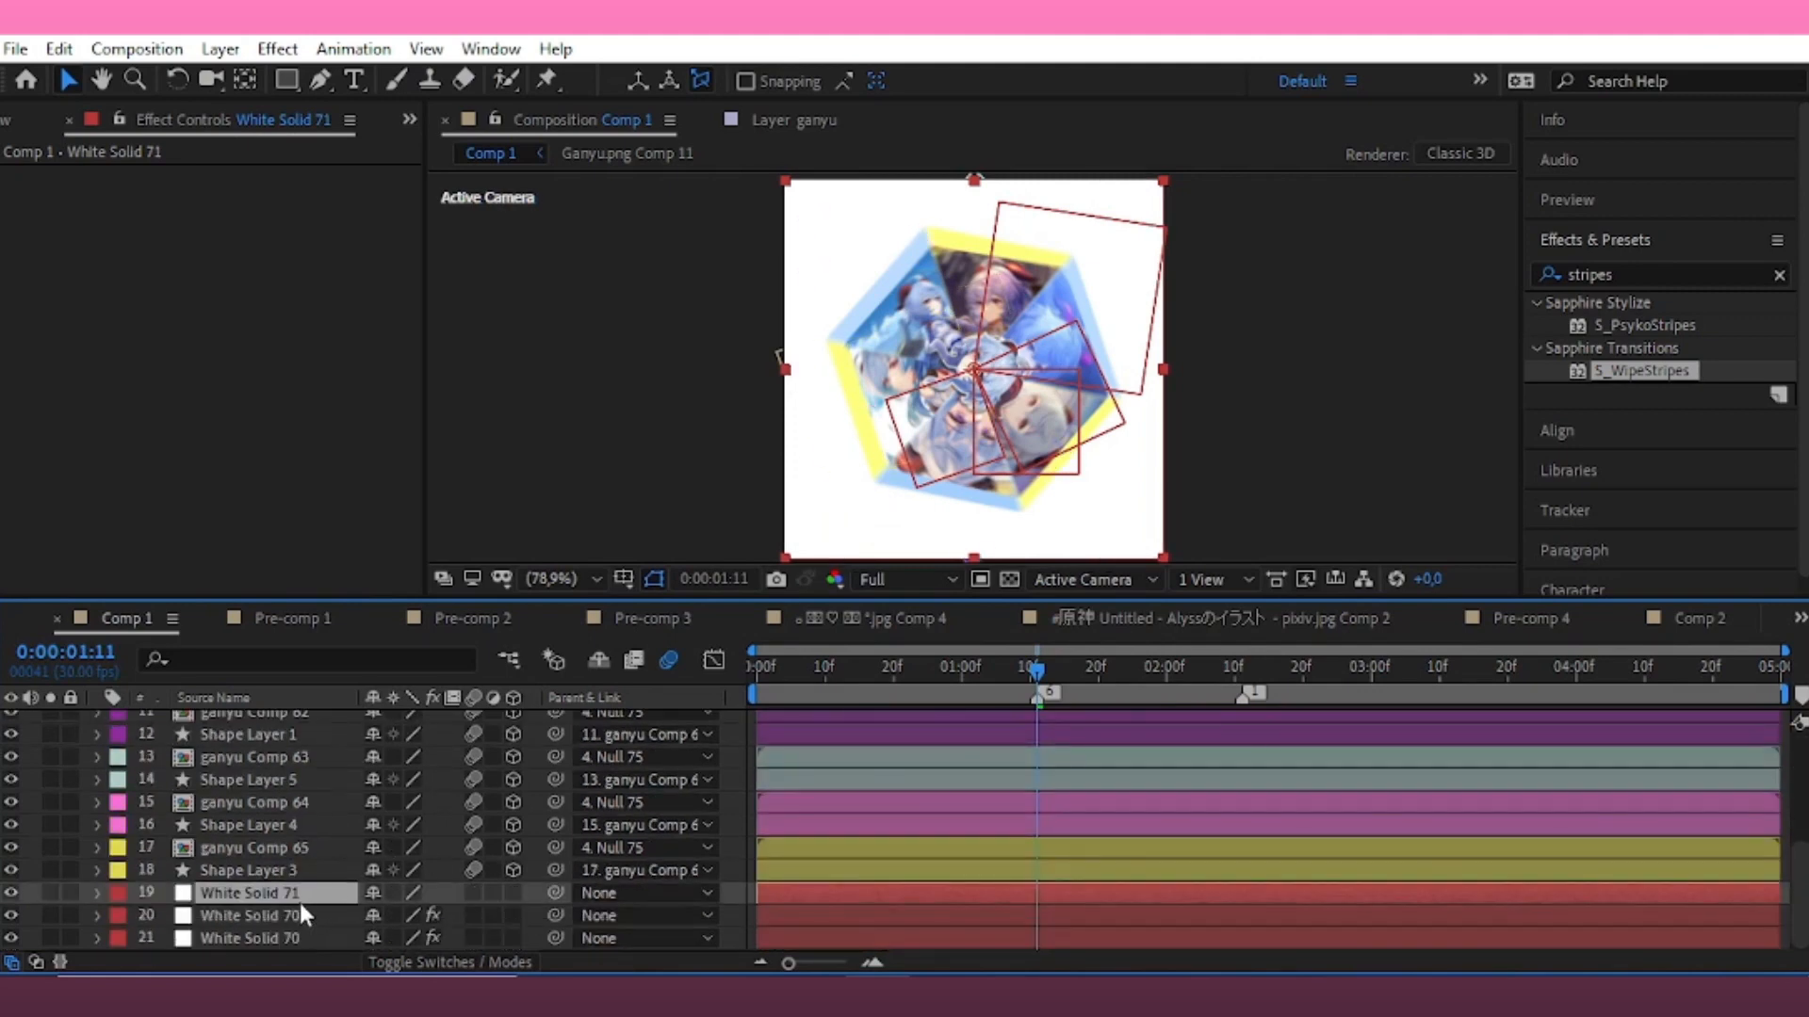
pyautogui.moveTo(299, 901); pyautogui.dragTo(309, 708)
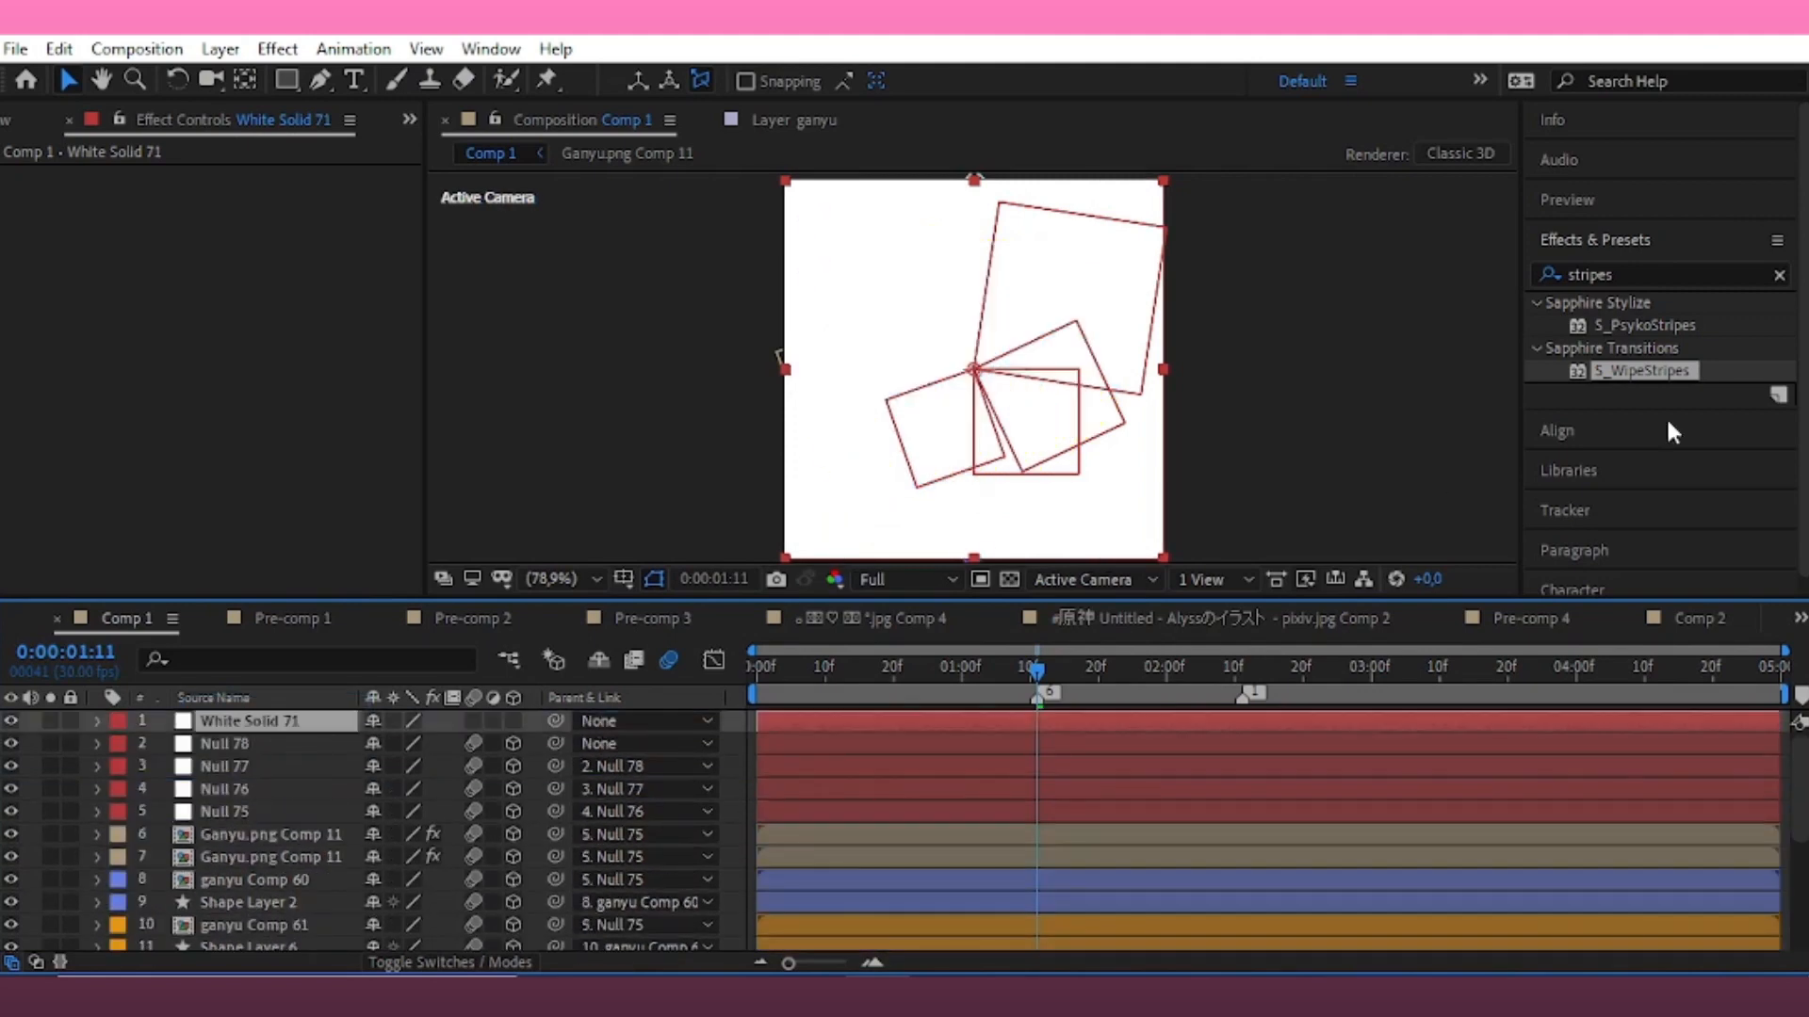
# Apply S_WipeStar to White Solid 71 and set its Wipe Percent to 100%
pyautogui.click(1668, 280)
pyautogui.write('wipestar')
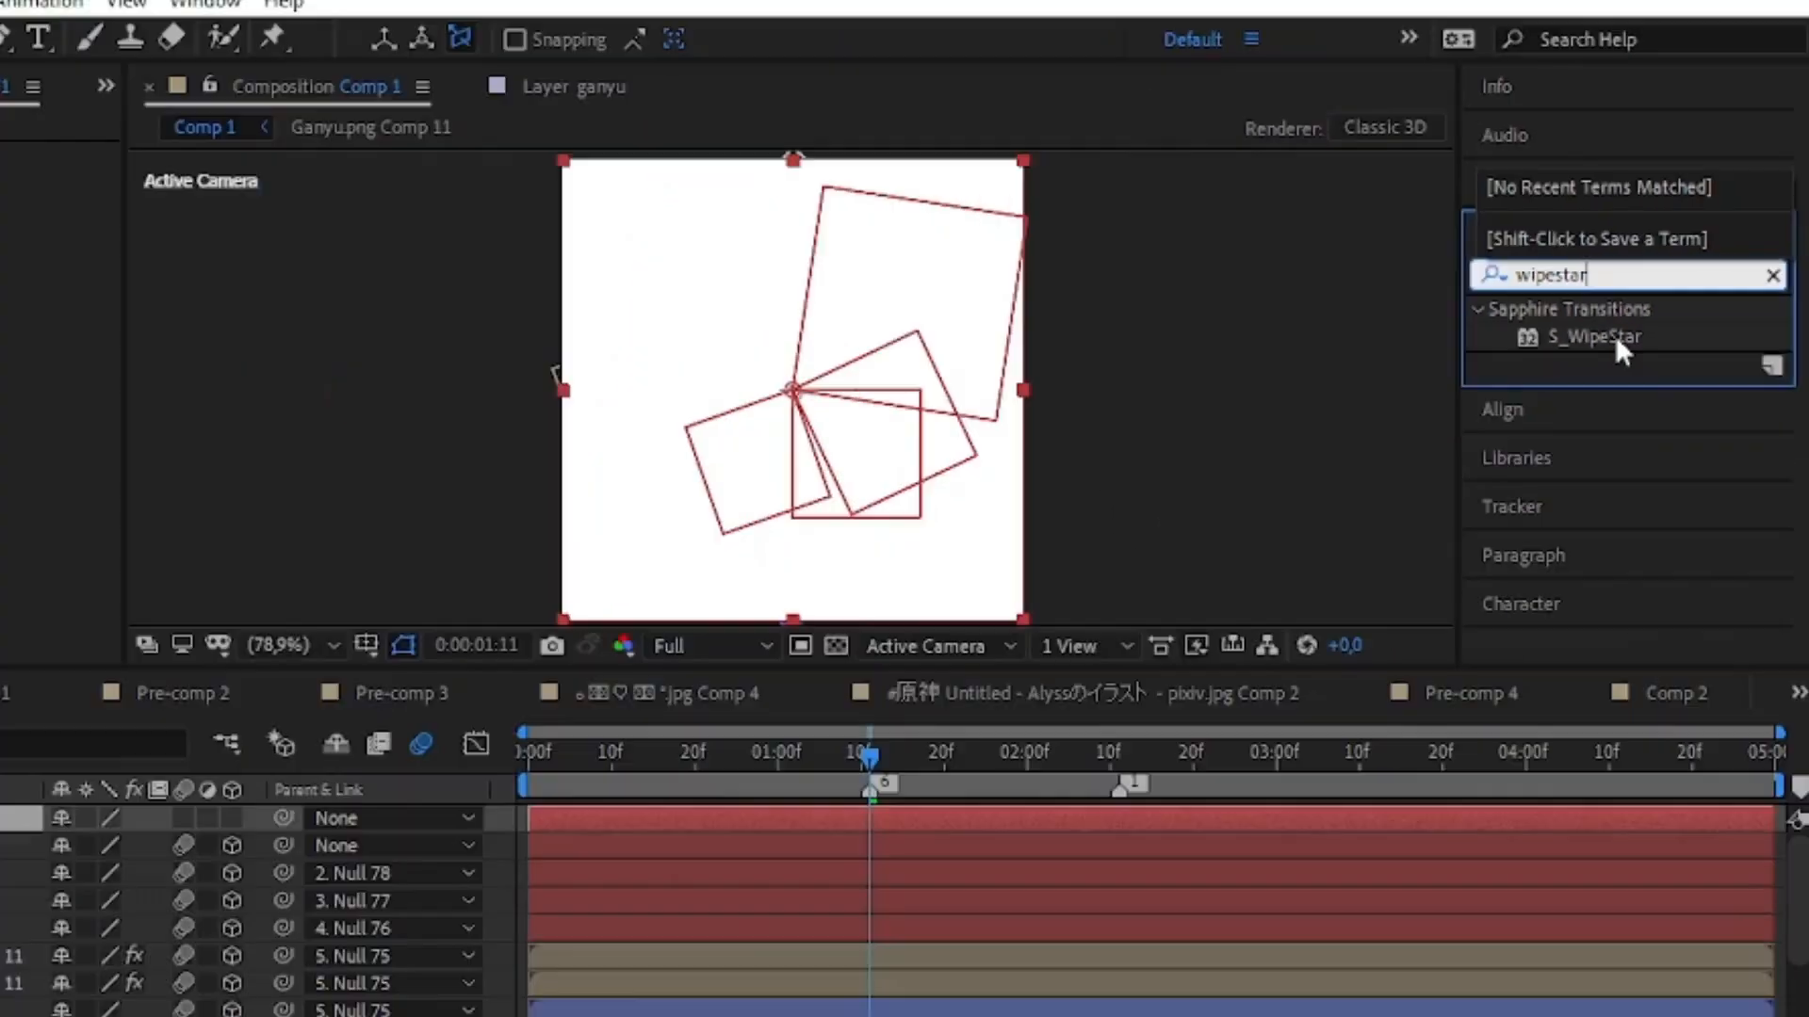
pyautogui.doubleClick(1424, 397)
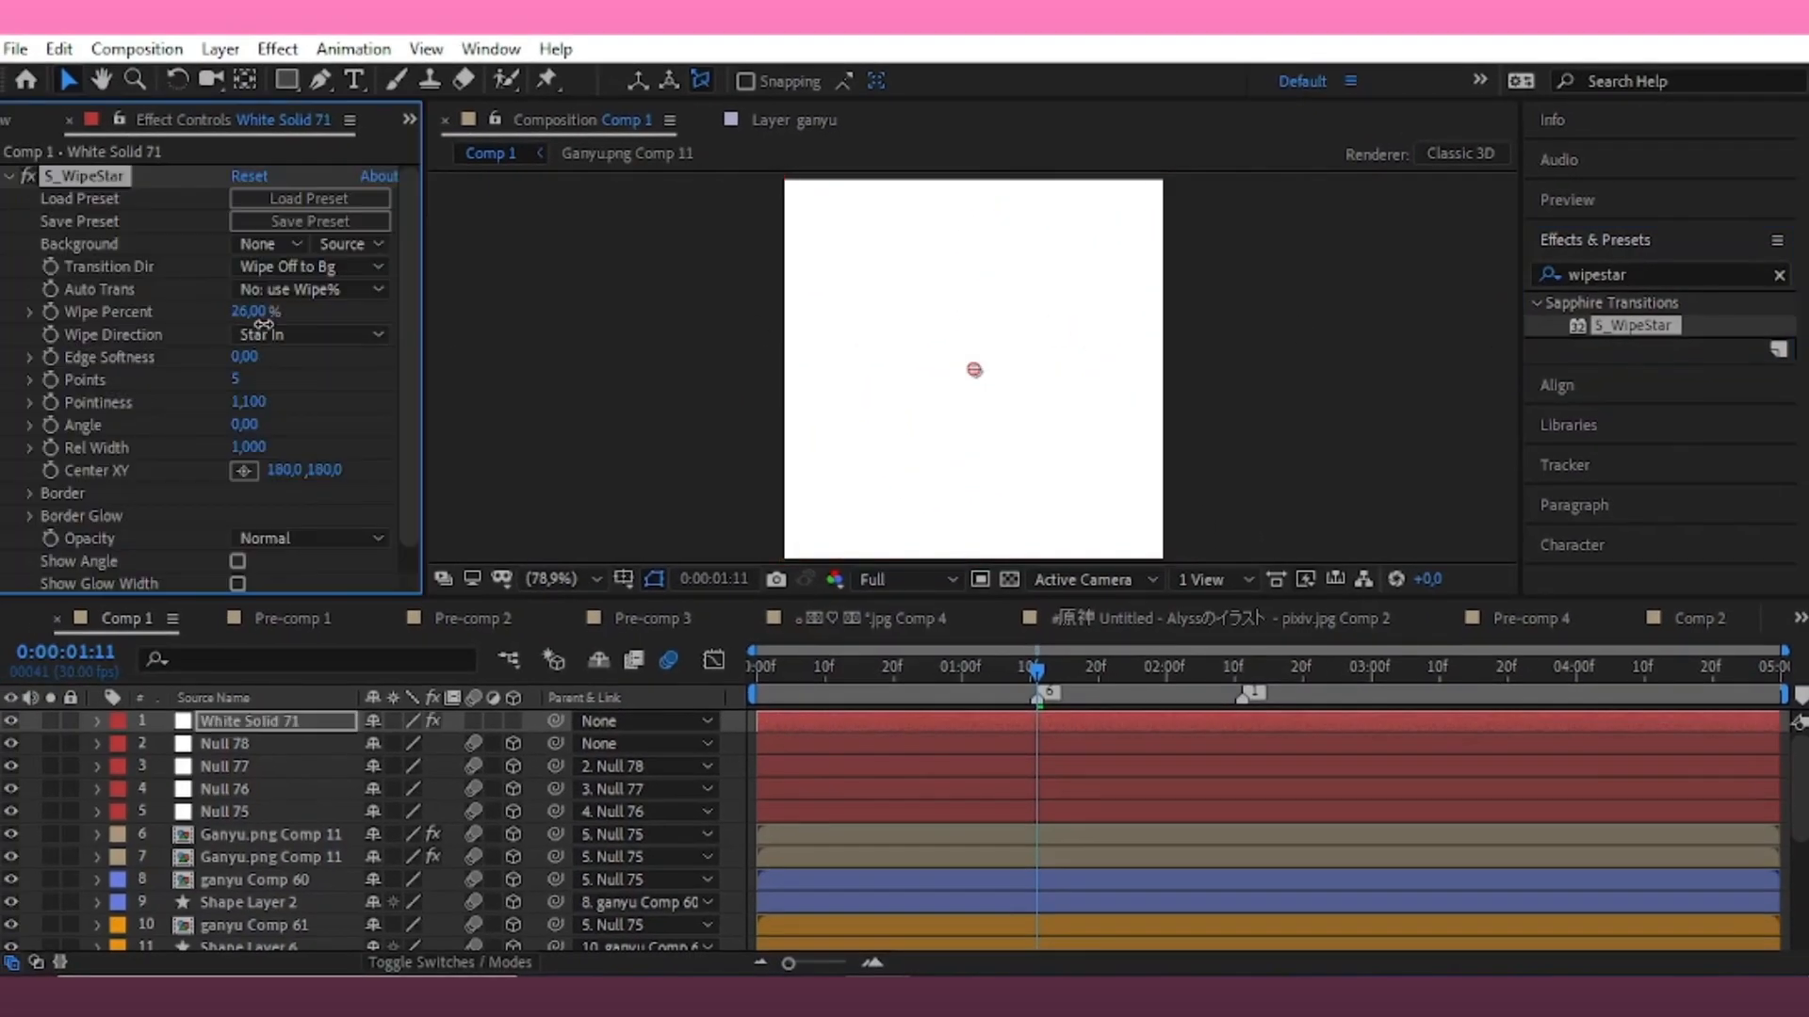
pyautogui.moveTo(247, 311); pyautogui.dragTo(426, 300)
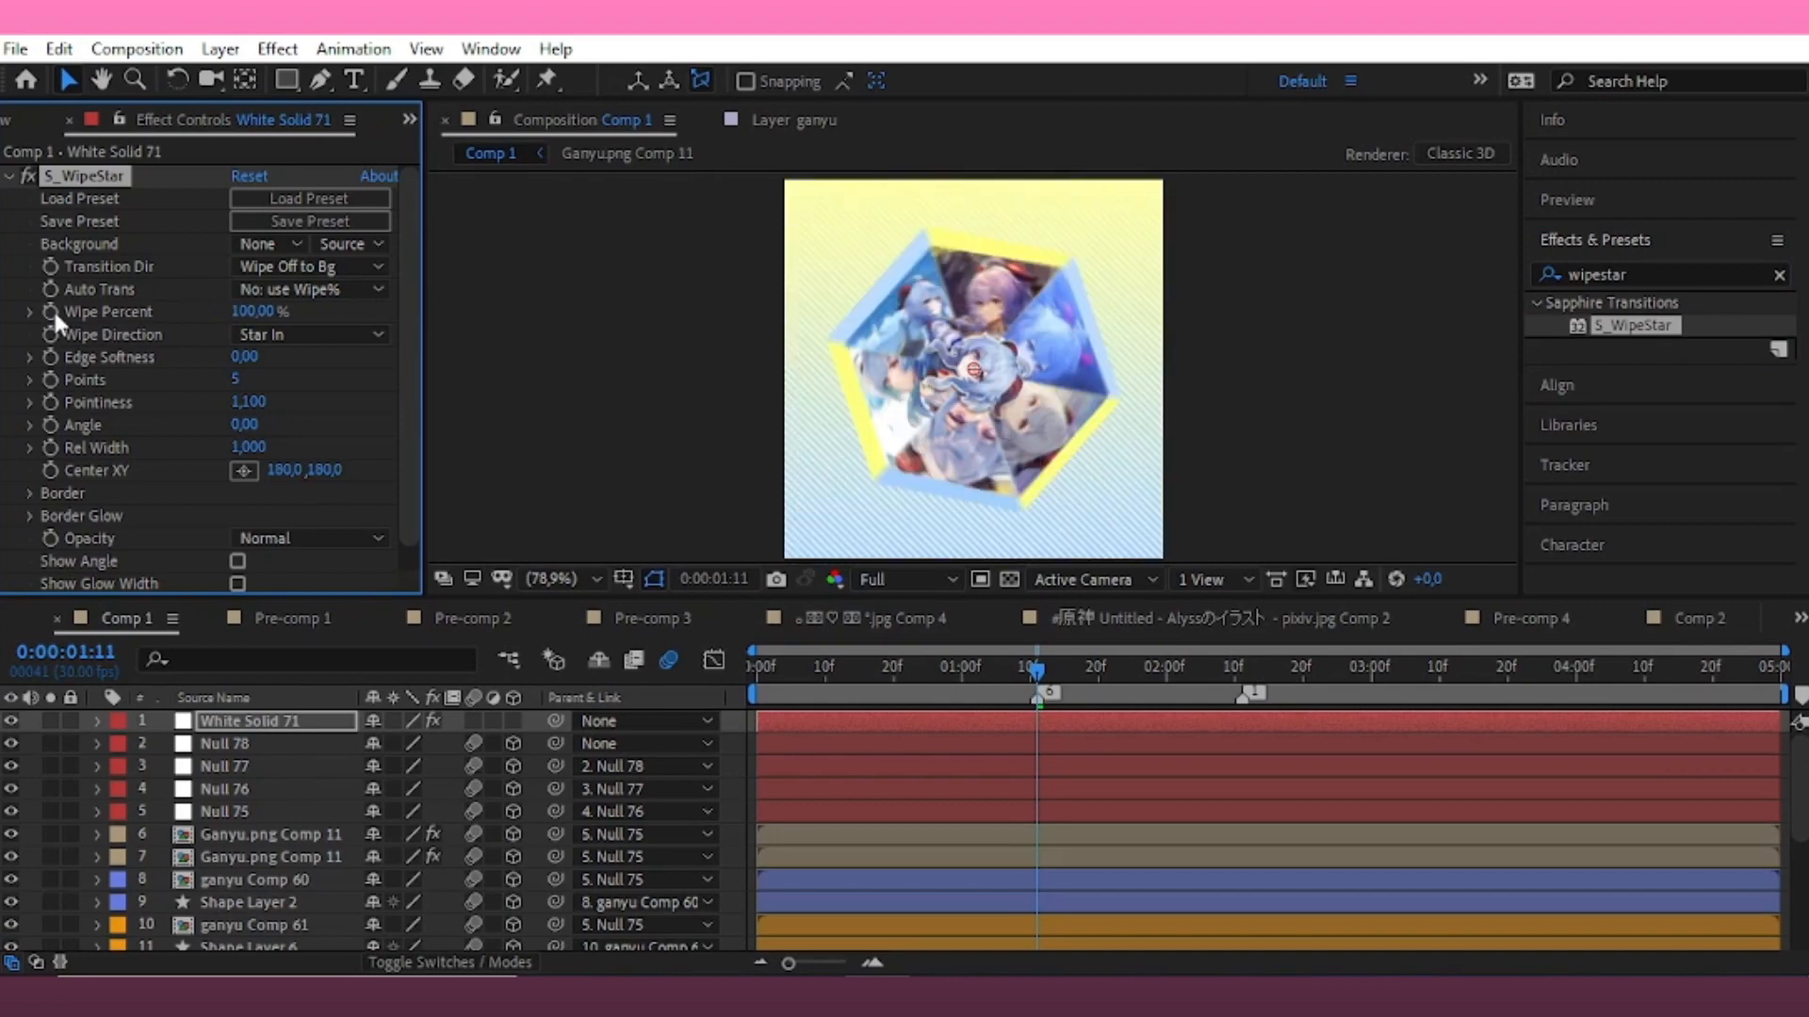
# Keyframe Wipe Percent from 100% at 0:00:01:11 to 0% at 0:00:02:11, easy-ease it, and sharpen its speed curve to a central peak
pyautogui.press('u')
pyautogui.moveTo(1206, 671); pyautogui.dragTo(1241, 714)
pyautogui.moveTo(243, 312); pyautogui.dragTo(113, 314)
pyautogui.moveTo(1256, 751); pyautogui.dragTo(957, 803)
pyautogui.press('F9')
pyautogui.click(713, 660)
pyautogui.moveTo(1368, 753); pyautogui.dragTo(946, 671)
pyautogui.moveTo(1072, 724); pyautogui.dragTo(1131, 734)
pyautogui.moveTo(1170, 674); pyautogui.dragTo(1105, 716)
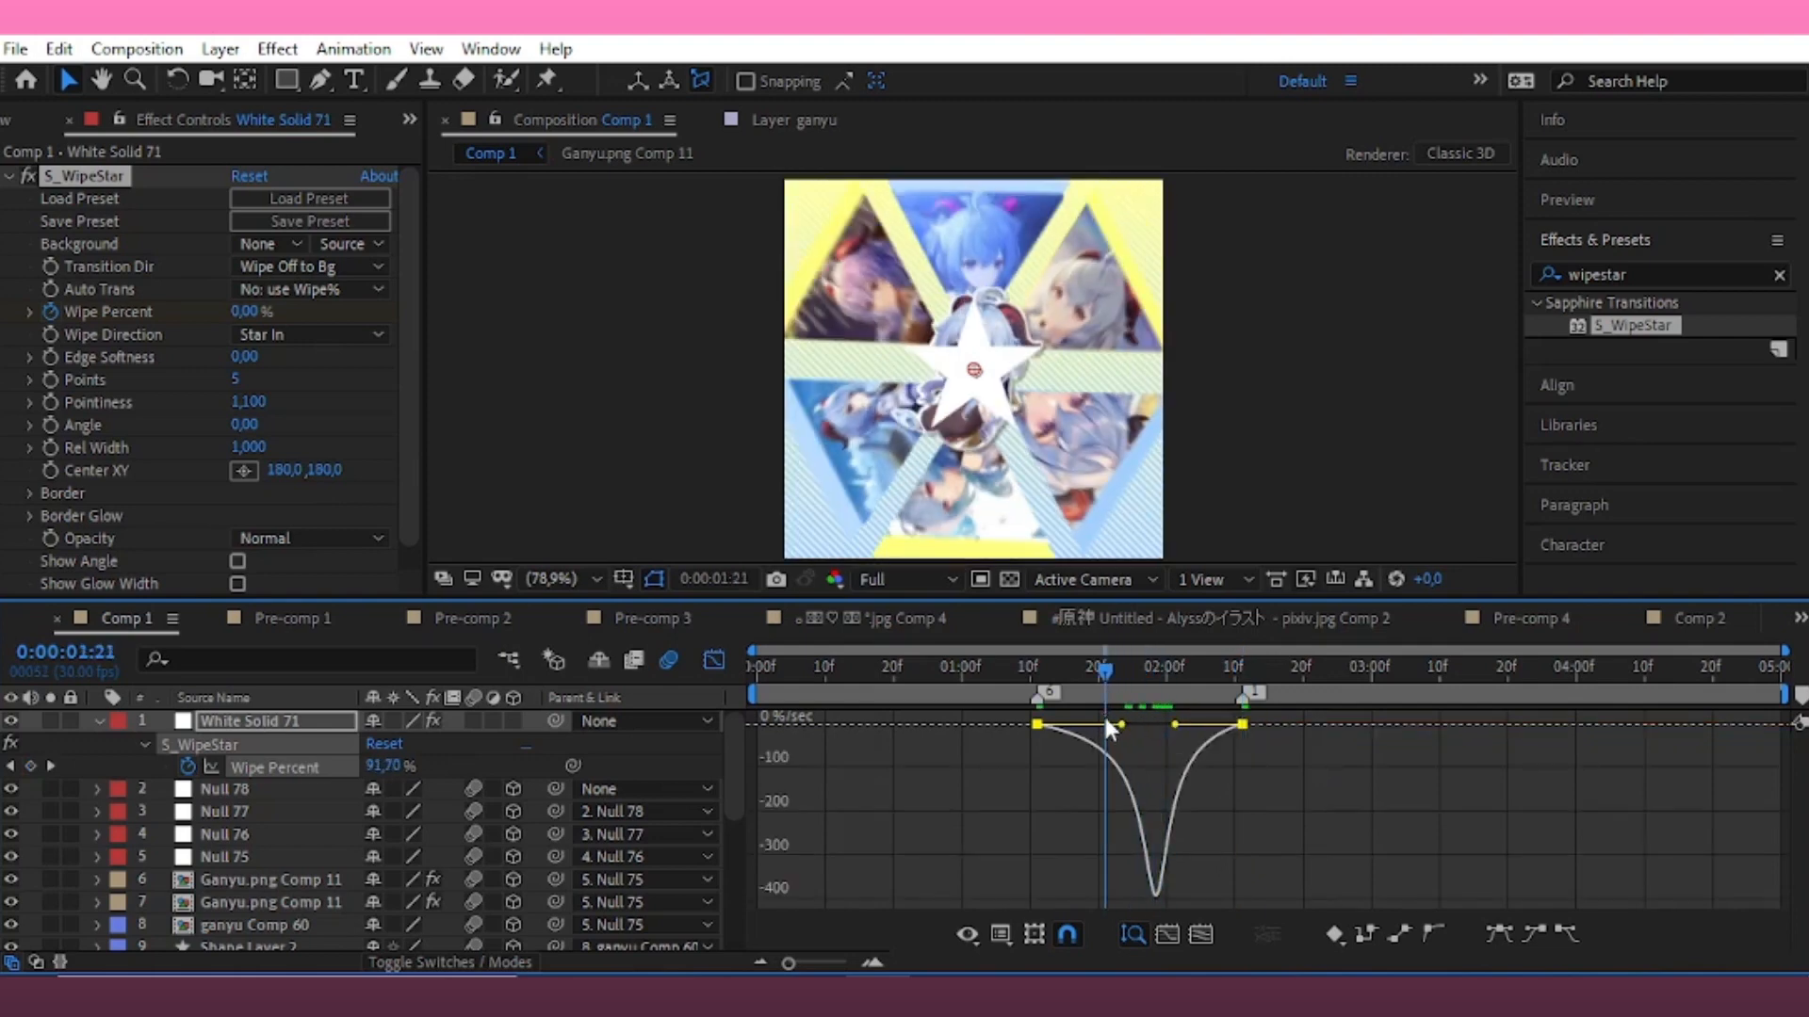
# Lower the star wipe's Pointiness to 0.6 on White Solid 71 and preview the transition
pyautogui.click(713, 660)
pyautogui.click(319, 720)
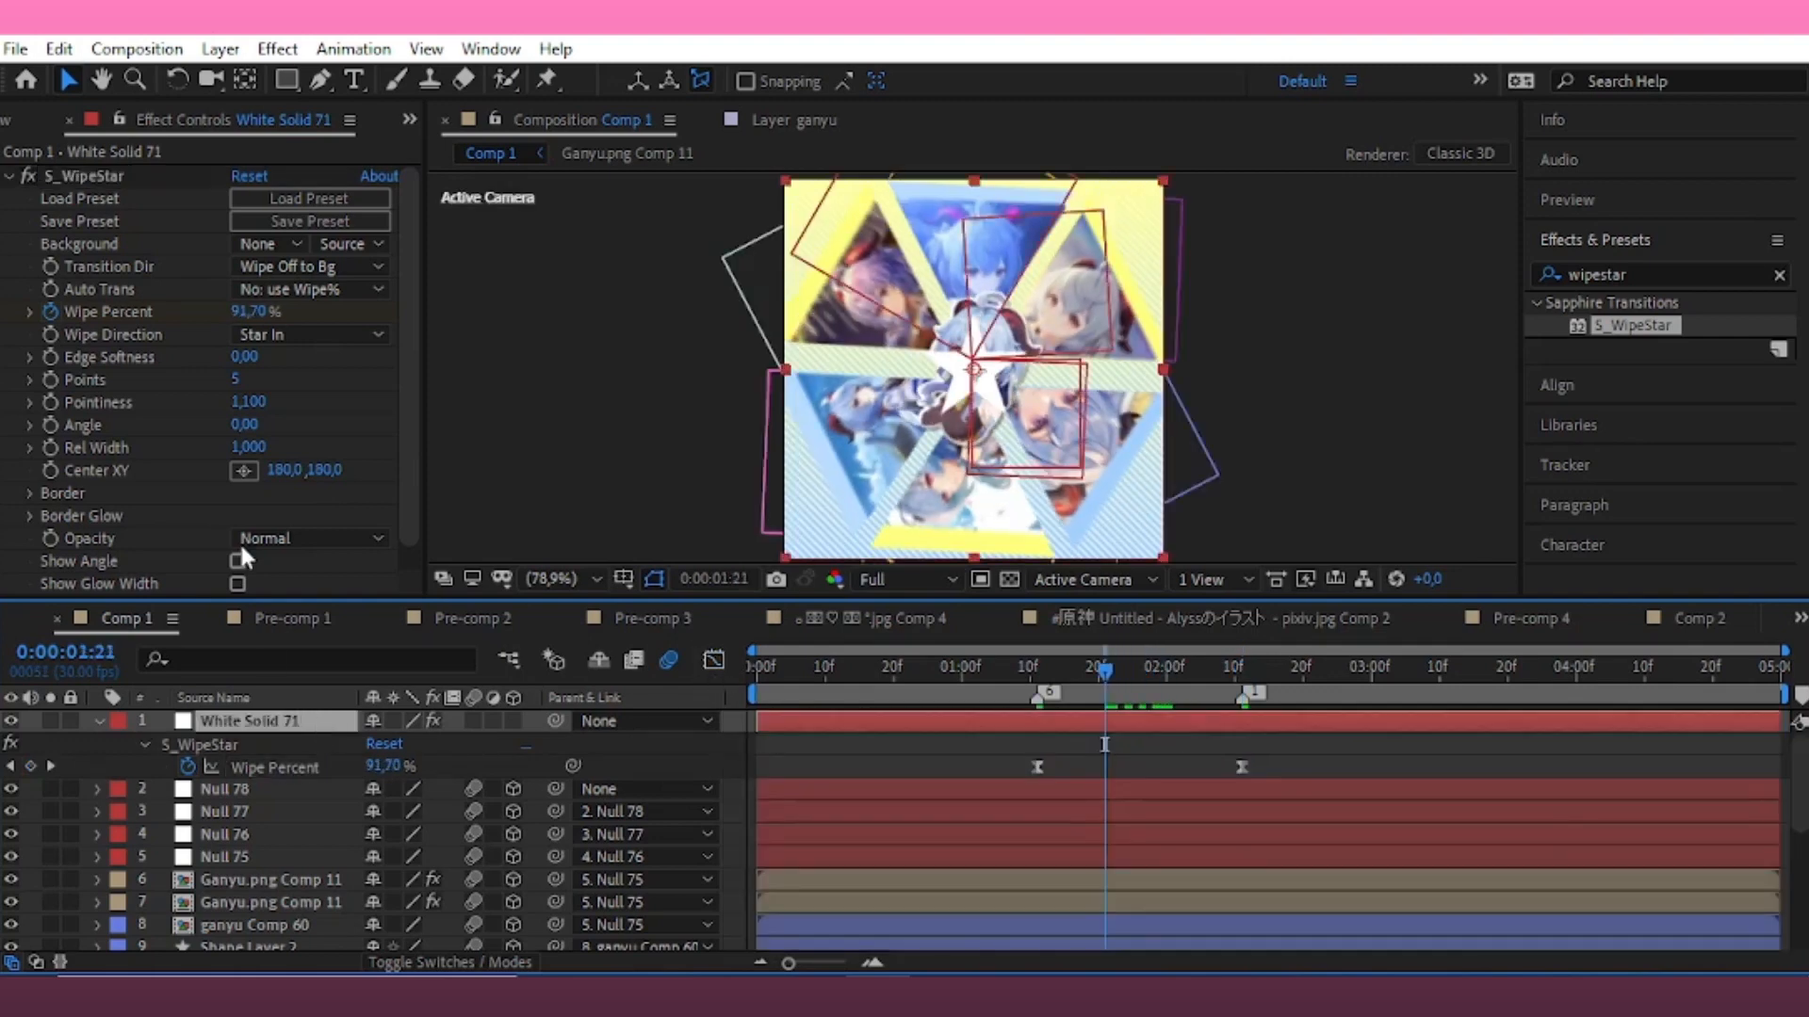
pyautogui.moveTo(243, 412); pyautogui.dragTo(251, 421)
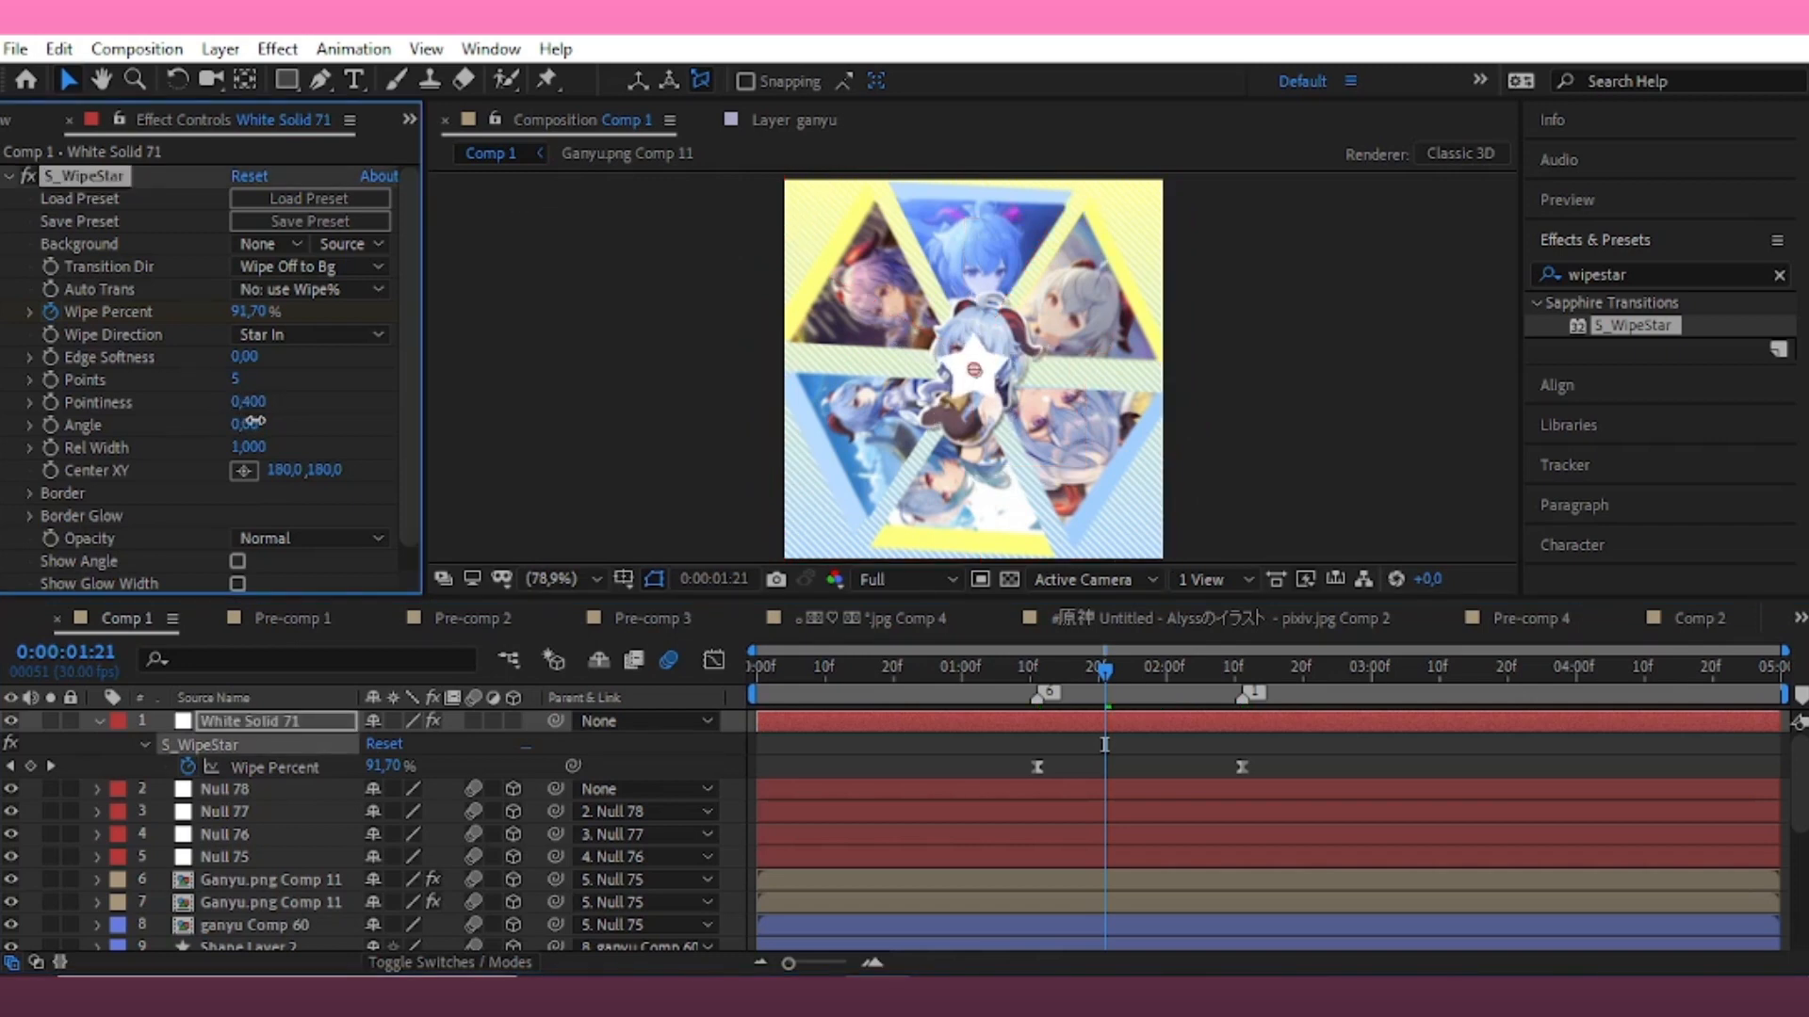
pyautogui.press('space')
pyautogui.press('space')
# Duplicate White Solid 71 and shift the lower copy about one frame earlier so its star leads the upper one
pyautogui.click(1182, 723)
pyautogui.hotkey('ctrl', 'd')
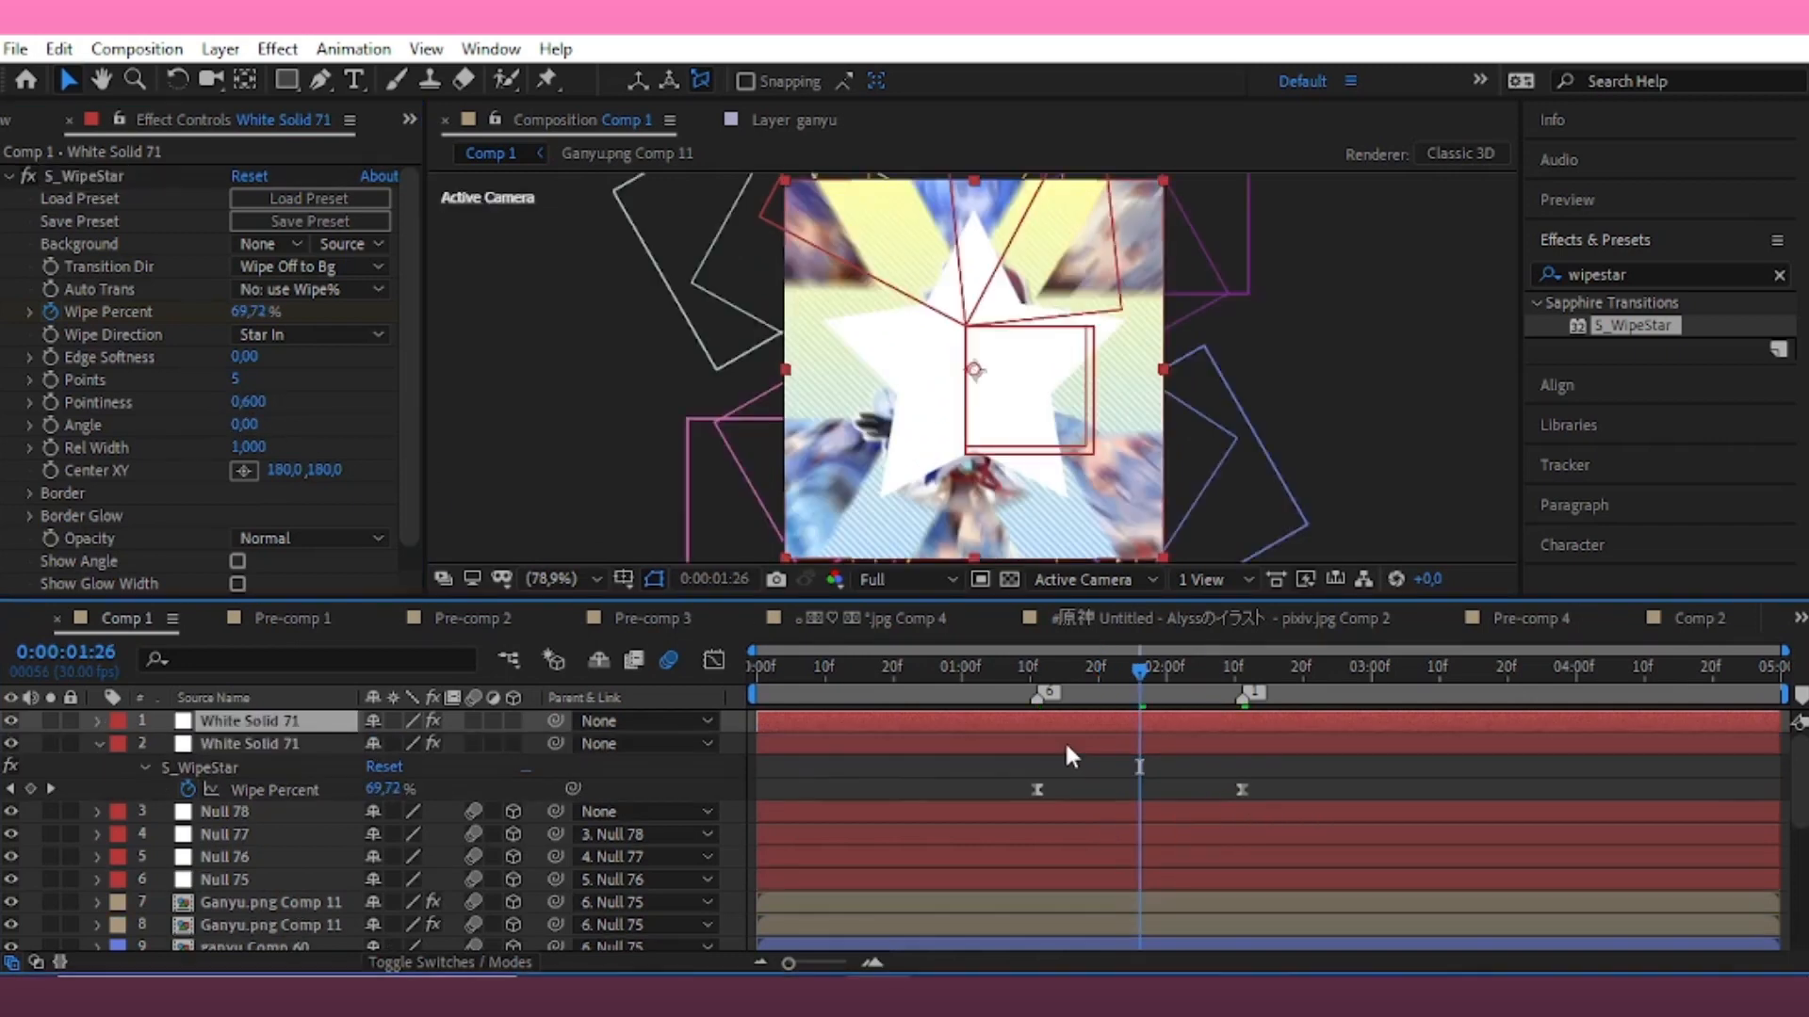
pyautogui.moveTo(1065, 745); pyautogui.dragTo(1057, 694)
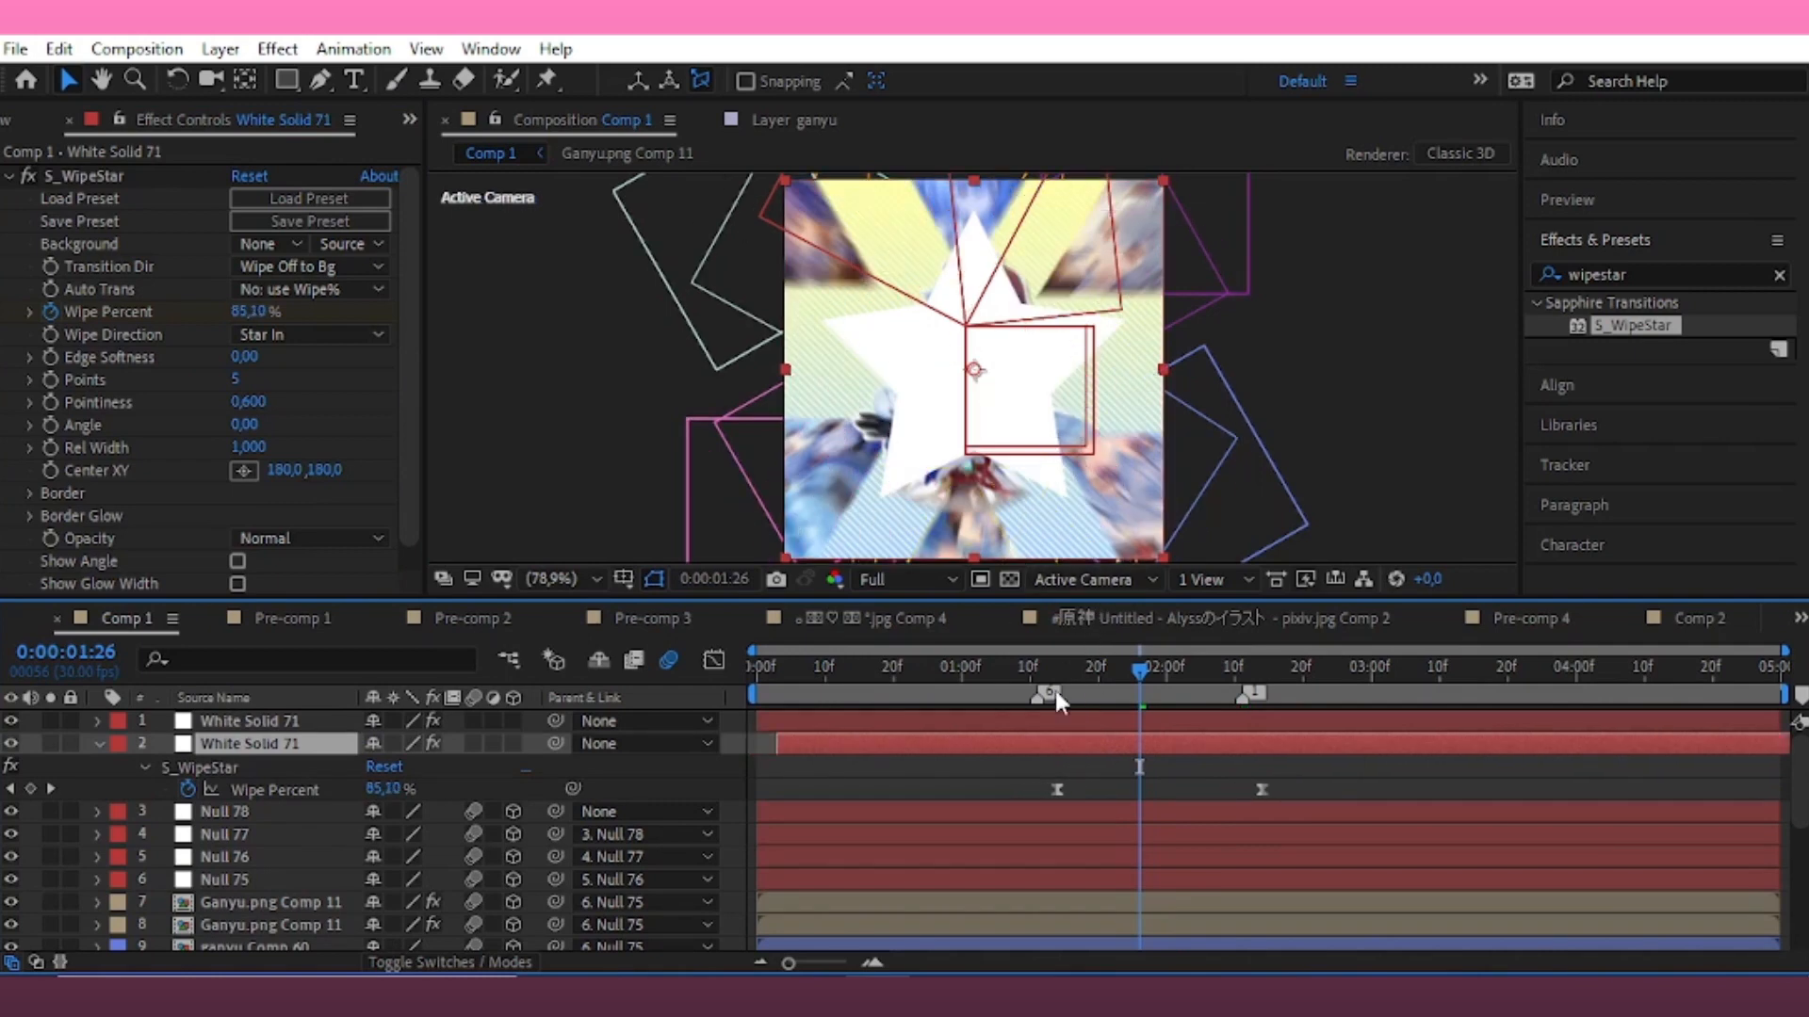
pyautogui.moveTo(964, 758); pyautogui.dragTo(905, 742)
pyautogui.click(962, 731)
pyautogui.click(914, 746)
pyautogui.click(1245, 714)
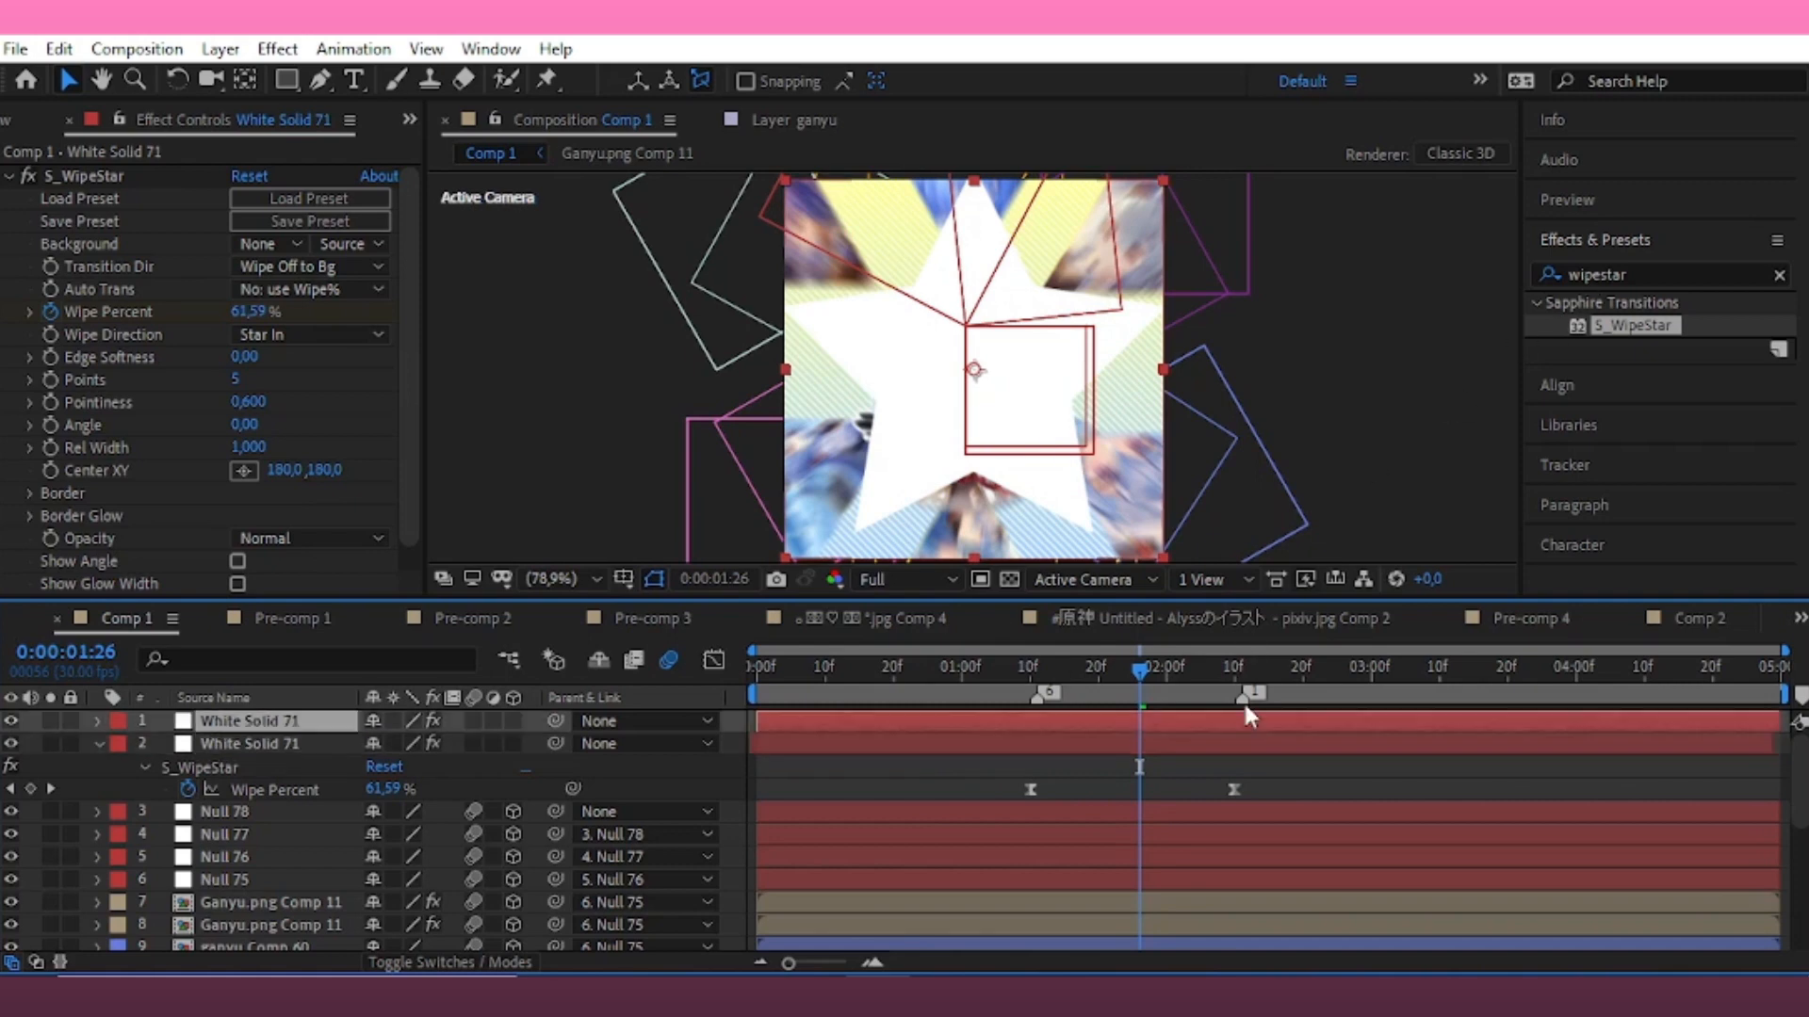
# Apply Gradient Ramp to the upper star solid with a pink start colour and a light blue end colour
pyautogui.click(1652, 275)
pyautogui.write('gradi')
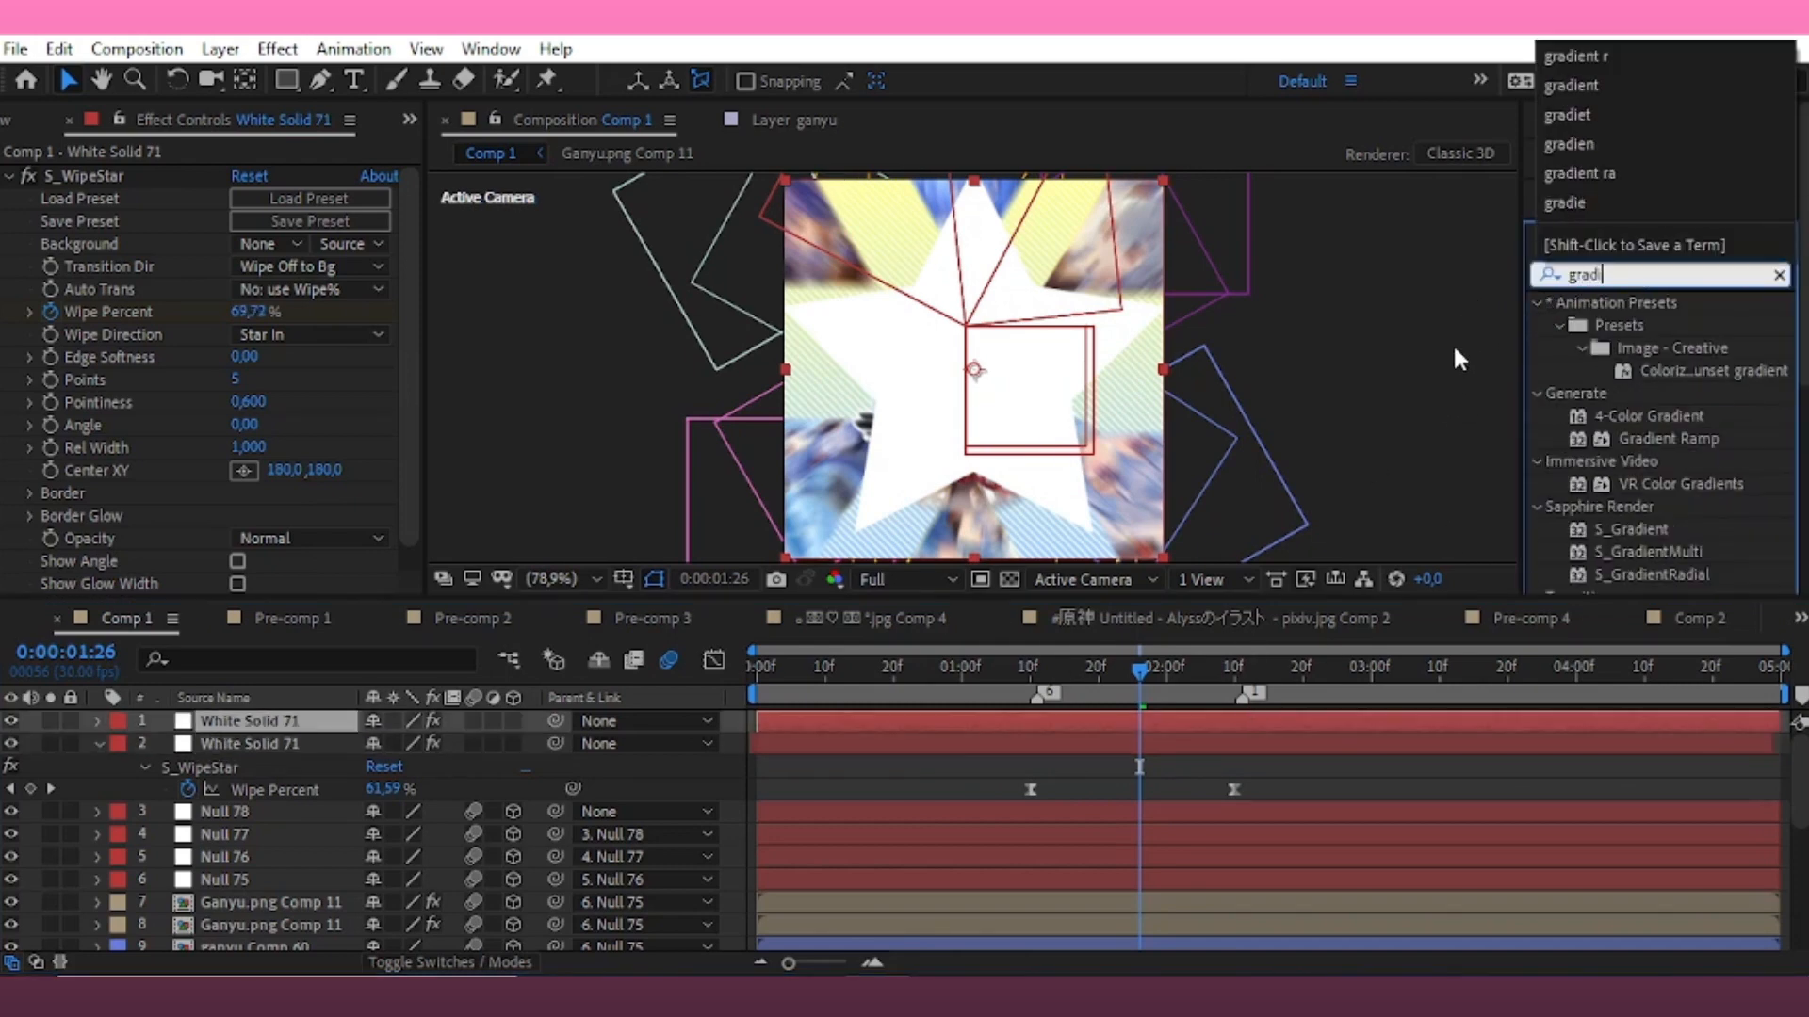
pyautogui.write('ent r')
pyautogui.moveTo(1682, 325); pyautogui.dragTo(1130, 241)
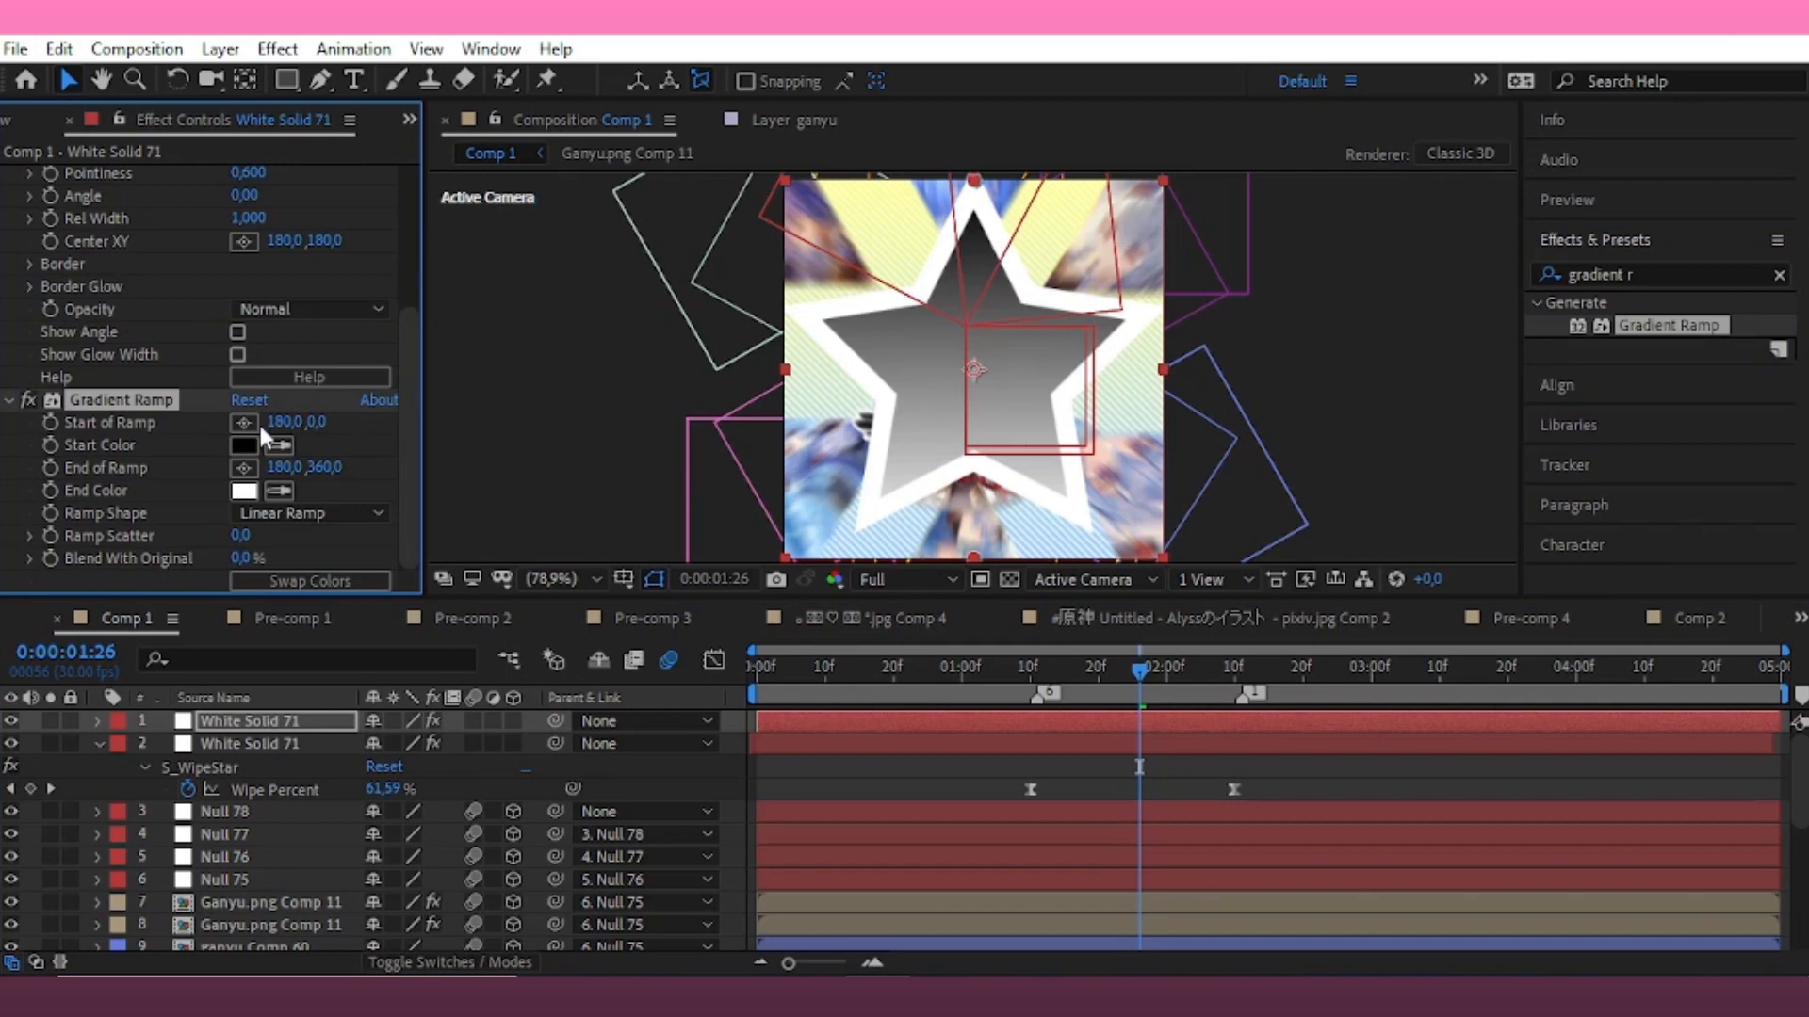
pyautogui.click(244, 444)
pyautogui.click(877, 351)
pyautogui.click(606, 735)
pyautogui.click(244, 489)
pyautogui.click(657, 607)
pyautogui.click(618, 735)
pyautogui.click(1034, 759)
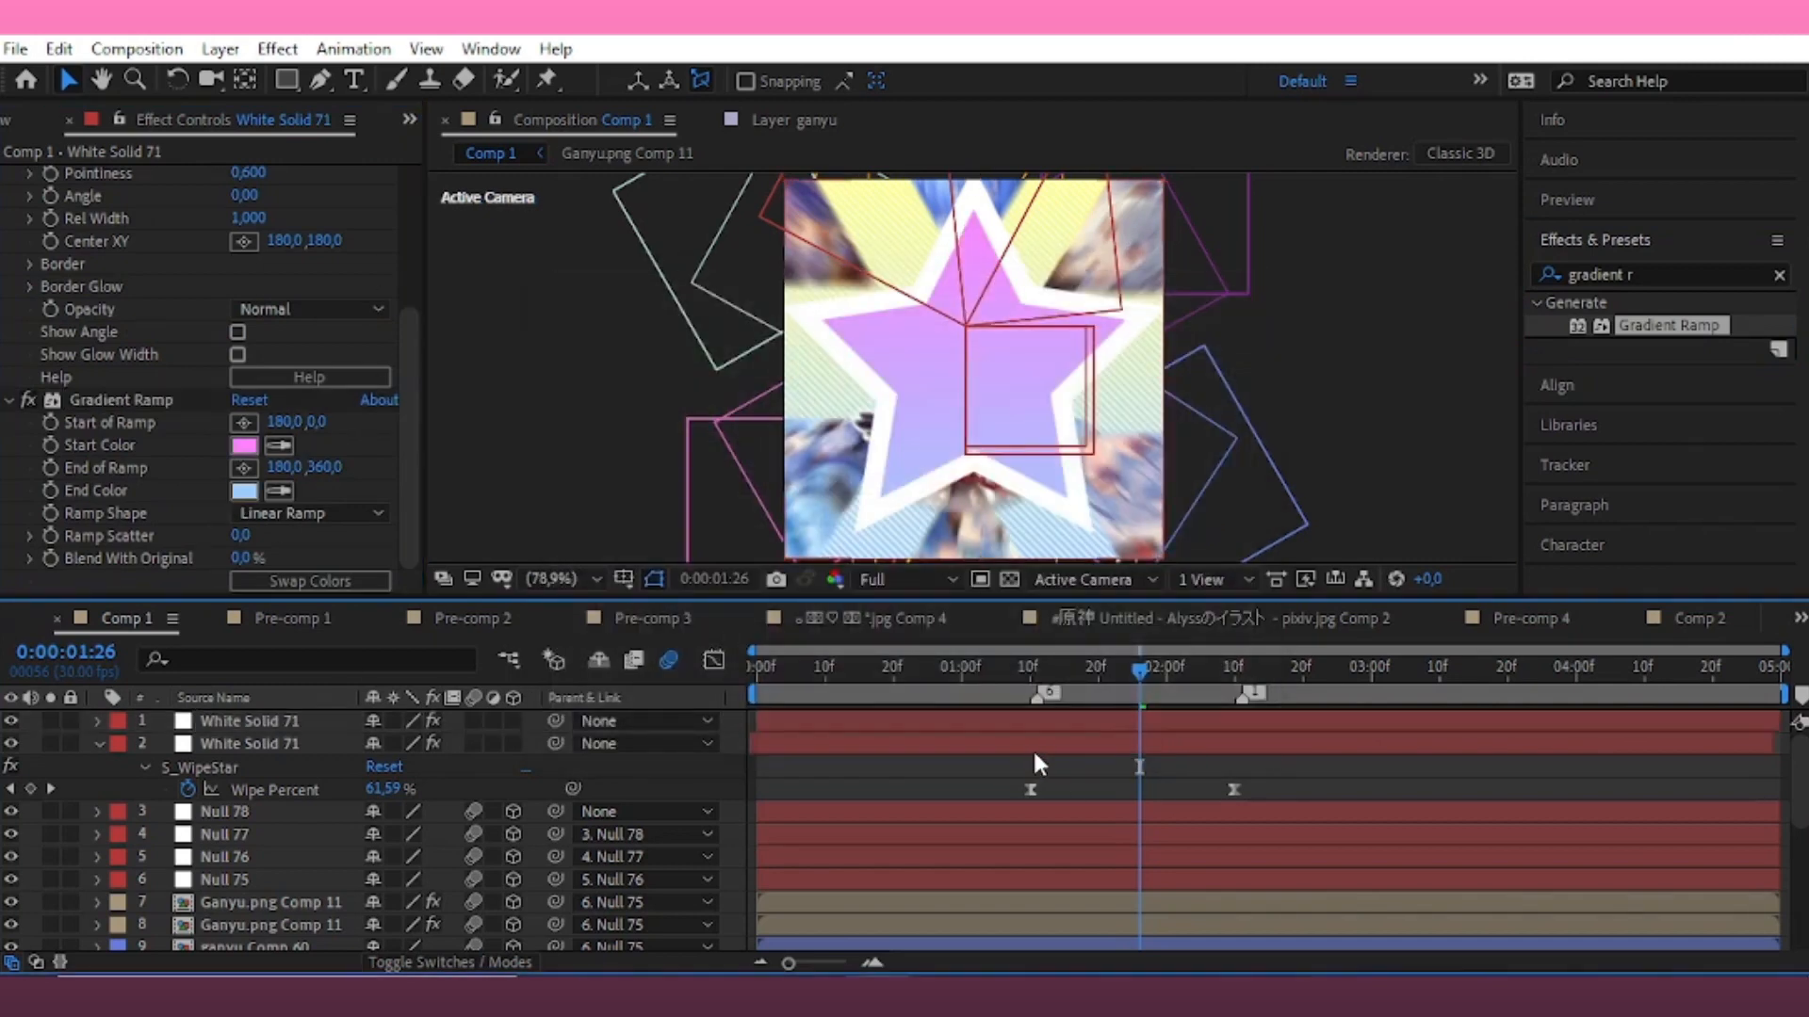
# Apply Fill Alpha to the lower star solid with a light yellow fill colour
pyautogui.click(1036, 744)
pyautogui.click(1558, 275)
pyautogui.write('fill')
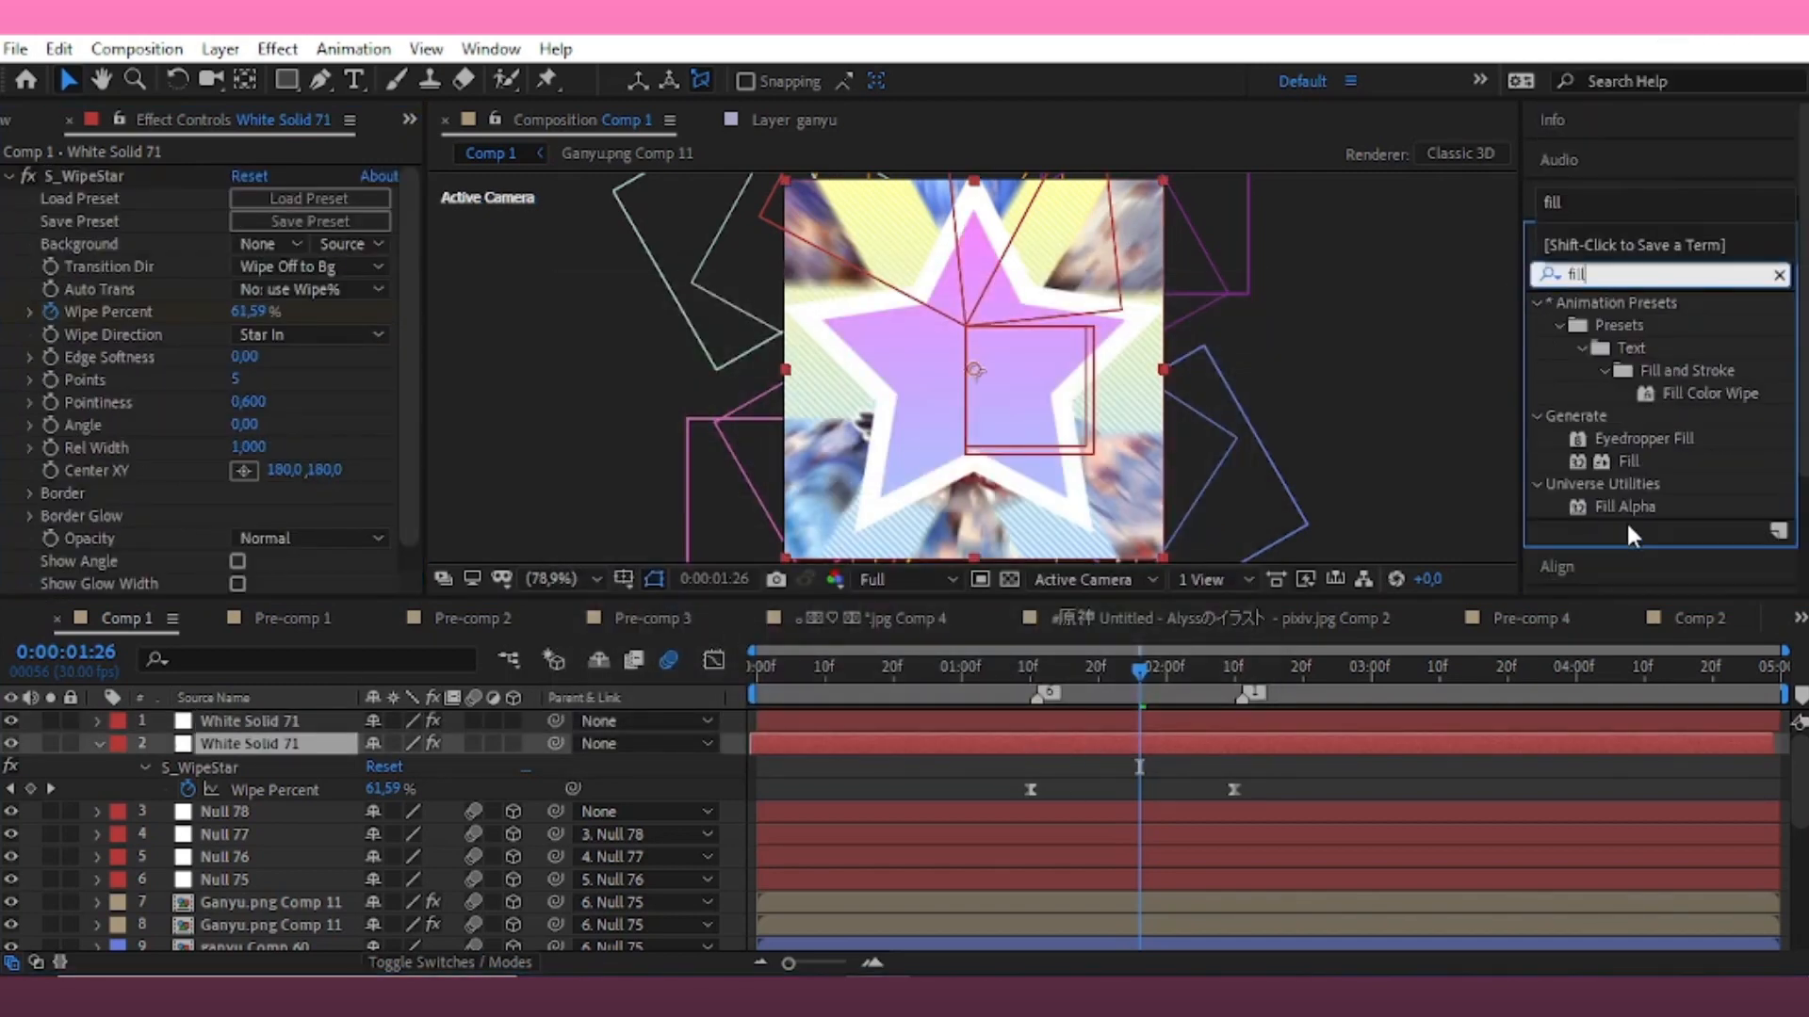
pyautogui.moveTo(1626, 508); pyautogui.dragTo(82, 471)
pyautogui.click(243, 535)
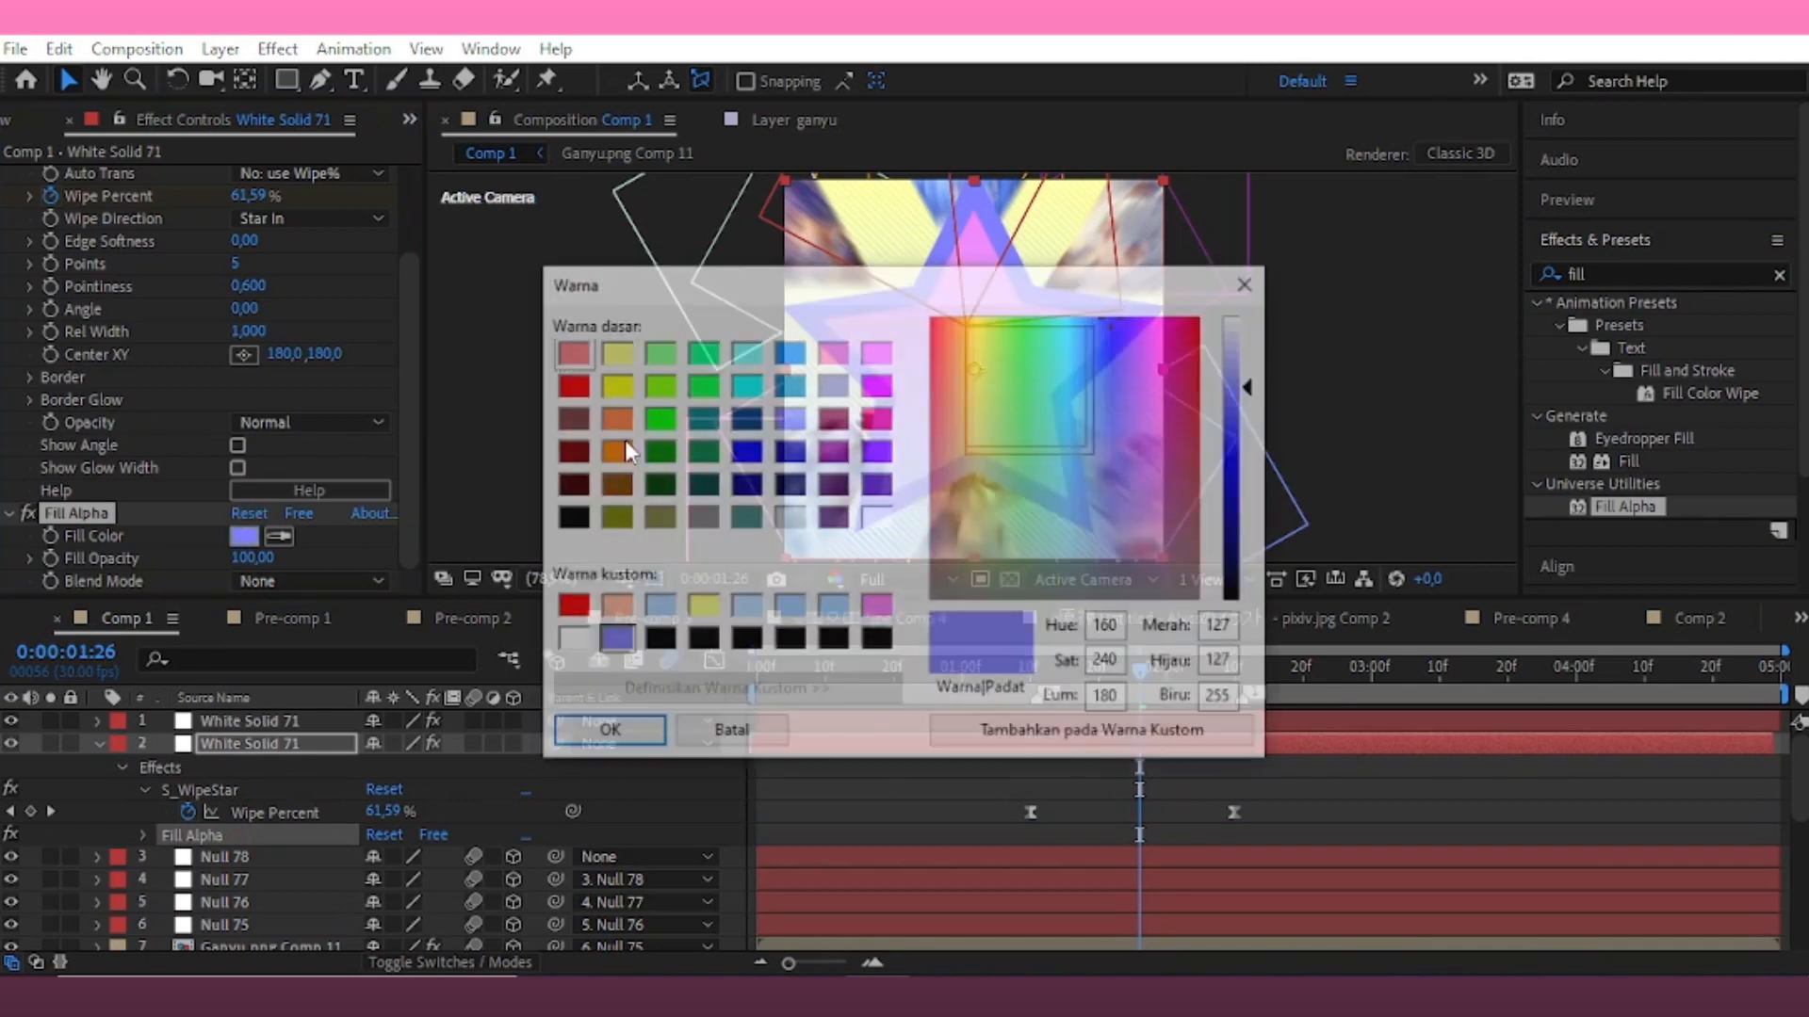
pyautogui.click(613, 351)
pyautogui.click(594, 736)
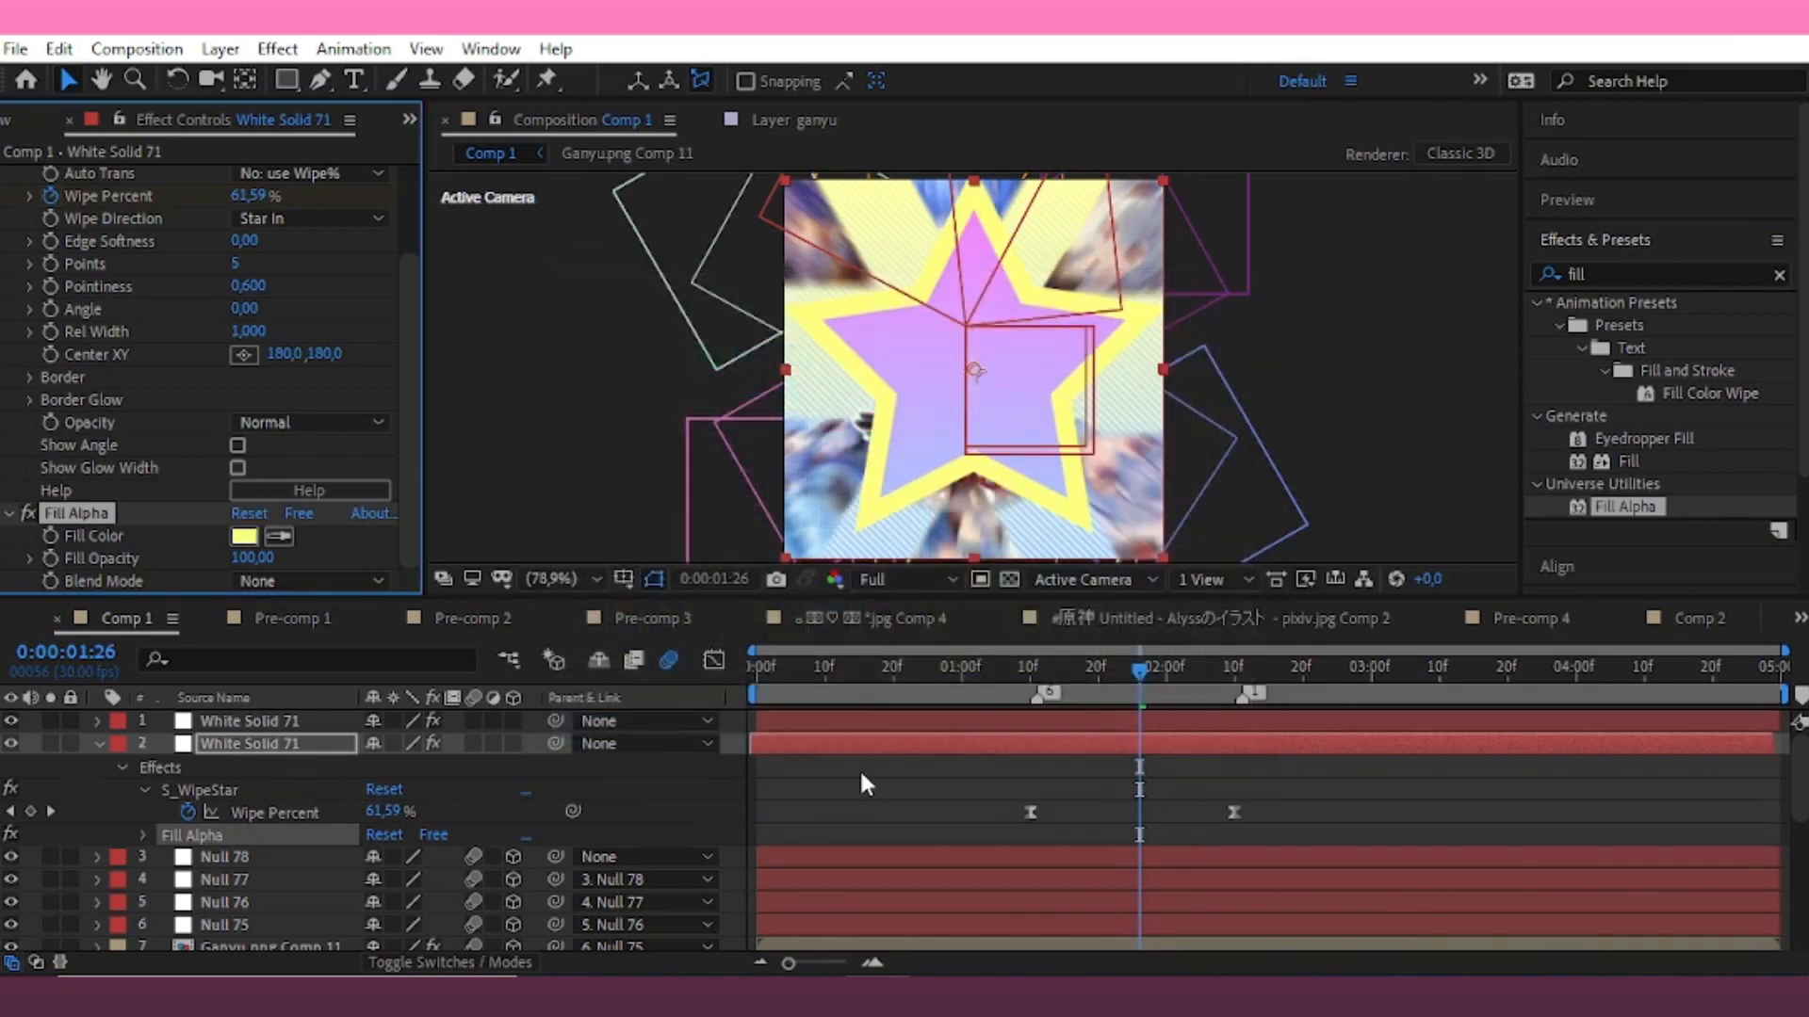
# Duplicate the yellow star solid and set the lower copy's Fill Alpha colour to white
pyautogui.click(831, 742)
pyautogui.hotkey('ctrl', 'd')
pyautogui.moveTo(811, 771); pyautogui.dragTo(821, 791)
pyautogui.scroll(-3, 247, 471)
pyautogui.click(243, 535)
pyautogui.click(877, 517)
pyautogui.click(608, 733)
# Duplicate the white star solid and change the new copy's fill colour to light blue
pyautogui.hotkey('ctrl', 'd')
pyautogui.click(243, 535)
pyautogui.click(789, 351)
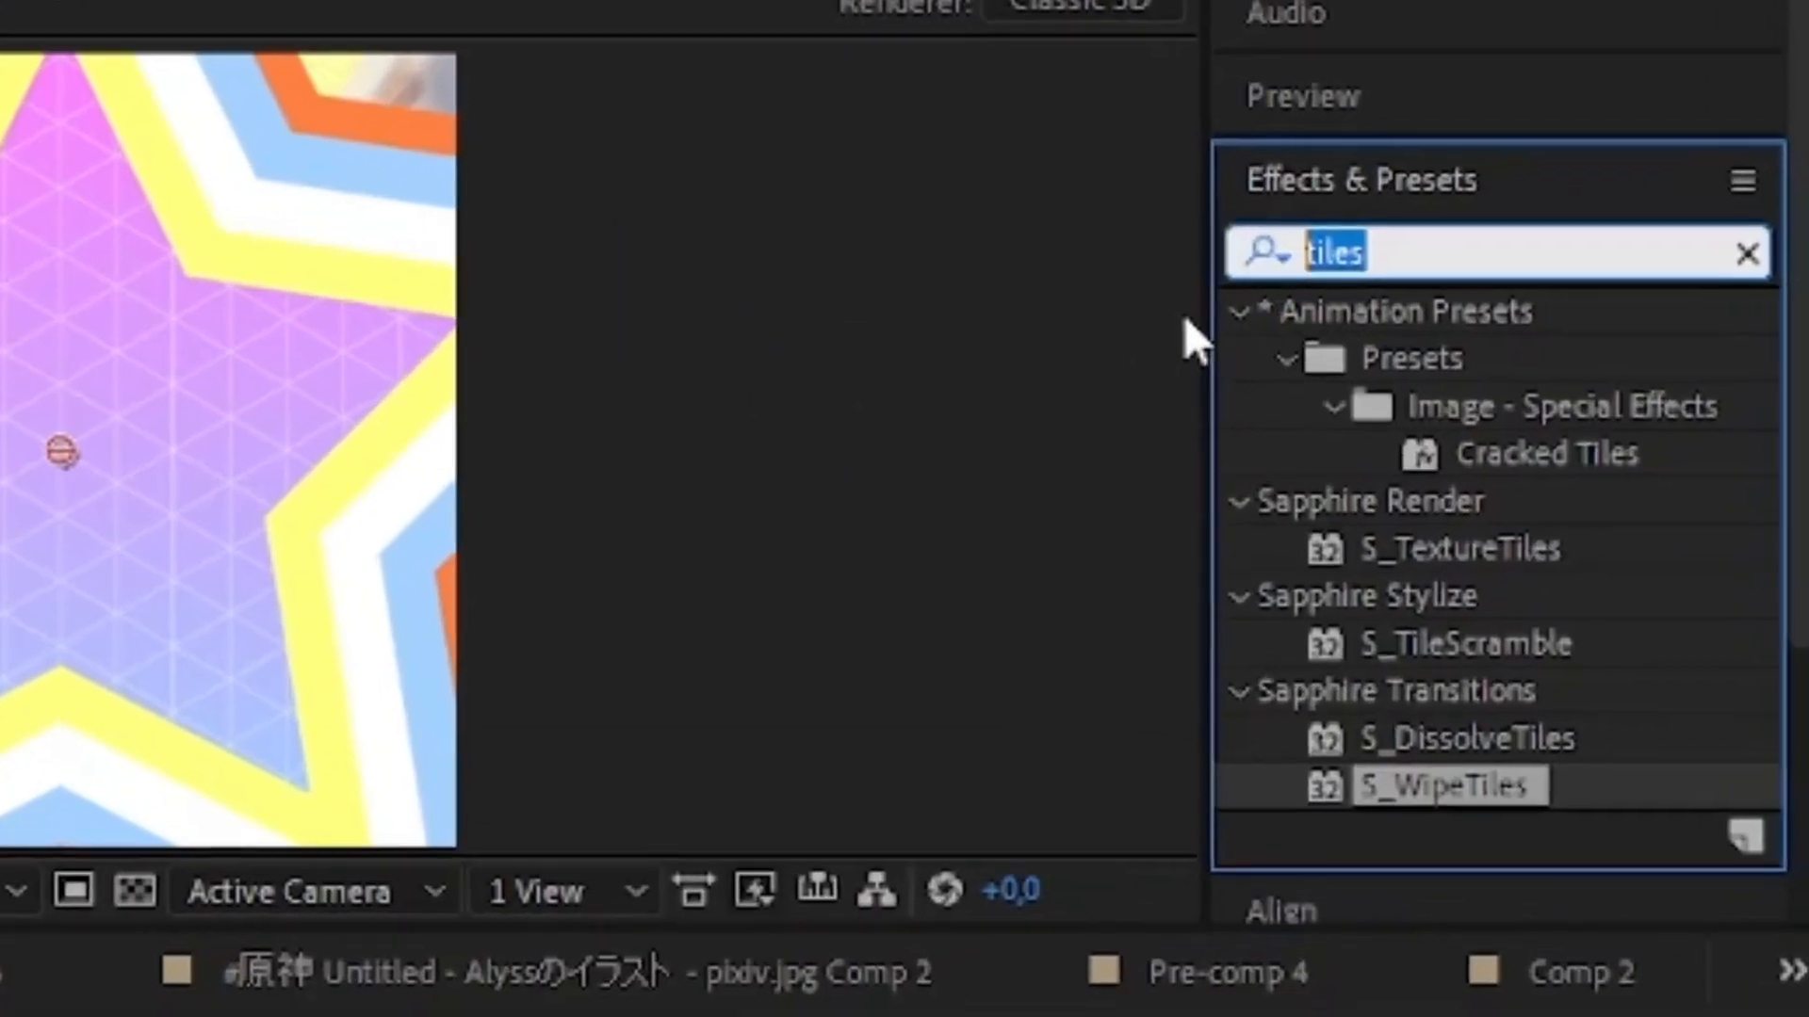
# Apply CC Force Motion Blur to all six White Solid 71 star layers and save the project
pyautogui.write('cc fo')
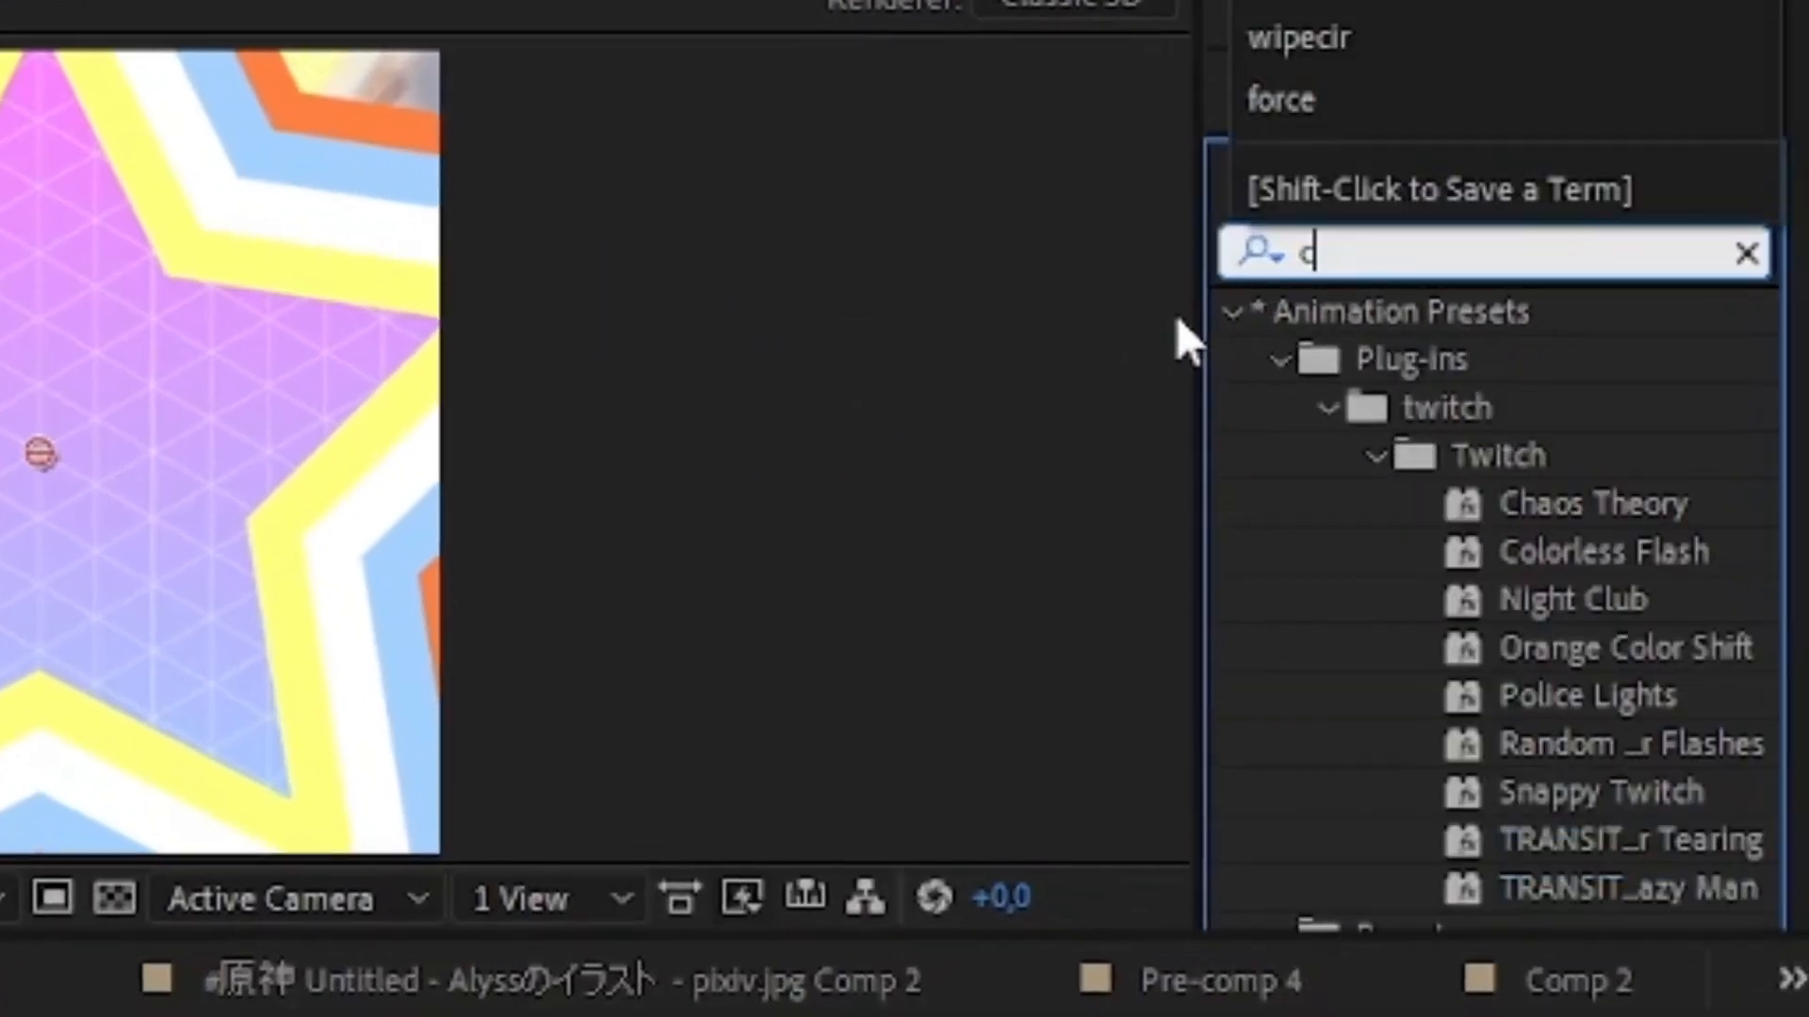
pyautogui.write('rc')
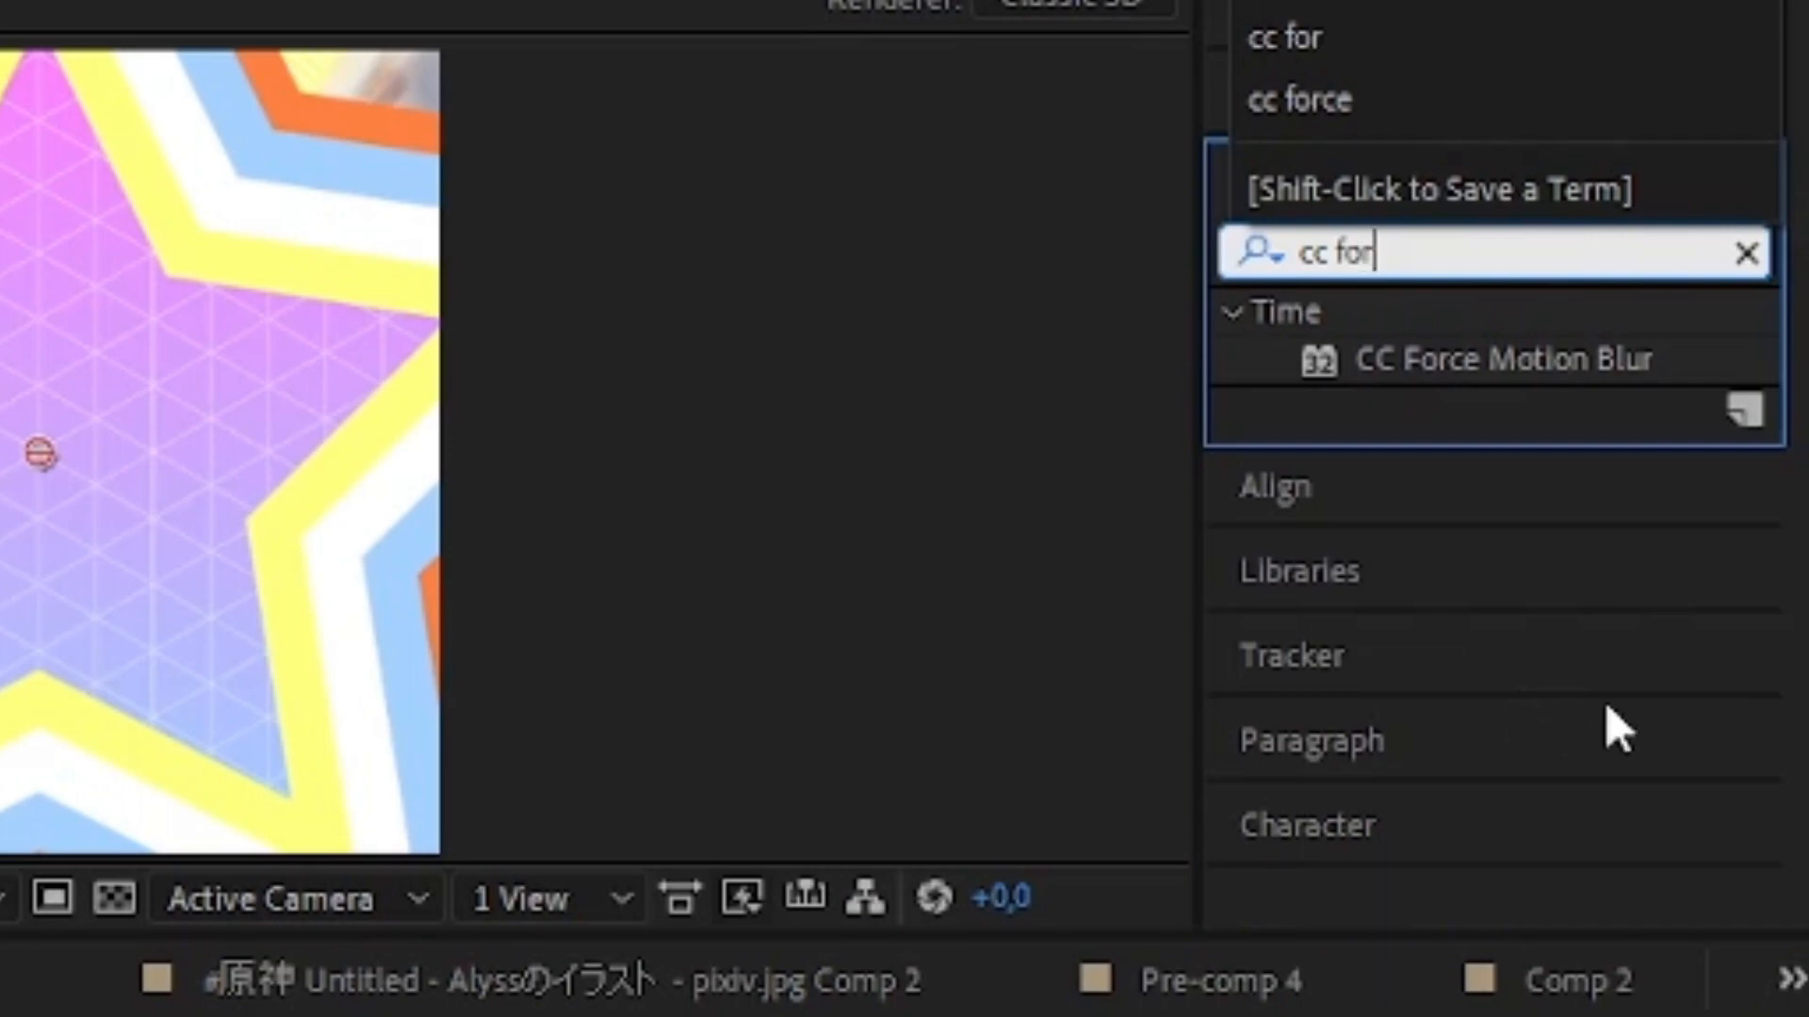
pyautogui.doubleClick(1502, 363)
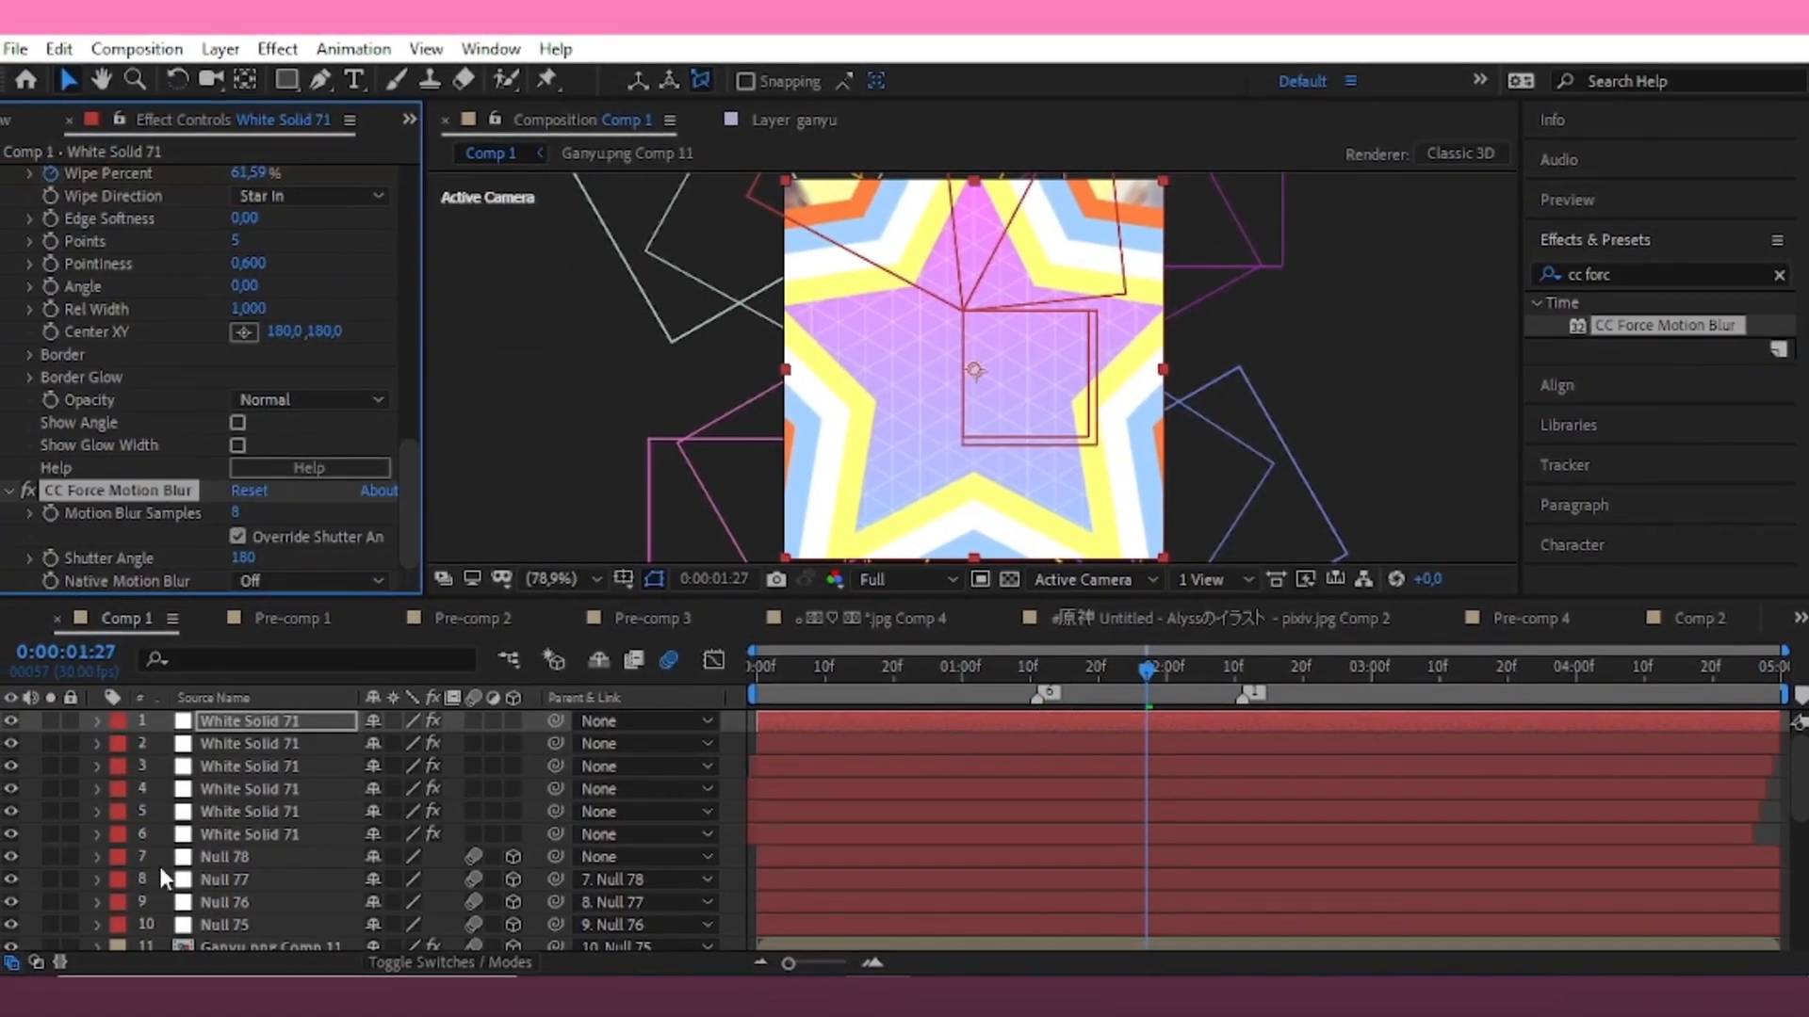
pyautogui.moveTo(167, 743); pyautogui.dragTo(213, 834)
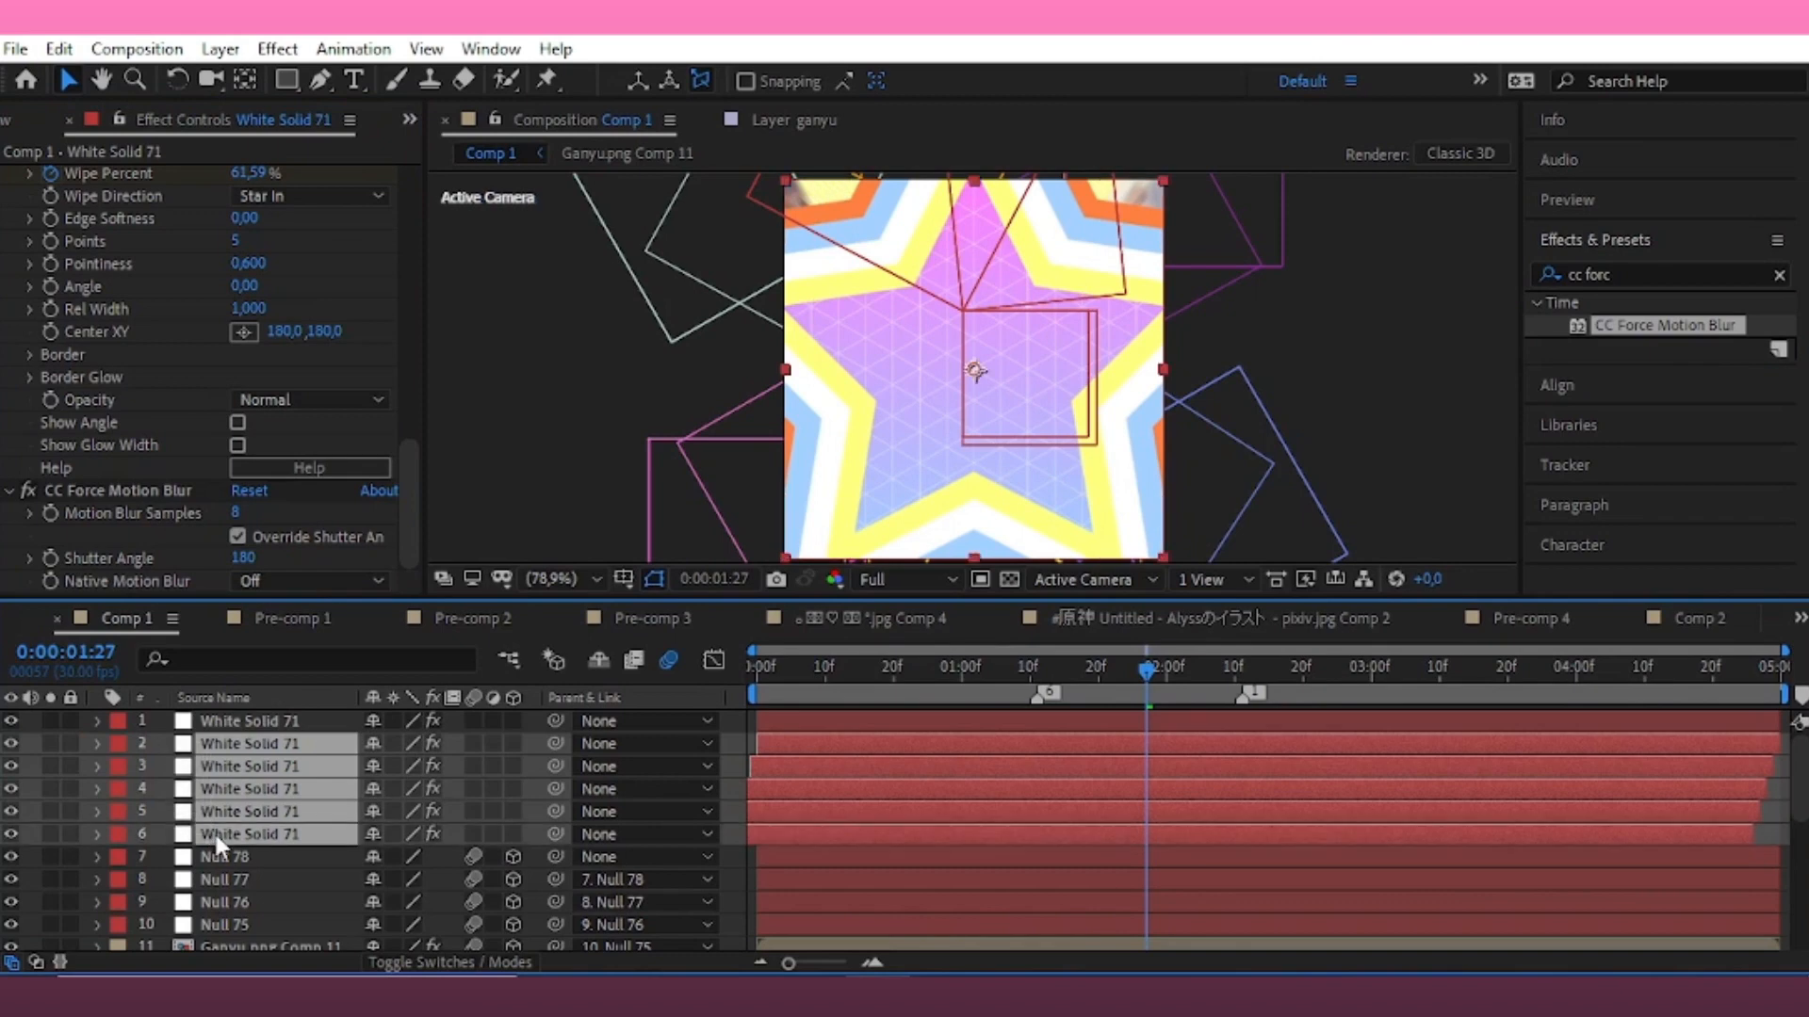
pyautogui.hotkey('ctrl', 's')
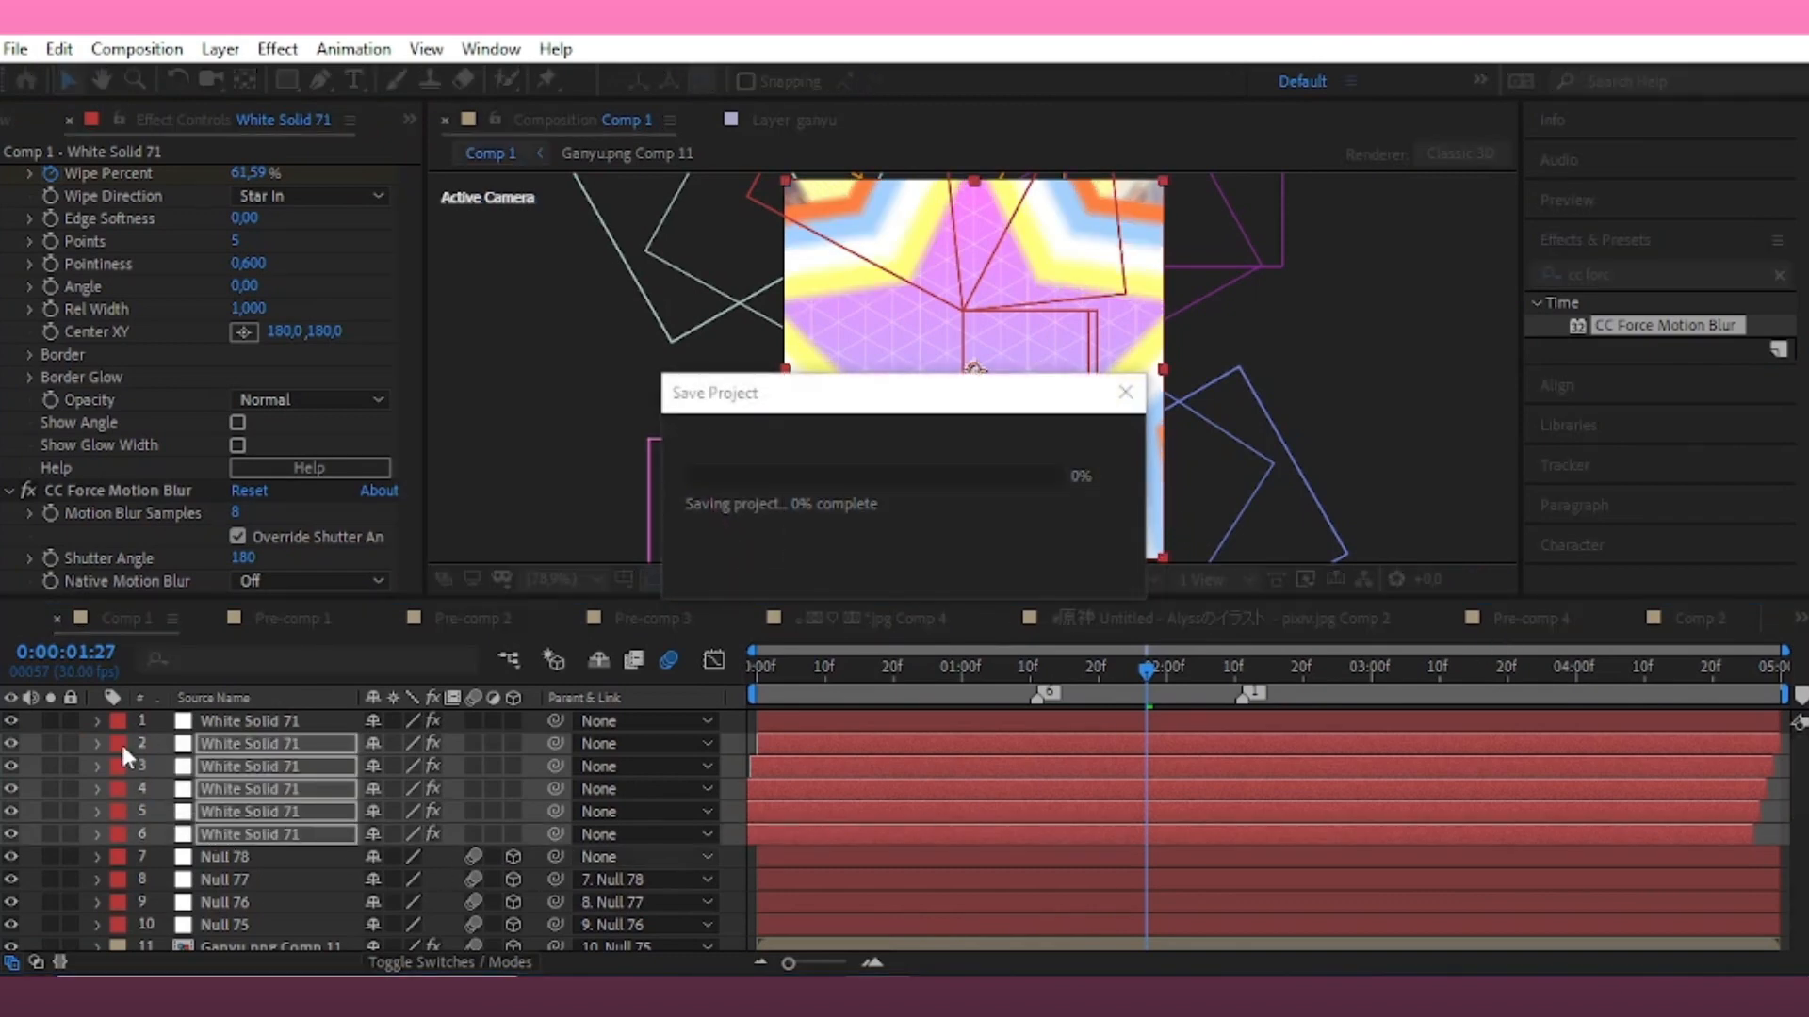
# Move all six star solids beneath the Ganyu wheel layers and scrub through the transition
pyautogui.moveTo(155, 725); pyautogui.dragTo(221, 835)
pyautogui.moveTo(226, 835); pyautogui.dragTo(435, 873)
pyautogui.moveTo(1145, 668); pyautogui.dragTo(1019, 750)
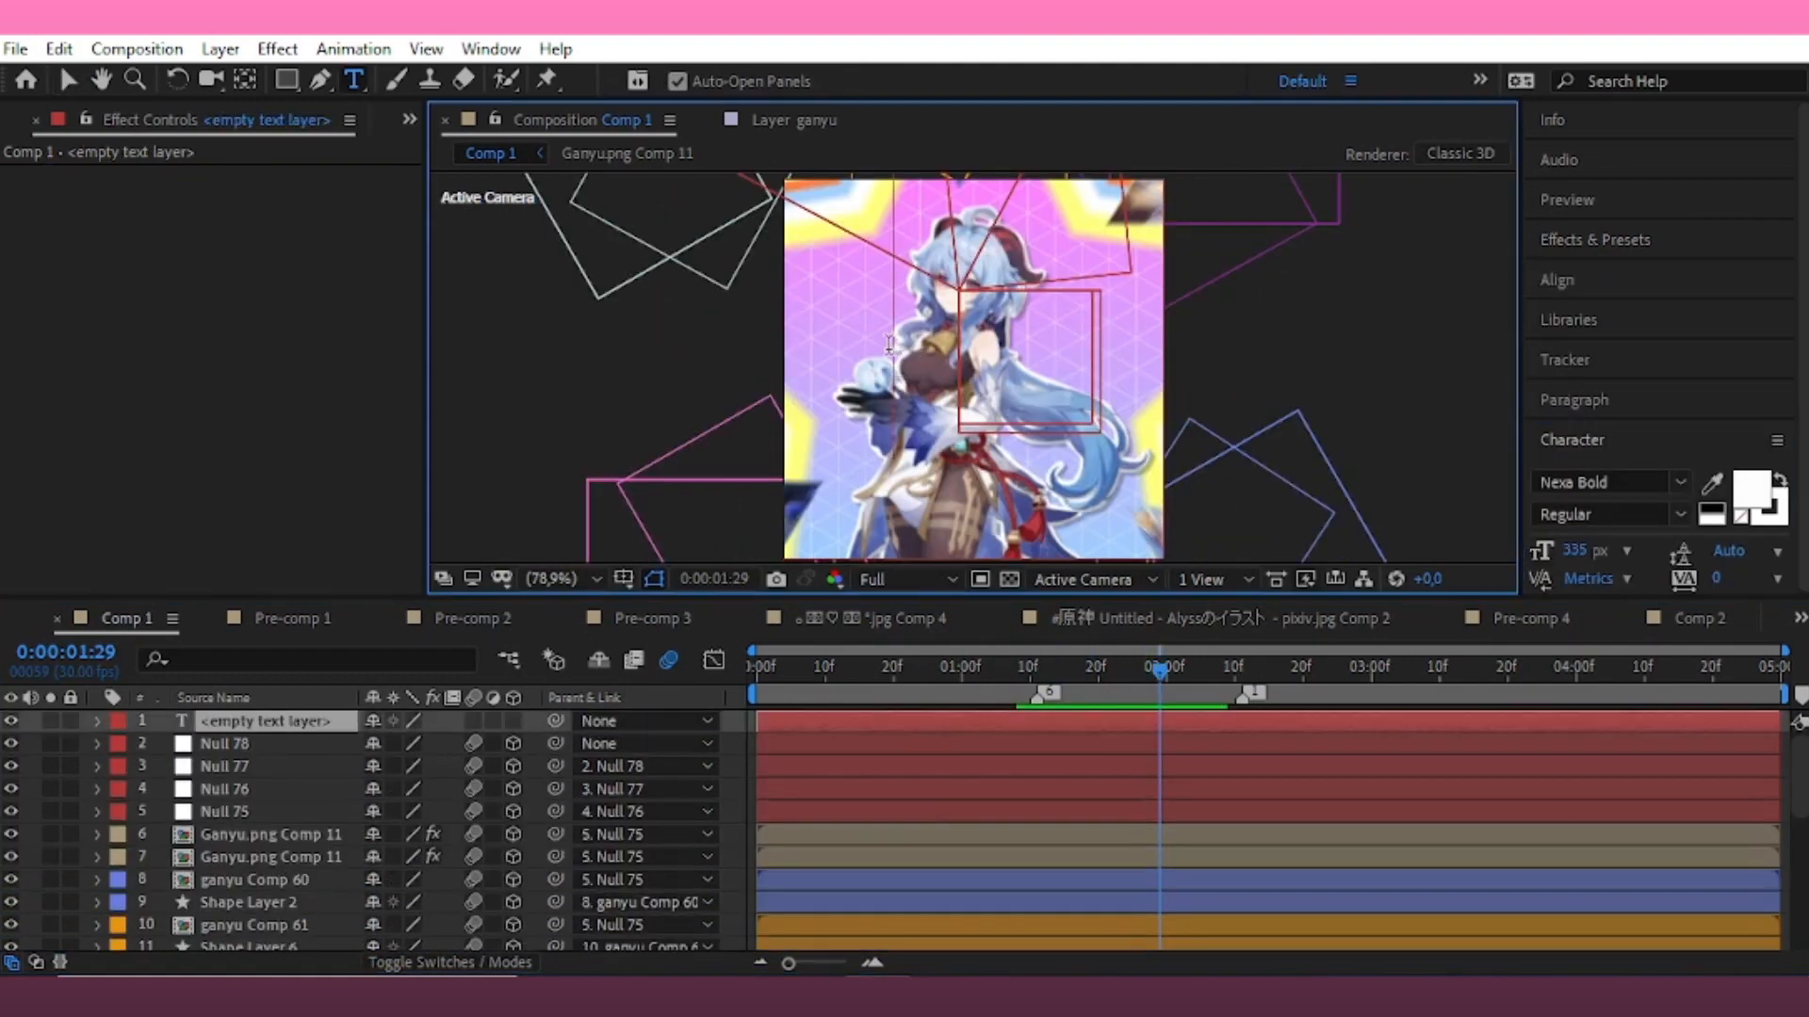
# Create a white Nexa Bold text layer reading HA! and snap its anchor point to the text's centre
pyautogui.write('HA!')
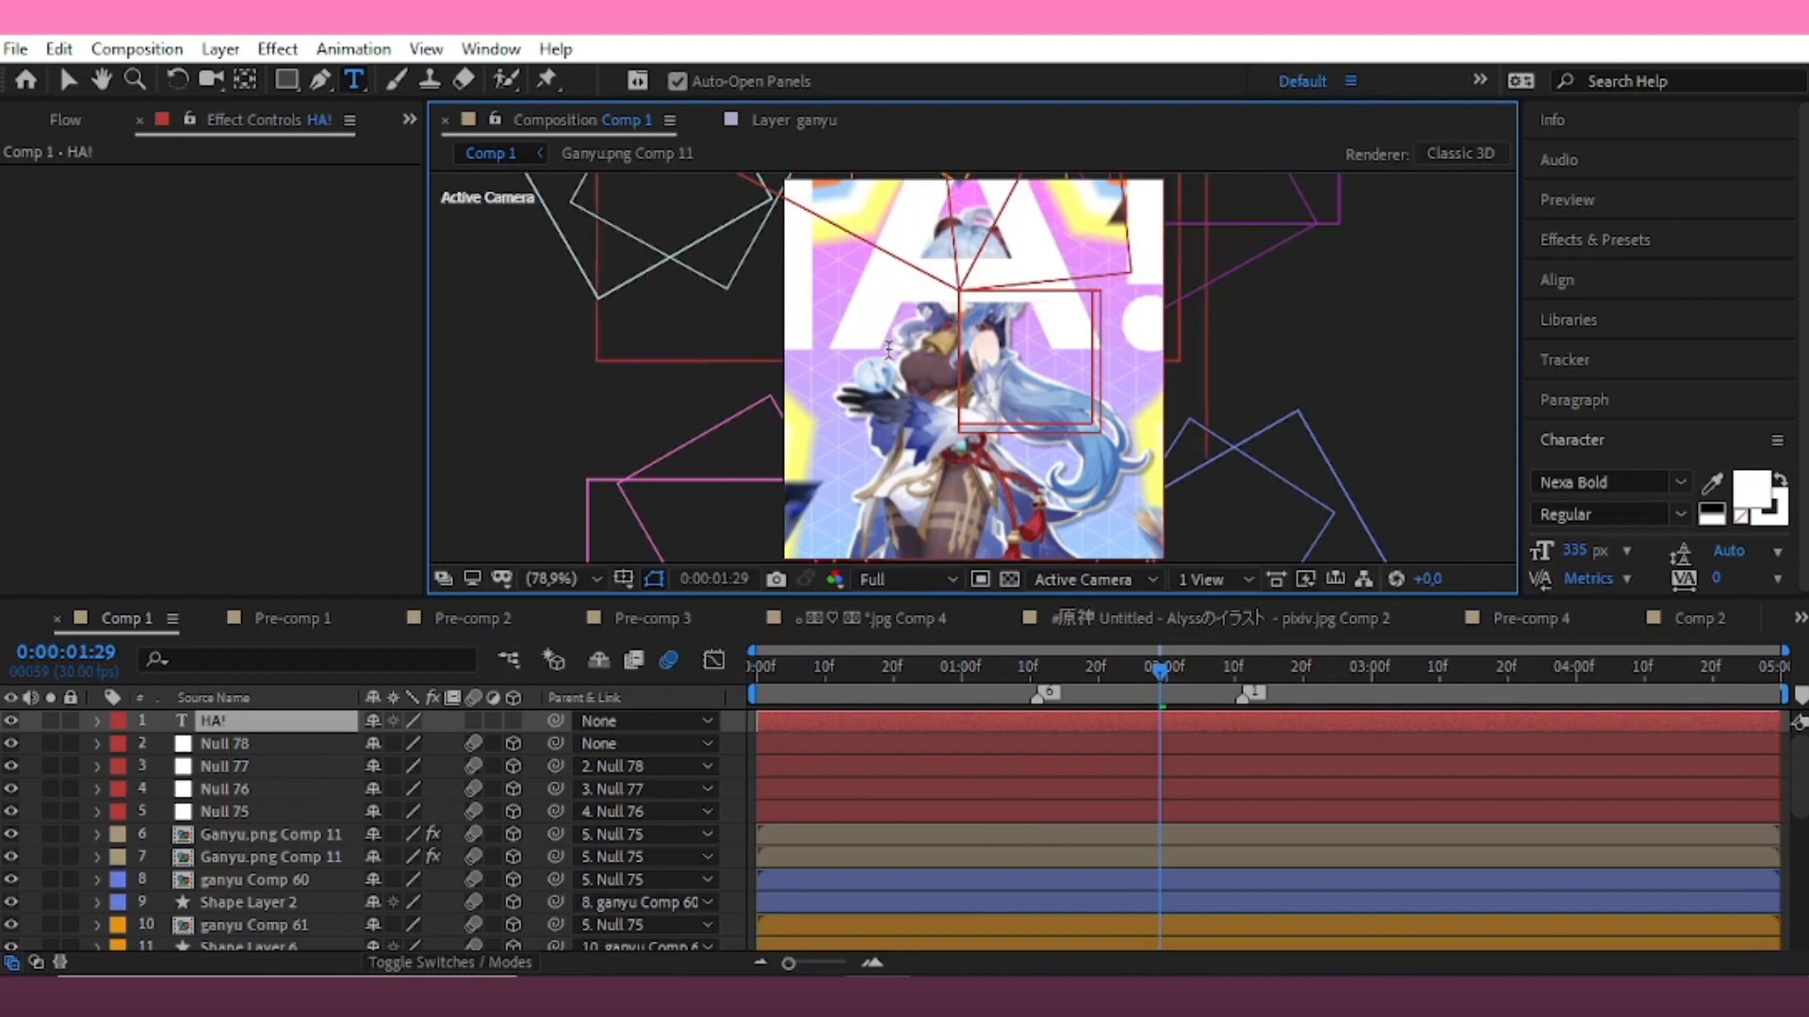
pyautogui.click(72, 83)
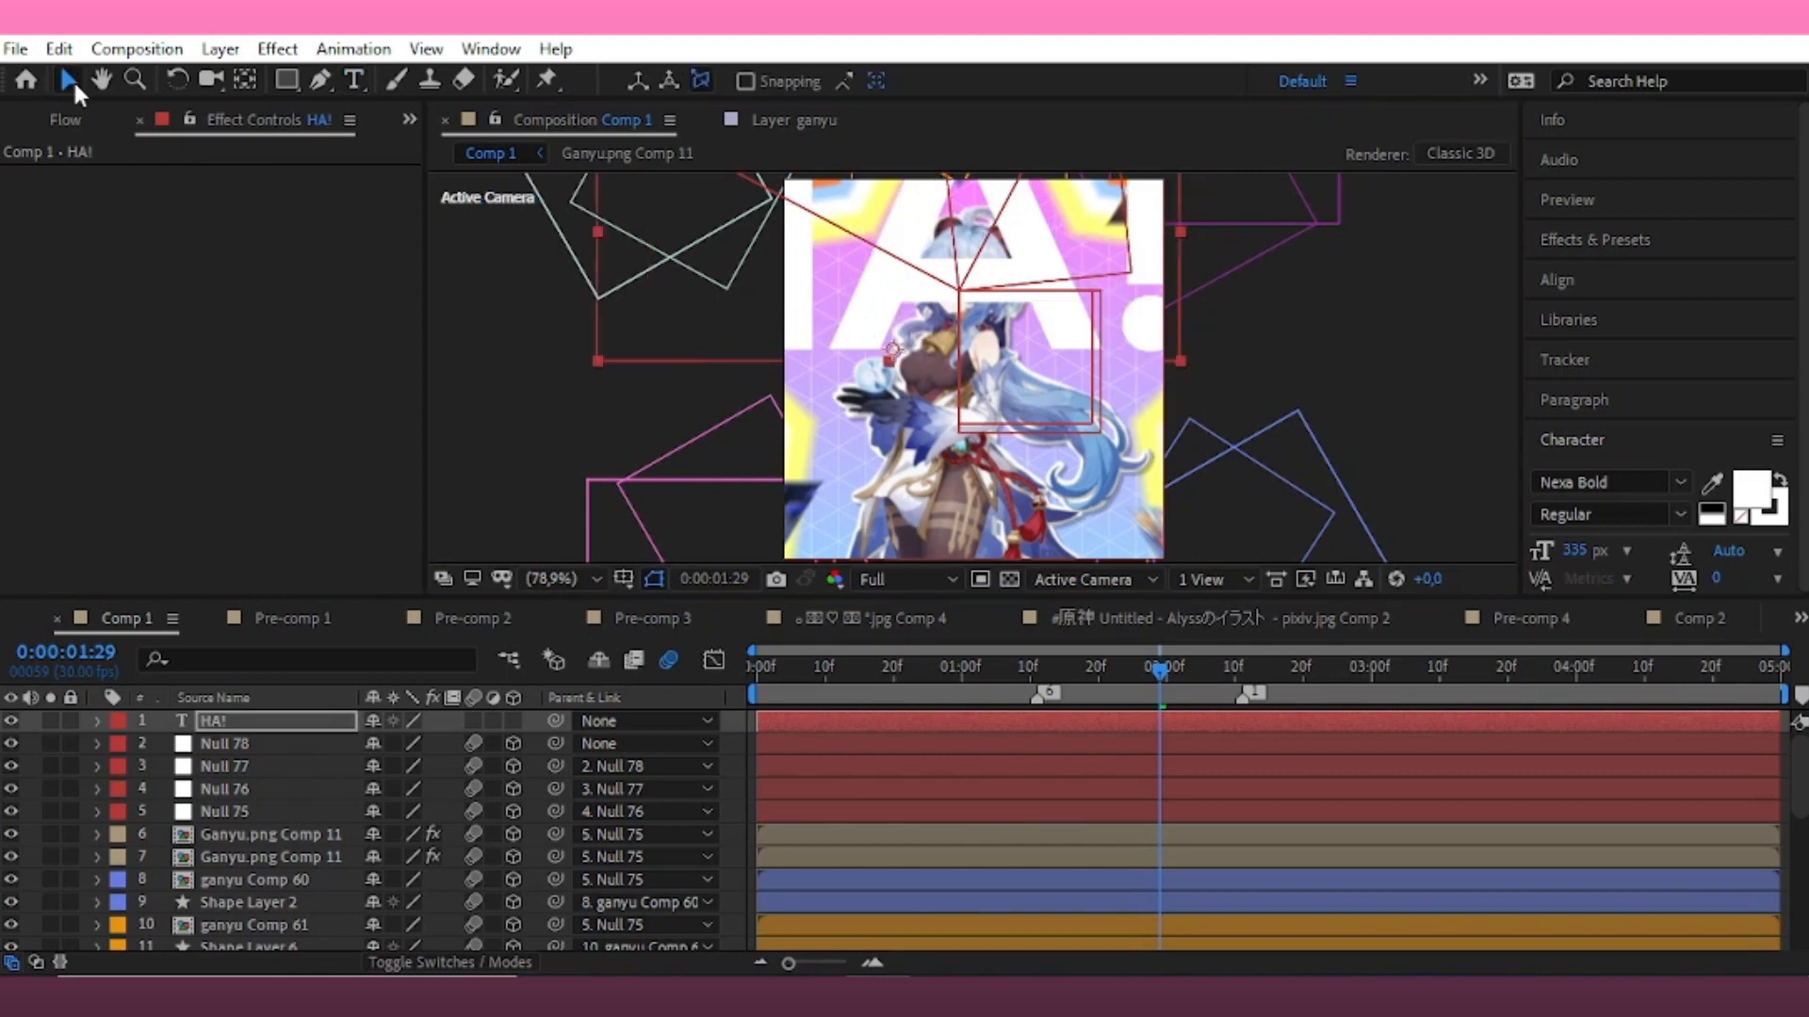
pyautogui.click(243, 79)
pyautogui.click(652, 81)
pyautogui.moveTo(890, 351); pyautogui.dragTo(889, 231)
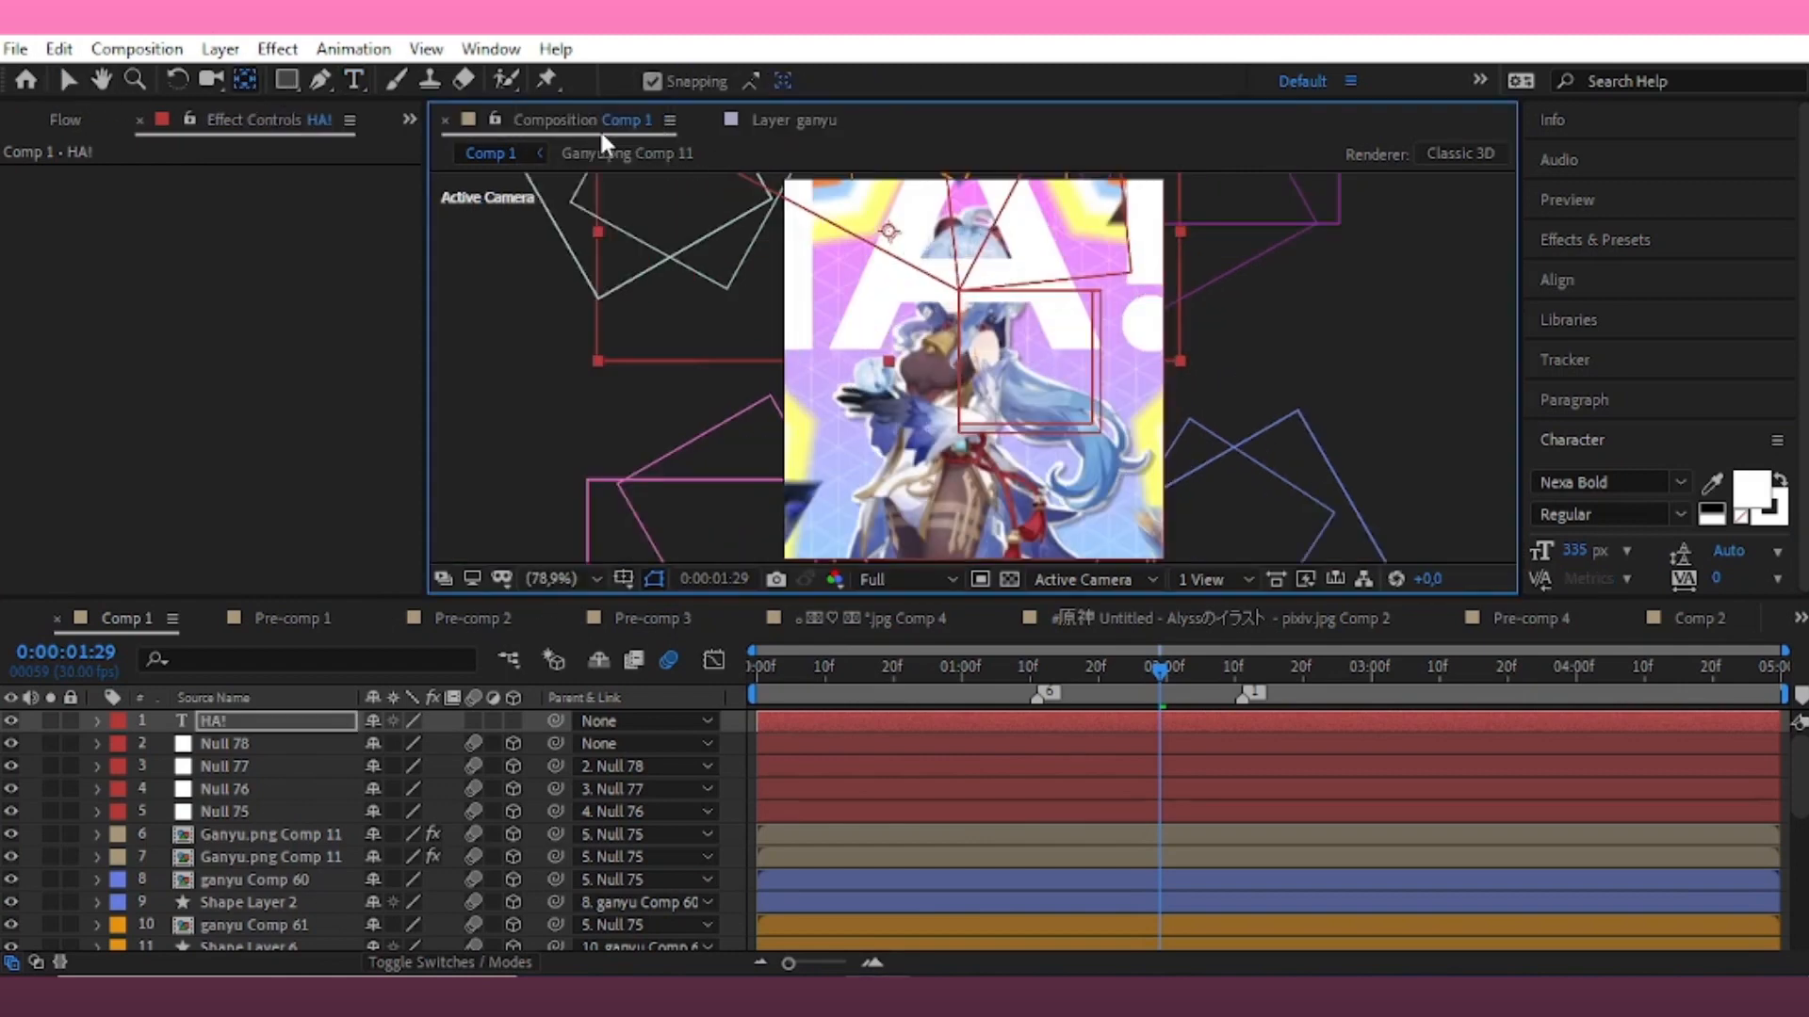
# Move the HA! layer down to just above the star solids, scale it to 21%, and go to 0:00:02:15
pyautogui.press('v')
pyautogui.moveTo(268, 721); pyautogui.dragTo(282, 788)
pyautogui.press('s')
pyautogui.moveTo(438, 780); pyautogui.dragTo(385, 809)
pyautogui.moveTo(1201, 669); pyautogui.dragTo(1268, 669)
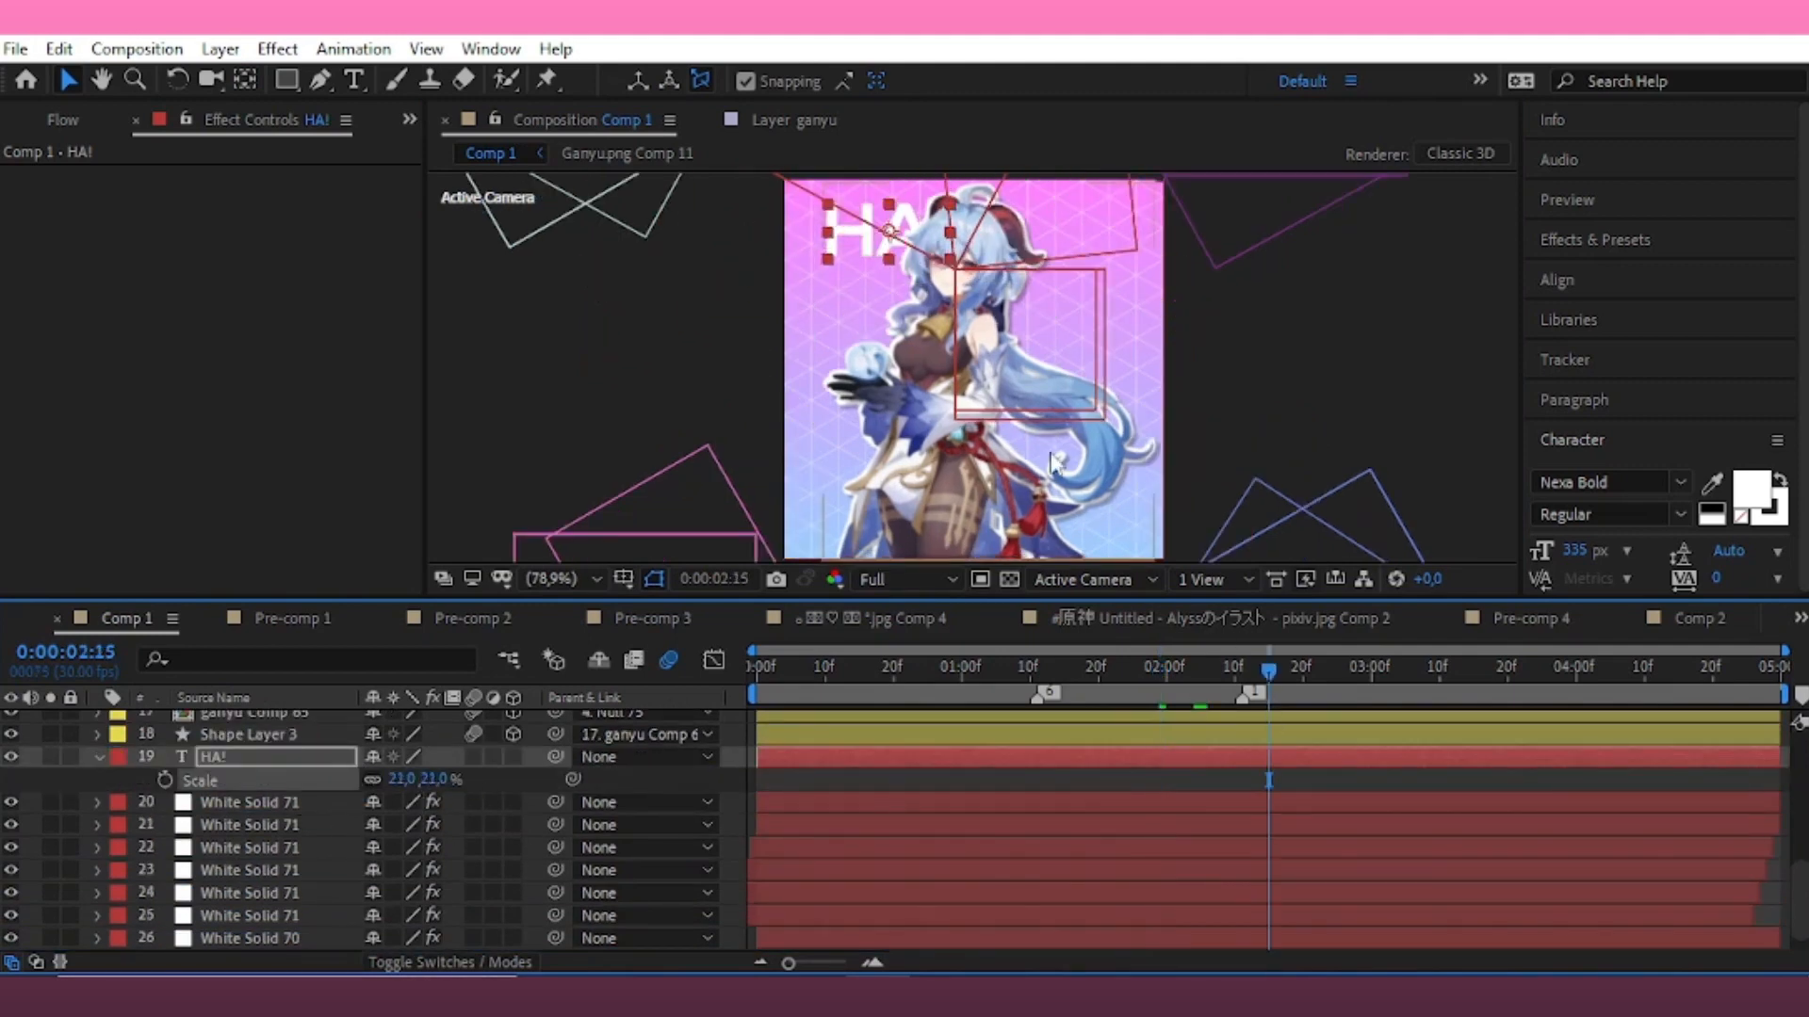
# Place the HA! text beside Ganyu's face on the left, tilt it counter-clockwise, and scale it to 13%
pyautogui.click(949, 258)
pyautogui.moveTo(906, 257); pyautogui.dragTo(909, 292)
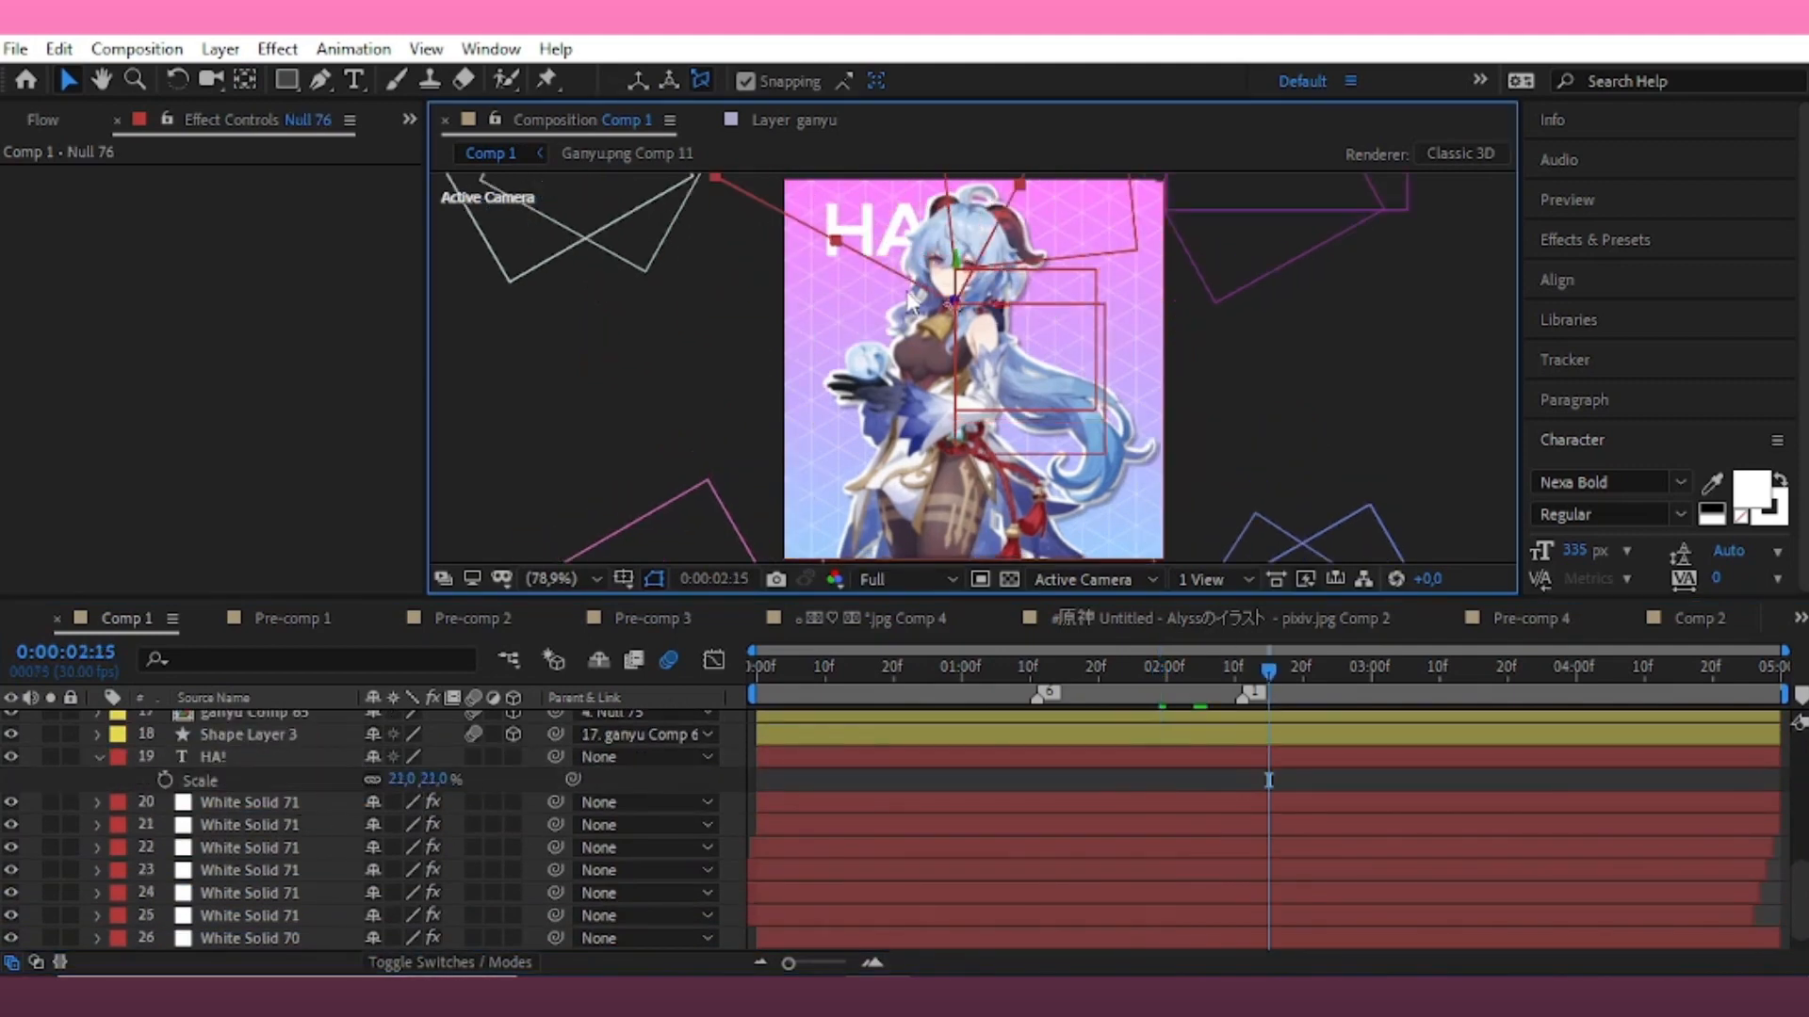
pyautogui.click(871, 755)
pyautogui.moveTo(874, 287); pyautogui.dragTo(873, 296)
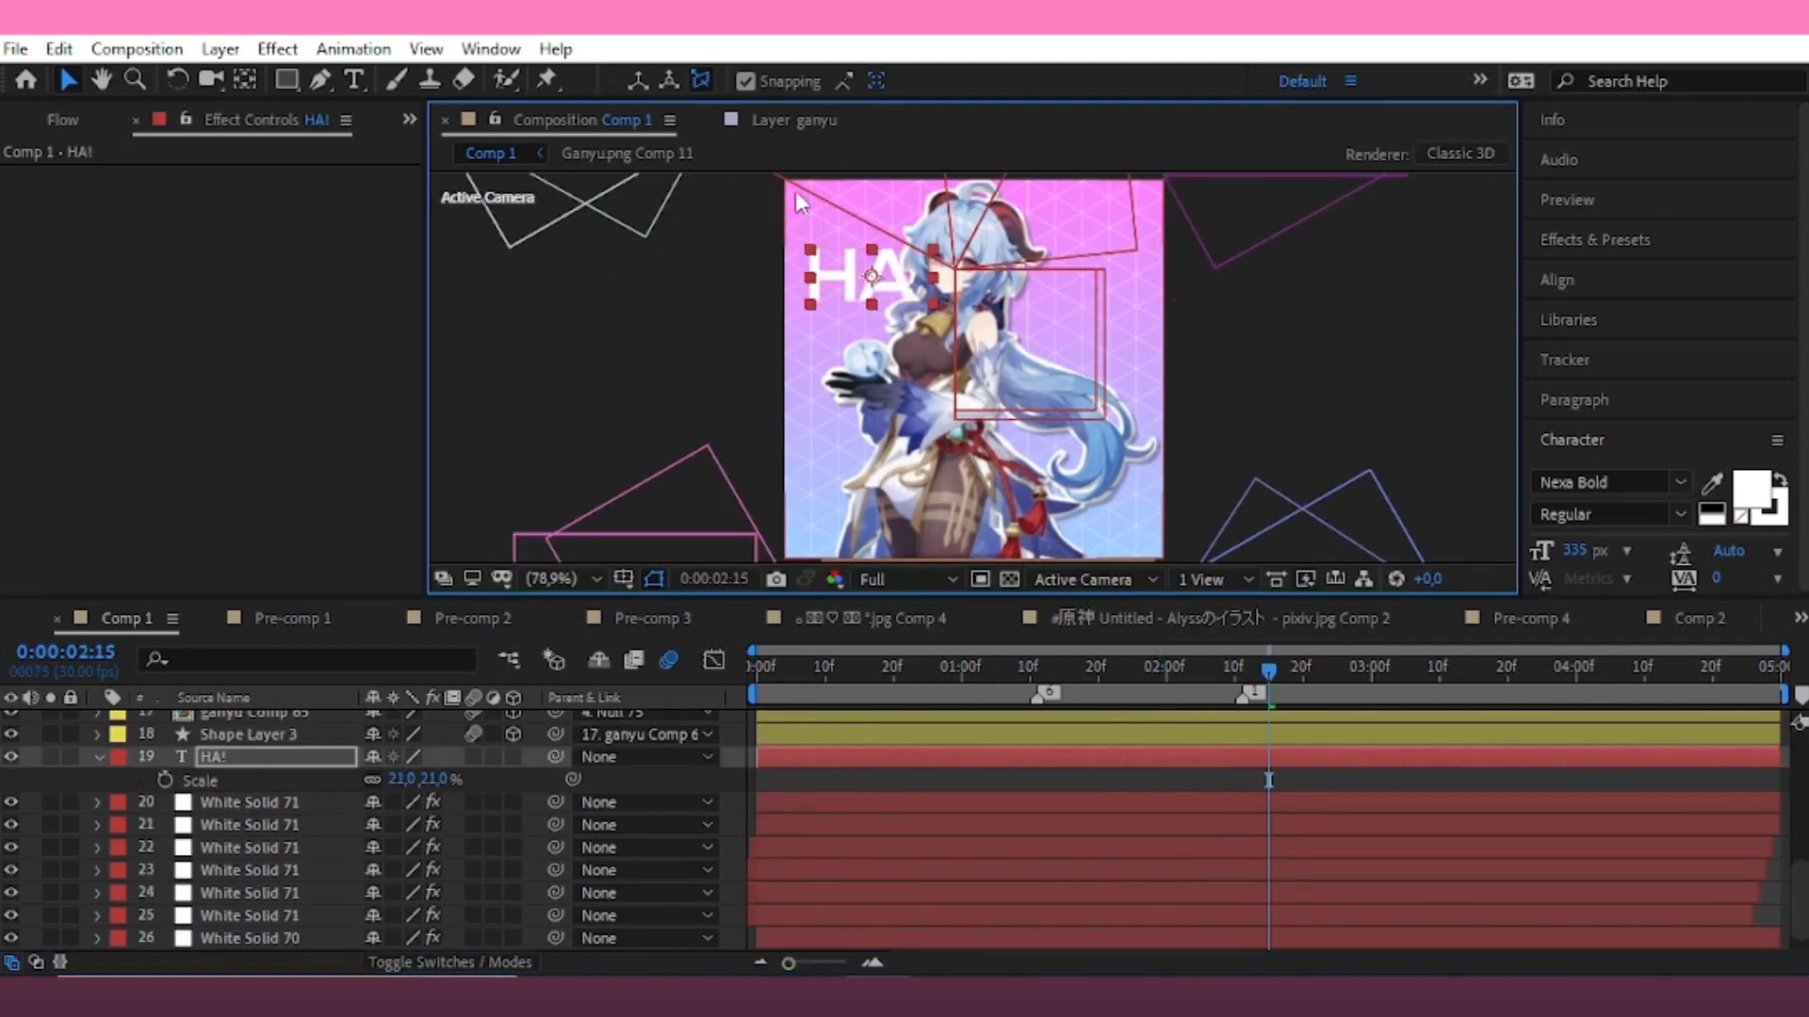
pyautogui.click(745, 81)
pyautogui.press('r')
pyautogui.moveTo(407, 784)
pyautogui.mouseDown()
pyautogui.moveTo(388, 786)
pyautogui.moveTo(425, 782)
pyautogui.mouseUp()
pyautogui.press('s')
pyautogui.moveTo(897, 285); pyautogui.dragTo(874, 289)
# Duplicate the HA! text, move the copy to the right of Ganyu's shoulder, and rotate it to 22°
pyautogui.hotkey('ctrl', 'd')
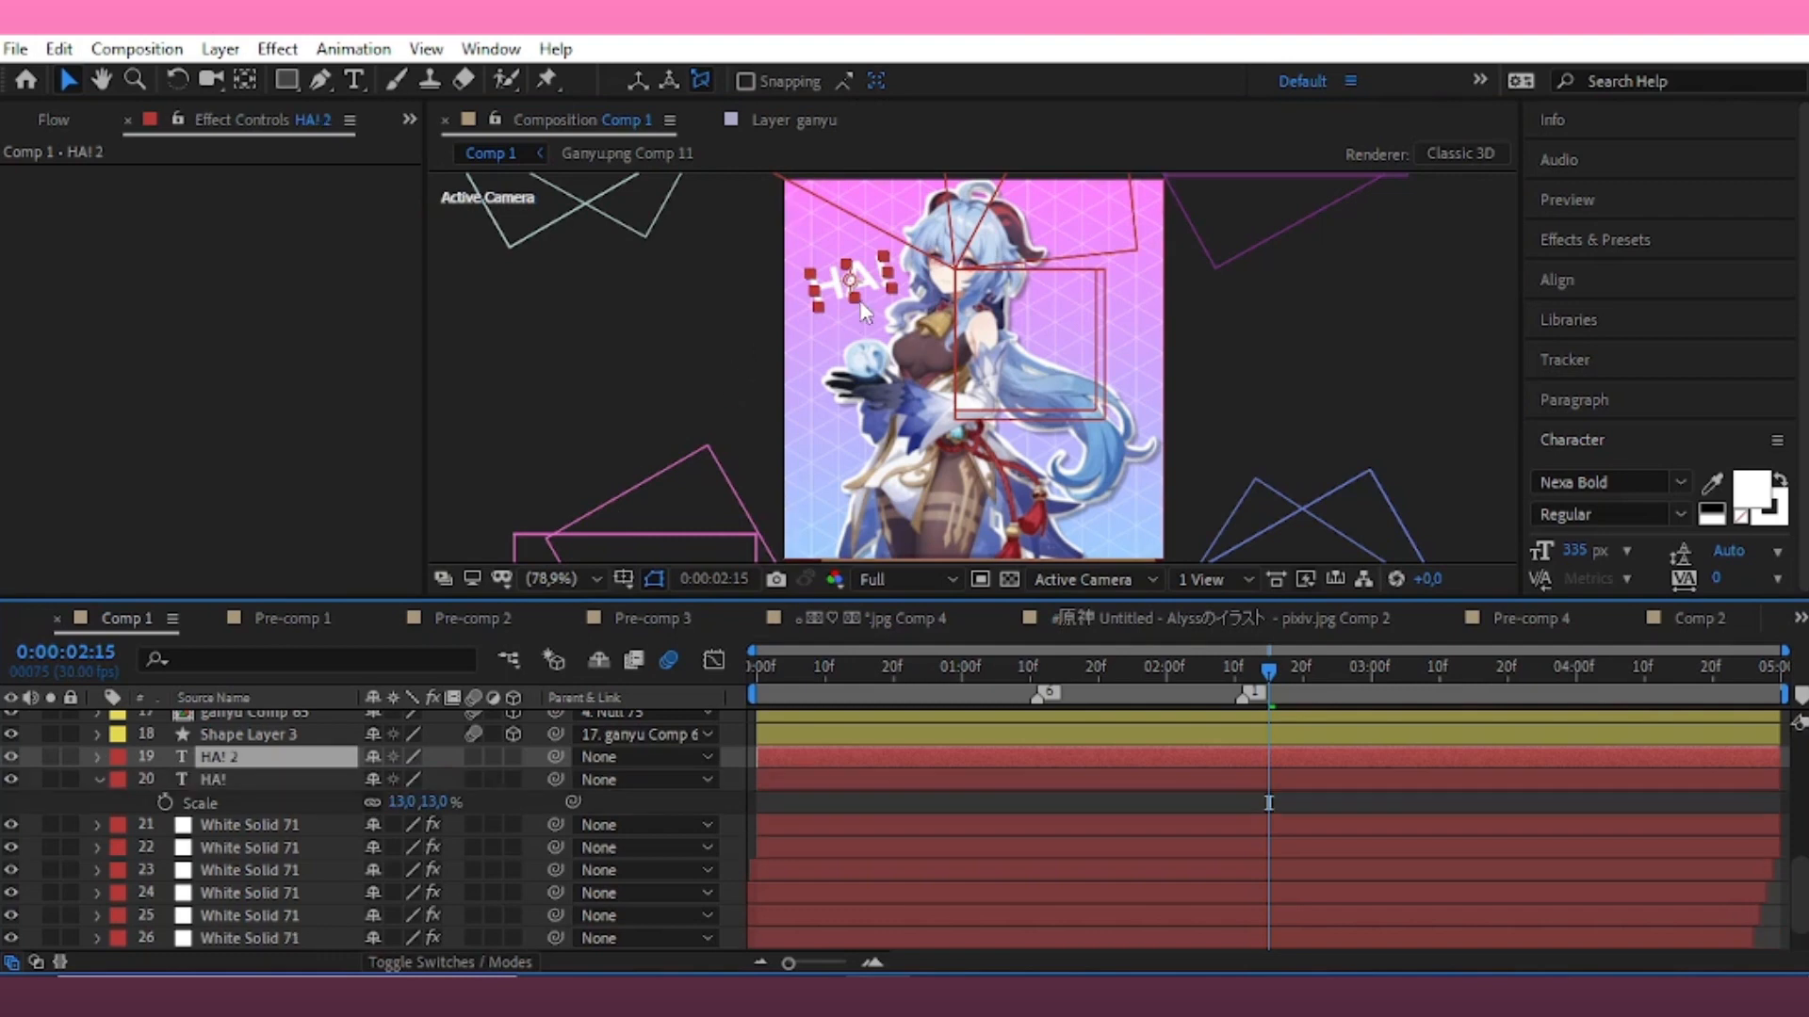
pyautogui.moveTo(860, 299); pyautogui.dragTo(1094, 356)
pyautogui.press('r')
pyautogui.moveTo(405, 779); pyautogui.dragTo(439, 779)
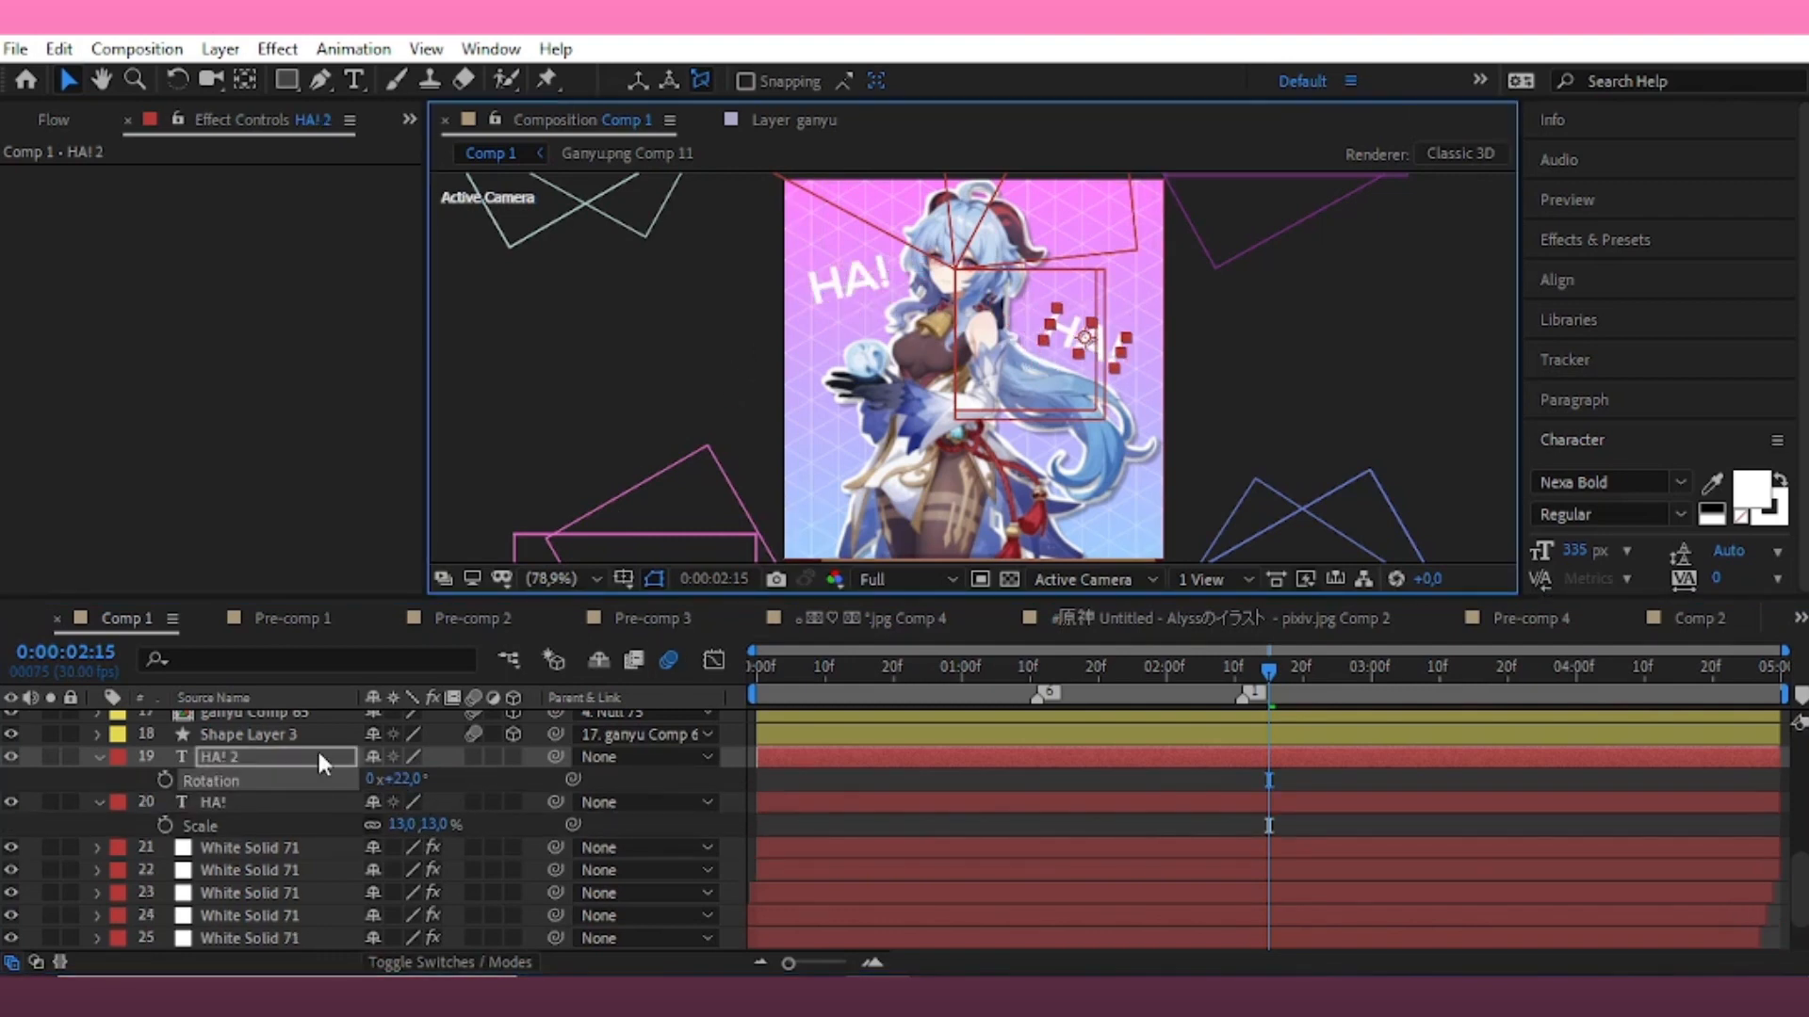
# Duplicate HA! 2 and raise the copy beside Ganyu's head, then rotate HA! 2 to -31° and shift it further right
pyautogui.hotkey('ctrl', 'd')
pyautogui.moveTo(1083, 337); pyautogui.dragTo(1084, 240)
pyautogui.click(344, 779)
pyautogui.press('r')
pyautogui.press('r')
pyautogui.moveTo(405, 802); pyautogui.dragTo(354, 802)
pyautogui.moveTo(1084, 337); pyautogui.dragTo(1110, 354)
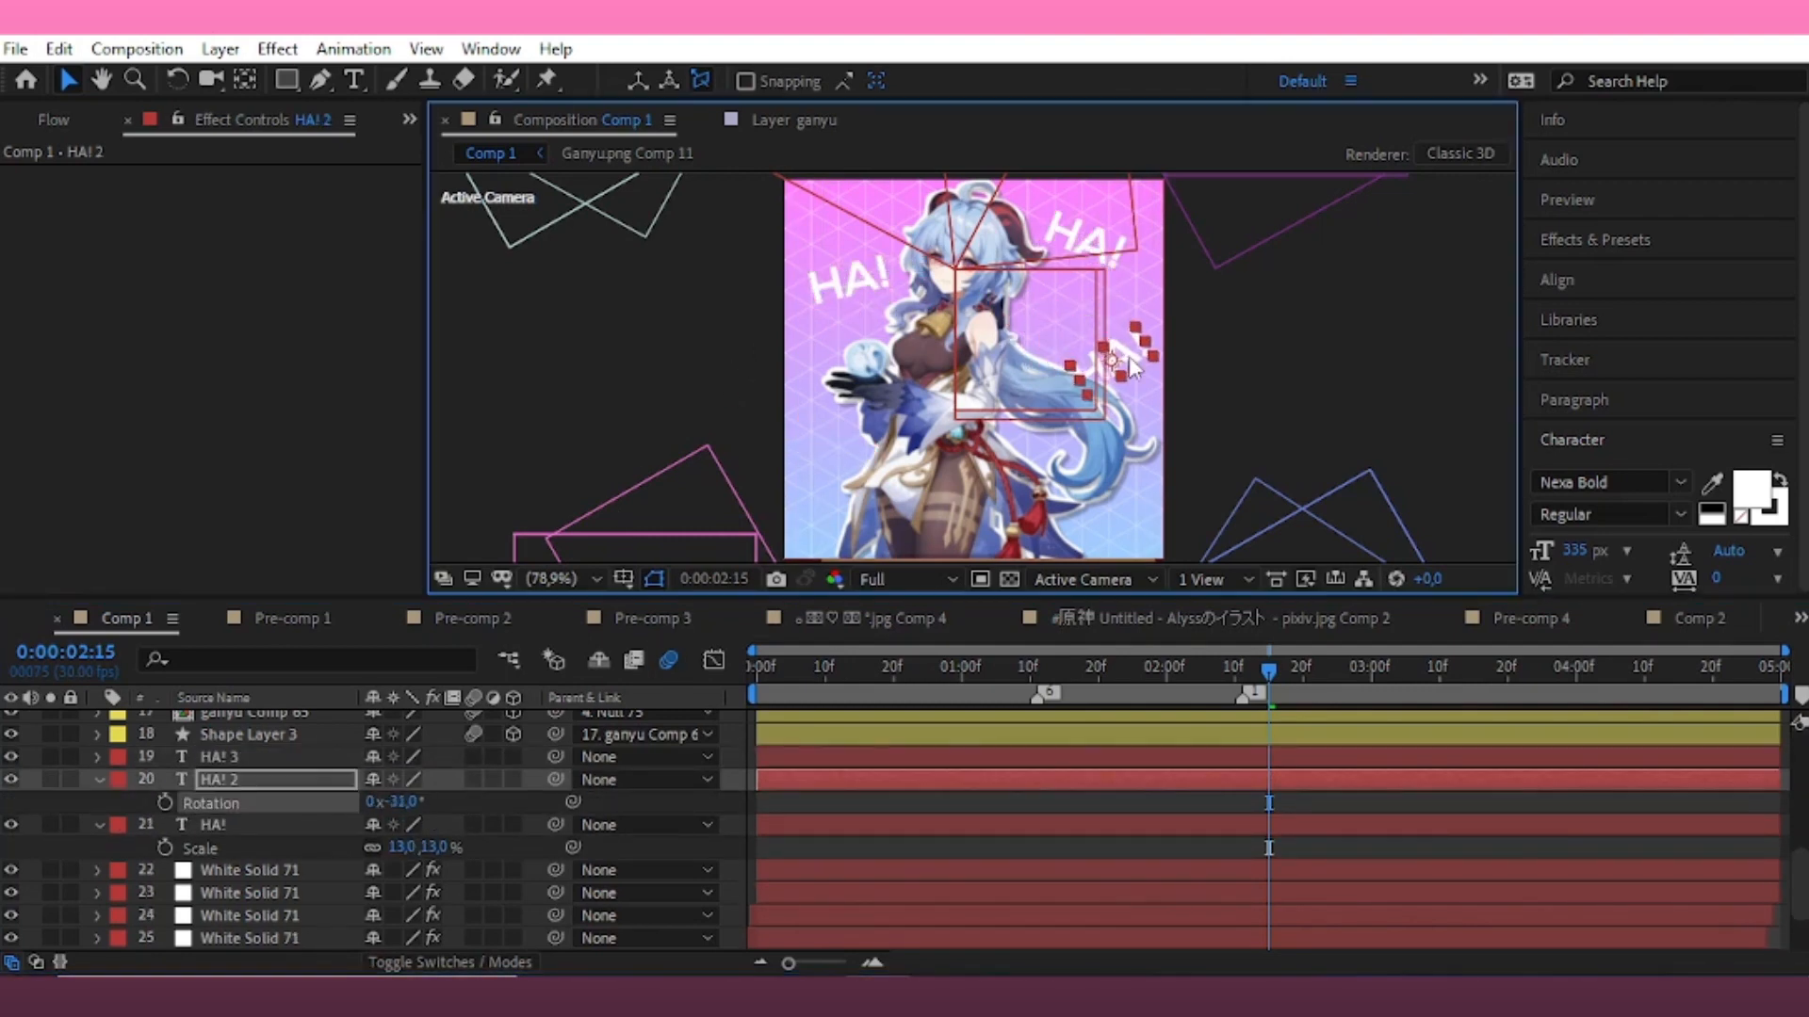
# Add the smiling emoji with hearts PNG from the project files to Comp 1
pyautogui.click(659, 330)
pyautogui.click(36, 120)
pyautogui.click(94, 300)
pyautogui.press('BackSpace')
pyautogui.click(79, 407)
pyautogui.moveTo(78, 411); pyautogui.dragTo(980, 382)
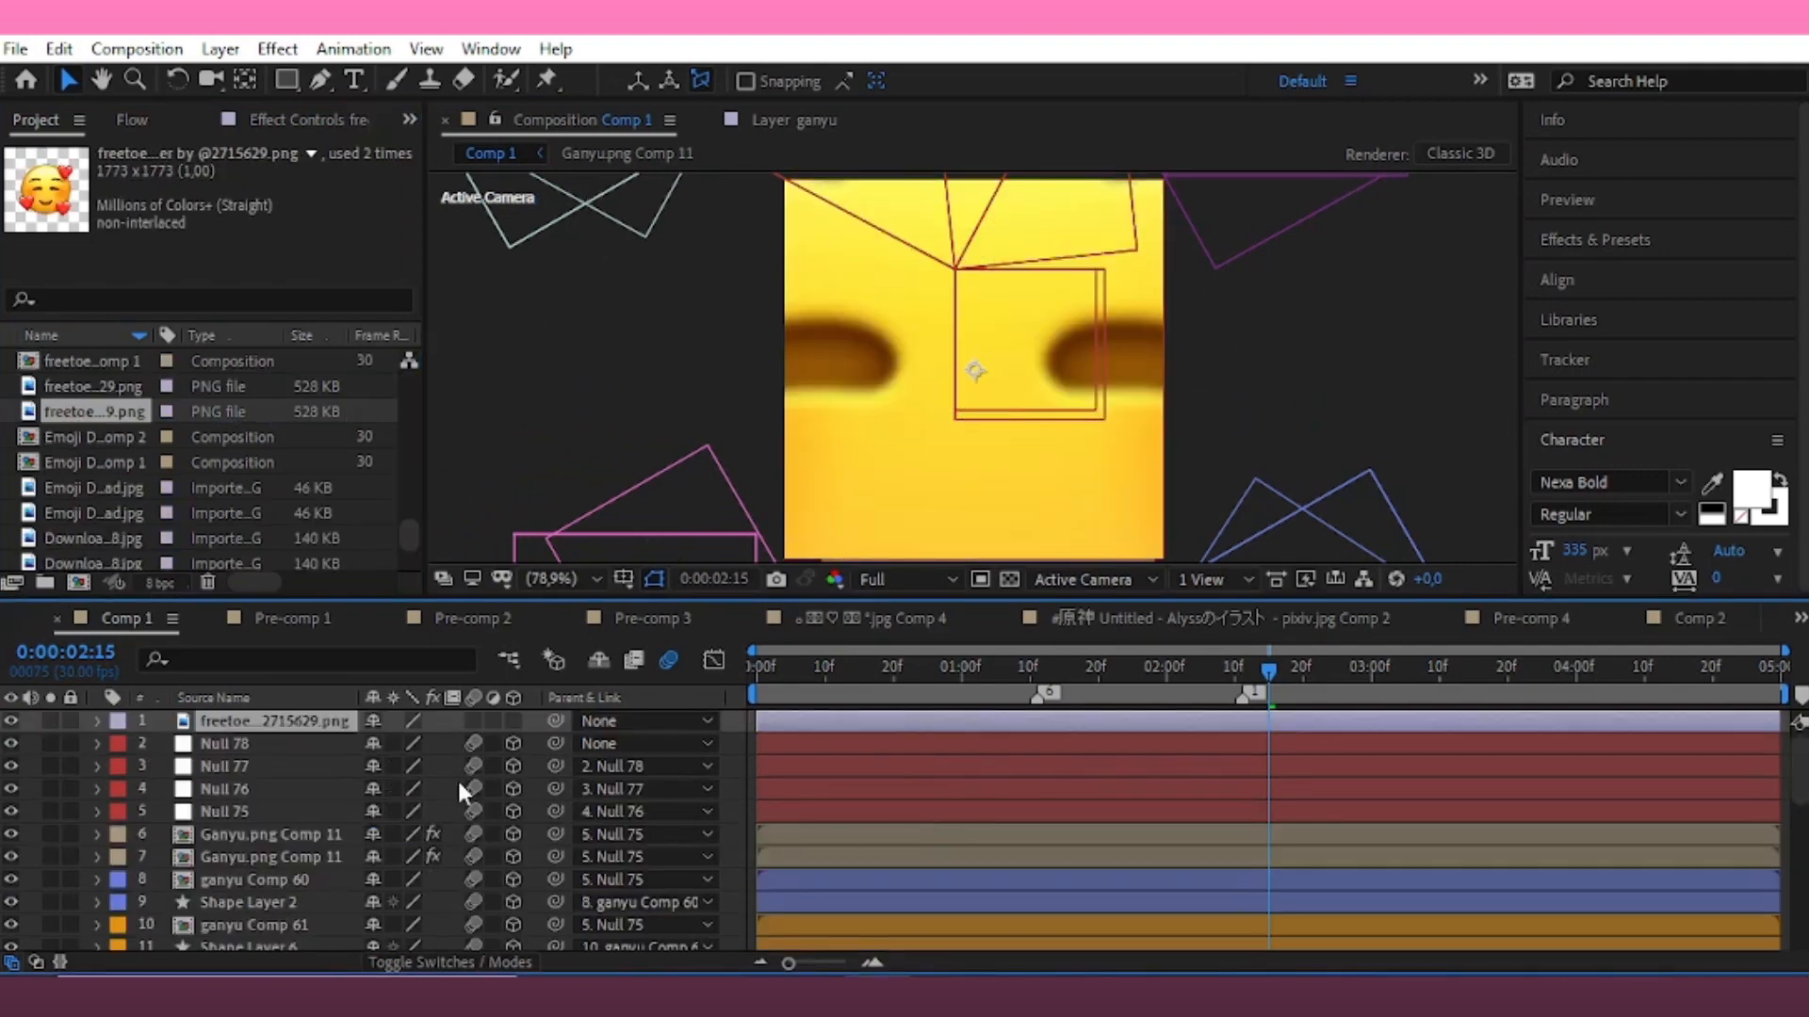
# Scale the emoji to 6%, tilt it clockwise, and place it below Ganyu's gloved hand near the left edge
pyautogui.press('s')
pyautogui.moveTo(401, 744); pyautogui.dragTo(406, 819)
pyautogui.press('r')
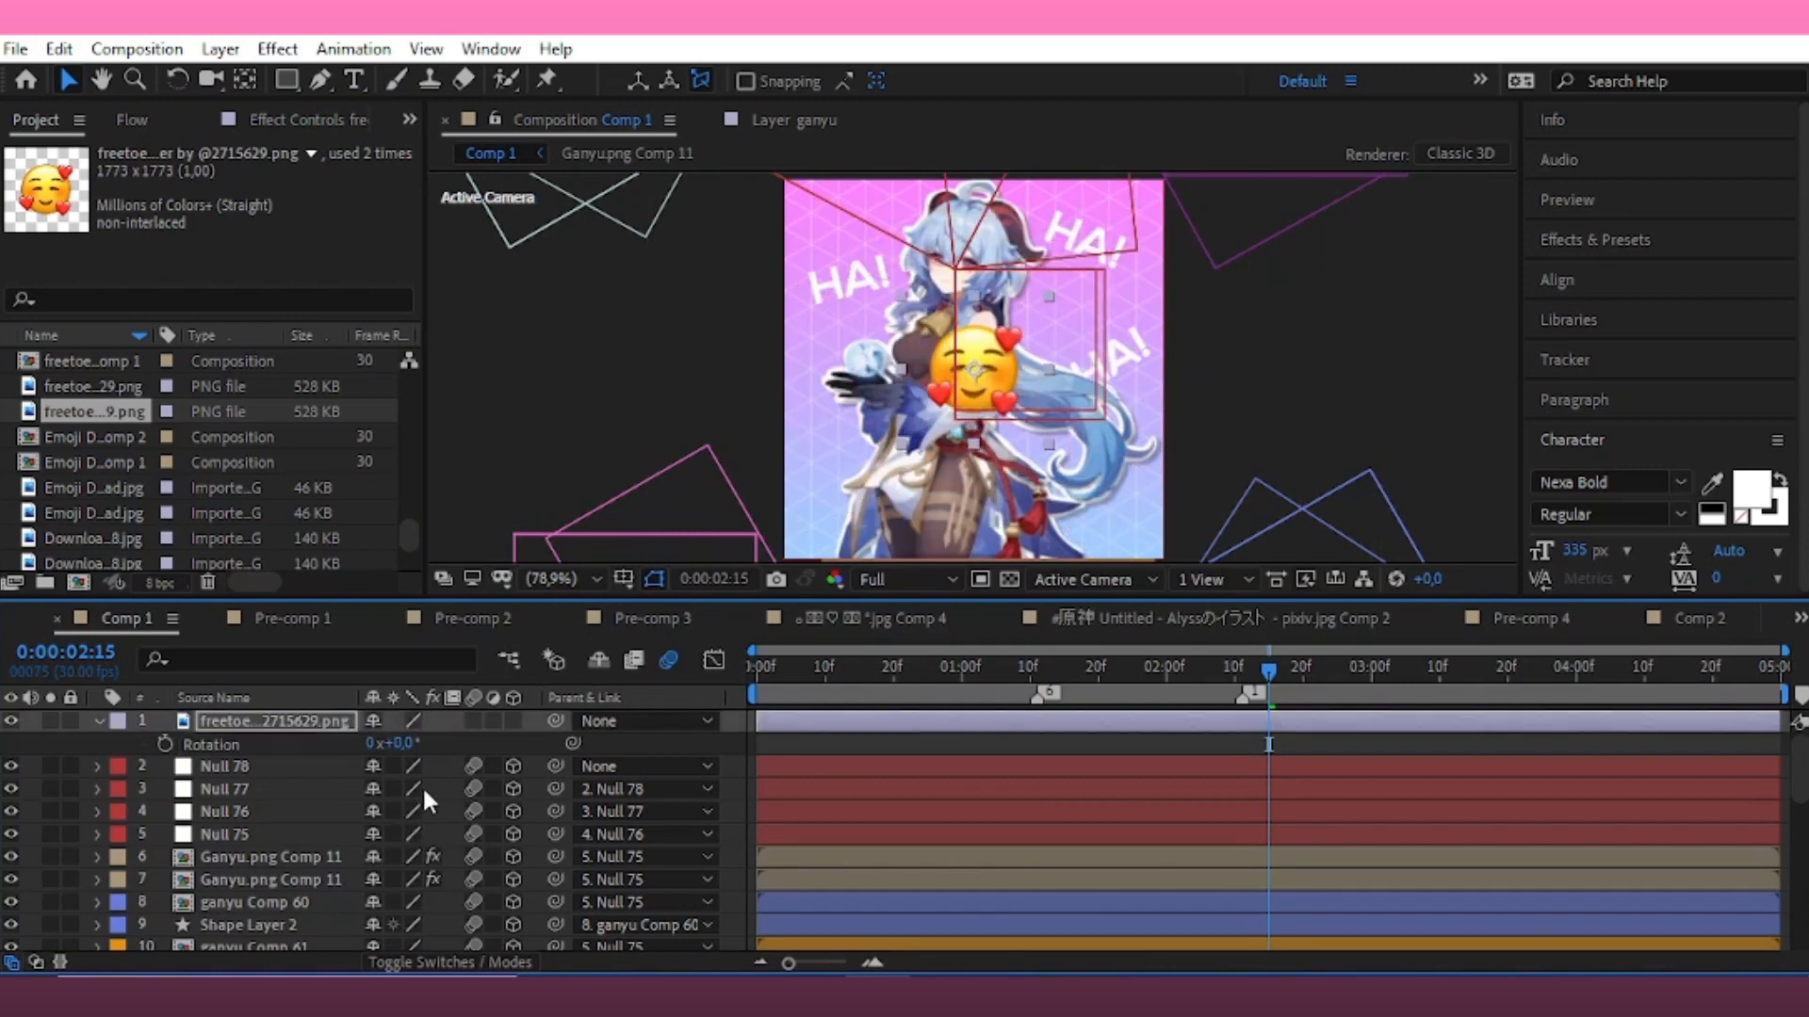
pyautogui.moveTo(391, 743); pyautogui.dragTo(426, 753)
pyautogui.press('s')
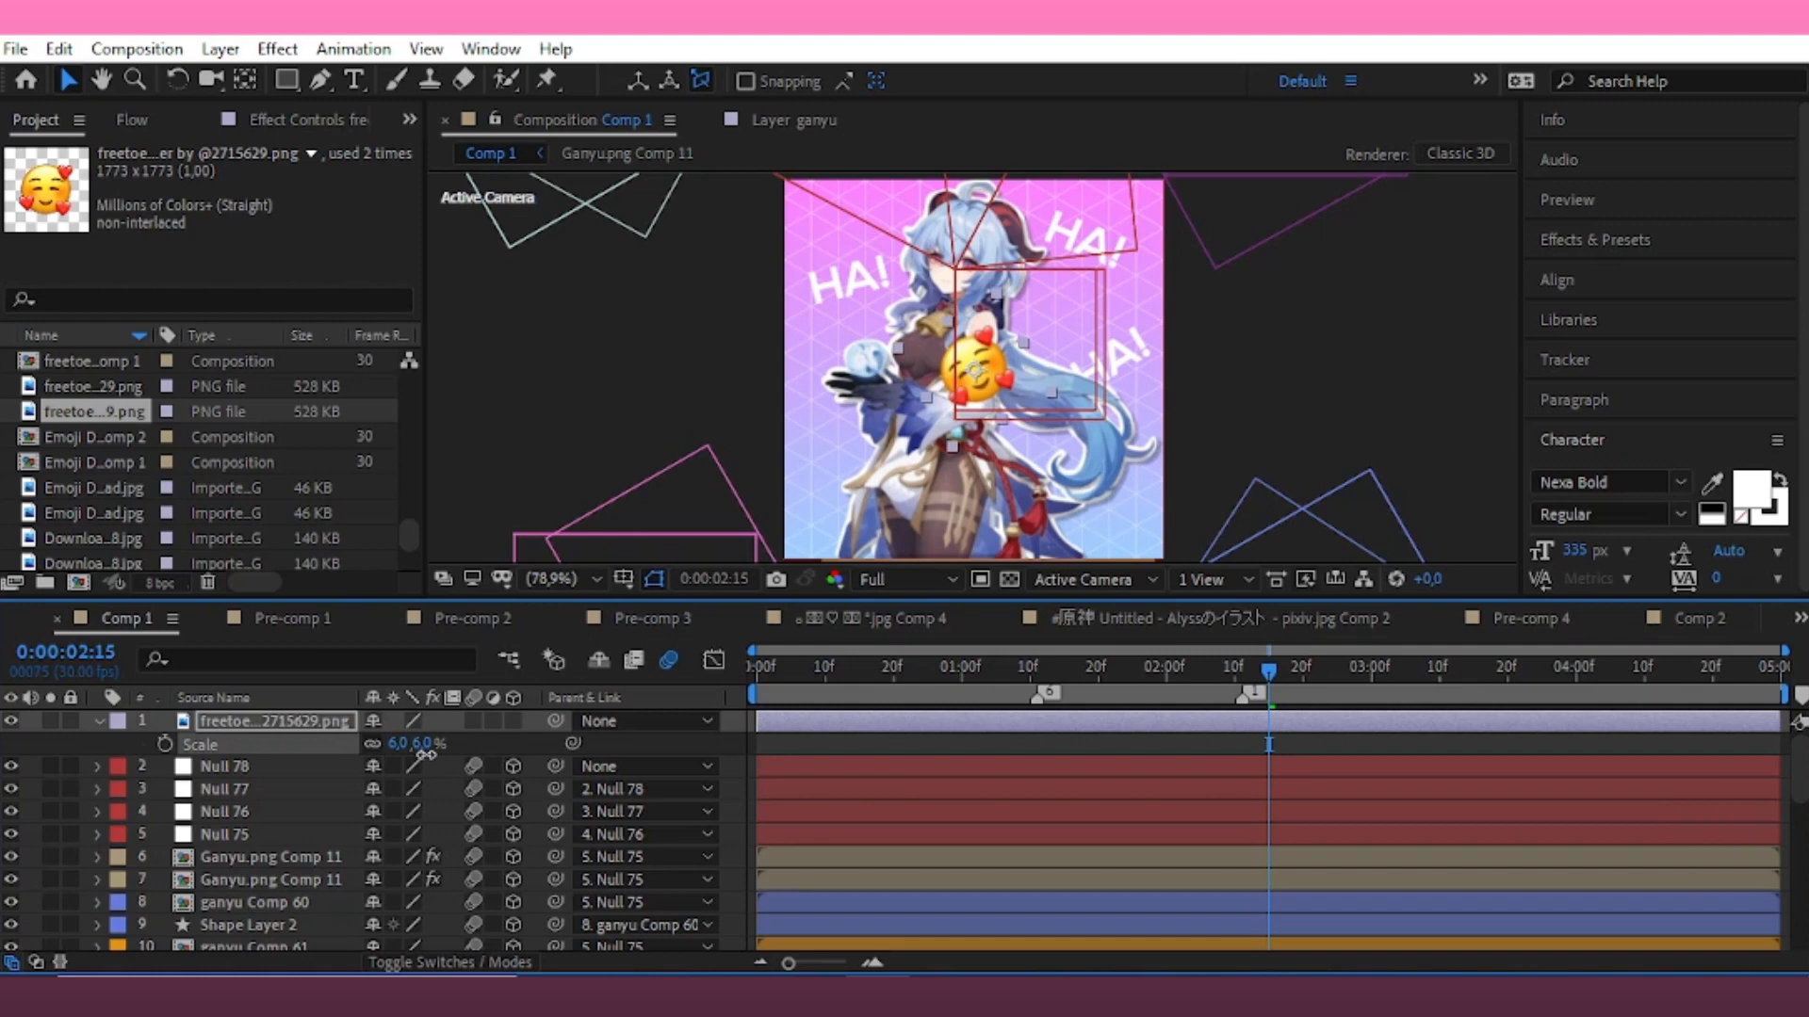
pyautogui.moveTo(976, 370); pyautogui.dragTo(822, 429)
# Save the project and apply Fill Alpha to Null 78
pyautogui.click(224, 766)
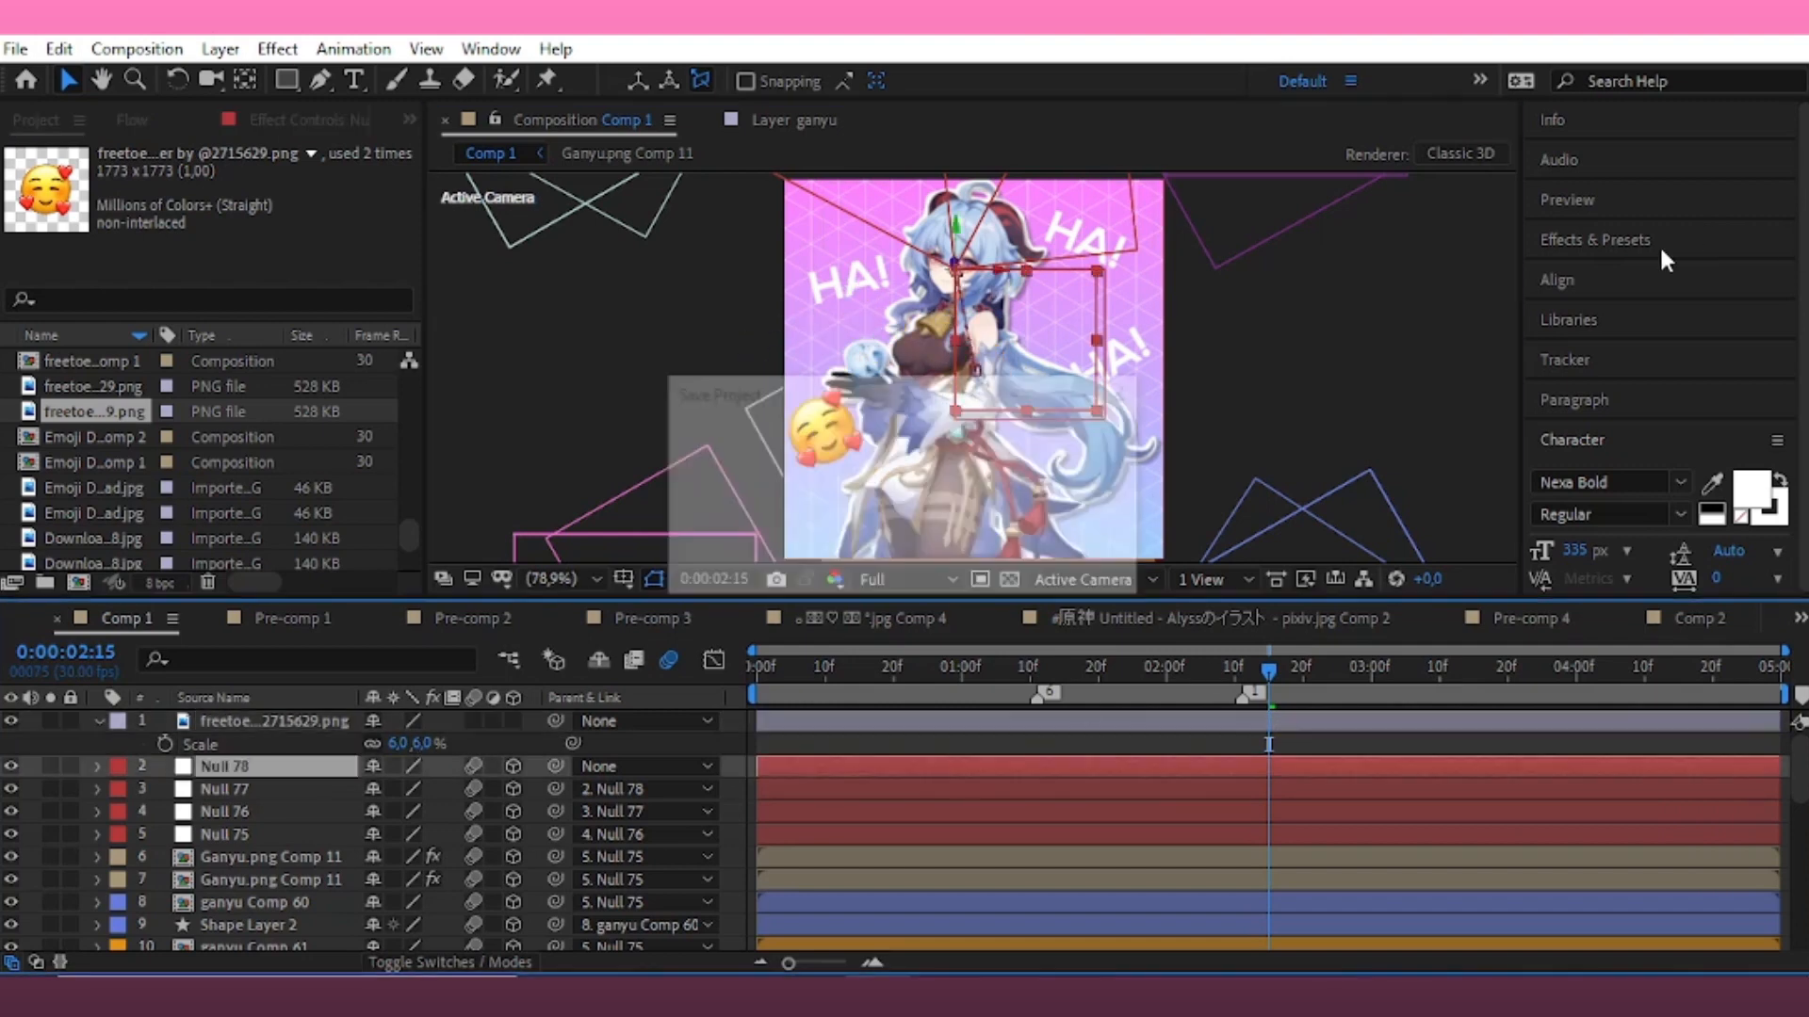
pyautogui.click(1649, 241)
pyautogui.click(1560, 277)
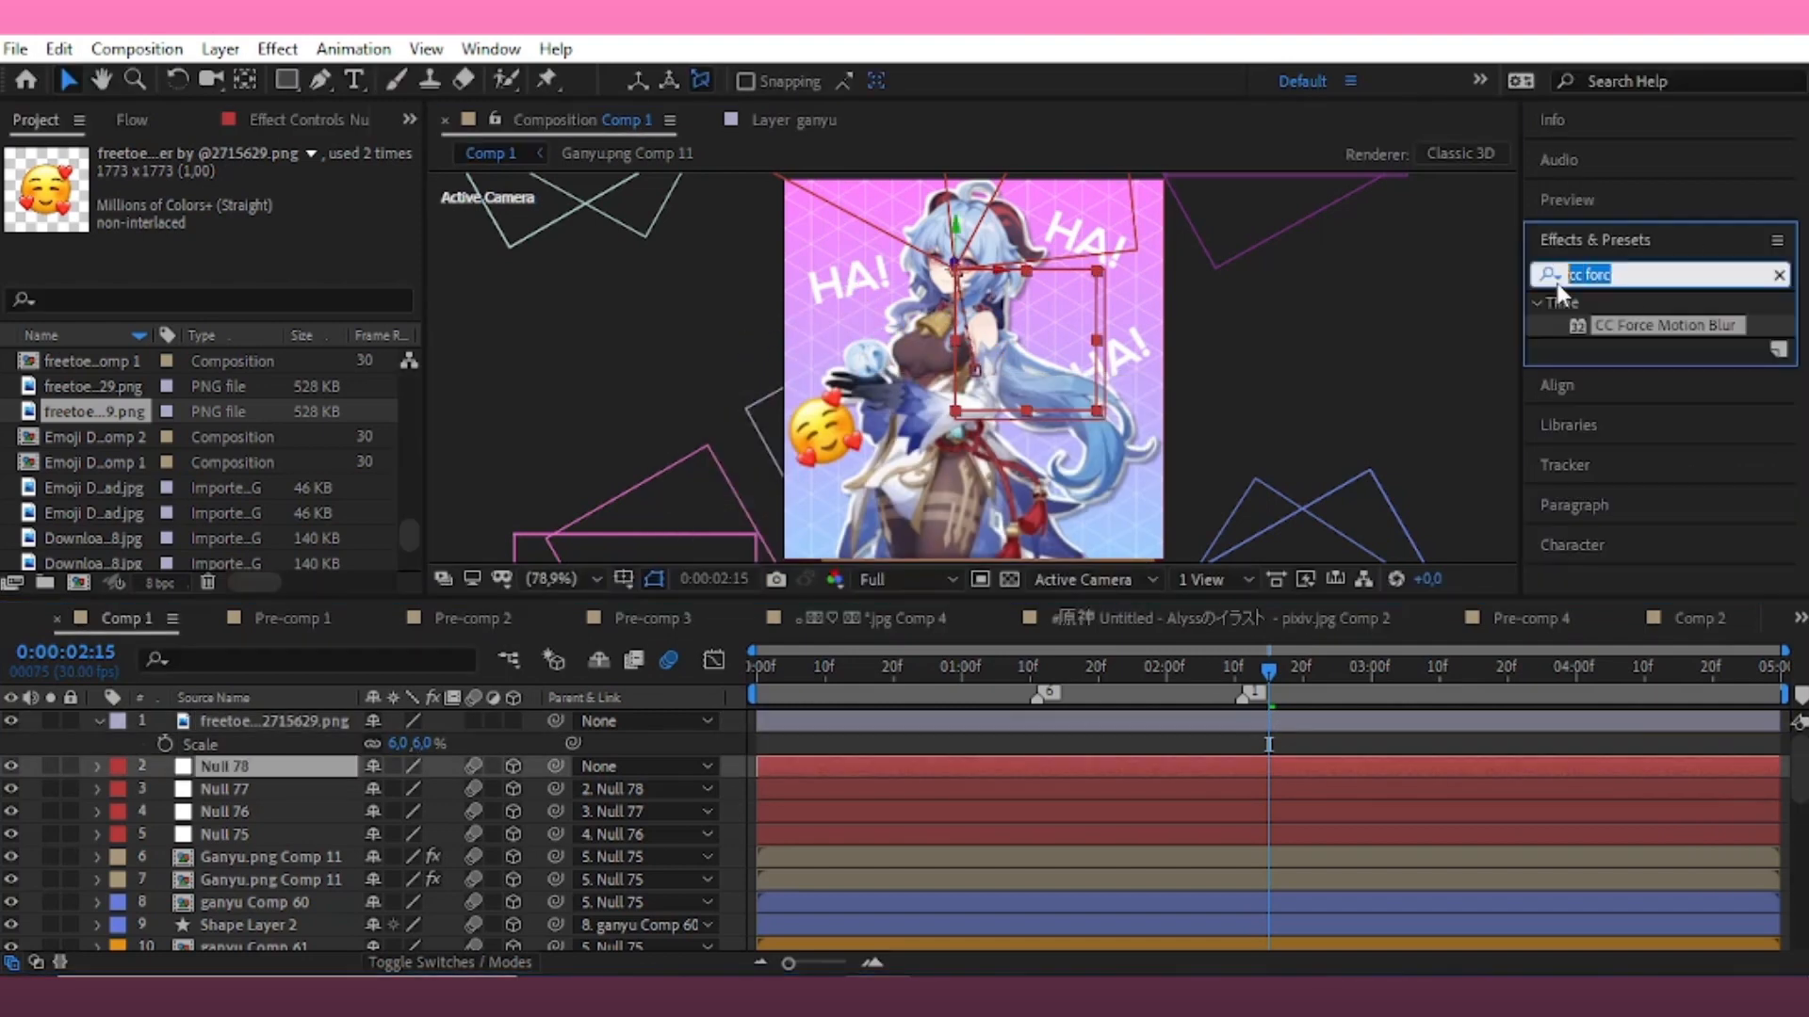
pyautogui.write('fill')
pyautogui.doubleClick(1633, 507)
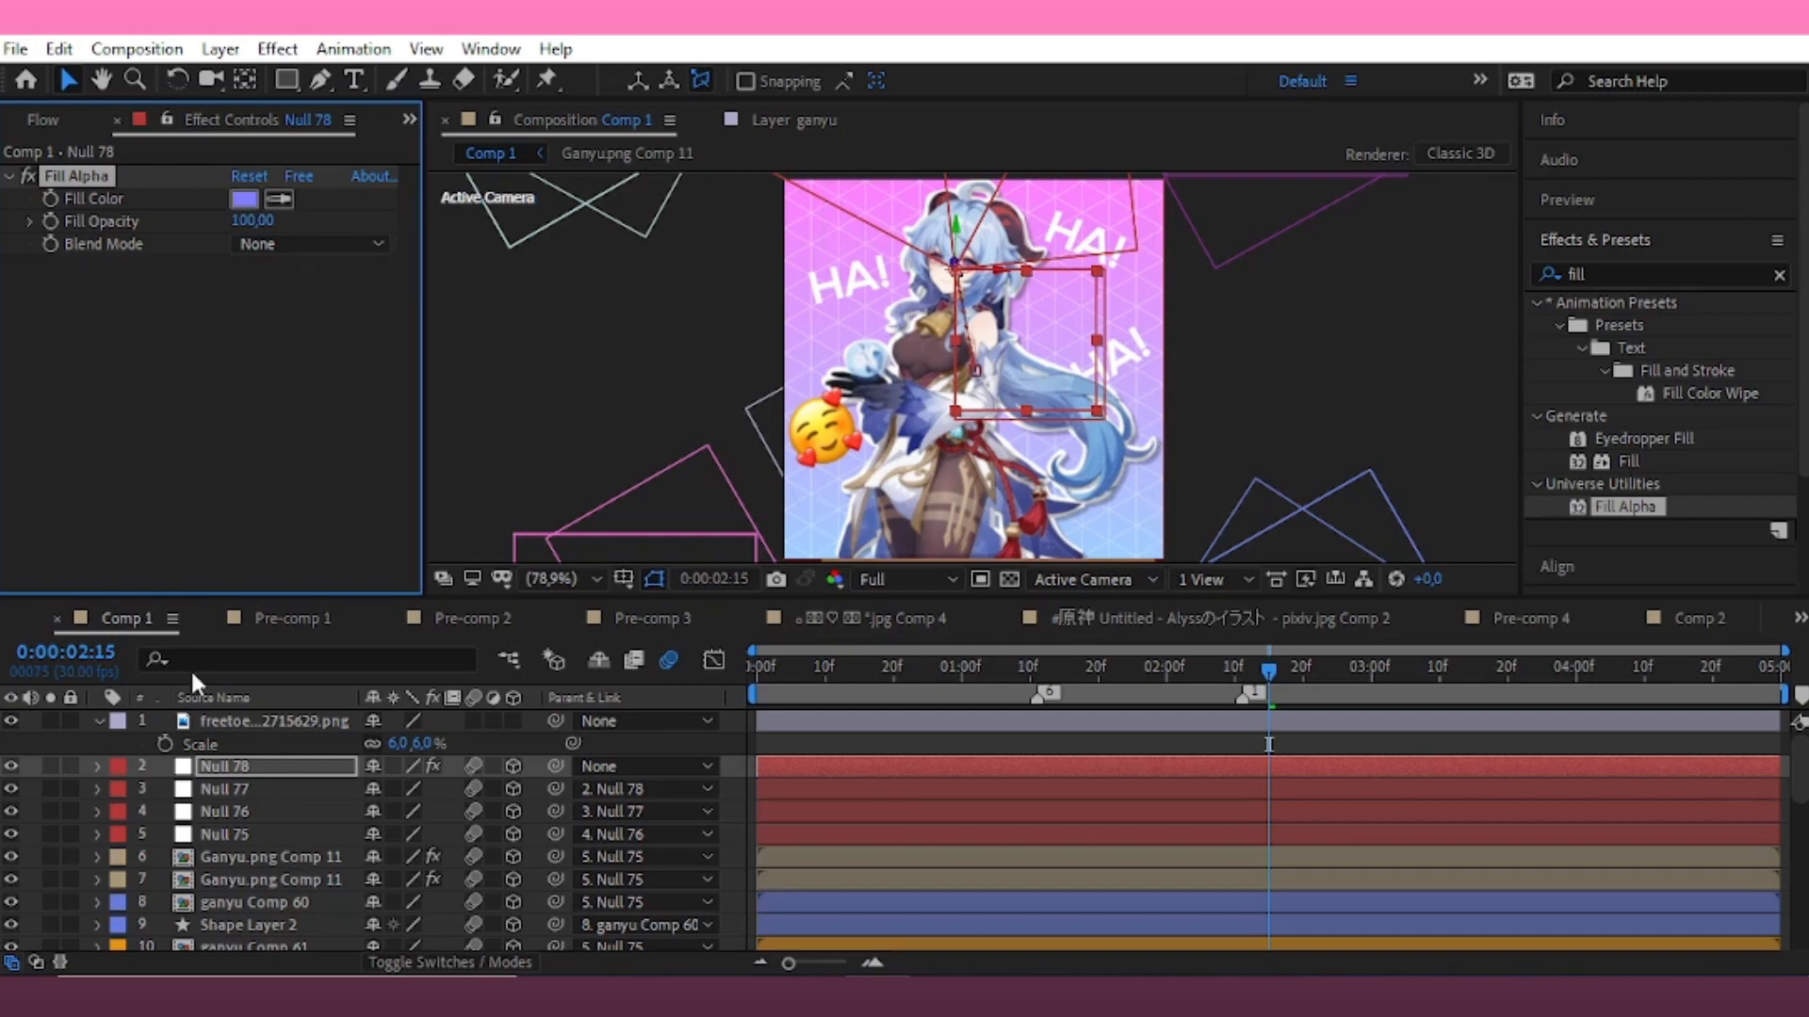
# Move the emoji layer directly beneath the HA! text layers and give HA! 3 a light yellow Fill Alpha
pyautogui.moveTo(280, 727); pyautogui.dragTo(292, 774)
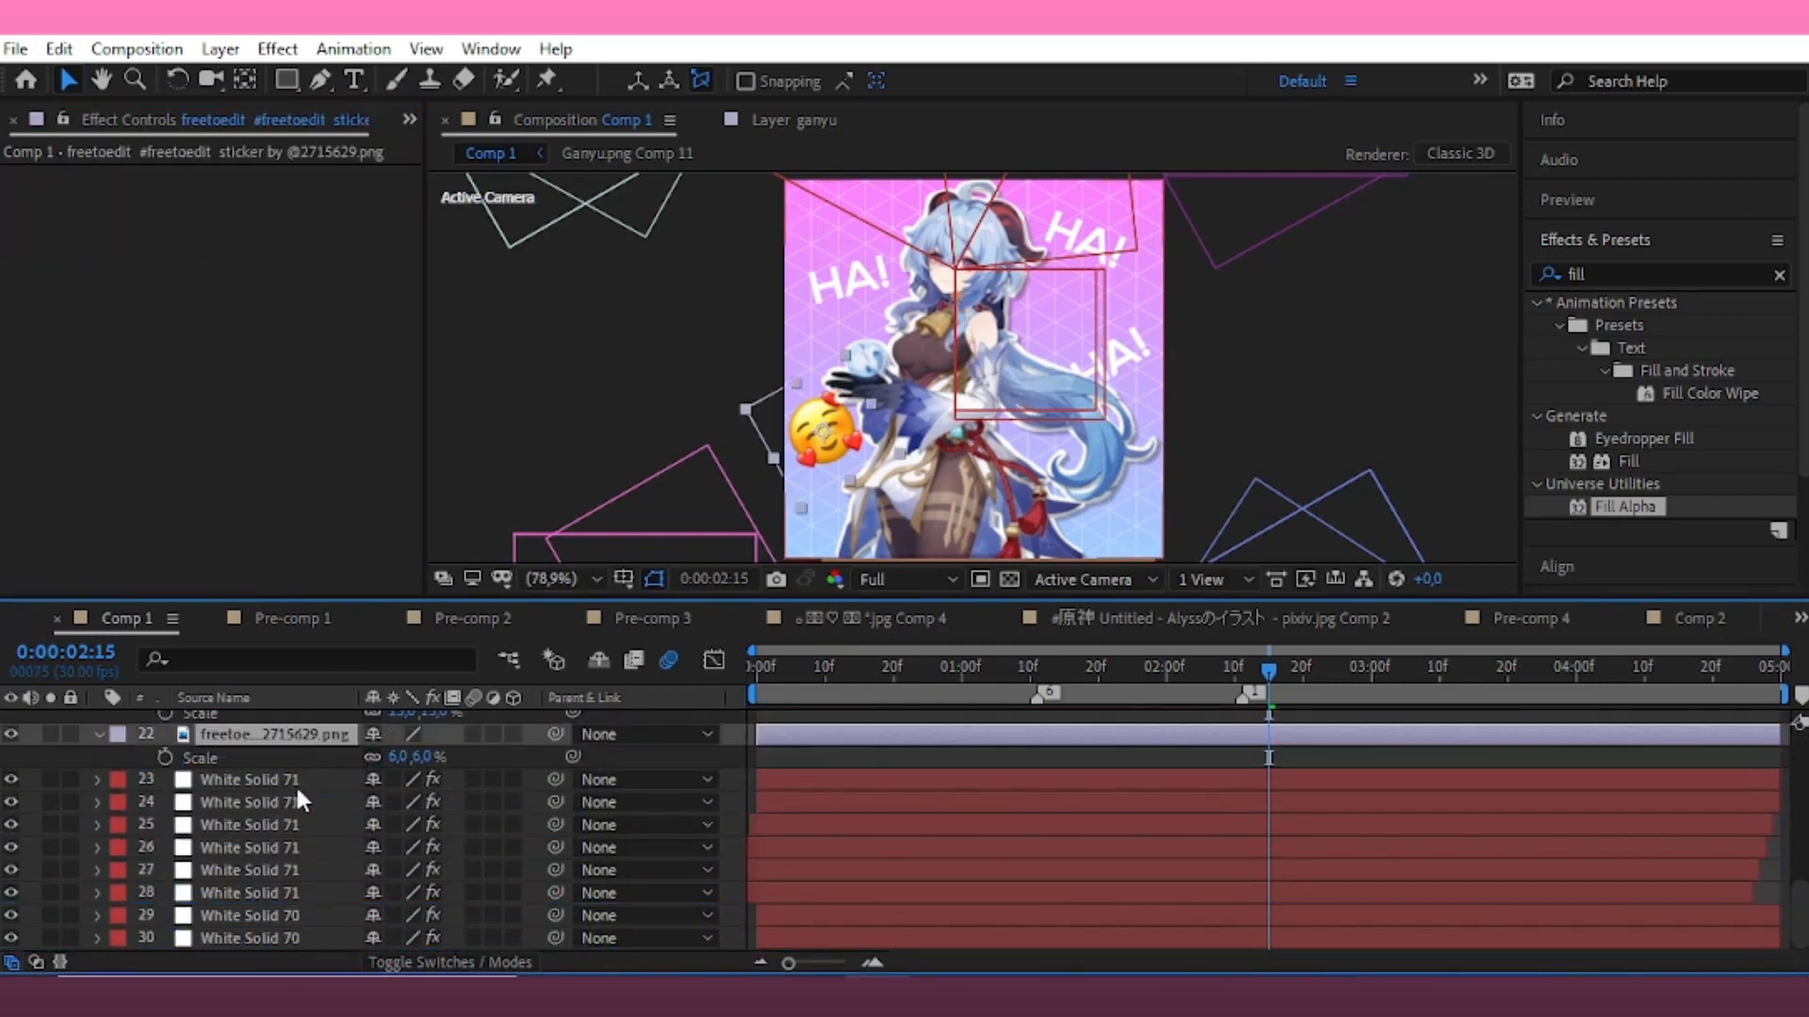
pyautogui.scroll(2, 273, 782)
pyautogui.click(279, 759)
pyautogui.doubleClick(1637, 506)
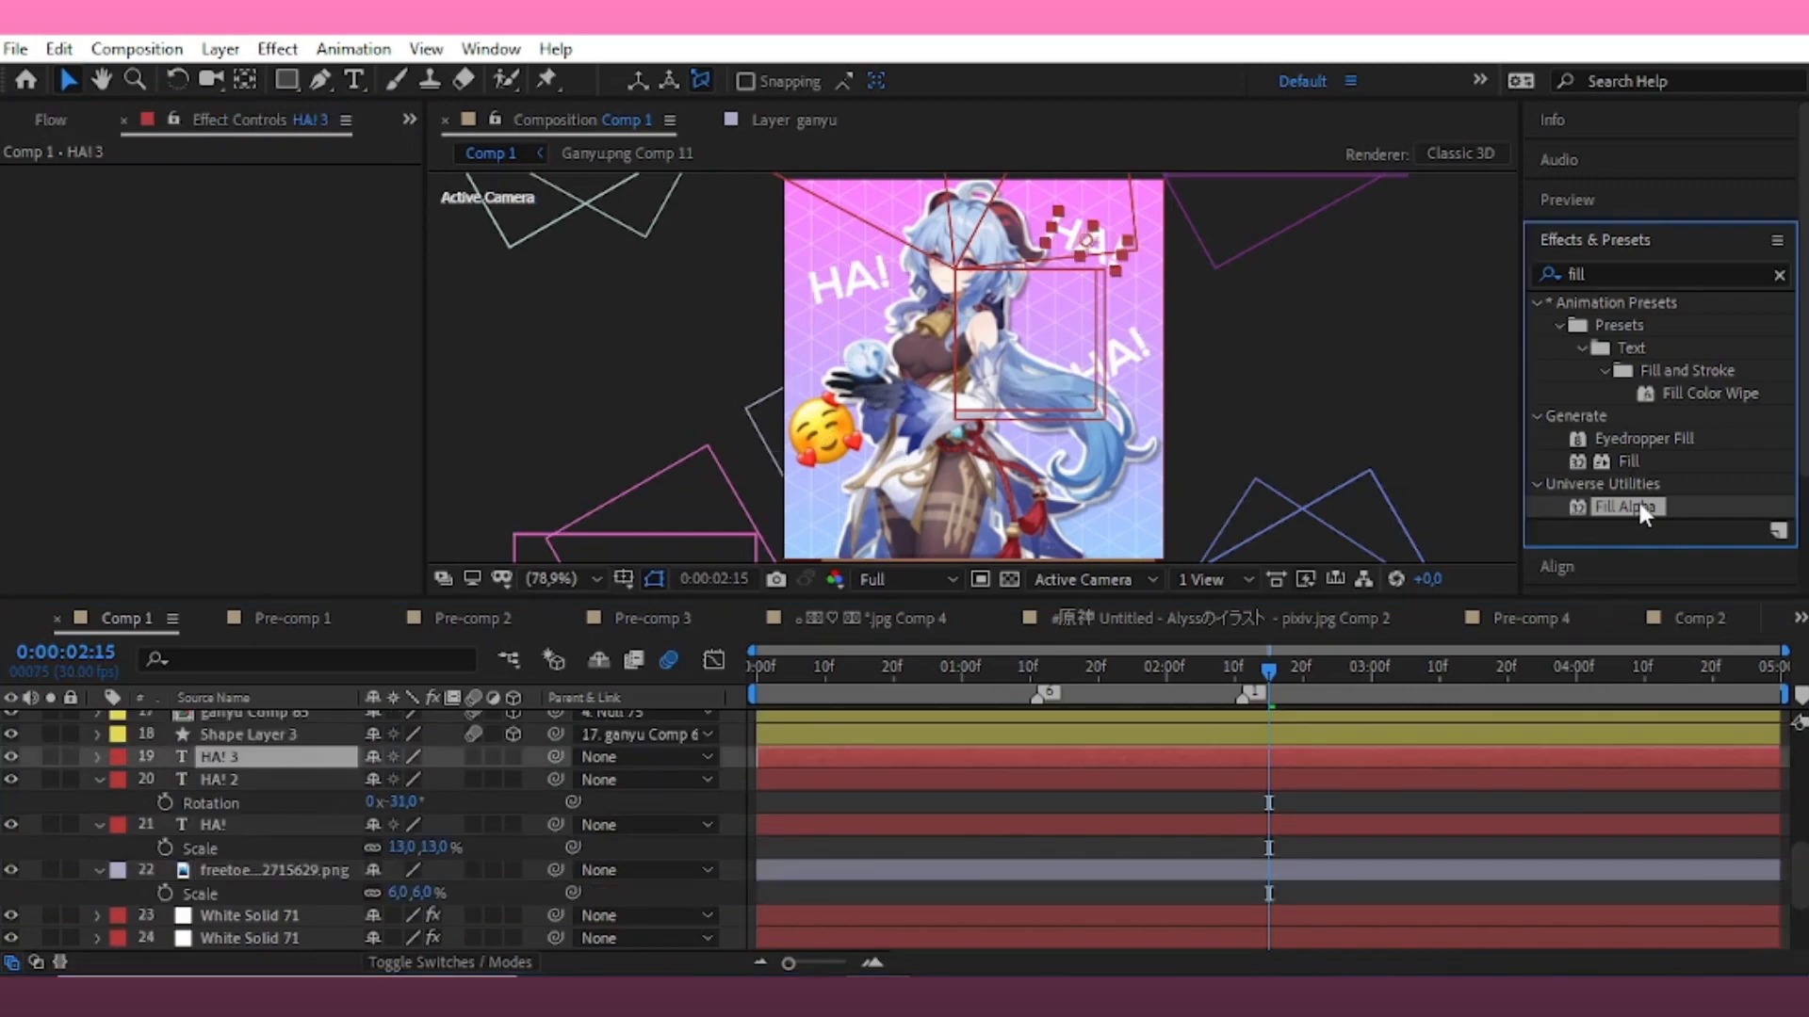
pyautogui.click(246, 199)
pyautogui.click(613, 351)
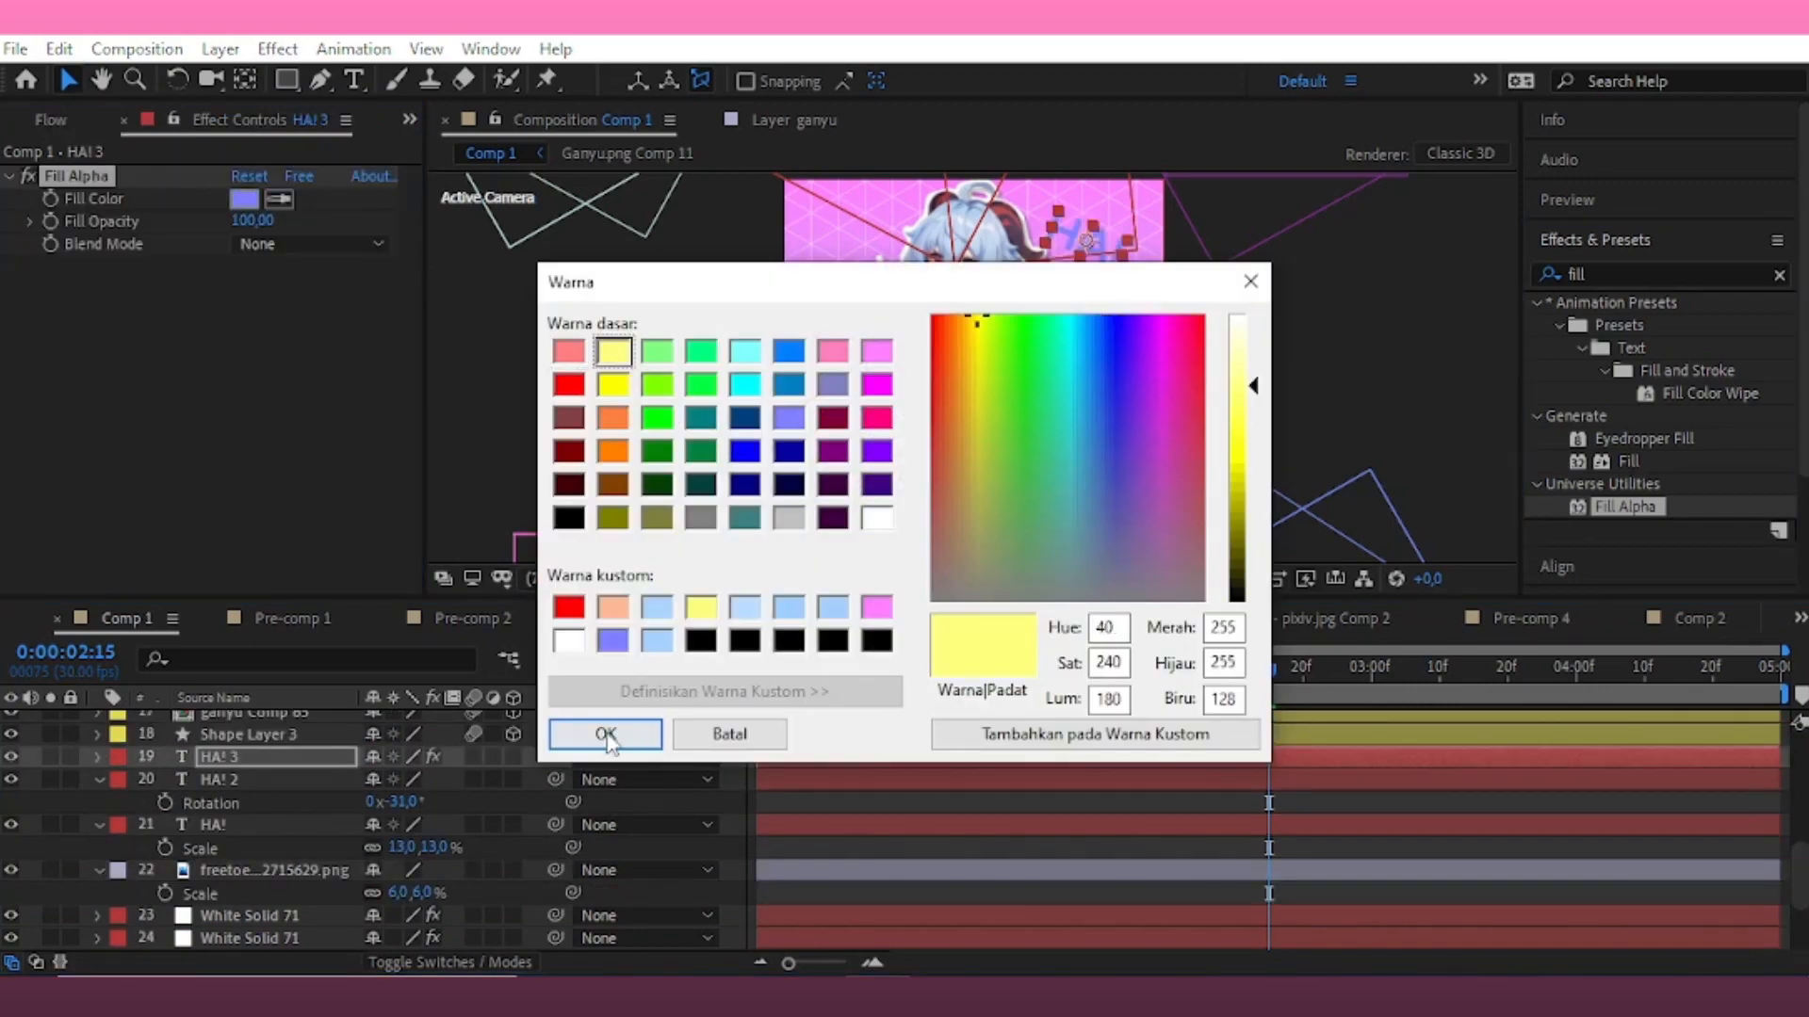
pyautogui.click(597, 731)
# Apply Fill Alpha to the HA! 2 text layer with a light blue fill colour
pyautogui.click(1051, 780)
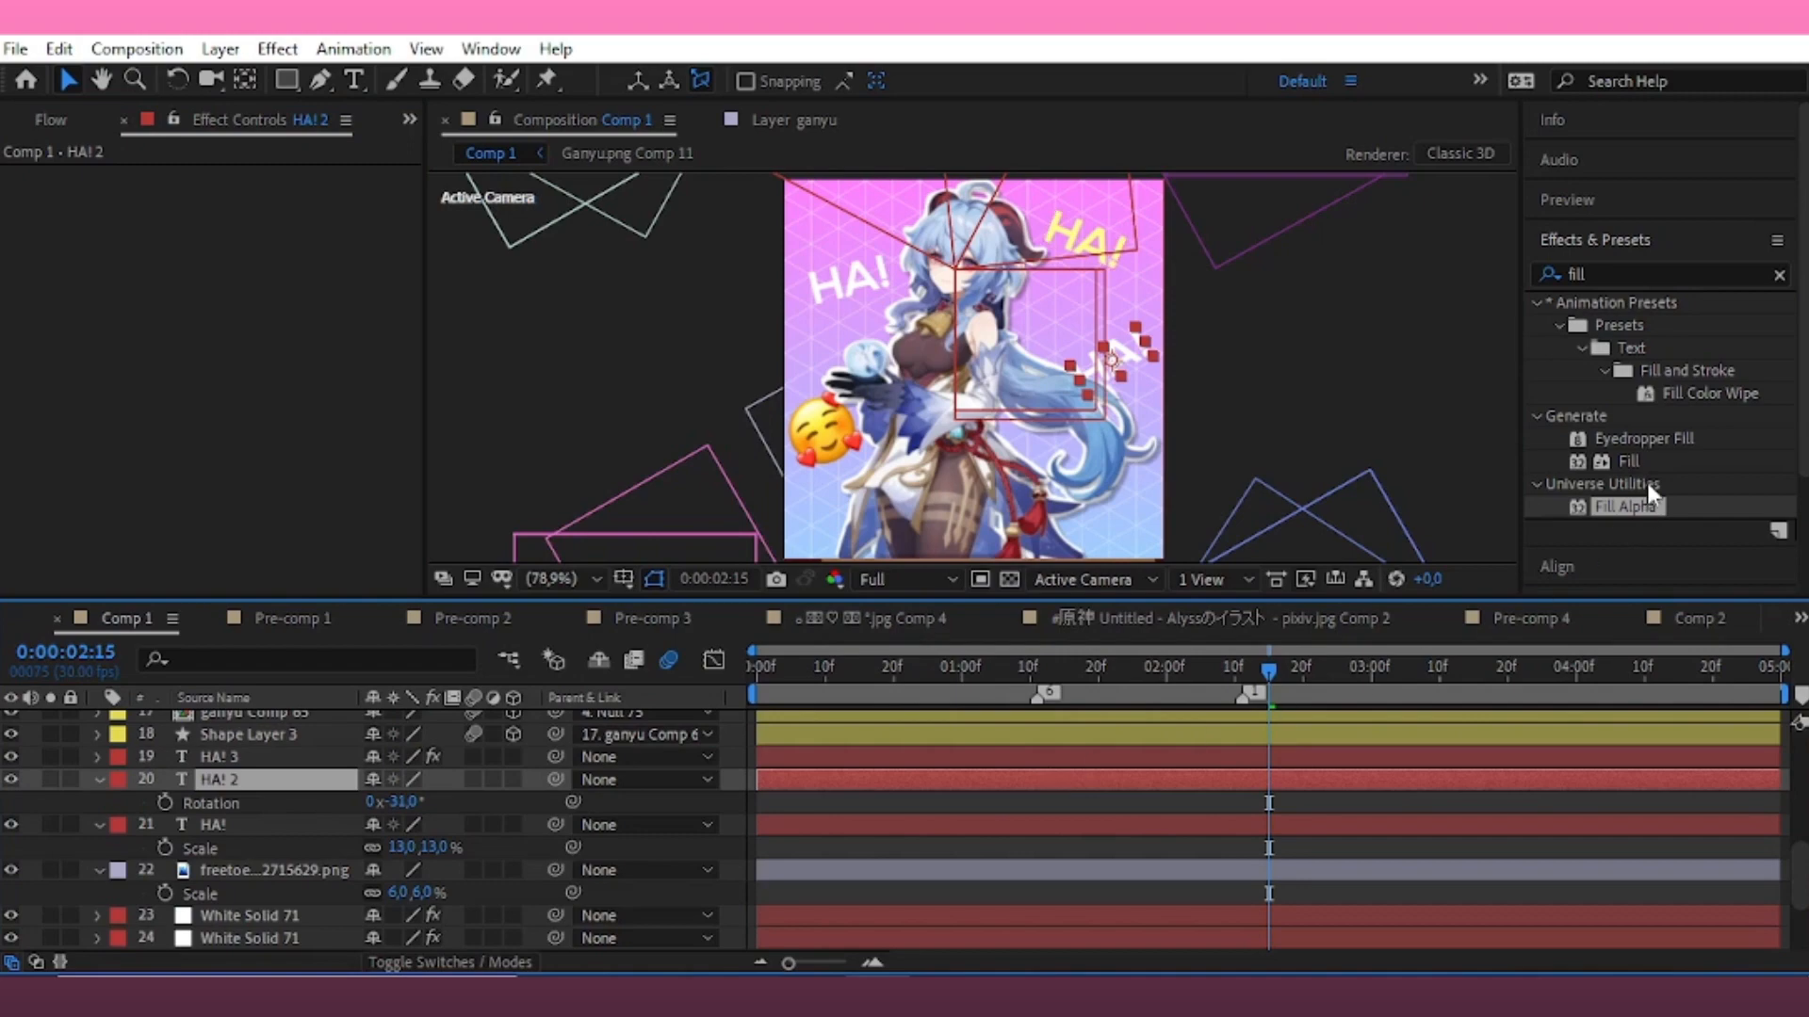
pyautogui.doubleClick(1627, 504)
pyautogui.click(244, 199)
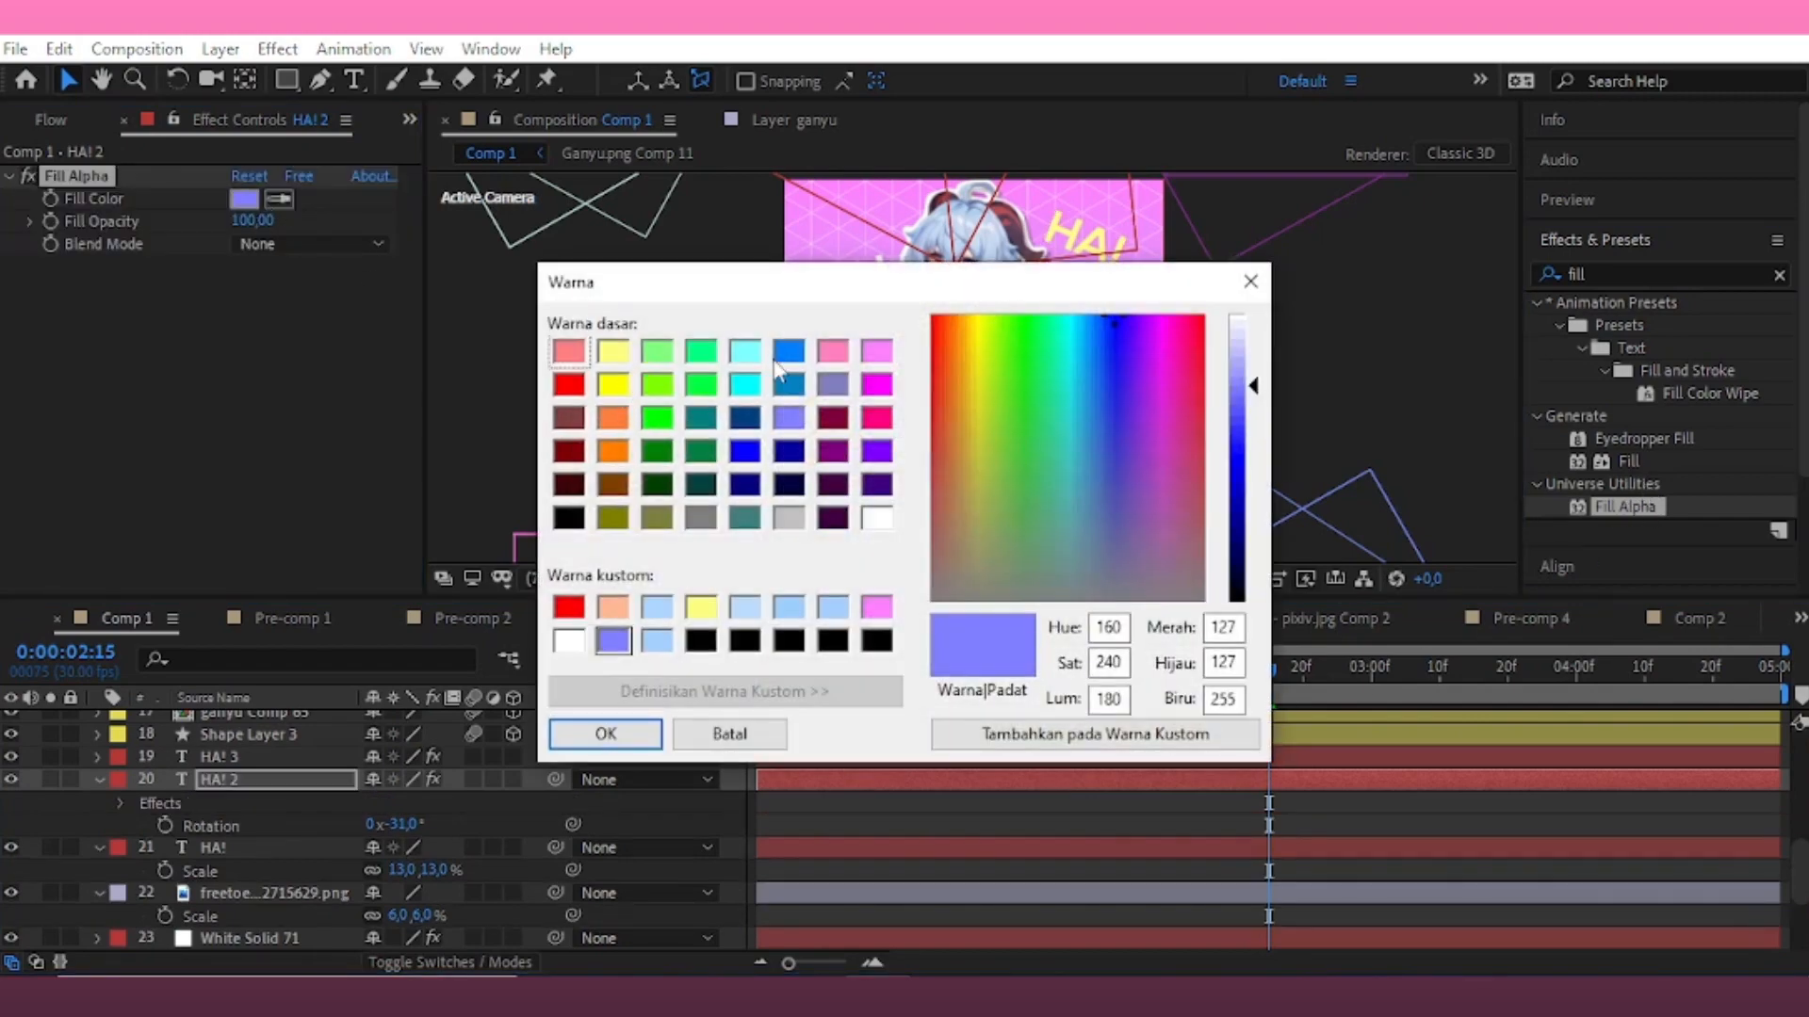
pyautogui.click(789, 352)
pyautogui.click(1251, 382)
pyautogui.click(605, 734)
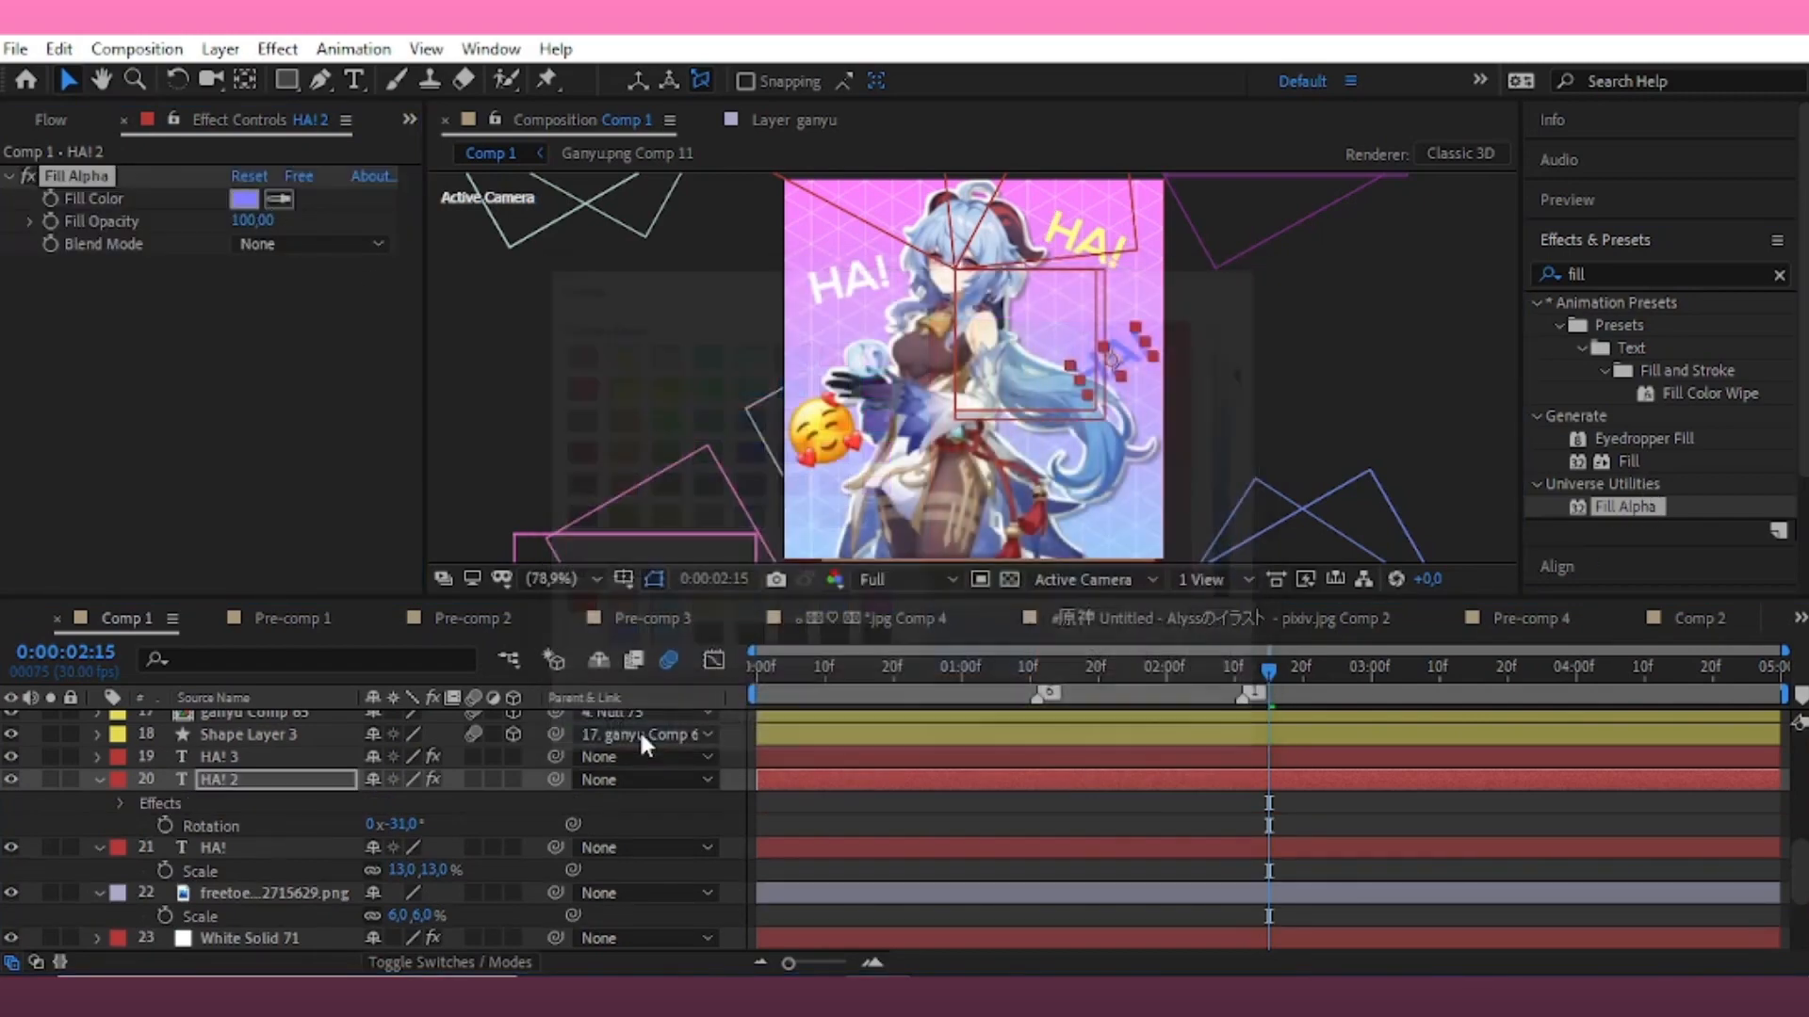
# Apply Drop Shadow to HA! 2 and set its opacity to 25%
pyautogui.press('BackSpace')
pyautogui.press('BackSpace')
pyautogui.press('BackSpace')
pyautogui.press('BackSpace')
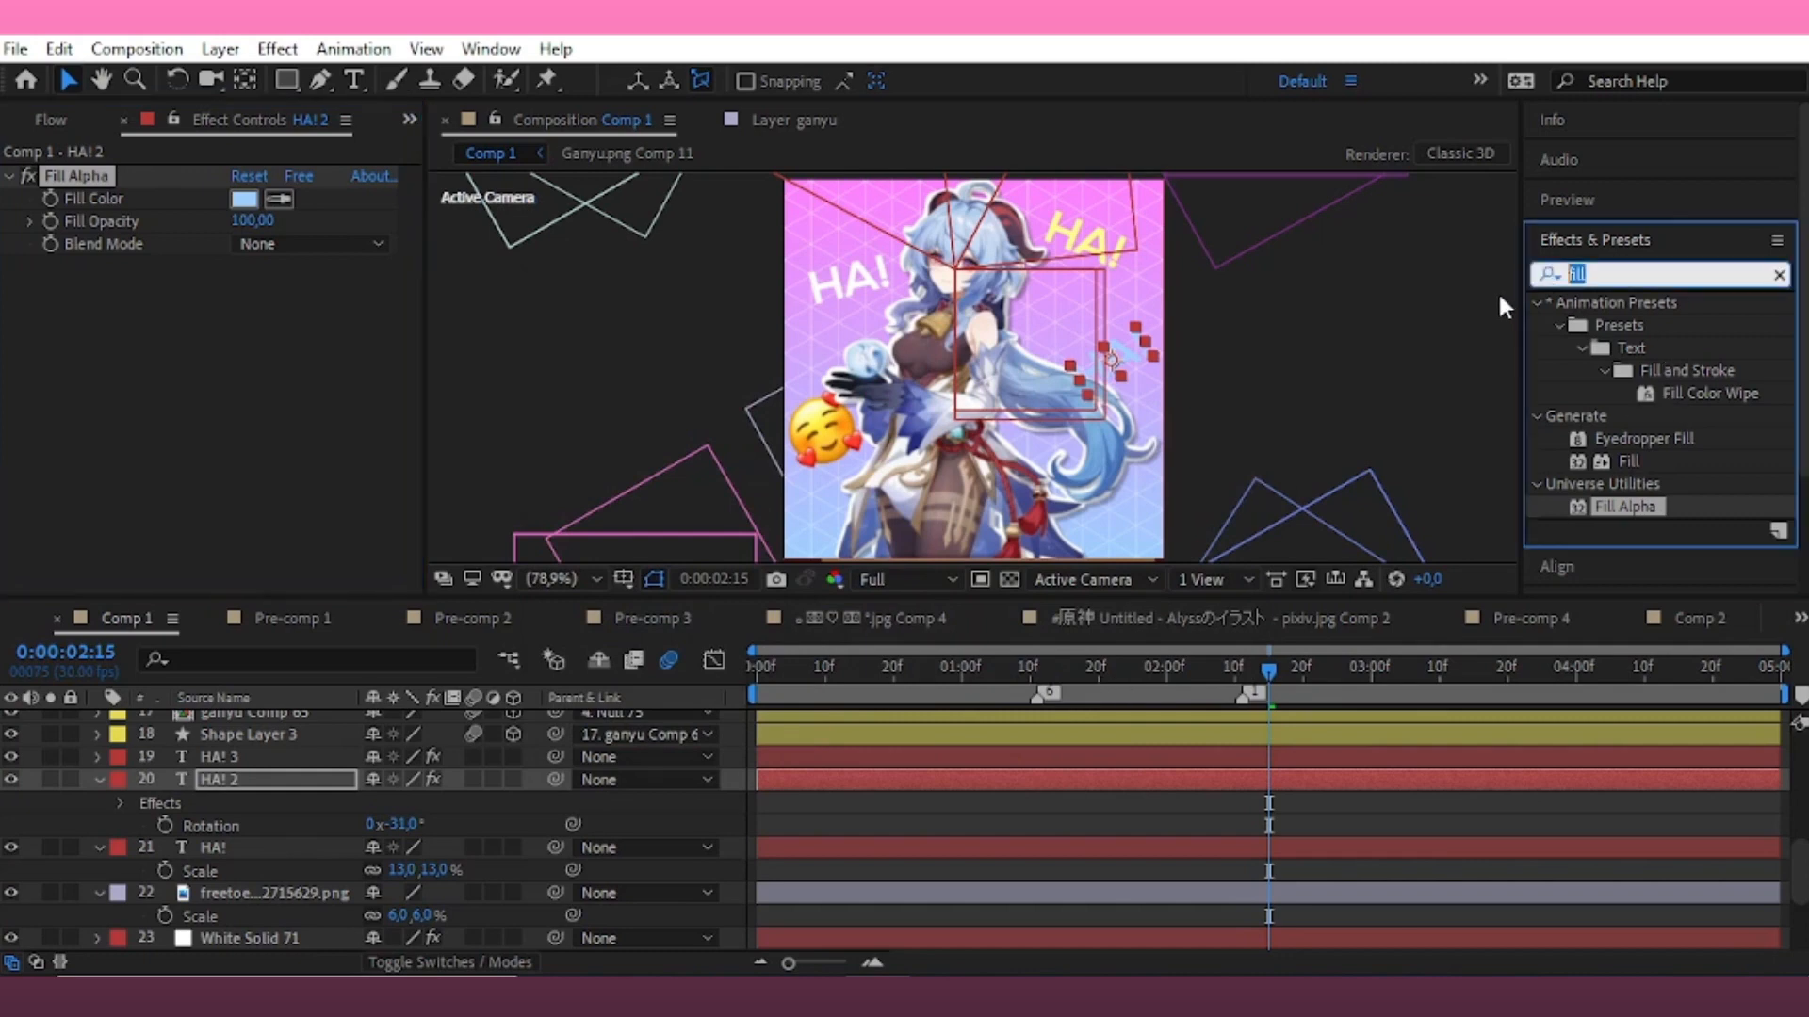
pyautogui.write('drop')
pyautogui.doubleClick(1648, 531)
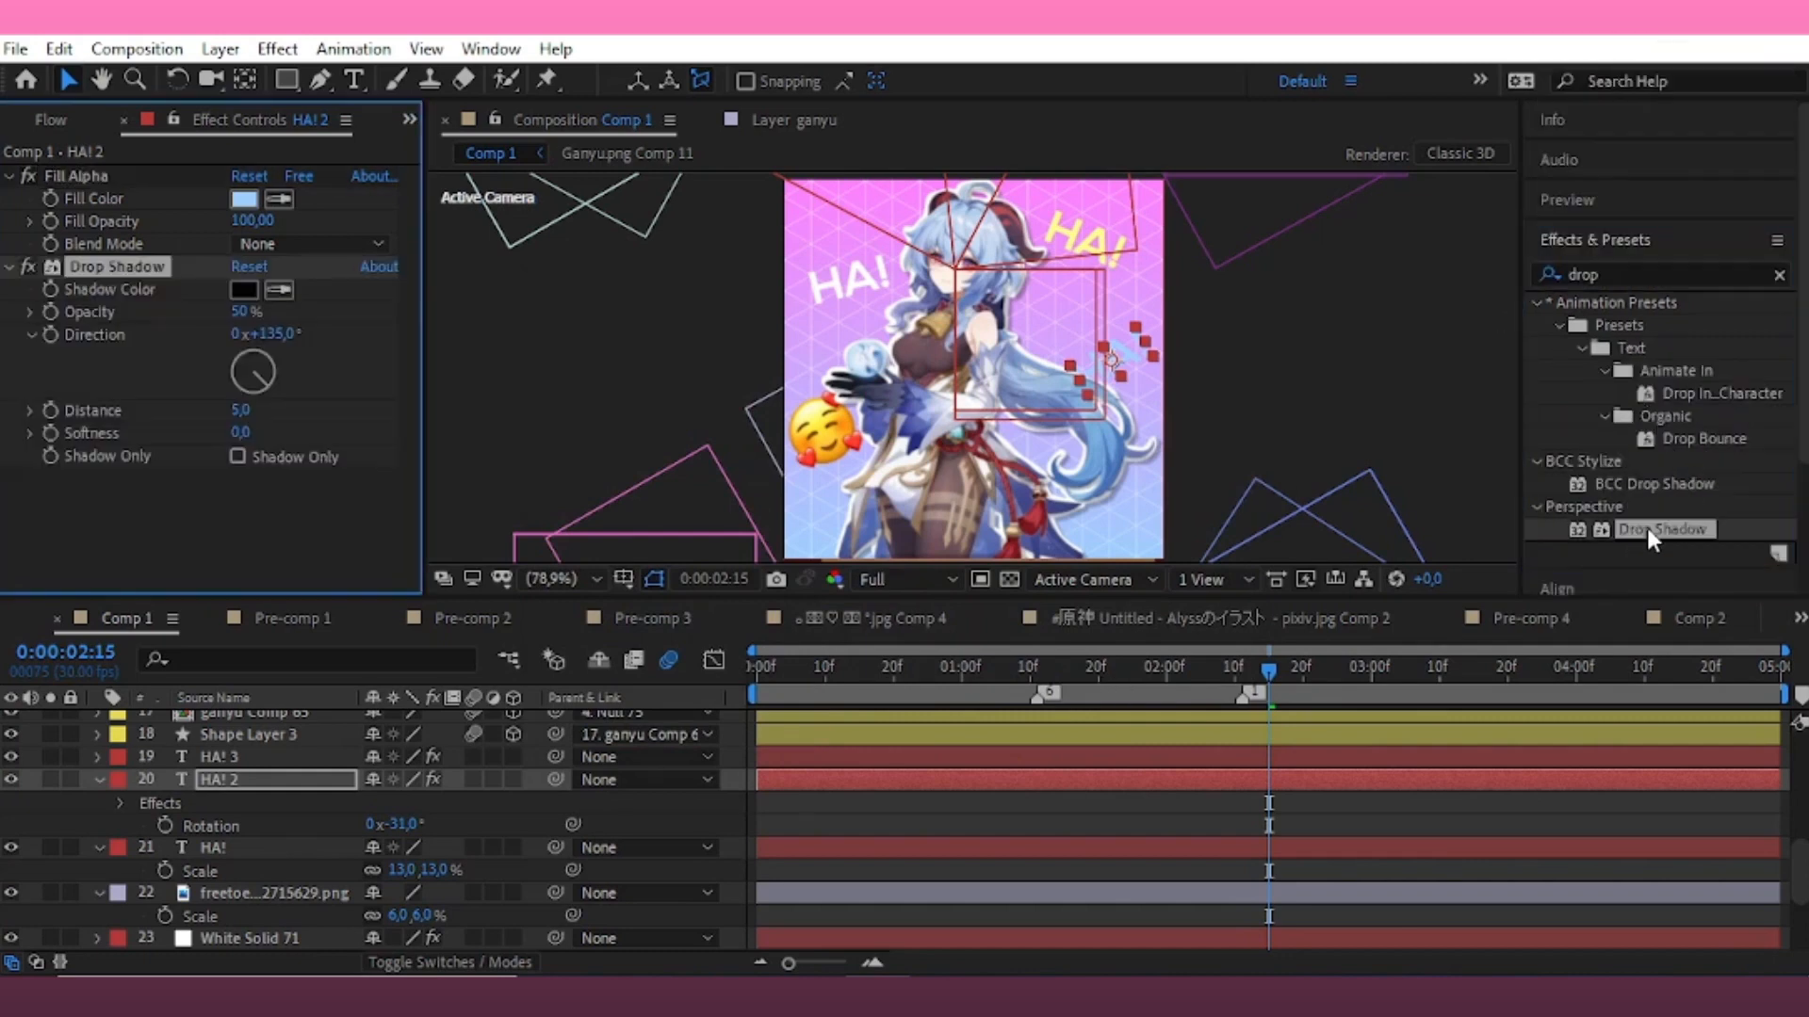
pyautogui.write('25')
pyautogui.press('Return')
# Copy HA! 2's Drop Shadow to the other HA! texts and the emoji layer, setting the emoji shadow's distance to 80
pyautogui.click(129, 269)
pyautogui.moveTo(164, 855); pyautogui.dragTo(286, 933)
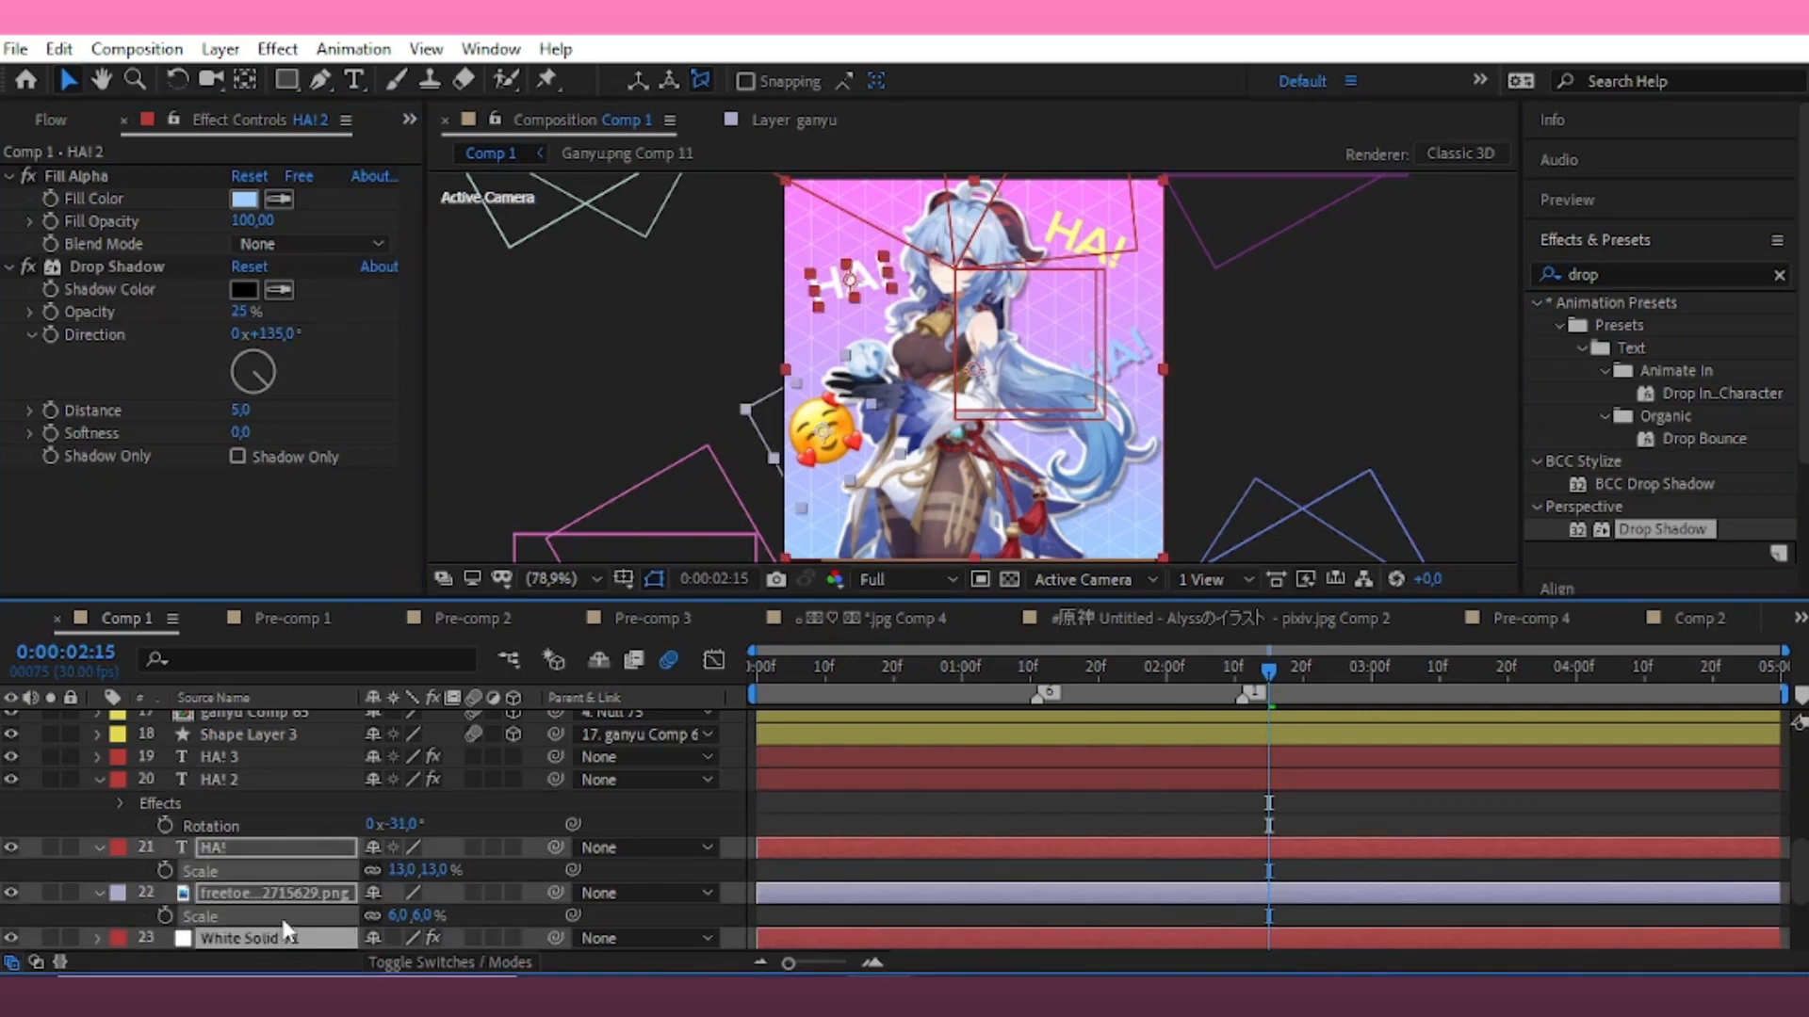
pyautogui.click(254, 757)
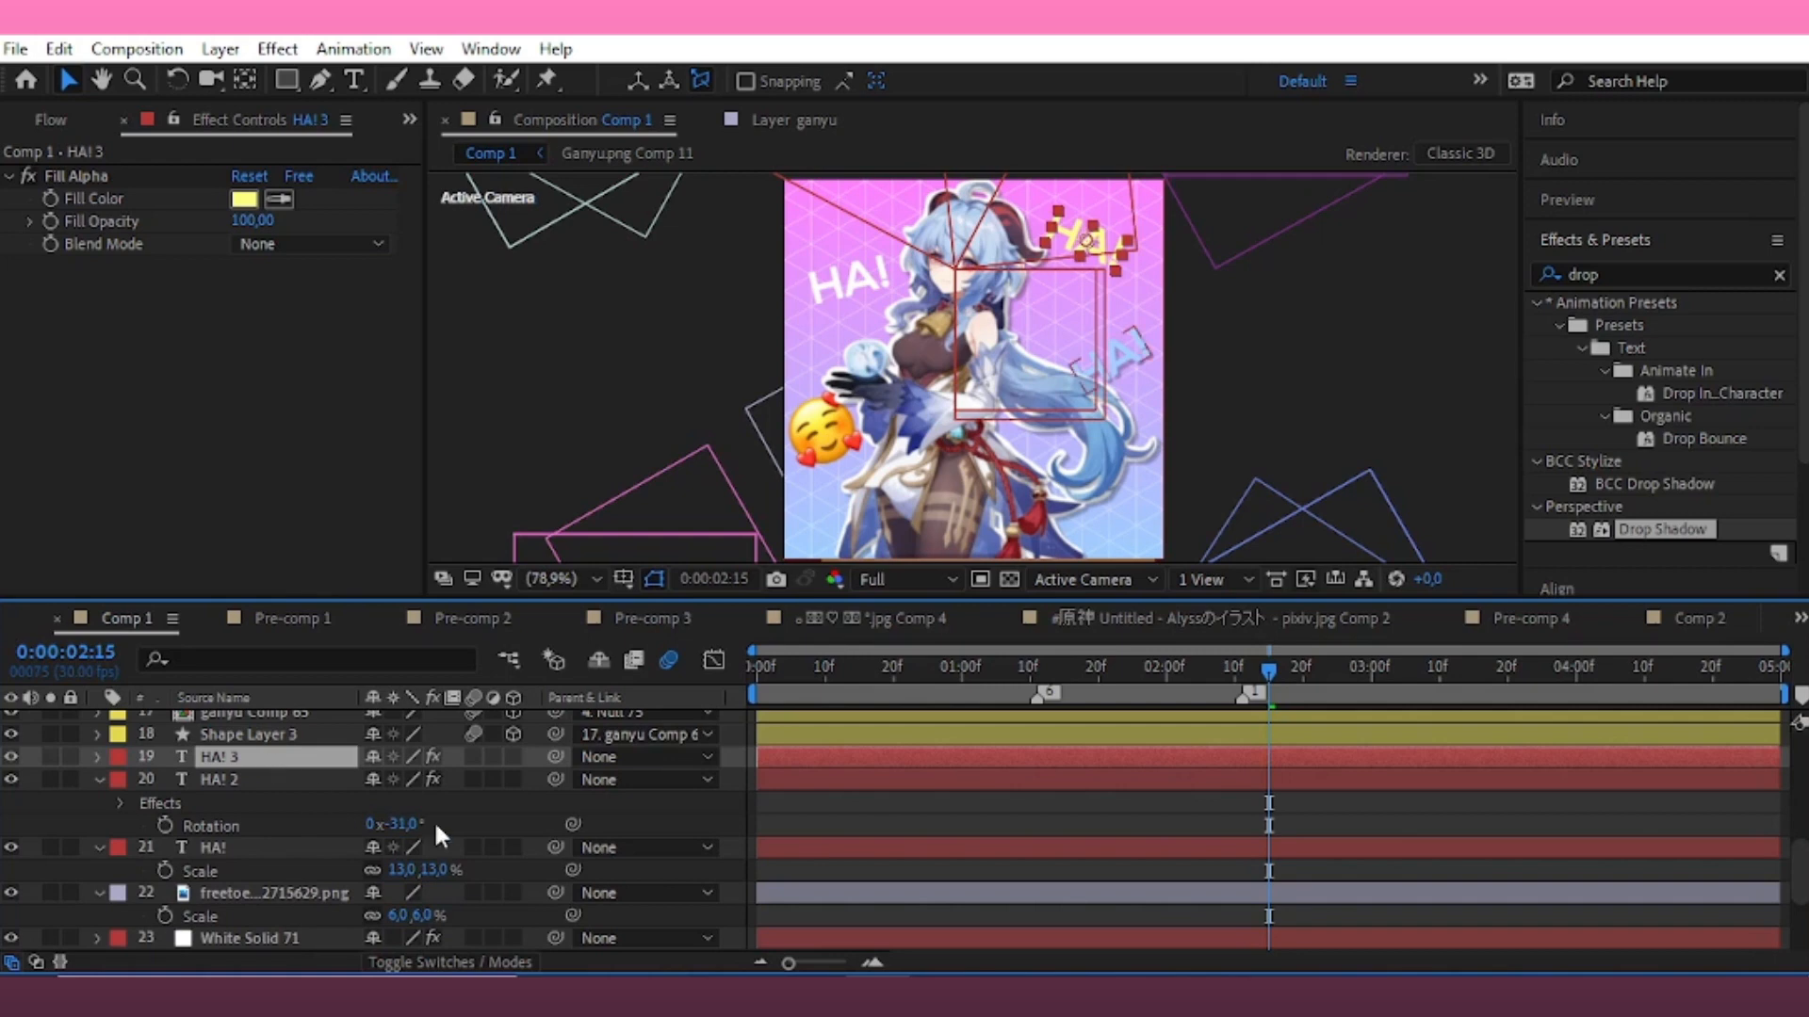
pyautogui.scroll(-1, 390, 811)
pyautogui.click(256, 782)
pyautogui.hotkey('ctrl', 'v')
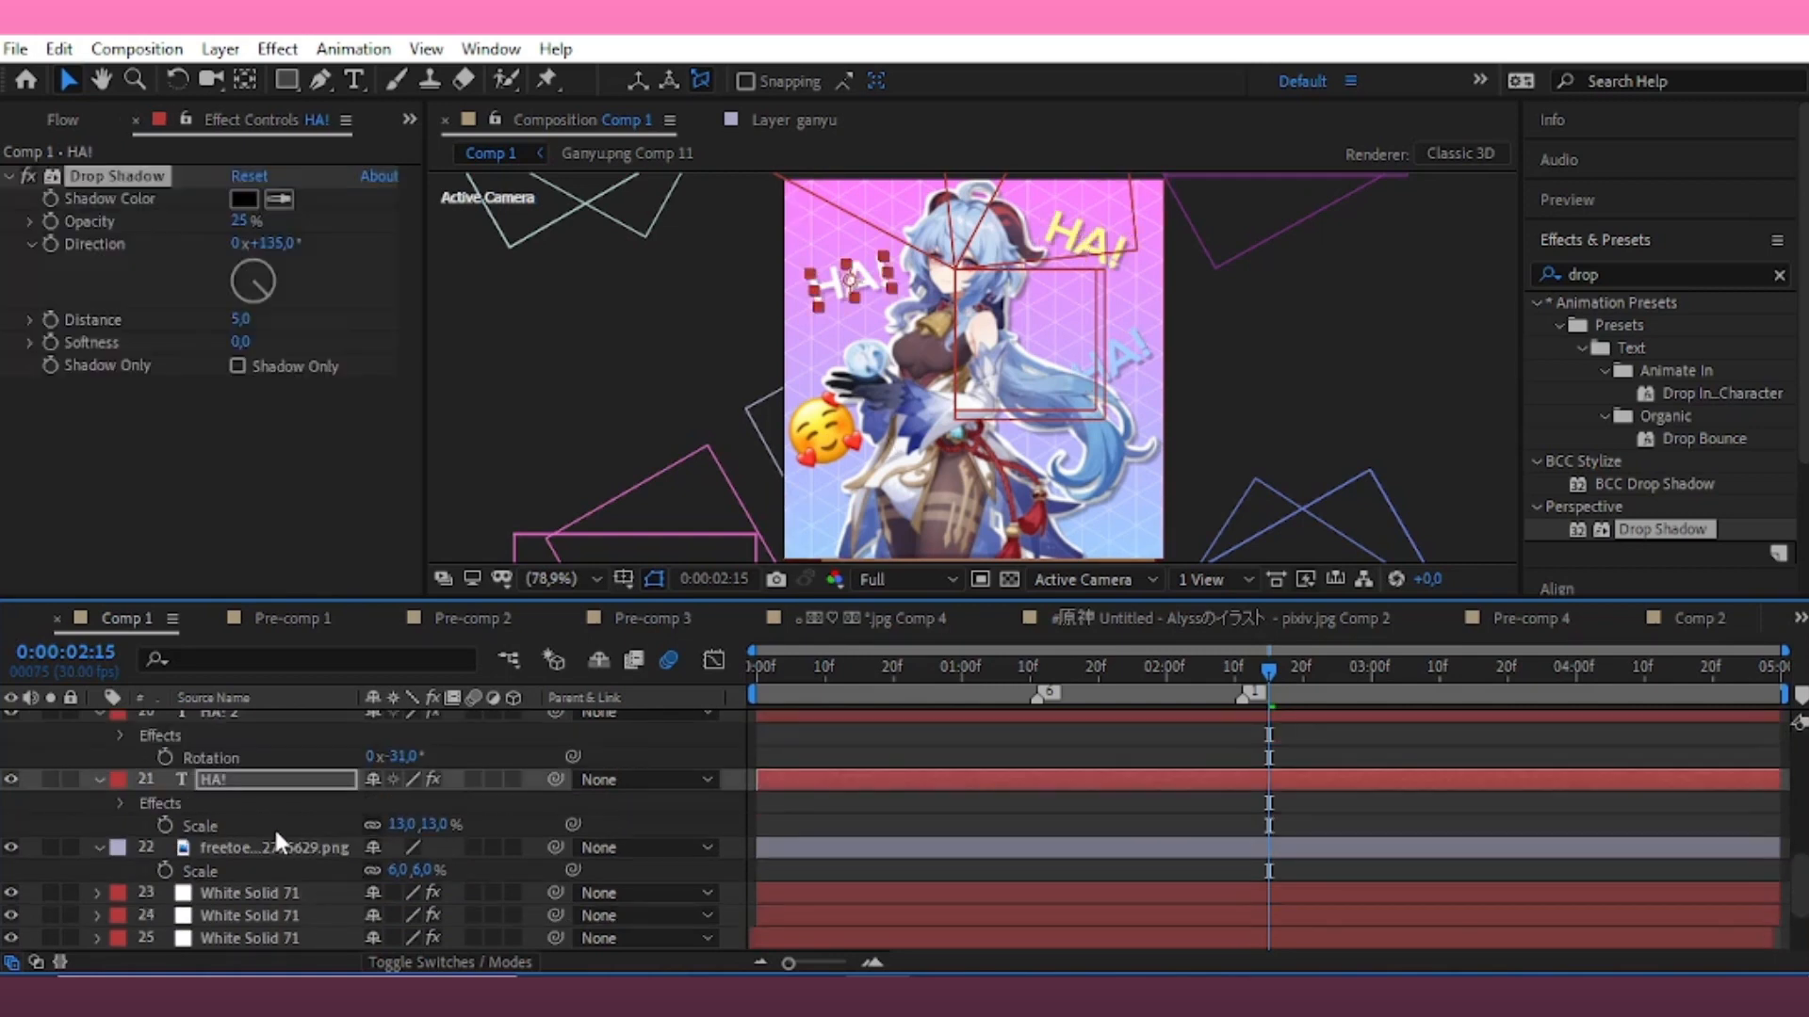
pyautogui.click(274, 827)
pyautogui.hotkey('ctrl', 'v')
# Keyframe Position of the three HA! texts and the emoji at 0:00:02:11, and move all four behind Ganyu at 0:00:02:01
pyautogui.click(1036, 778)
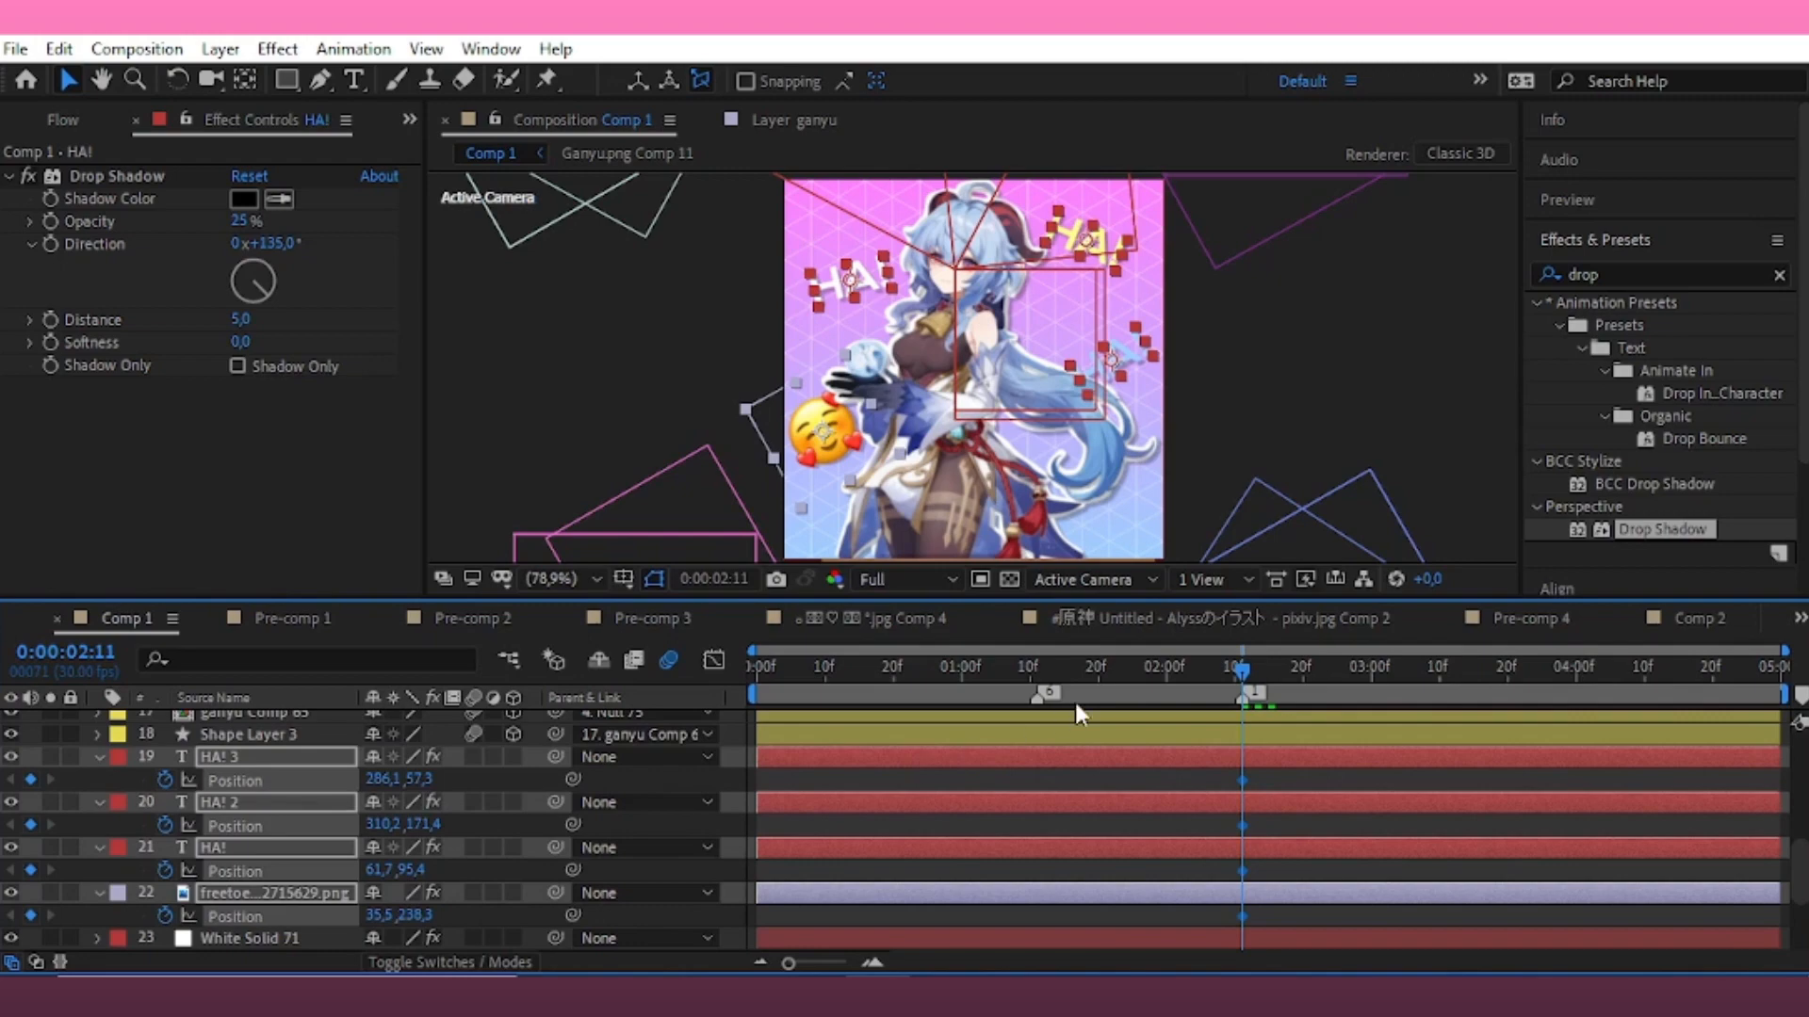
pyautogui.moveTo(1111, 679); pyautogui.dragTo(1175, 712)
pyautogui.click(1261, 773)
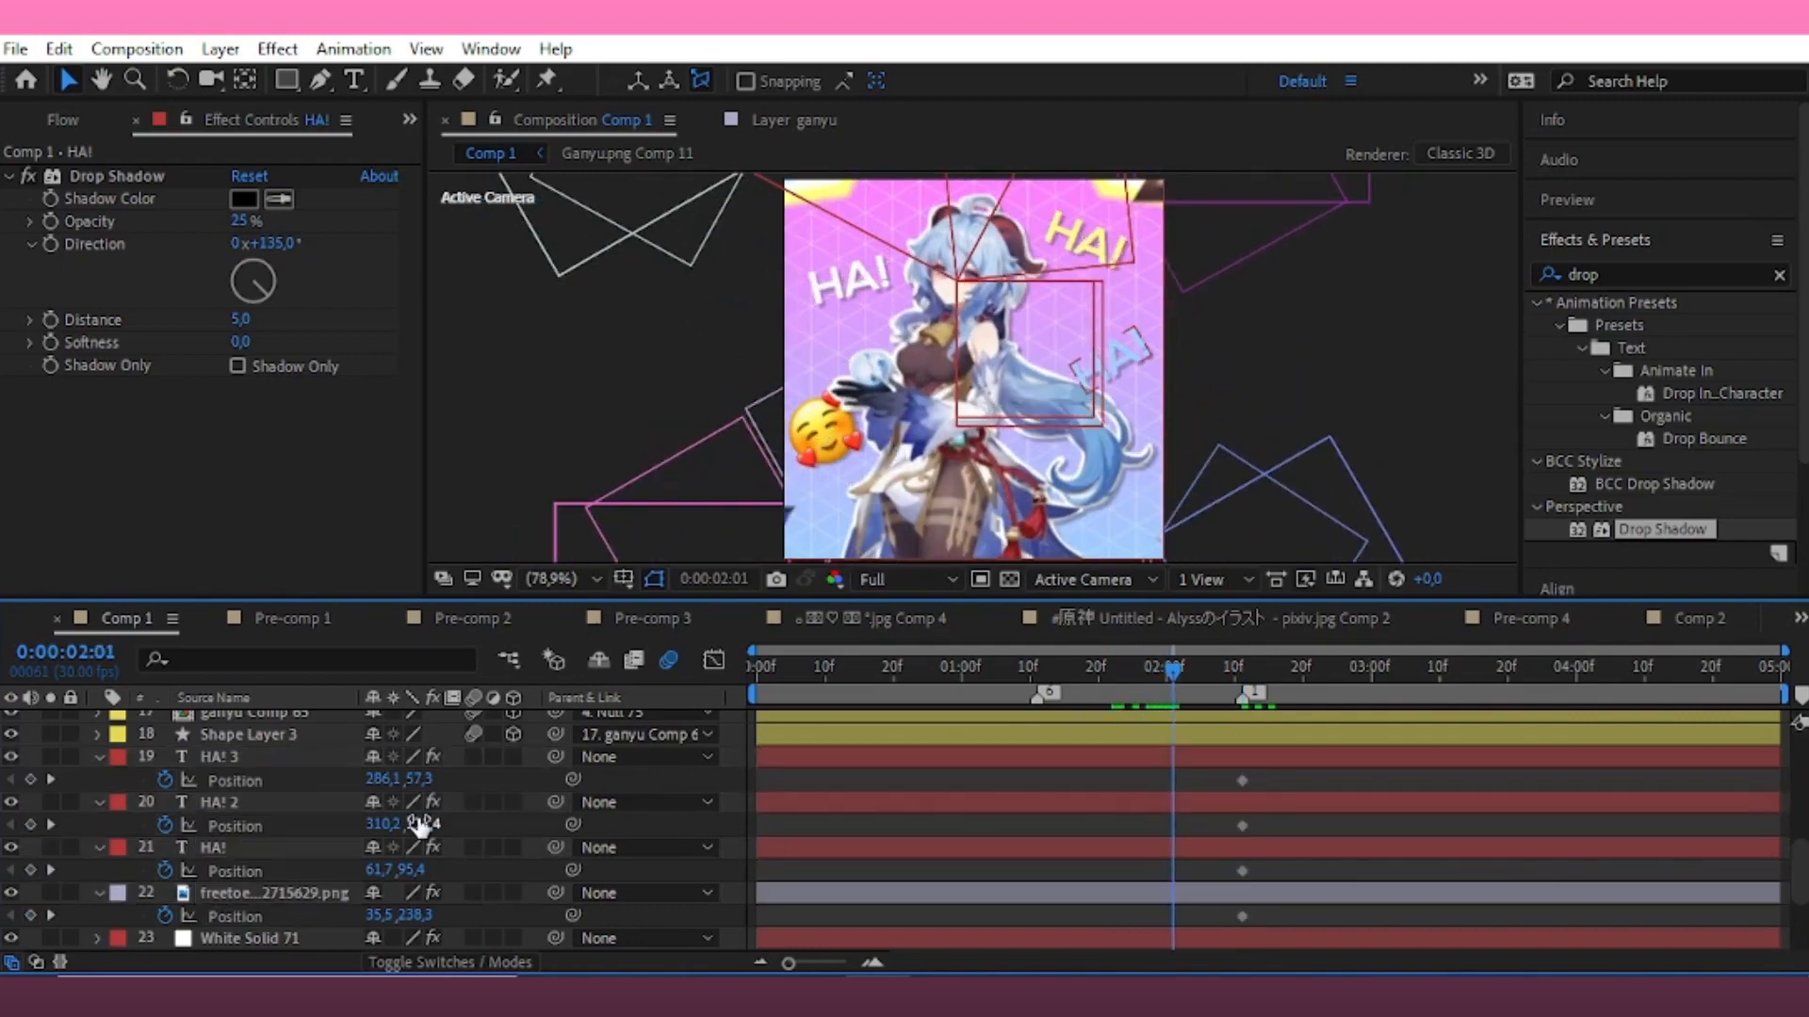
pyautogui.moveTo(381, 780); pyautogui.dragTo(322, 855)
pyautogui.moveTo(426, 782); pyautogui.dragTo(707, 780)
pyautogui.moveTo(381, 823); pyautogui.dragTo(245, 885)
pyautogui.moveTo(360, 867); pyautogui.dragTo(488, 867)
pyautogui.moveTo(375, 915); pyautogui.dragTo(542, 907)
# Shift the starting Position keyframes of the HA! texts and emoji back to marker 6 and apply Easy Ease to all their Position keyframes
pyautogui.moveTo(1196, 780); pyautogui.dragTo(1133, 927)
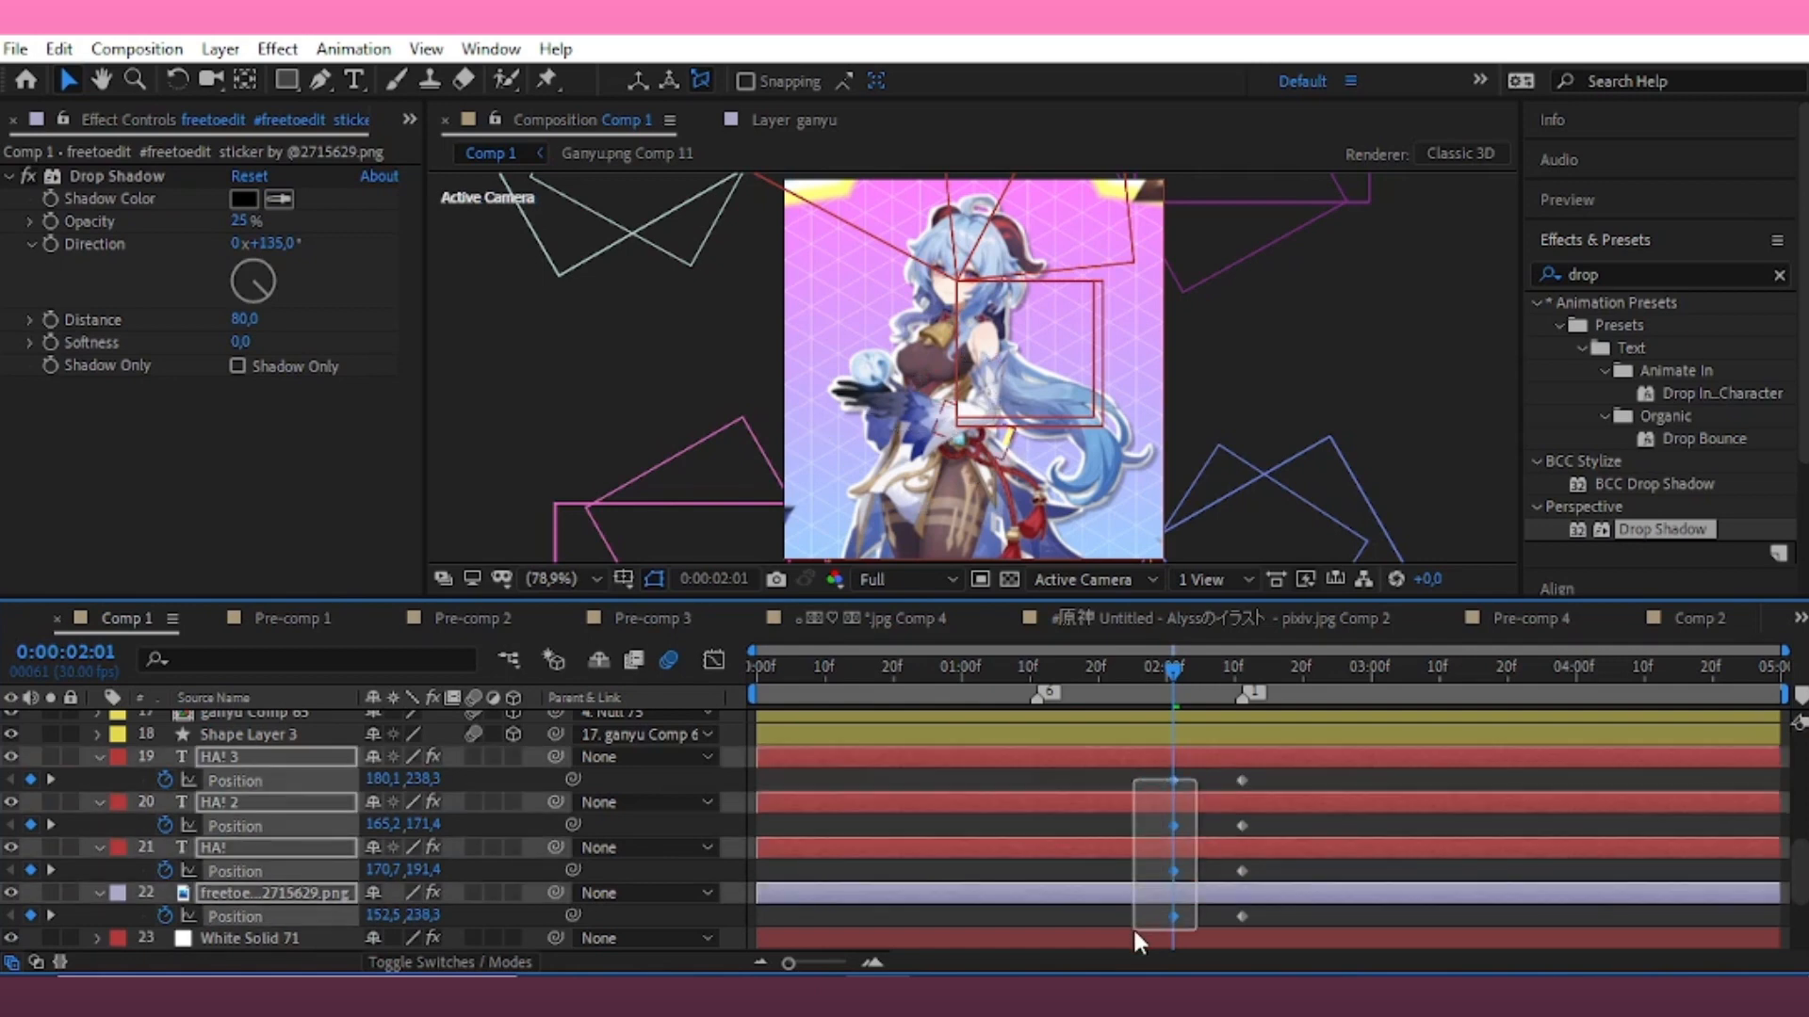
pyautogui.moveTo(1174, 780); pyautogui.dragTo(1040, 840)
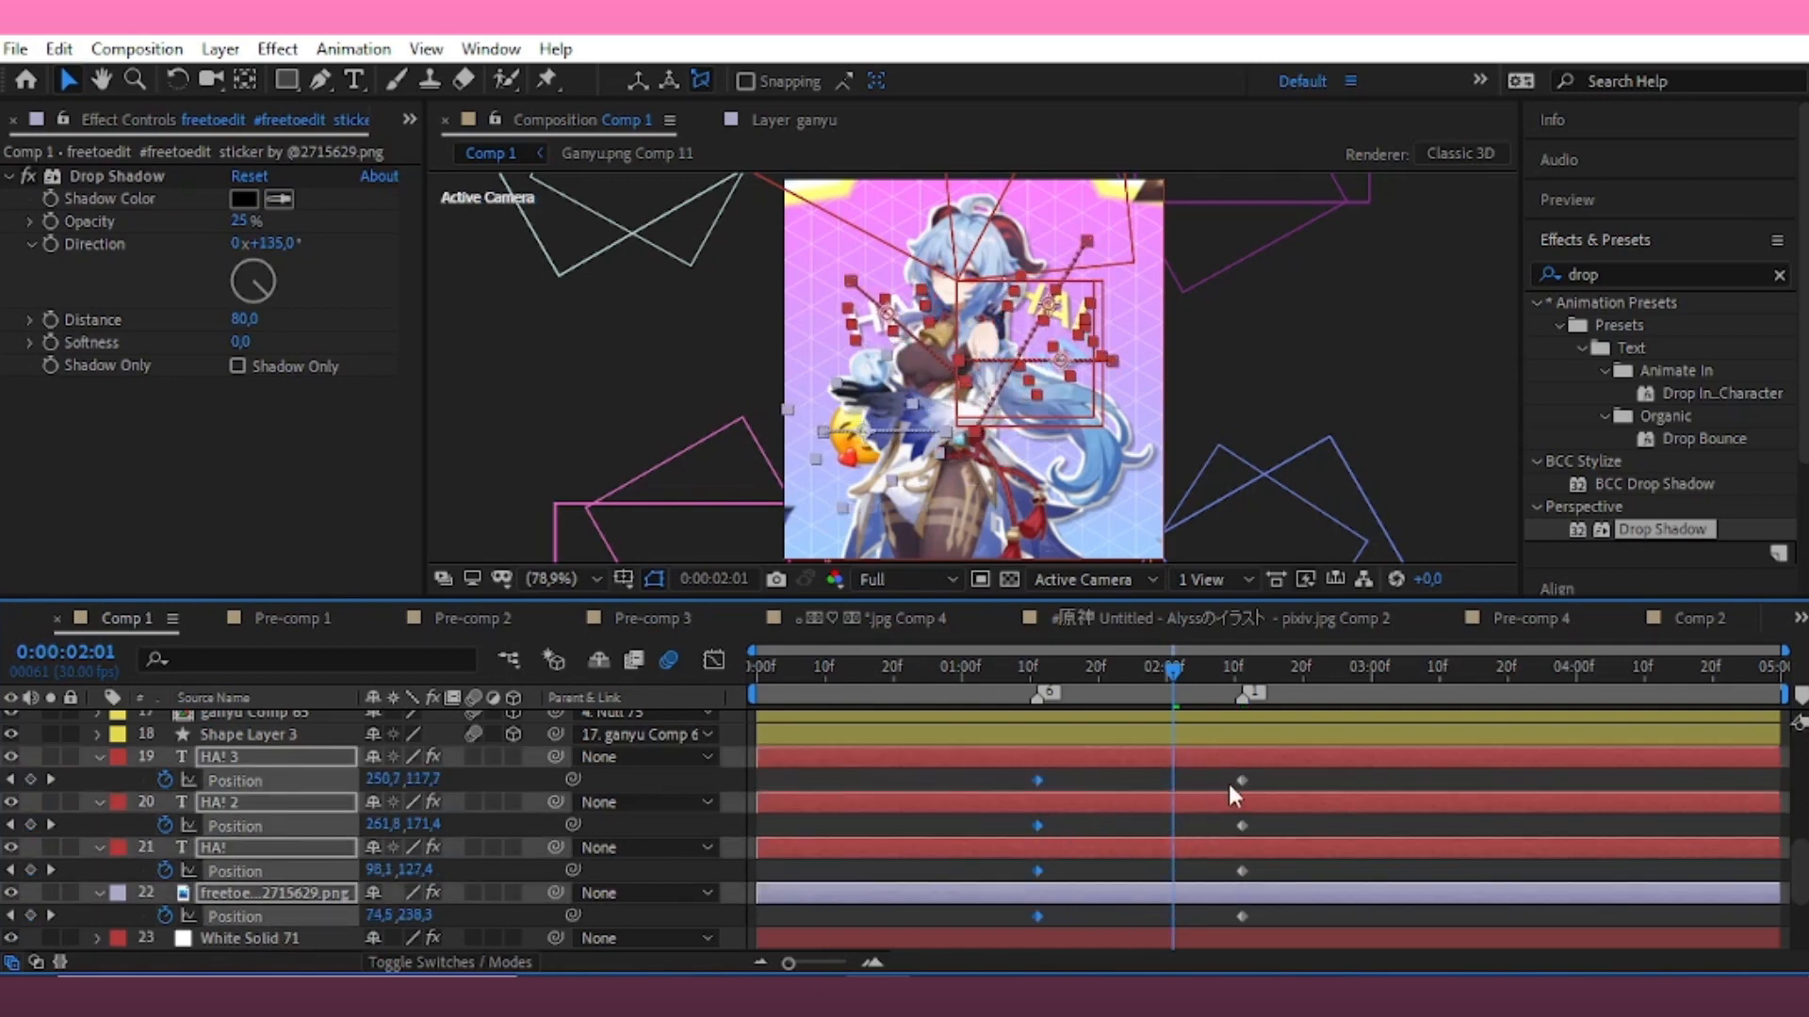
pyautogui.moveTo(1249, 775); pyautogui.dragTo(964, 913)
pyautogui.press('F9')
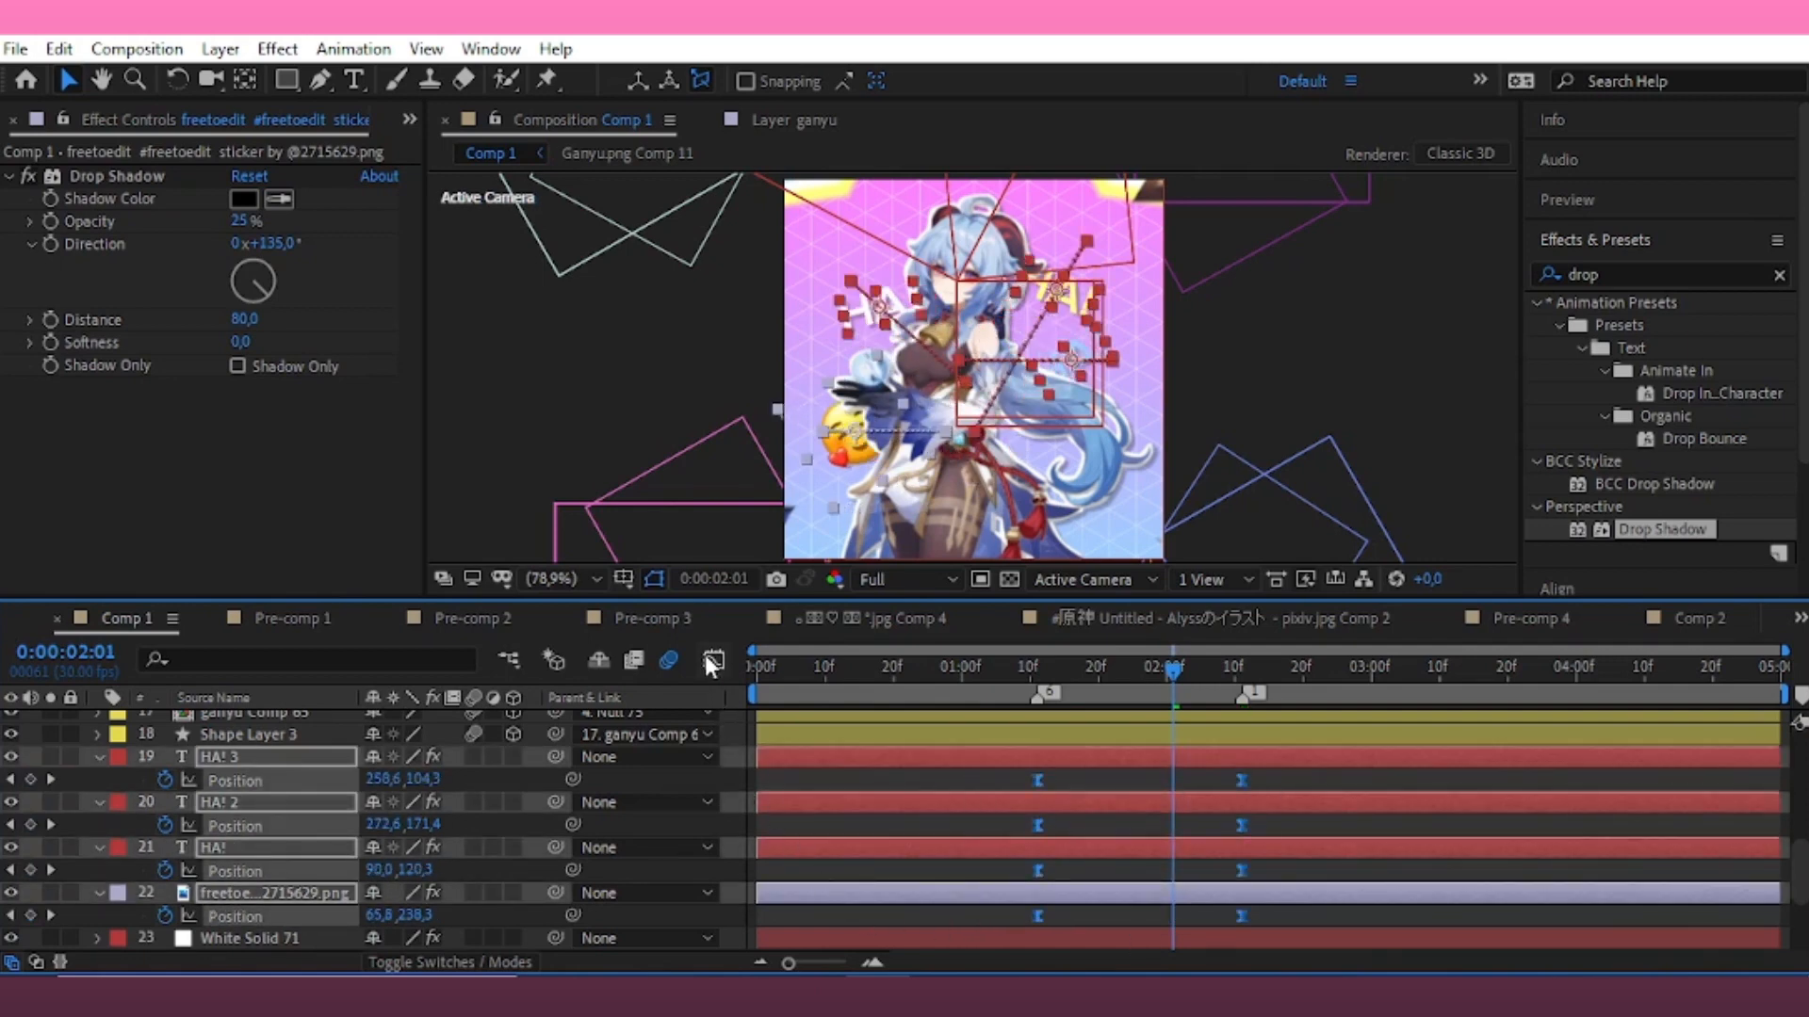
# Shape the HA! texts' and emoji's Position speed graph into a steep mid-move peak, enable their motion blur, and preview the motion
pyautogui.click(713, 663)
pyautogui.moveTo(1072, 897); pyautogui.dragTo(1120, 896)
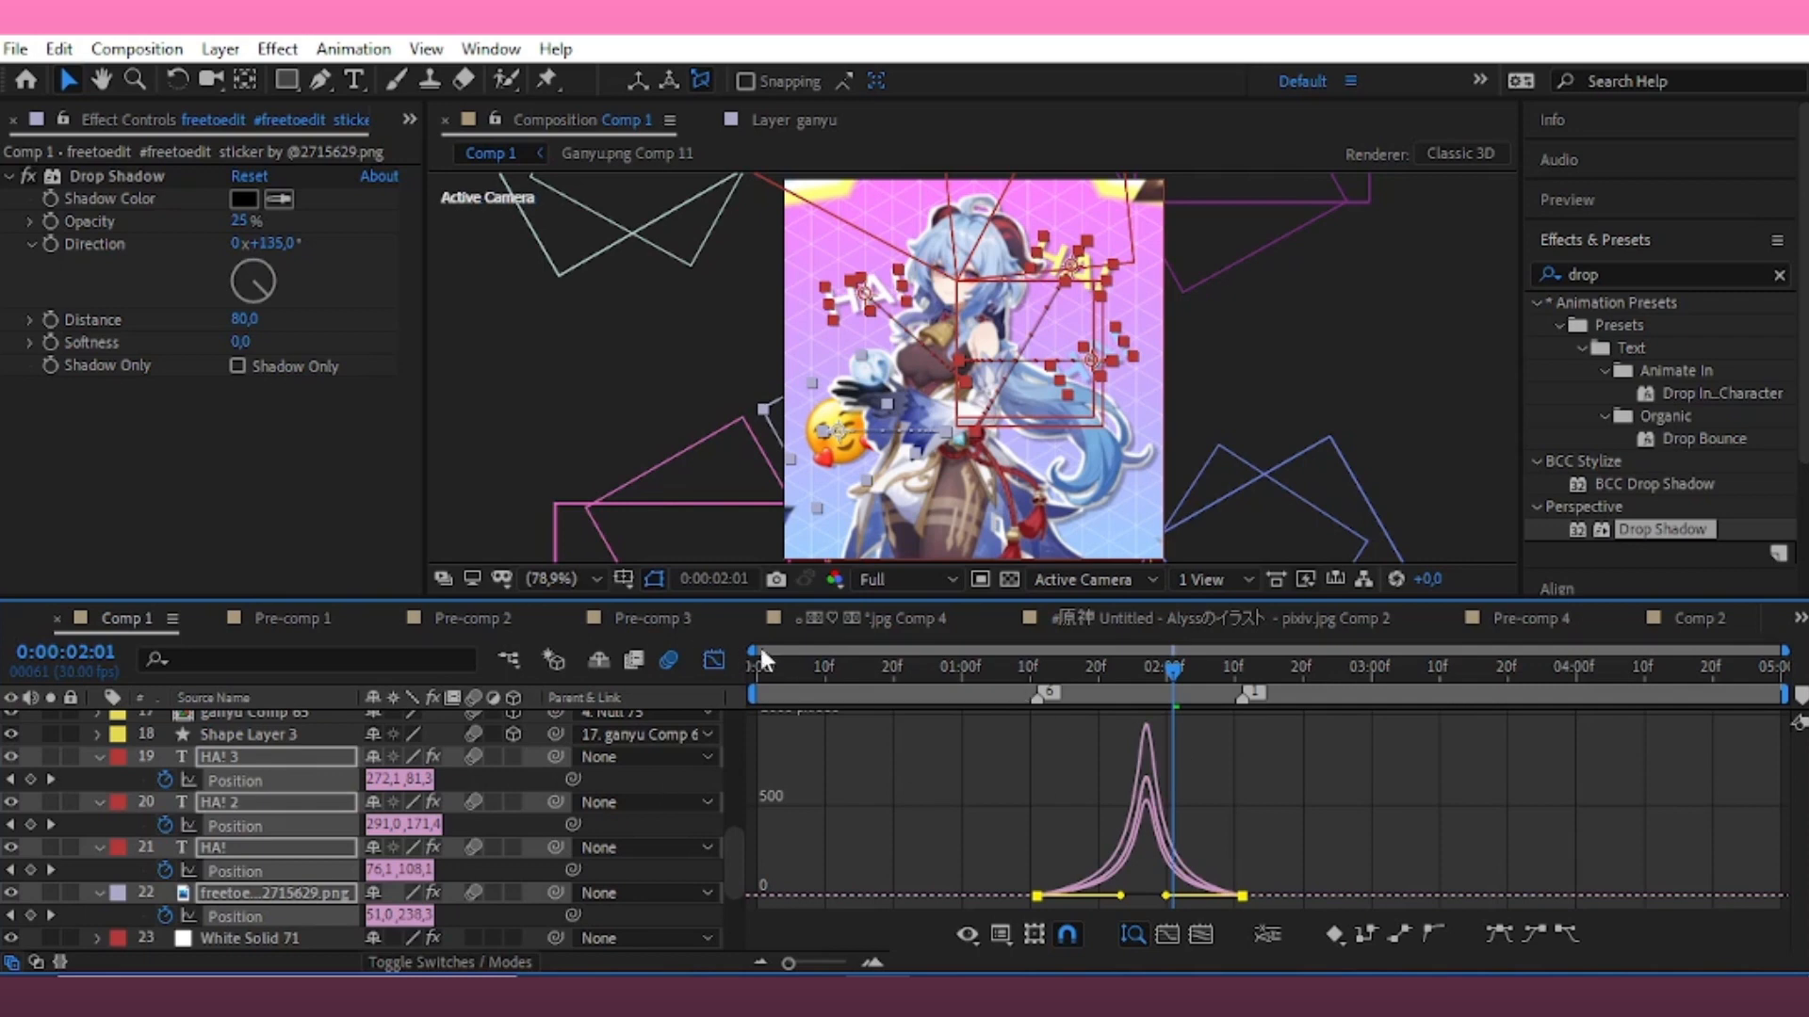
pyautogui.hotkey('shift', 'F3')
pyautogui.moveTo(1144, 671); pyautogui.dragTo(992, 725)
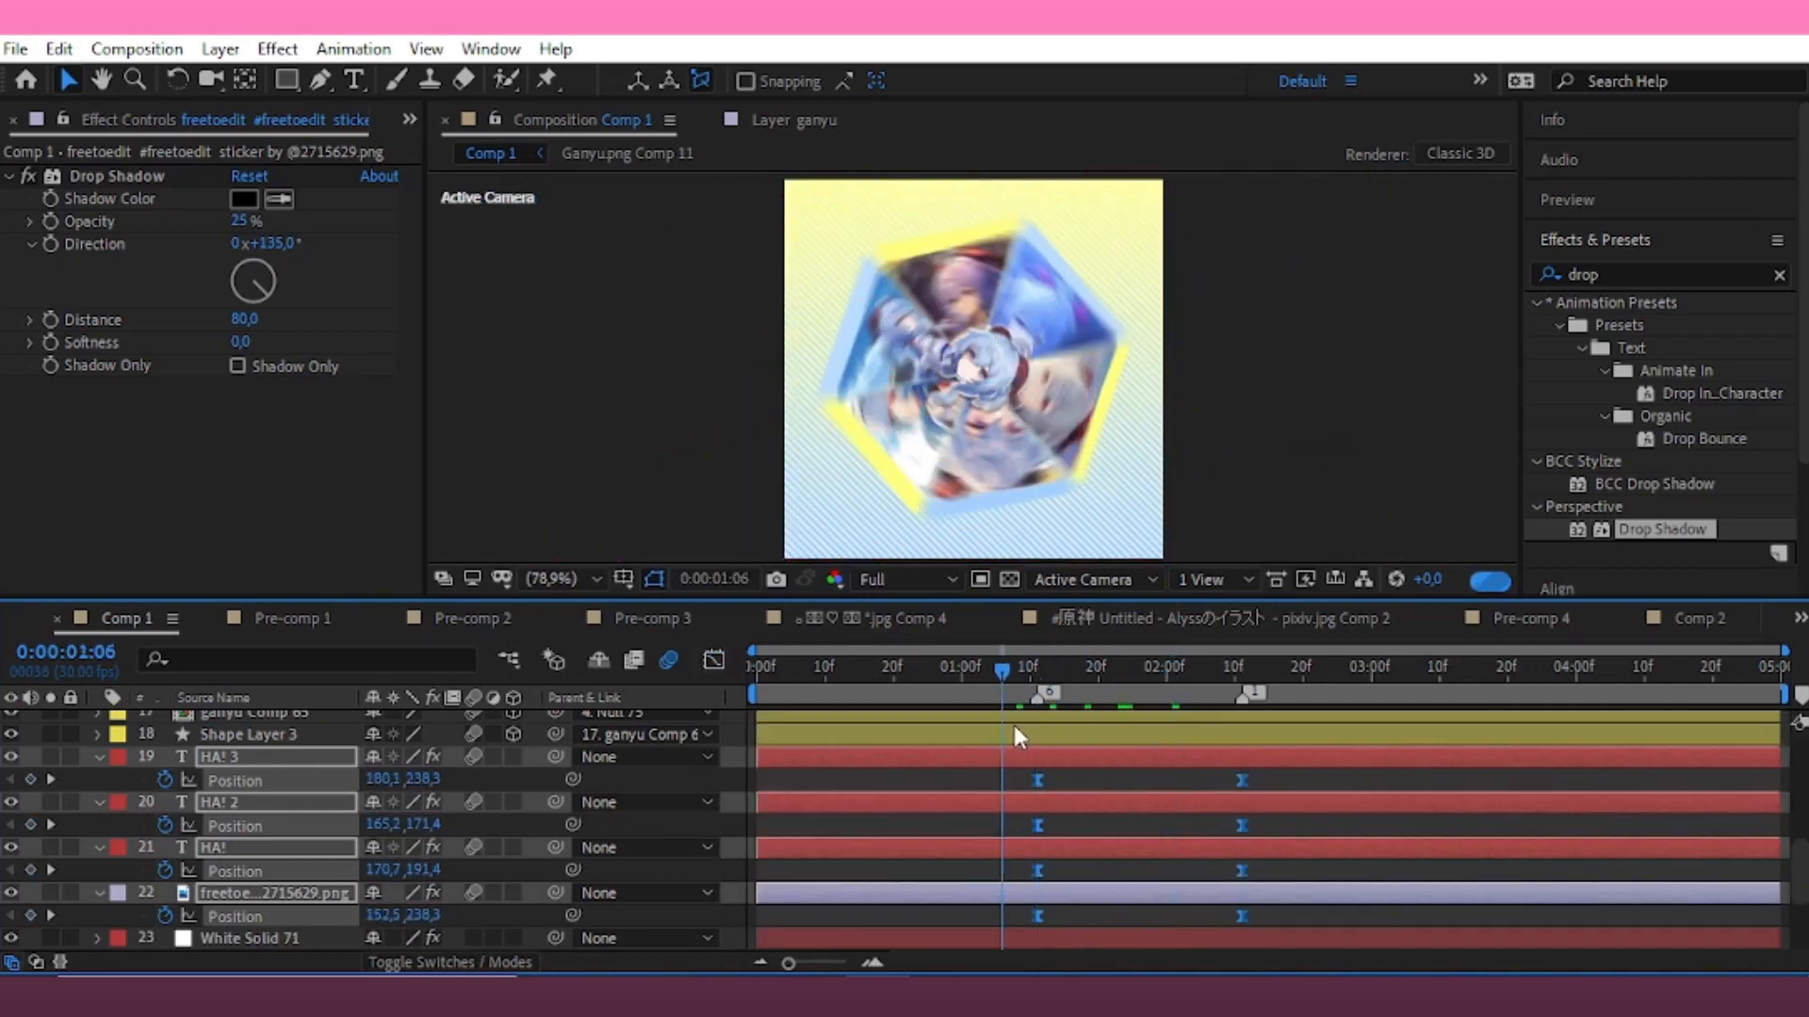
pyautogui.press('space')
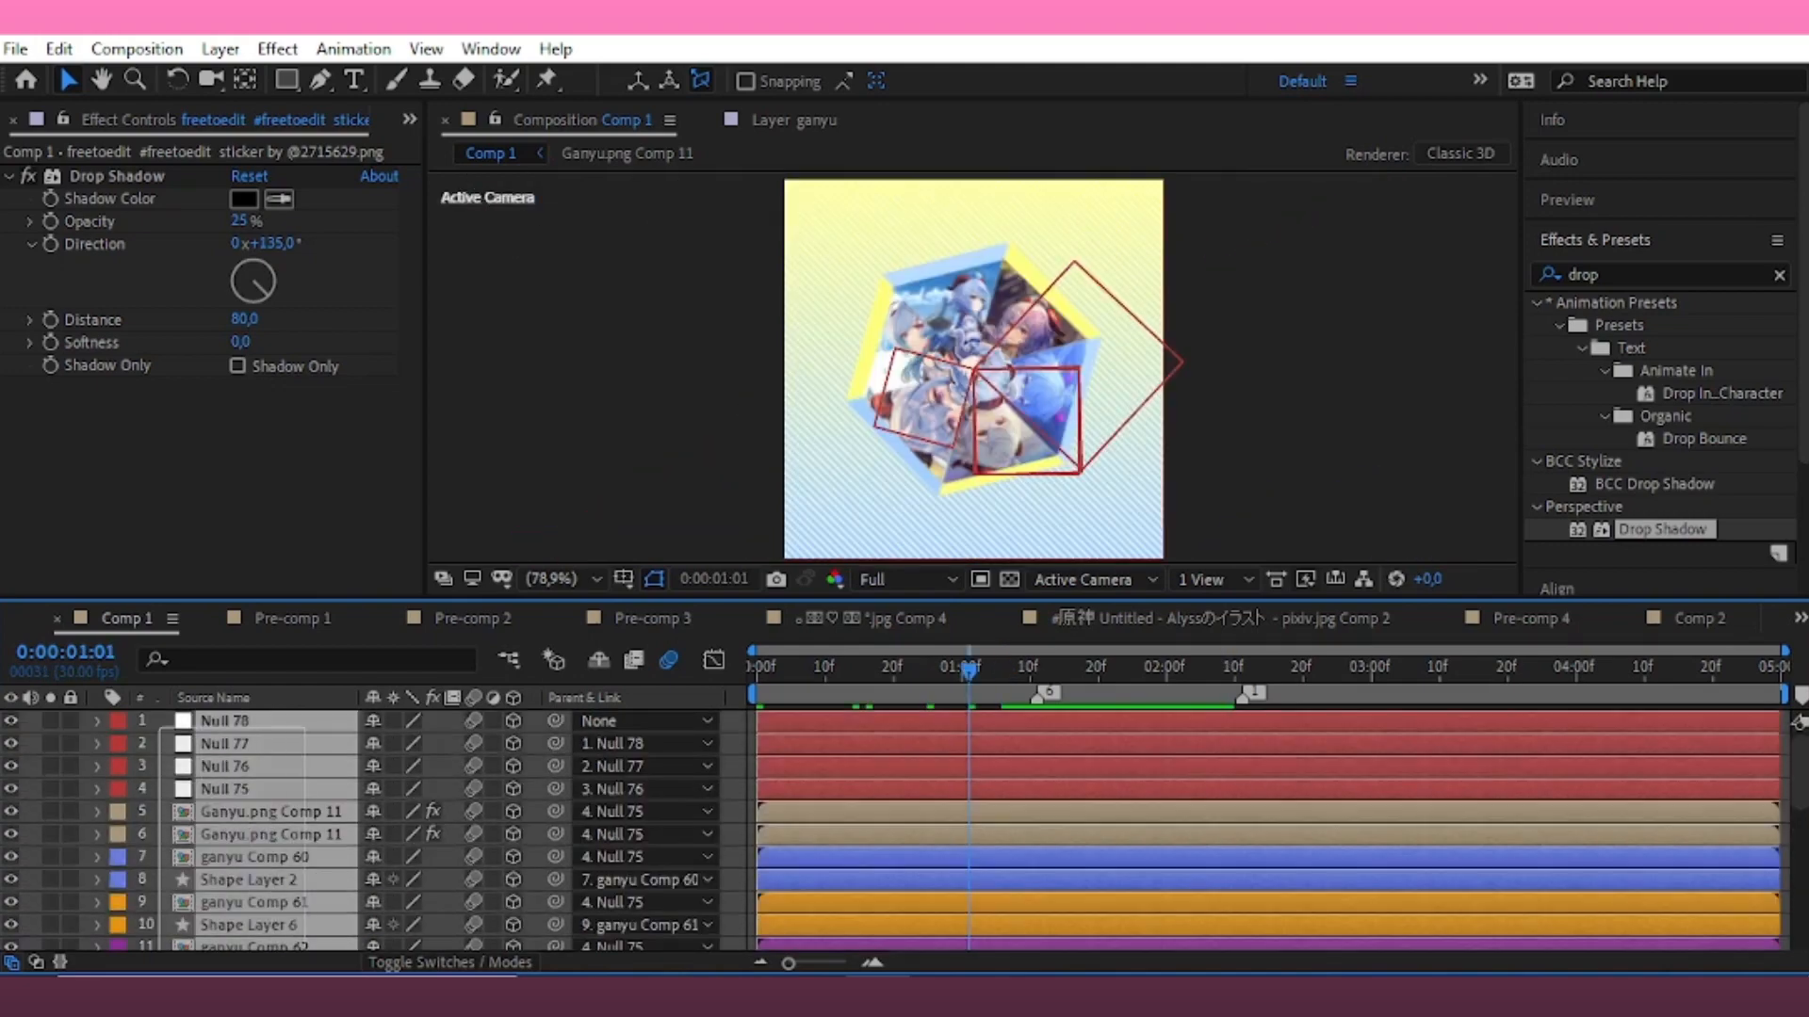
# Pre-compose all layers from Null 78 down to the emoji as Pre-comp 35, moving all attributes, and save the project
pyautogui.moveTo(304, 950); pyautogui.dragTo(394, 755)
pyautogui.rightClick(980, 751)
pyautogui.click(1036, 857)
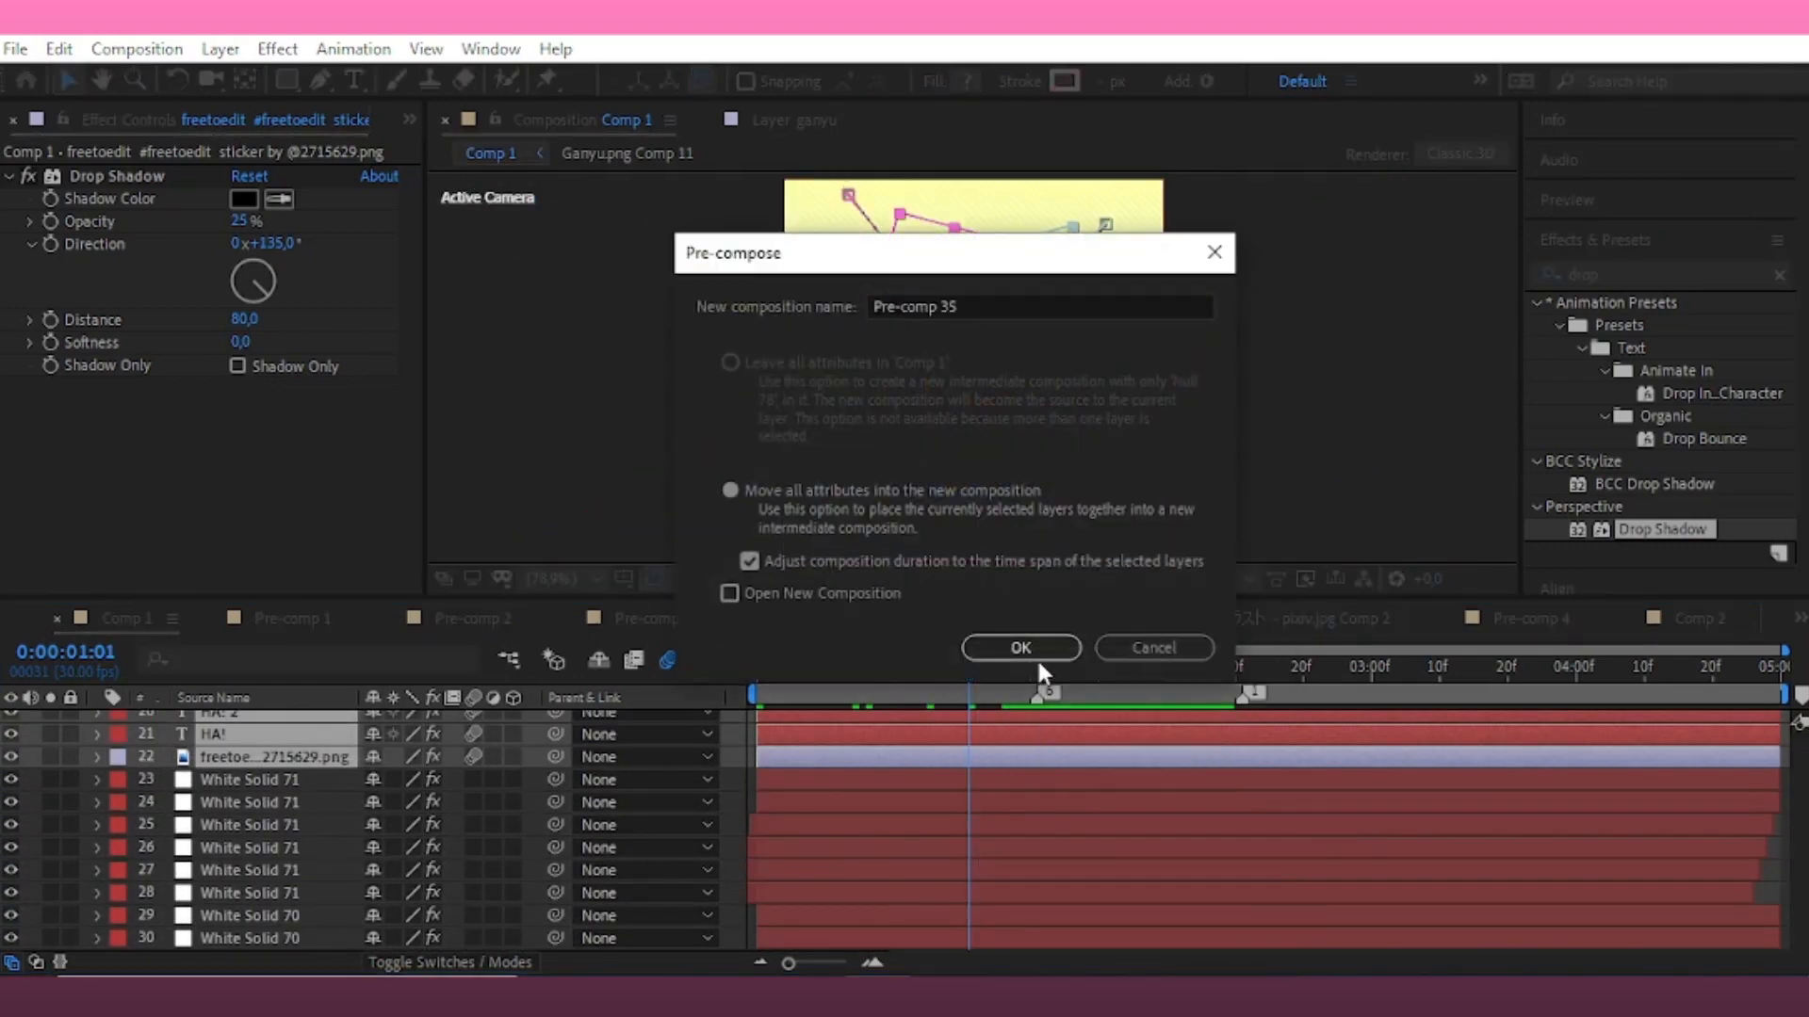
pyautogui.click(1036, 654)
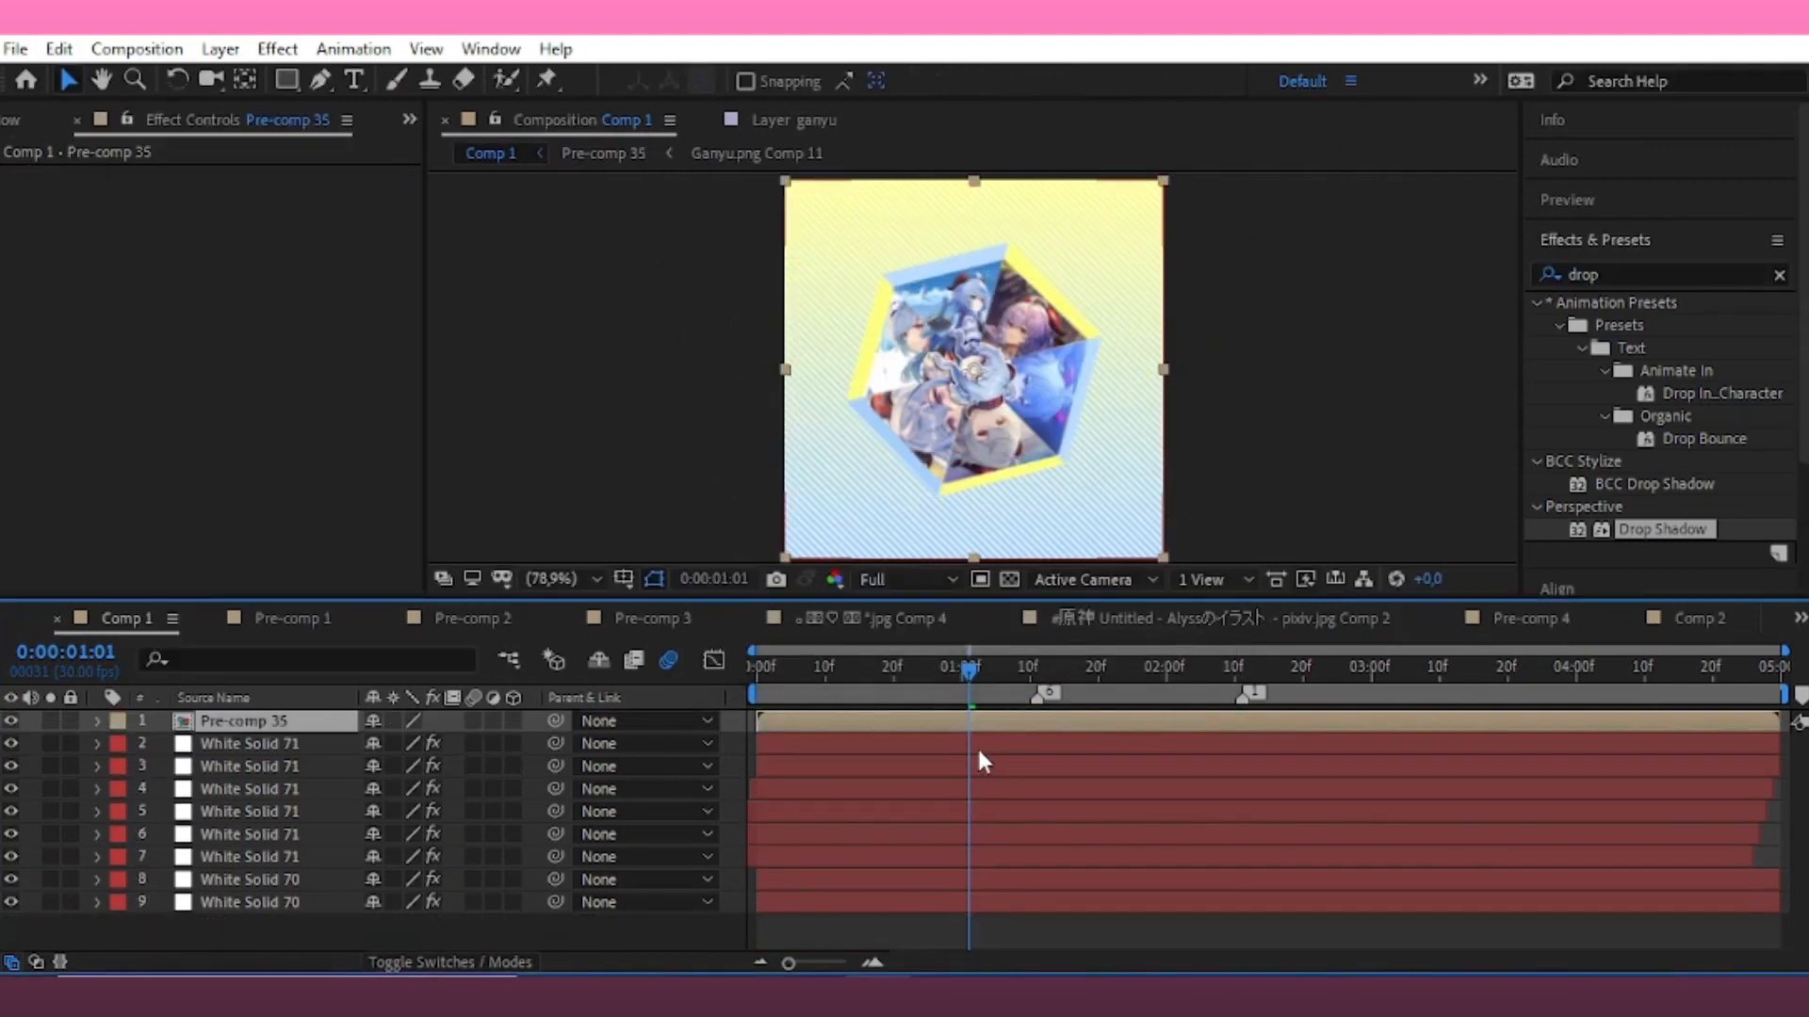
pyautogui.hotkey('ctrl', 's')
# Duplicate Pre-comp 35 twice and scale the middle copy up to nearly double its size
pyautogui.hotkey('ctrl', 'd')
pyautogui.hotkey('ctrl', 'd')
pyautogui.click(959, 742)
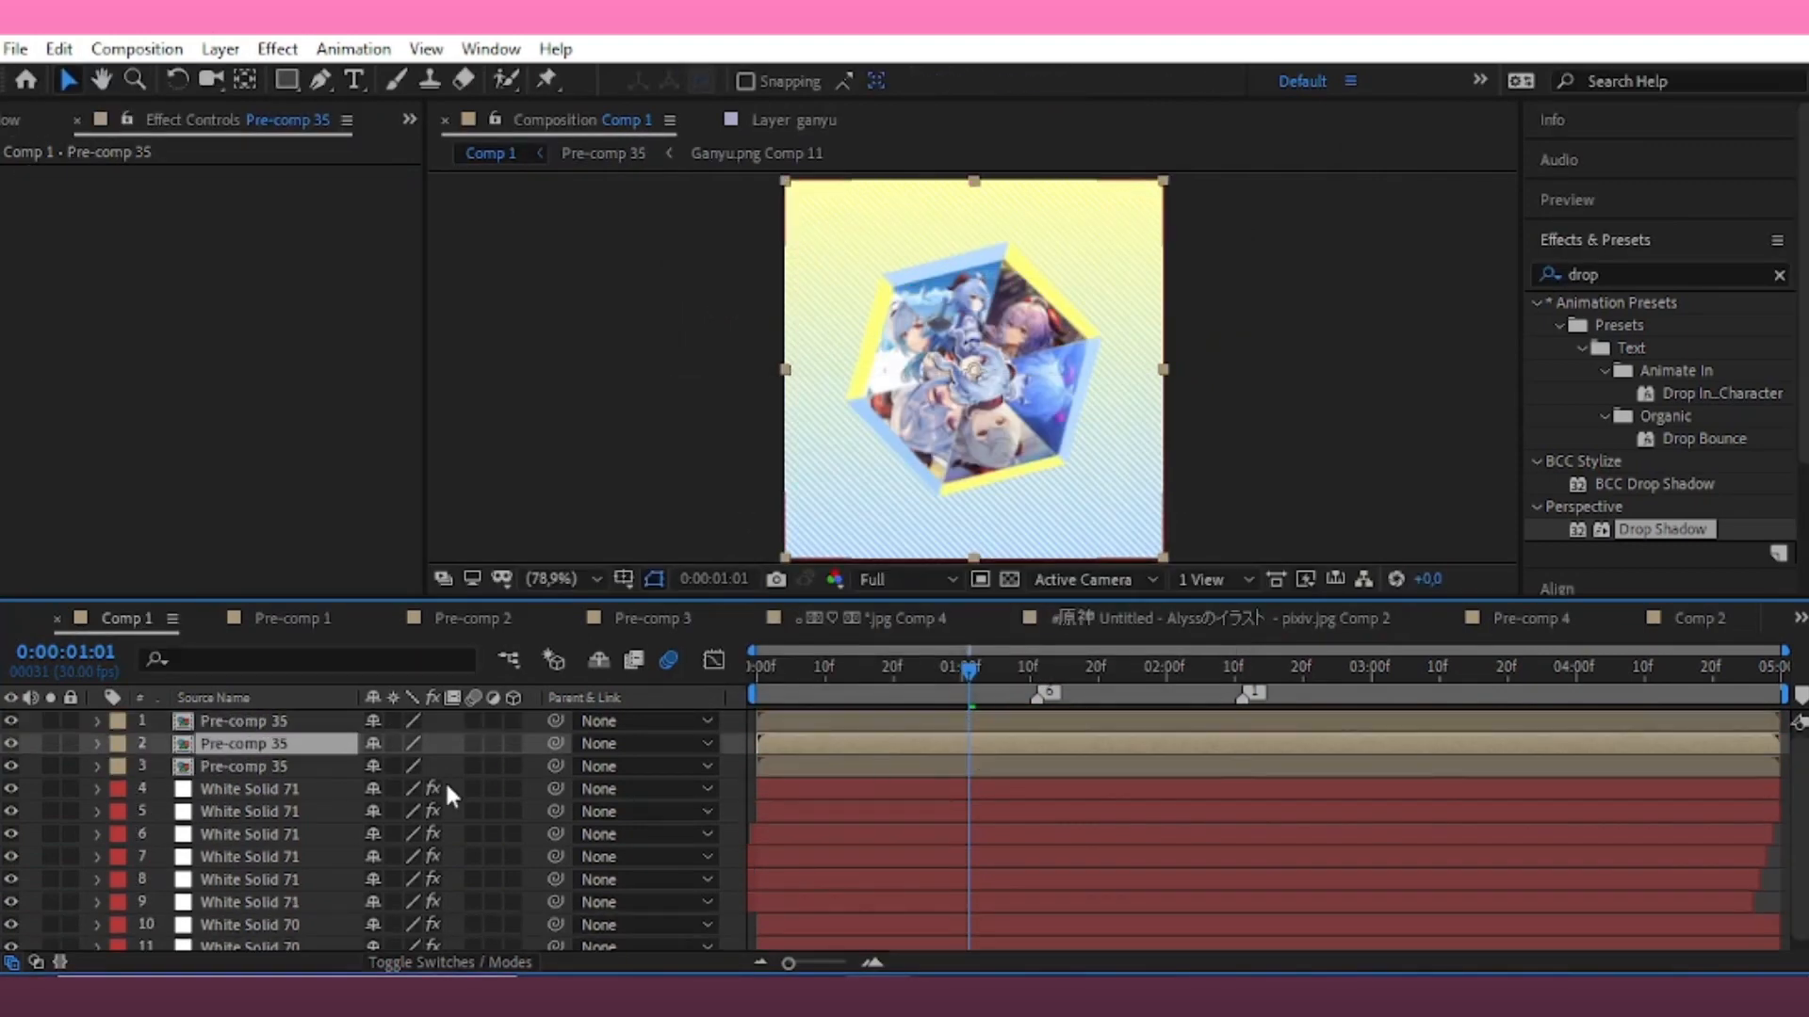
pyautogui.press('s')
pyautogui.moveTo(439, 765); pyautogui.dragTo(537, 766)
# Rotate the enlarged middle Pre-comp 35 copy by 180° and set its opacity to 25%
pyautogui.write('r')
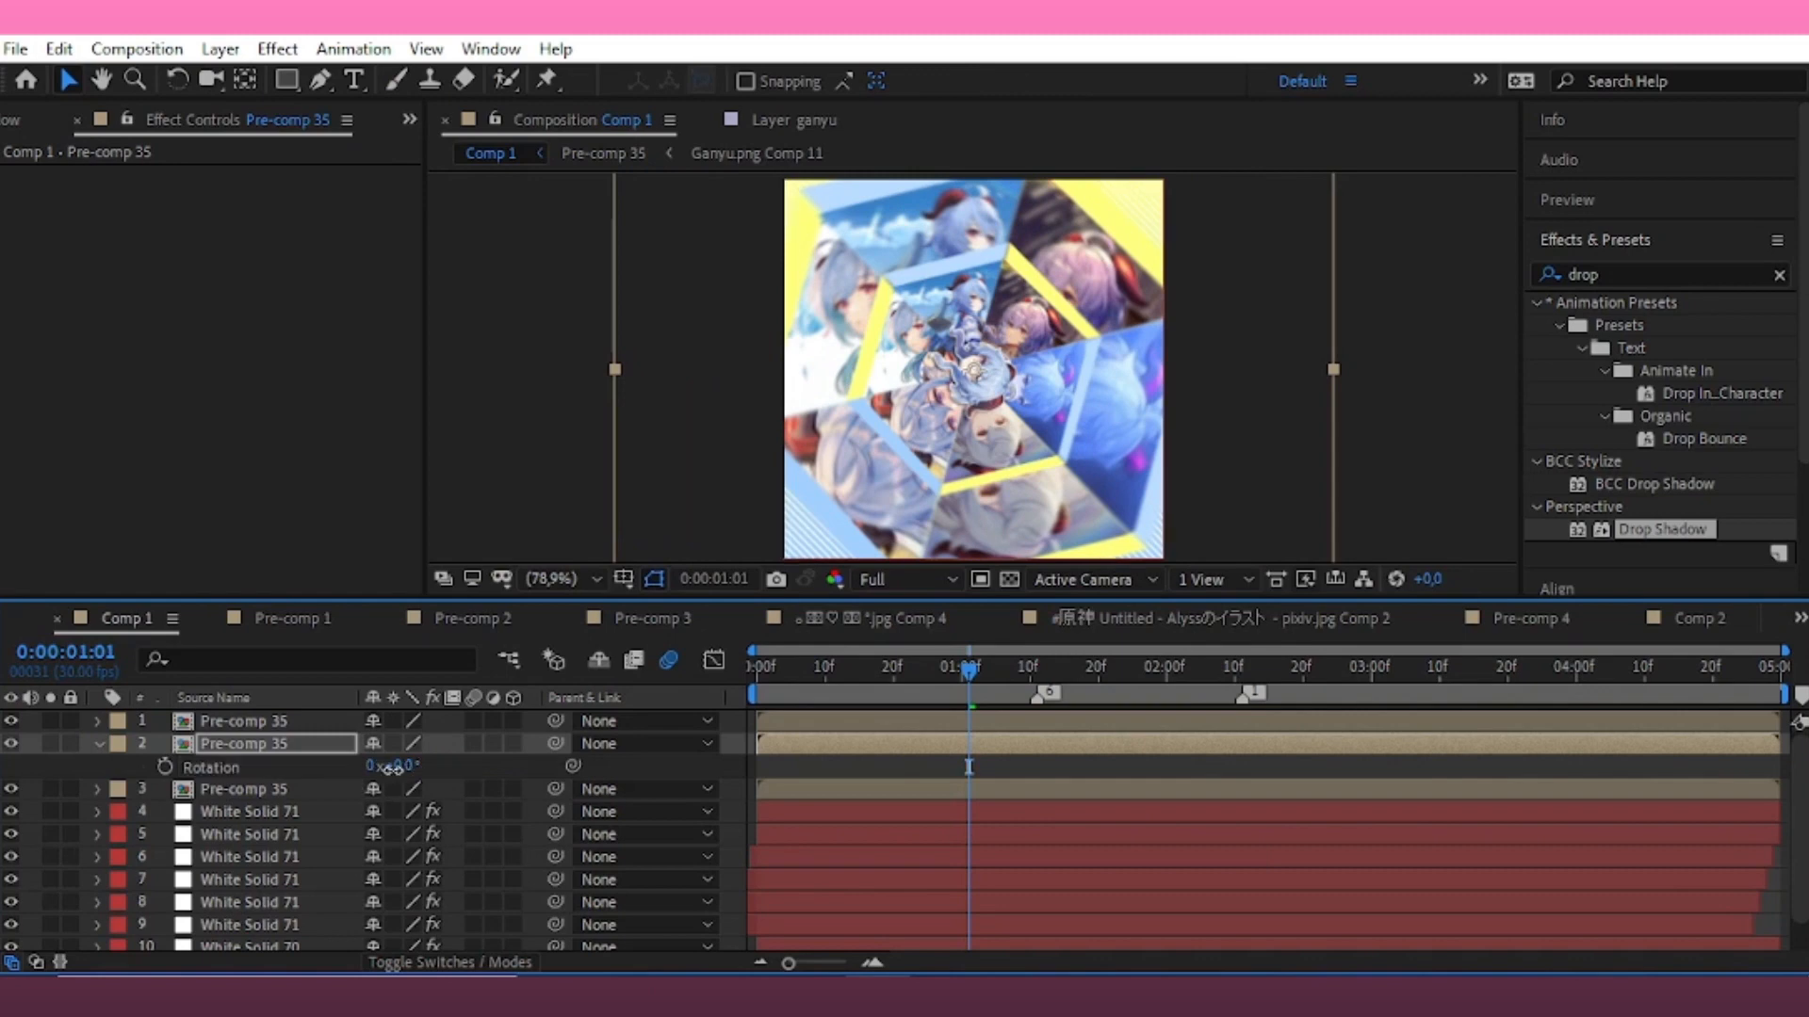
pyautogui.write('180')
pyautogui.press('Return')
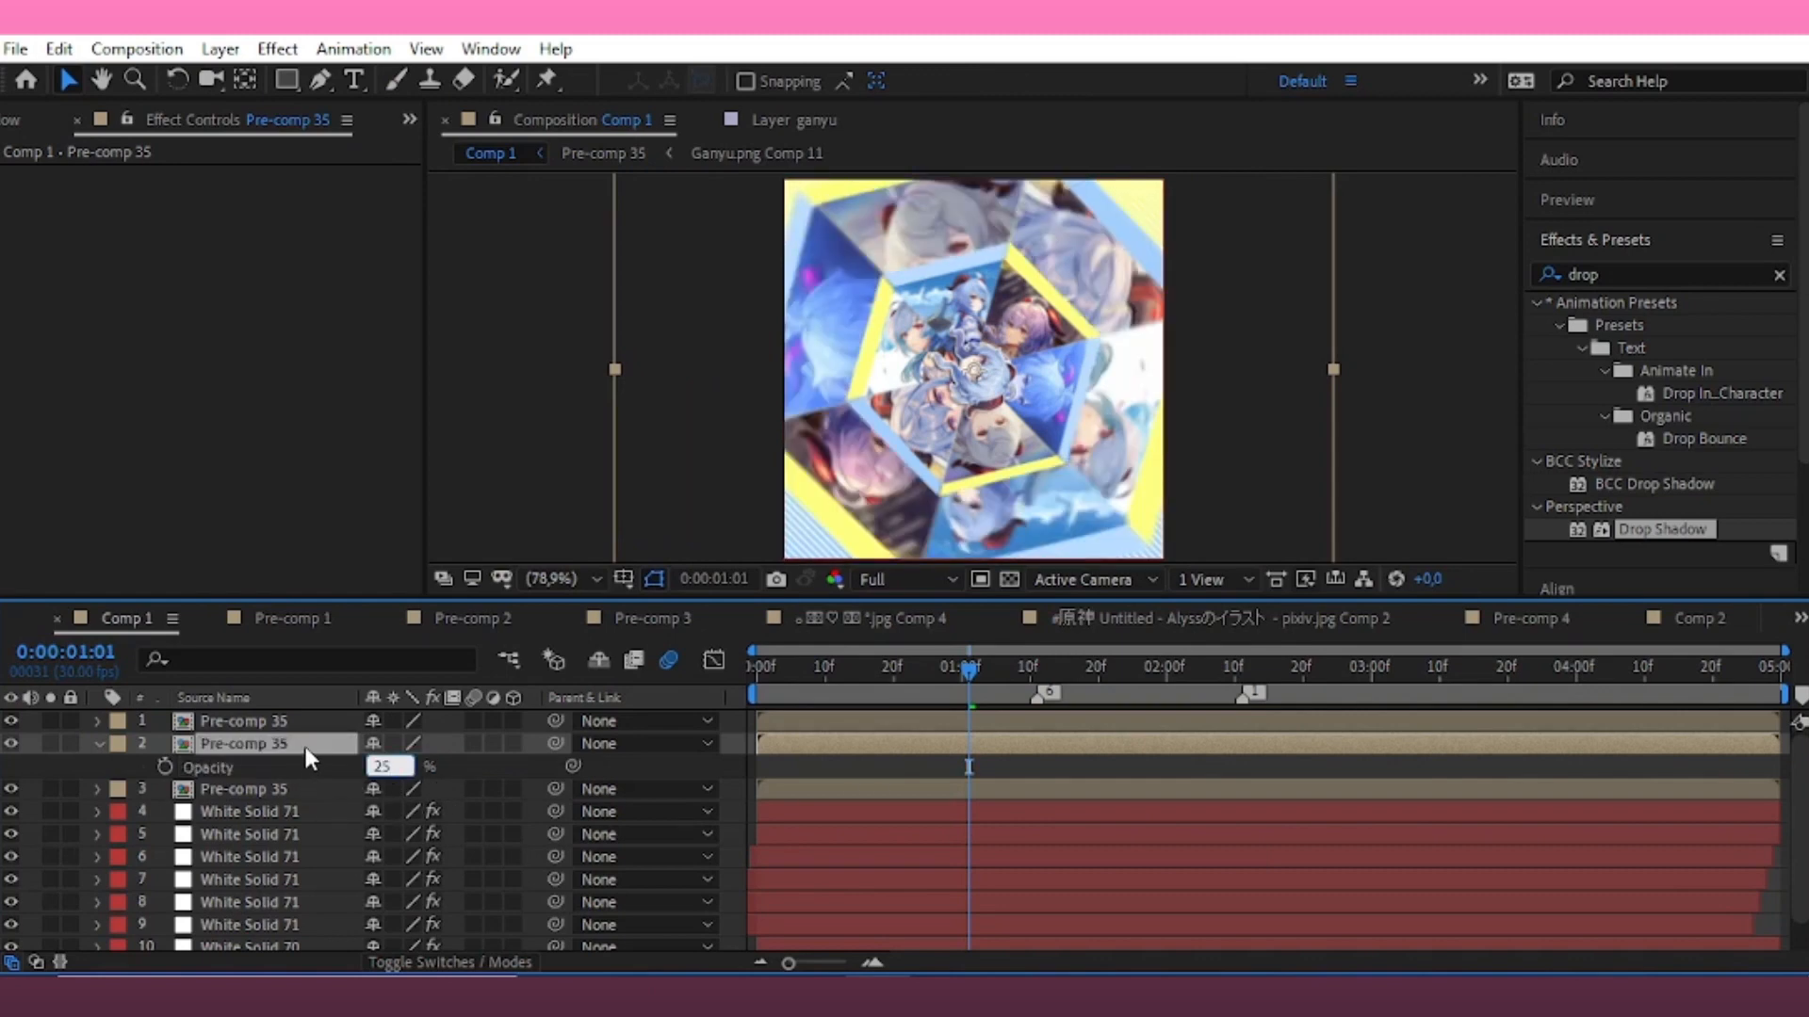
pyautogui.press('Return')
# Apply a Luma Matte to the middle Pre-comp 35 layer, using the top copy as the matte
pyautogui.click(907, 786)
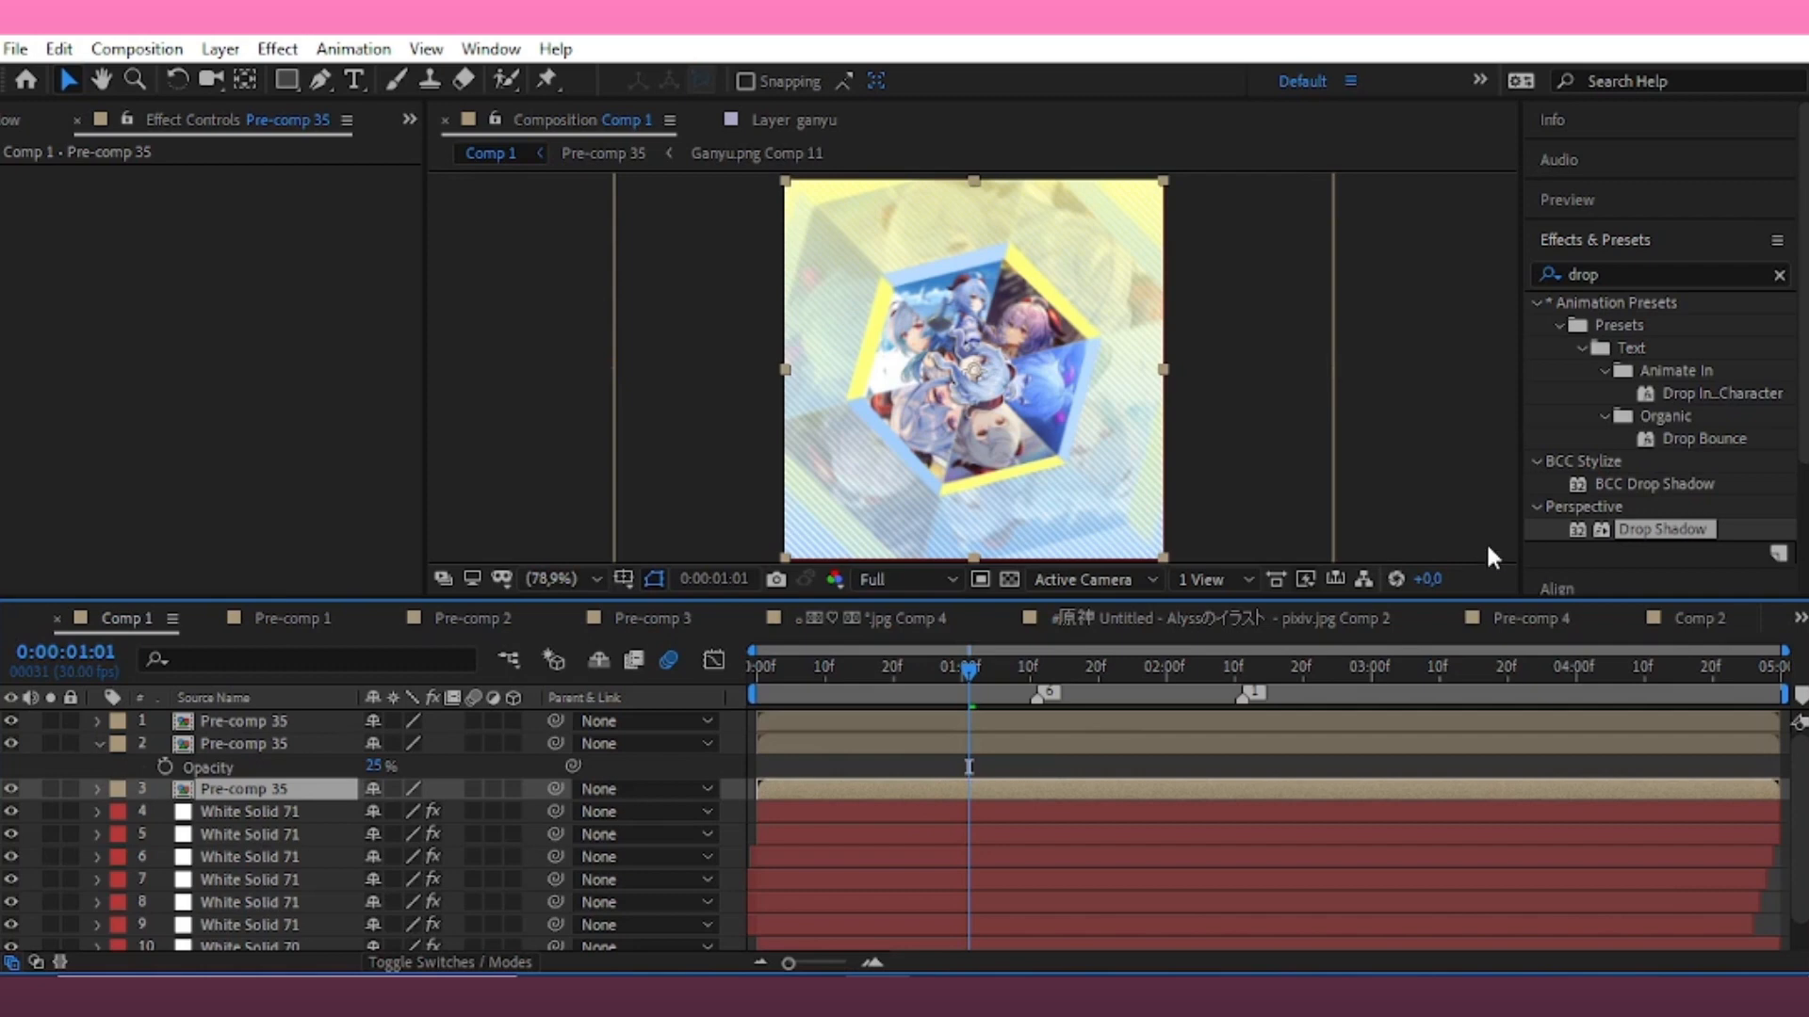
pyautogui.click(458, 961)
pyautogui.click(529, 745)
pyautogui.click(550, 869)
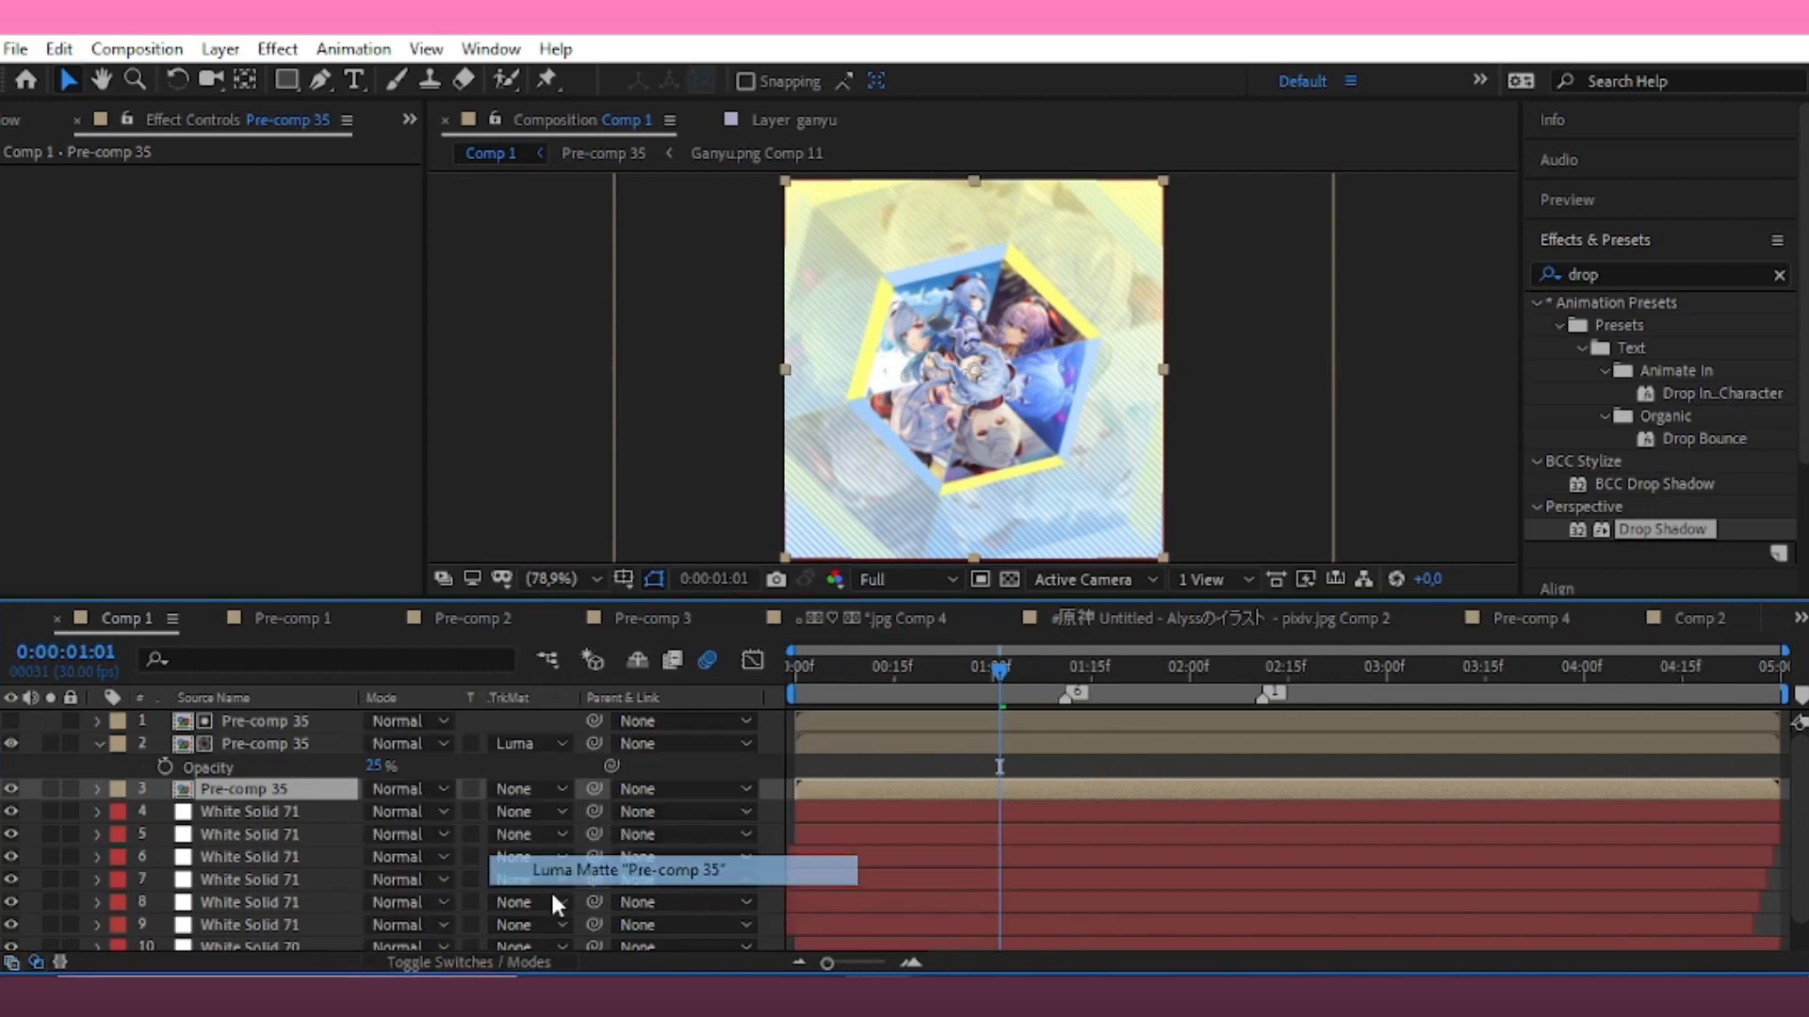
pyautogui.click(471, 963)
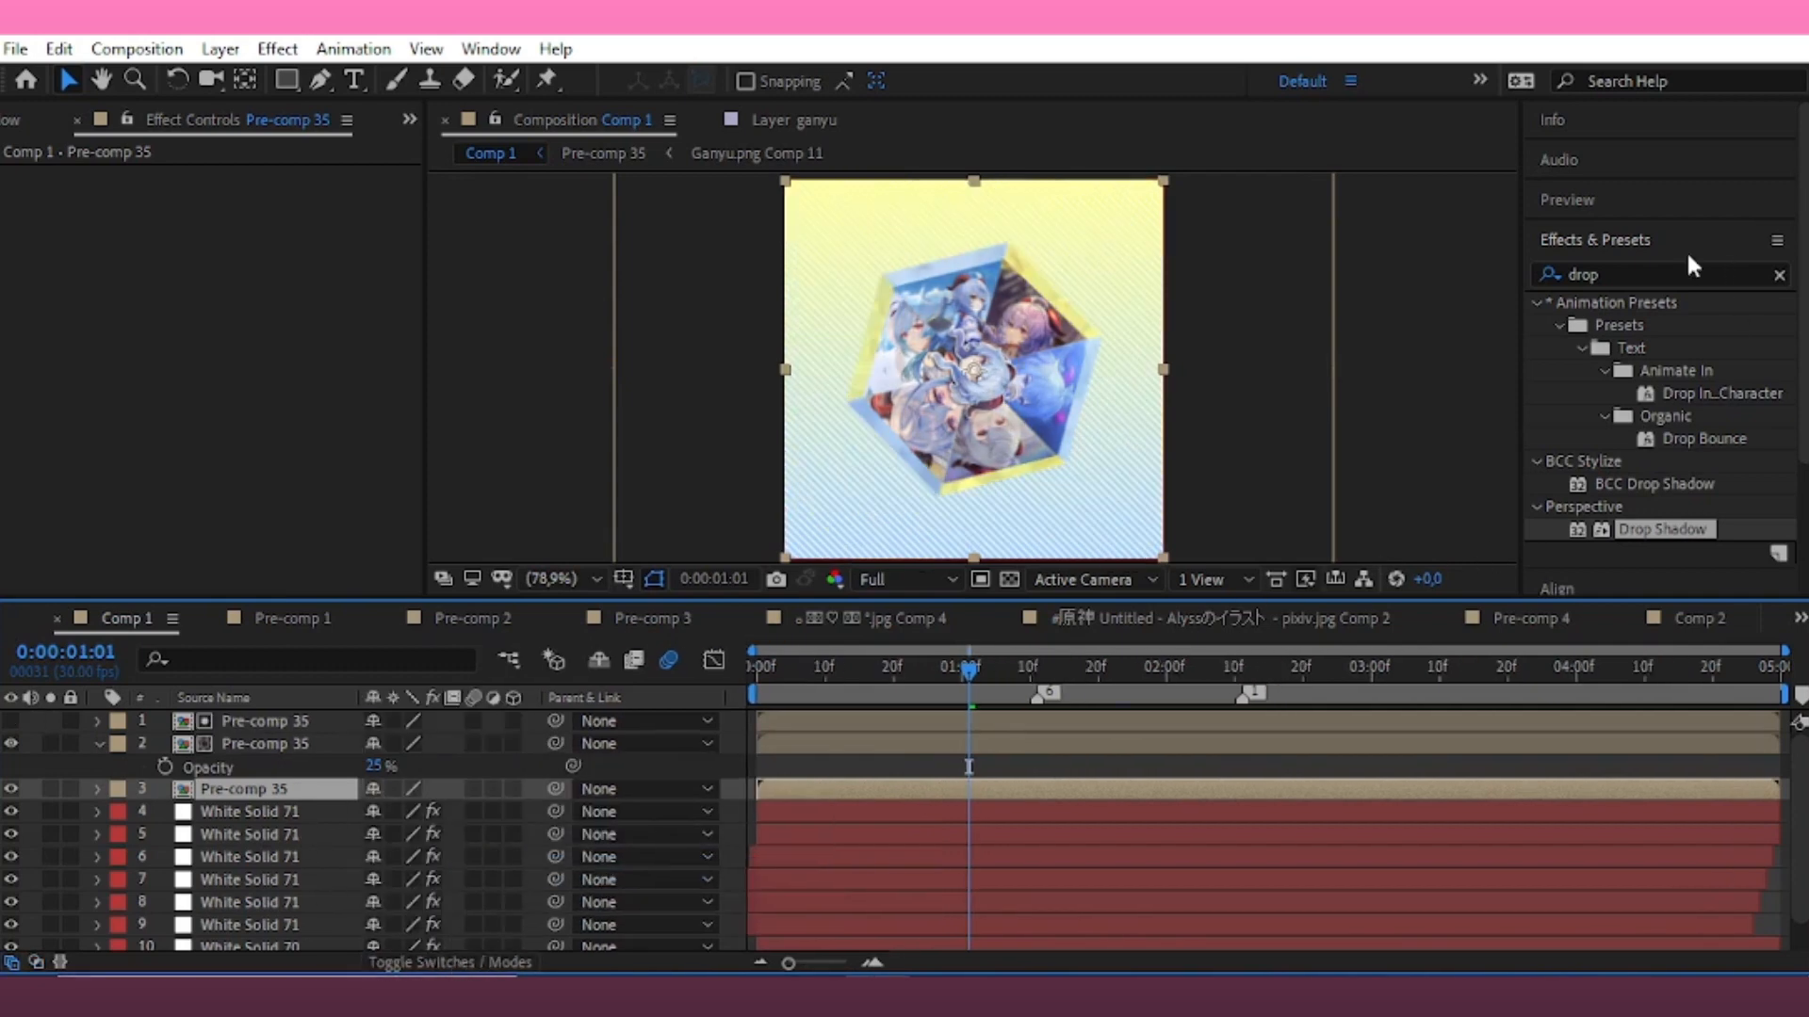
# Apply Drop Shadow to the bottom Pre-comp 35 layer and set the shadow's opacity to 25%
pyautogui.doubleClick(1649, 529)
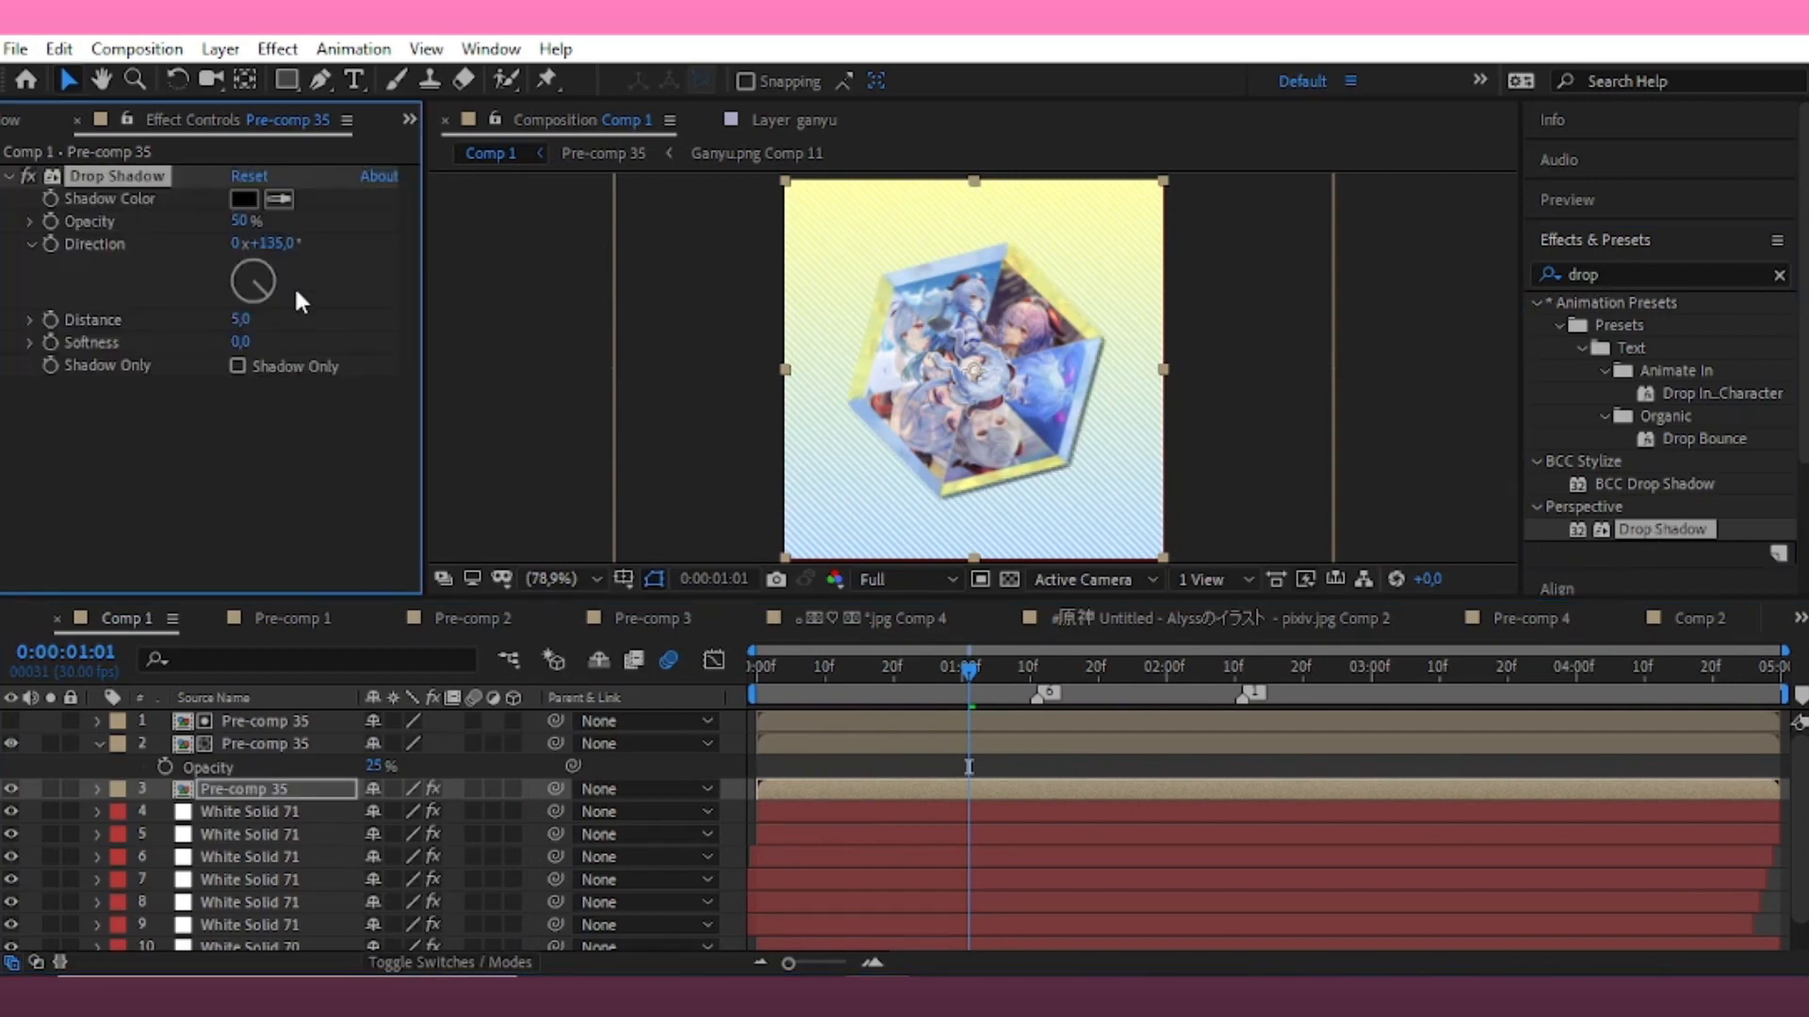
pyautogui.write('25')
pyautogui.press('Return')
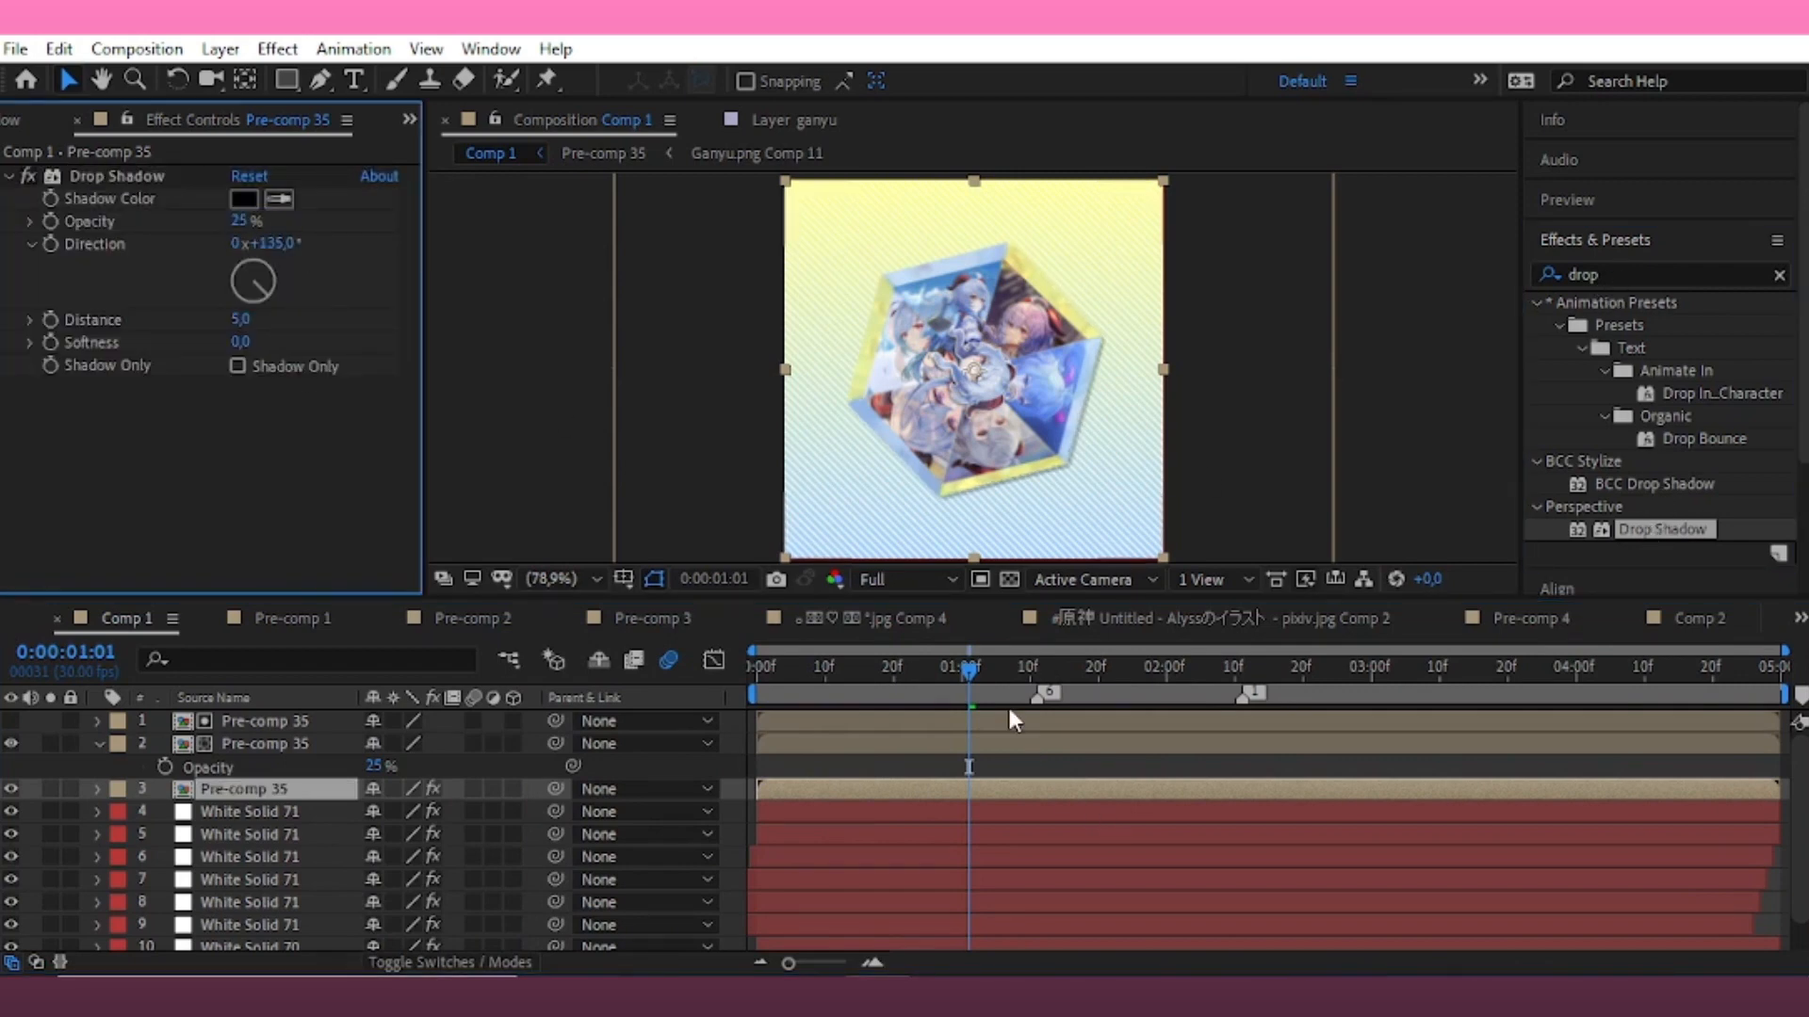
# Check several frames of the composition and preview the animation from the start
pyautogui.moveTo(1009, 697); pyautogui.dragTo(1058, 698)
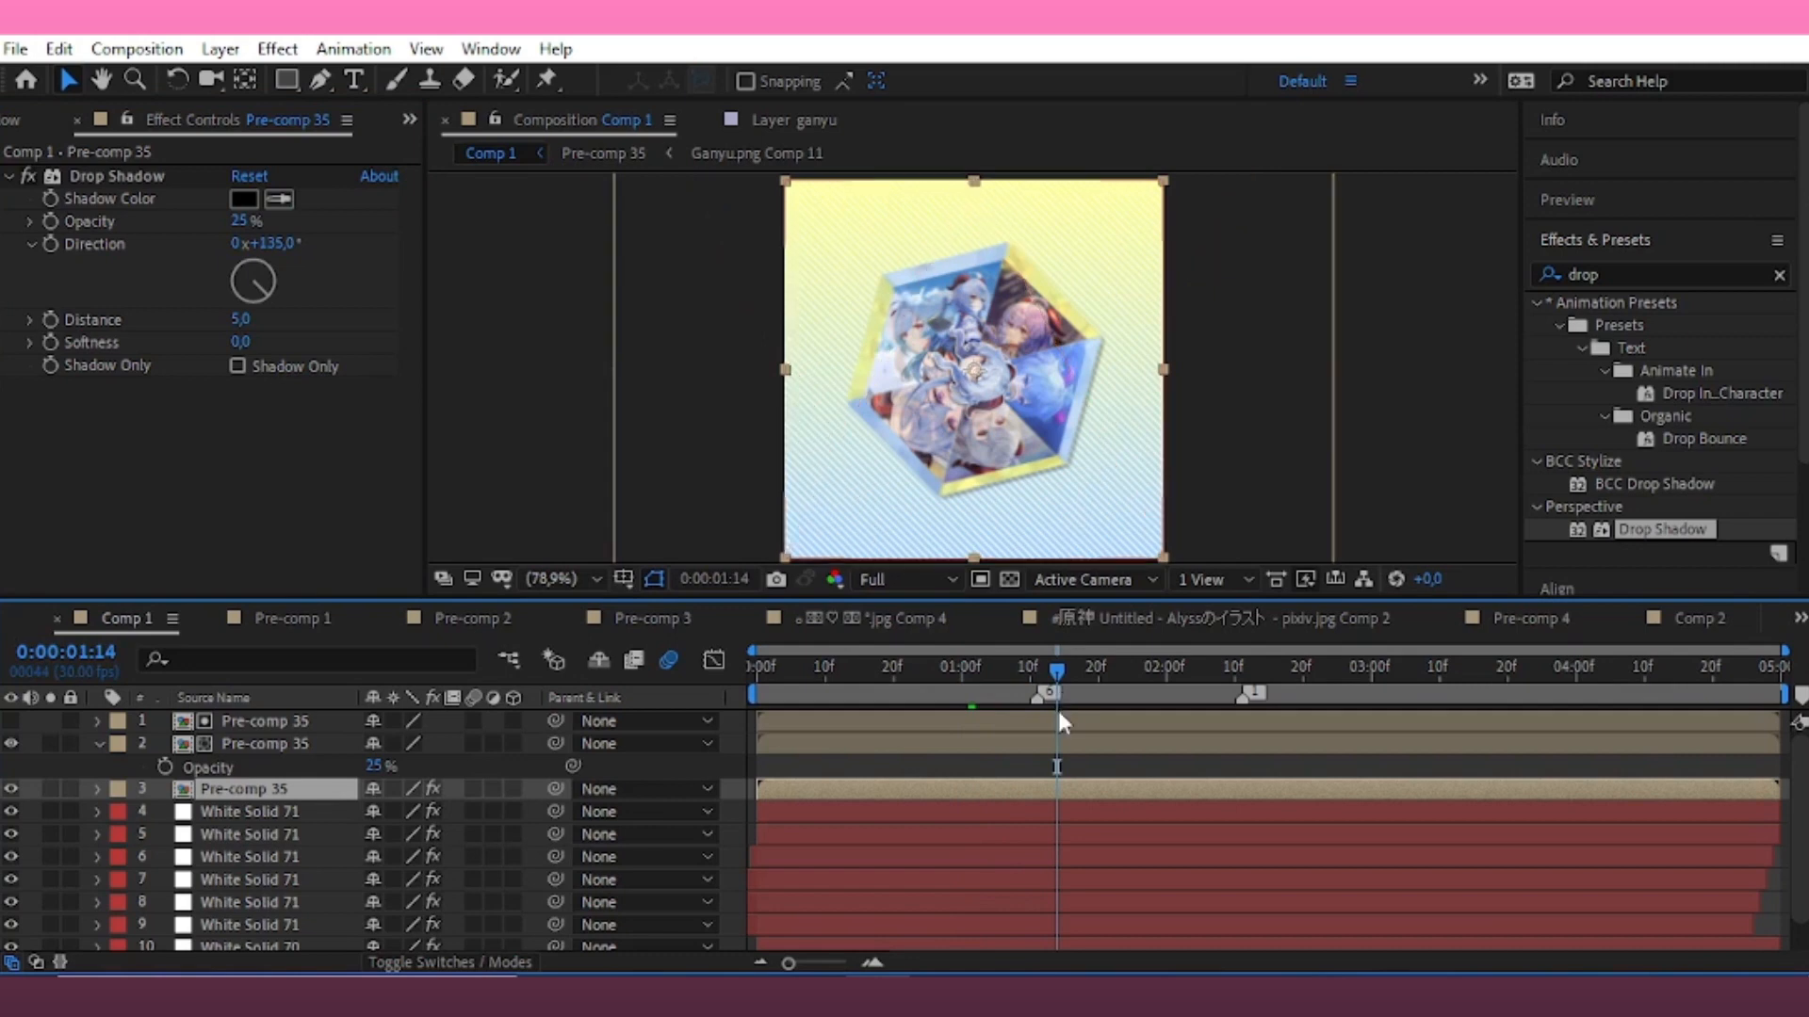
pyautogui.click(1063, 669)
pyautogui.press('Home')
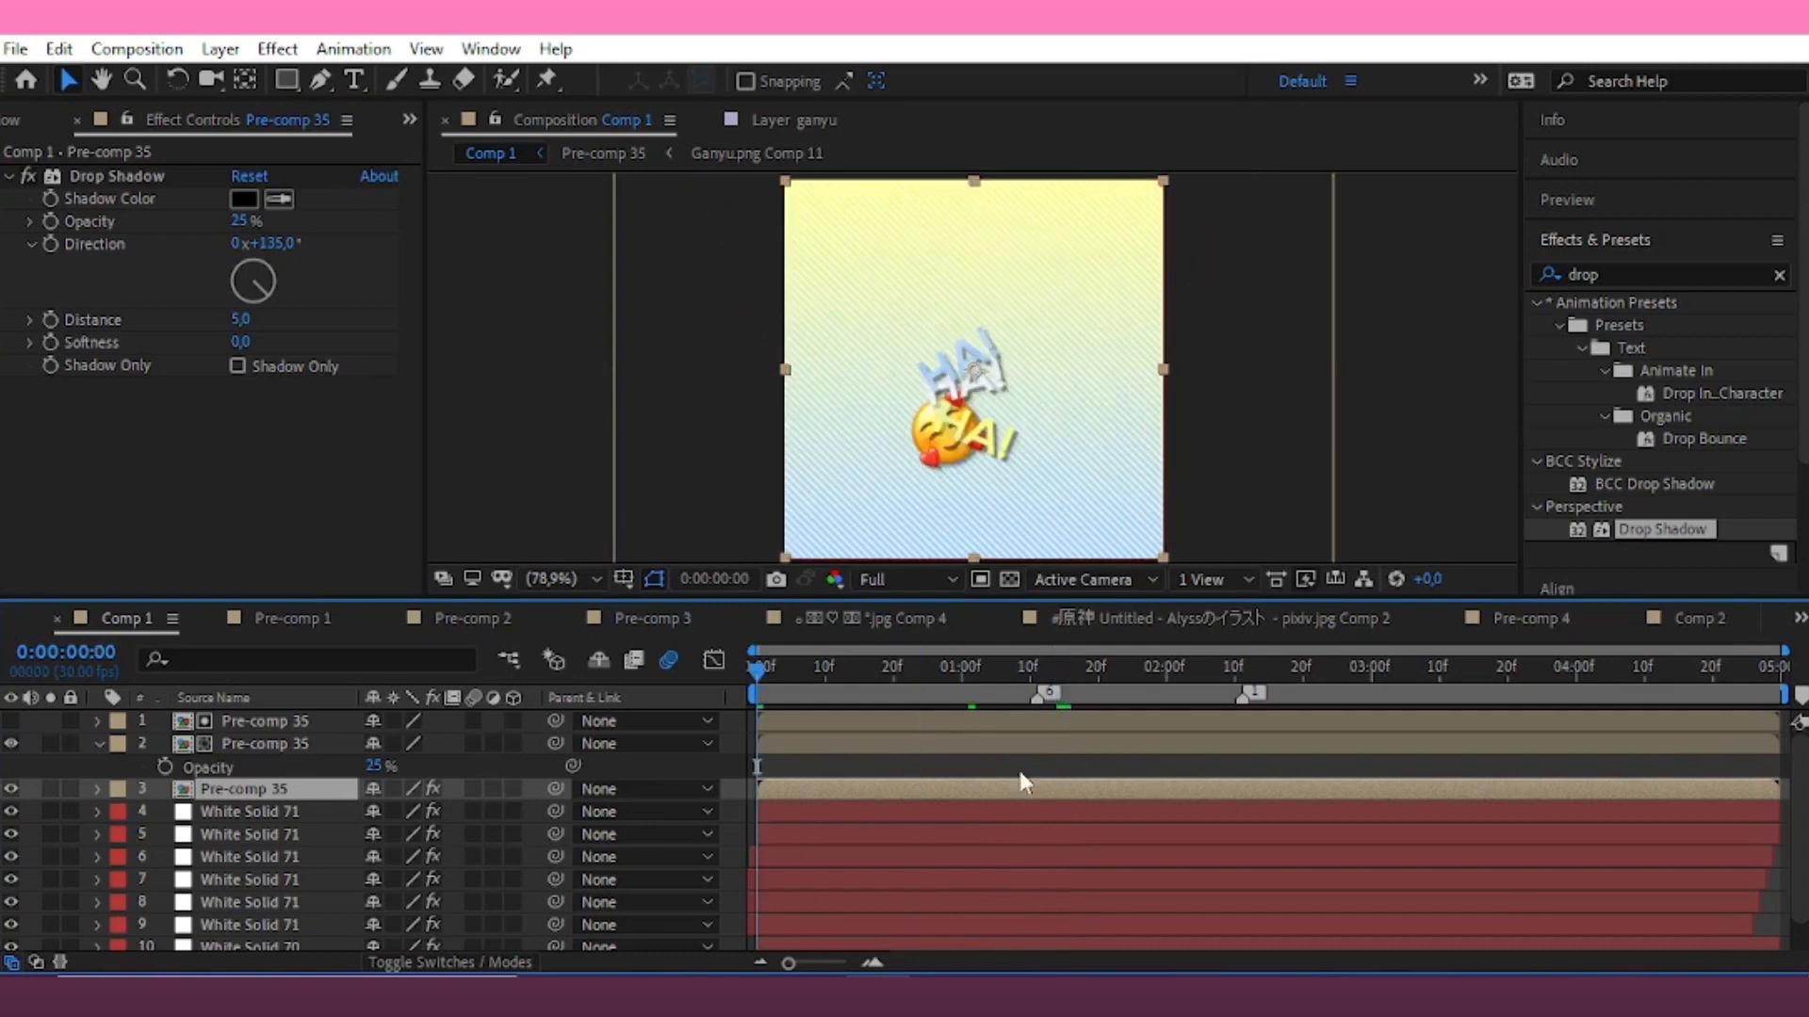
pyautogui.moveTo(791, 698); pyautogui.dragTo(797, 695)
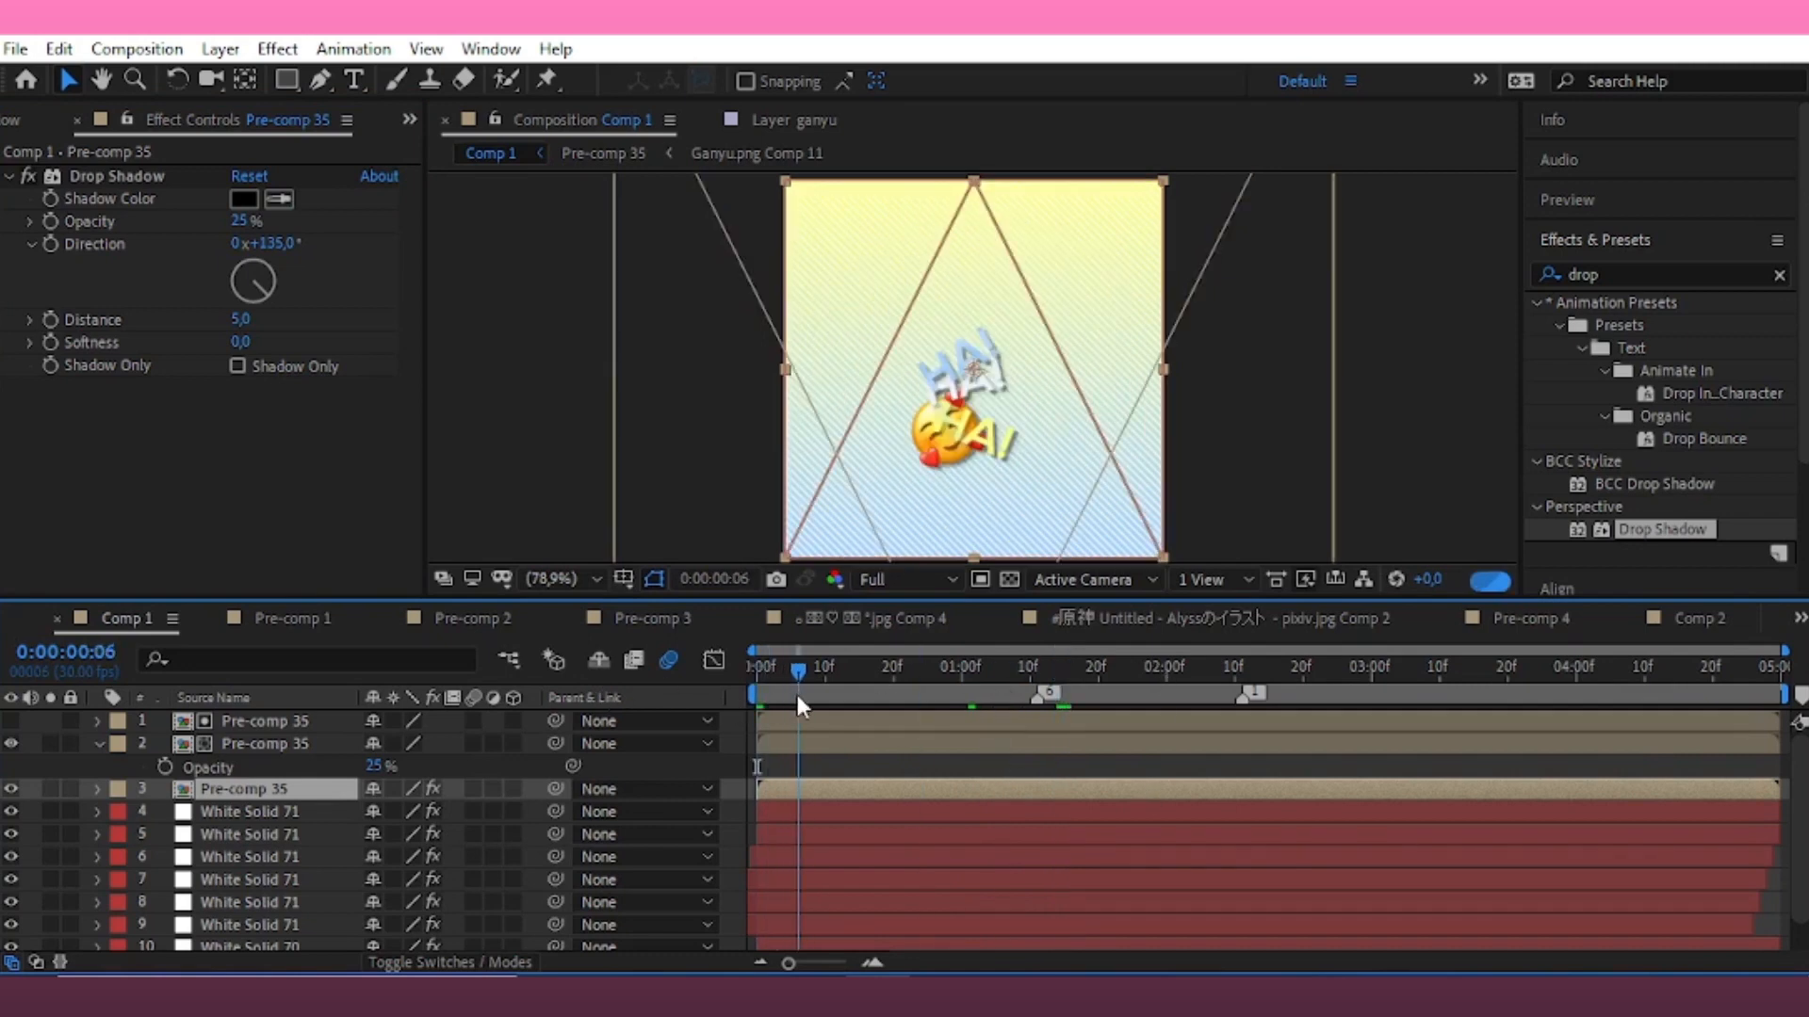
pyautogui.press('Home')
pyautogui.press('space')
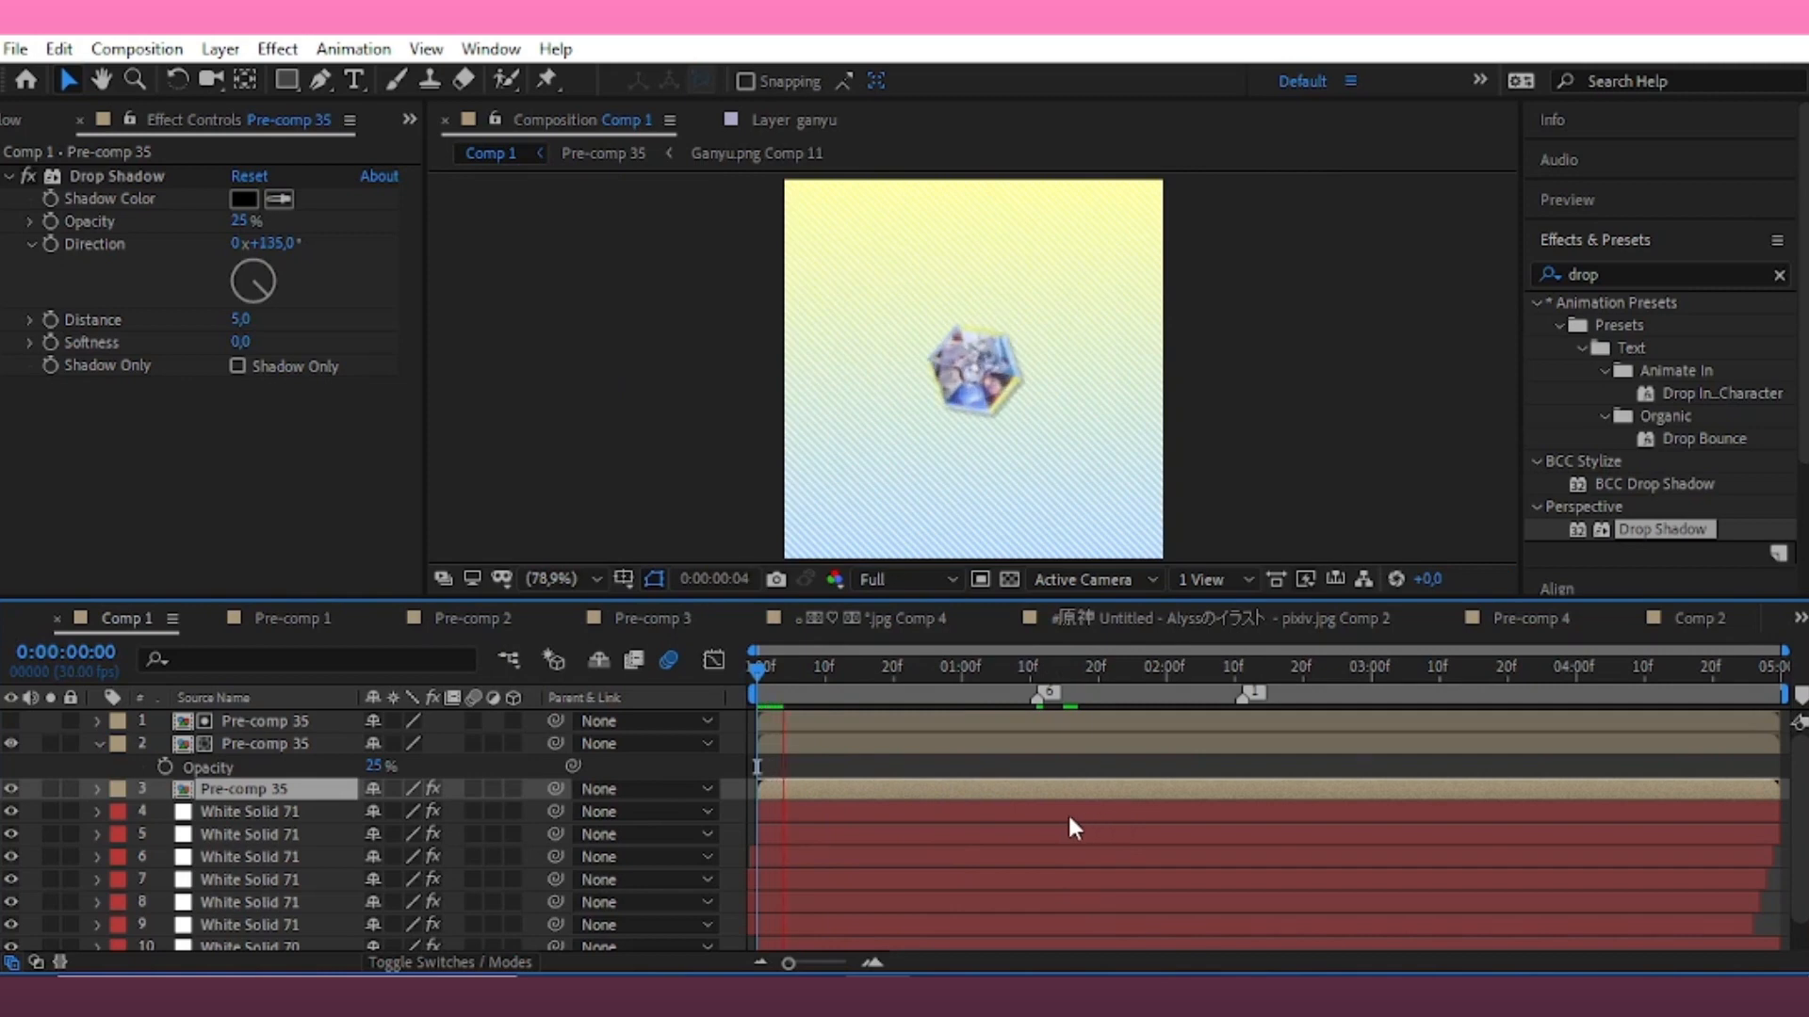